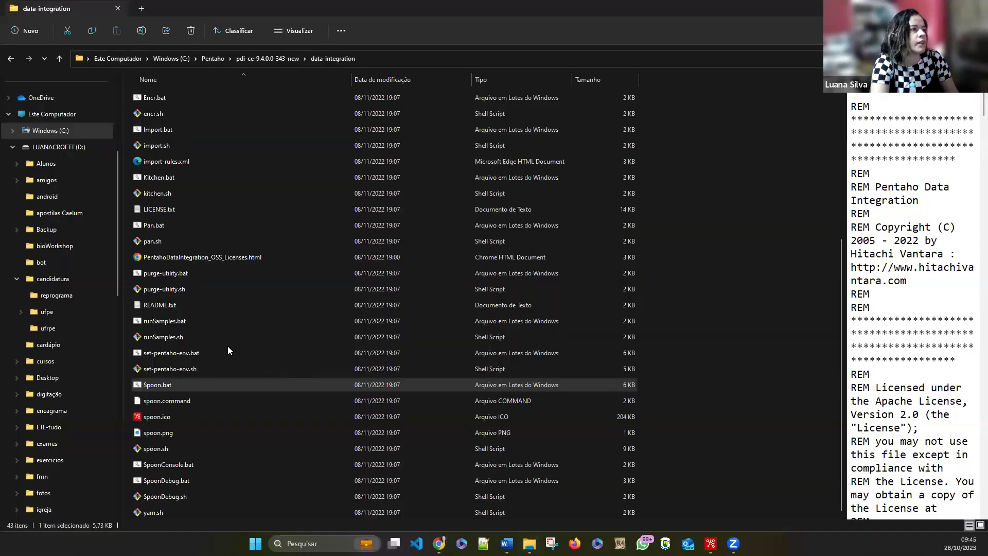
Locate the Spoon.bat launcher among the files in the data-integration folder.
left_click(151, 383)
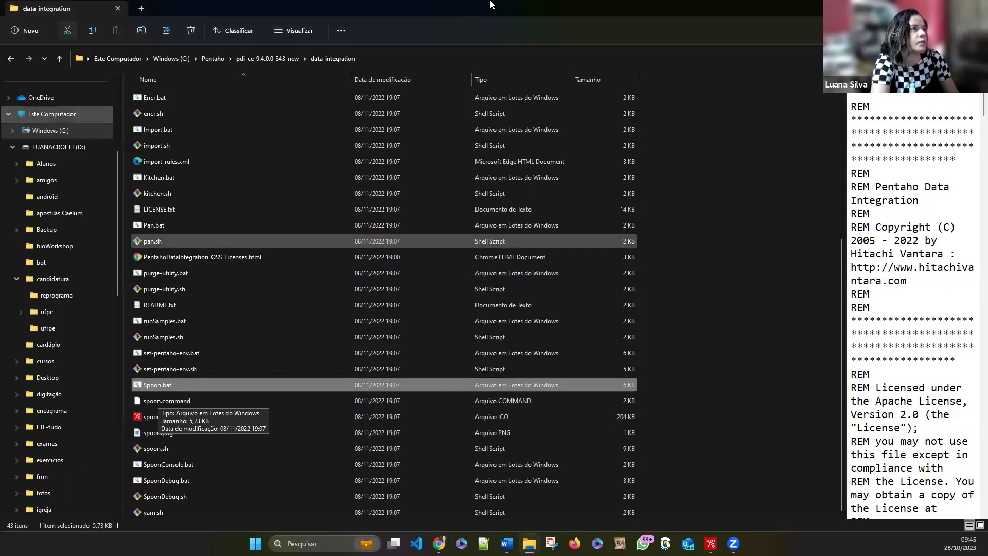
left_click(341, 31)
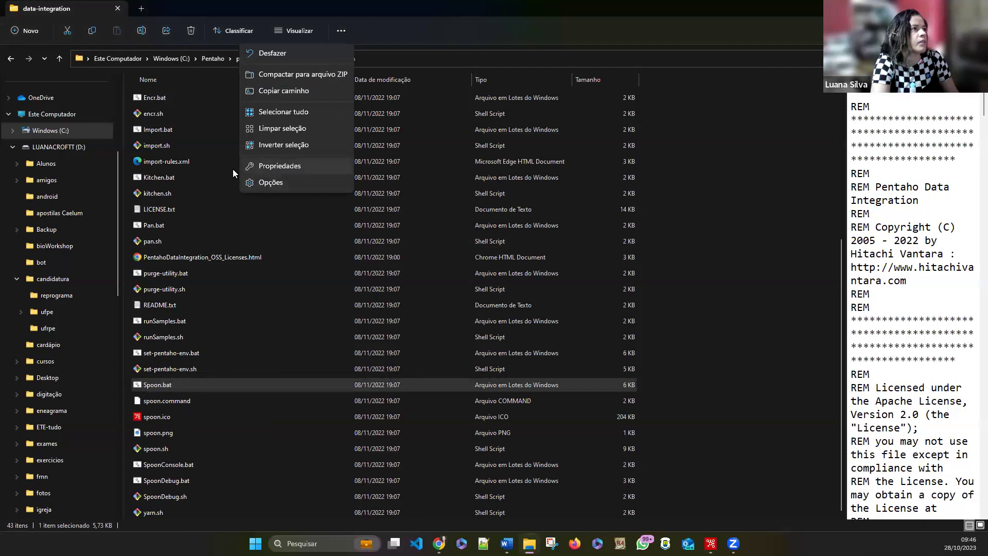
left_click(262, 222)
key("ctrl+space")
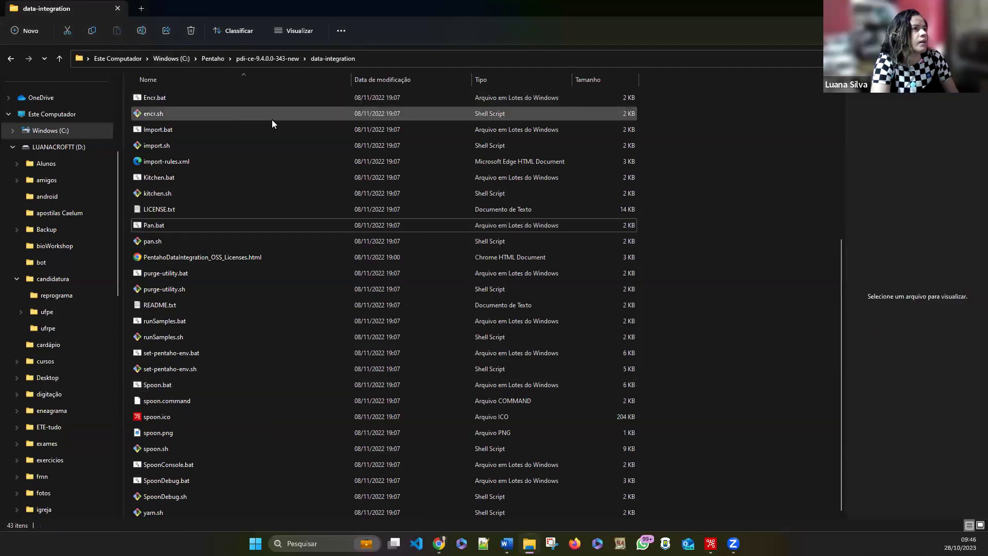
right_click(272, 121)
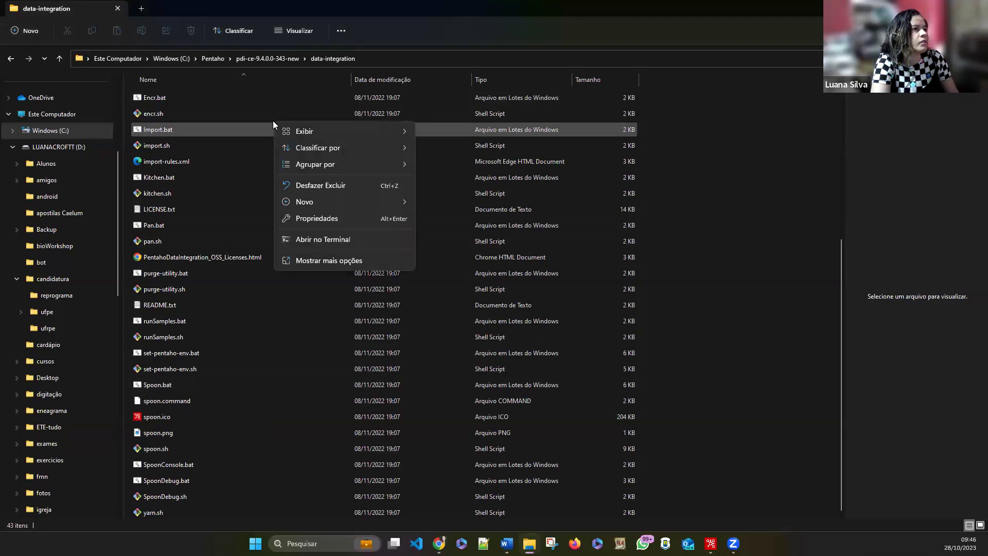
left_click(256, 98)
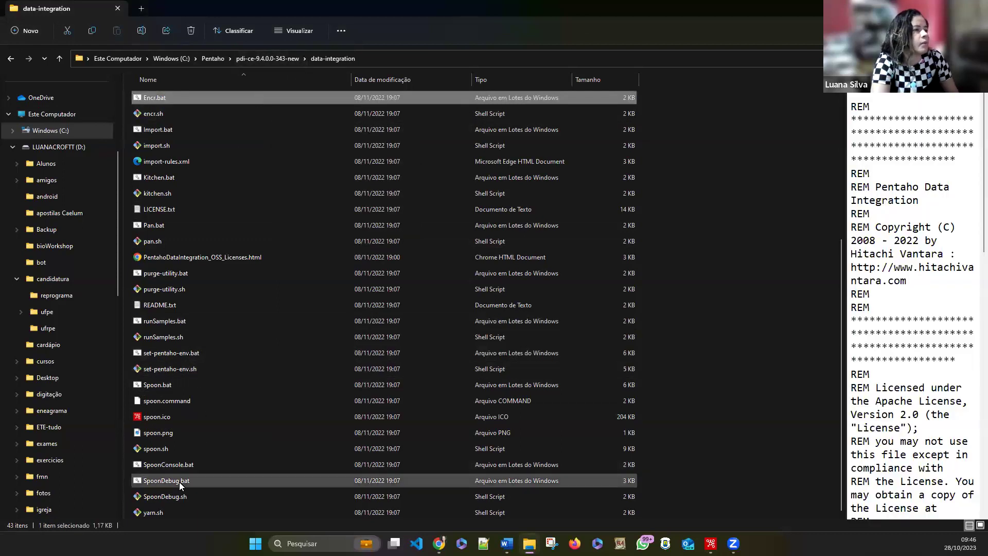
left_click(153, 465)
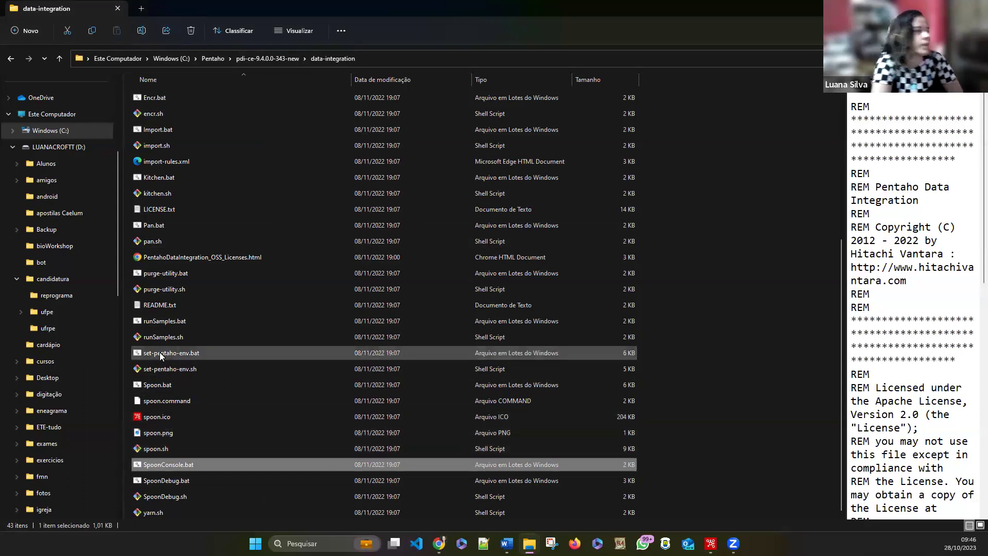
left_click(159, 387)
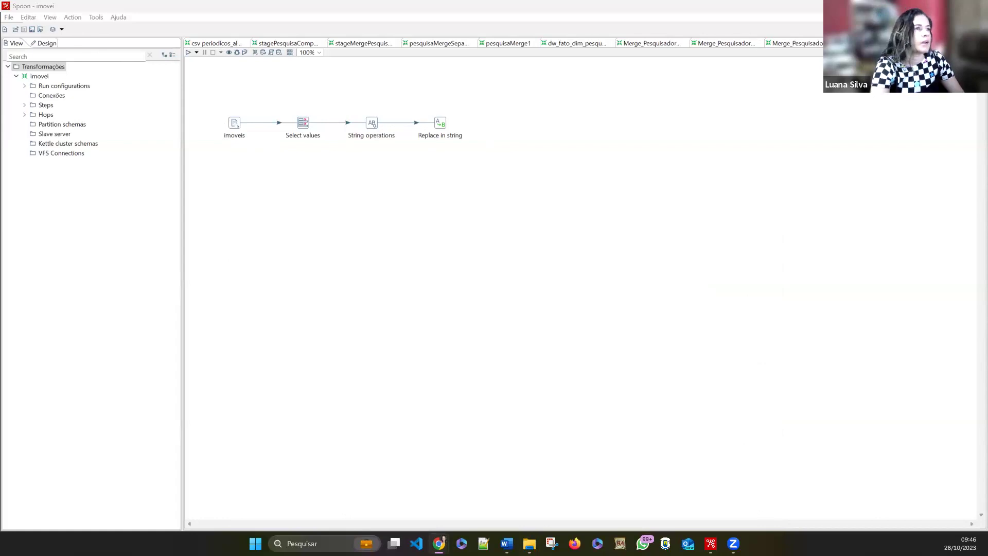
Switch to Chrome and open imoveis-sirgas-xml-bd.csv from the "instalação e arquivo" Classroom activity in a new window.
key("alt+Tab")
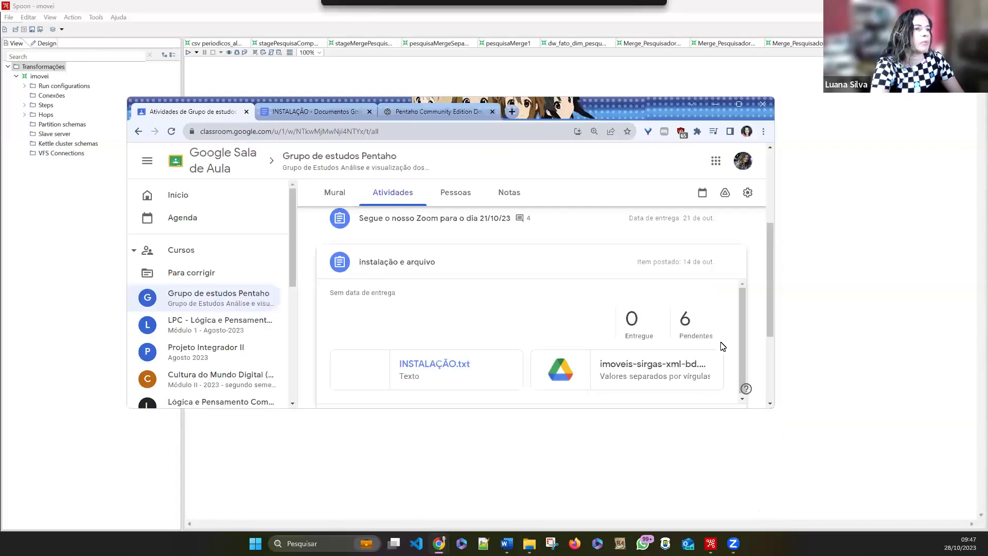
left_click(647, 370)
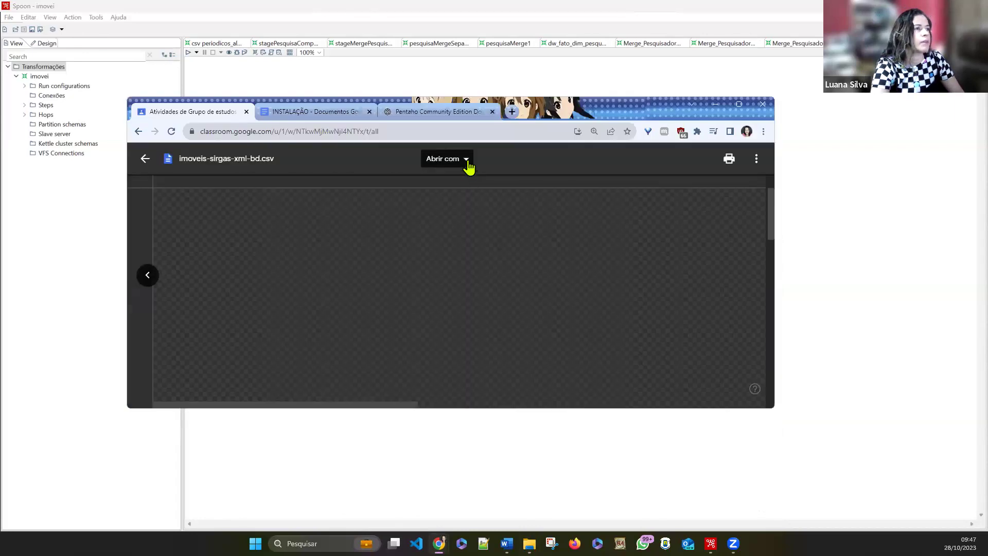
left_click(468, 165)
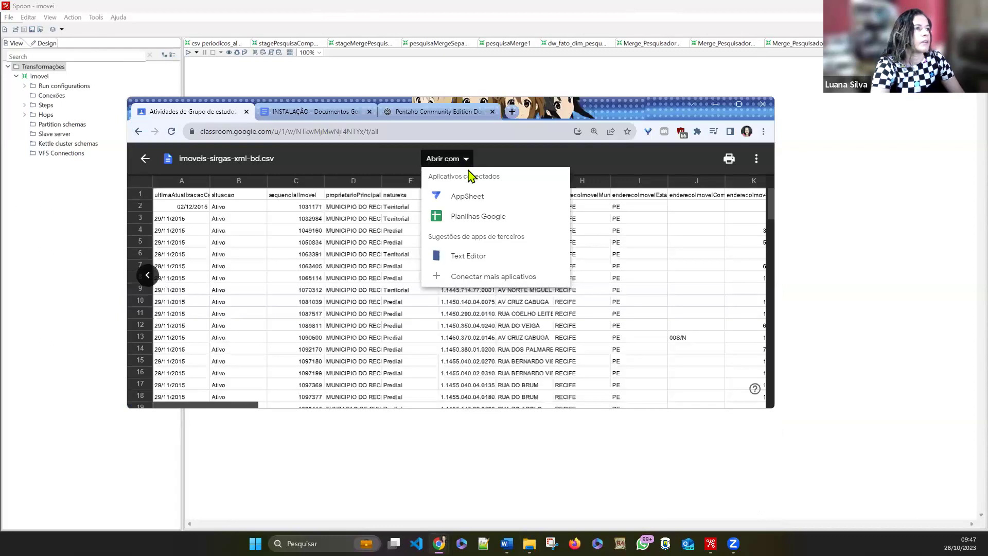
left_click(758, 164)
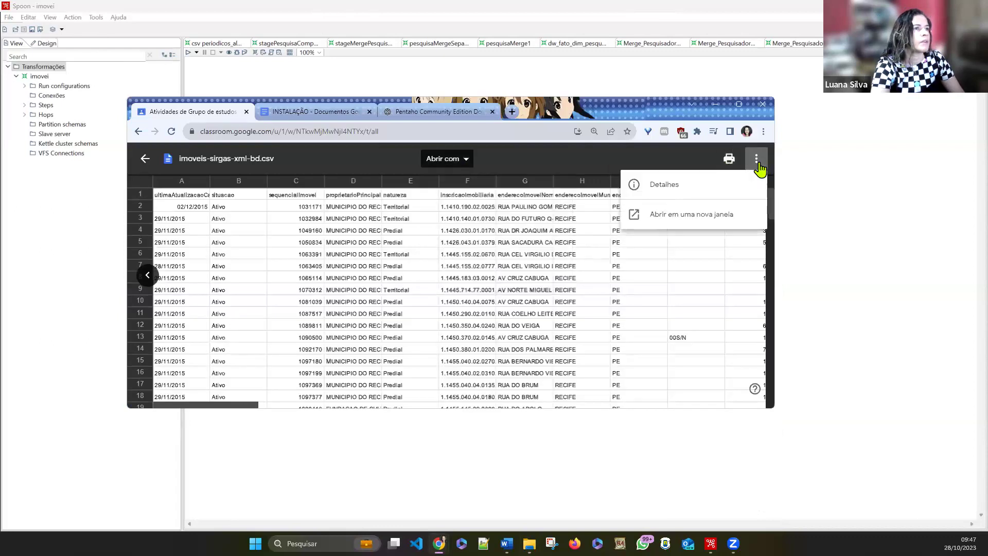
left_click(693, 220)
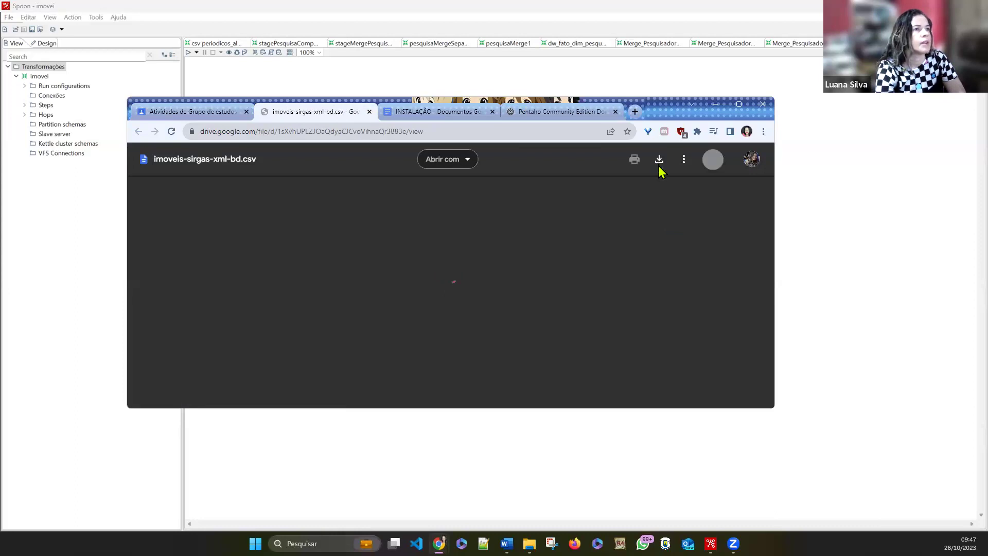
Start downloading the CSV file and create a folder named ETL in Área de Trabalho as its save location.
left_click(659, 160)
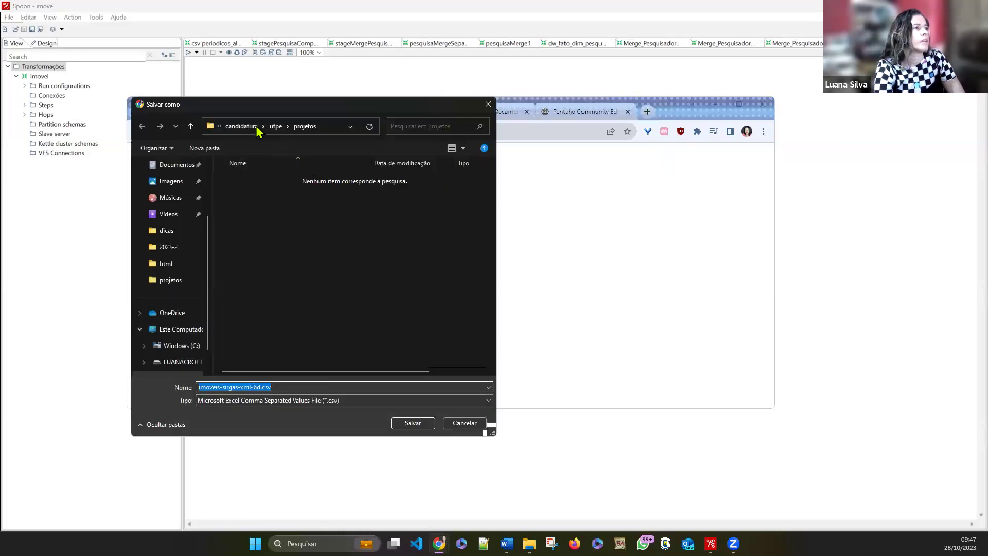
left_click(245, 128)
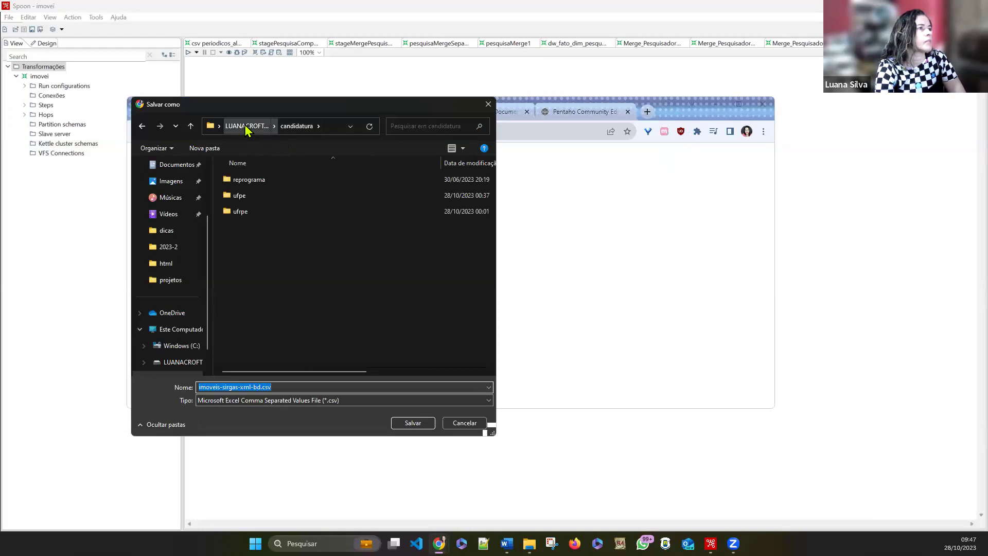
left_click(245, 129)
scroll(177, 205, "up", 3)
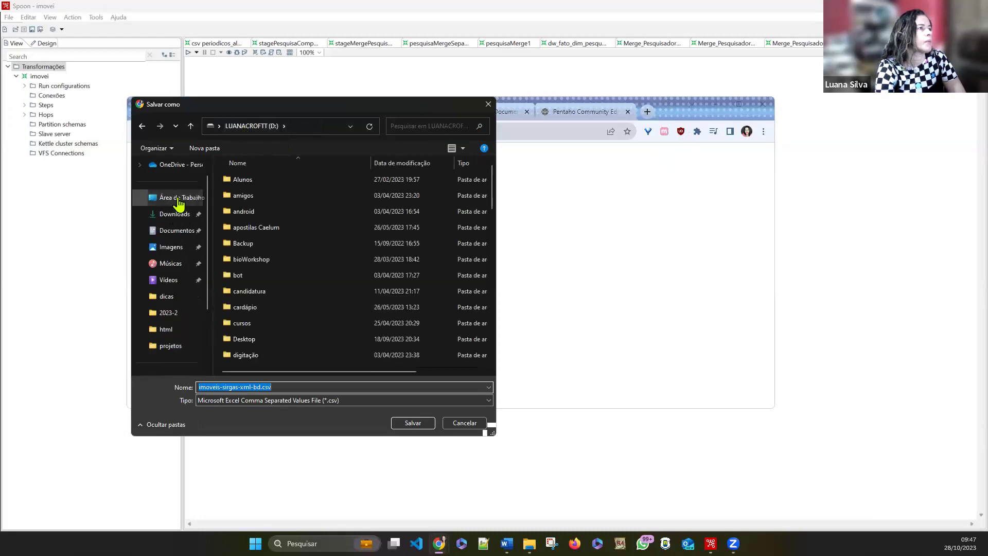
left_click(175, 214)
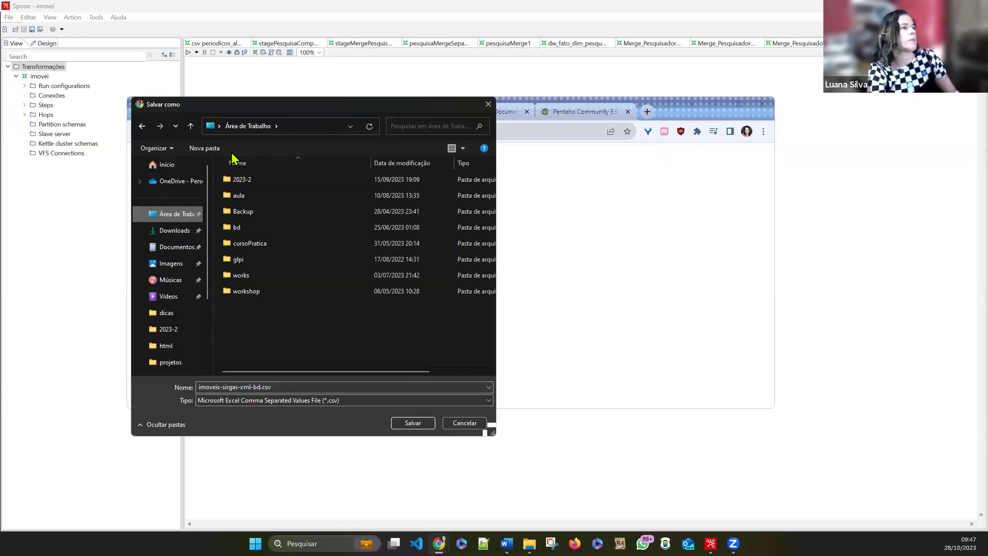
left_click(204, 149)
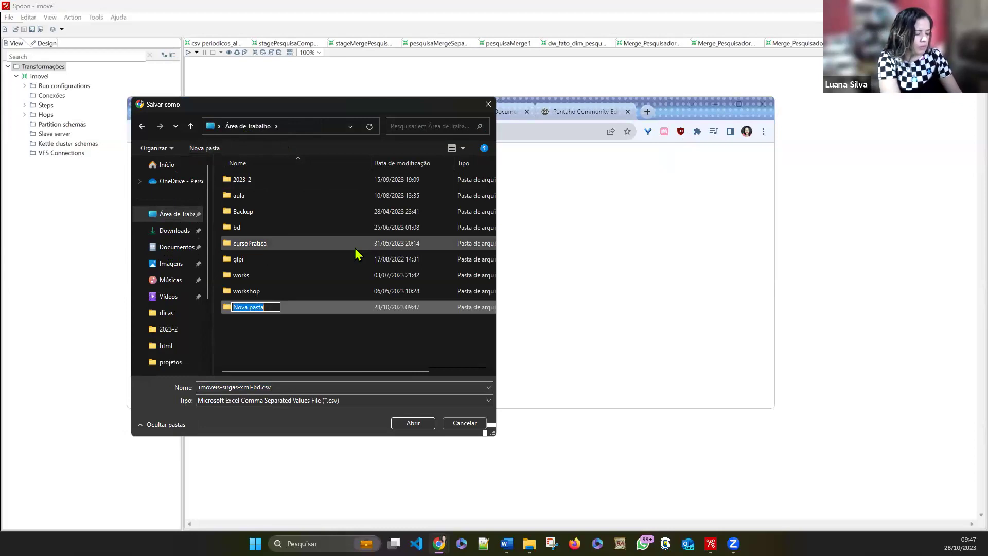
type("ETL")
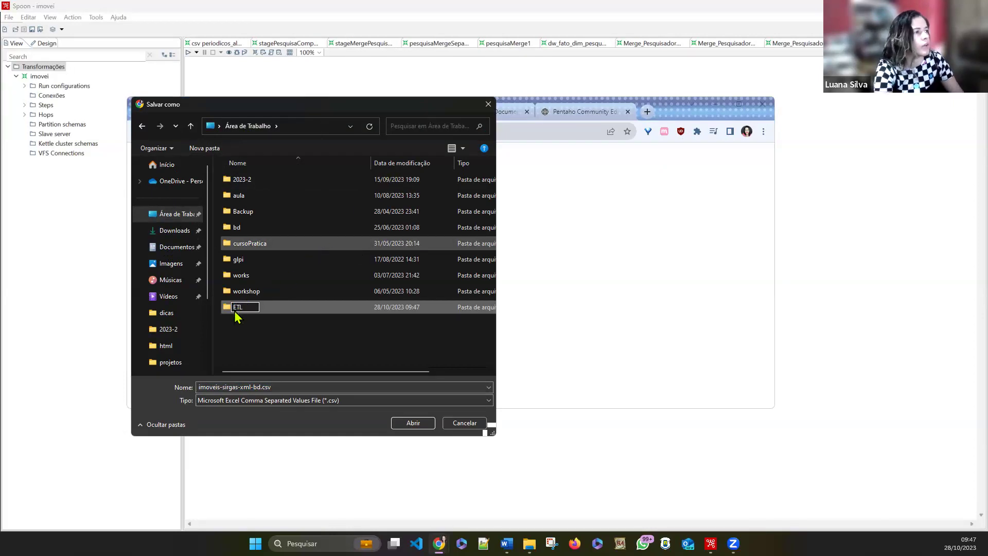
key("Return")
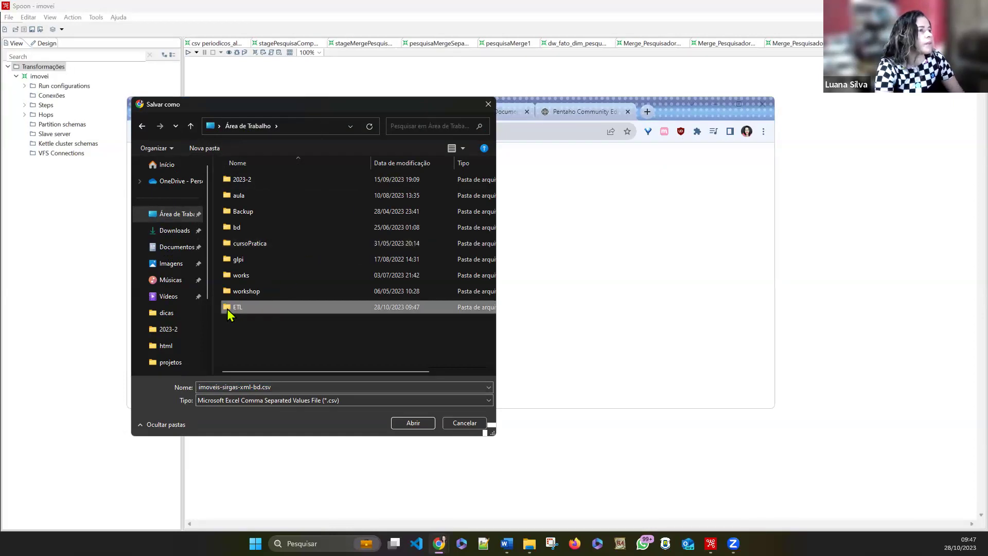
Create a folder named imoveis inside the ETL folder and open it.
double_click(227, 308)
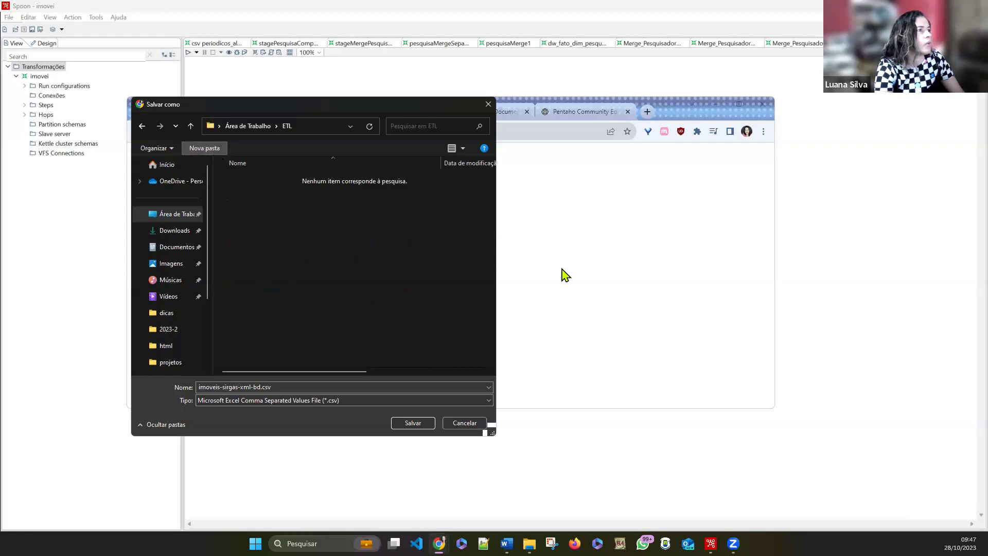
type("i")
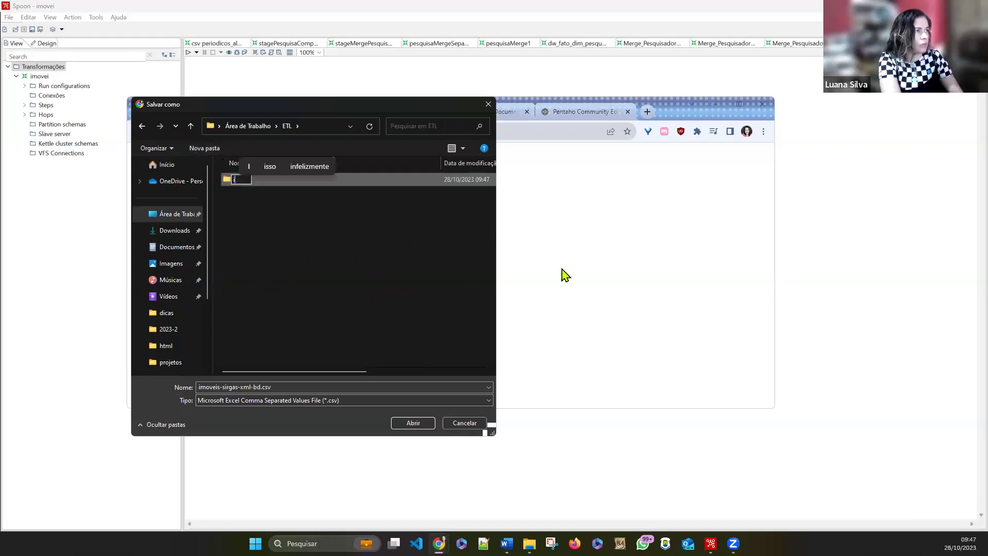
type("moveis")
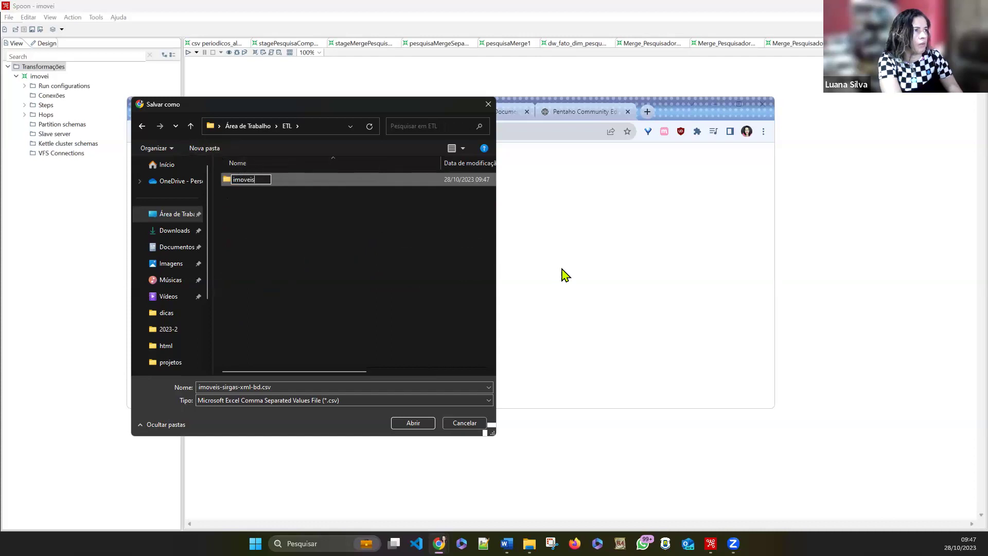
key("Return")
key("Return")
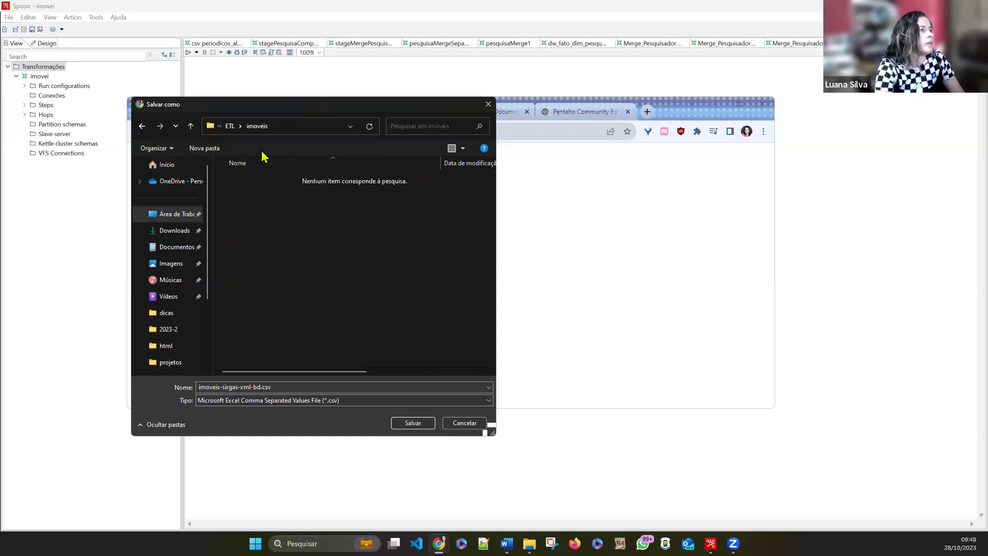
Create a subfolder named arquivo inside the imoveis folder.
left_click(209, 155)
type("arqu")
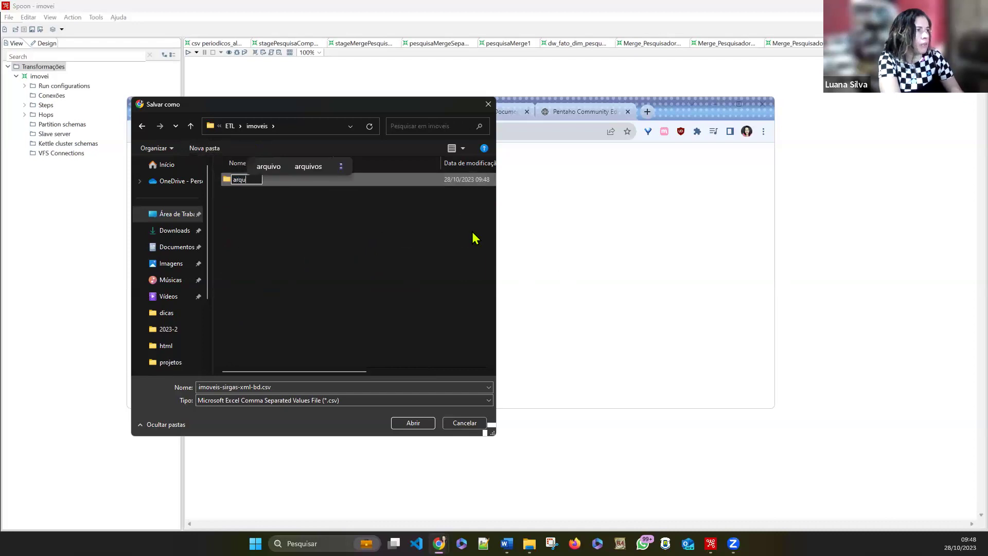
type("ivo")
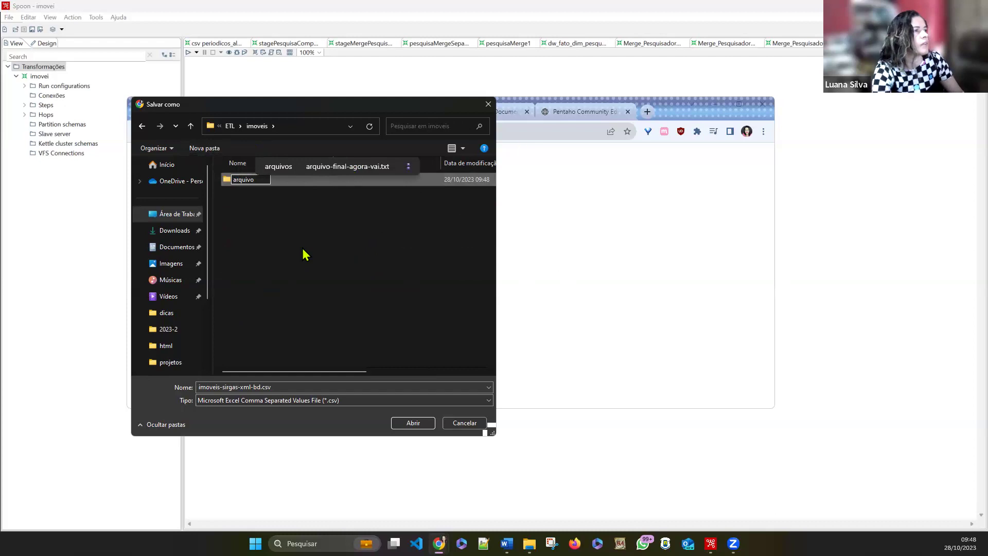
key("Return")
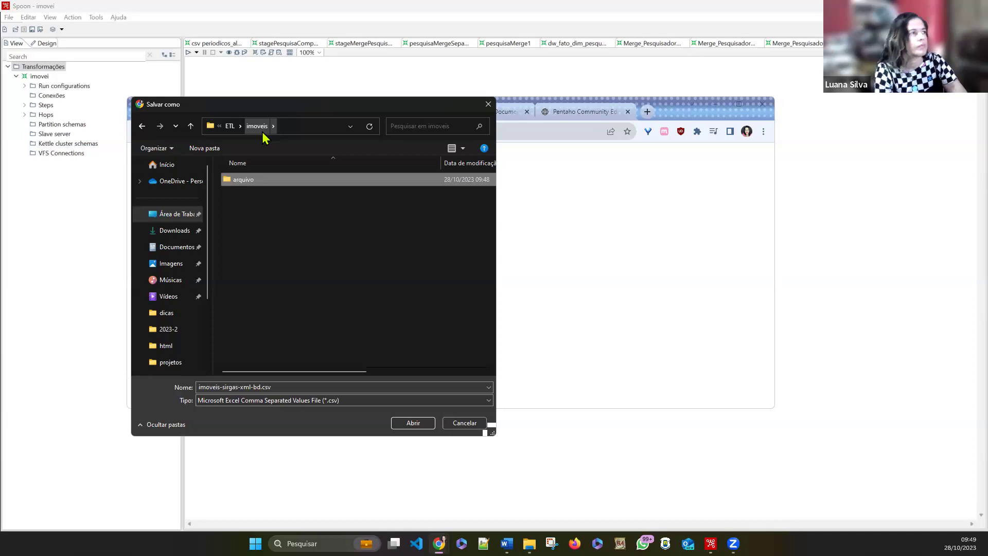
Save imoveis-sirgas-xml-bd.csv in the ETL > imoveis > arquivo folder of Área de Trabalho.
left_click(194, 211)
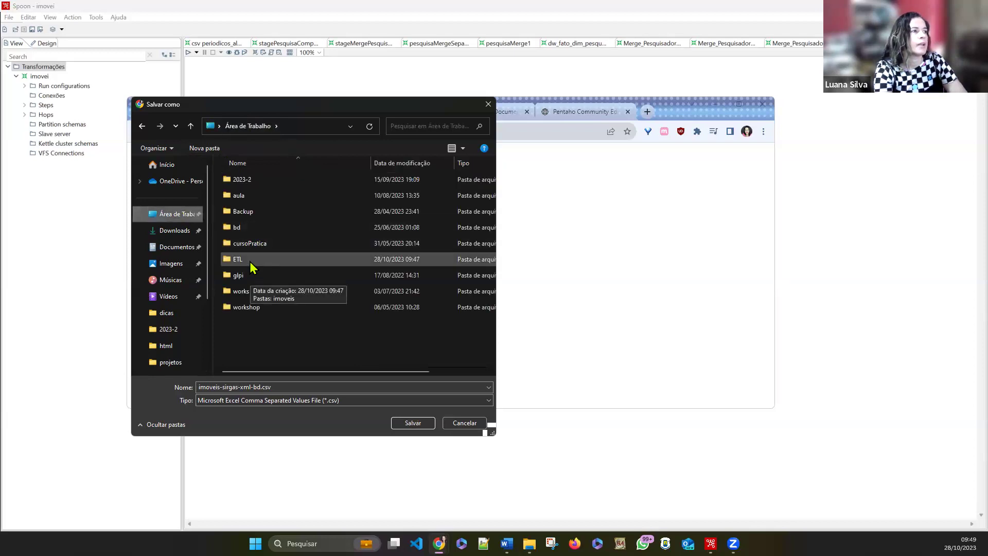
double_click(249, 261)
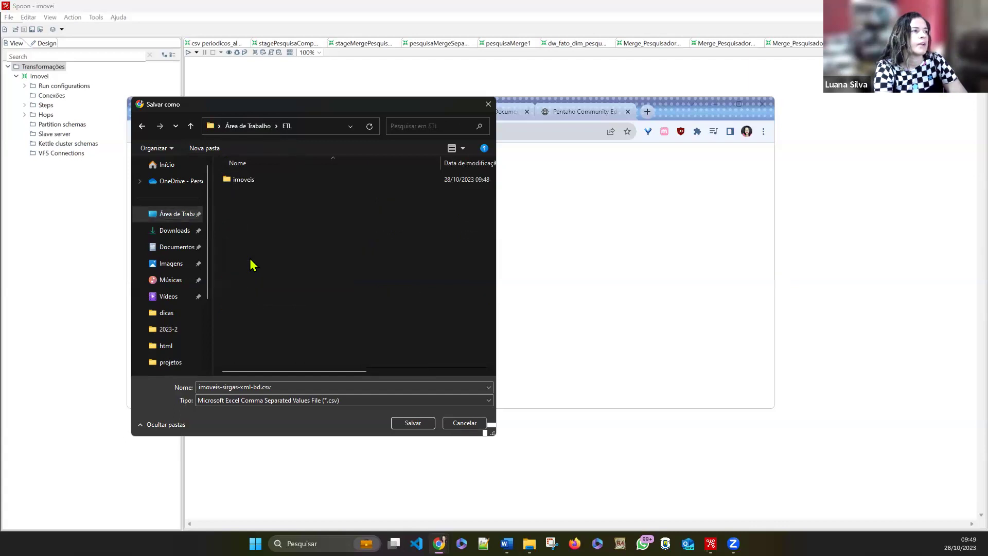
double_click(253, 184)
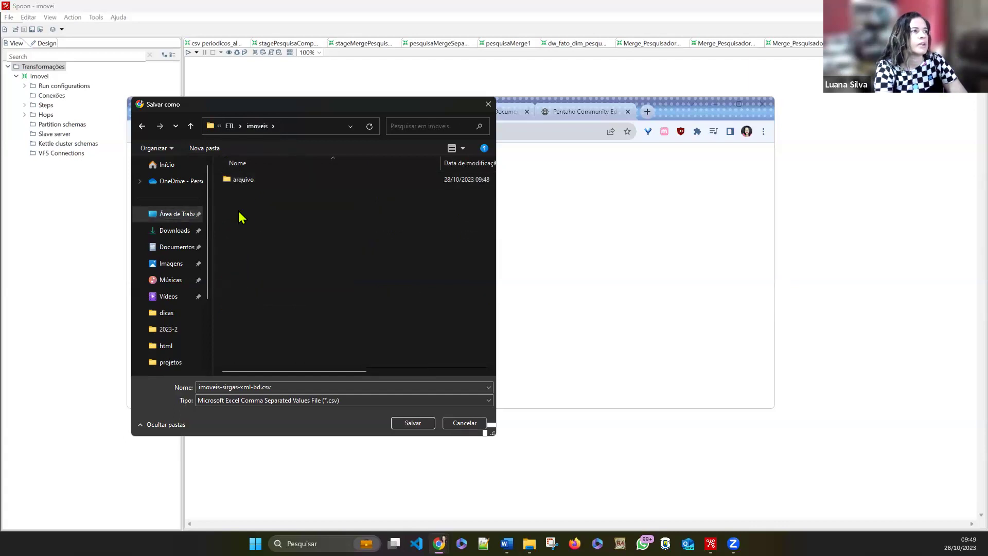
double_click(251, 183)
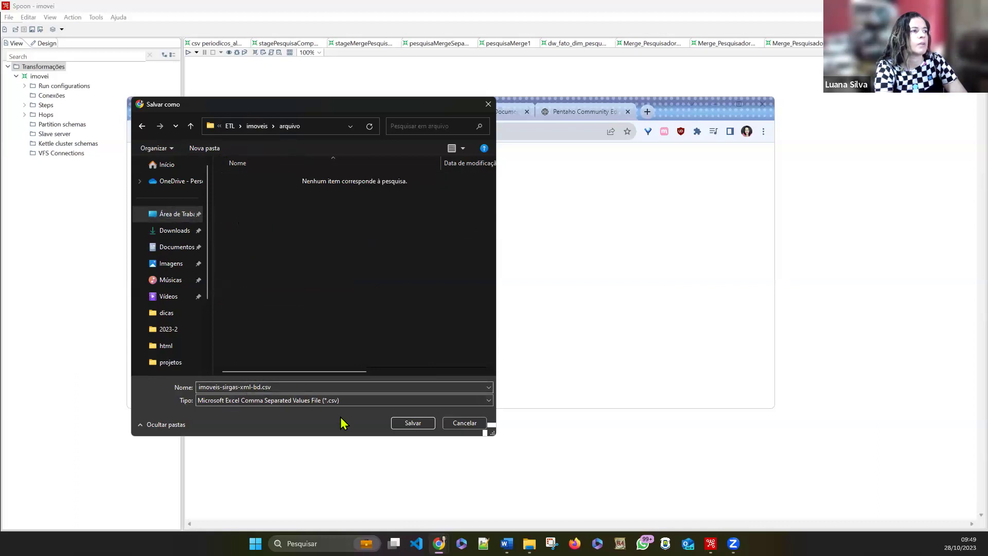
key("Return")
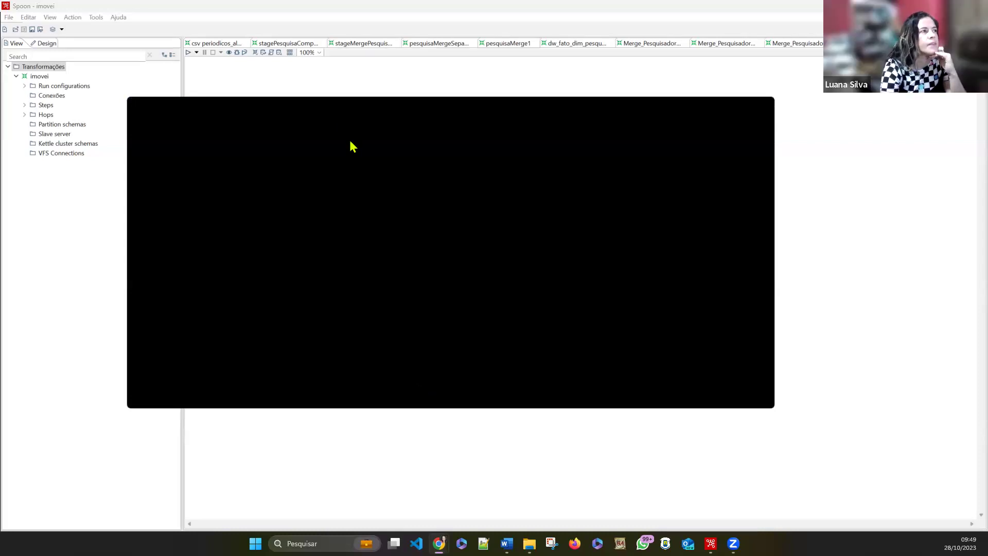
Close the Drive preview of the CSV file and switch back to Spoon.
left_click(342, 111)
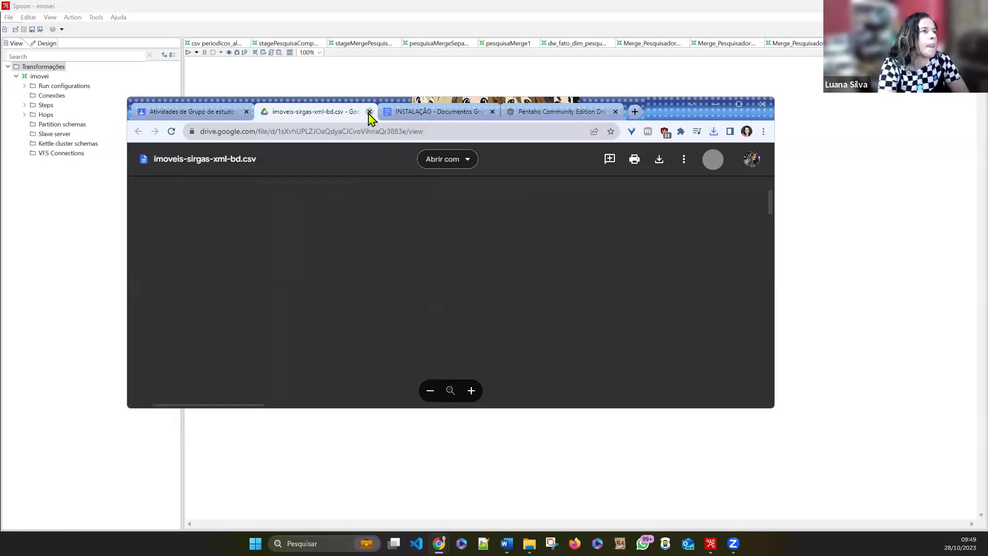
left_click(369, 112)
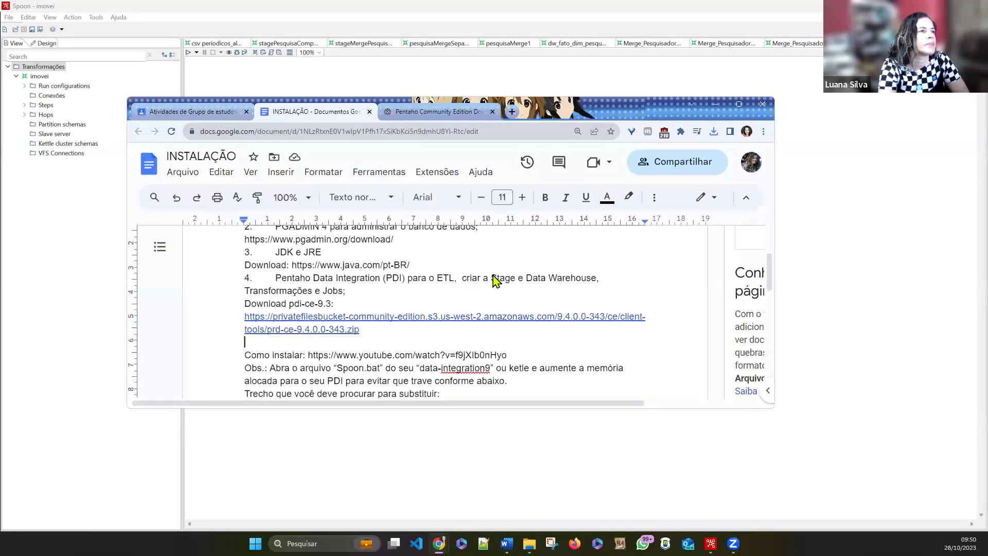
key("ctrl+shift+Tab")
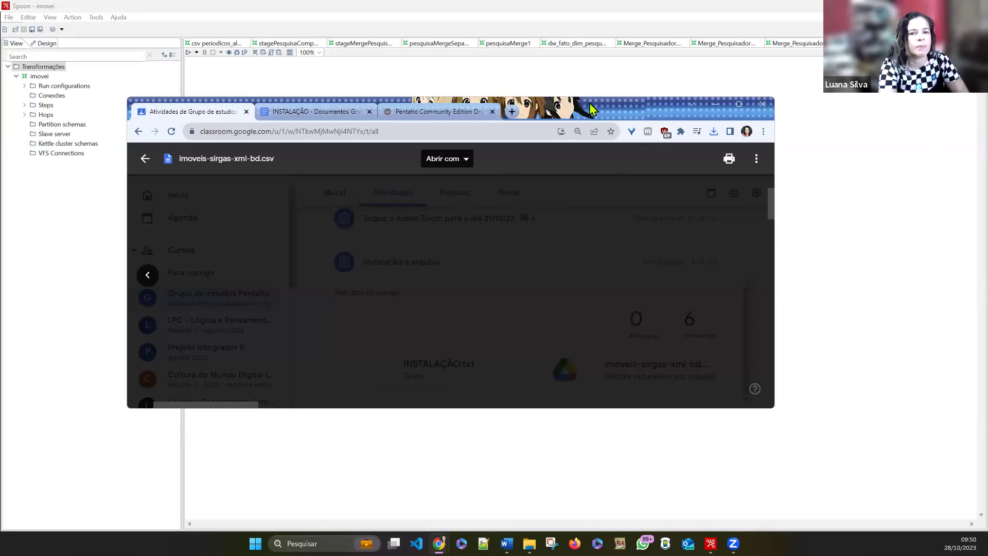
key("alt+Tab")
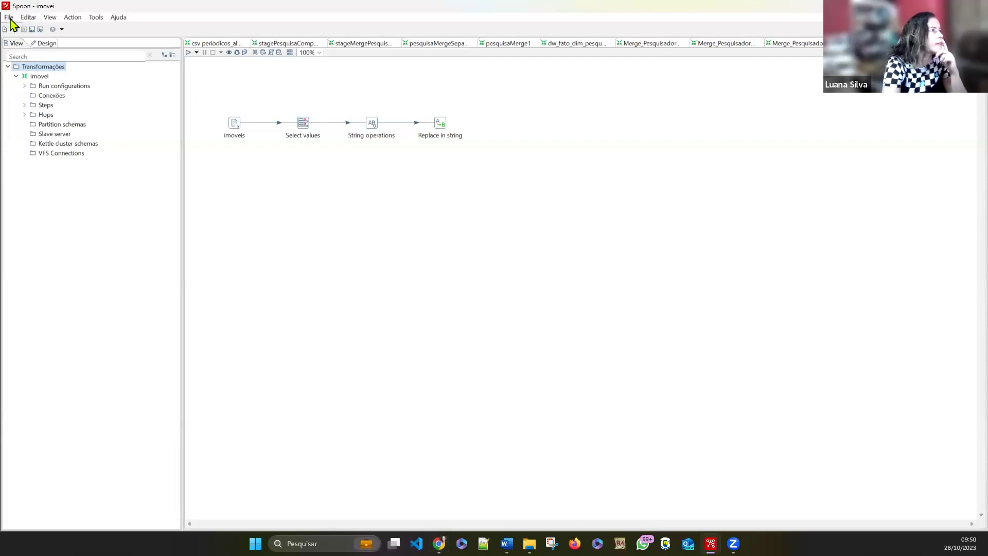
Create a new transformation.
left_click(10, 18)
mouse_move(23, 20)
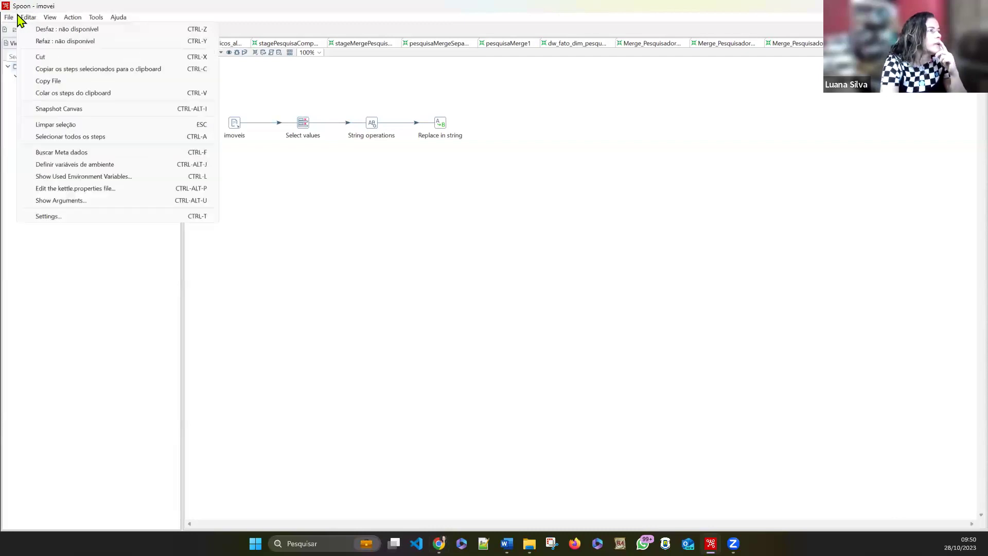
mouse_move(119, 20)
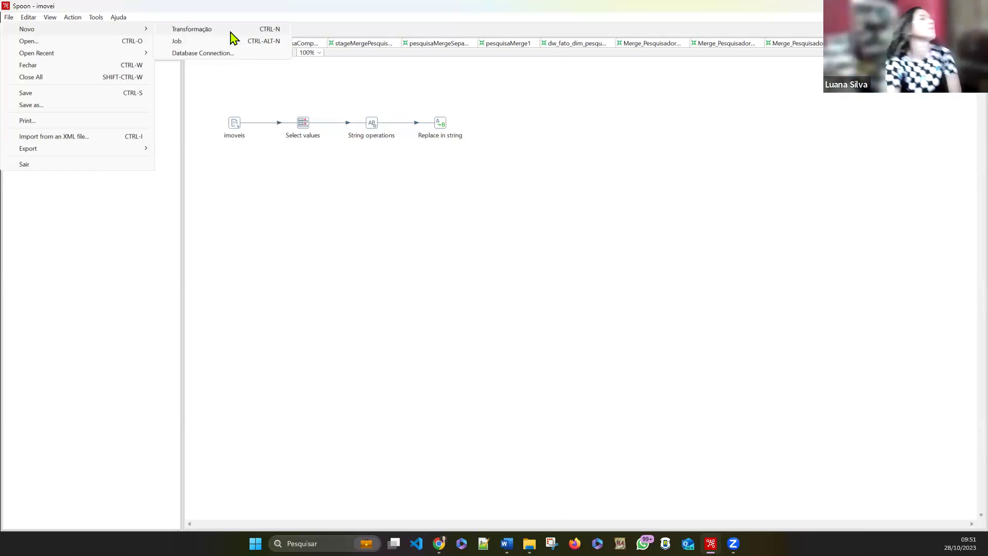
key("Escape")
key("Escape")
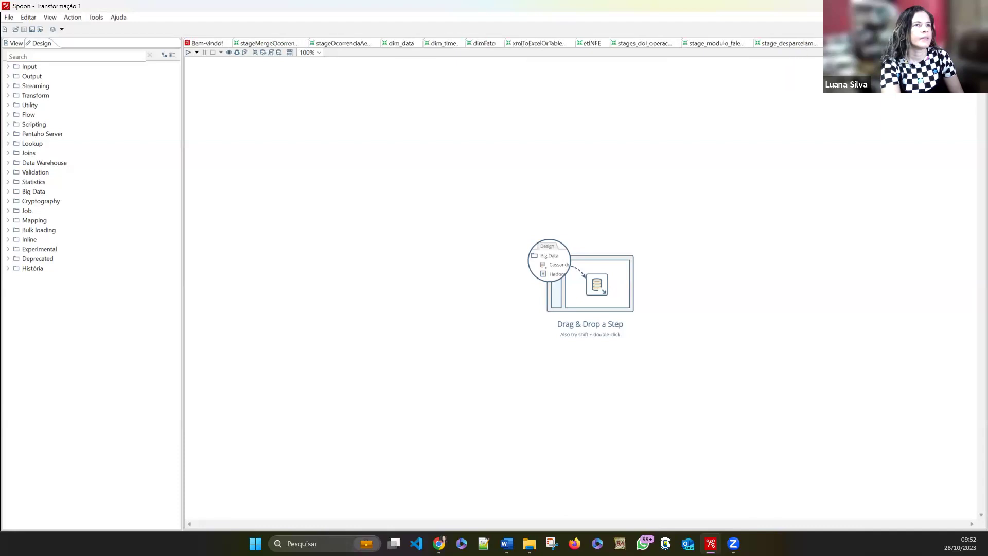
Close all the older transformations, keeping only Bem-vindo! and Transformação 1 open, and return to Transformação 1.
left_click(748, 43)
left_click(674, 44)
left_click(606, 44)
left_click(570, 43)
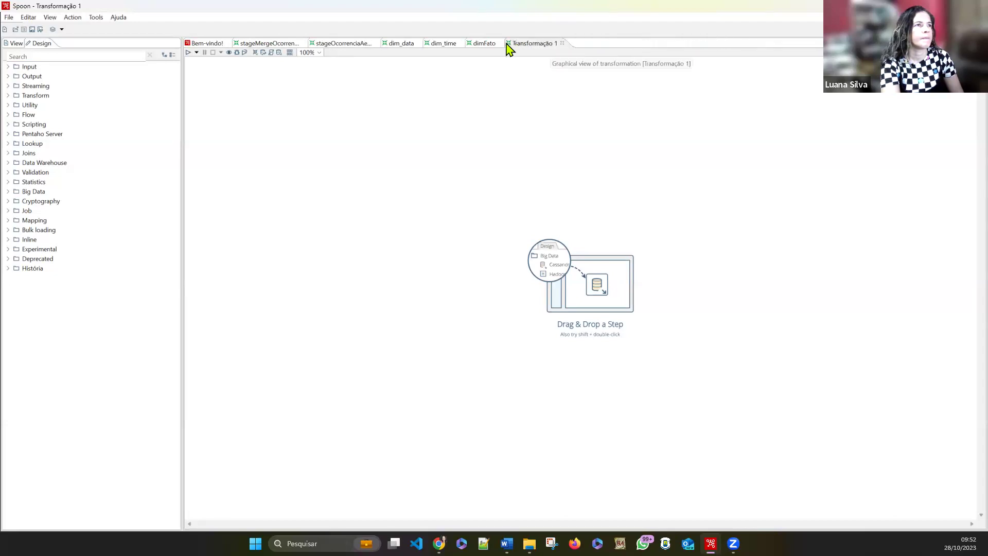
left_click(499, 44)
left_click(460, 43)
left_click(417, 44)
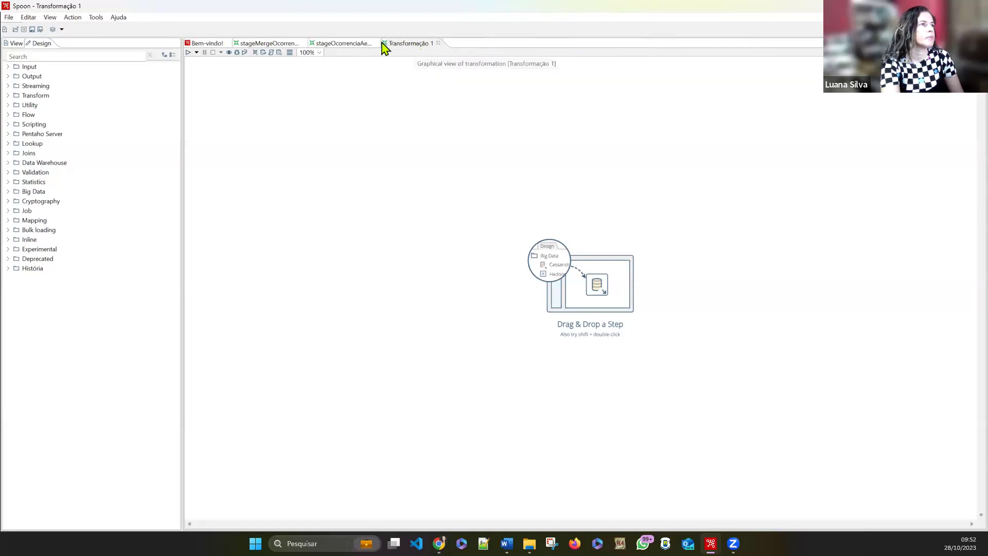
left_click(377, 46)
left_click(375, 44)
left_click(303, 43)
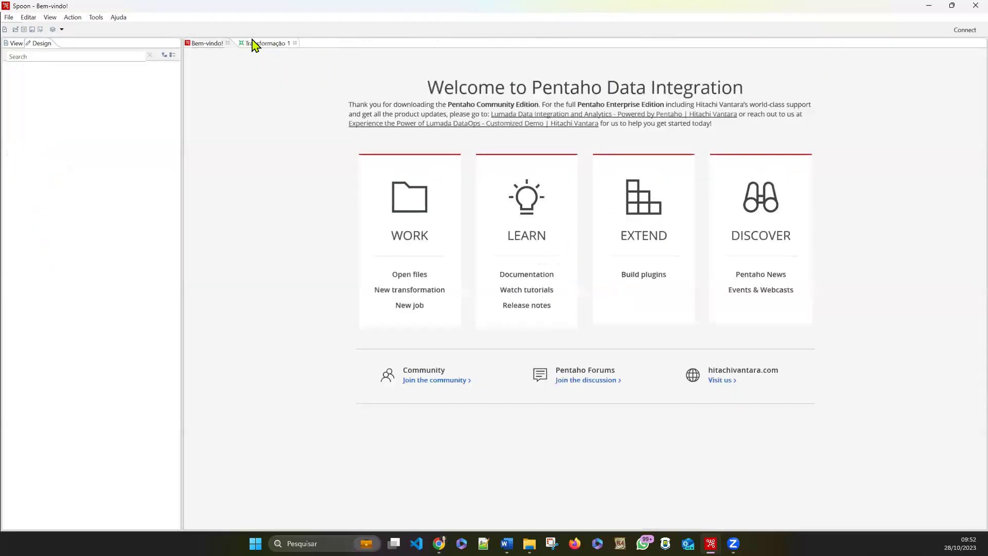
left_click(267, 44)
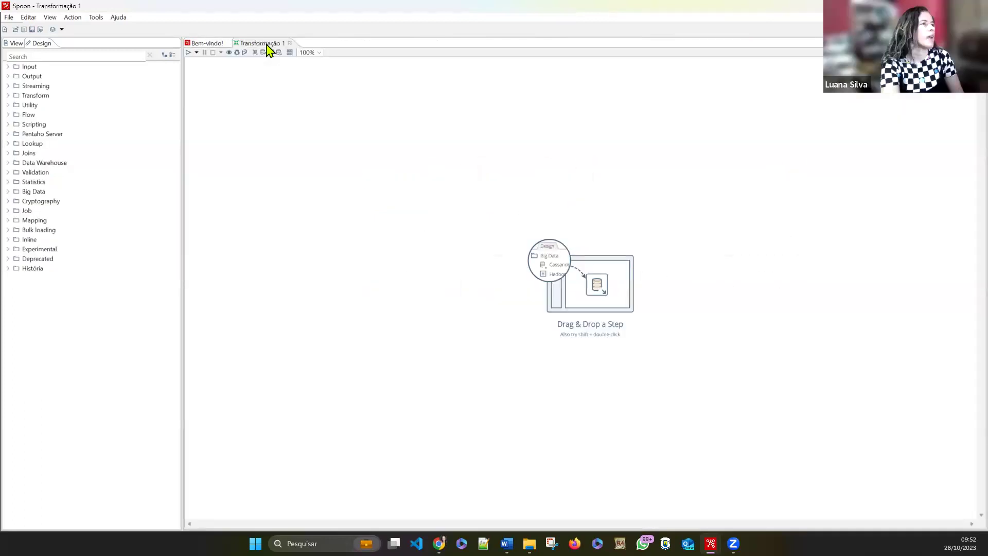
Start saving the new transformation and browse to the Desktop > ETL > imoveis folder as its location.
left_click(9, 17)
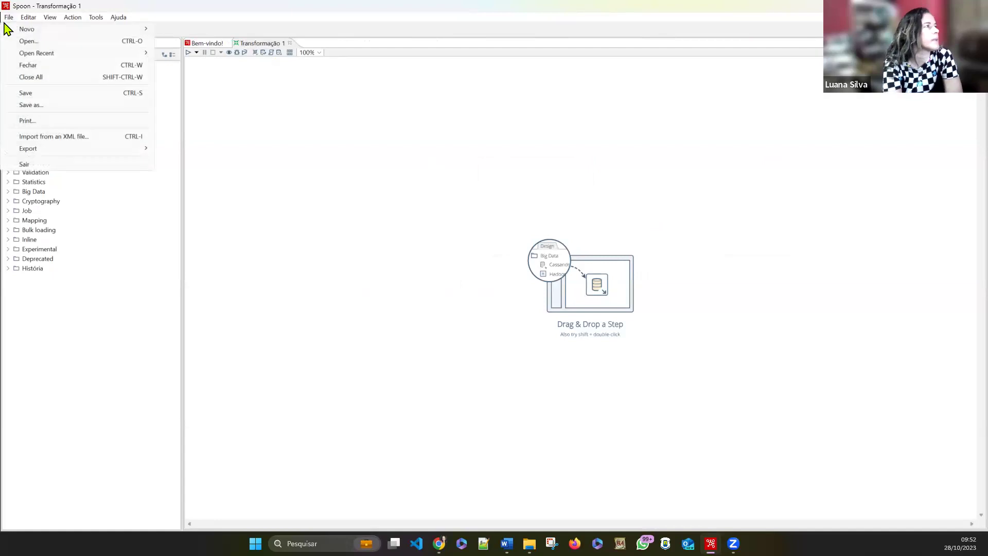
left_click(39, 106)
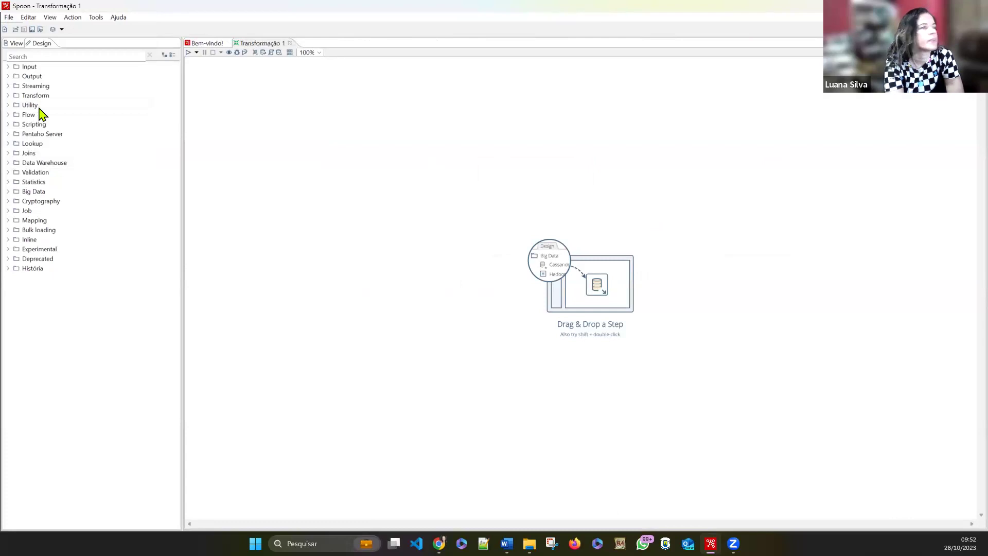
key("ctrl+s")
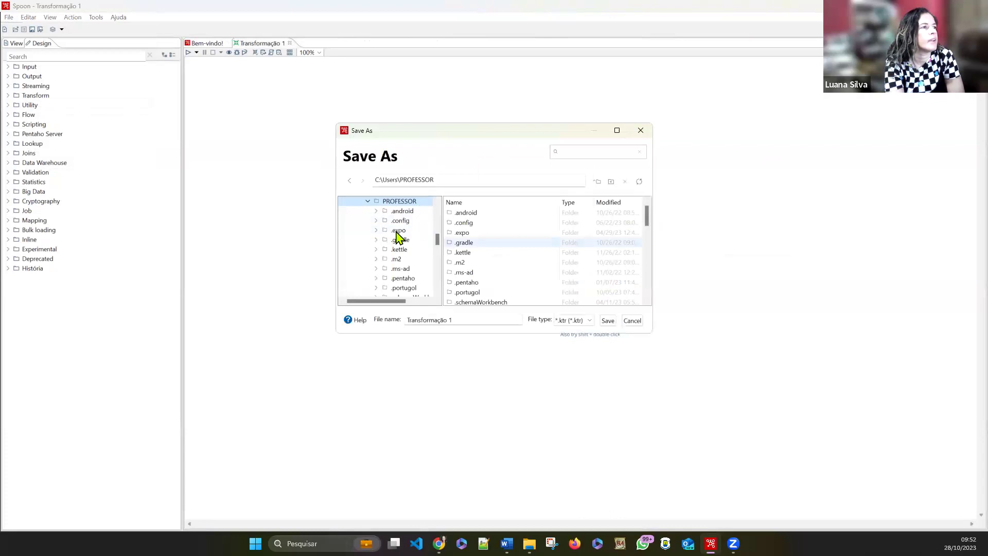
scroll(404, 234, "up", 7)
scroll(403, 234, "up", 3)
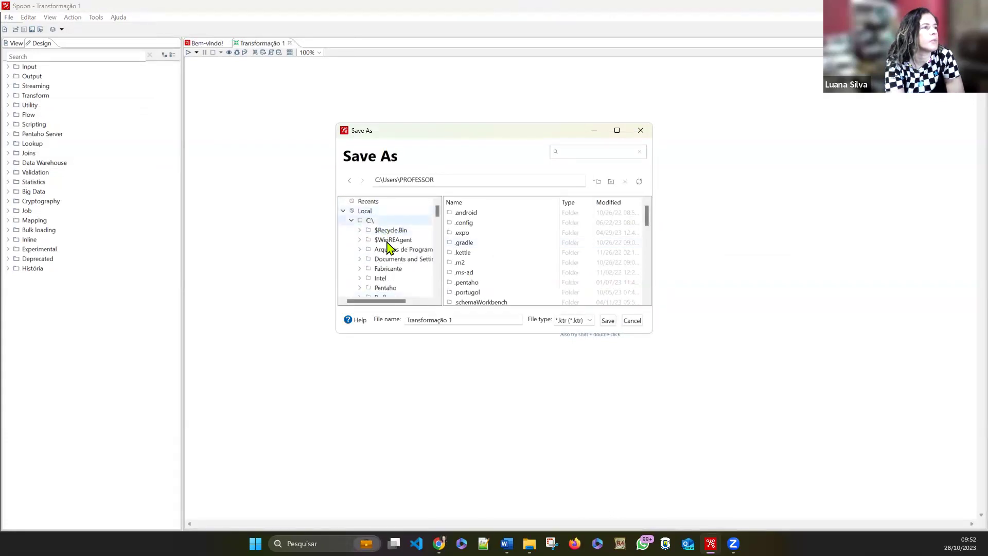
scroll(404, 258, "down", 9)
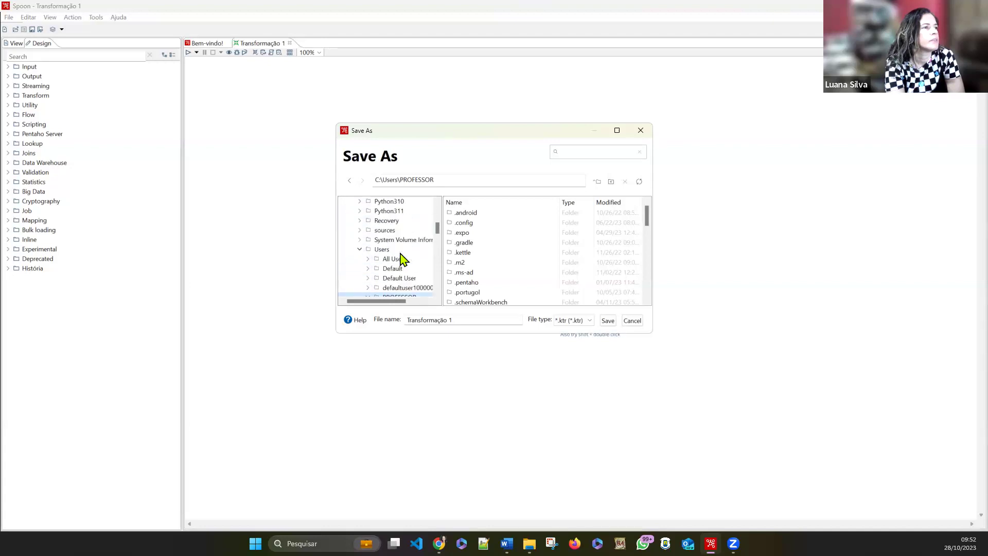
scroll(405, 273, "down", 2)
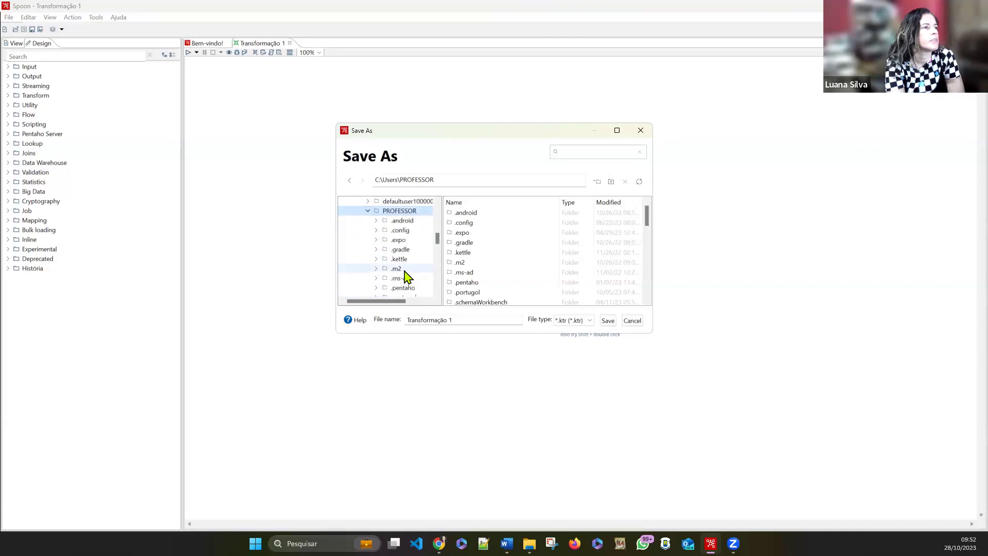
scroll(404, 278, "down", 2)
scroll(407, 273, "down", 3)
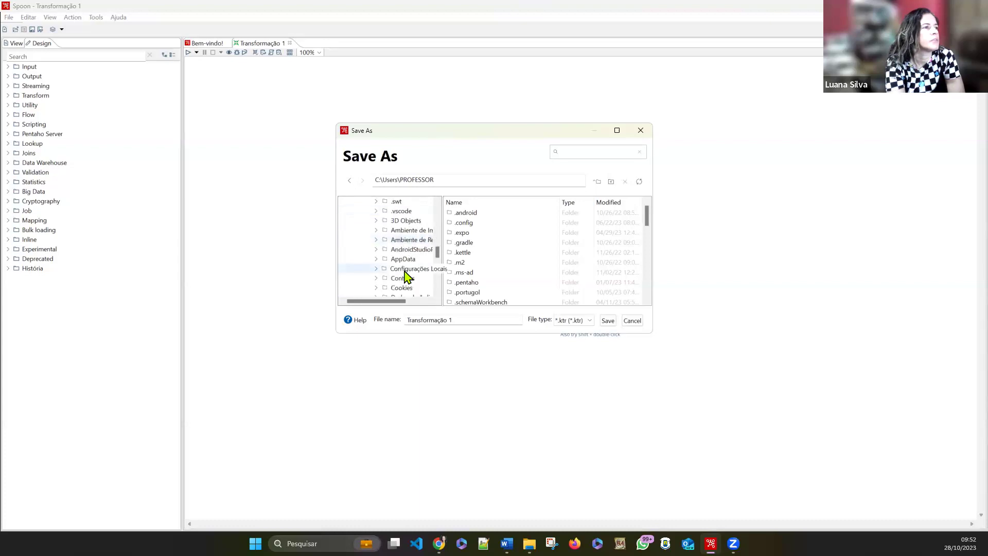
left_click(409, 279)
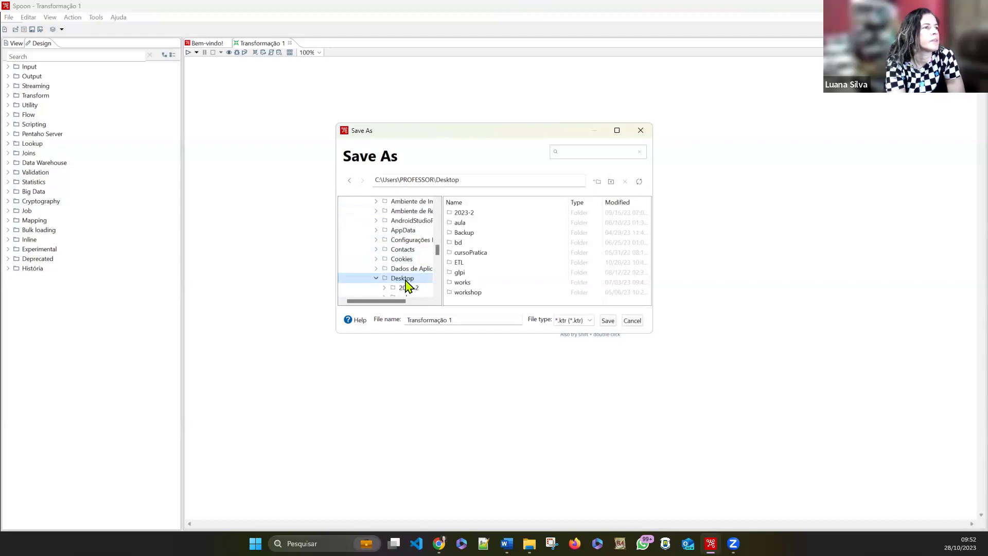
scroll(411, 285, "down", 2)
scroll(415, 283, "down", 1)
left_click(406, 250)
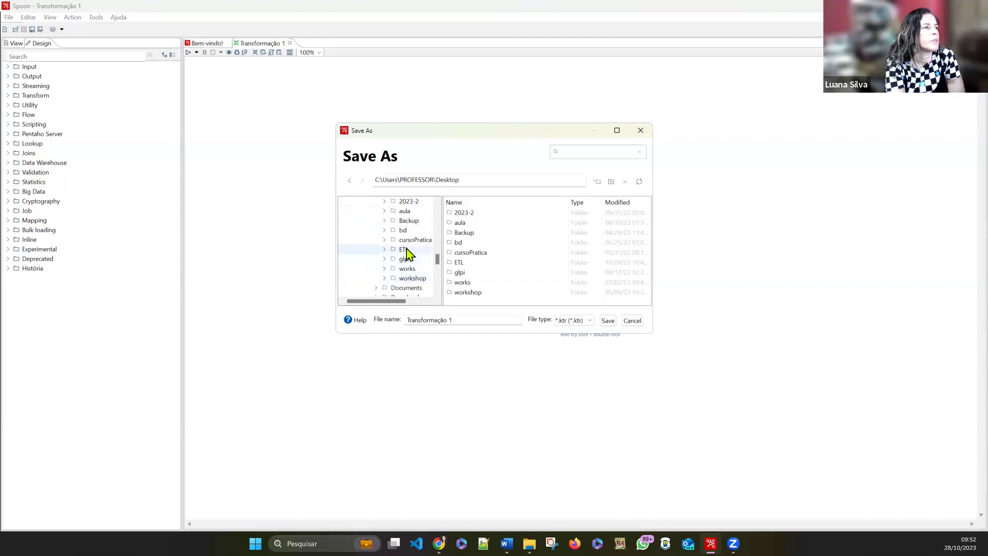
double_click(461, 214)
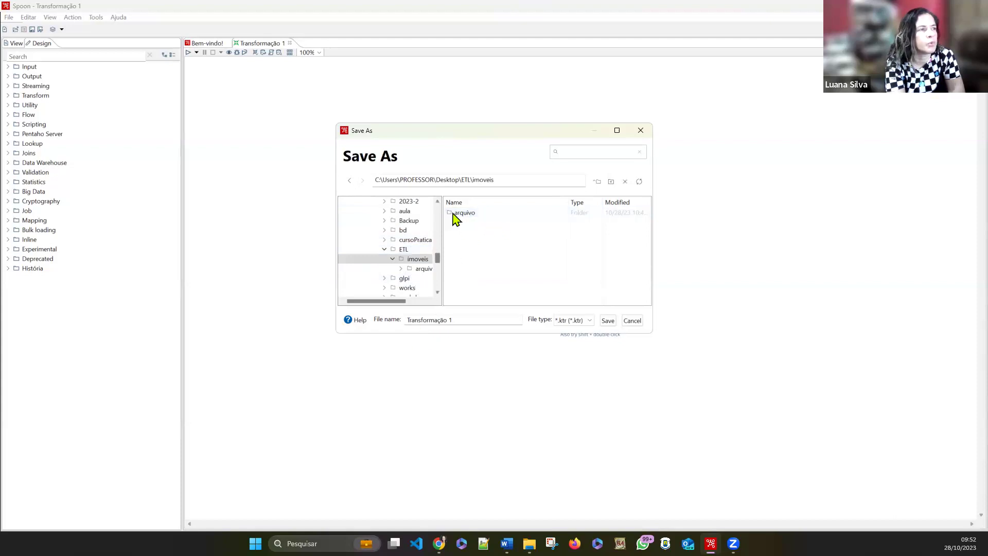
right_click(477, 231)
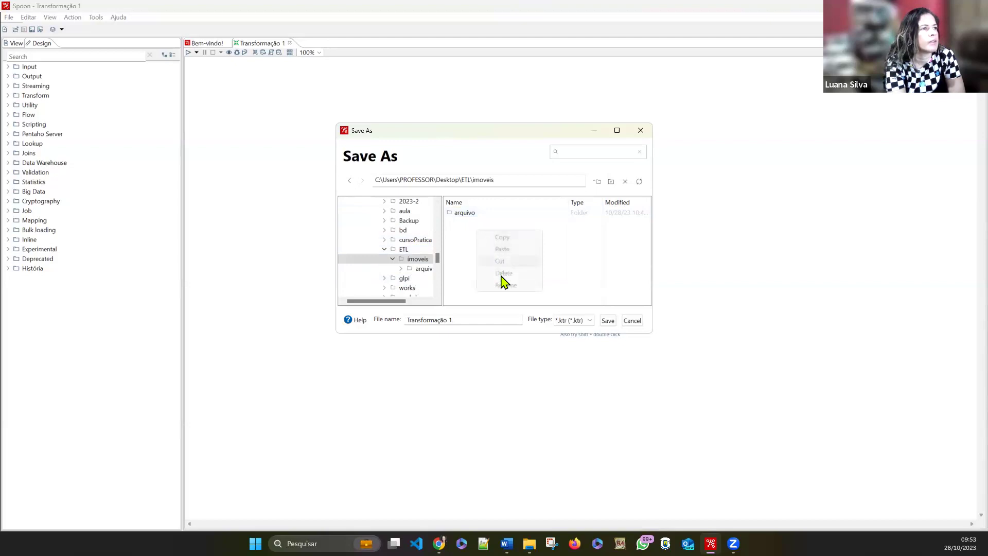
left_click(577, 286)
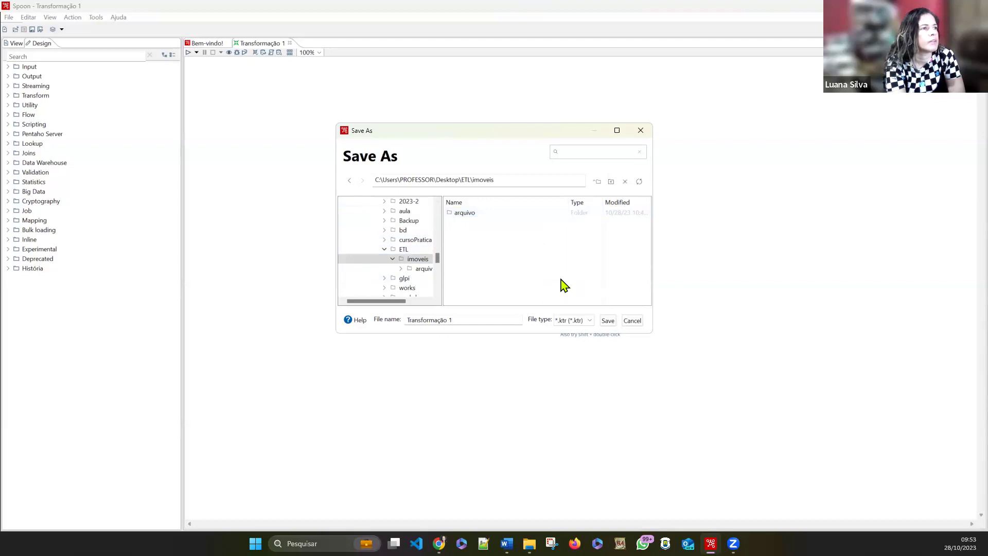
right_click(496, 243)
left_click(479, 241)
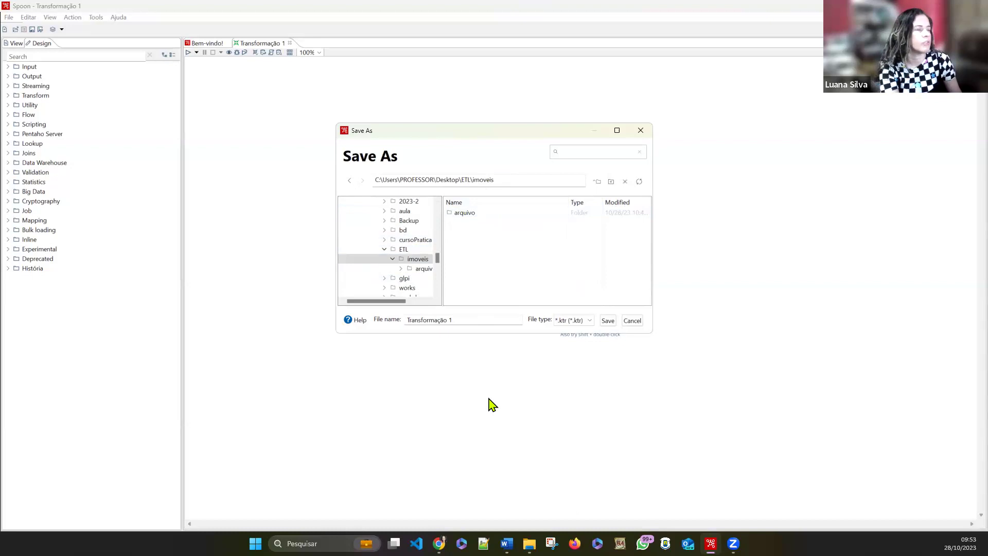
Create a folder named transformação inside the imoveis folder.
left_click(611, 183)
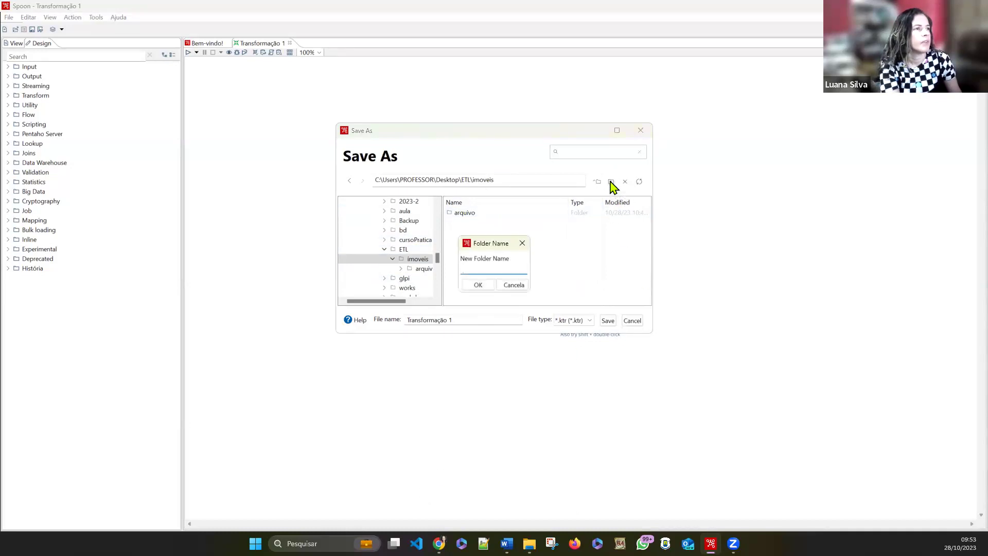
type("t")
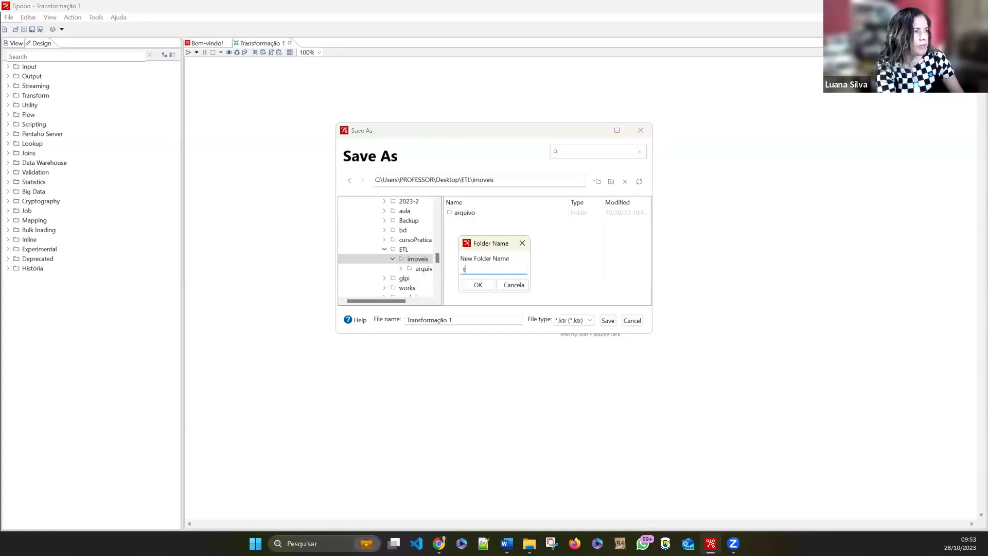
type("ransformaç")
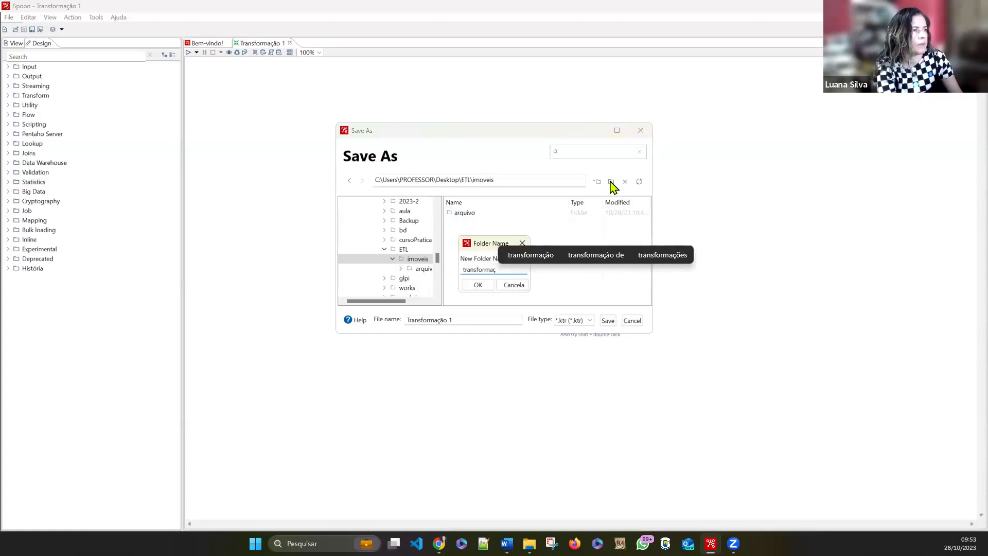
type("ão")
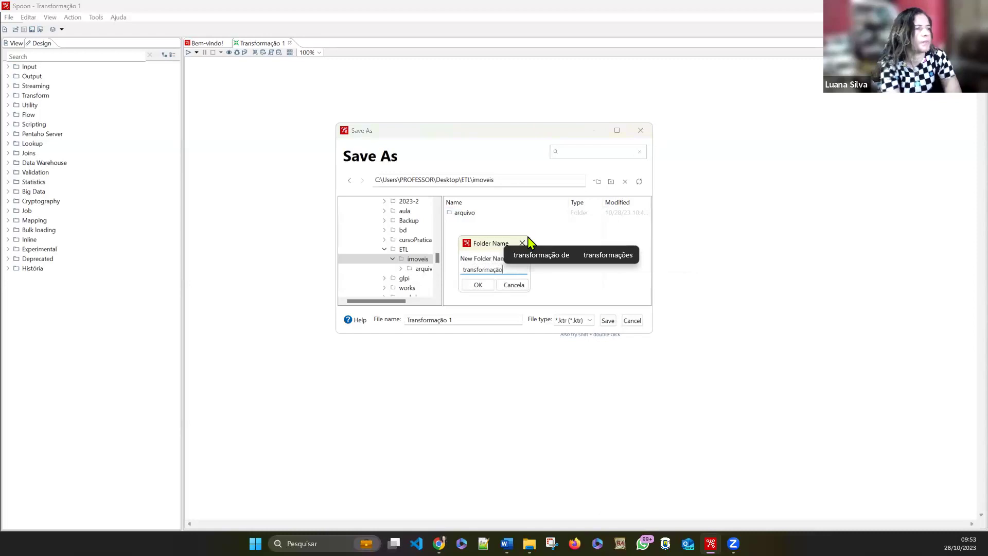
left_click(478, 284)
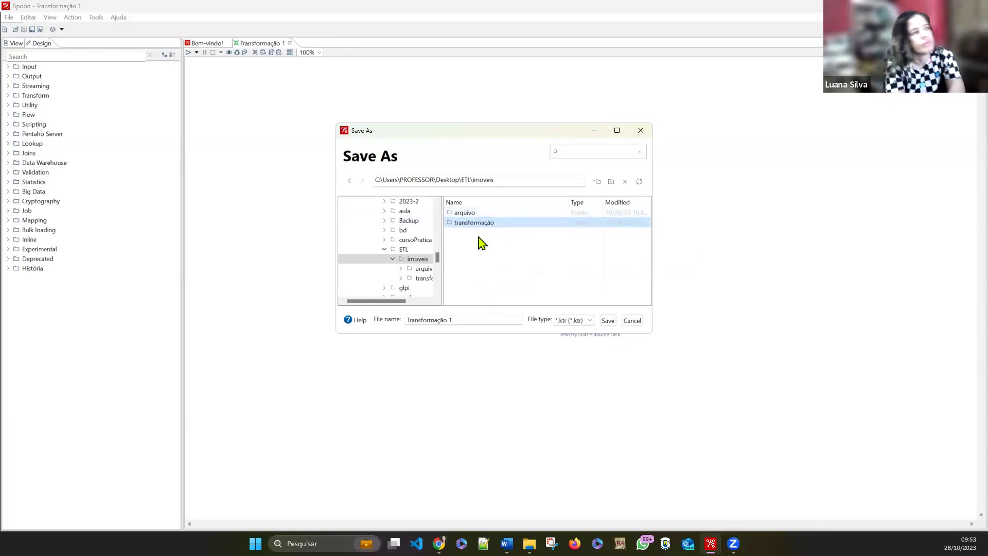
Open the transformação folder and set the transformation's file name to imoveisETL.
double_click(471, 224)
left_click(451, 320)
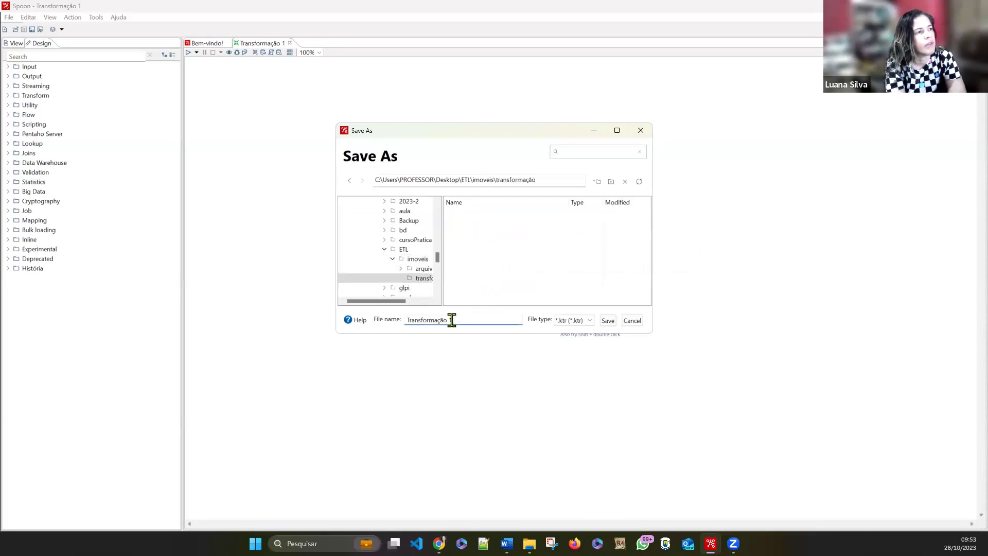
left_click_drag(451, 320, 394, 326)
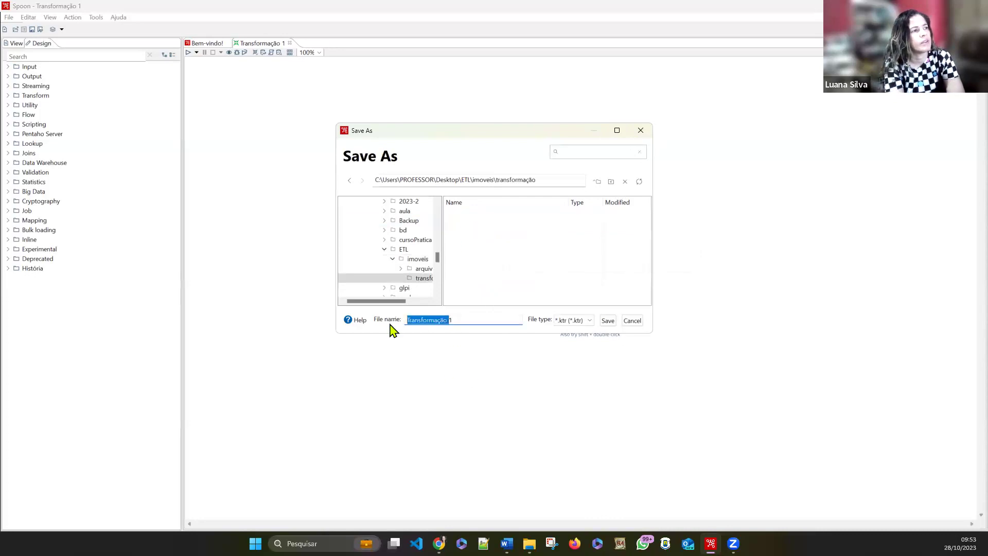
left_click(455, 322)
left_click(404, 320, "shift")
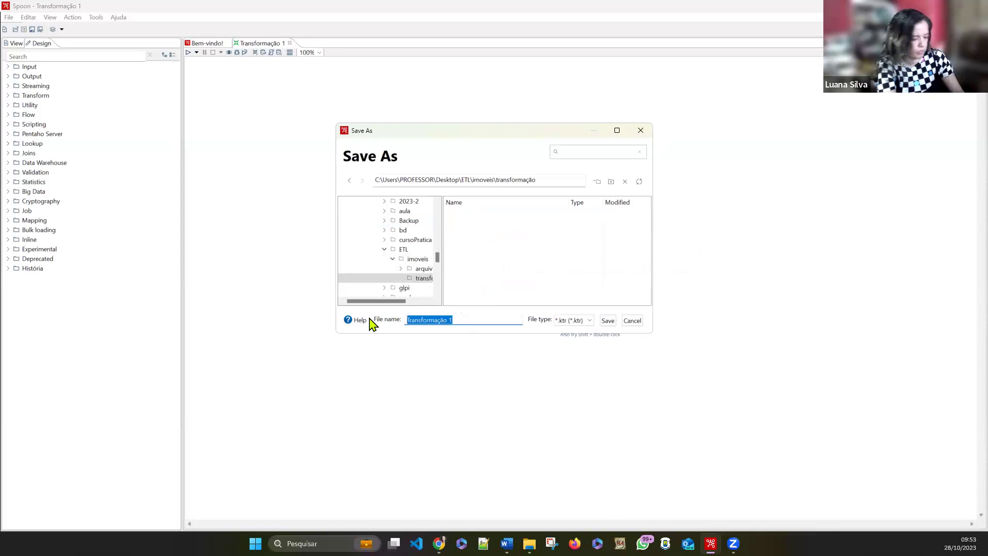
type("imoveis")
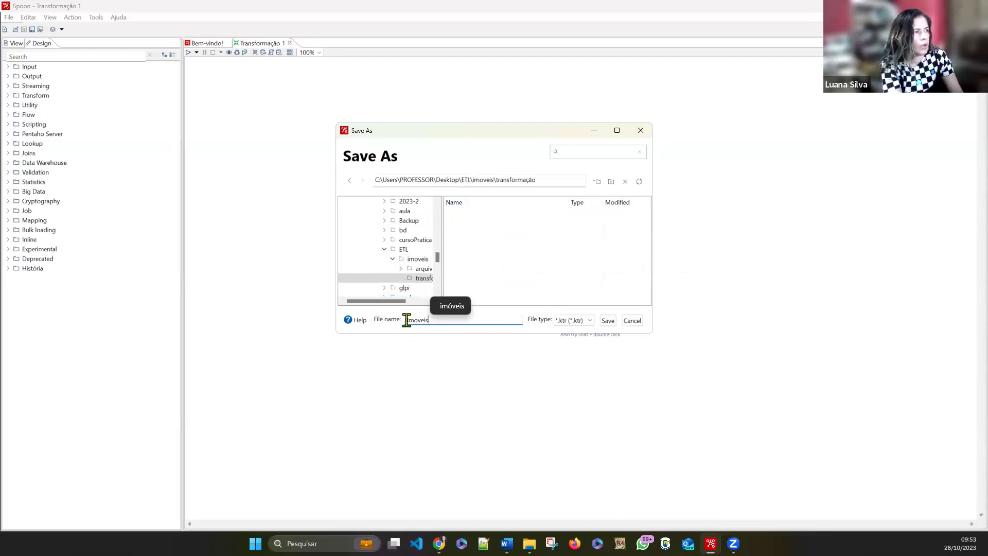
type("E")
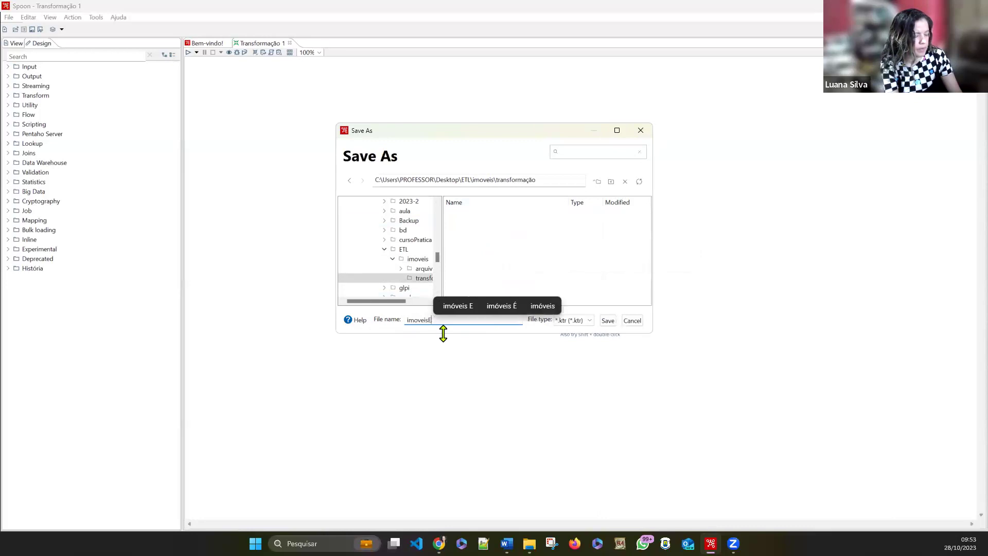
type("TL")
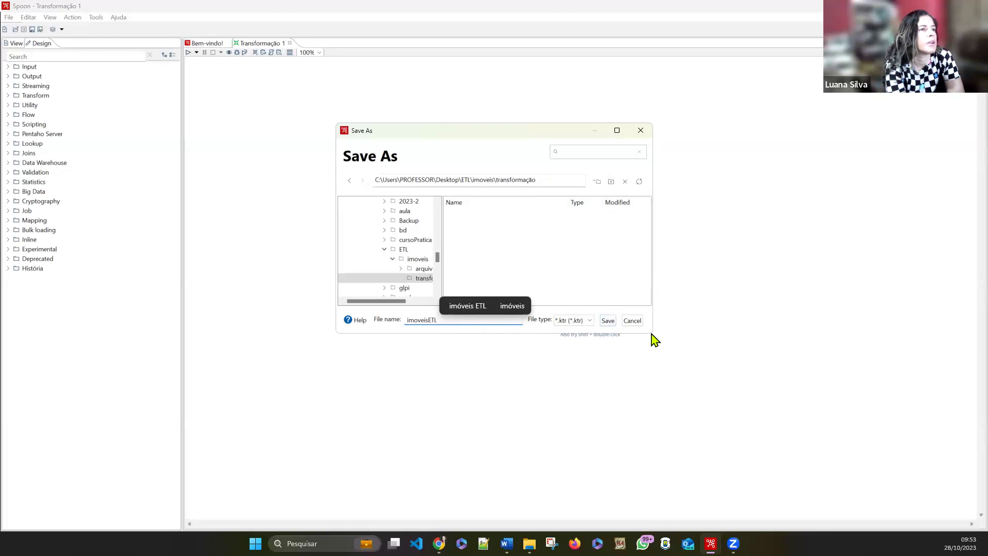
Enlarge the Save As dialog and examine the folder path from the transformação folder up to Users.
left_click_drag(651, 334, 722, 402)
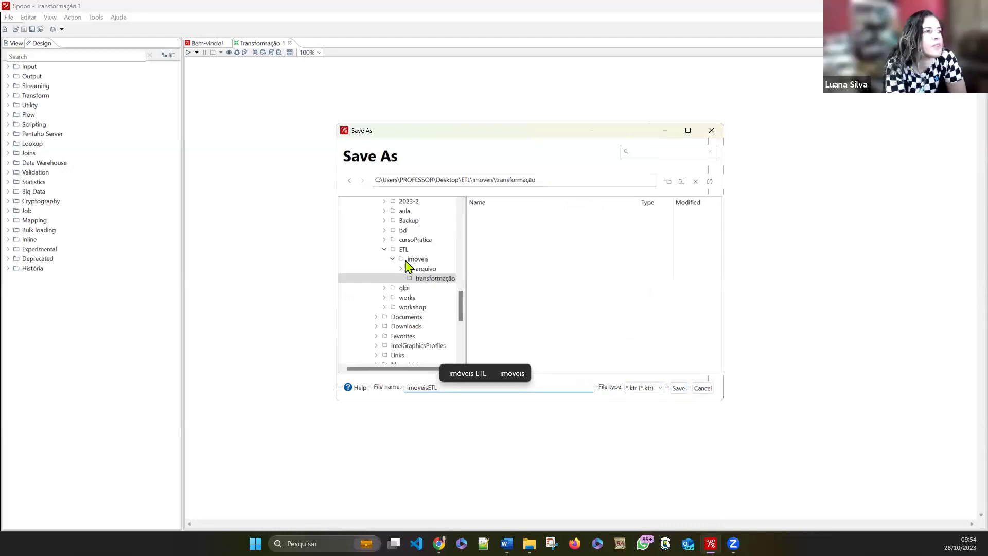
scroll(414, 253, "up", 3)
scroll(418, 252, "up", 10)
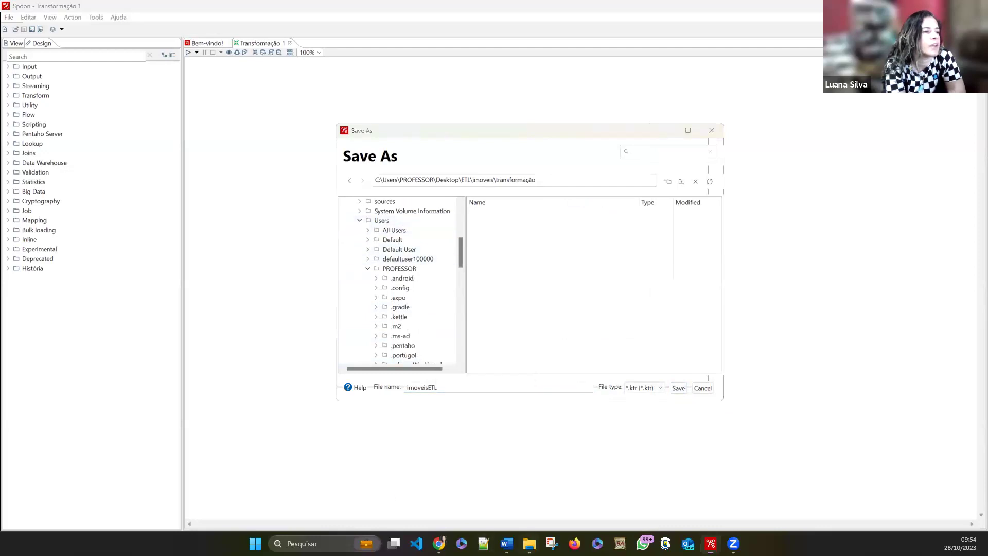
Switch to File Explorer, browse to Desktop > ETL > imoveis and display the folder's full path.
left_click(529, 543)
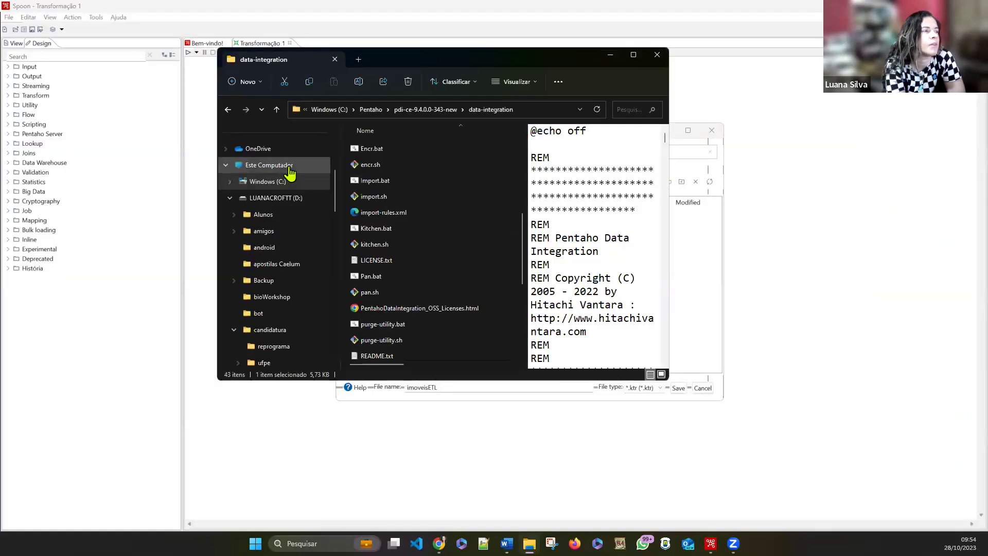
left_click(287, 167)
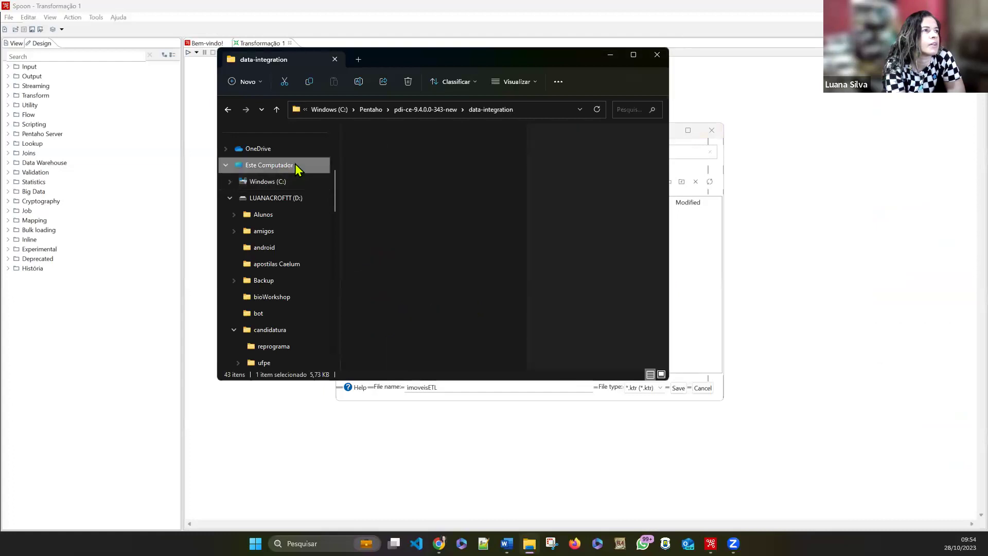
scroll(282, 165, "up", 4)
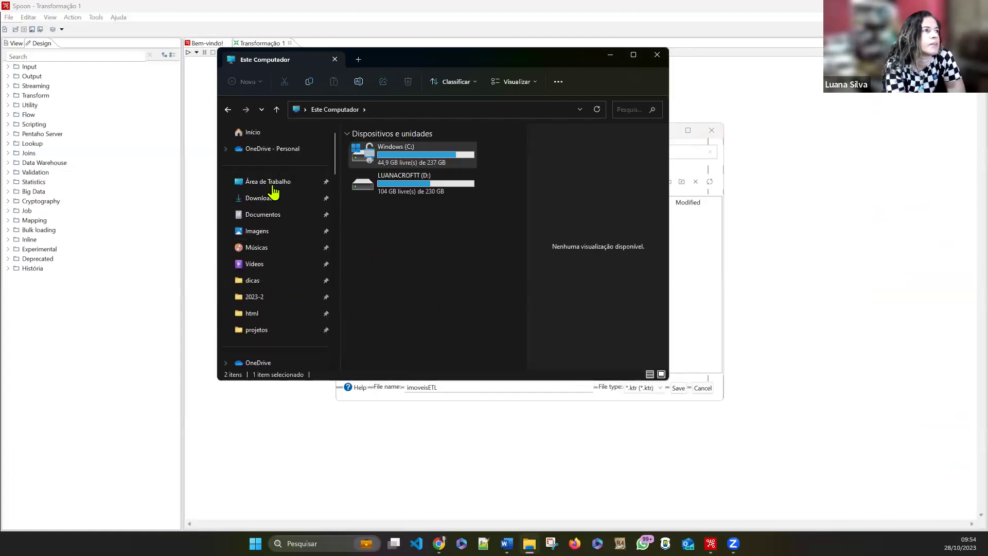
left_click(270, 182)
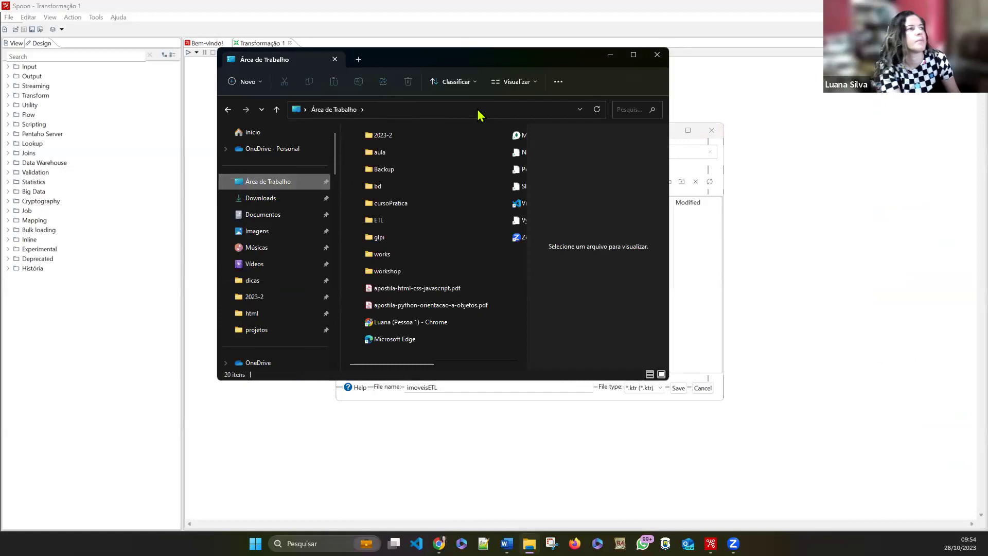
double_click(390, 222)
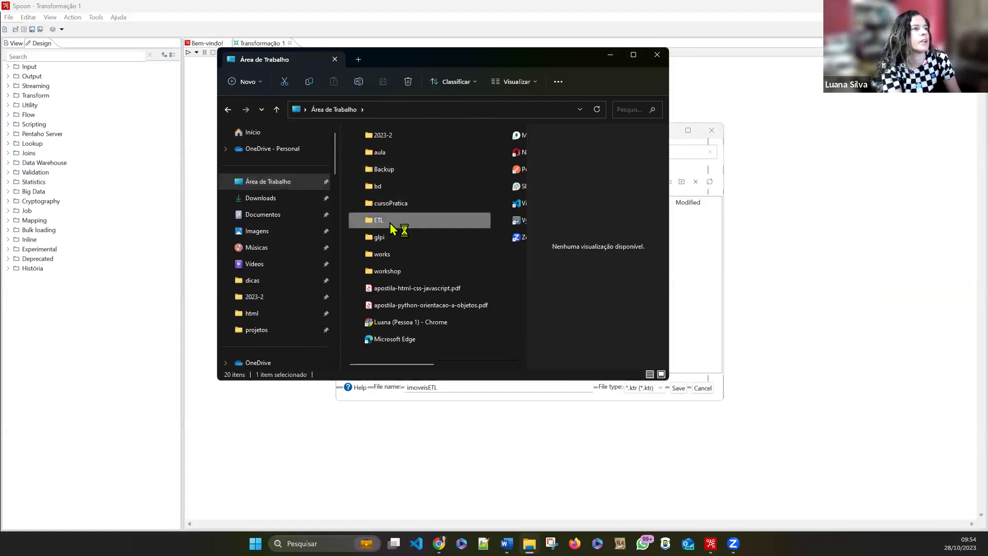
double_click(393, 145)
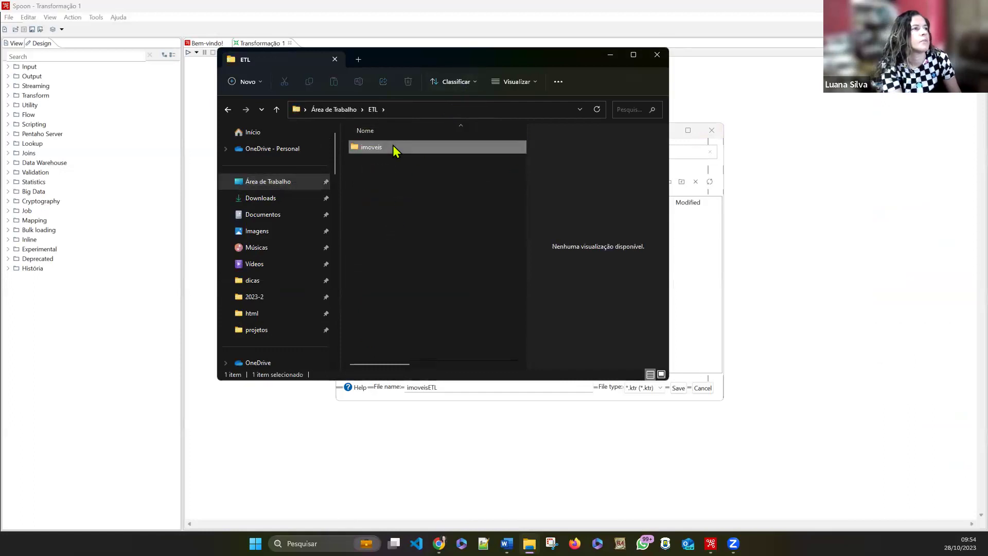
left_click(468, 109)
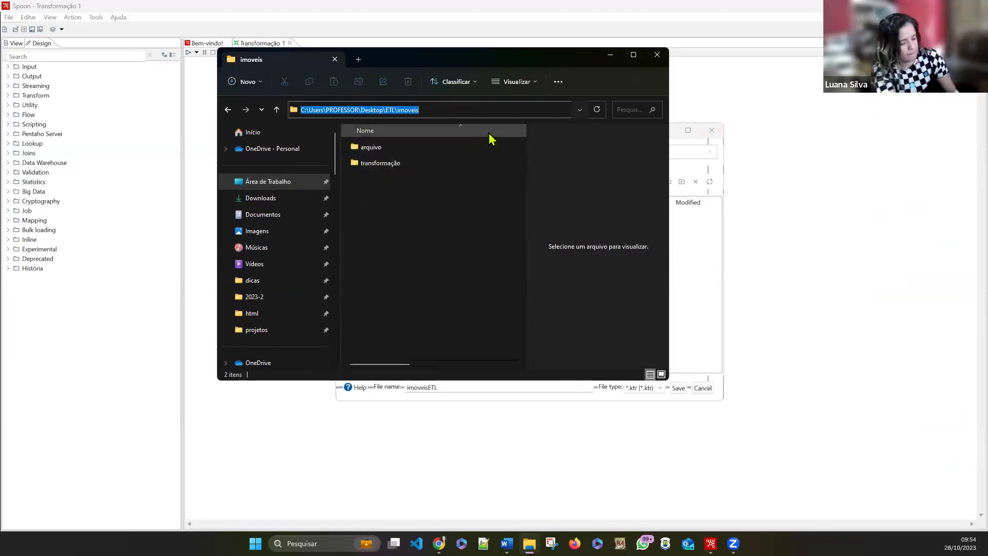
Return to Spoon's Save As dialog, check the folder path and save the transformation as imoveisETL in the transformação folder.
left_click(700, 265)
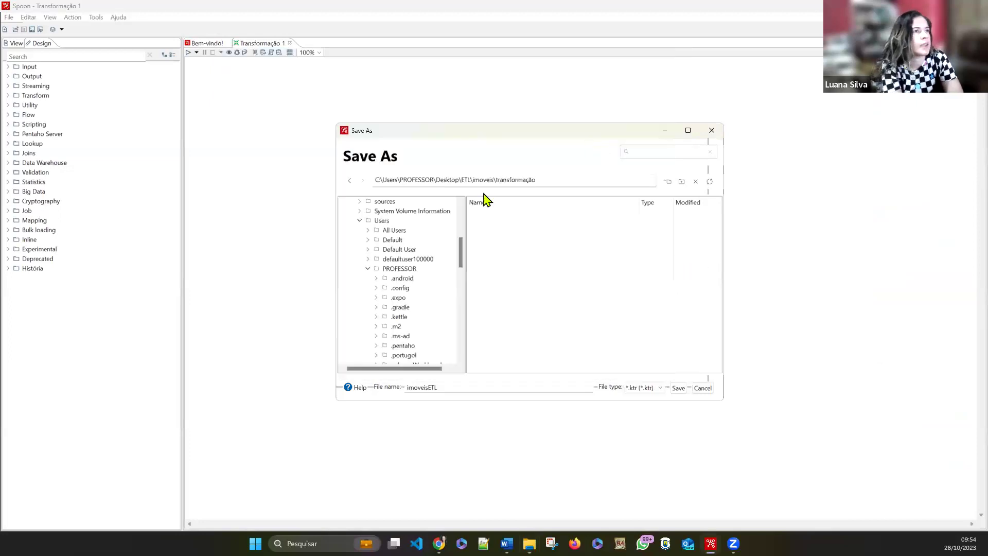
double_click(510, 180)
left_click(511, 179)
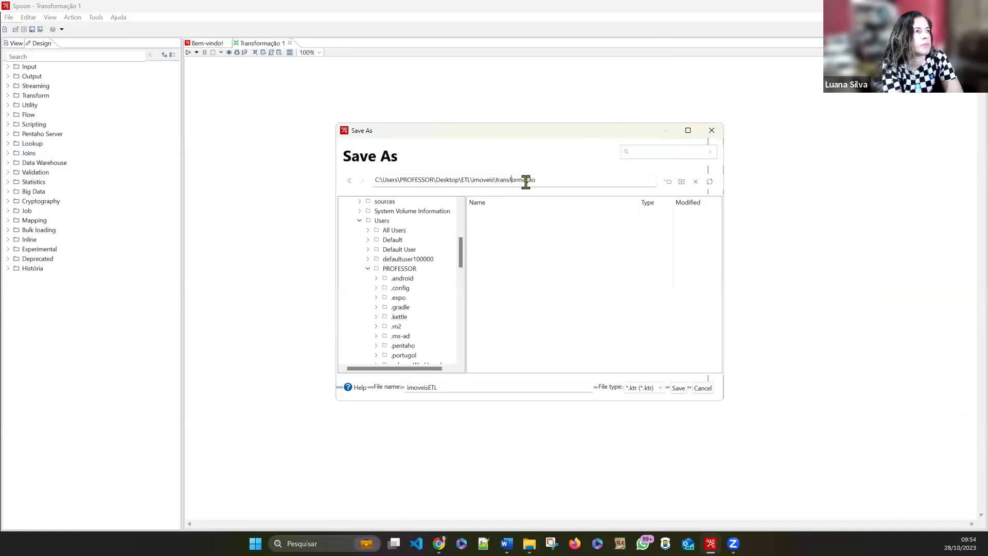
key("ctrl+a")
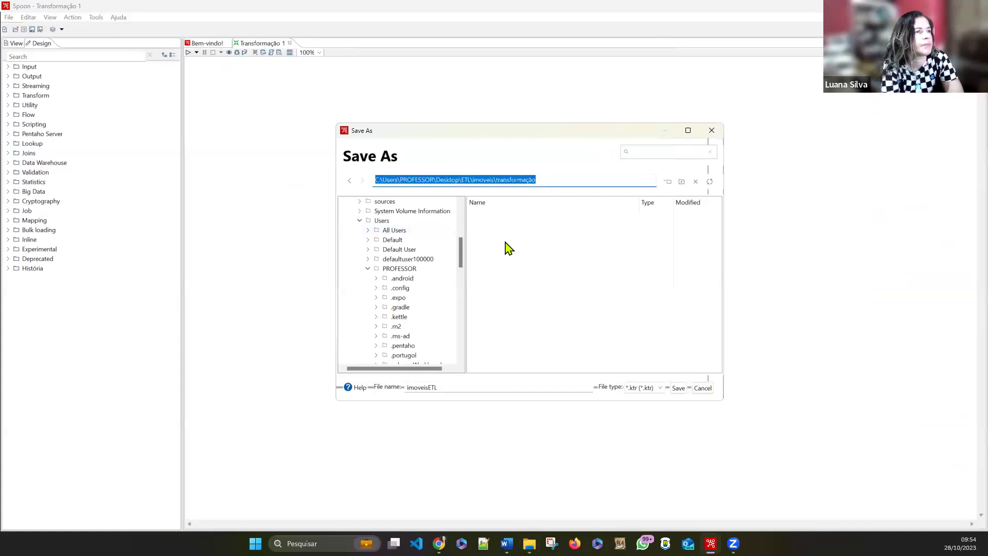
scroll(412, 276, "down", 1)
scroll(414, 275, "up", 6)
scroll(418, 278, "down", 15)
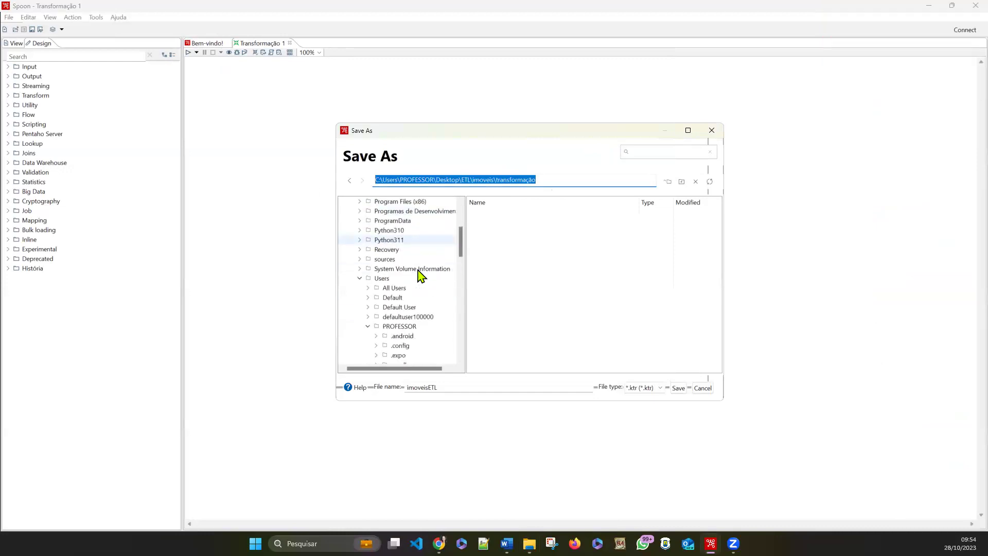
scroll(416, 279, "up", 16)
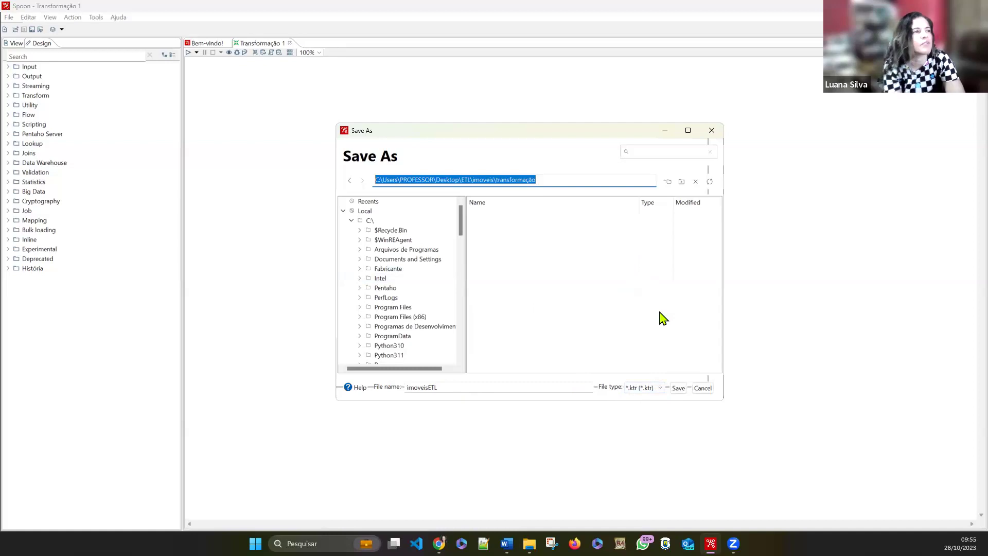
left_click(678, 388)
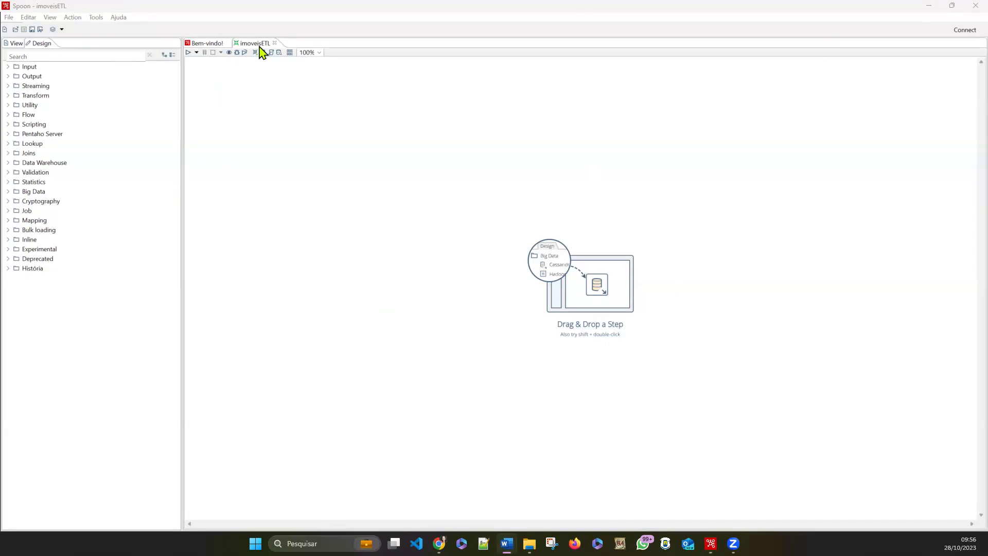
Open the properties of the imoveisETL transformation and start editing its extended description.
left_click(296, 136)
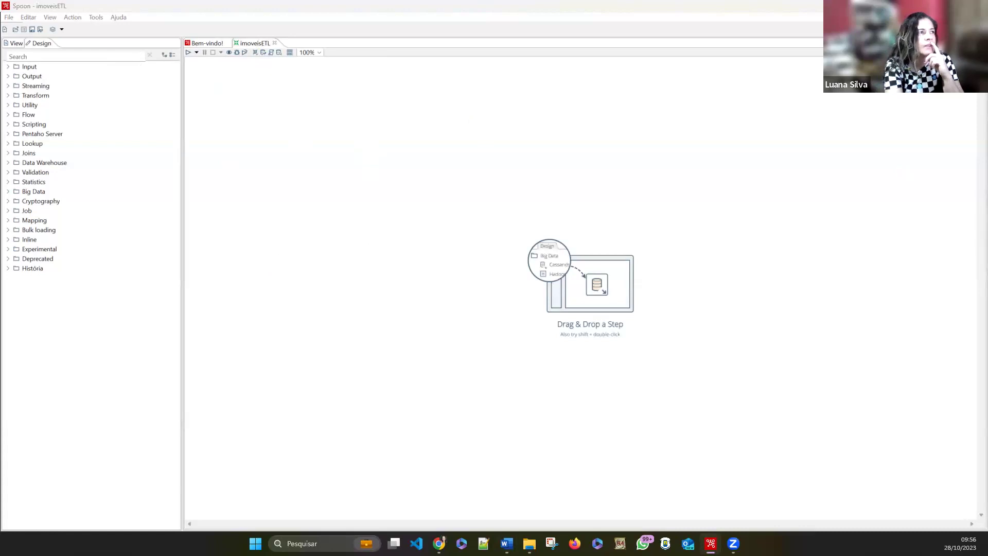
key("ctrl+t")
left_click(469, 158)
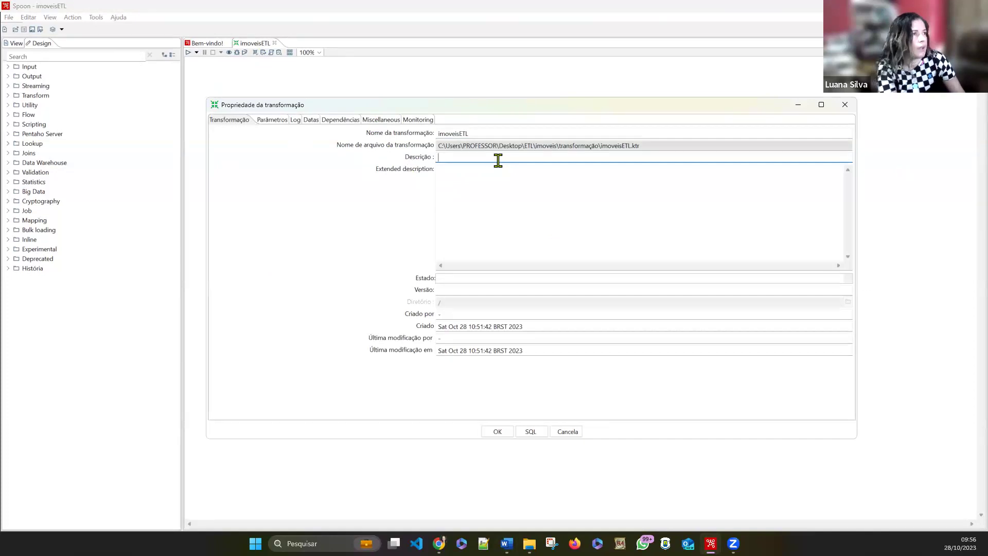
left_click(461, 172)
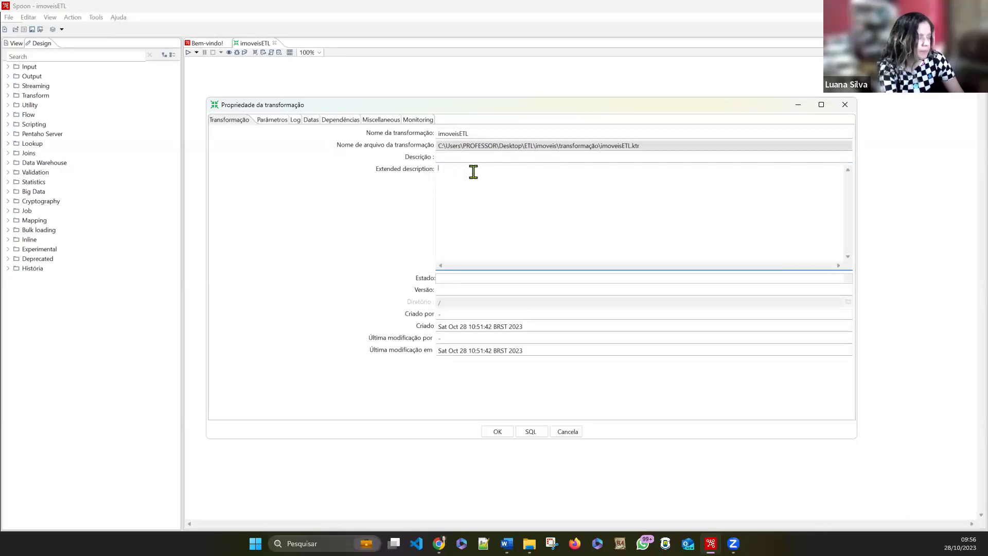
type("Arquivo p")
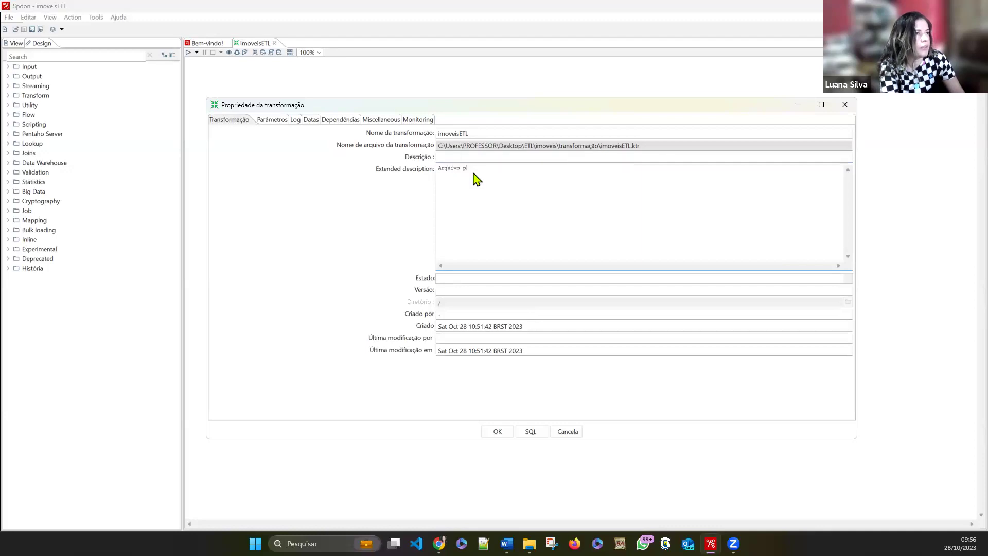
type("r")
key("BackSpace")
key("BackSpace")
key("BackSpace")
key("BackSpace")
key("BackSpace")
key("BackSpace")
key("BackSpace")
key("BackSpace")
key("BackSpace")
key("BackSpace")
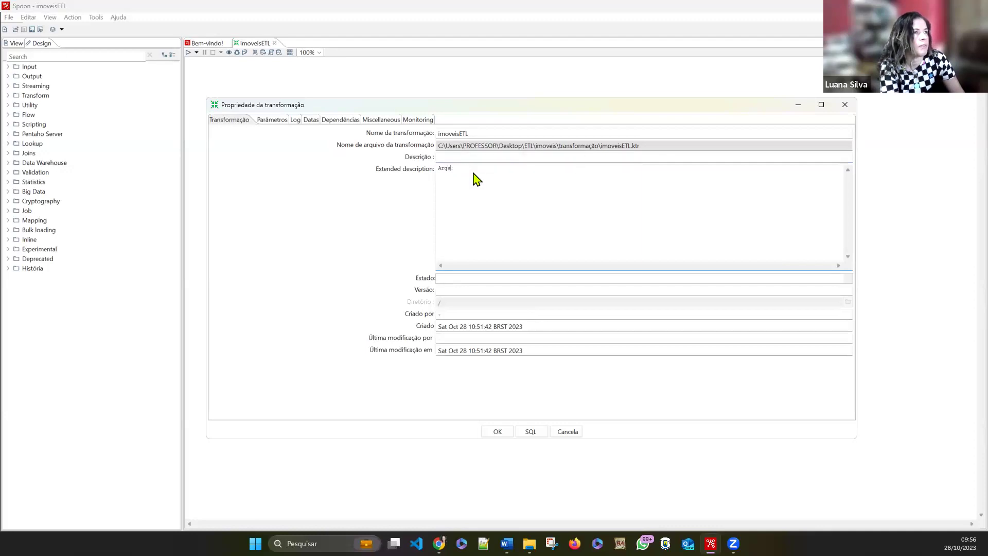
Set the extended description to "Transformação para realizar o ETL dos imóveis e gerar o cubo depois." and save the transformation.
type("Transfor")
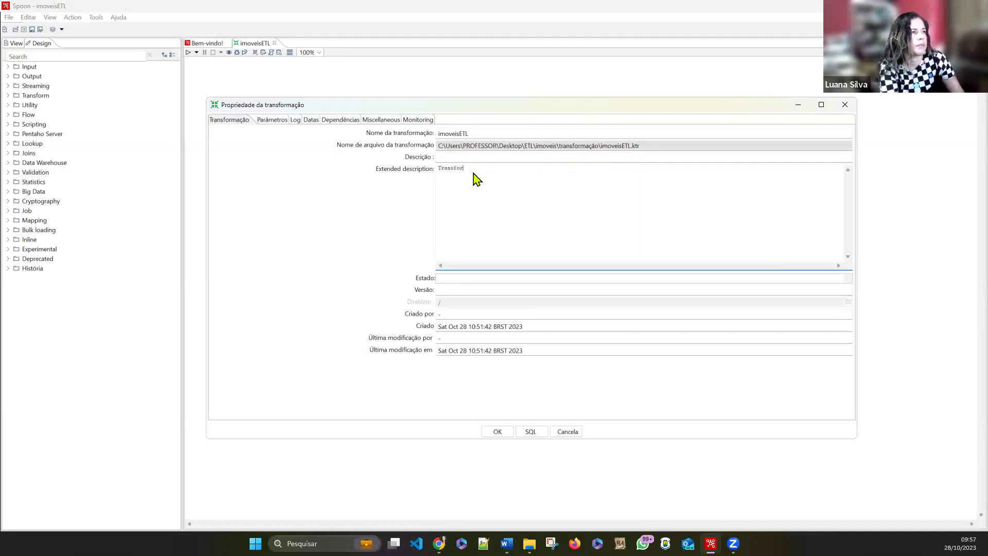
type("mação com")
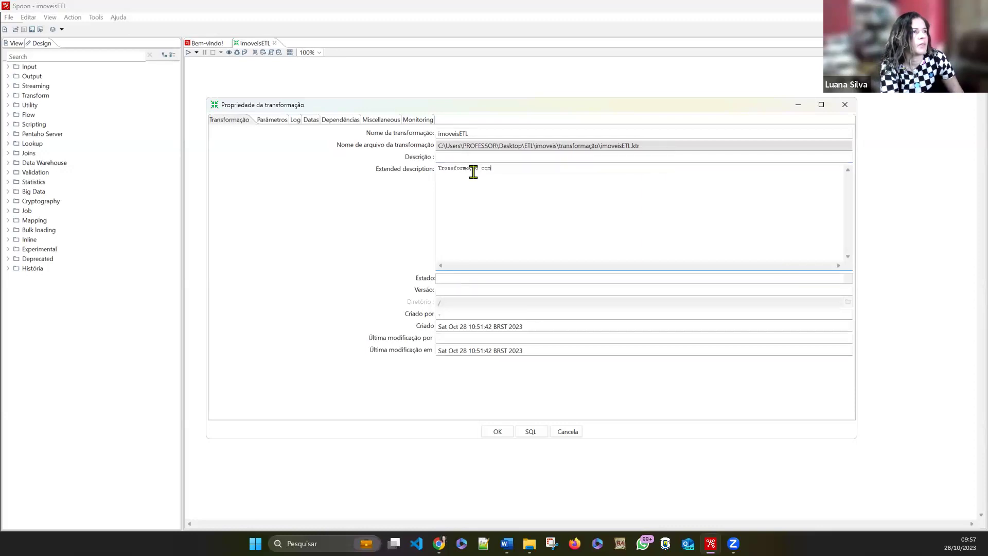
key("BackSpace")
key("BackSpace")
key("BackSpace")
type("par")
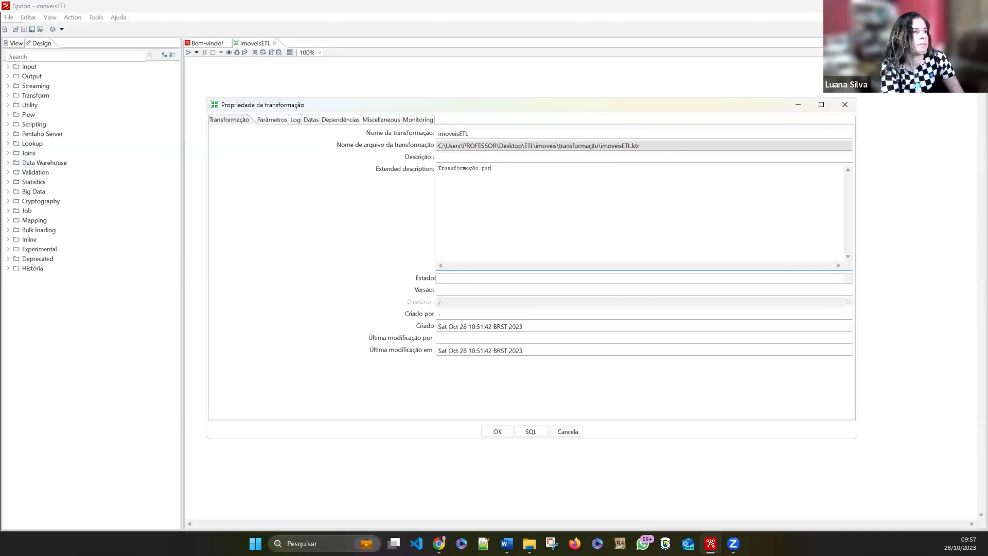
type("a realizar o ET")
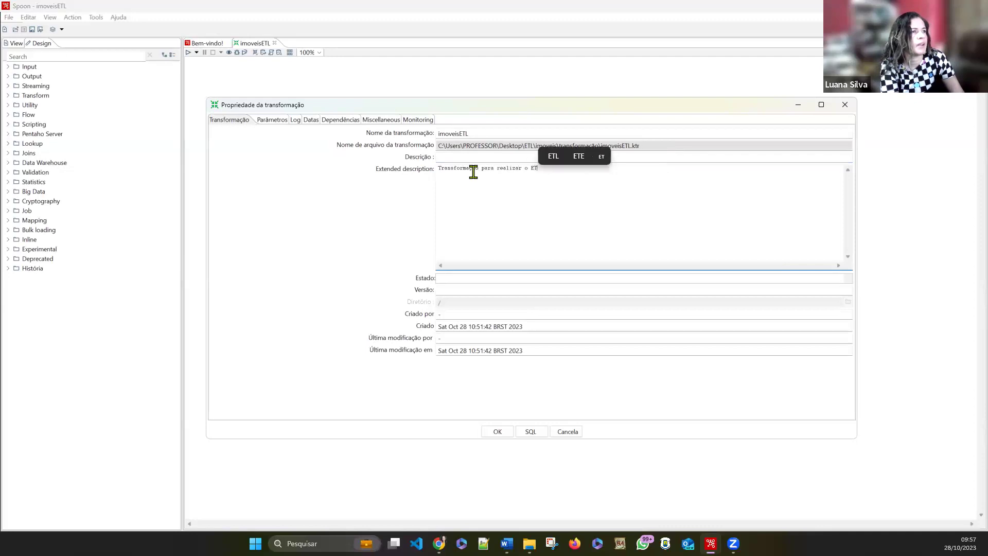
type("L do")
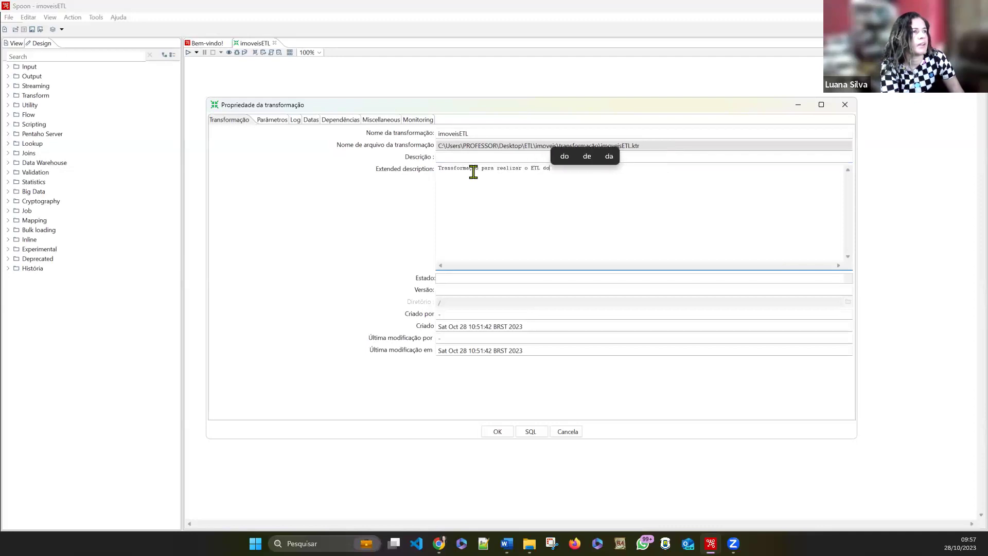
type("s imóveis e ")
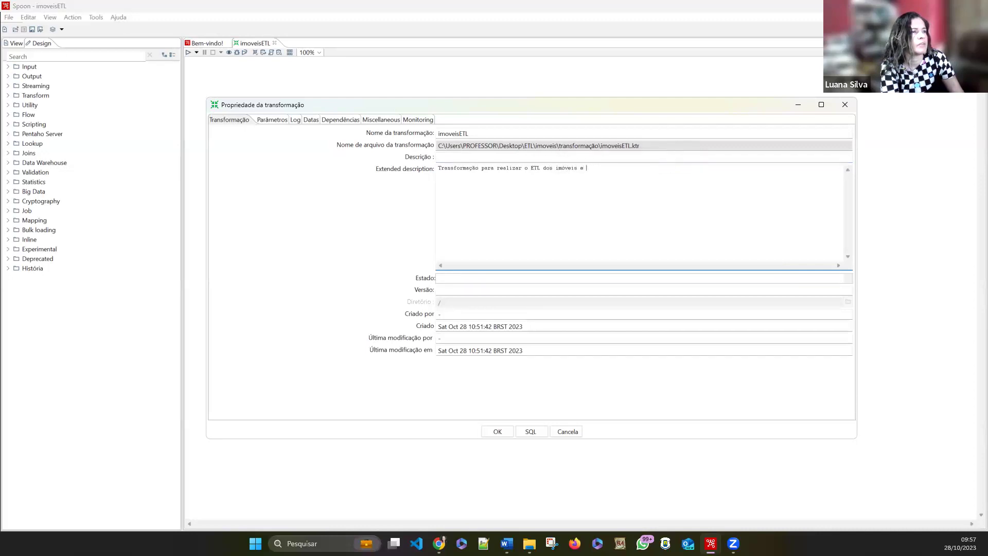
type("gerar o cubo depo")
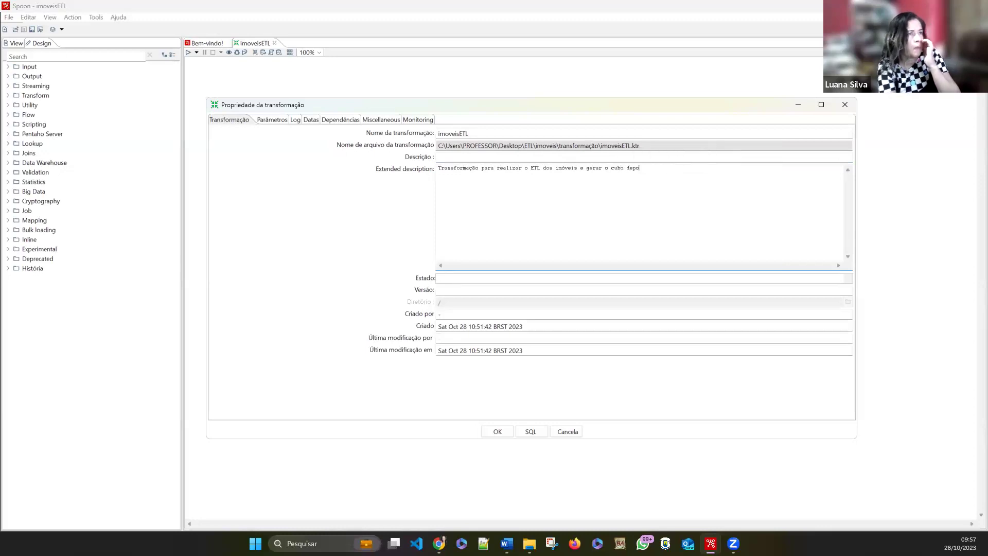
type("is.")
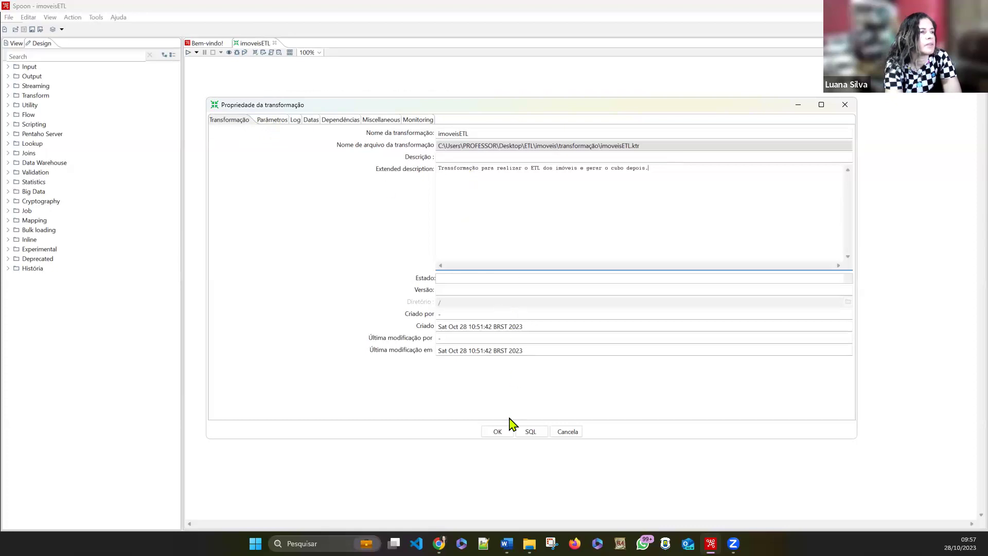
left_click(498, 431)
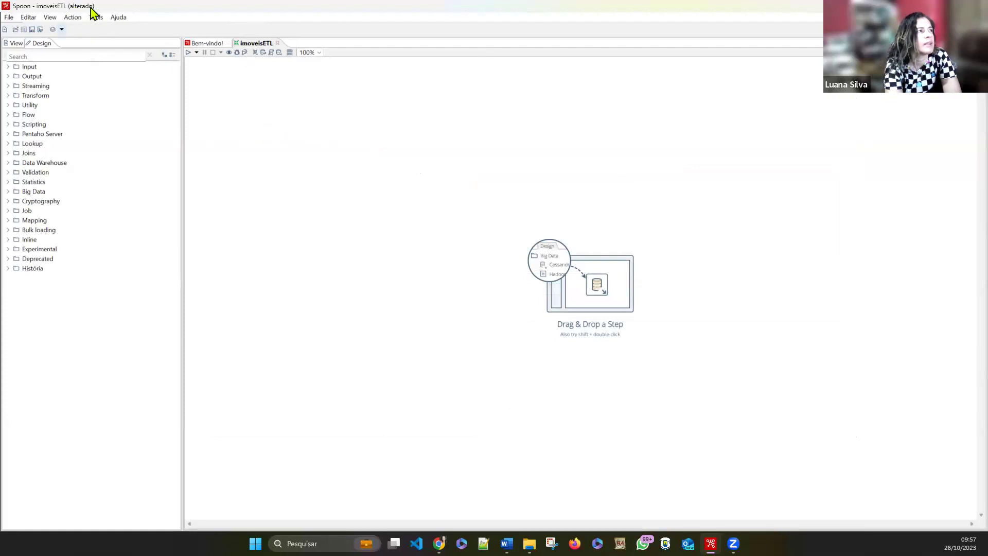
left_click(10, 21)
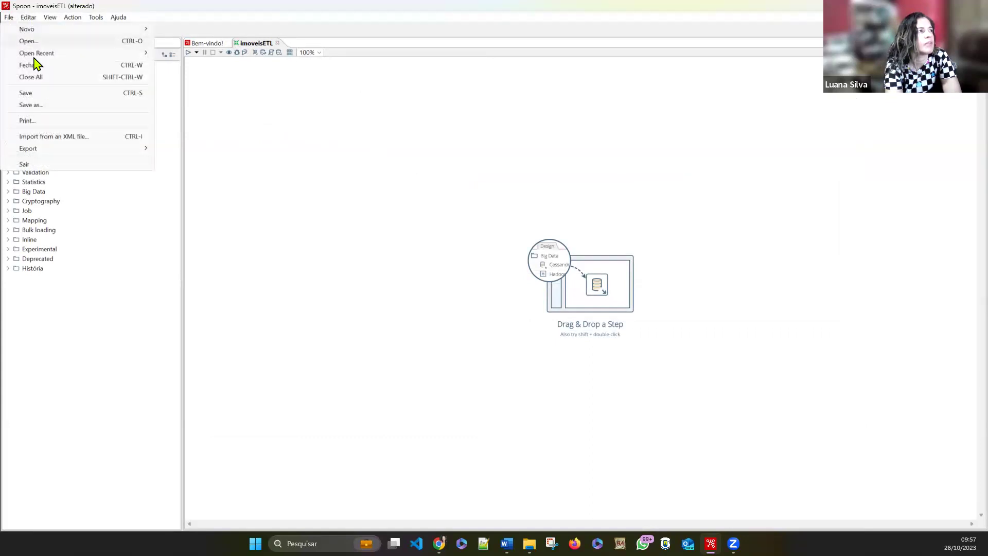
left_click(41, 94)
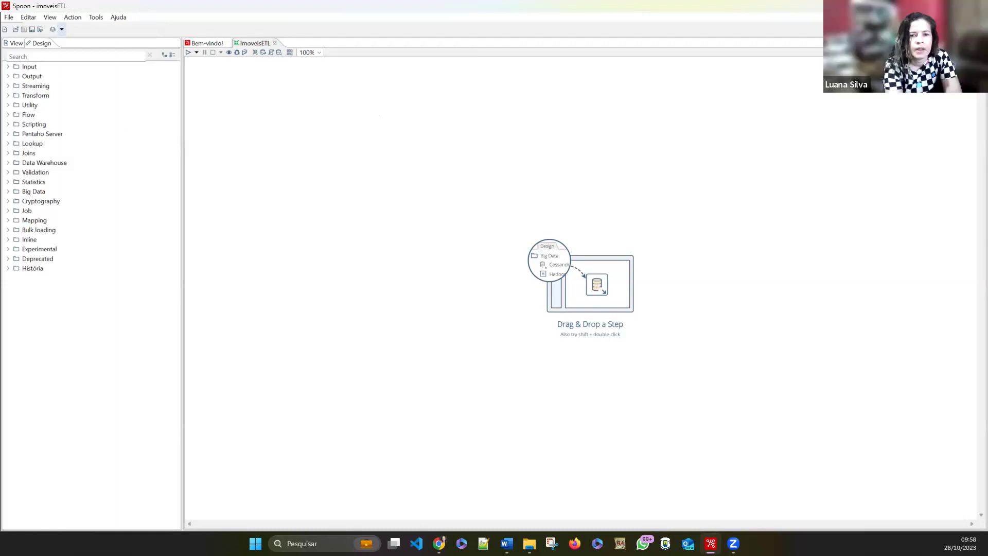
Look over the transformation's object tree, then add a CSV file input step from the Input category to the empty canvas.
left_click(12, 45)
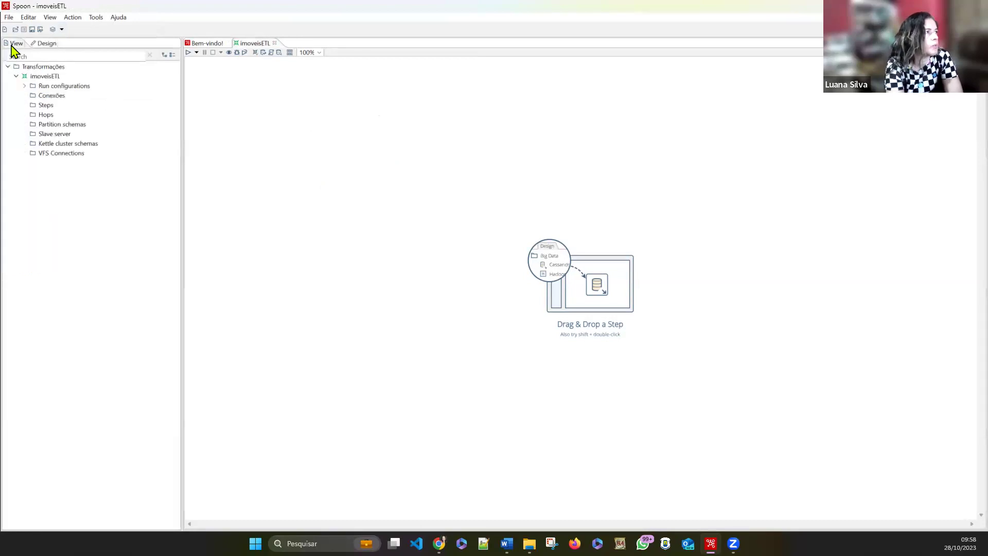
left_click(44, 44)
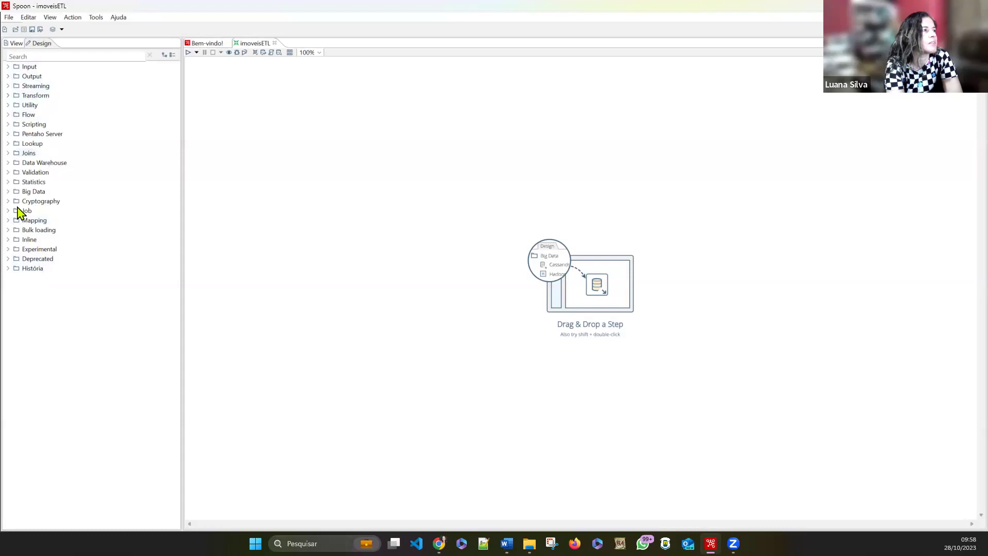
left_click(8, 66)
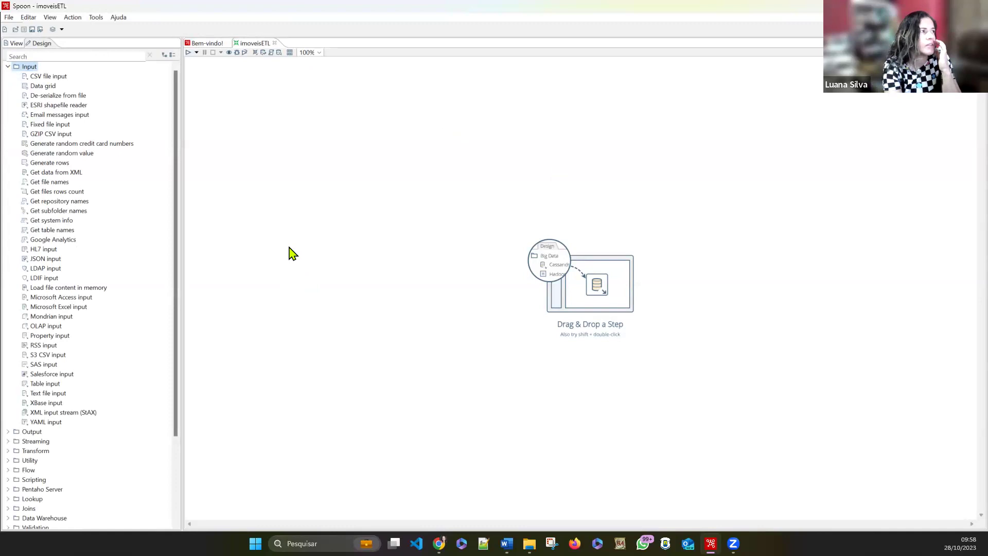
left_click(46, 77)
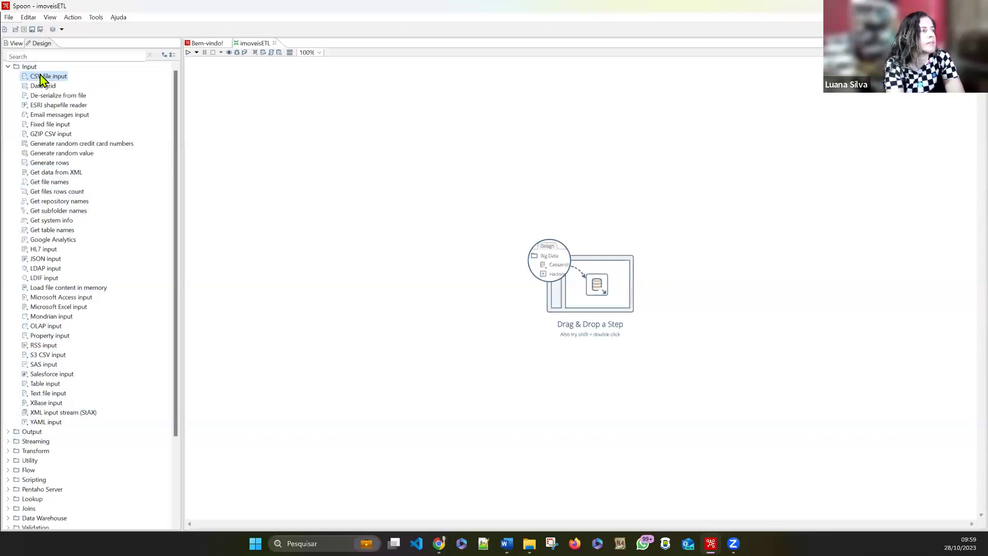
left_click_drag(37, 83, 450, 222)
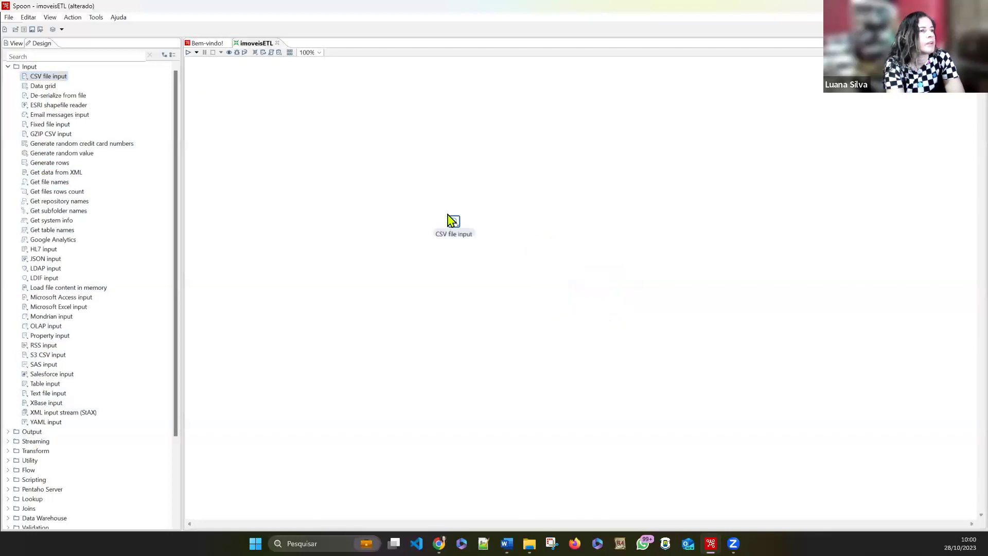
Add a second CSV file input step to the canvas beside the existing one.
right_click(456, 224)
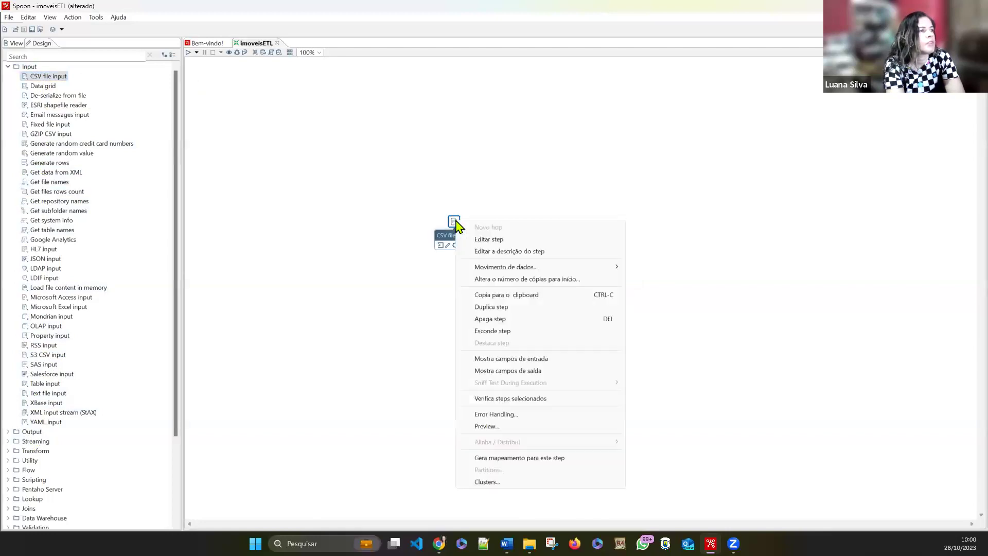
left_click(414, 304)
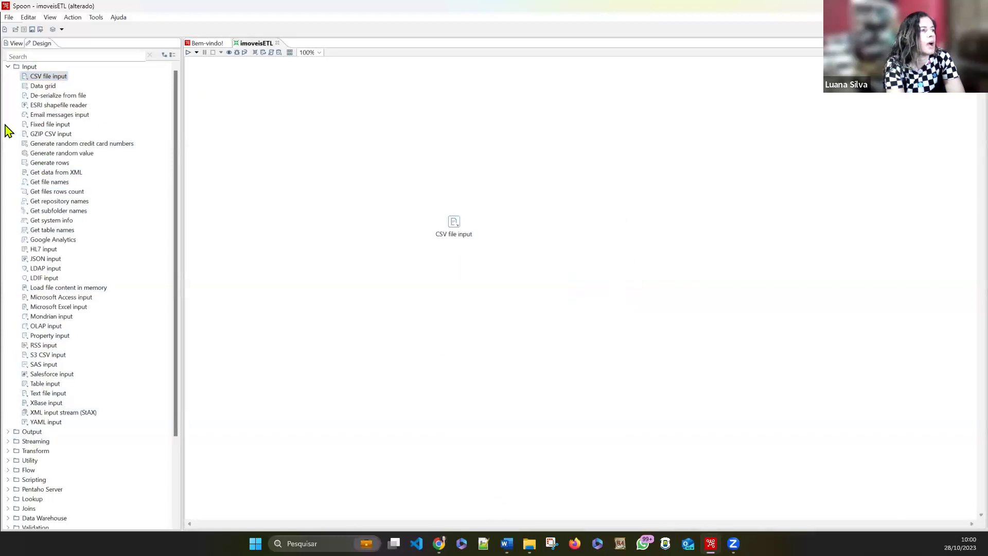
double_click(30, 79)
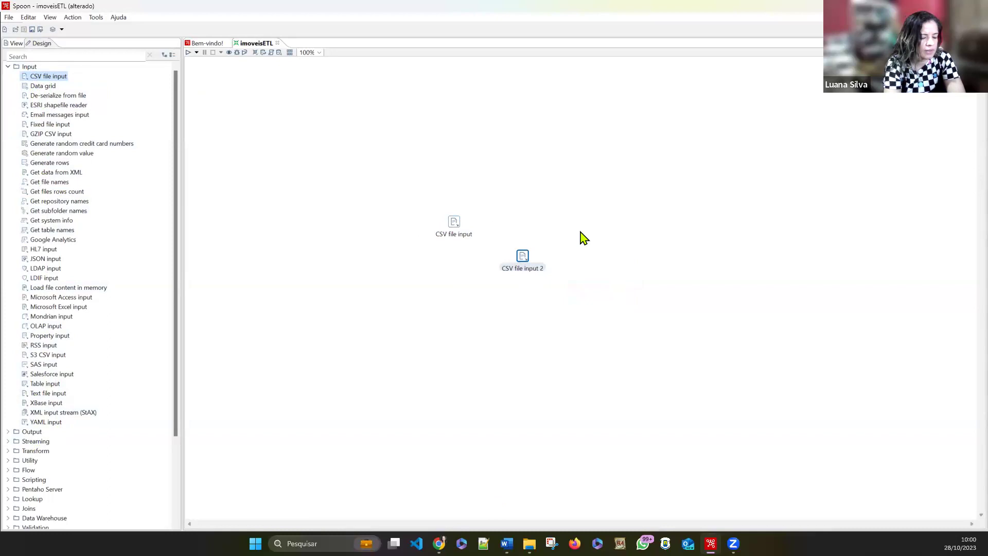
right_click(526, 257)
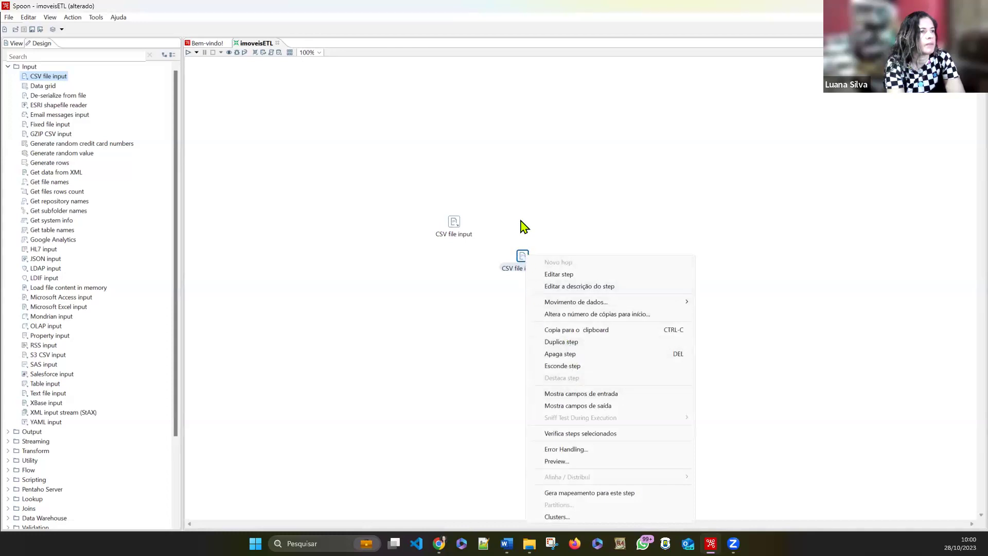
left_click(524, 256)
Move the original CSV file input step to the canvas's upper-left corner and delete the duplicate CSV file input 2.
left_click_drag(452, 227, 227, 103)
left_click(522, 264)
key("Delete")
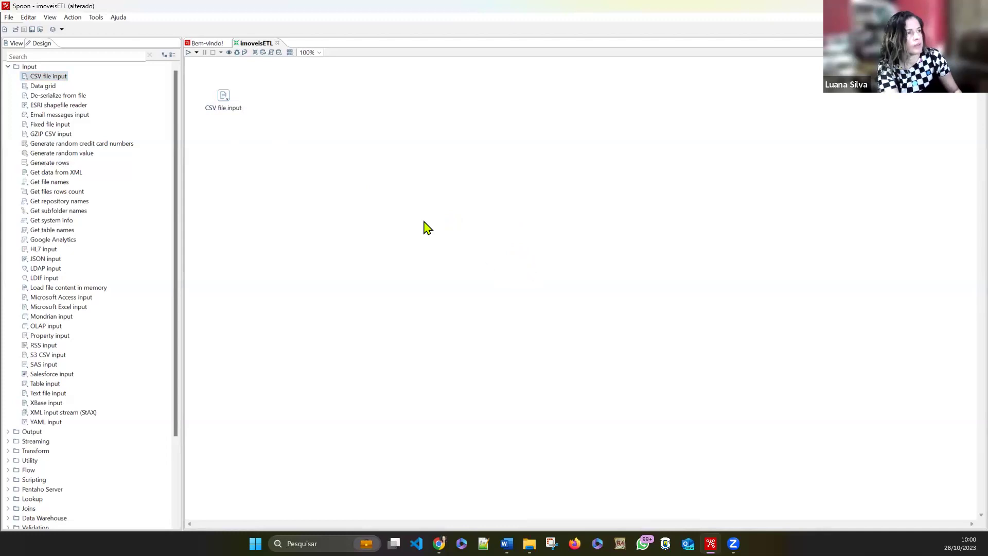
left_click(224, 98)
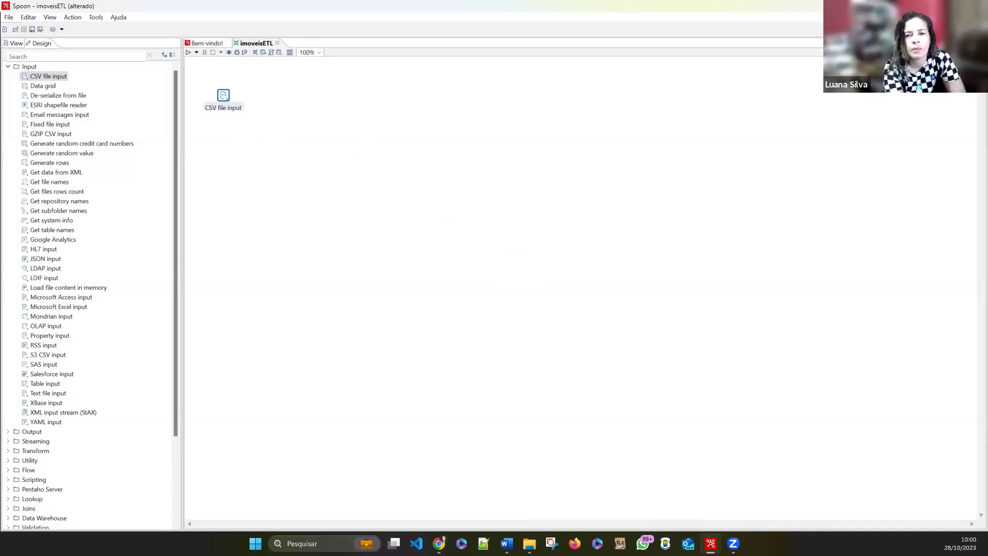
left_click(14, 43)
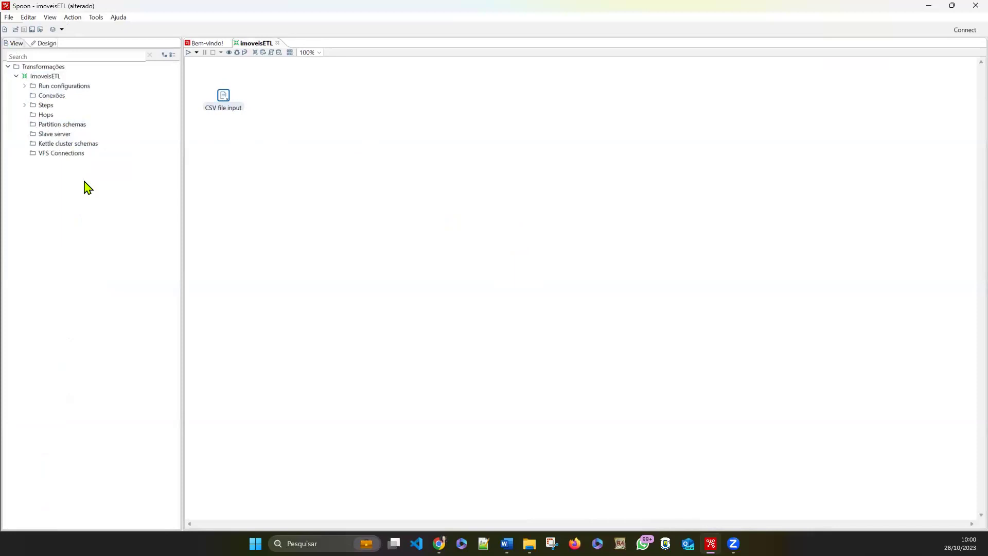
left_click(44, 43)
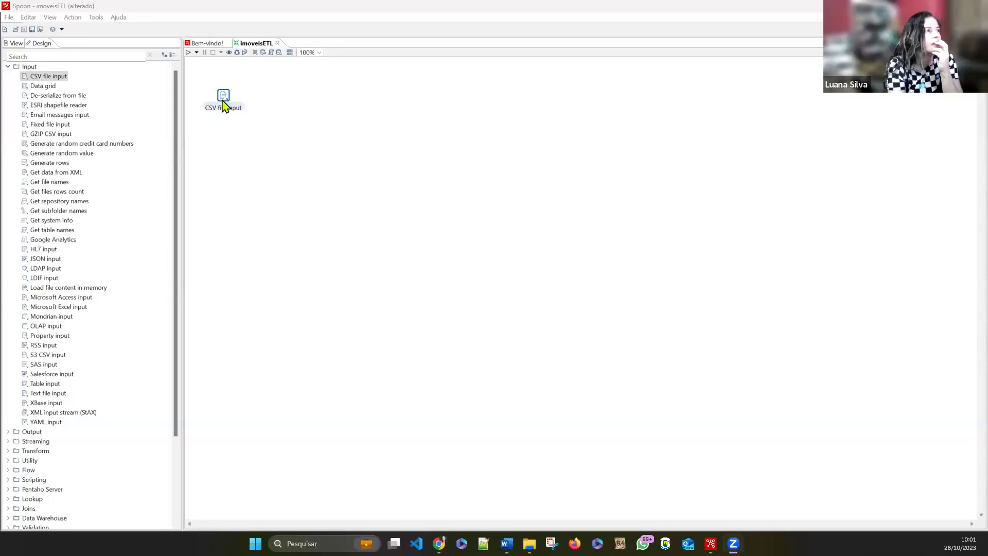
Nudge the CSV file input step slightly upward, open its settings and start browsing for the source file.
left_click_drag(224, 103, 225, 97)
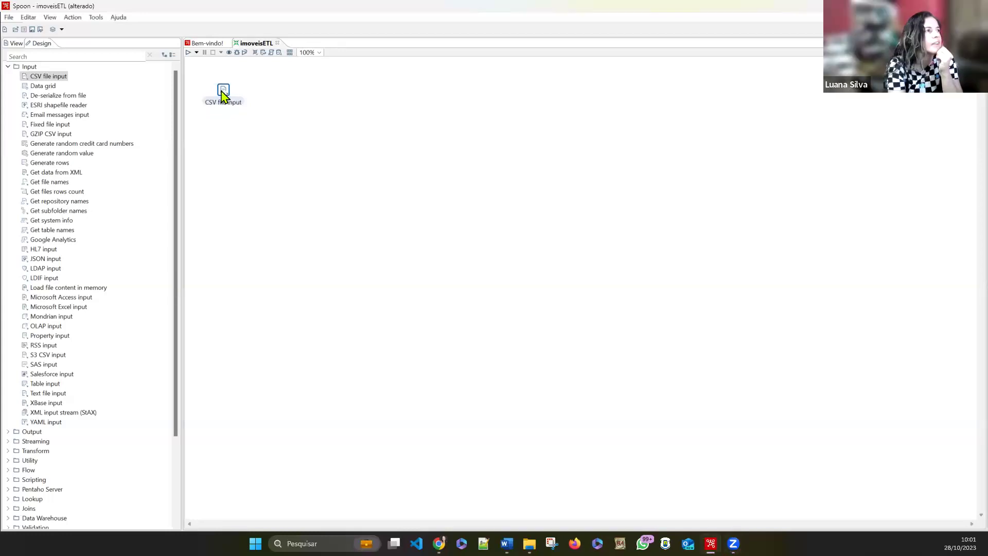
double_click(223, 92)
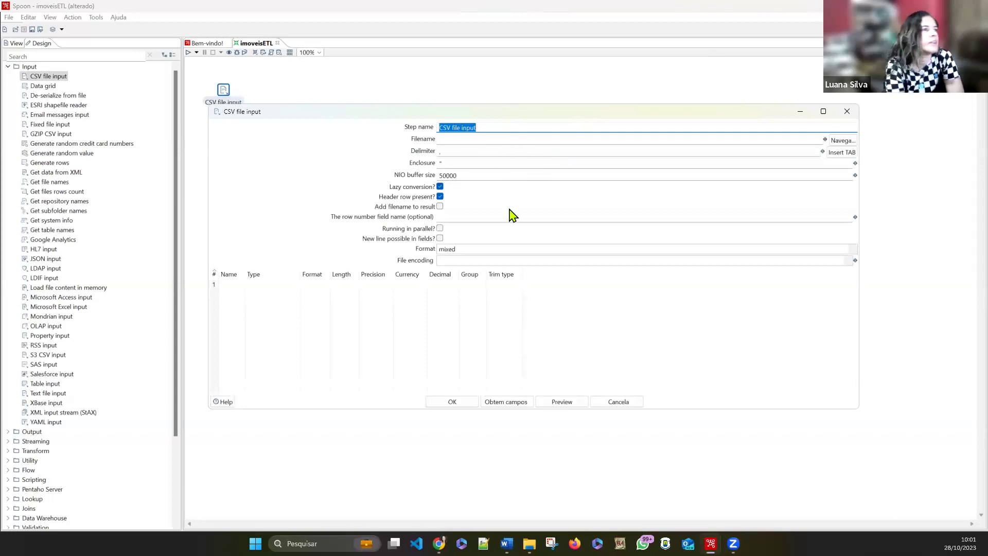
left_click(840, 141)
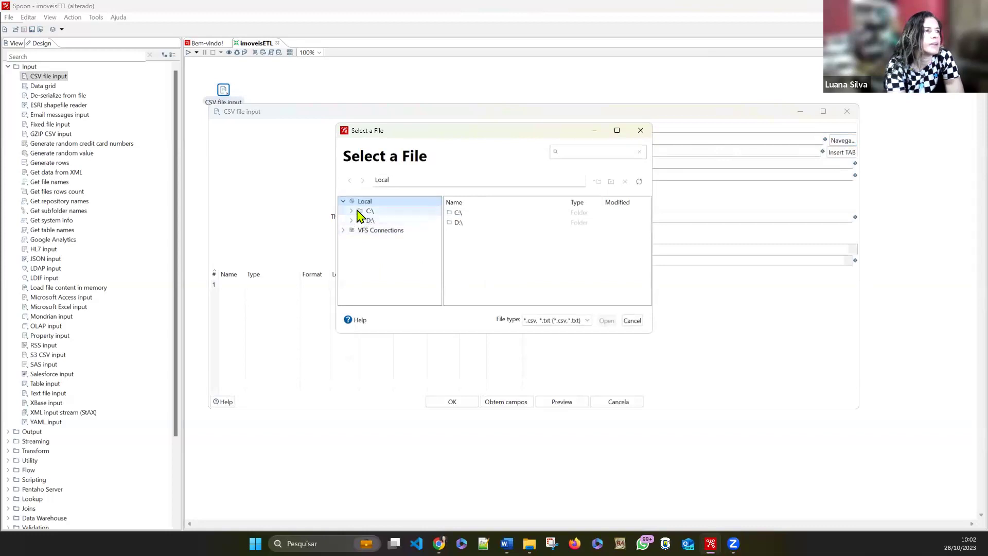
Browse the local C:\ drive to the Desktop folder of the PROFESSOR user.
left_click(353, 212)
scroll(377, 260, "down", 3)
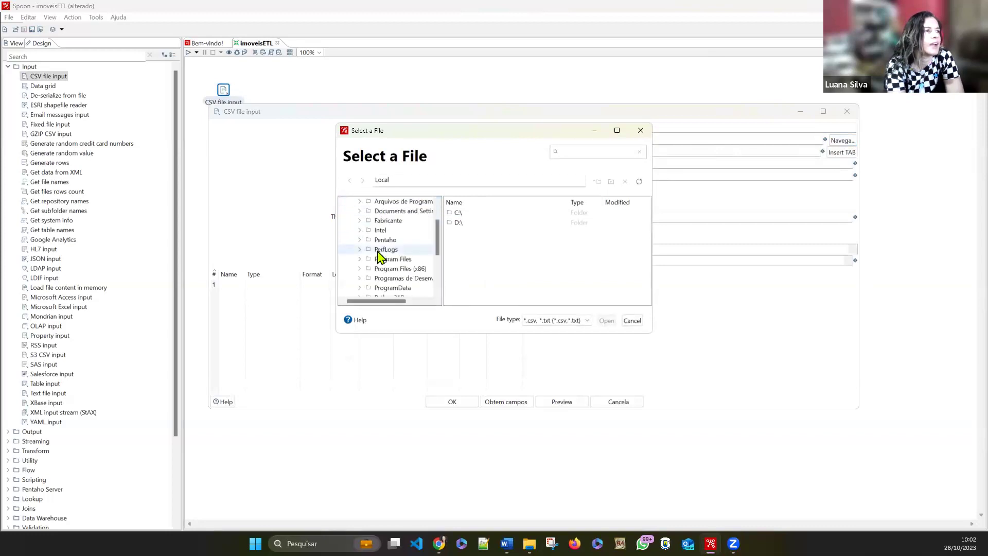
scroll(378, 262, "down", 3)
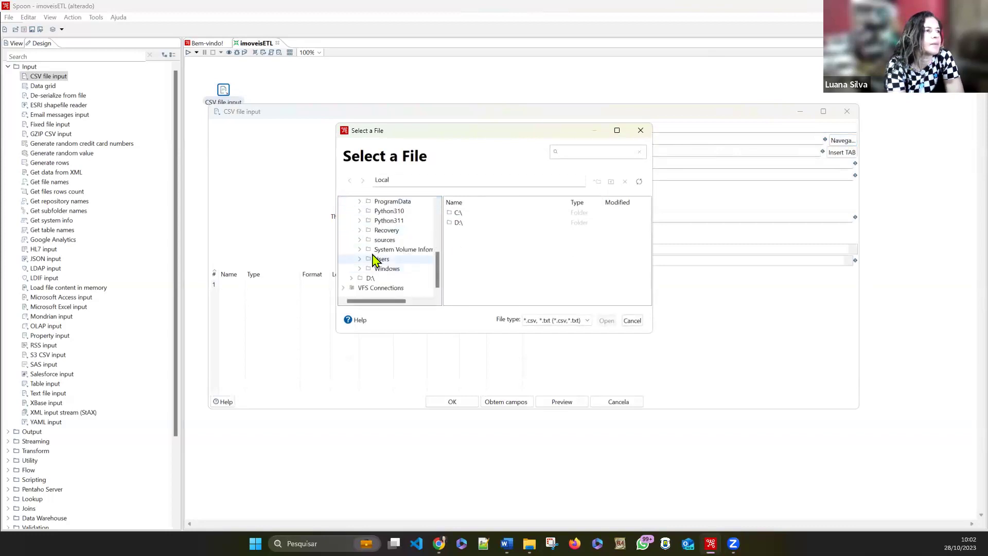
left_click(360, 259)
scroll(370, 259, "down", 3)
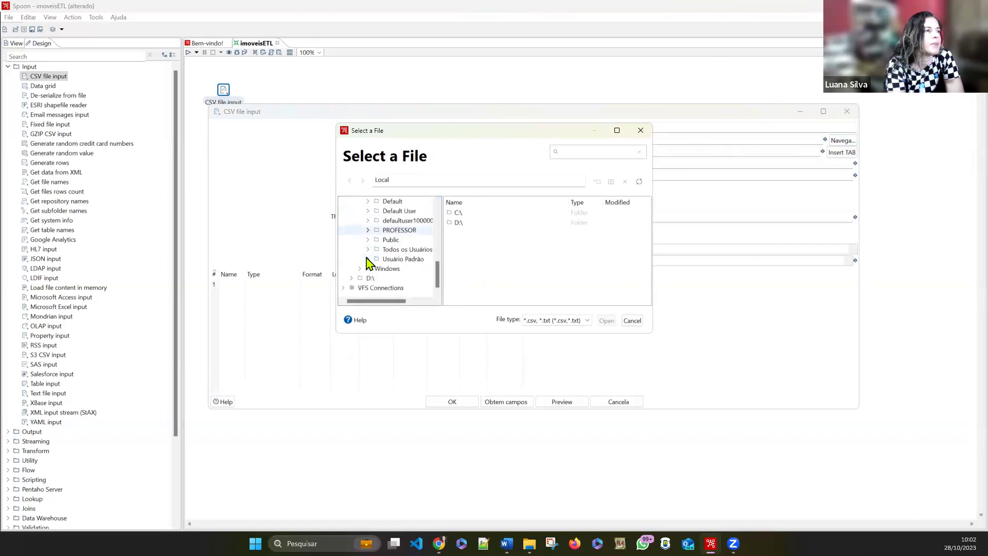
scroll(396, 265, "up", 1)
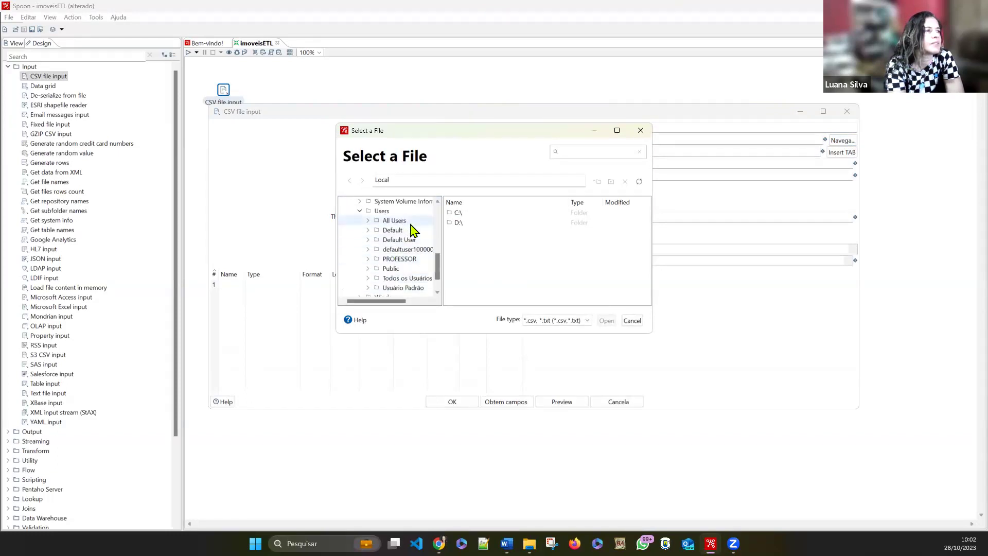
left_click(400, 259)
scroll(494, 265, "down", 5)
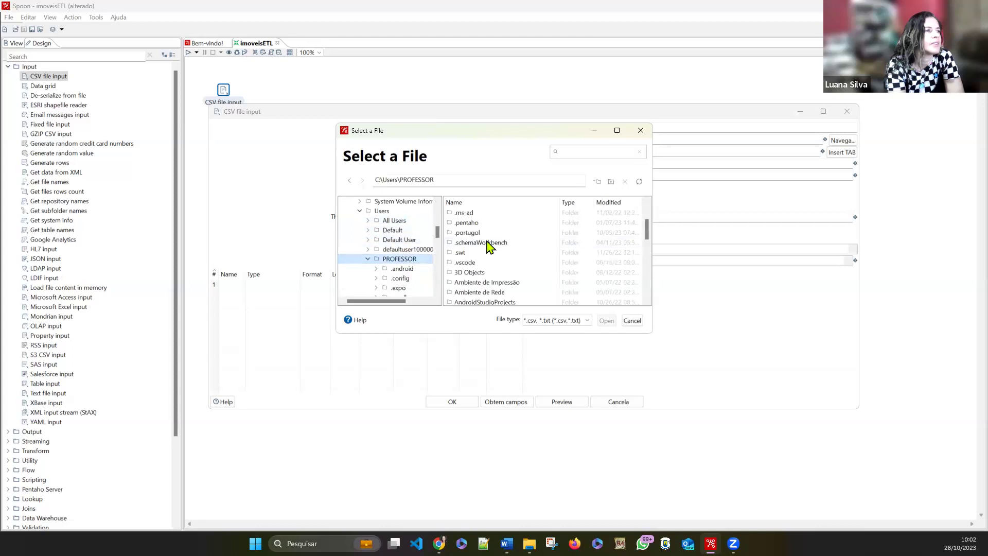
scroll(495, 267, "down", 1)
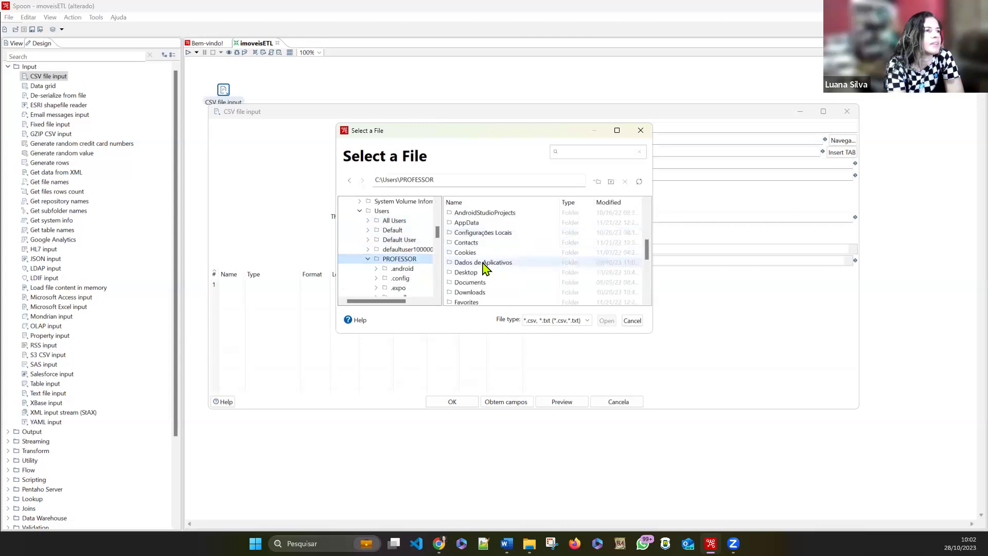
double_click(465, 272)
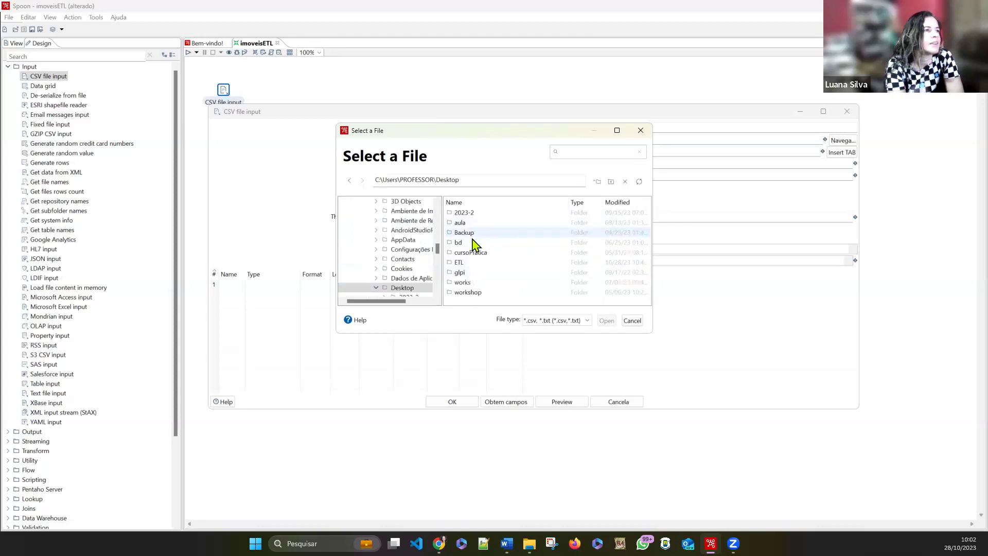
Go into the ETL\imoveis\arquivo folder and select the file imoveis-sirgas-xml-bd.csv.
double_click(475, 263)
left_click(471, 216)
double_click(470, 215)
left_click(470, 217)
double_click(470, 217)
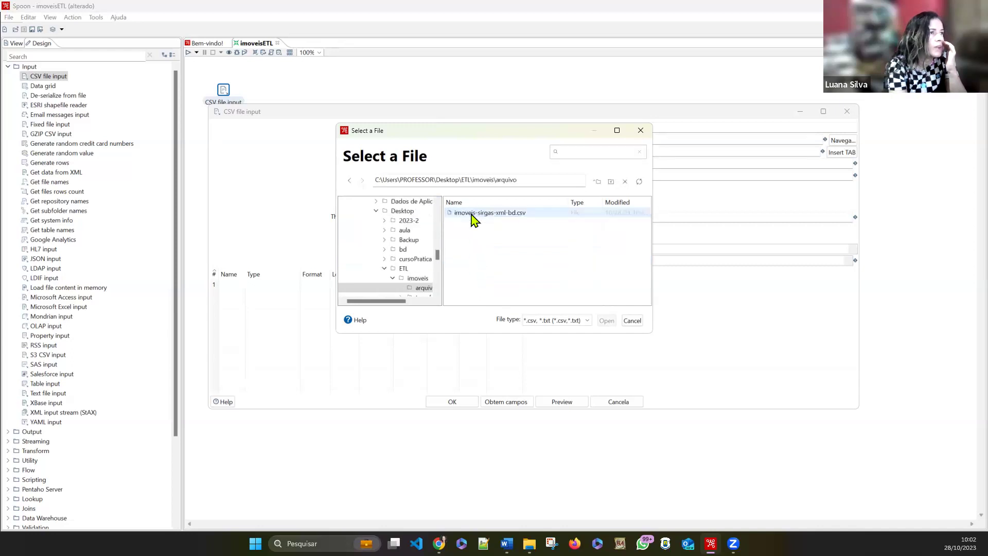
left_click(517, 213)
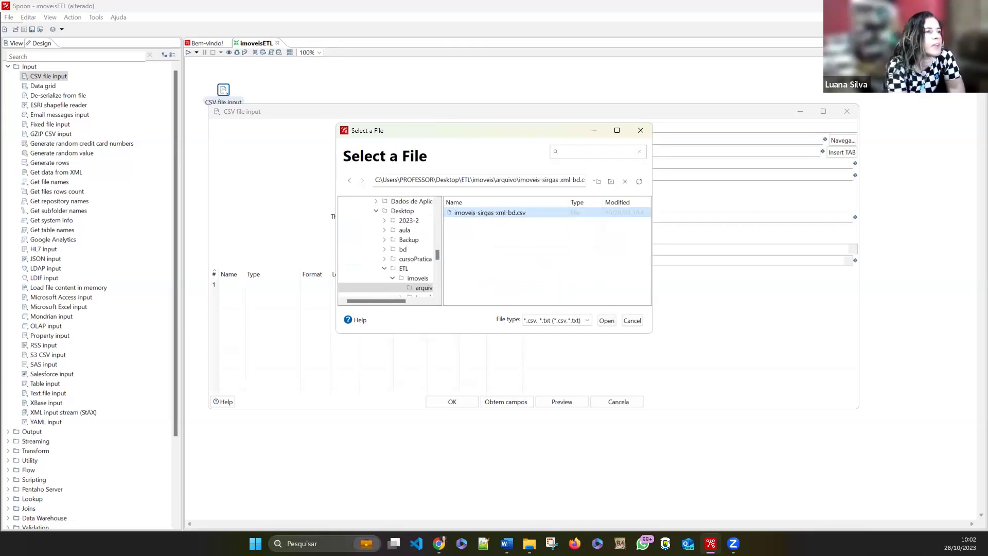
Switch to File Explorer to check the full path of the imoveis folder, and return to Spoon's file selection dialog.
mouse_move(529, 543)
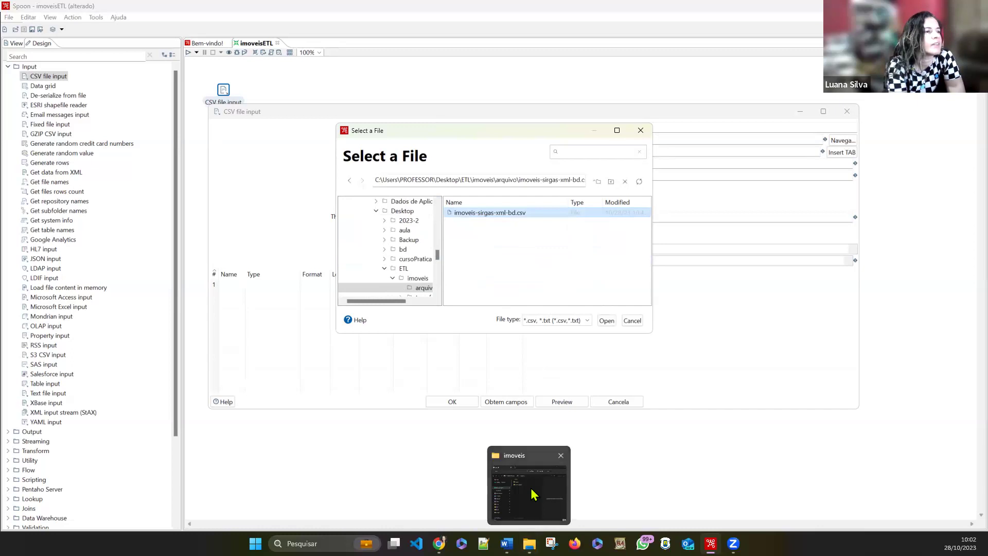
key("alt+Tab")
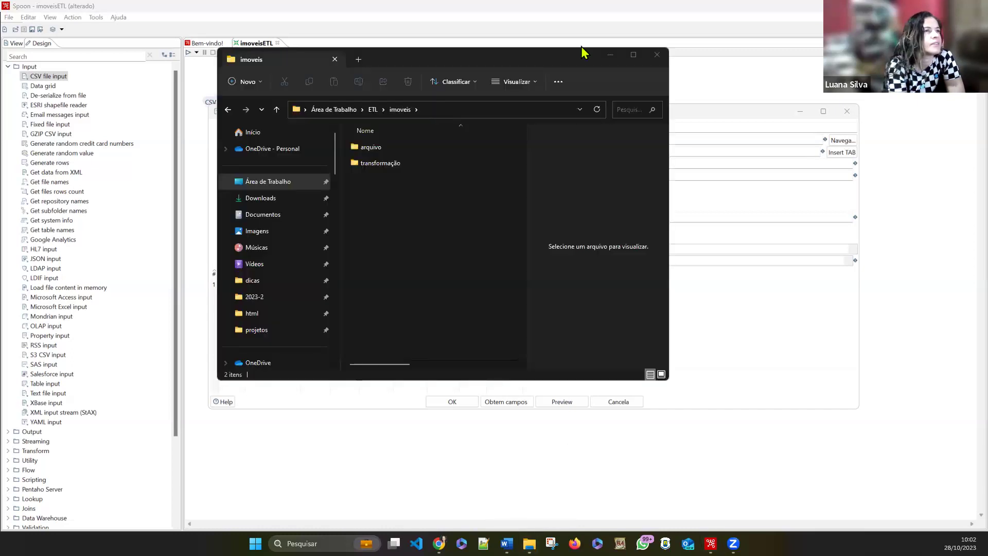
key("alt+d")
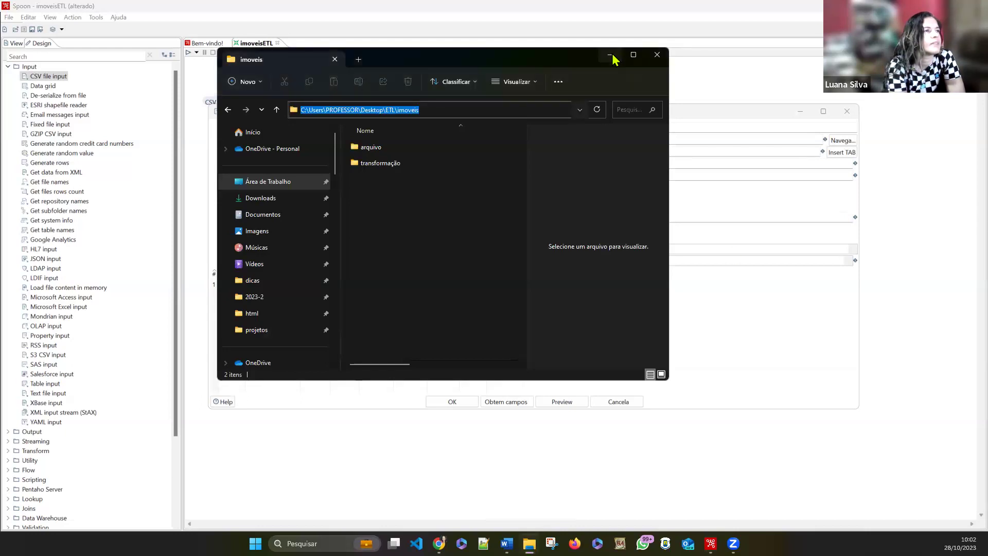
key("alt+Tab")
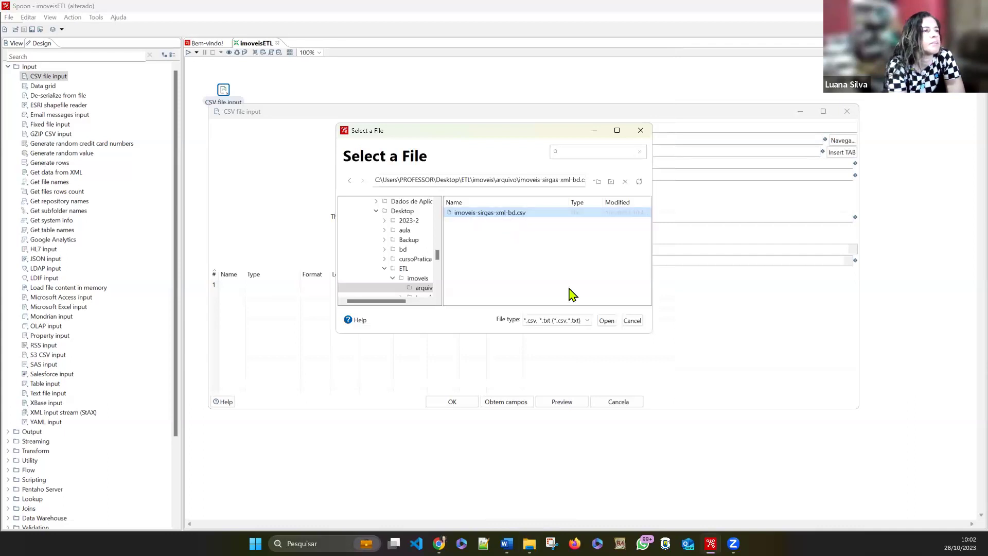
Confirm the selected CSV as the step's source file and get its fields from a sample of 100 lines.
left_click(606, 323)
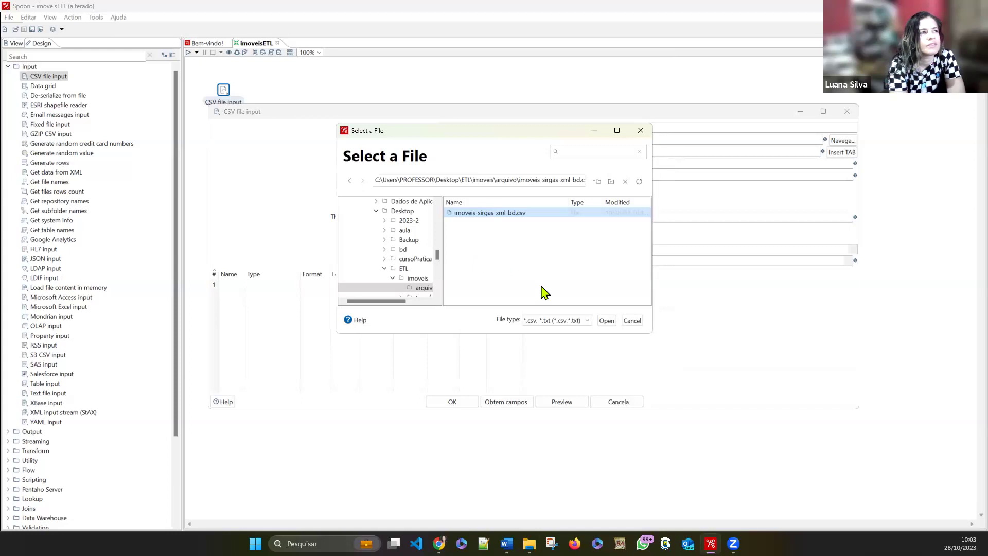
left_click(607, 321)
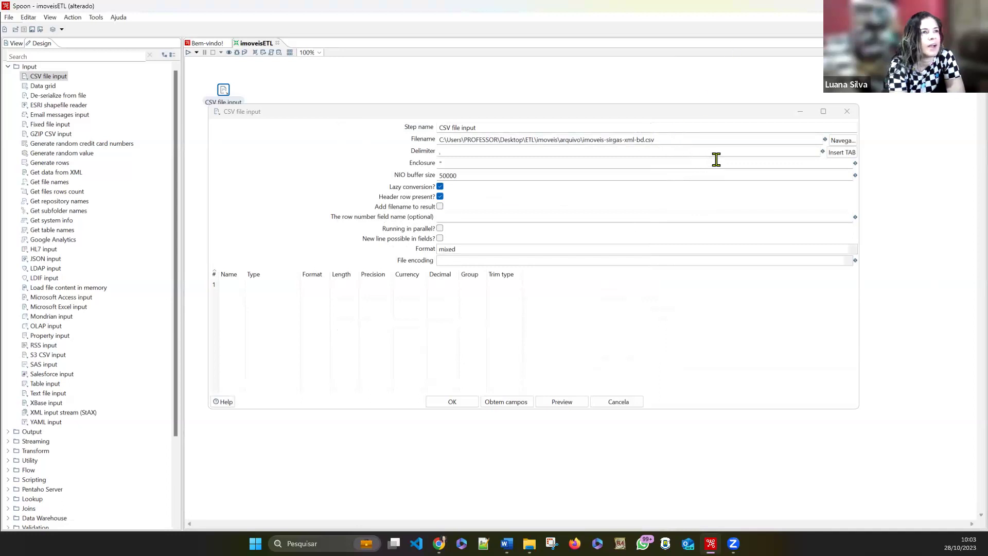
left_click(513, 407)
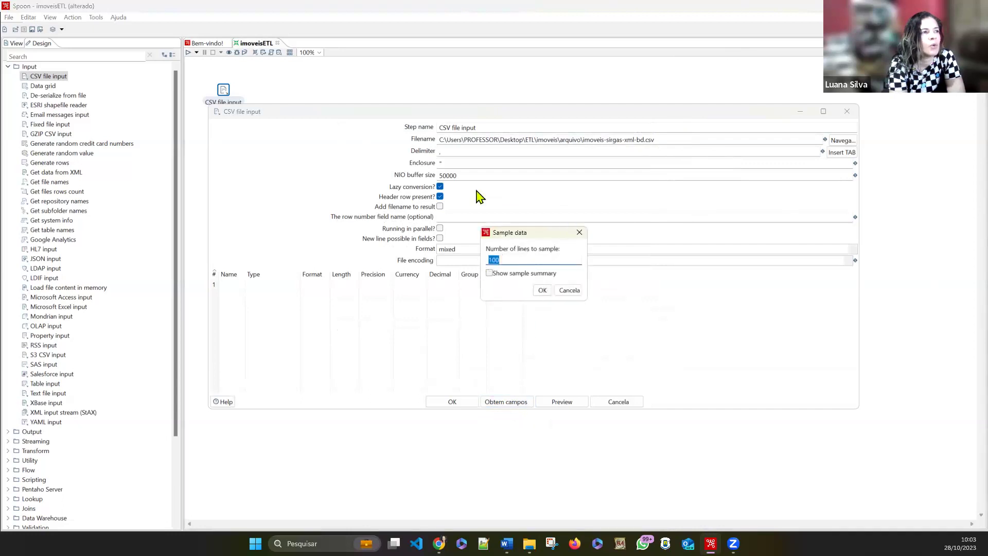
left_click(543, 291)
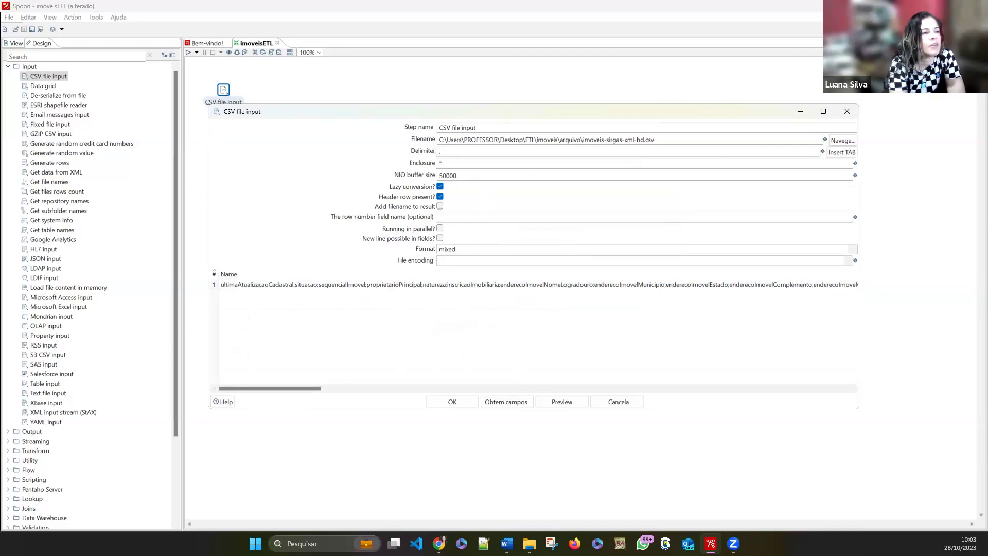
Switch to File Explorer, widen its window and open imoveis-sirgas-xml-bd.csv from the arquivo folder in Notepad++ to inspect its contents.
mouse_move(529, 540)
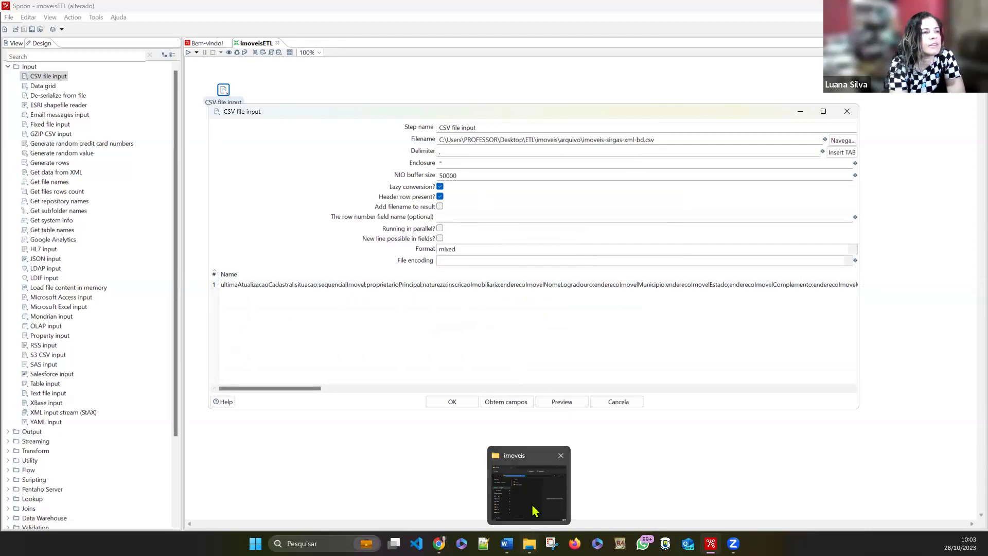
left_click(532, 504)
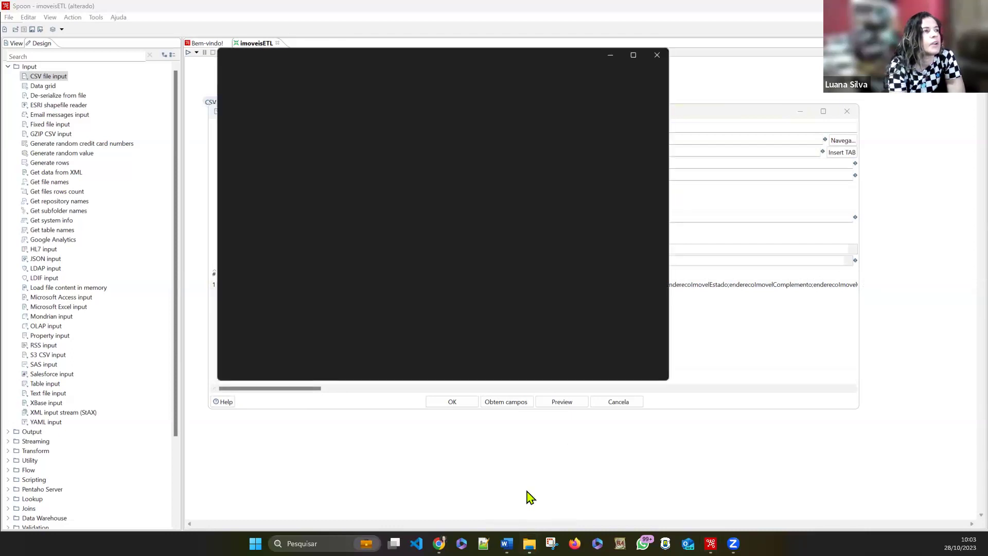
left_click(374, 149)
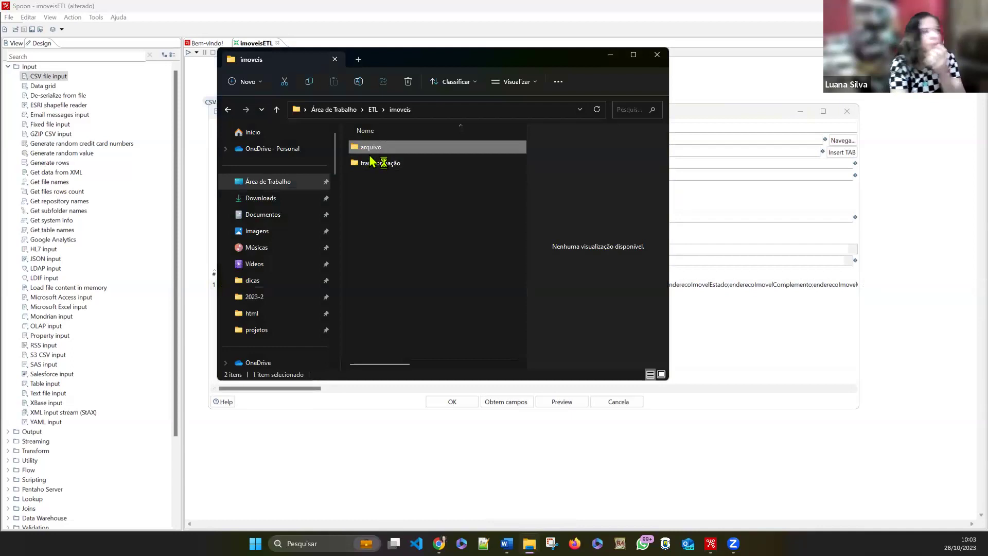
double_click(372, 151)
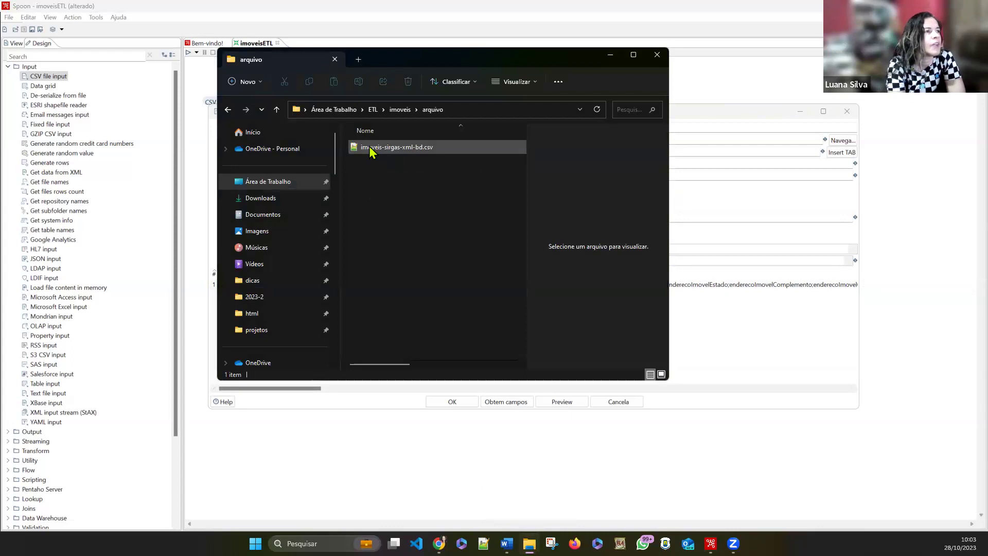
left_click(370, 147)
right_click(369, 148)
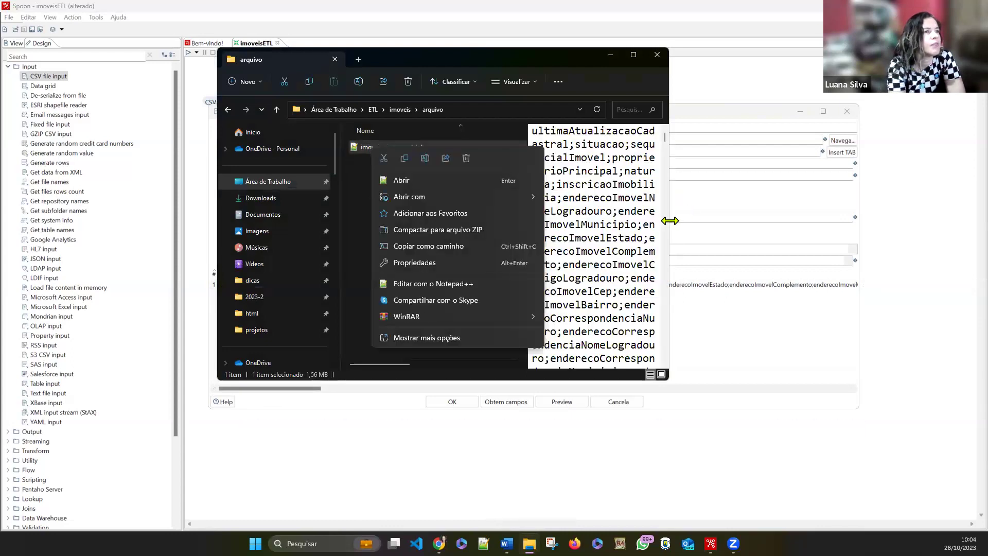
left_click_drag(670, 220, 820, 220)
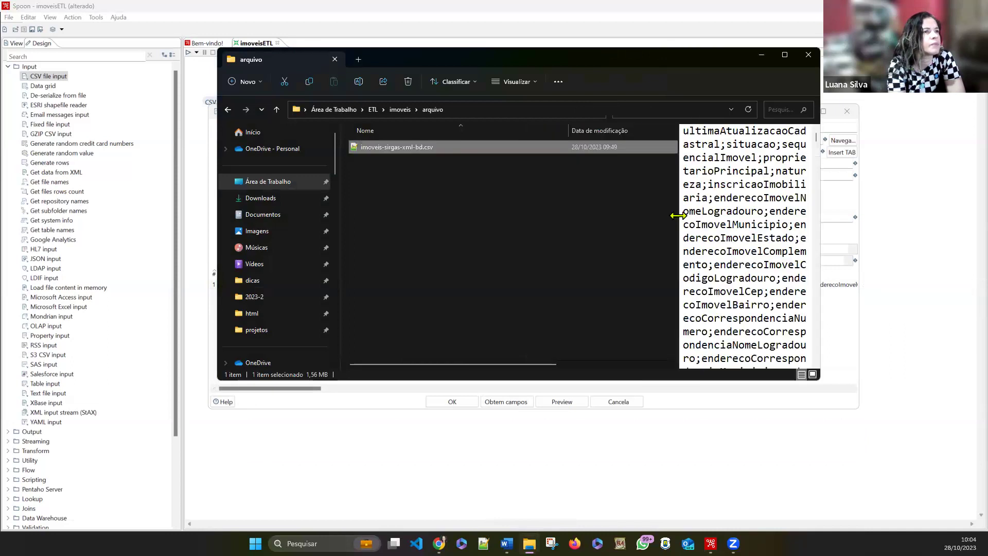
double_click(392, 148)
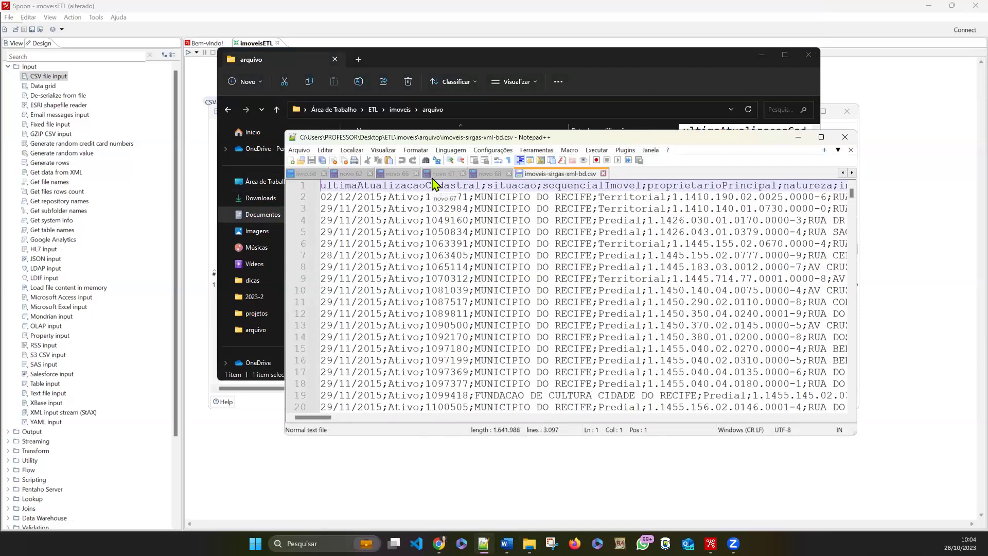
Copy the full path of imoveis-sirgas-xml-bd.csv in File Explorer, return to Spoon, select the step's Filename value and close the dialog without confirming.
left_click(477, 53)
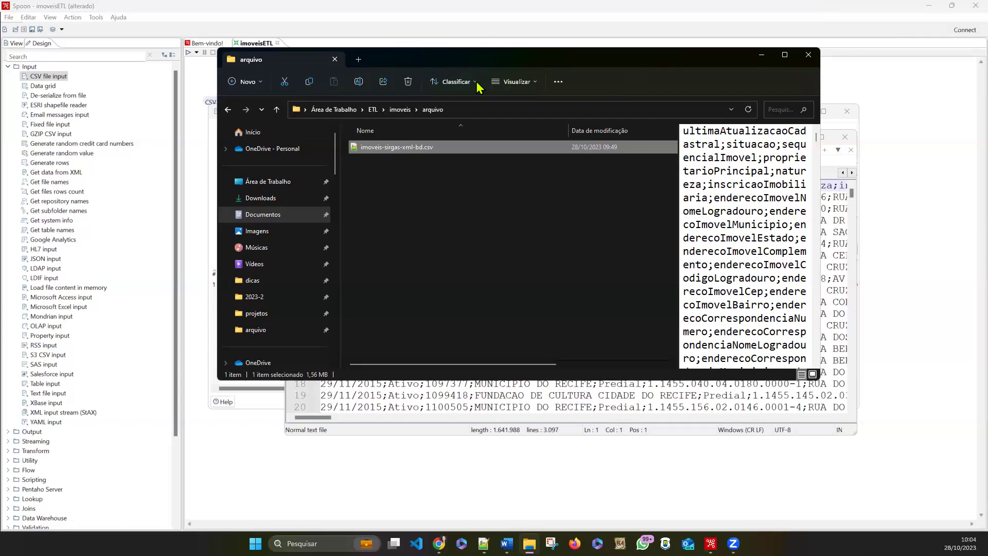
right_click(411, 150)
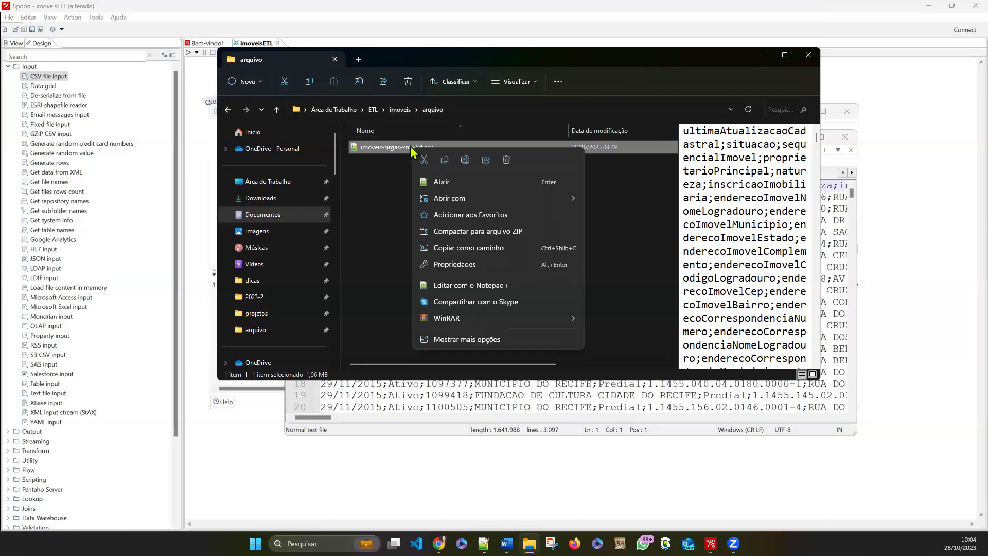
left_click(457, 249)
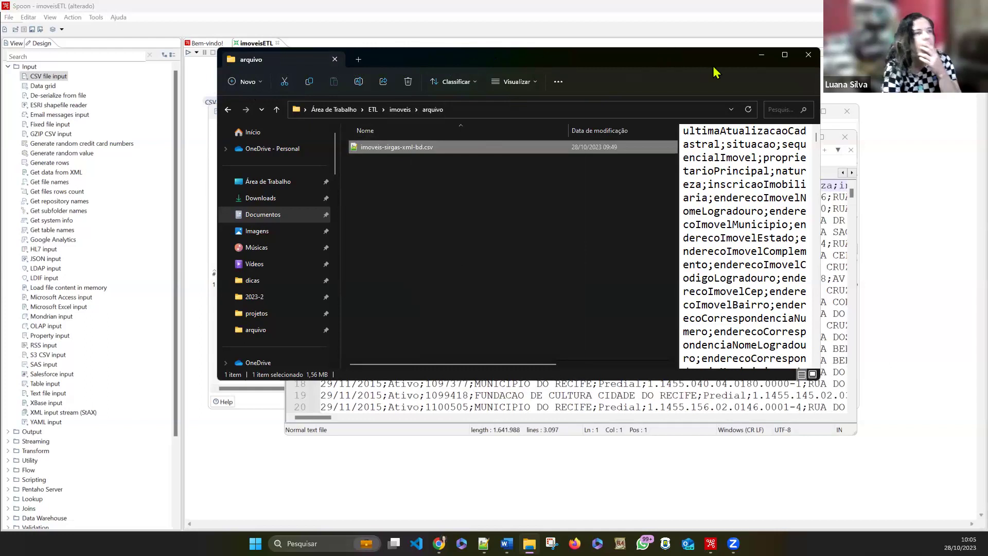
left_click(761, 54)
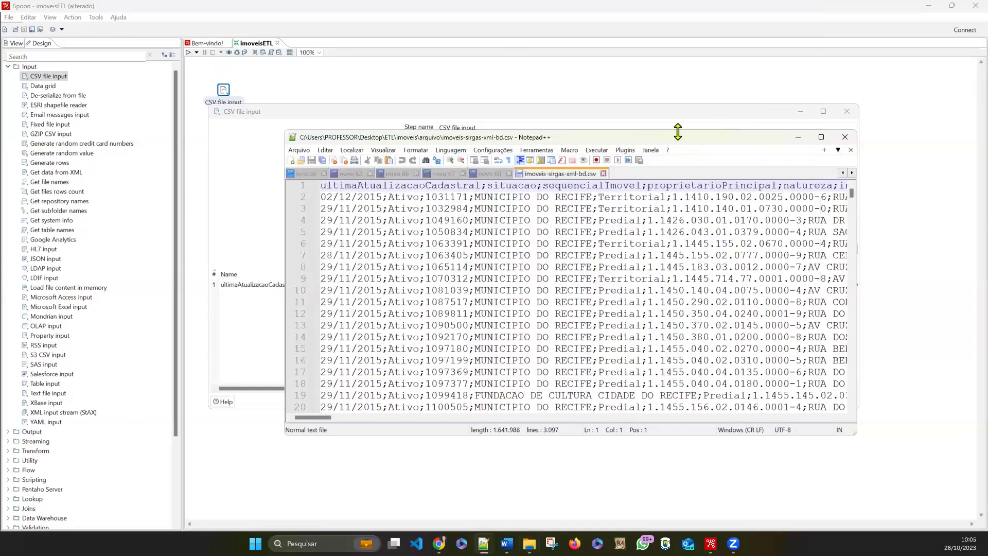
left_click_drag(597, 139, 590, 223)
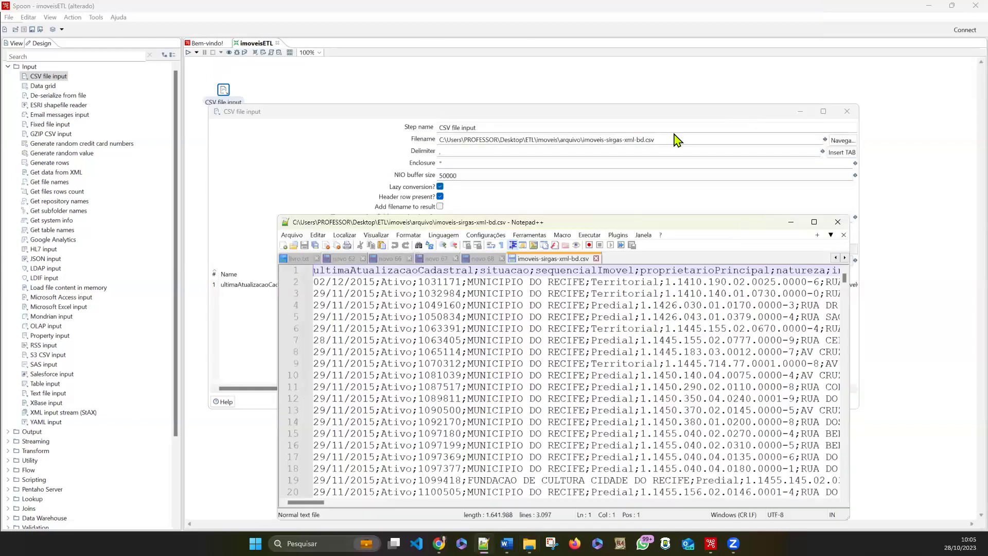
left_click(676, 139)
left_click_drag(669, 138, 437, 149)
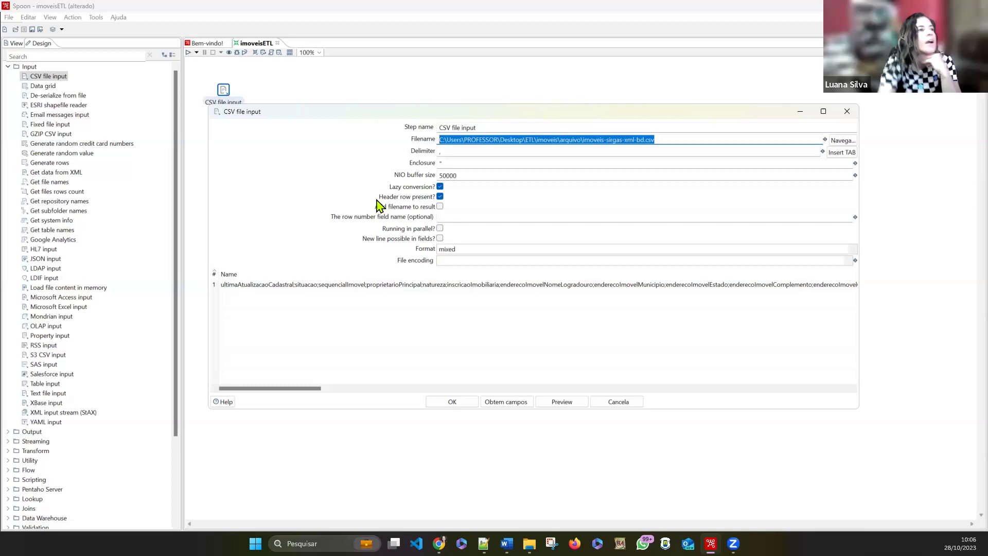
left_click(847, 110)
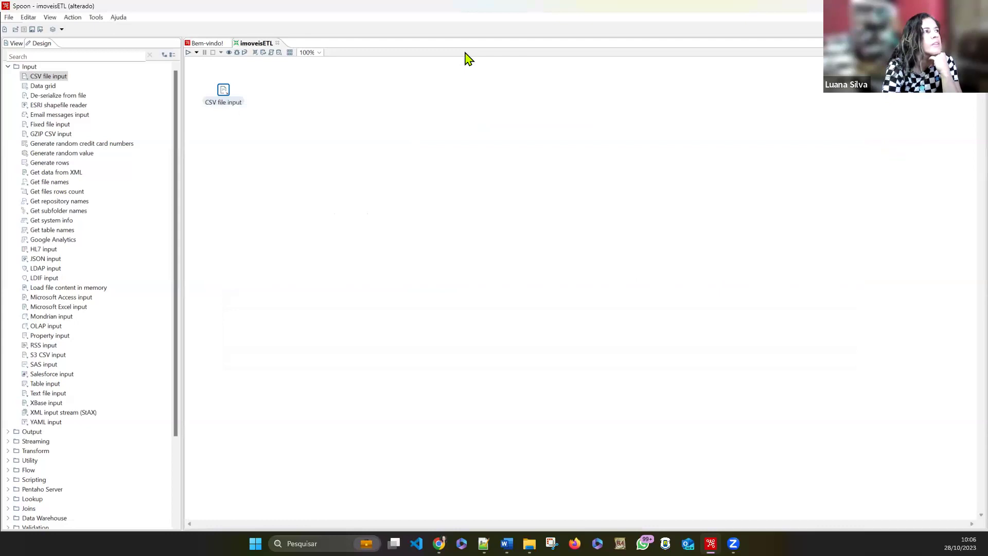
Open the imoveisETL transformation's properties to review its name, file path and extended description.
left_click(9, 17)
left_click(342, 133)
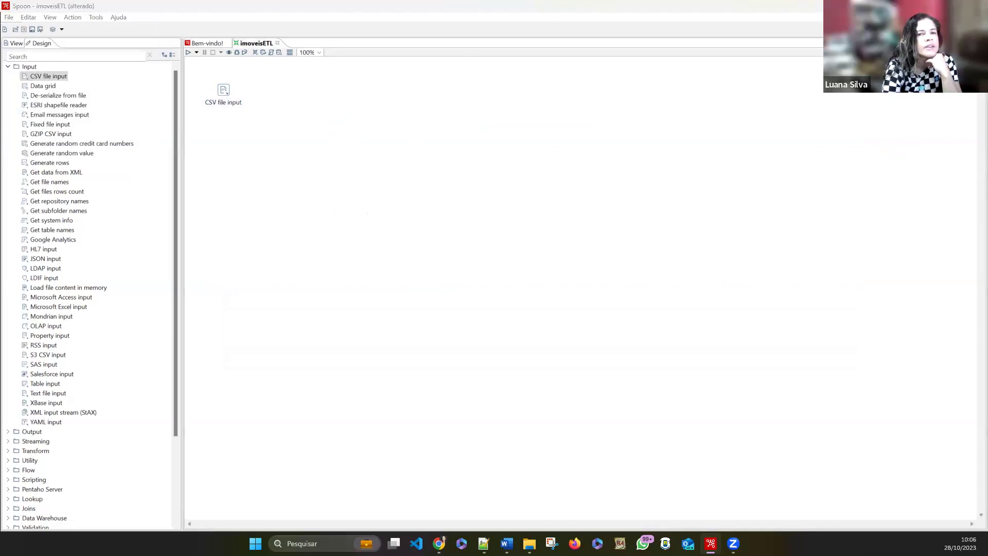
double_click(447, 111)
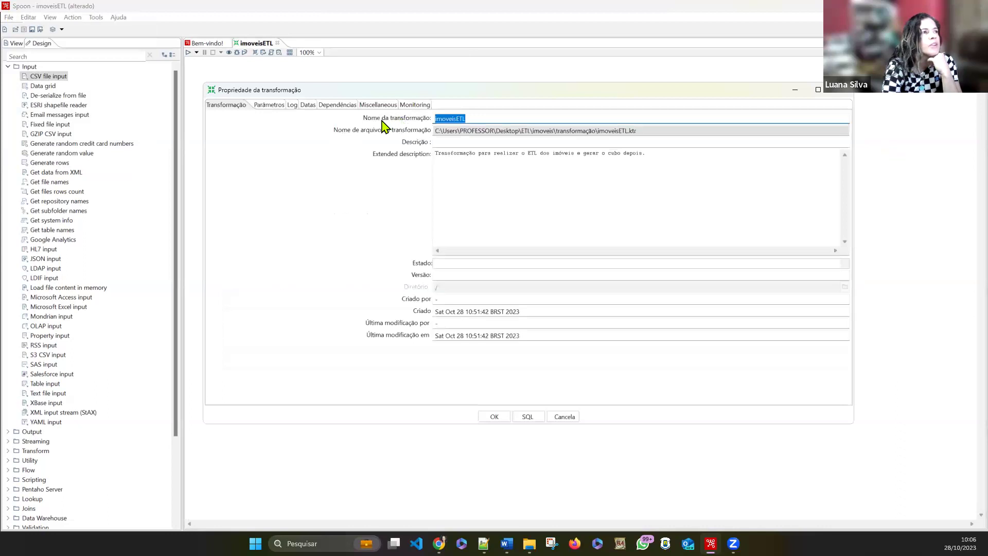
left_click(478, 116)
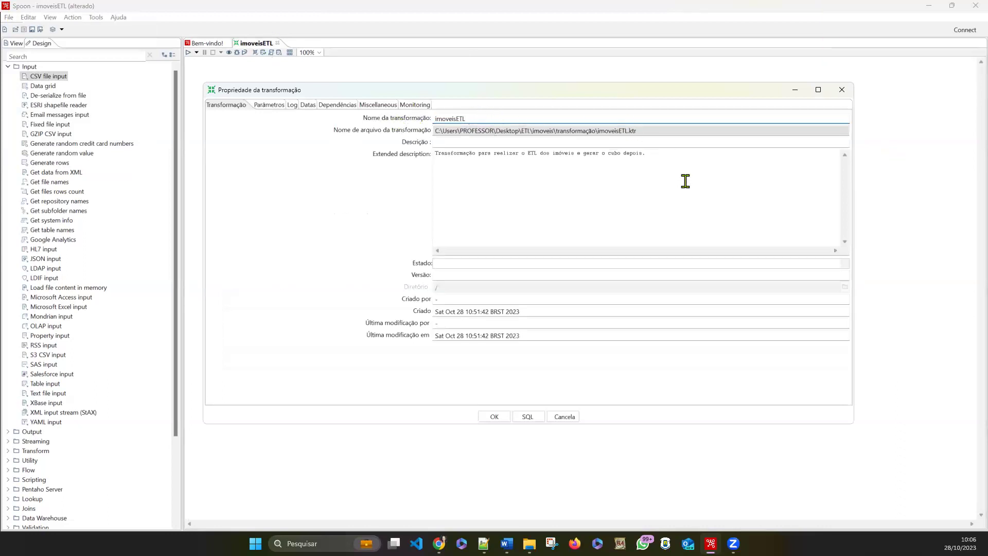
left_click(842, 89)
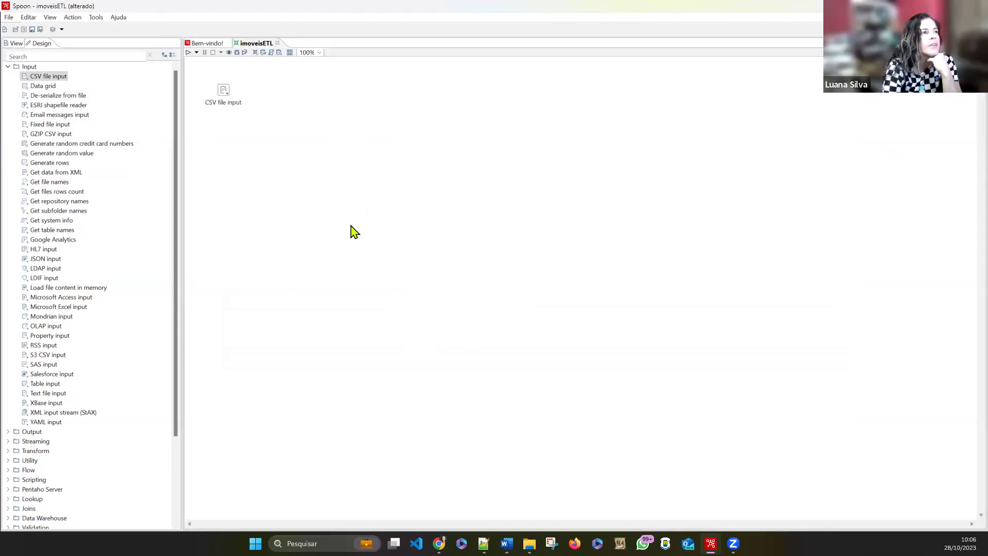
double_click(434, 174)
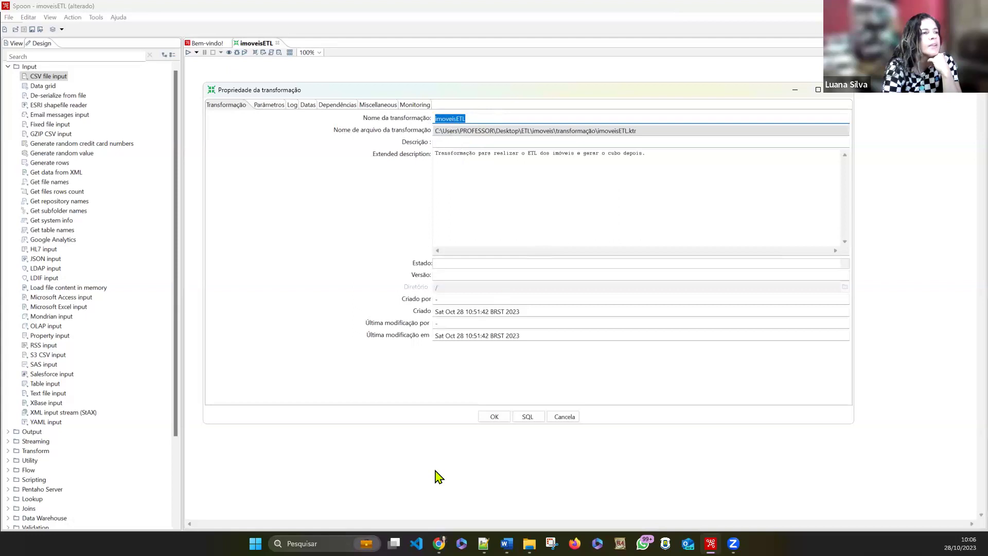
left_click(494, 417)
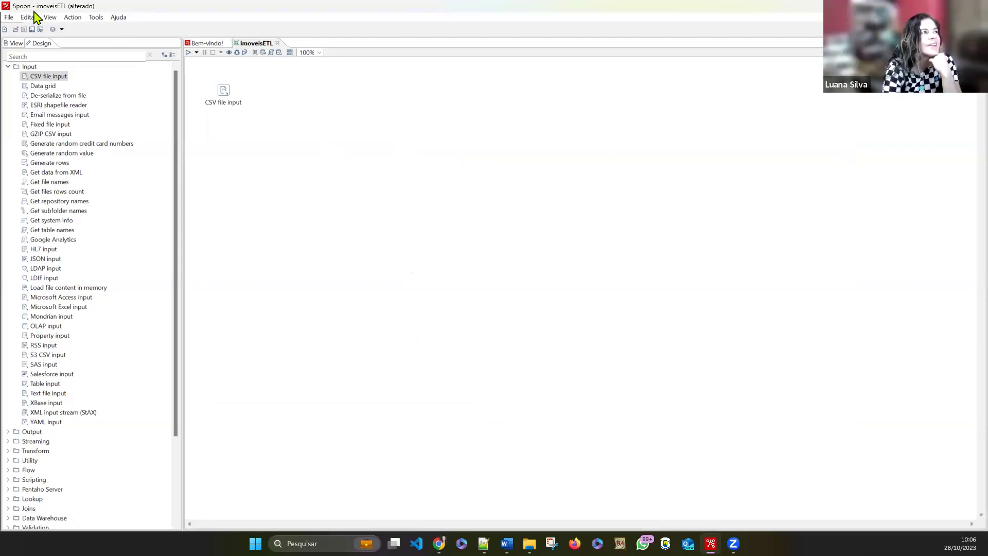
Save the imoveisETL transformation and reposition the CSV file input step on the canvas.
left_click(4, 20)
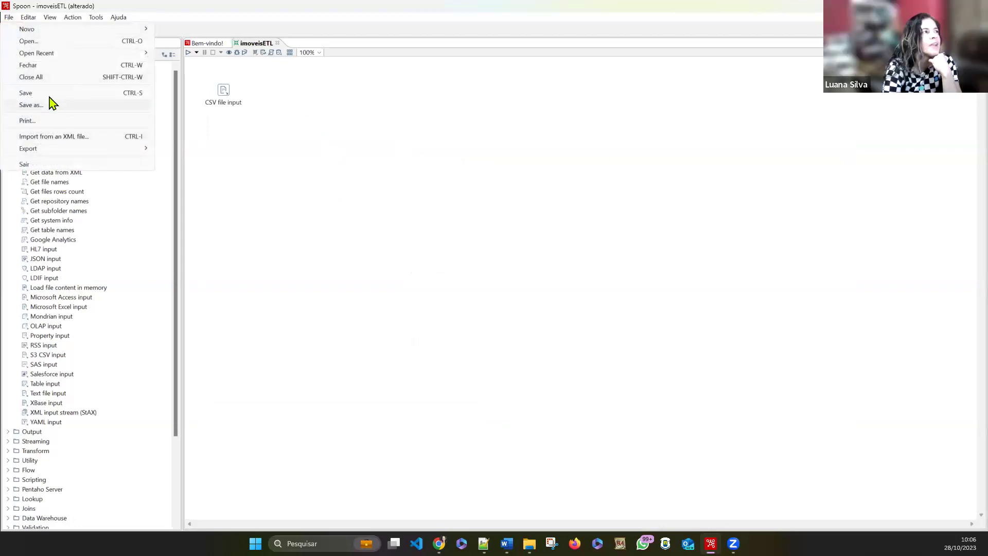
left_click(48, 94)
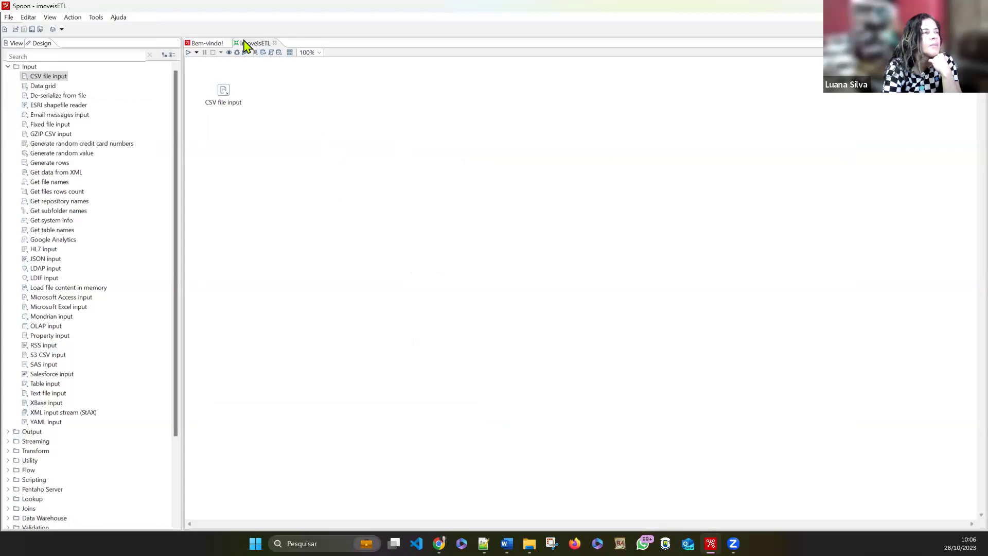
left_click_drag(224, 88, 245, 134)
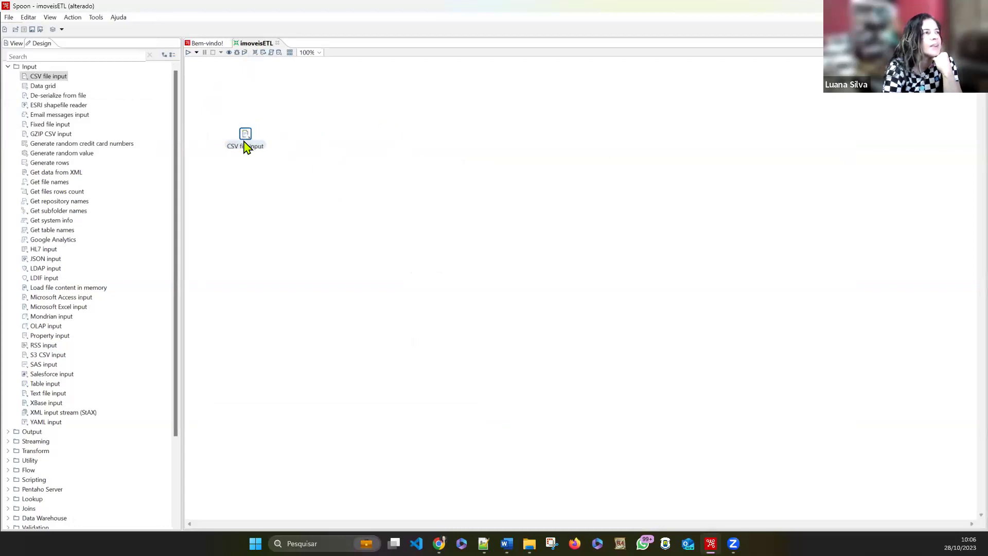
left_click_drag(251, 144, 258, 116)
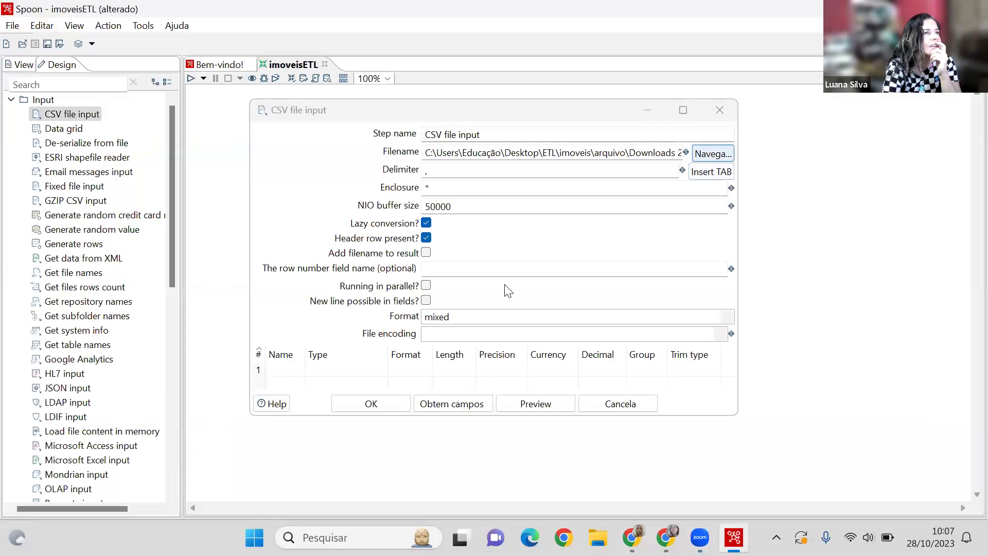
Browse for the step's source file, cancel the selection and switch to File Explorer to check the files in the arquivo folder.
left_click(713, 153)
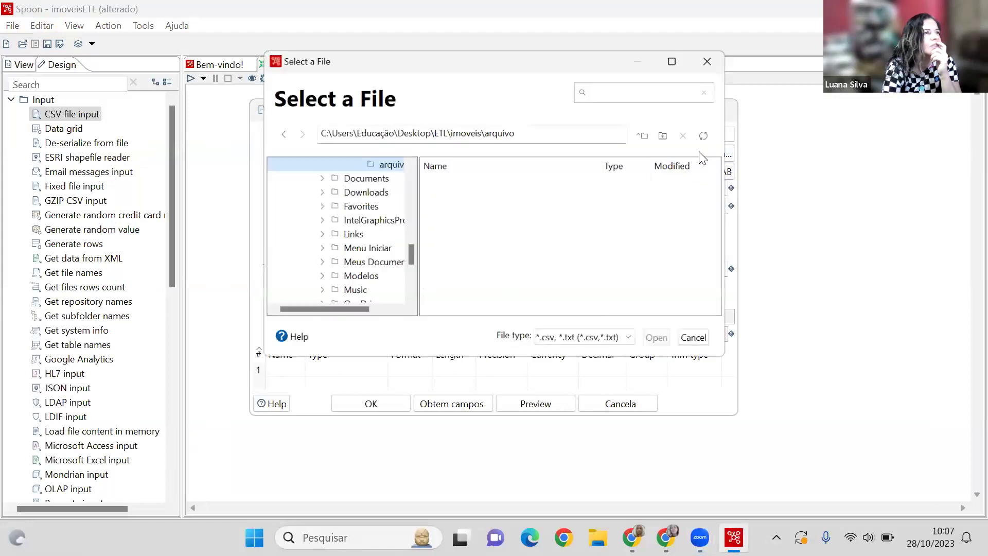
left_click(714, 56)
left_click(597, 537)
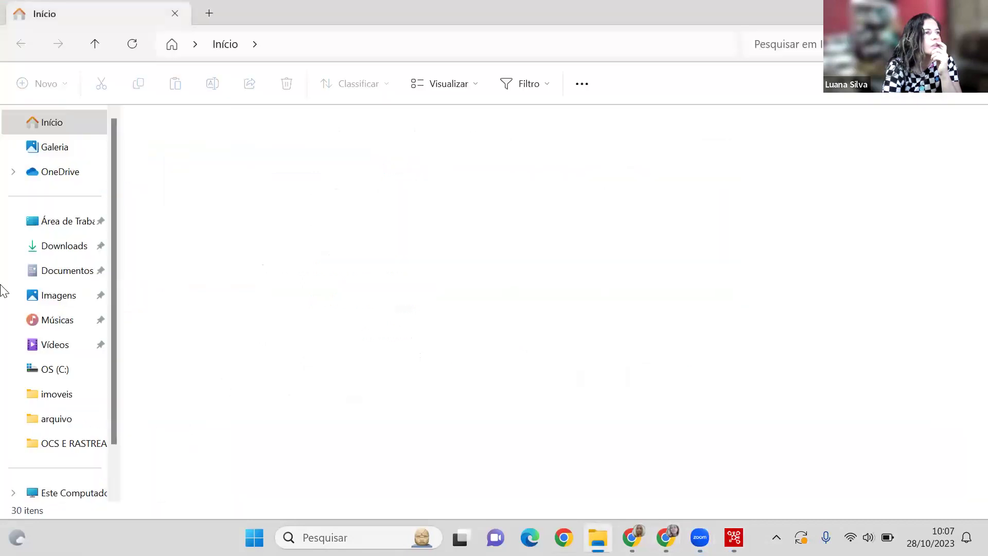
left_click(52, 420)
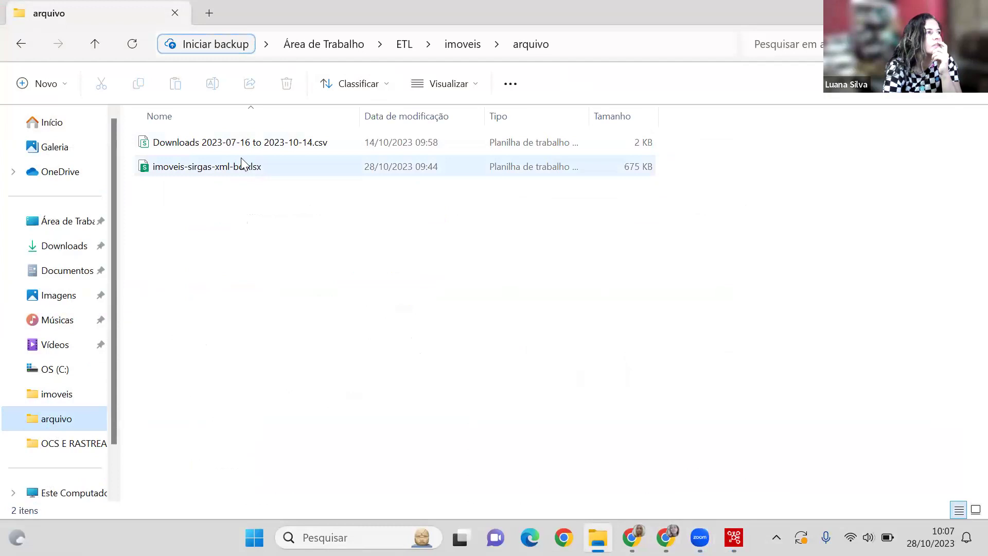
right_click(276, 149)
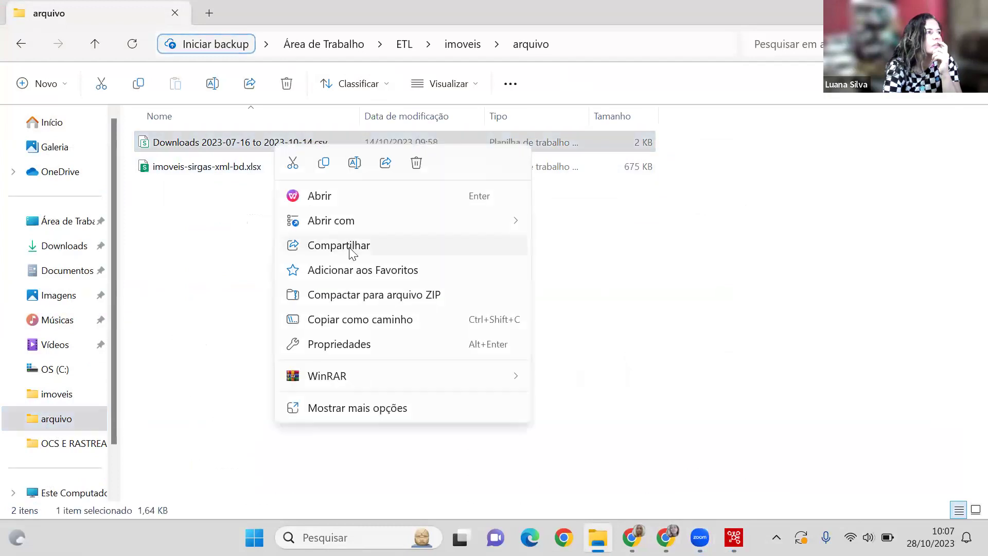
left_click(170, 178)
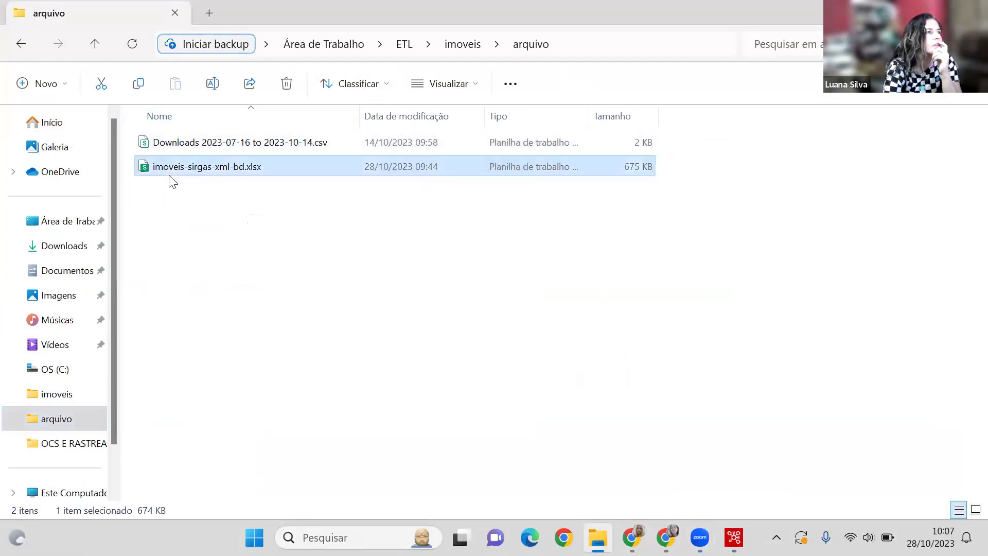
key("alt+Left")
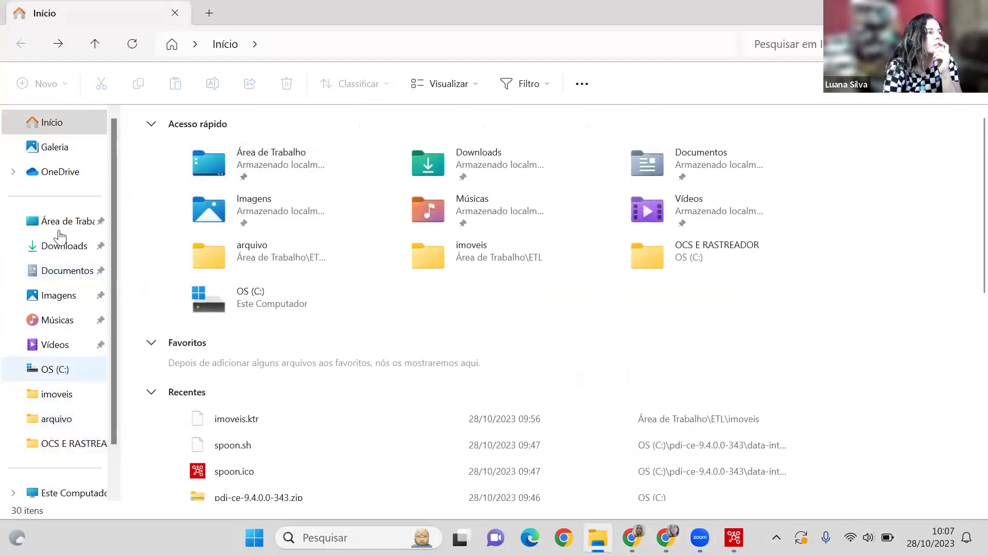
Delete imoveis-sirgas-xml-bd.xlsx from the arquivo folder.
left_click(49, 418)
left_click(270, 169)
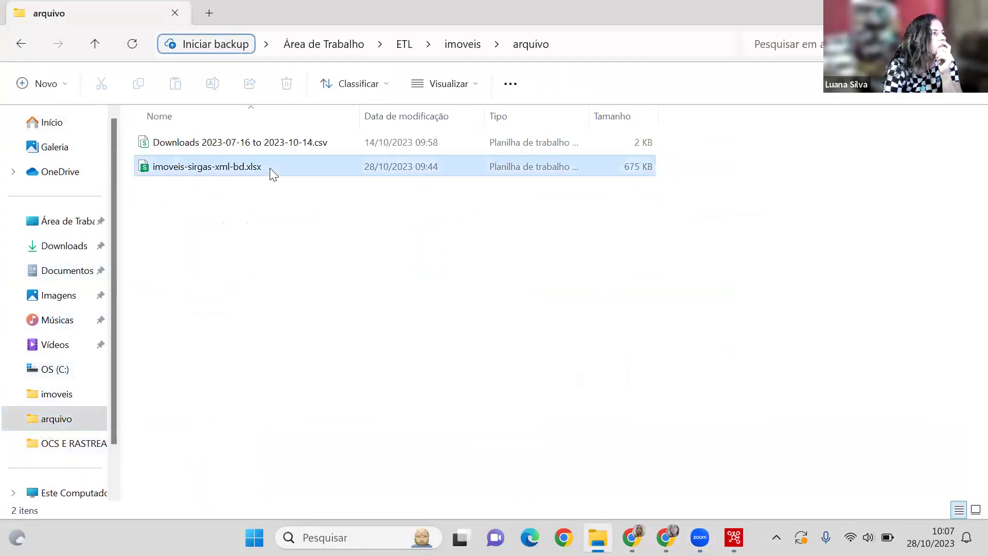
right_click(270, 168)
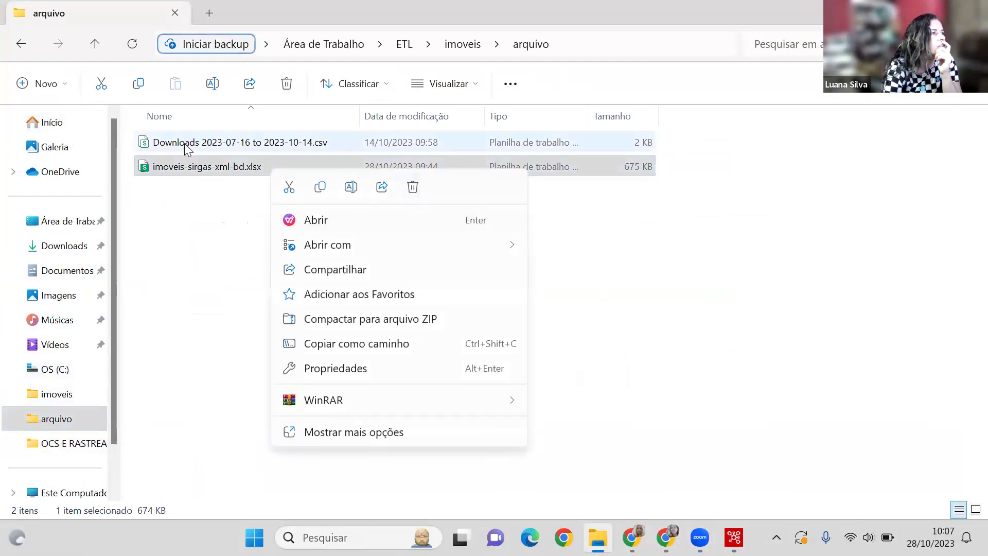
left_click(414, 187)
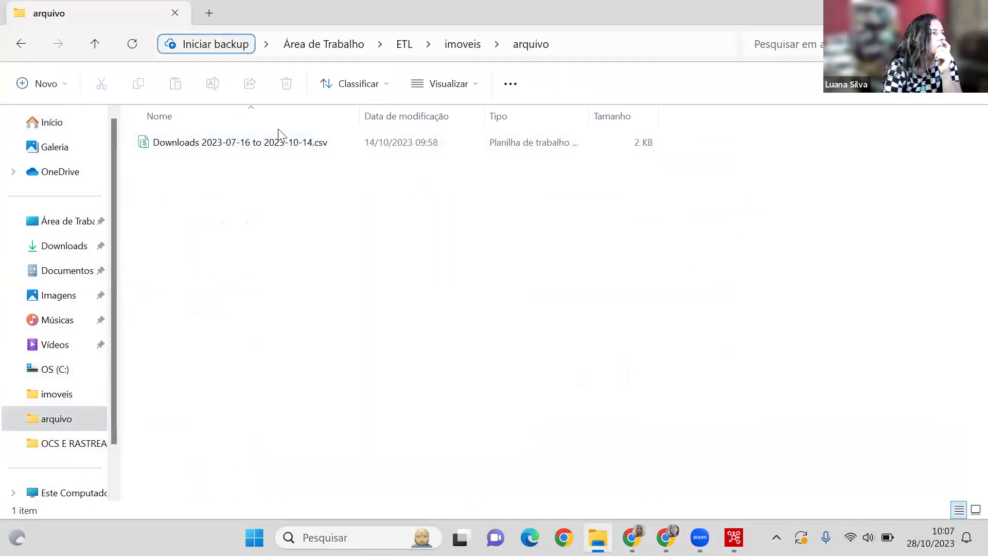
Copy the path of Downloads 2023-07-16 to 2023-10-14.csv and switch to Spoon to set it as the CSV file input step's Filename.
left_click(282, 143)
right_click(282, 143)
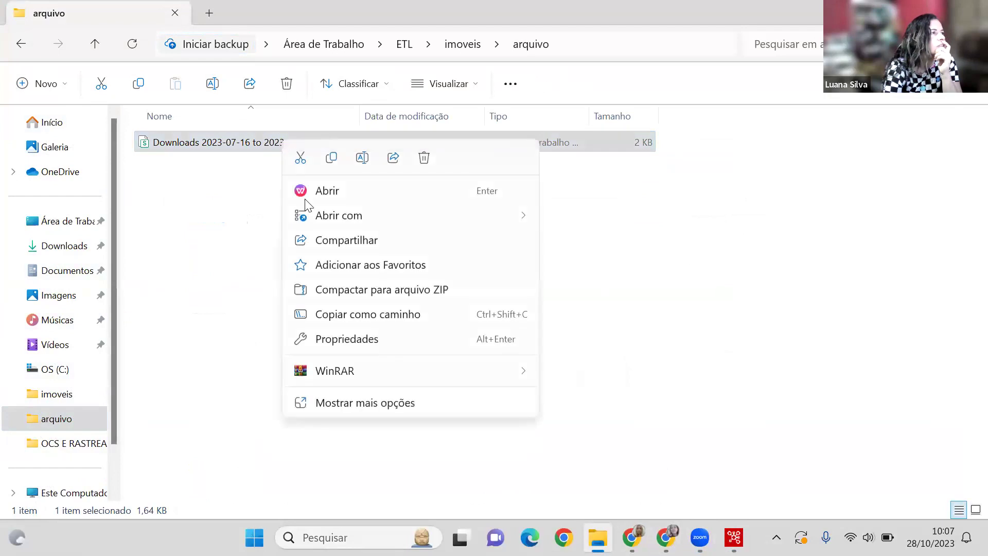
left_click(368, 314)
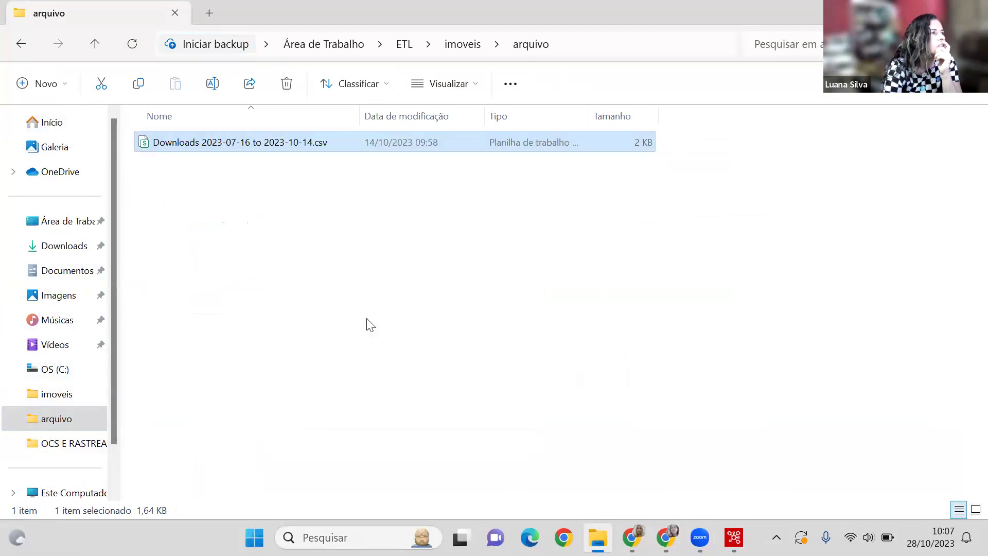
mouse_move(632, 537)
left_click(734, 537)
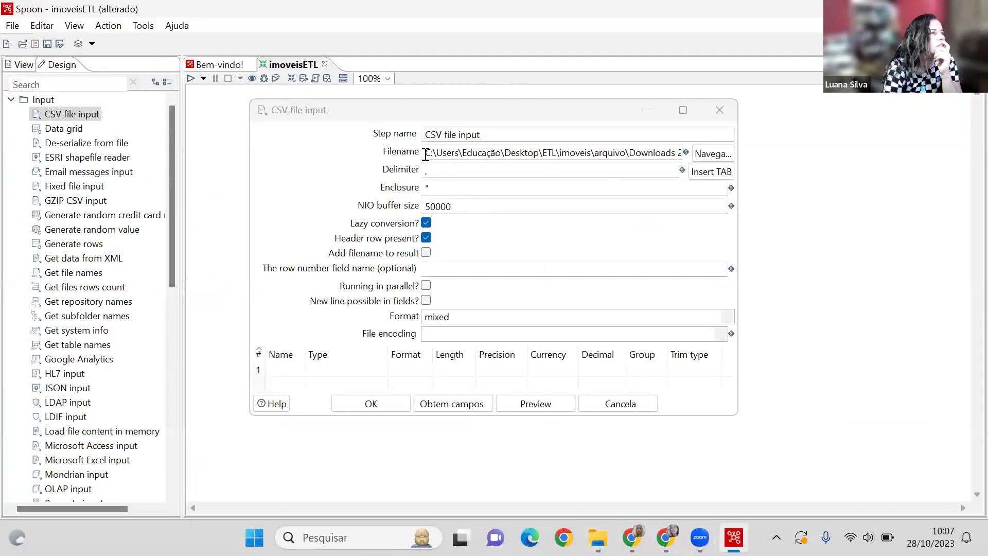
left_click_drag(425, 155, 783, 141)
key("ctrl+v")
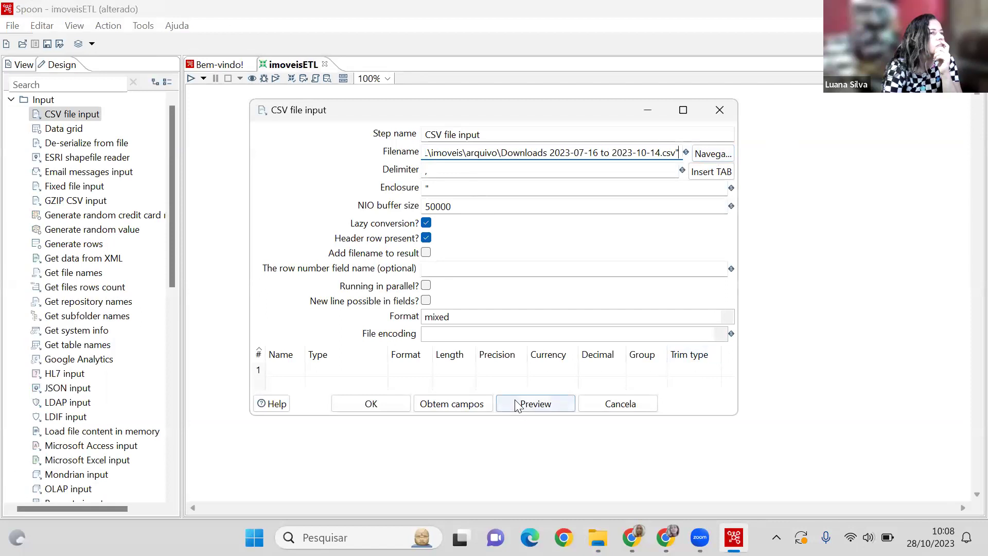
left_click(378, 406)
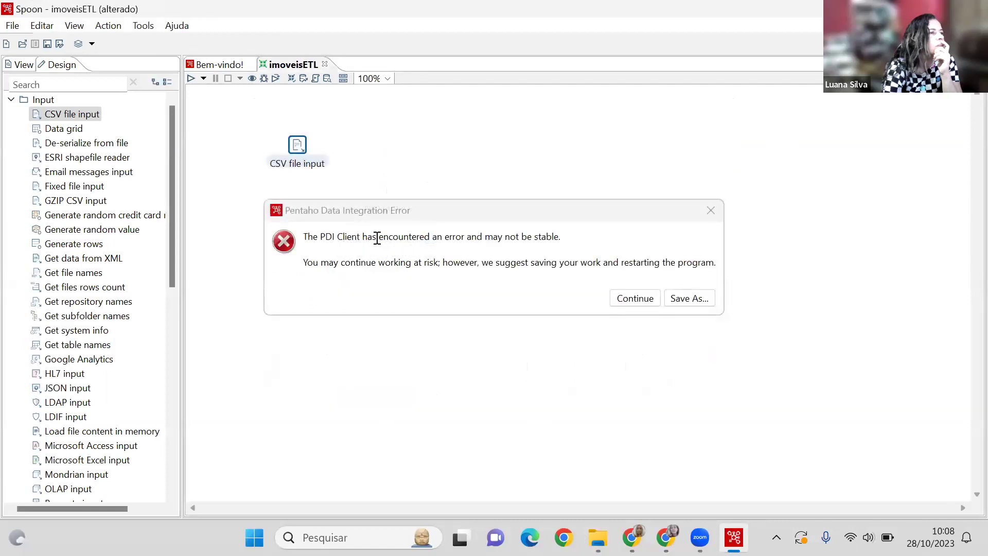
left_click(711, 208)
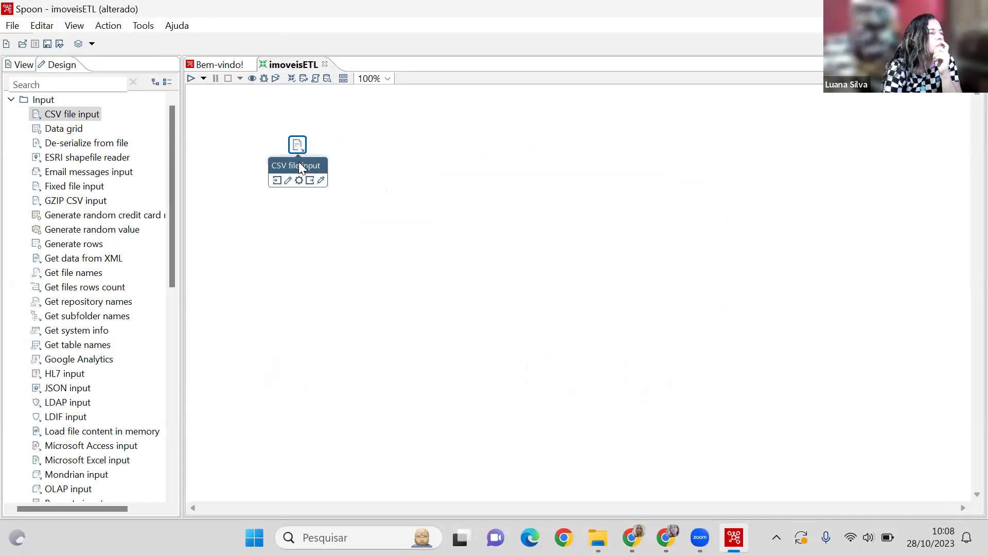
Reopen the CSV file input step and try to get the fields from its source file.
double_click(297, 146)
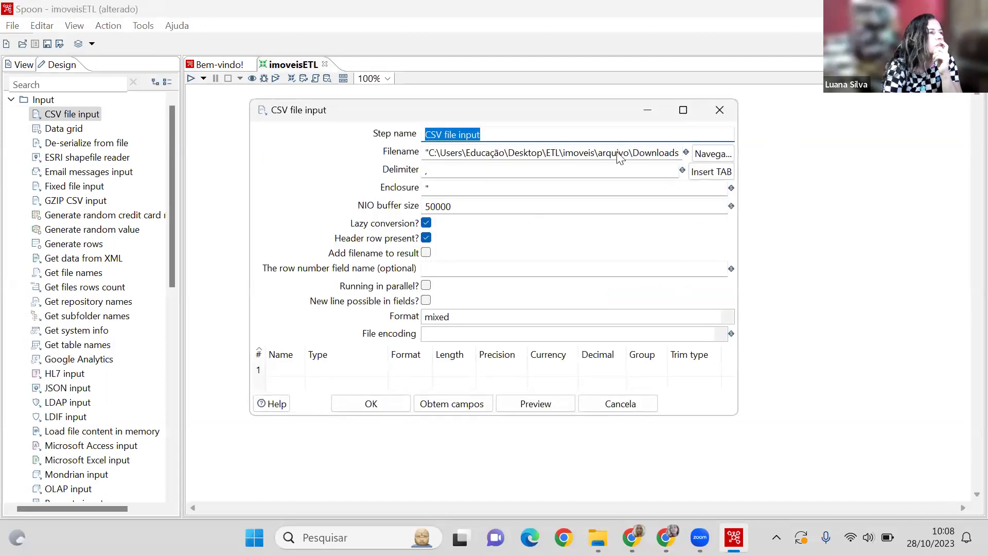
left_click(465, 409)
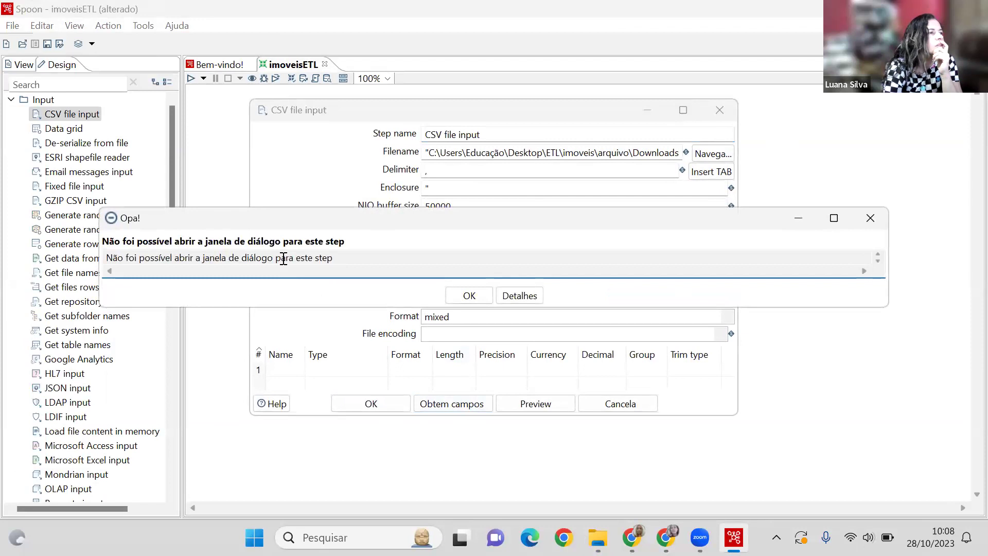
left_click(469, 296)
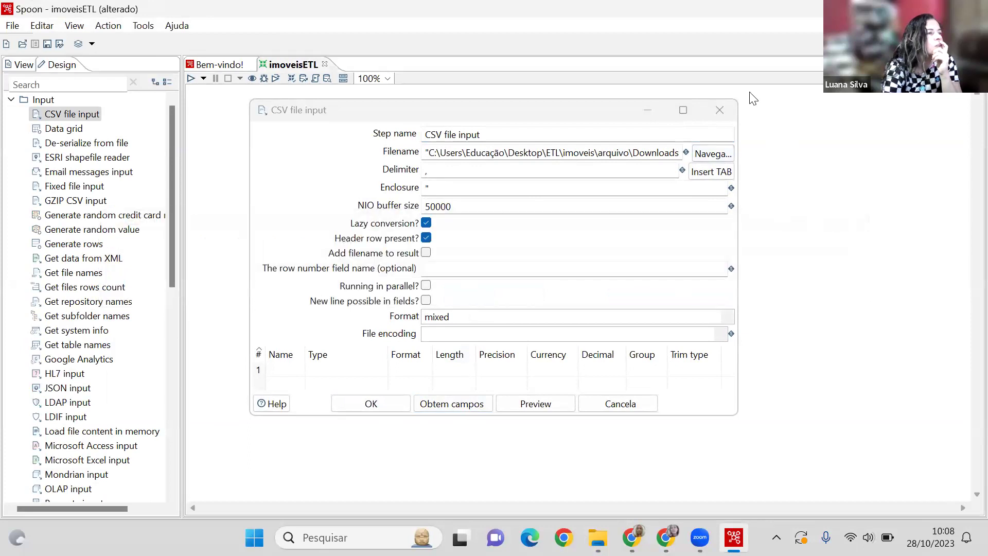
Close the CSV file input dialog and check the source file in the arquivo folder in File Explorer before returning to Spoon.
left_click(720, 111)
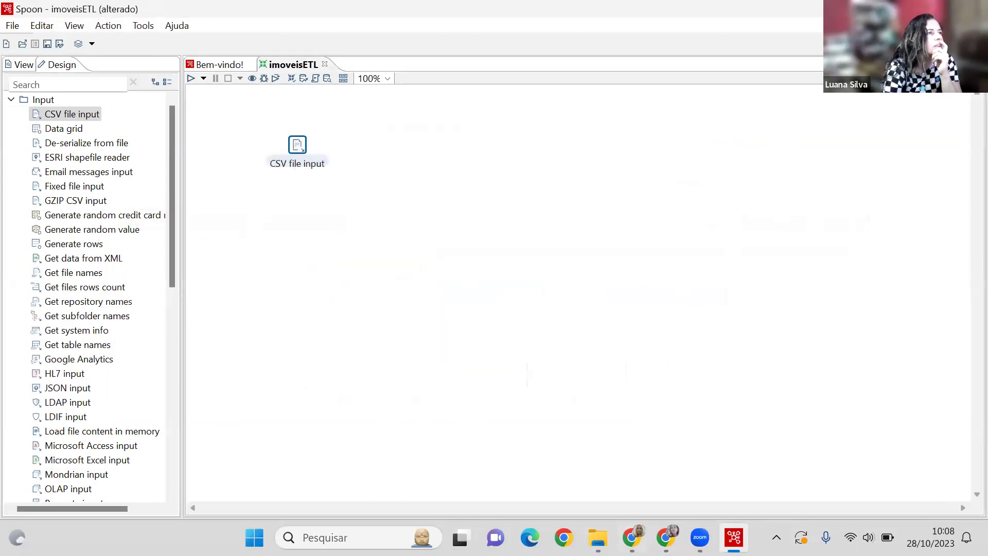
left_click(598, 537)
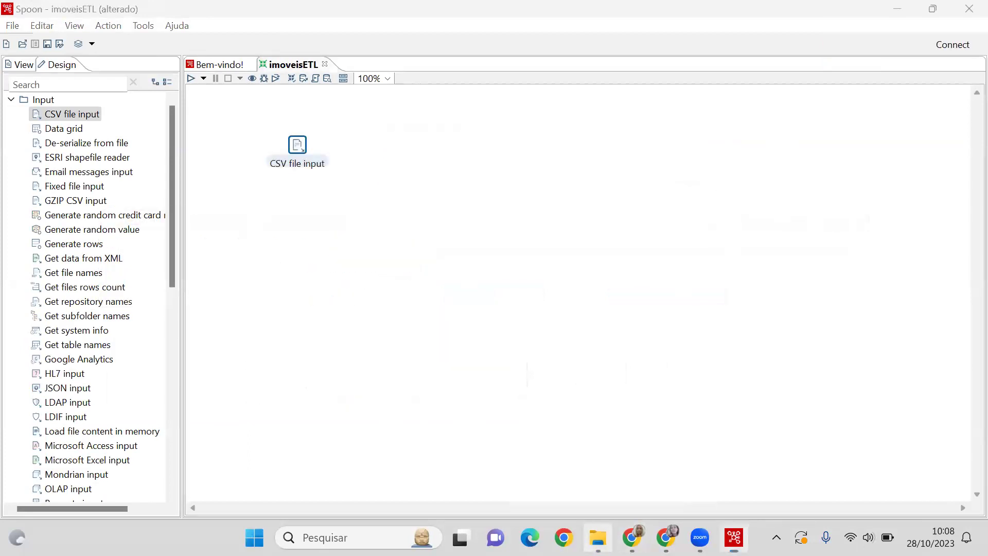
left_click(734, 537)
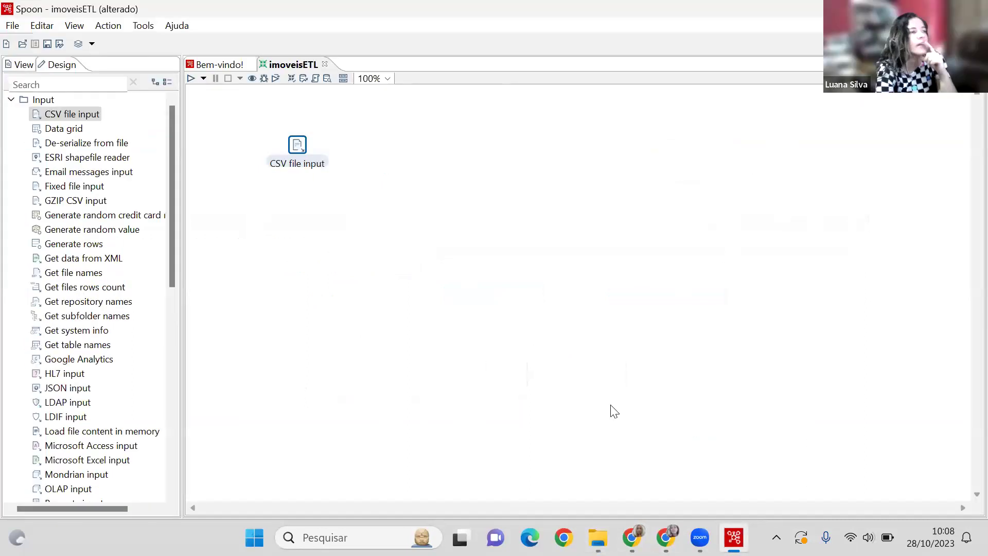
left_click(362, 179)
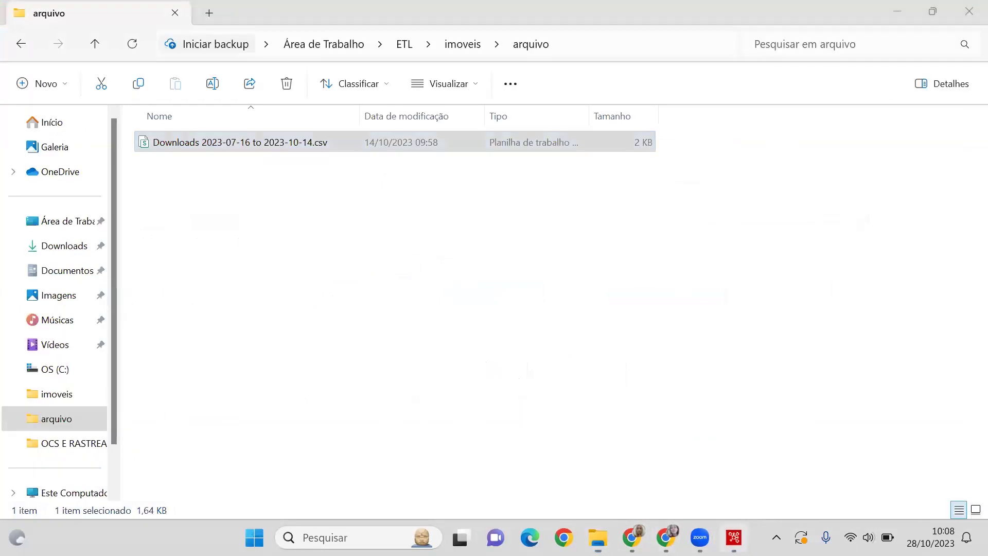
left_click(734, 537)
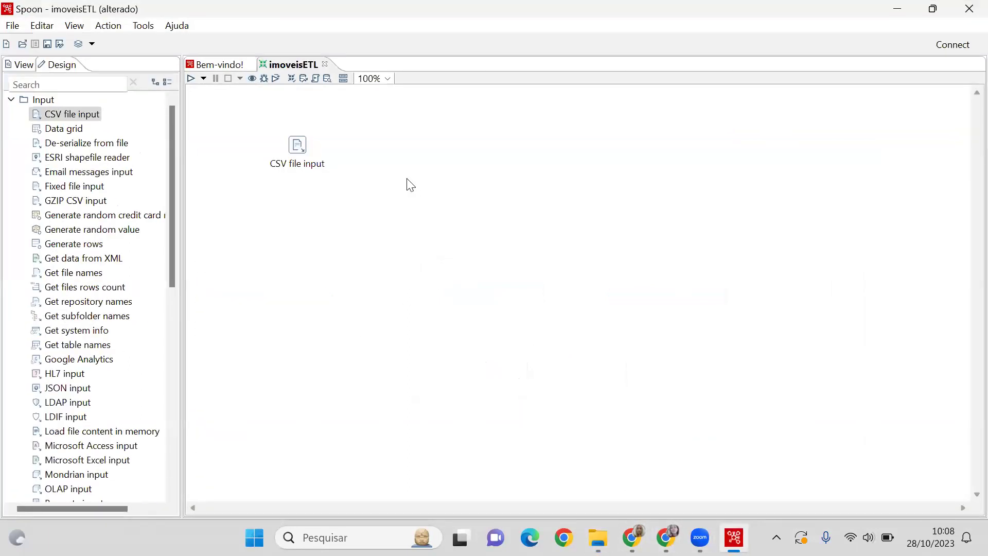
Reopen the CSV file input step and remove the quotation marks around the path in its Filename.
double_click(296, 146)
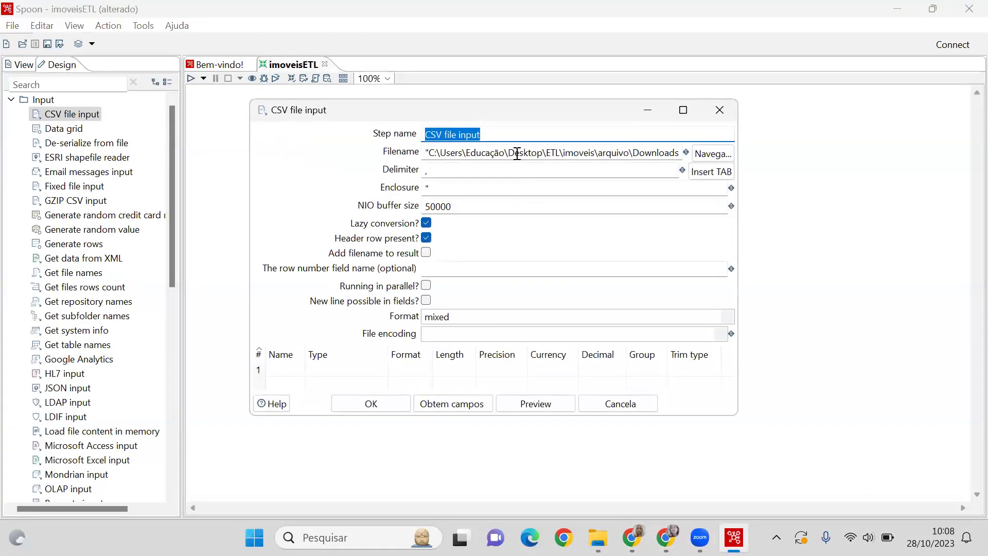
left_click(433, 153)
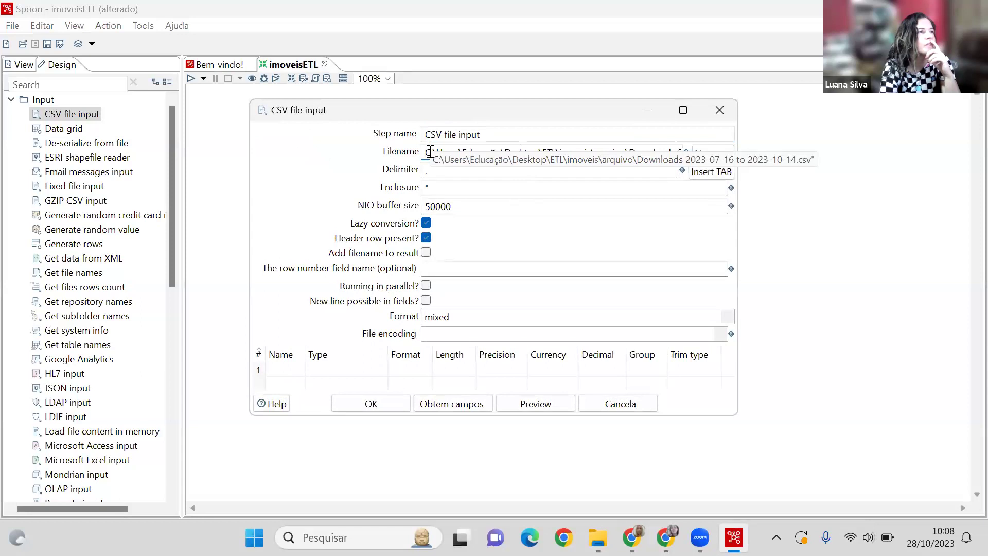
key("End")
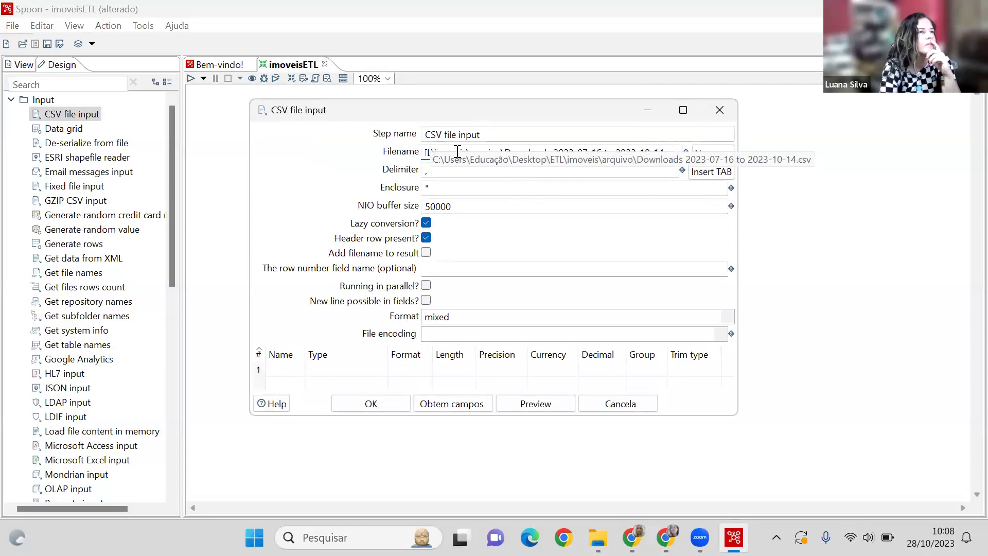
Get the CSV file input step's fields using a sample of 100 lines and accept the step's settings.
left_click(434, 409)
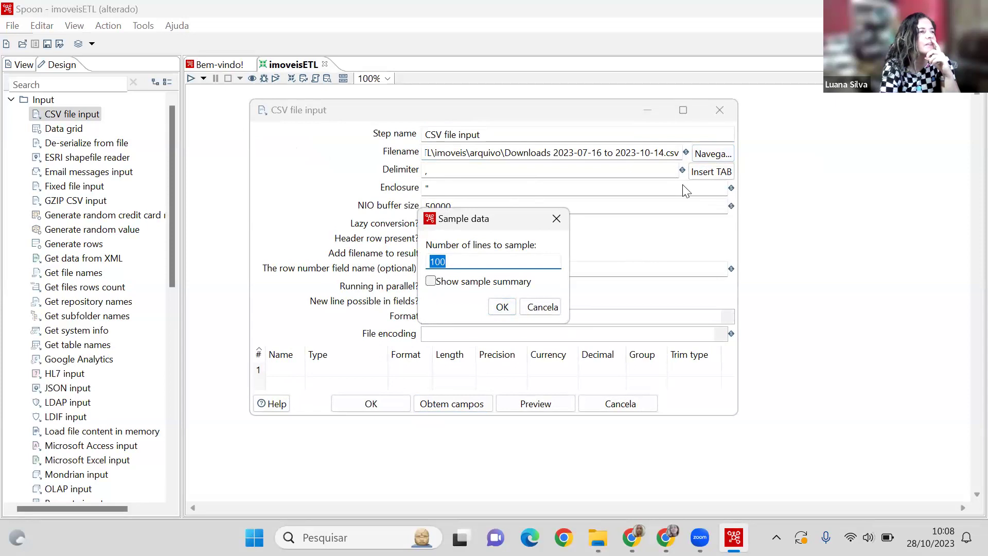
left_click(502, 307)
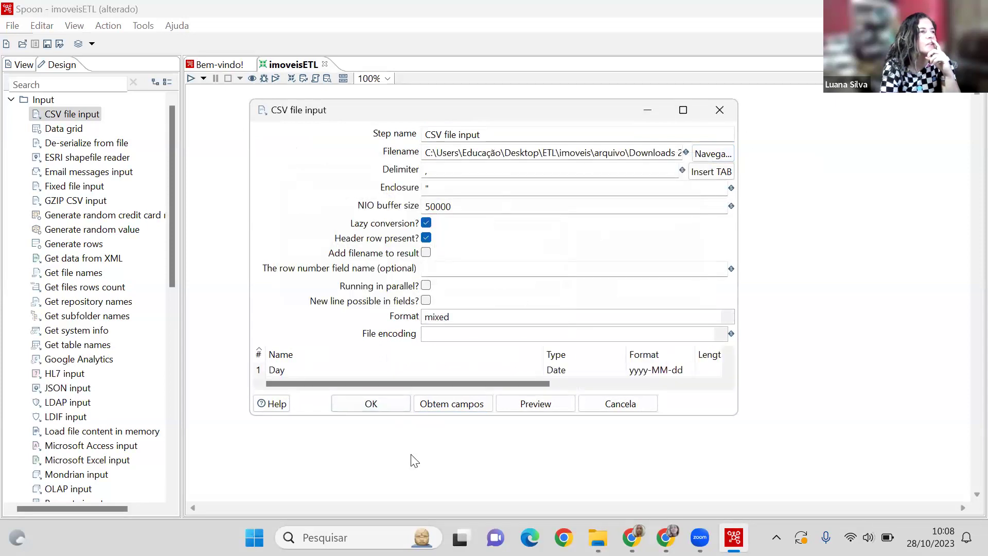
left_click(382, 401)
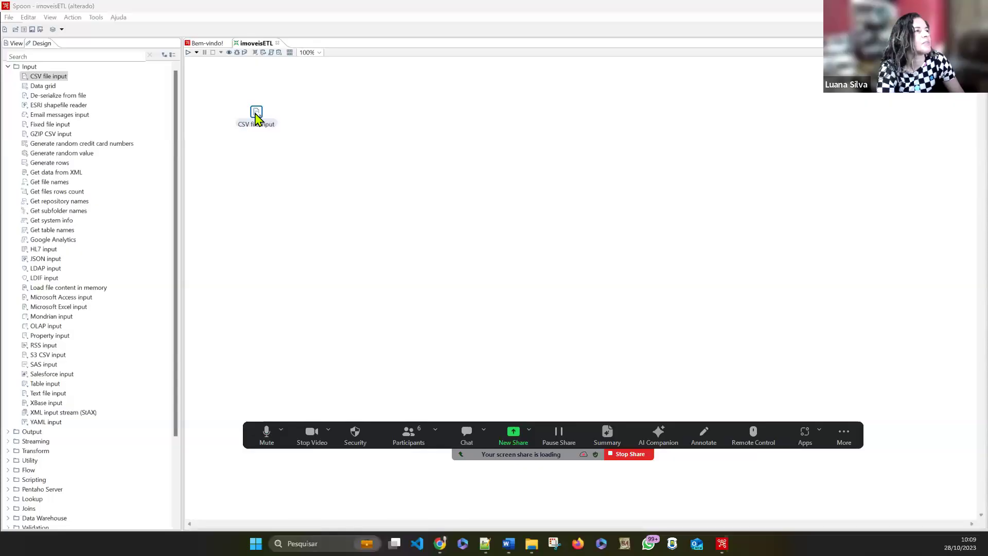
Open the CSV file input step, then switch to Notepad++ to examine the header row and field separator of imoveis-sirgas-xml-bd.csv.
double_click(258, 117)
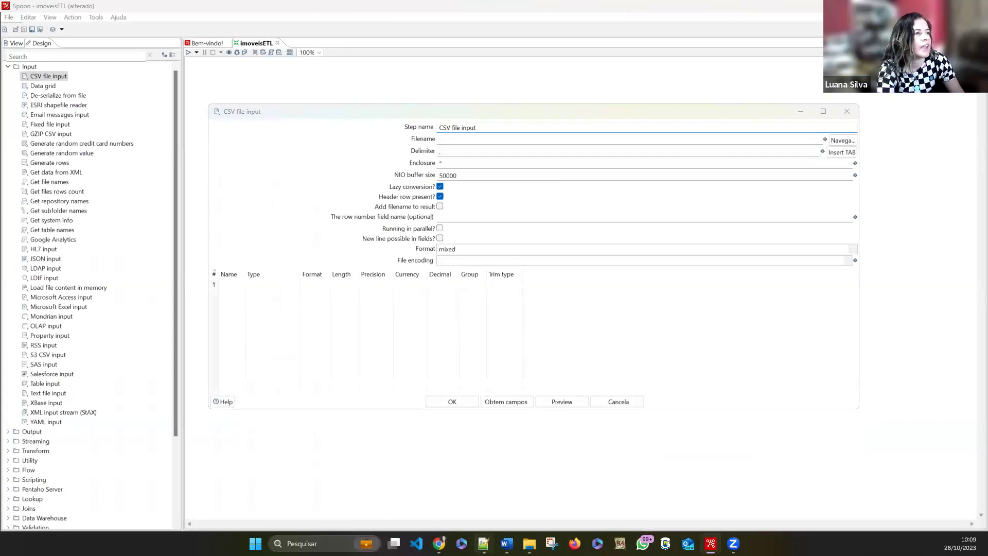
key("alt+Tab")
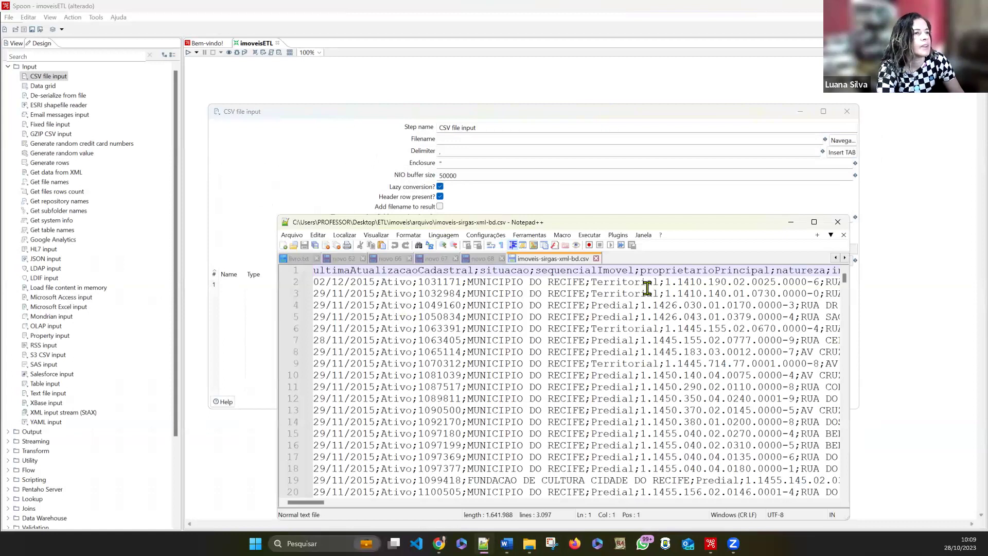
double_click(463, 281)
double_click(413, 282)
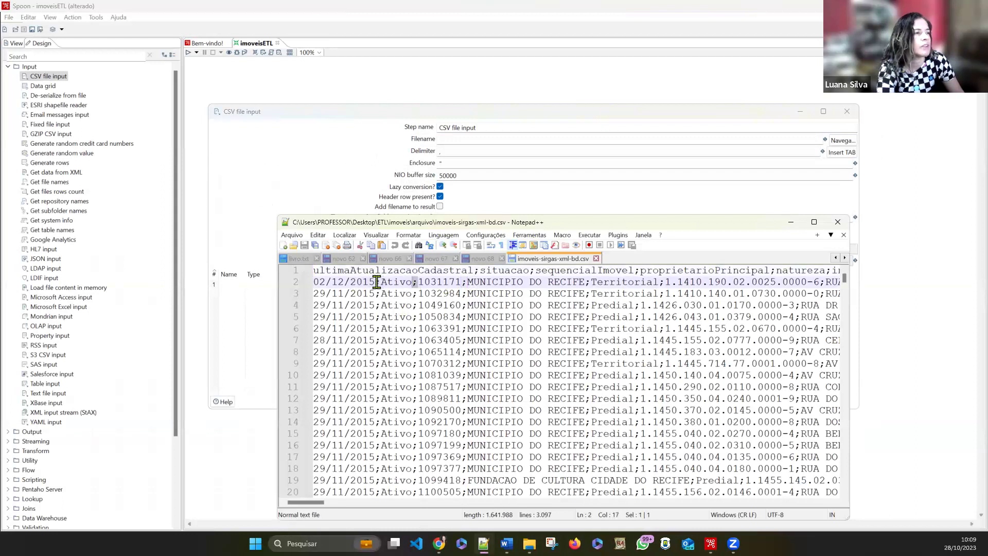
double_click(383, 286)
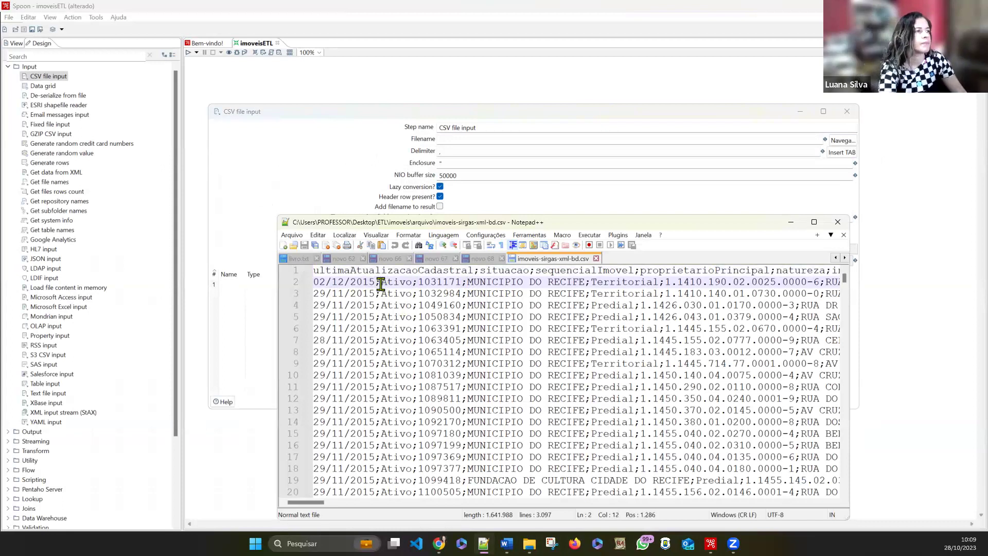
left_click(330, 271)
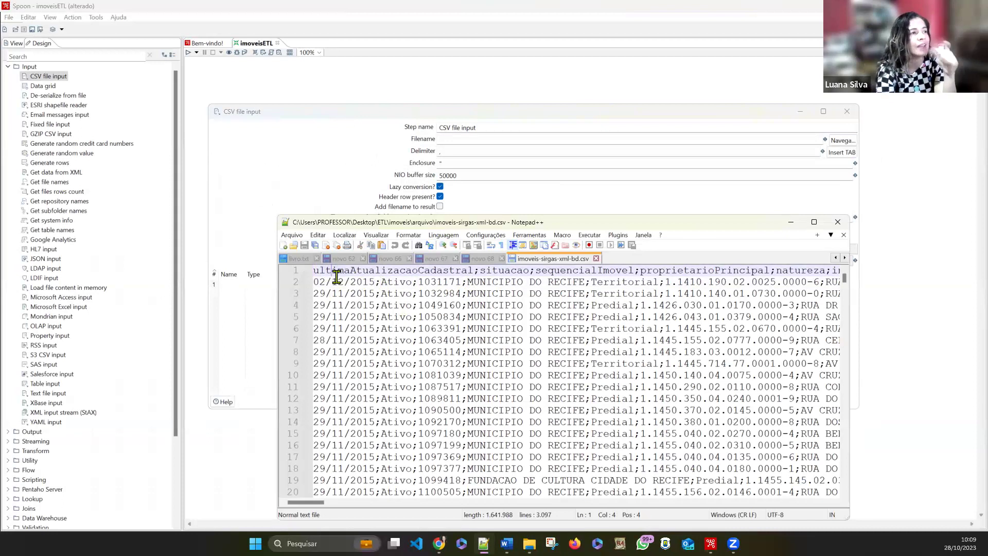
left_click_drag(314, 271, 634, 270)
left_click(441, 268)
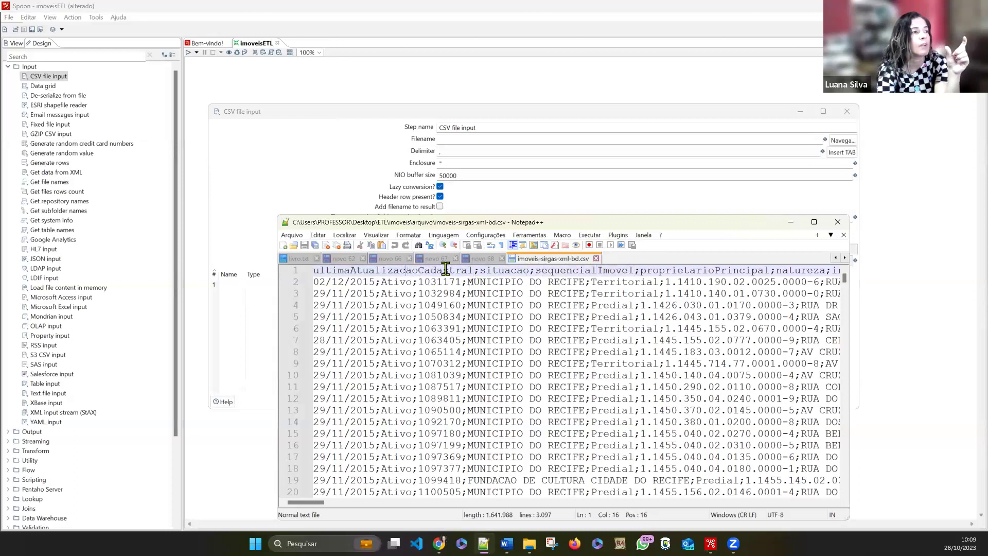
left_click_drag(472, 270, 481, 273)
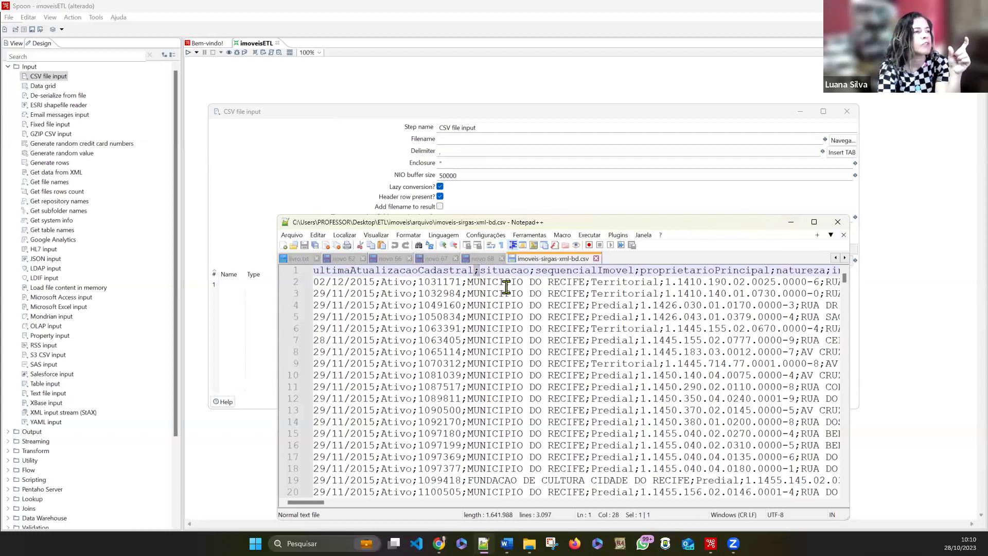
Return to the CSV file input step, set its delimiter to a semicolon (;) and try to get the fields.
left_click(793, 226)
left_click(480, 151)
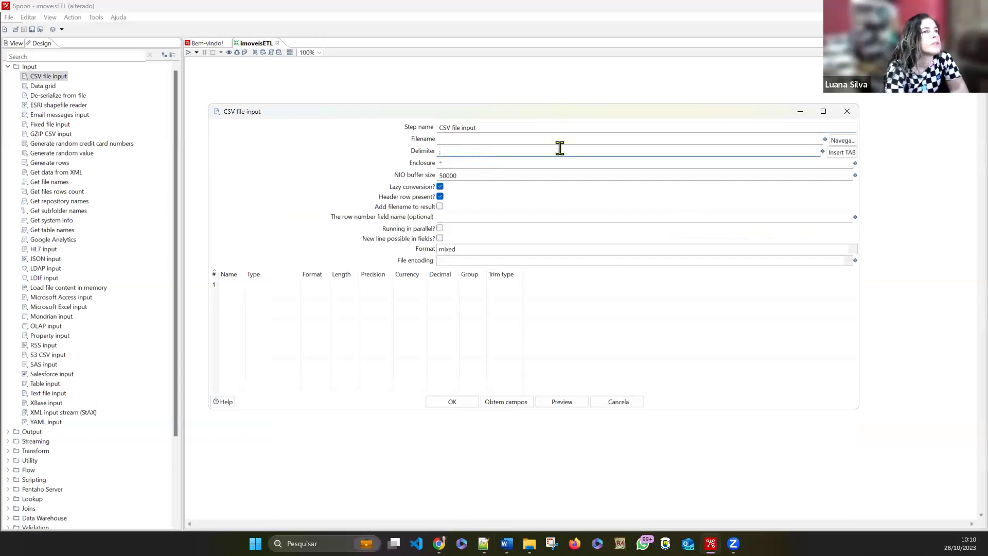
left_click(513, 406)
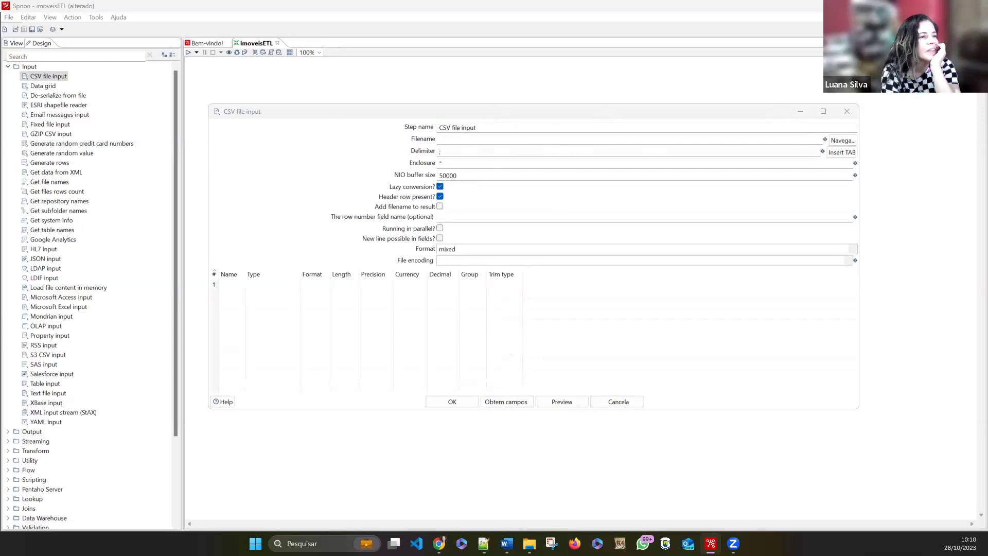
mouse_move(733, 543)
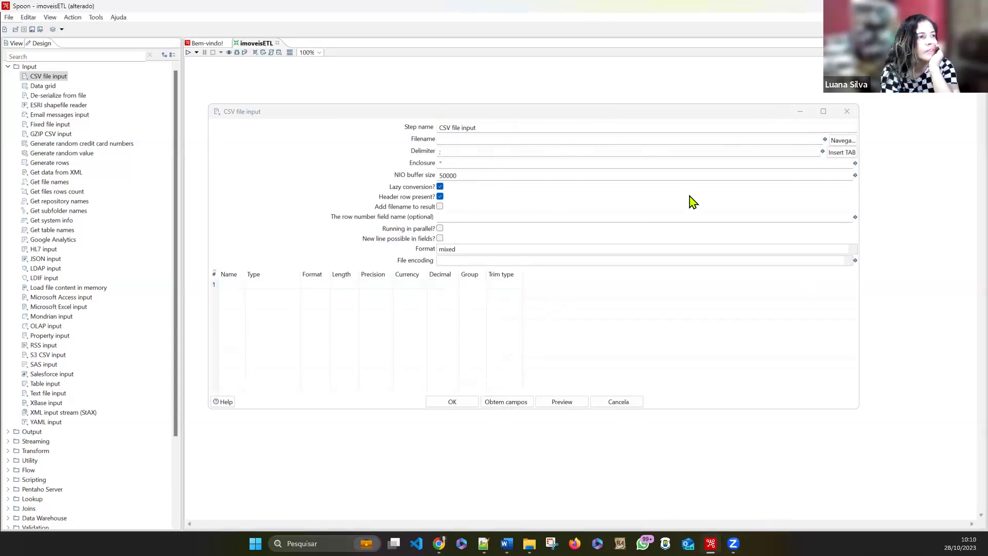
Browse for the step's source file and open the ETL folder at C:\Users\PROFESSOR\Desktop\ETL.
left_click(842, 140)
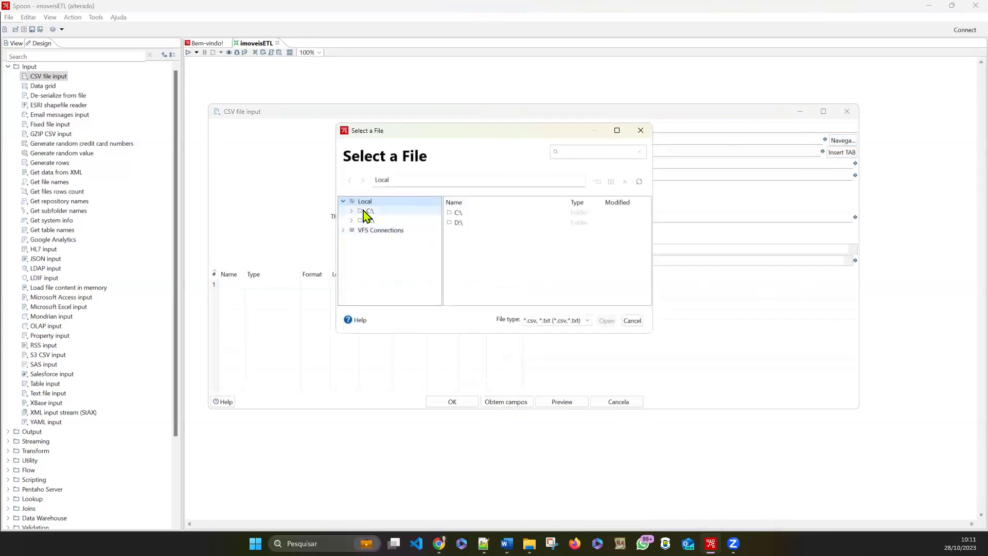
left_click(352, 211)
scroll(370, 249, "down", 4)
scroll(370, 249, "down", 1)
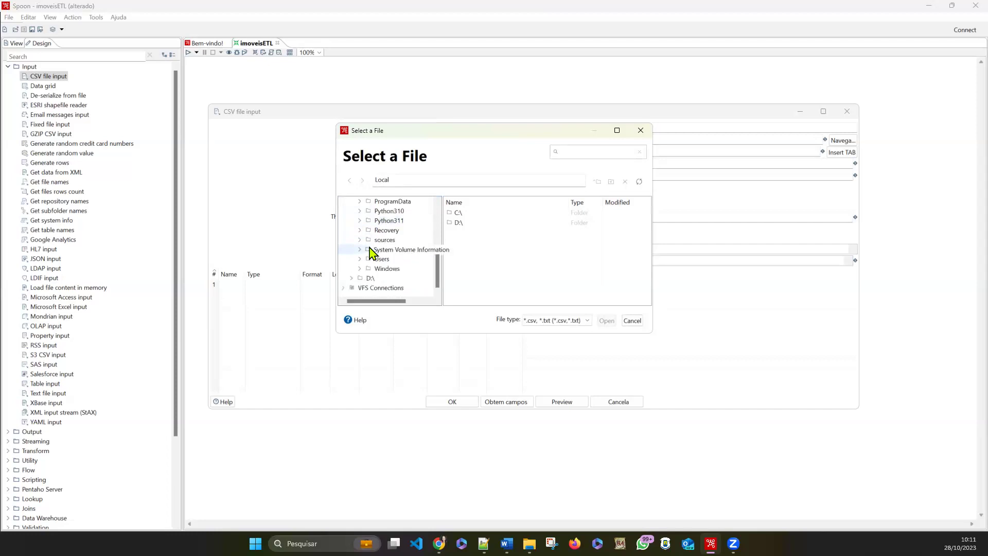
scroll(372, 252, "up", 2)
scroll(375, 262, "down", 2)
left_click(360, 260)
left_click(367, 258)
scroll(369, 265, "down", 3)
scroll(370, 265, "down", 4)
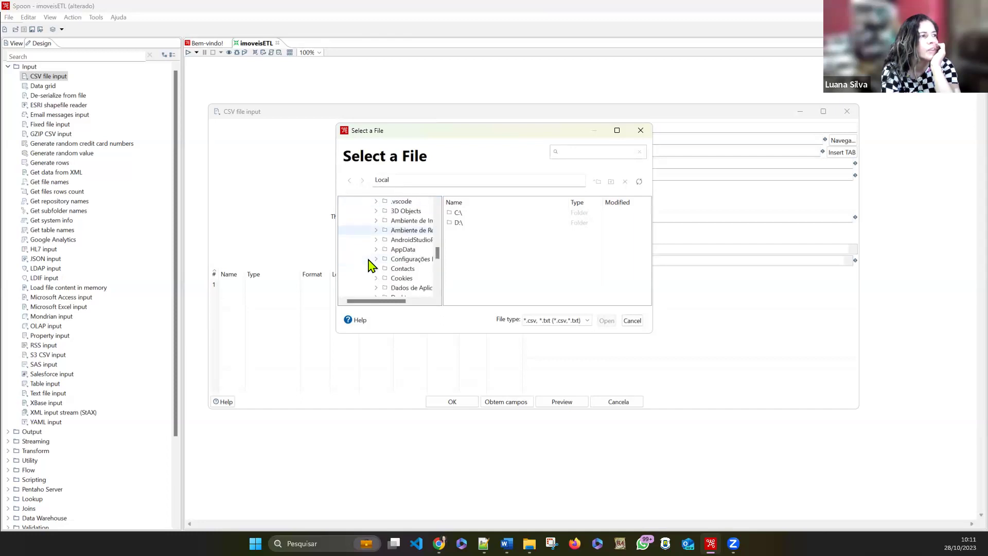
scroll(370, 265, "down", 1)
scroll(400, 278, "down", 3)
scroll(401, 277, "up", 4)
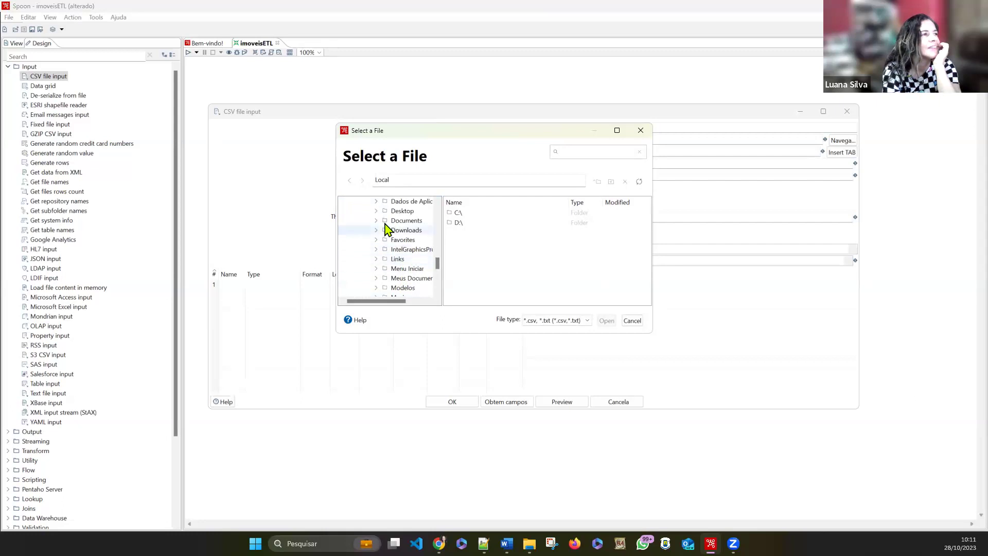
left_click(376, 212)
left_click(404, 259)
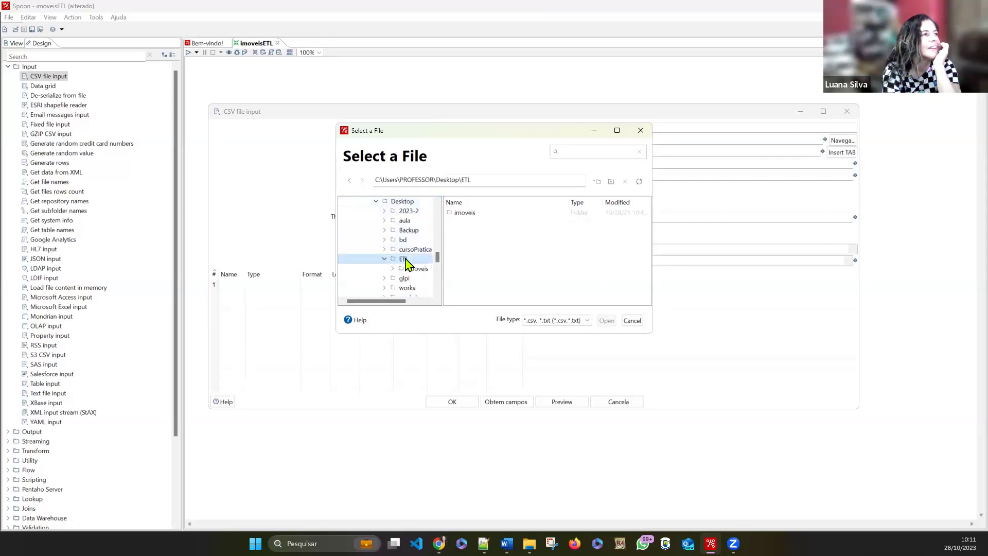
Choose imoveis-sirgas-xml-bd.csv from the imoveis\arquivo folder as the step's source file.
left_click(416, 269)
left_click(476, 225)
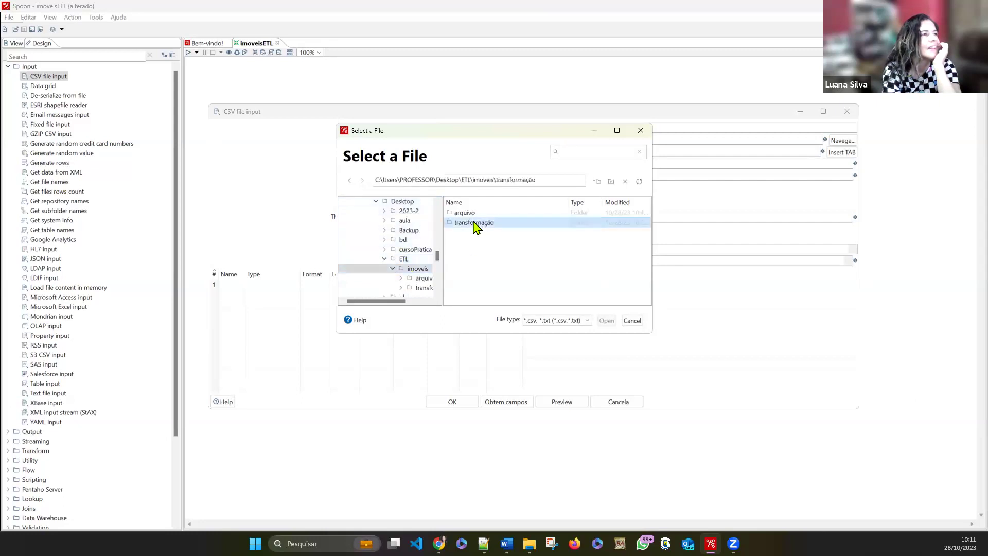
double_click(470, 214)
left_click(469, 213)
left_click(606, 320)
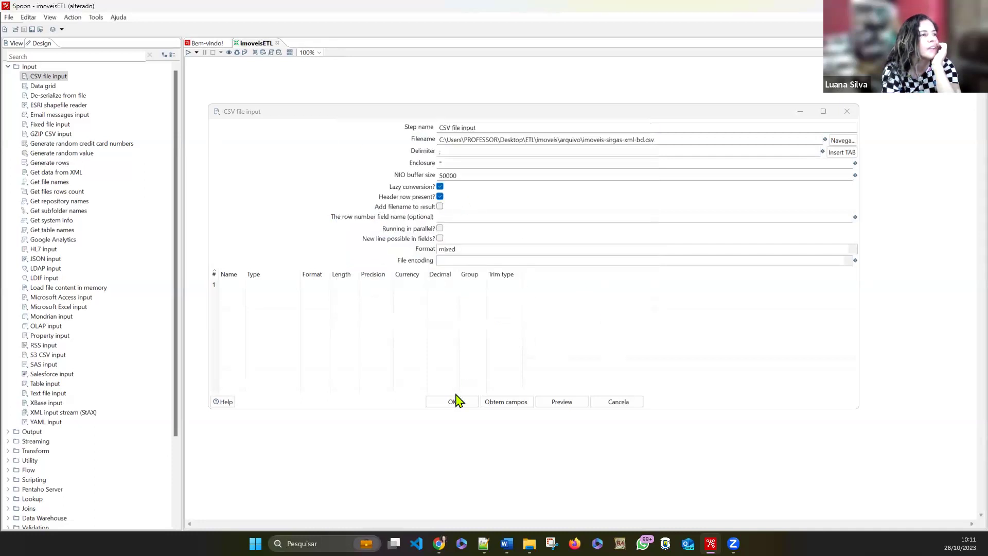
Get the fields of imoveis-sirgas-xml-bd.csv using a sample of 100 lines.
left_click(505, 403)
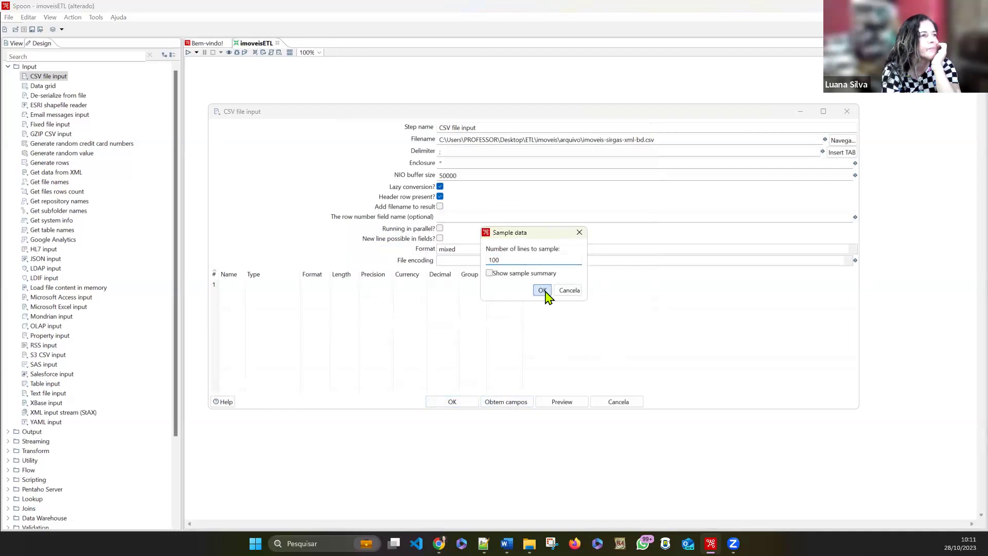
left_click(542, 290)
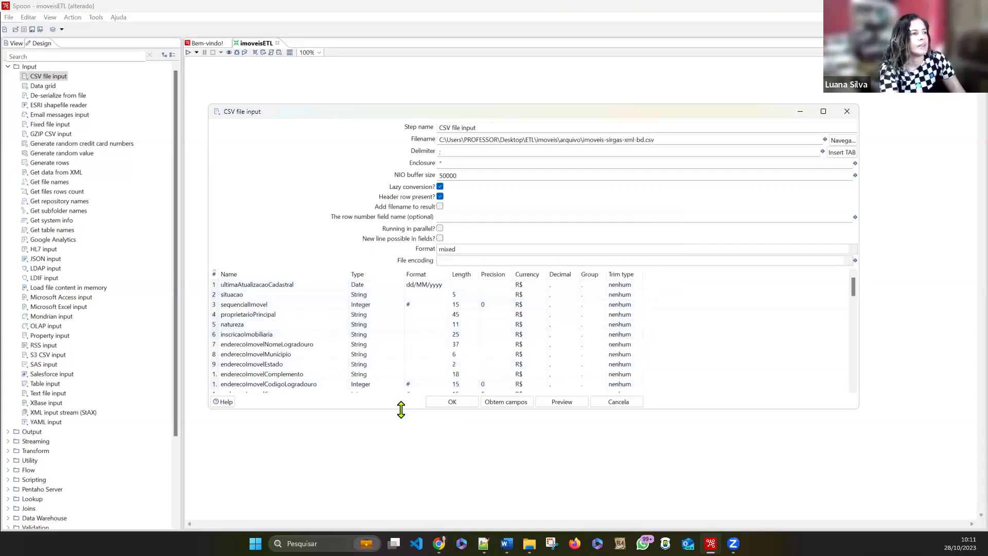
Review the retrieved field list down to its last row, resizing the dialog and widening the # column to read the row numbers.
mouse_move(401, 409)
left_mouse_down()
mouse_move(409, 287)
mouse_move(391, 402)
left_mouse_up()
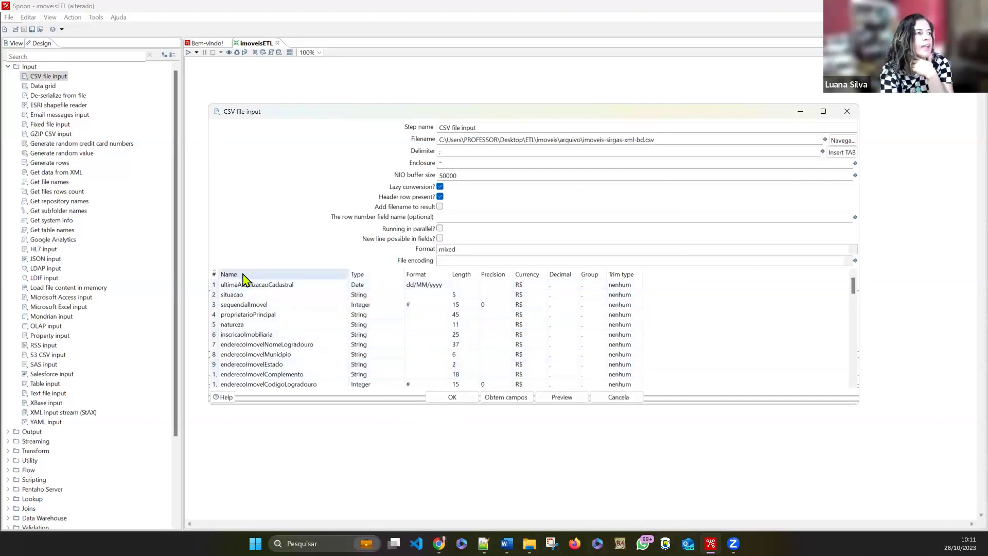
scroll(252, 369, "down", 6)
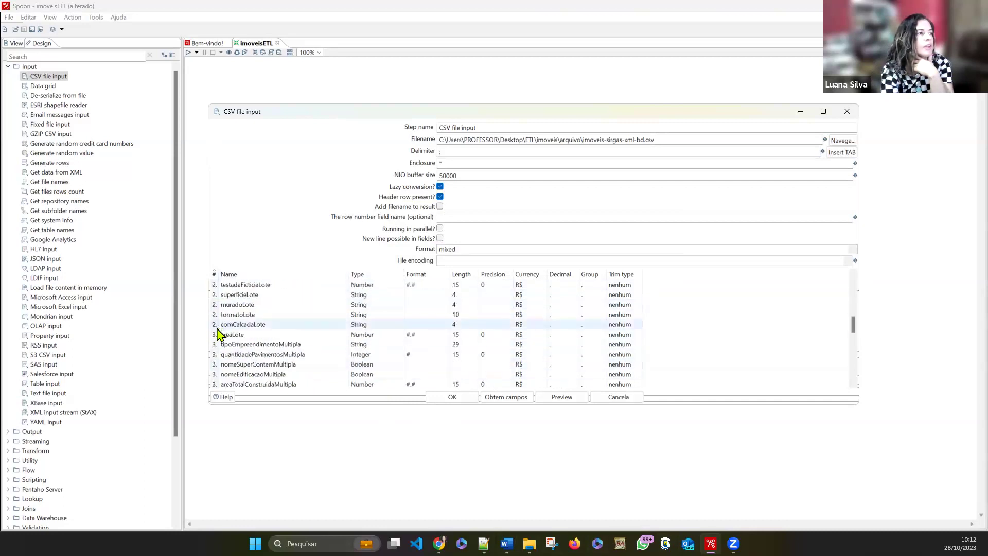
left_click_drag(206, 329, 188, 332)
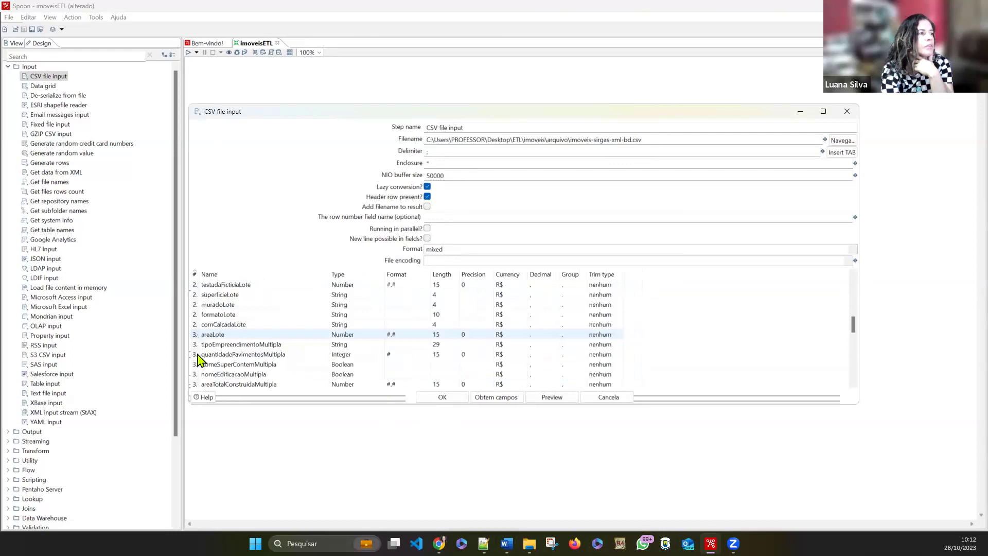
scroll(216, 367, "down", 10)
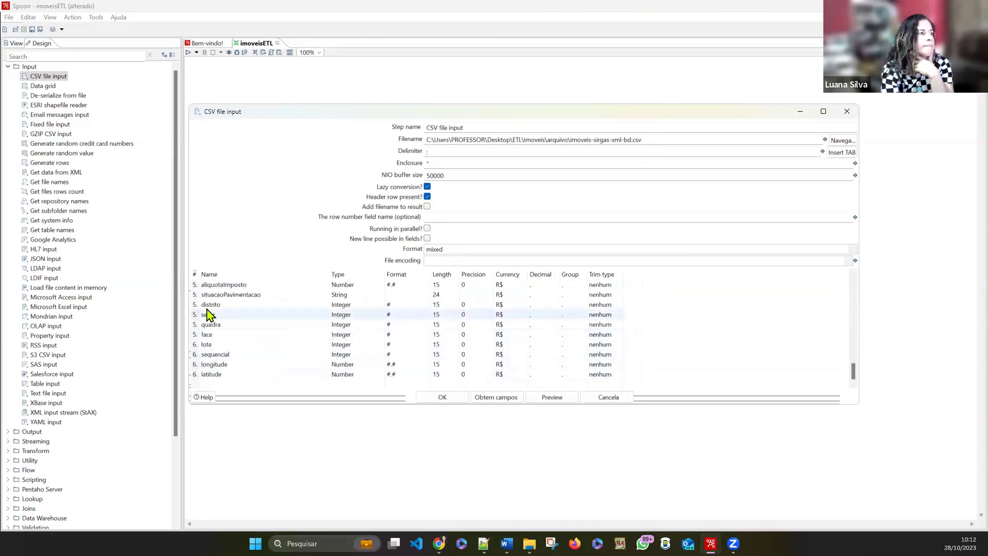
left_click_drag(200, 272, 214, 272)
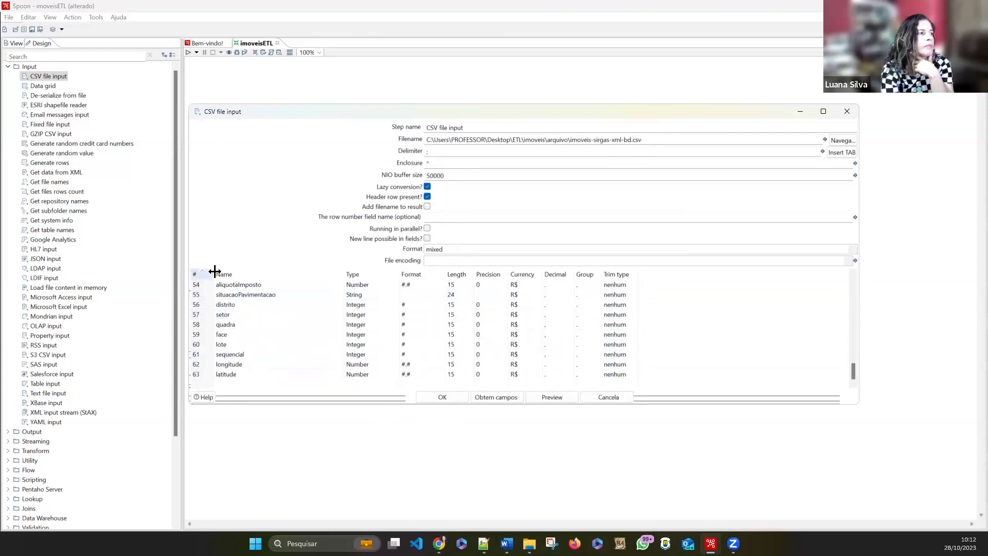
Review the types, formats and lengths of the retrieved fields from ultimaAtualizacaoCadastral through latitude.
scroll(265, 358, "up", 18)
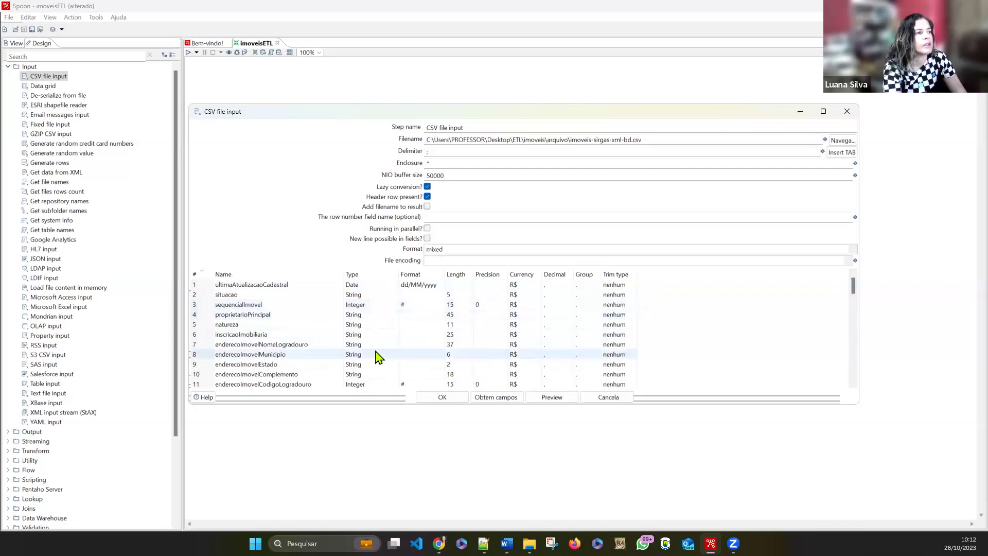
scroll(383, 360, "down", 9)
scroll(383, 355, "down", 9)
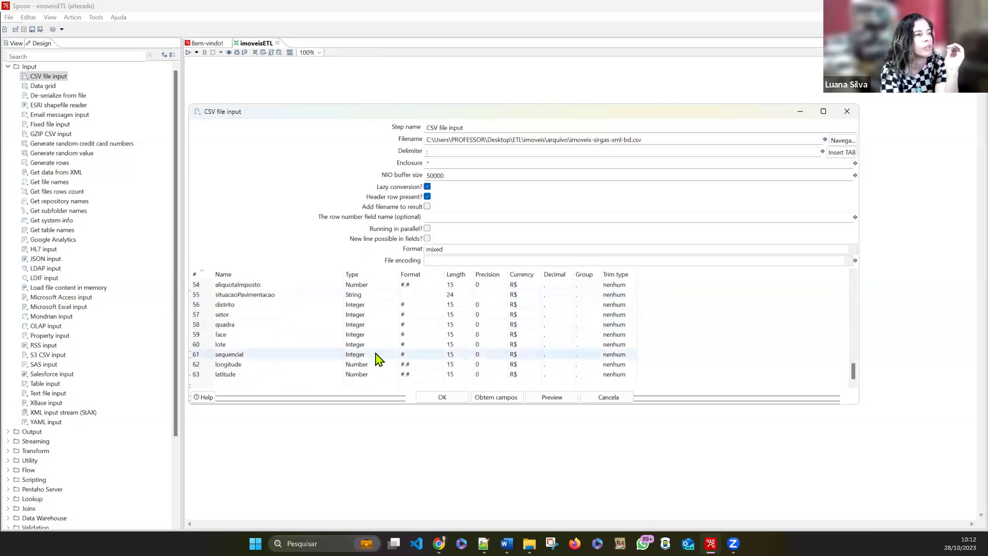
scroll(379, 359, "up", 4)
scroll(379, 359, "up", 14)
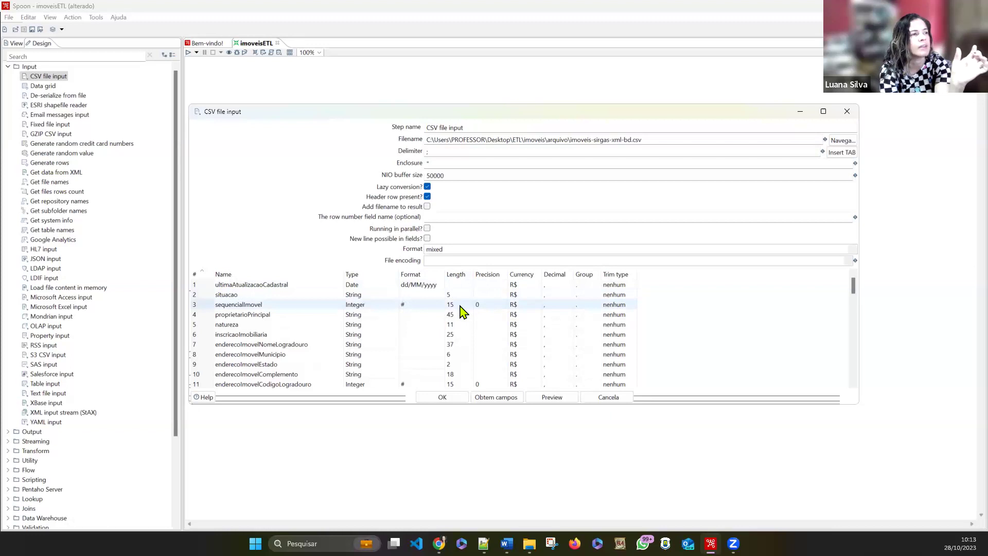
scroll(462, 324, "down", 11)
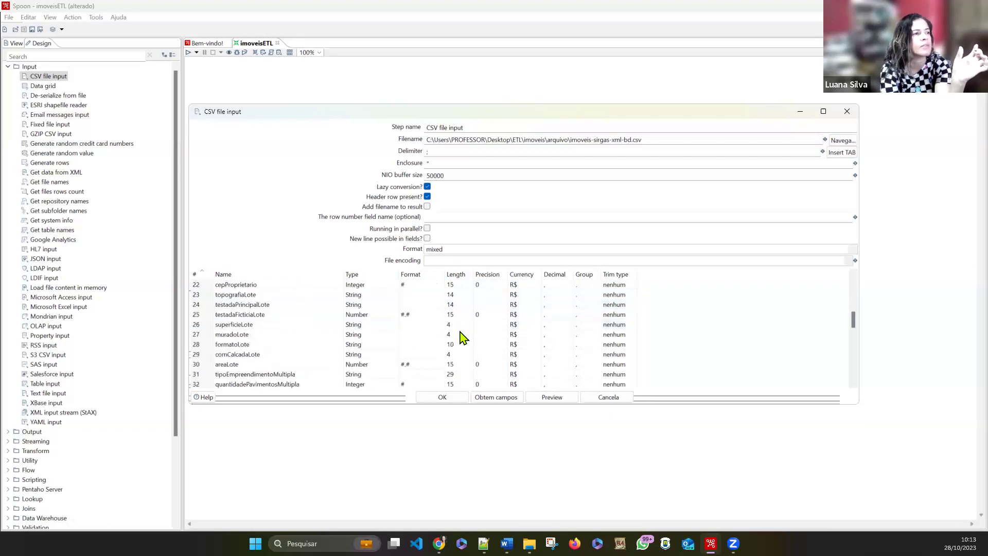
scroll(462, 337, "up", 11)
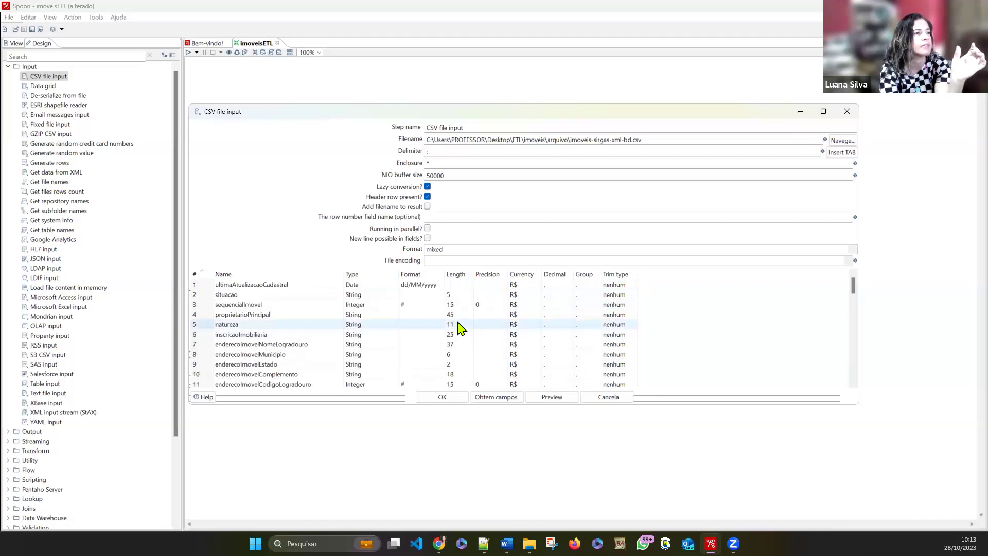
scroll(568, 331, "down", 3)
scroll(566, 330, "up", 3)
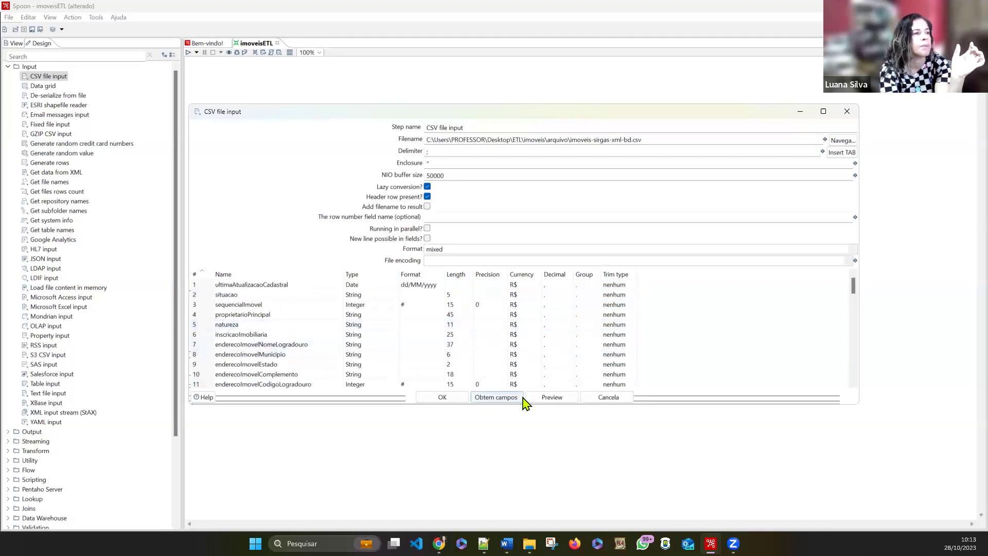
Preview 100 rows of the CSV file input step.
left_click(551, 398)
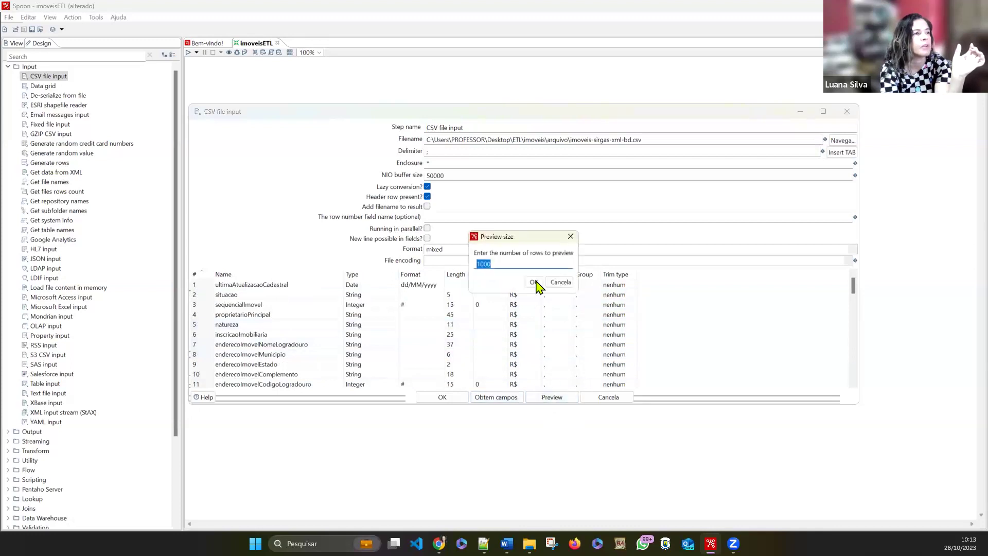
left_click(510, 265)
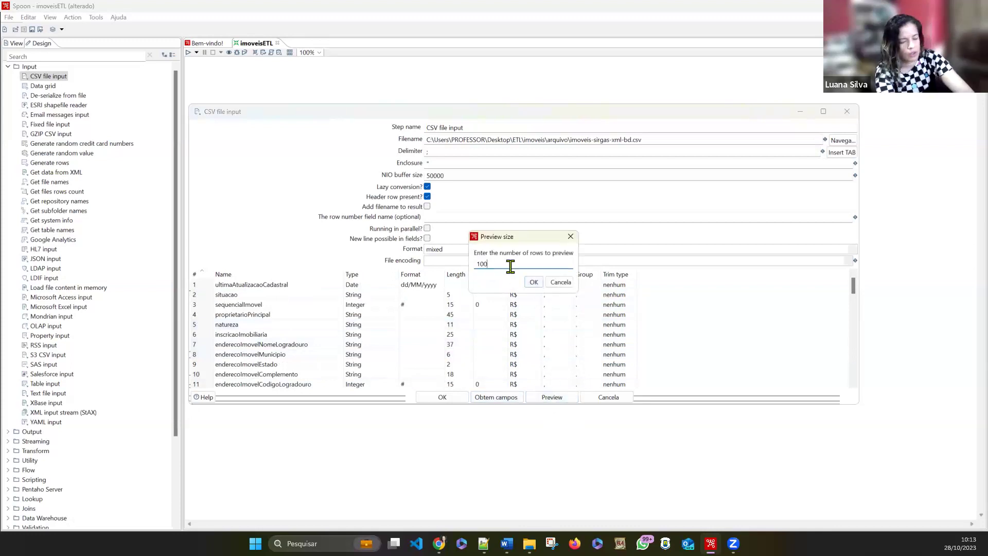
left_click(533, 282)
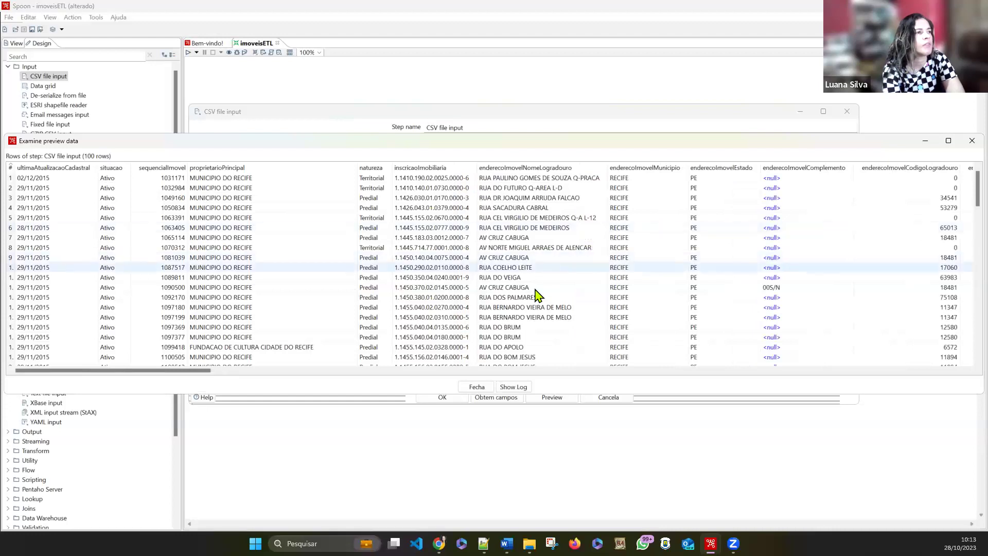
left_click_drag(175, 370, 49, 378)
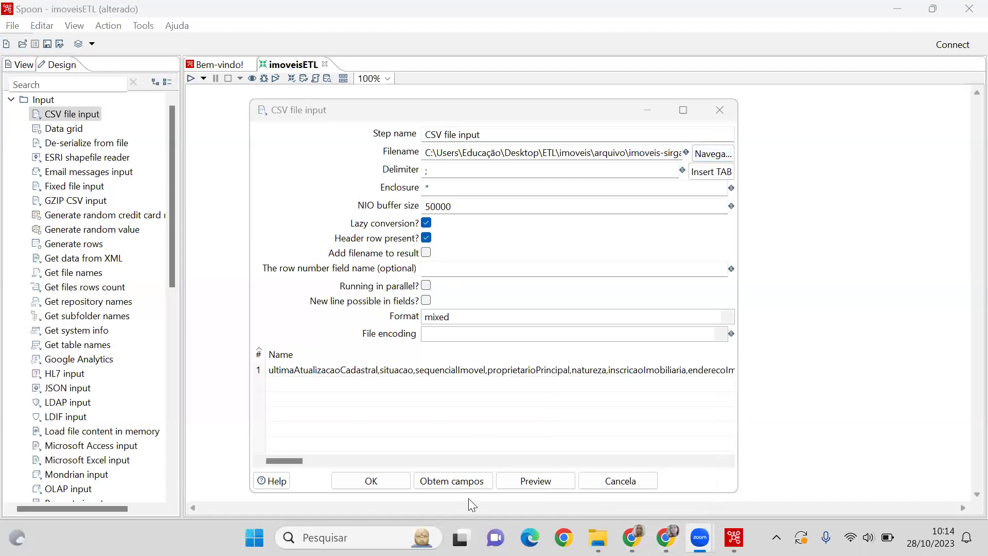
Try to get the fields again with the semicolon delimiter, sampling 100 lines without the sample summary.
left_click(465, 485)
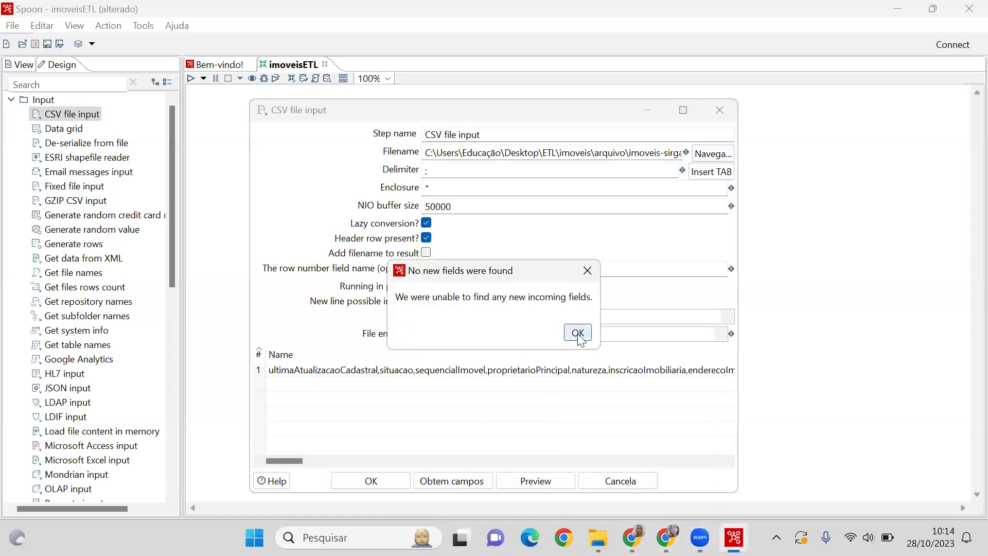
key("Return")
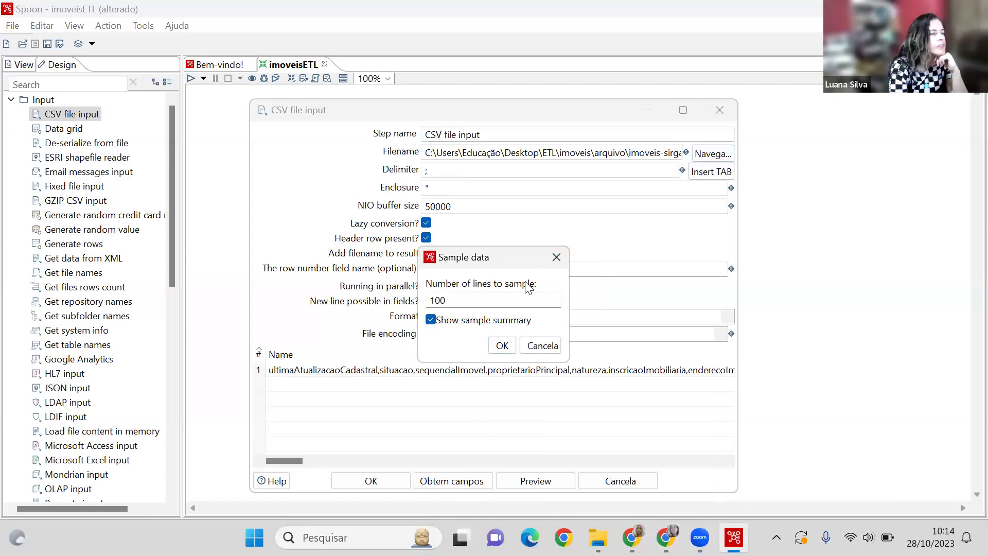
left_click(405, 319)
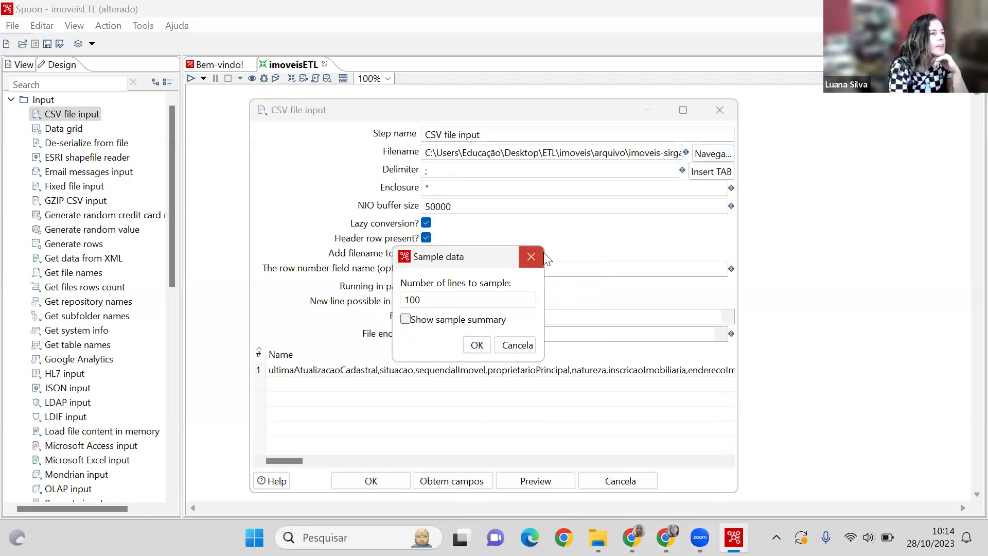
left_click(477, 345)
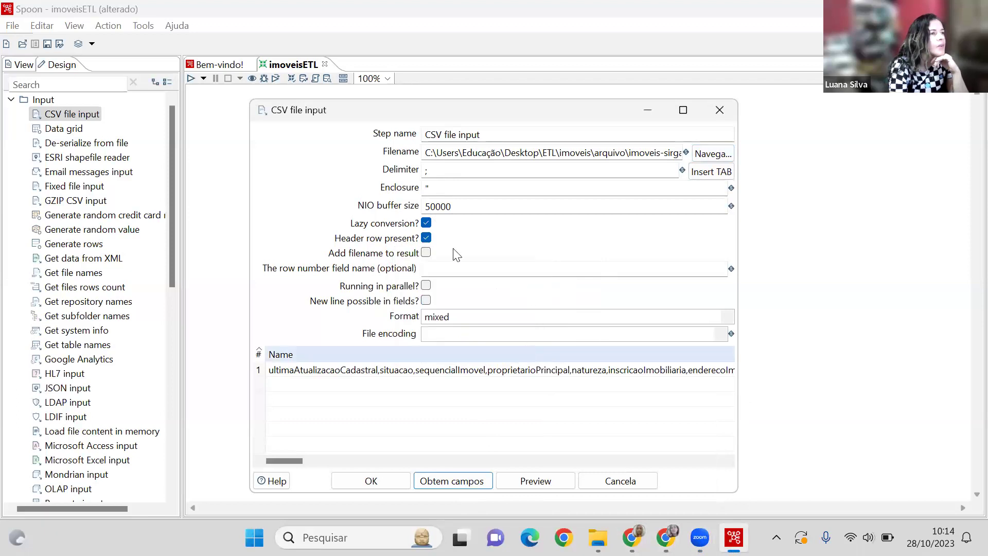
Set the delimiter to a comma, then clear and add all fields using a 100-line sample.
left_click(450, 170)
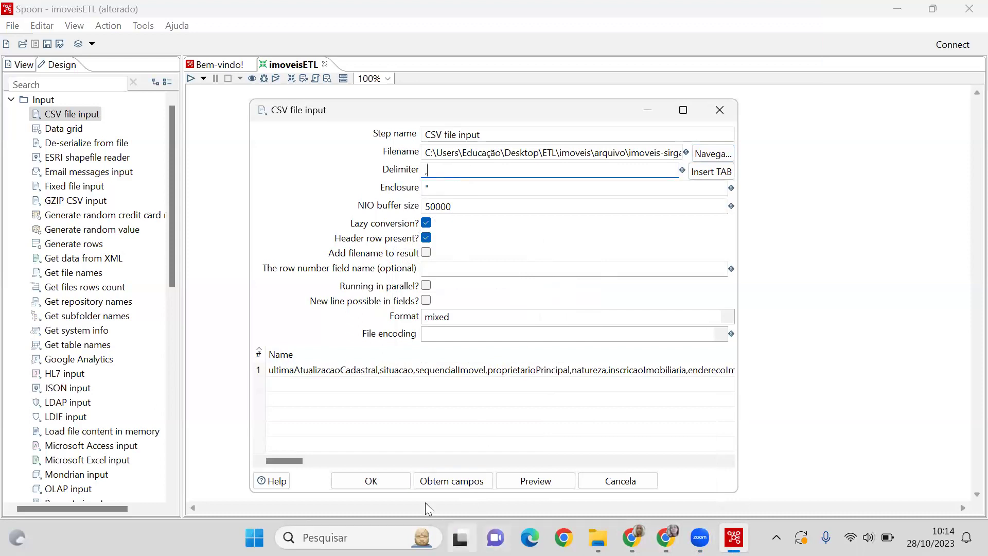
left_click(440, 482)
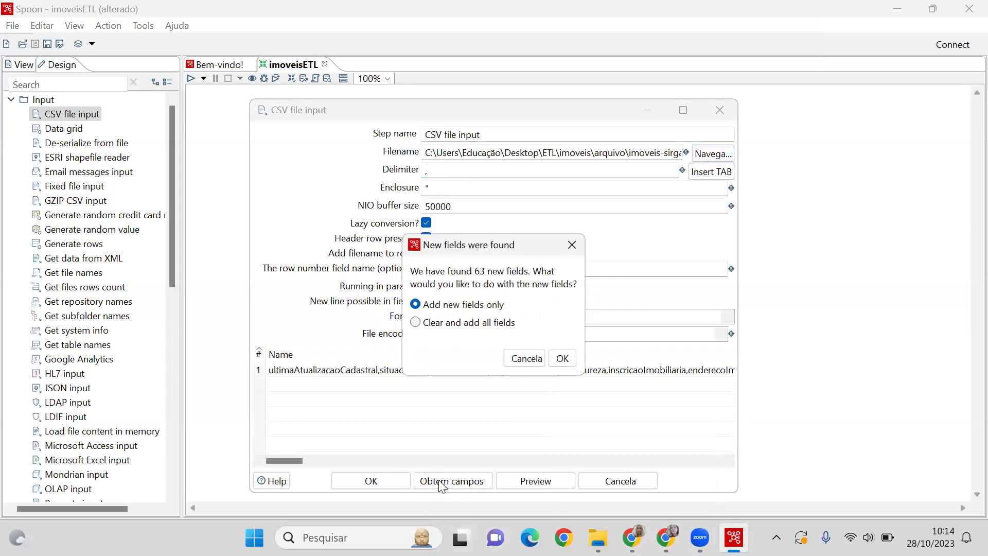
left_click(415, 323)
left_click(561, 358)
left_click(502, 346)
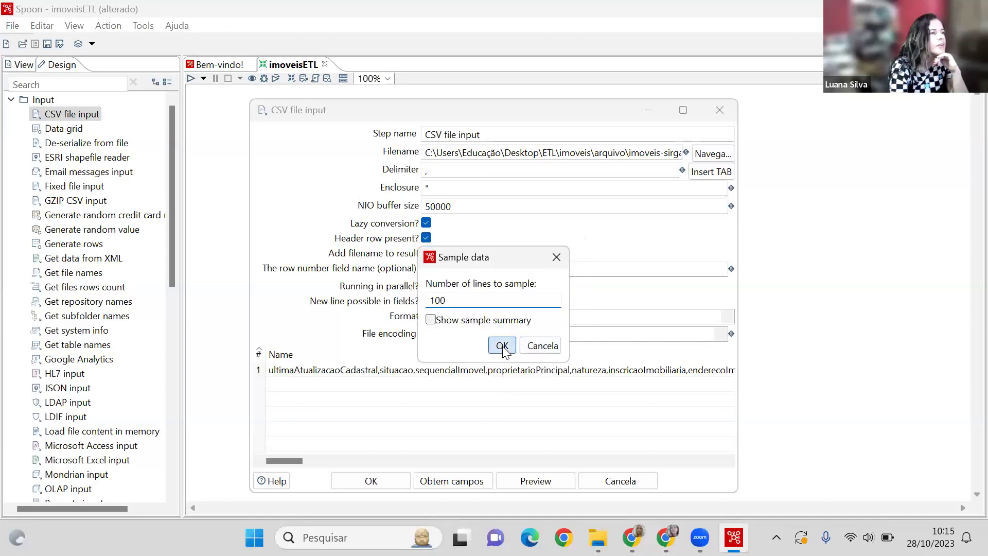
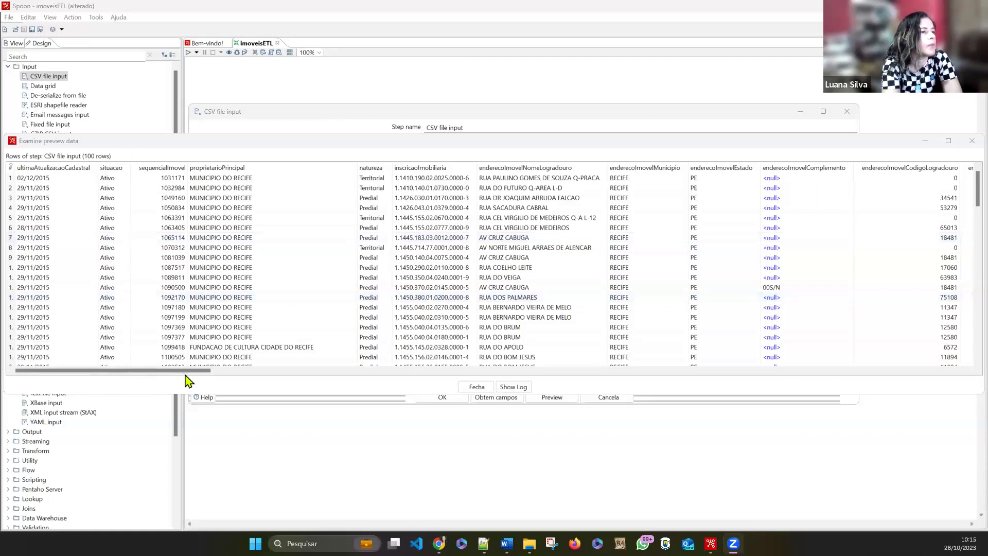
Examine the previewed rows across the address and lot columns, checking the accented text in comCalcadaLote and muradoLote.
scroll(186, 375, "right", 5)
scroll(262, 382, "right", 3)
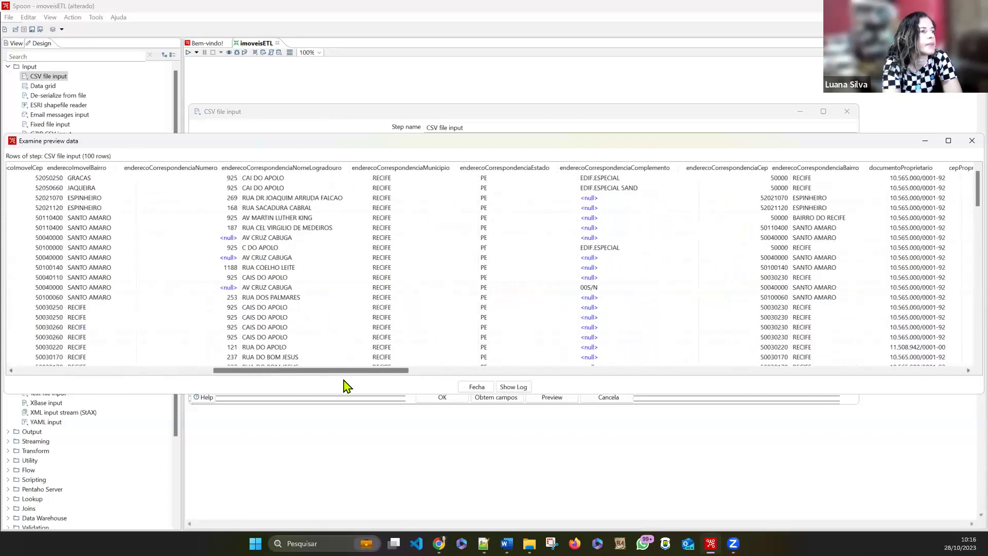
scroll(346, 386, "right", 5)
scroll(451, 386, "right", 2)
left_click(612, 217)
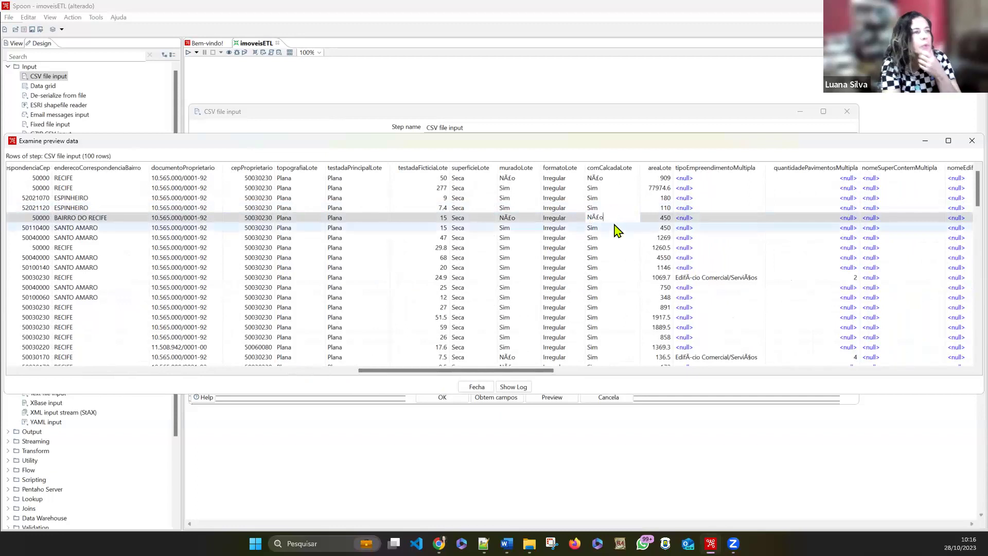
left_click(512, 218)
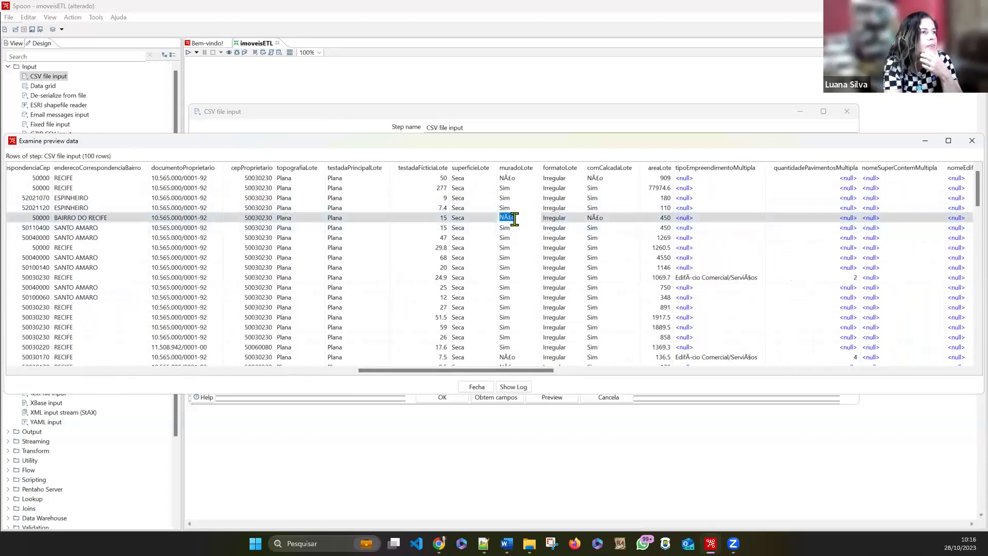
Check the accented text in the tipoEmpreendimentoMultipla and muradoLote columns of the preview, and close the preview.
left_click_drag(468, 374, 422, 380)
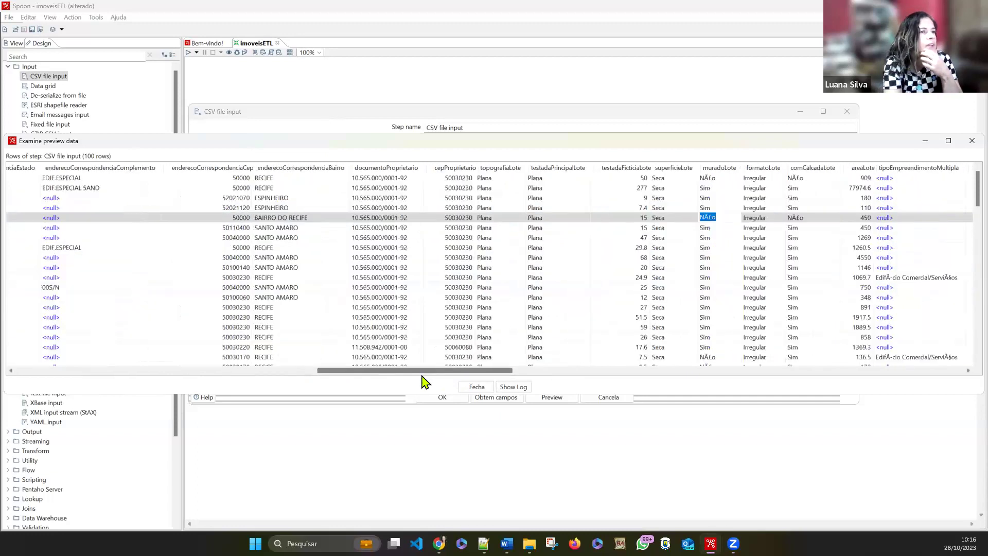
left_click(941, 277)
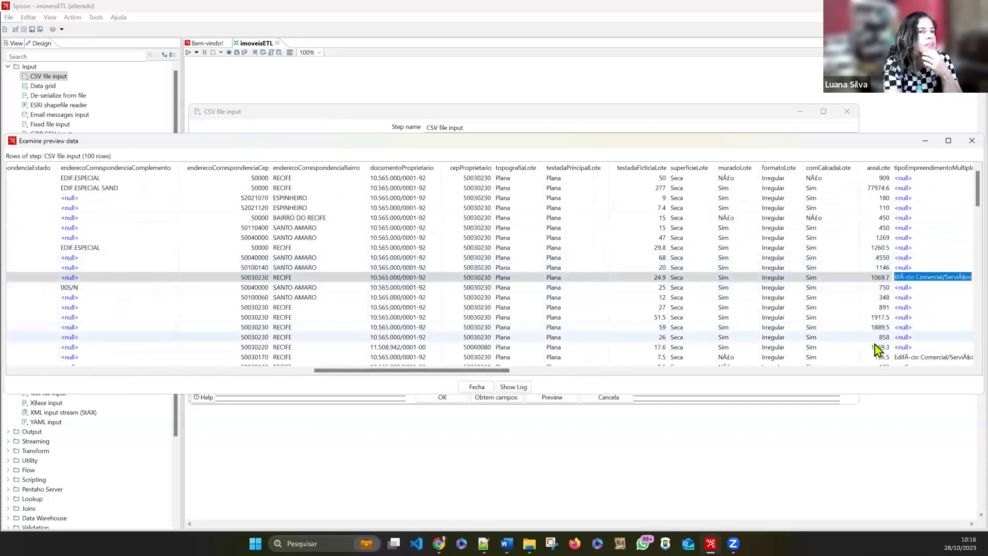
left_click(949, 356)
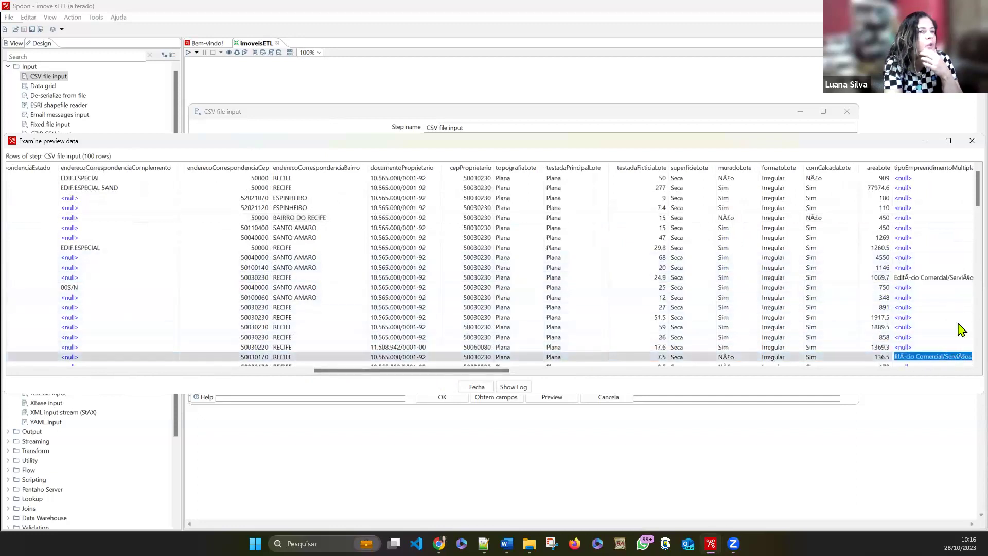
left_click(727, 222)
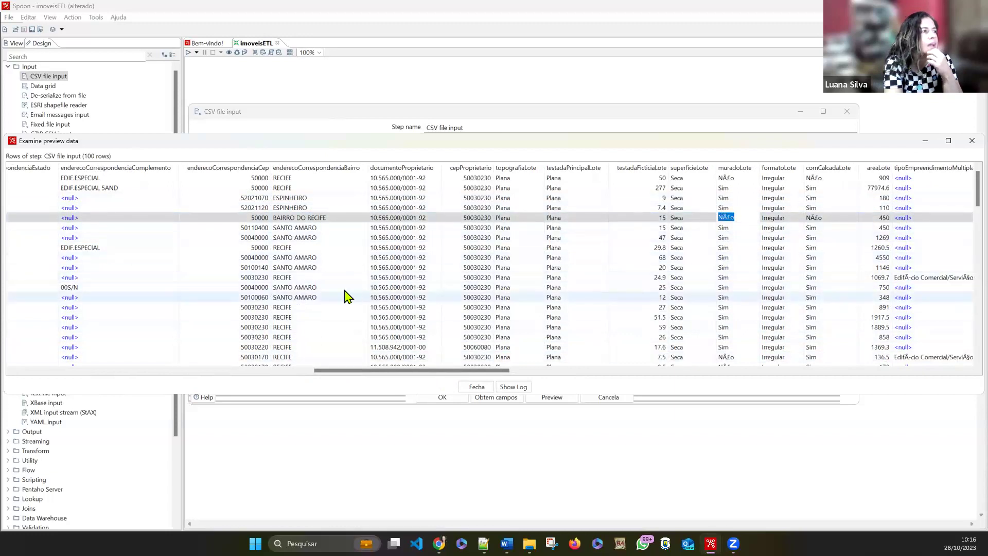
left_click(375, 364)
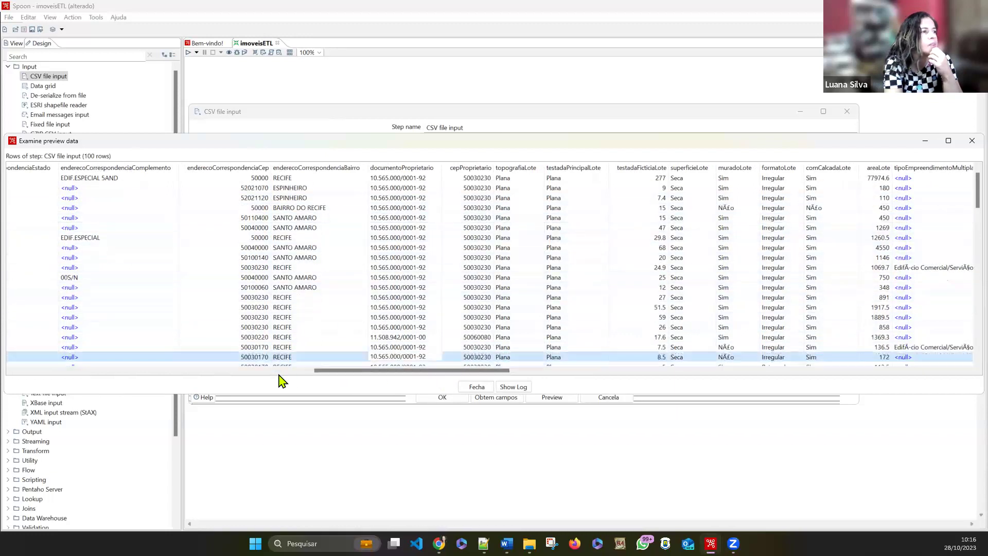
left_click(304, 370)
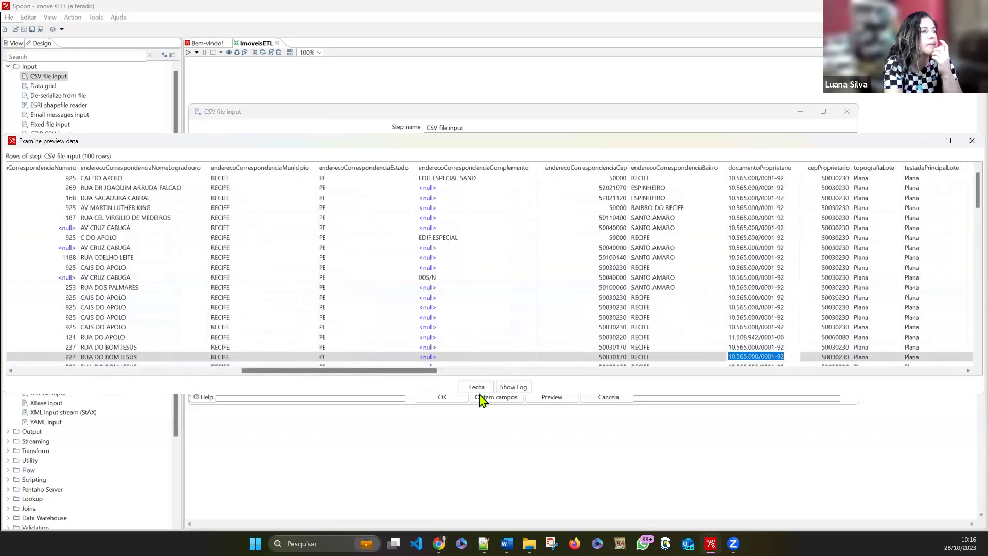
left_click(478, 388)
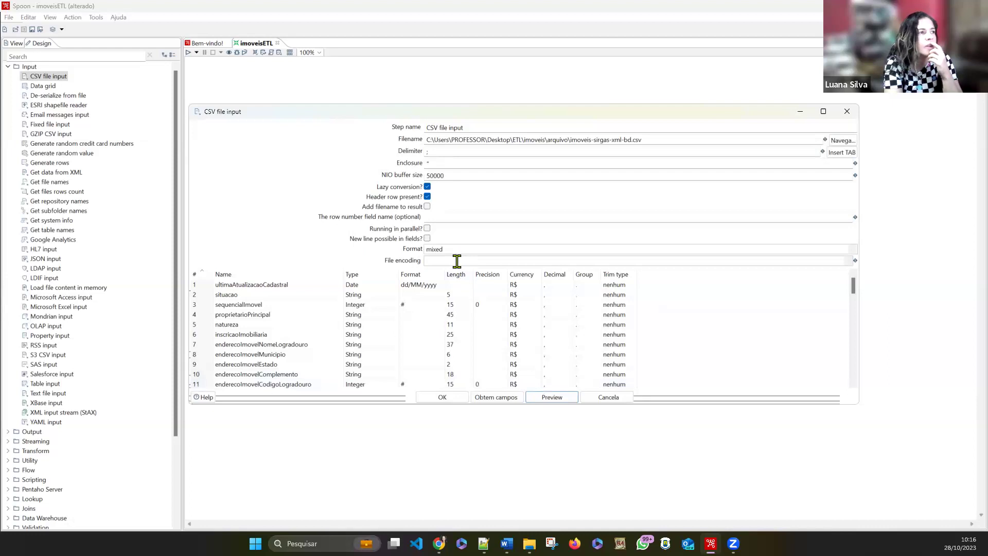
left_click(458, 258)
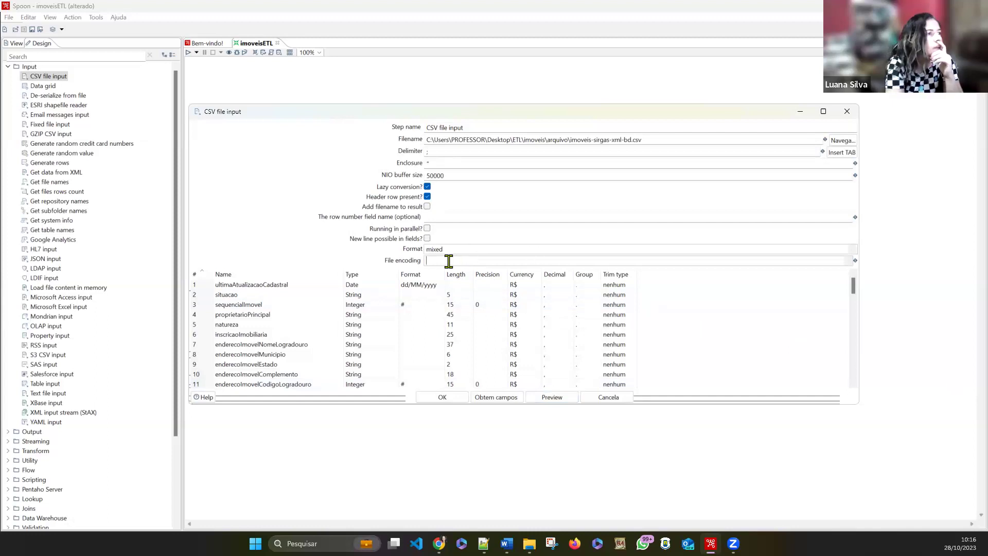
left_click(453, 246)
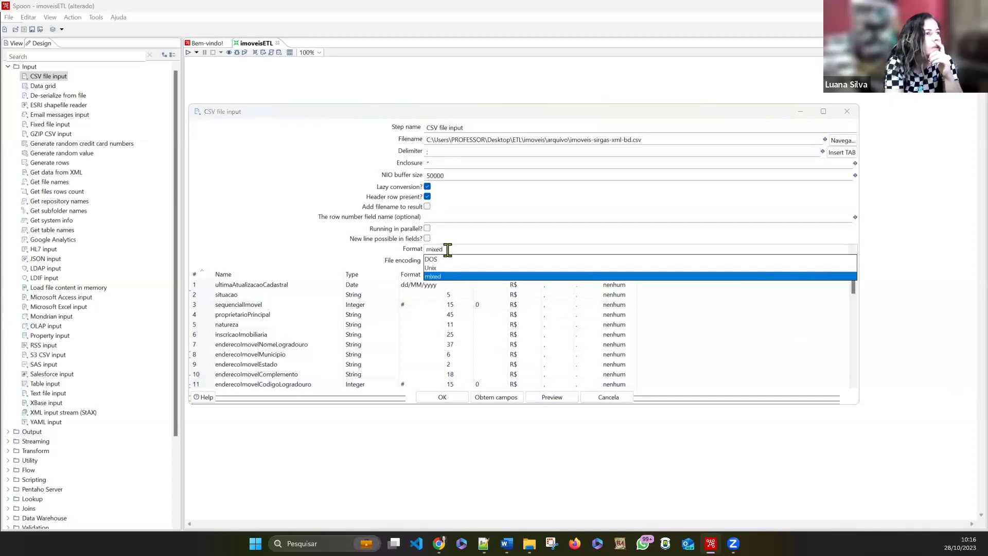
left_click(445, 246)
left_click(498, 260)
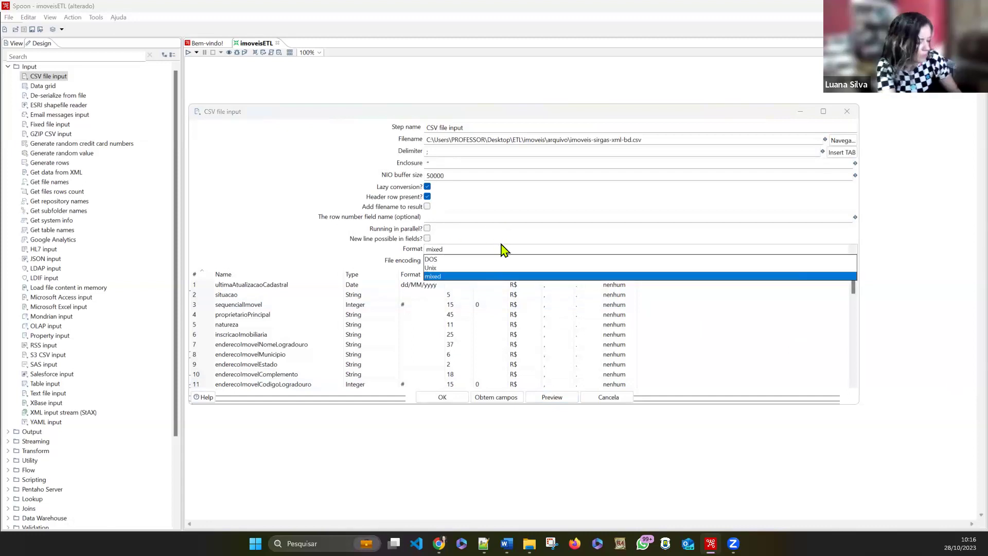
left_click(492, 271)
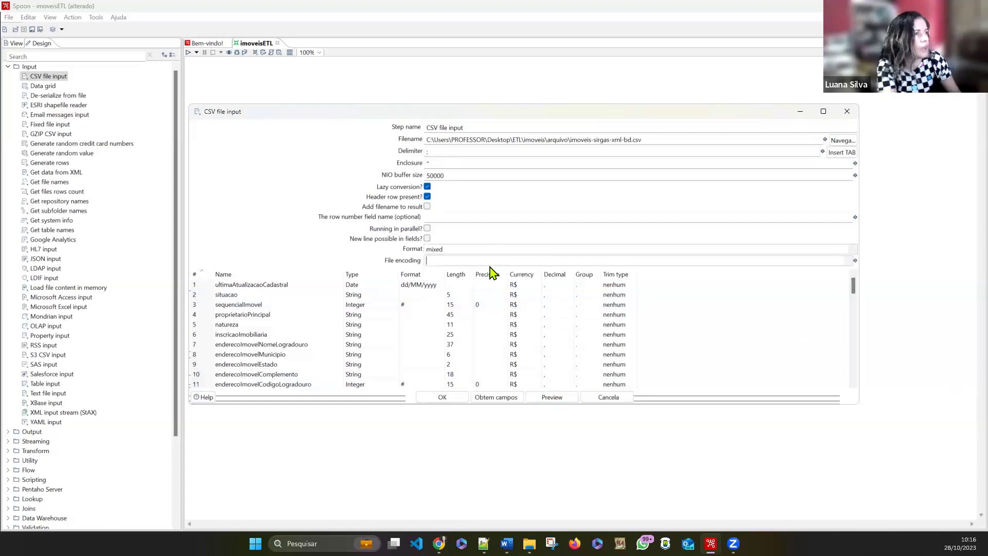
Set the CSV input's file encoding to ISO-8859-9.
left_click(854, 261)
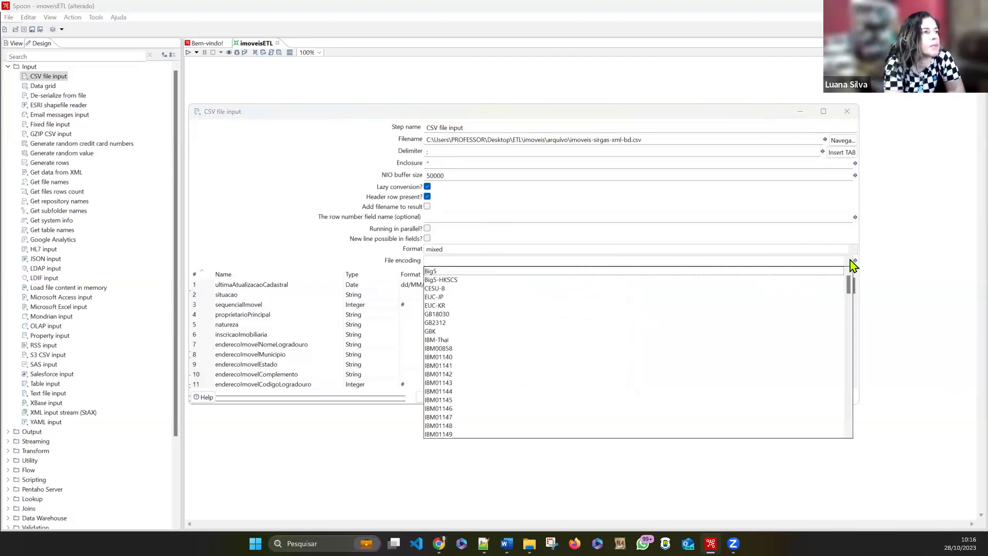
scroll(449, 380, "down", 15)
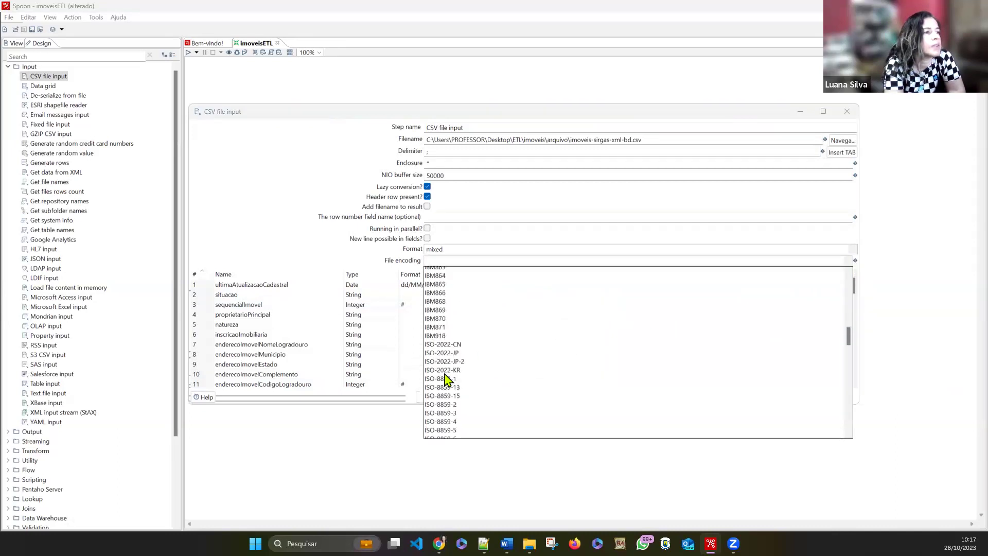
scroll(447, 380, "down", 5)
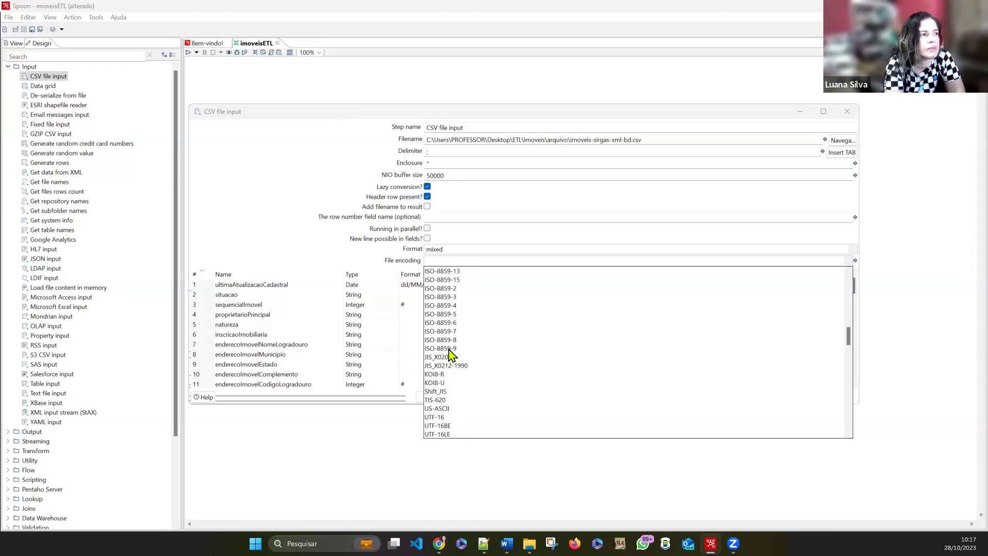
left_click(449, 349)
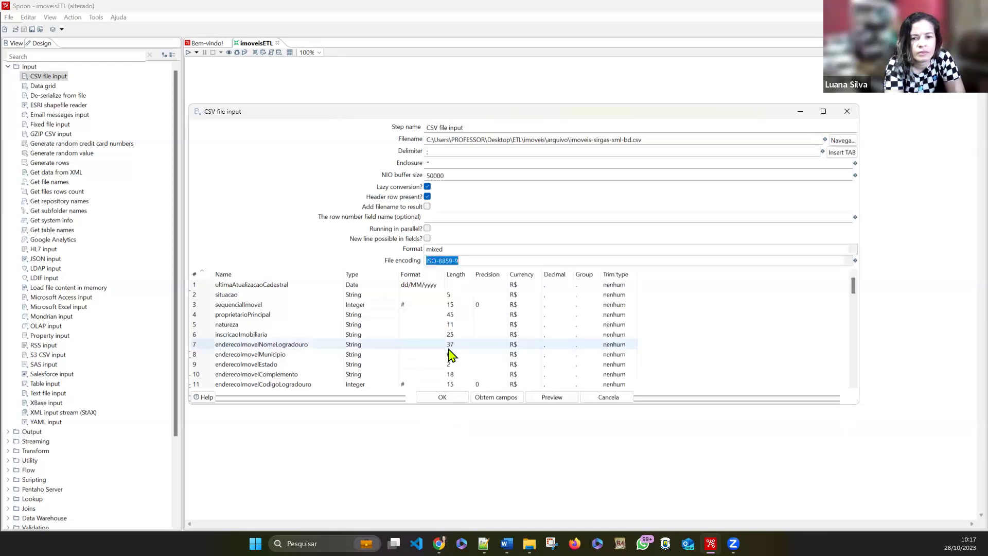
Preview 1000 rows with the chosen encoding, check the accented text in the comCalcadaLote column, and close the preview.
left_click(552, 400)
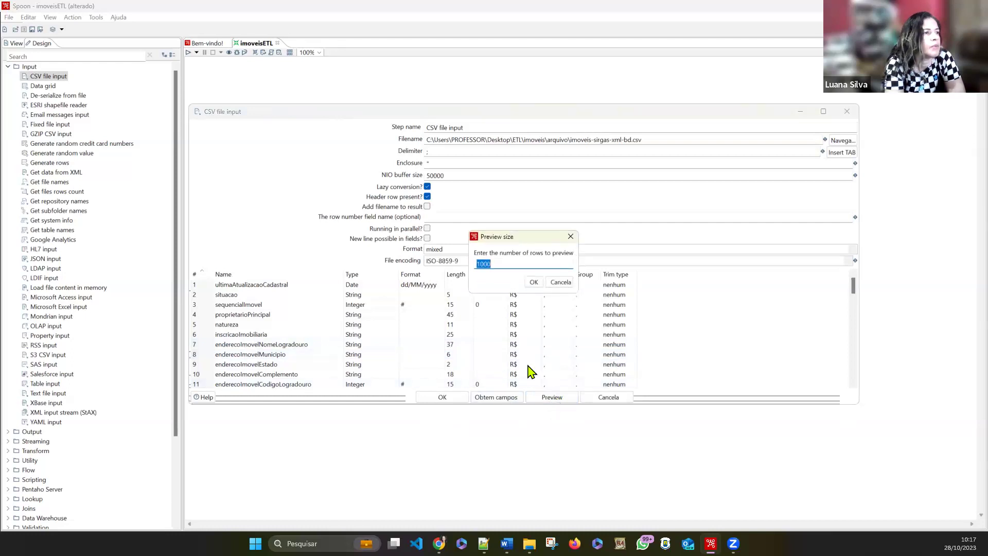
left_click(534, 282)
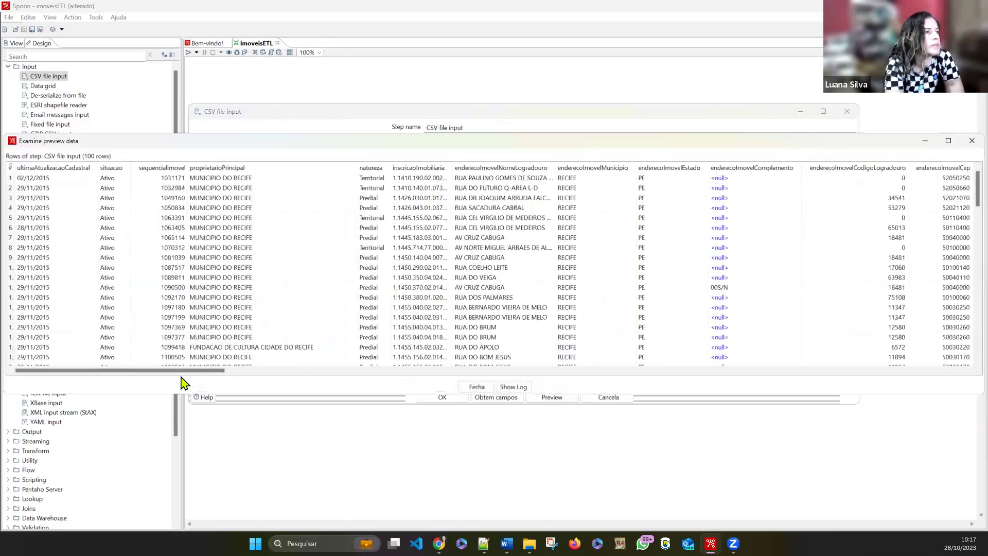
left_click(234, 370)
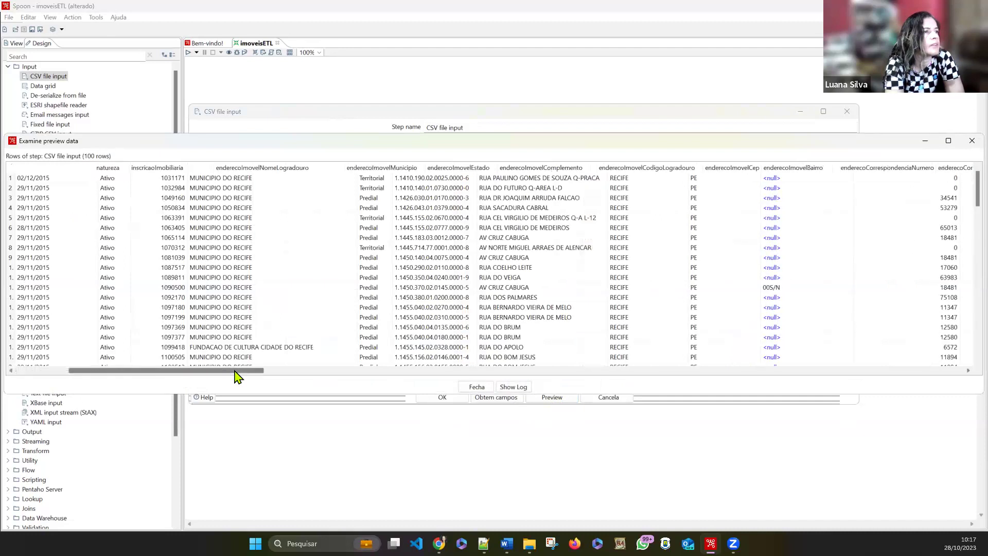
left_click_drag(221, 370, 519, 370)
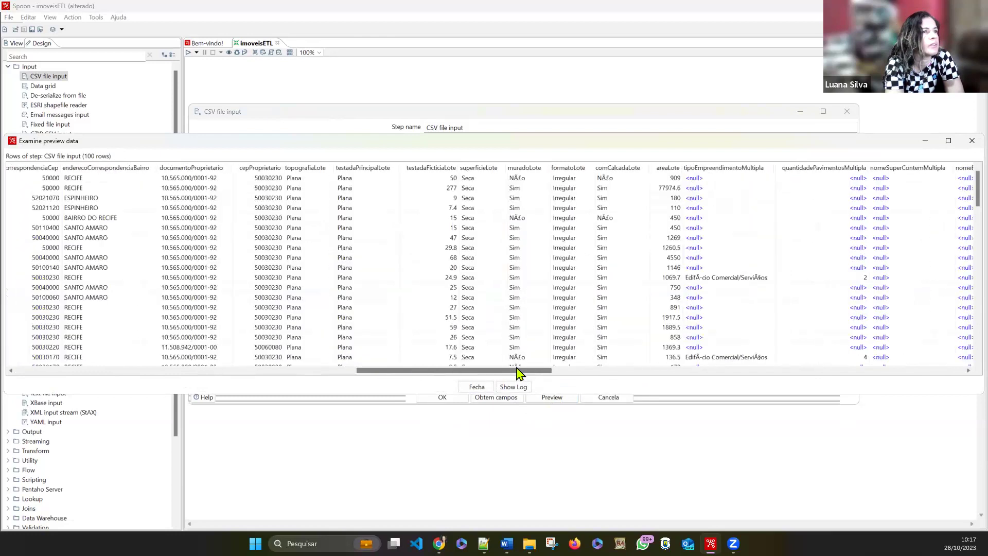
left_click(569, 217)
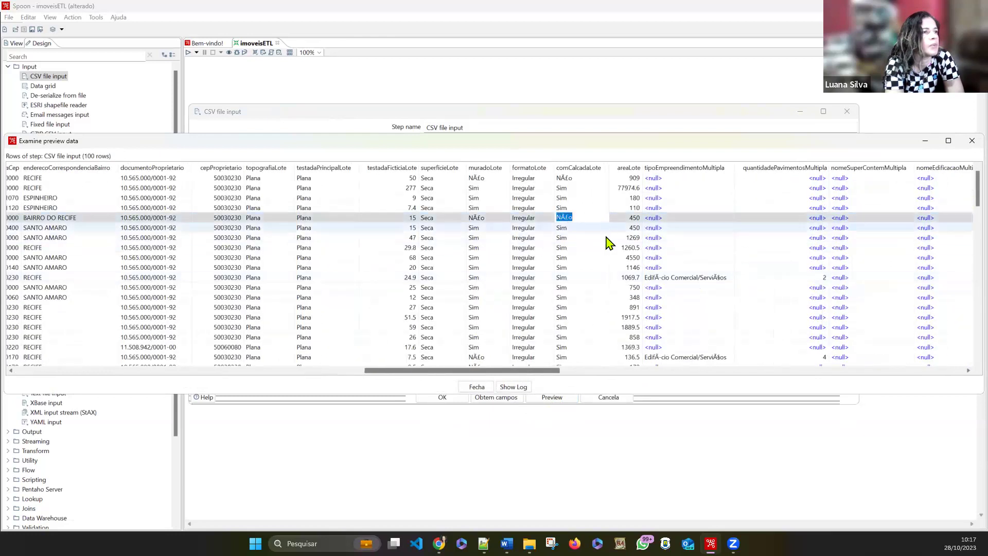
left_click(476, 387)
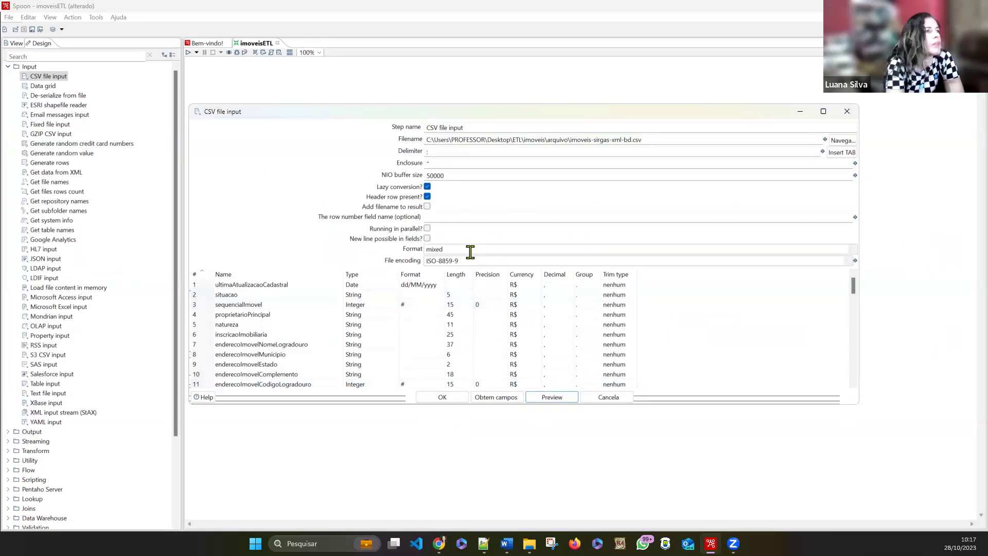
Set the file encoding to UTF-8 and get the fields again with a 100-line sample.
left_click(474, 249)
left_click(864, 256)
left_click(854, 260)
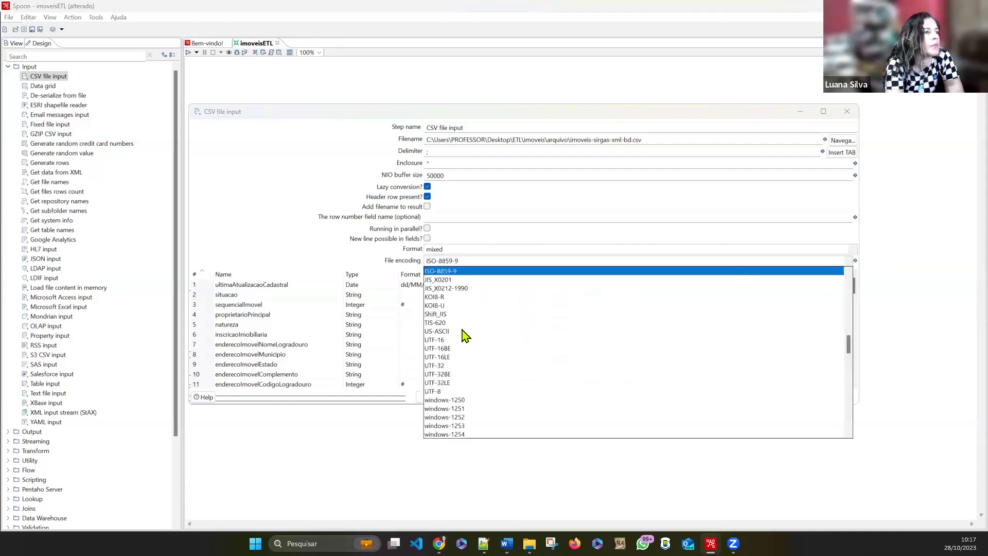
left_click(445, 391)
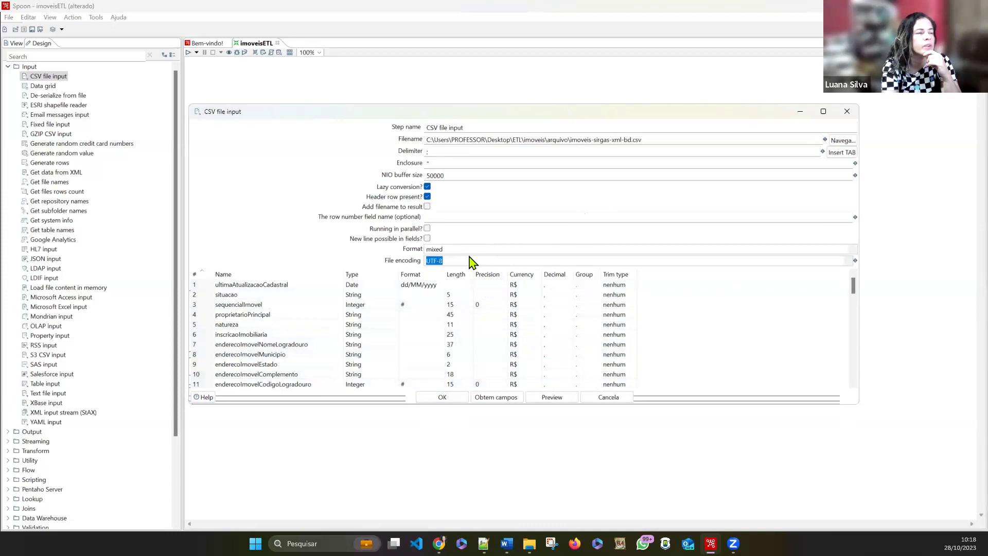
left_click(498, 401)
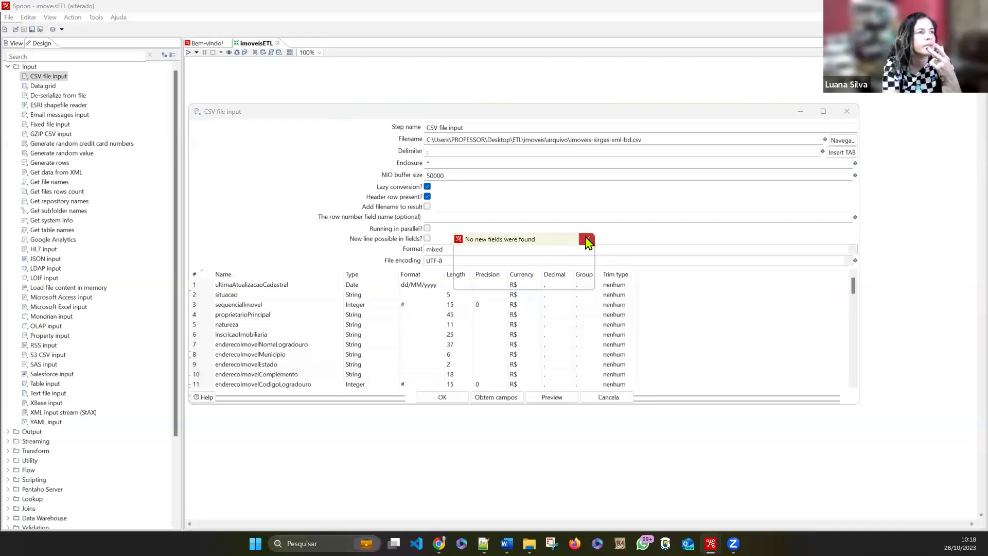
left_click(580, 279)
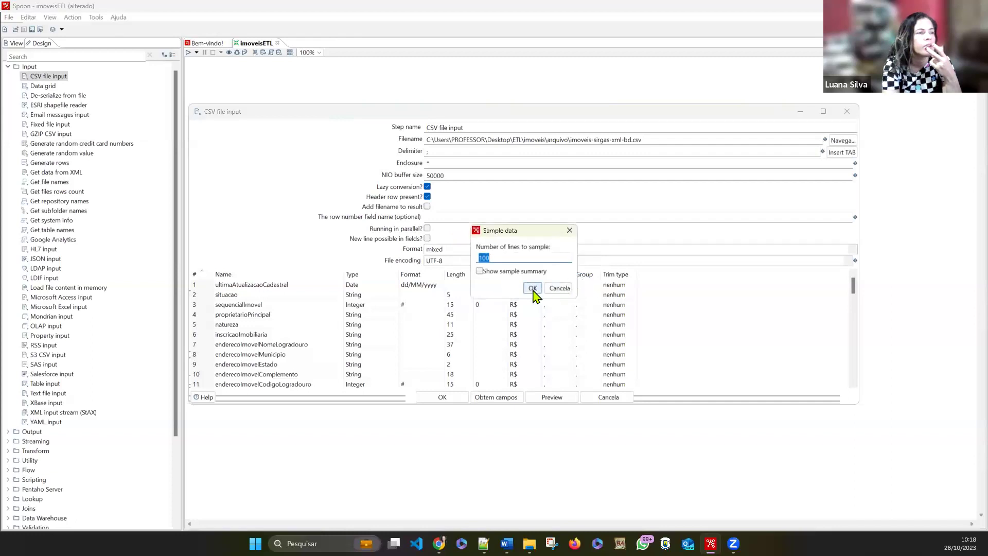
left_click(533, 288)
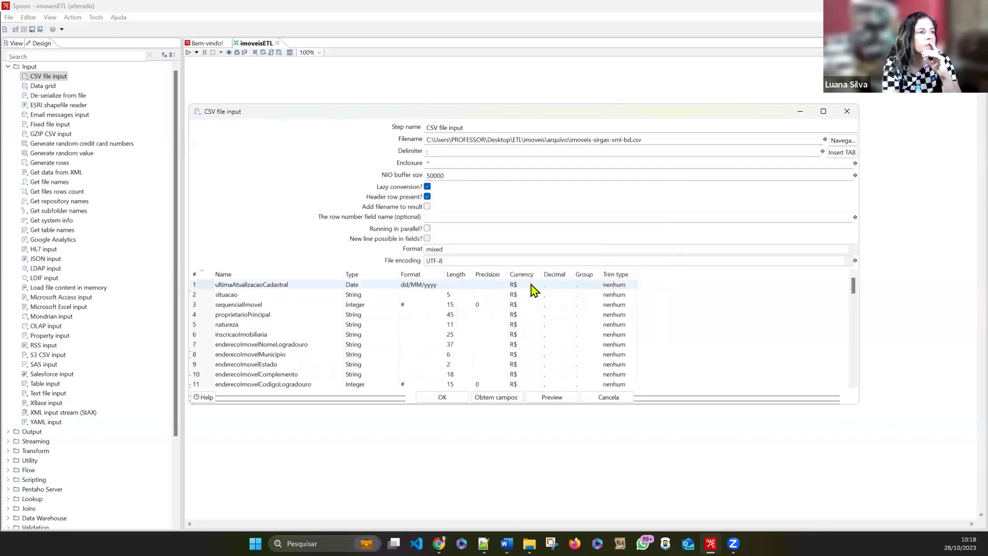
Preview the rows again, check the accented text in the tipoConstrucaoSimples column, and close the preview.
left_click(552, 402)
left_click(525, 278)
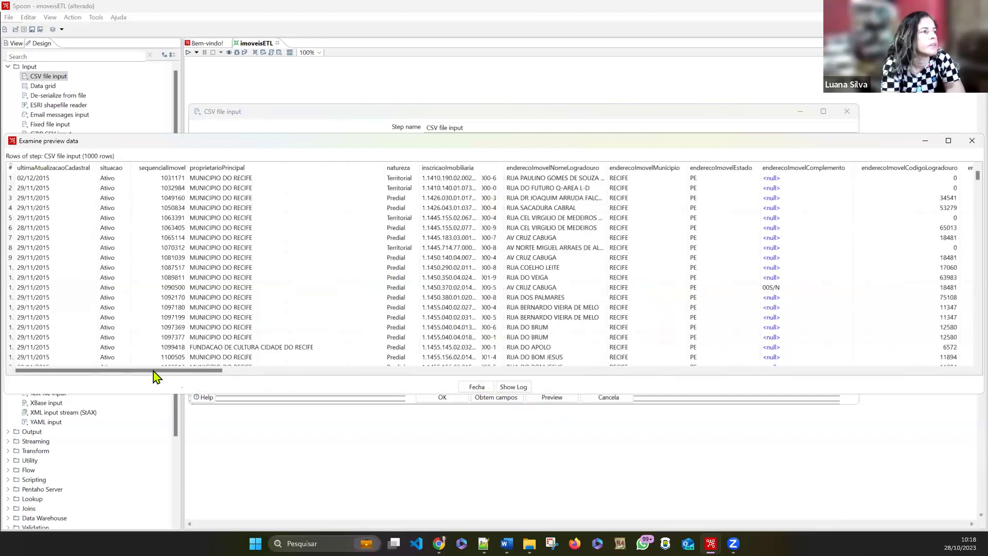
left_click_drag(157, 369, 793, 370)
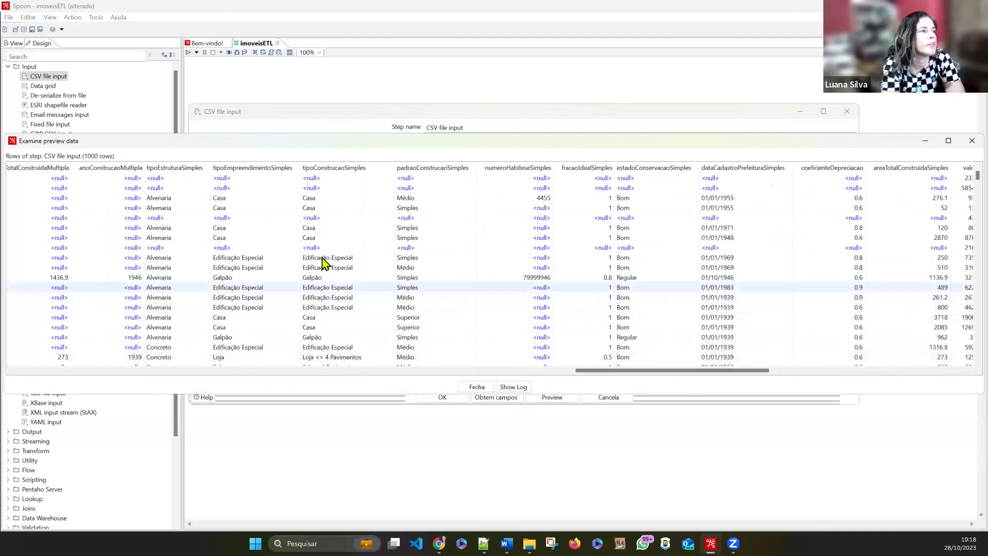
left_click(326, 257)
left_click(332, 268)
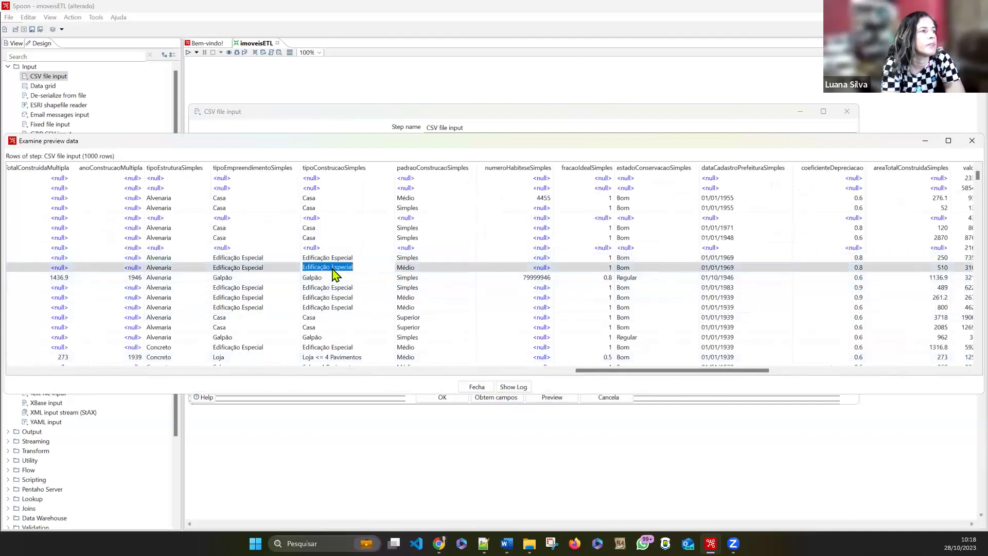
left_click(324, 278)
left_click(326, 287)
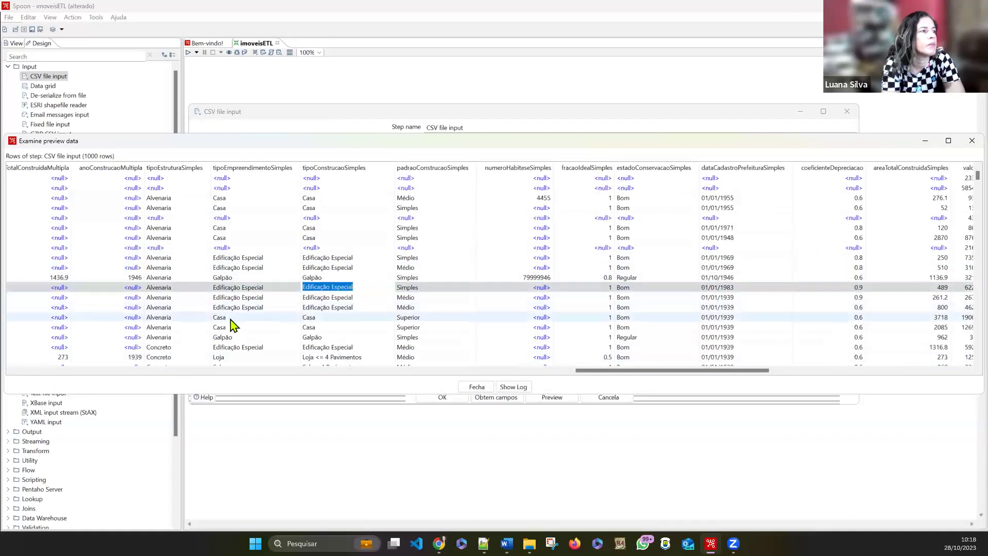
left_click_drag(613, 369, 70, 377)
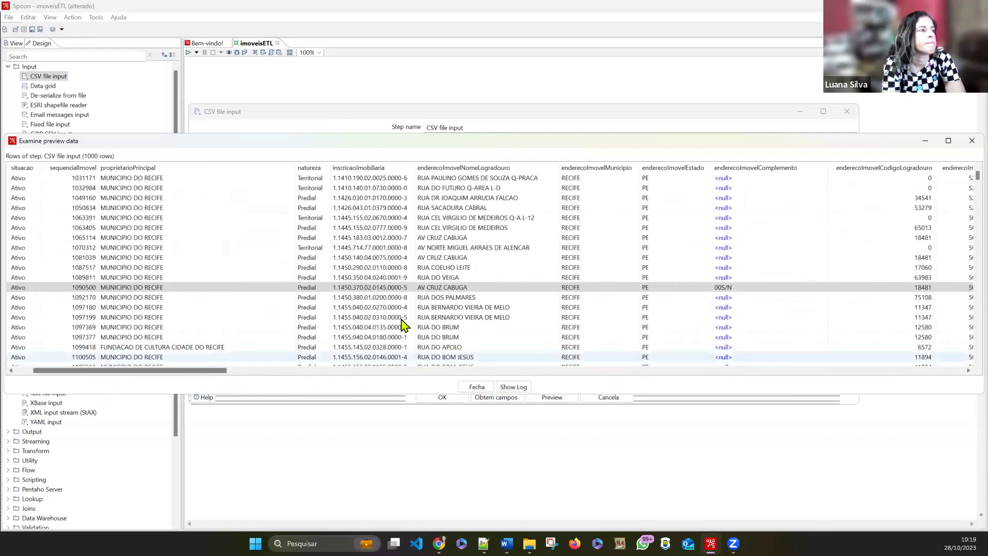
left_click(477, 387)
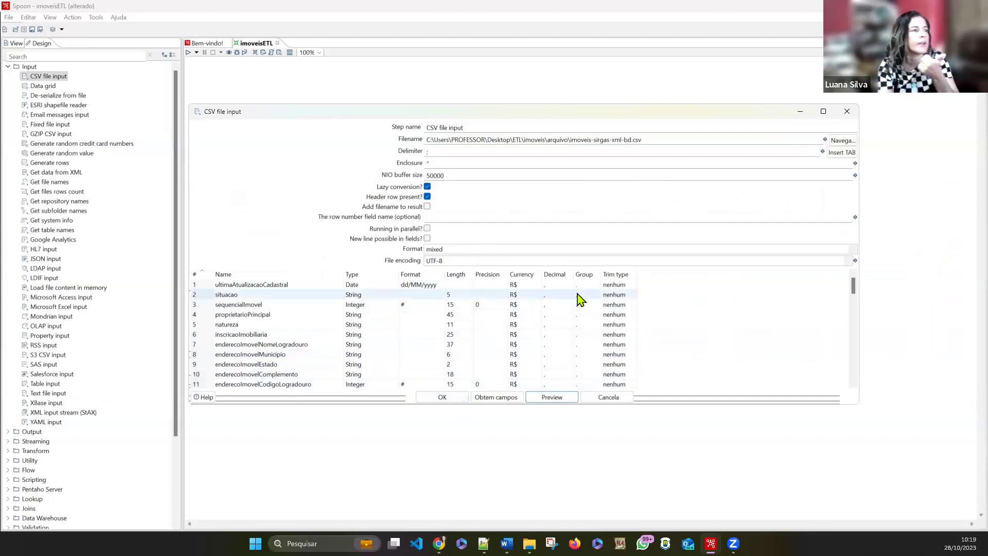
Confirm the CSV file input settings and reposition the step slightly lower on the canvas.
left_click(442, 397)
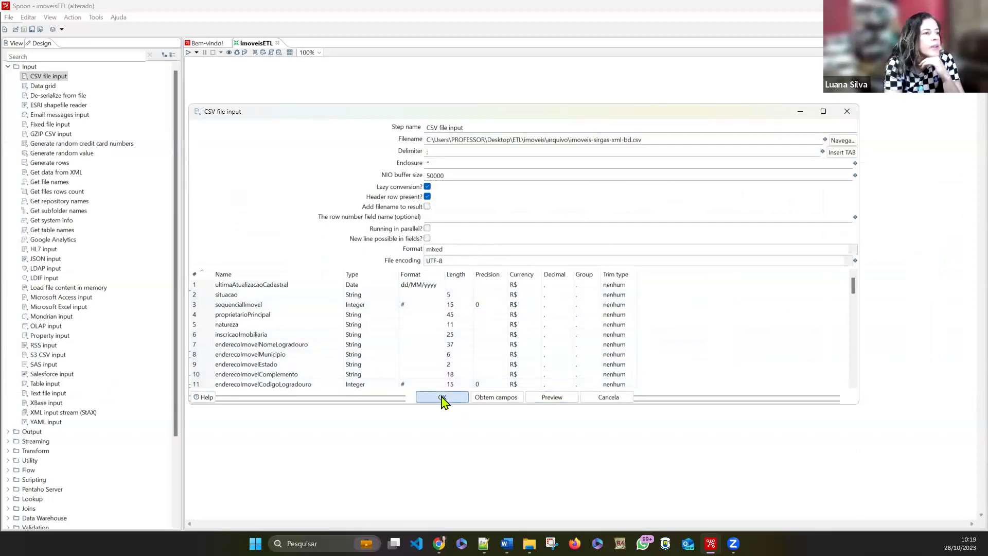
left_click_drag(255, 113, 259, 137)
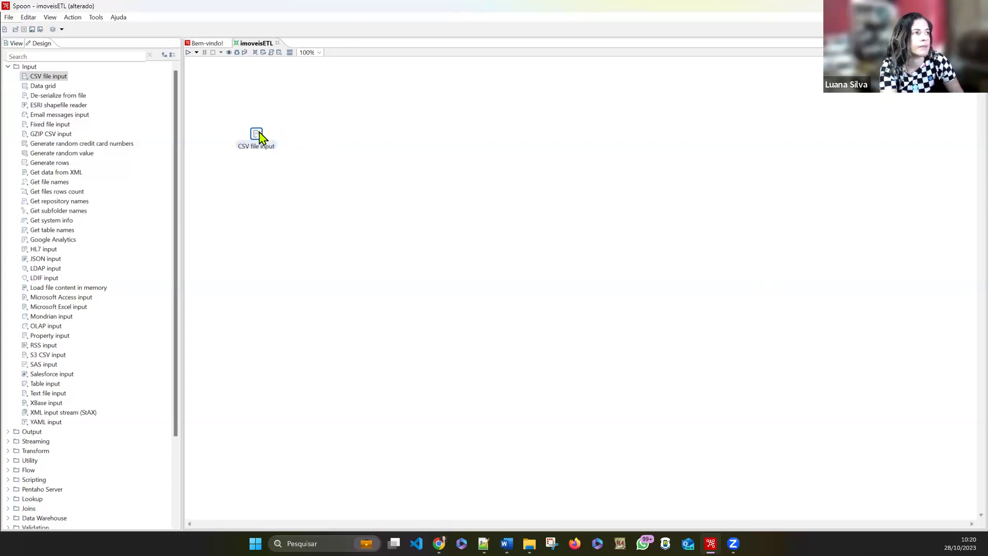
Add a String operations transform step linked from the CSV file input and align it beside that step.
left_click(8, 66)
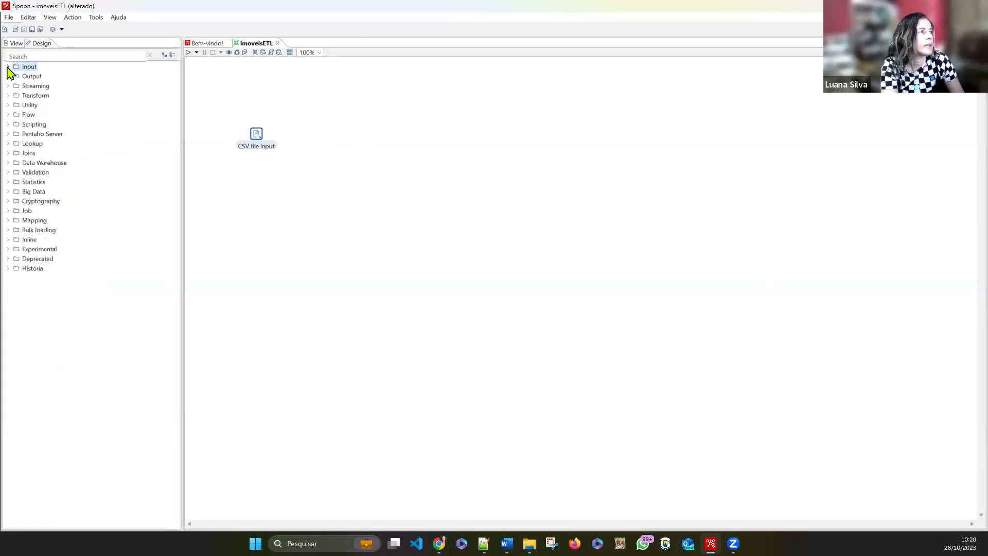
left_click(7, 96)
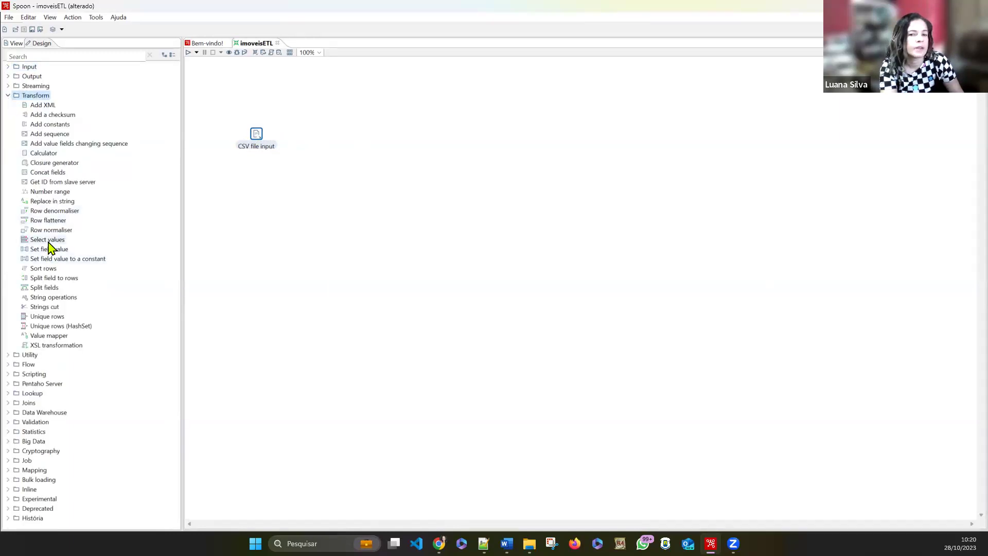
left_click(54, 298)
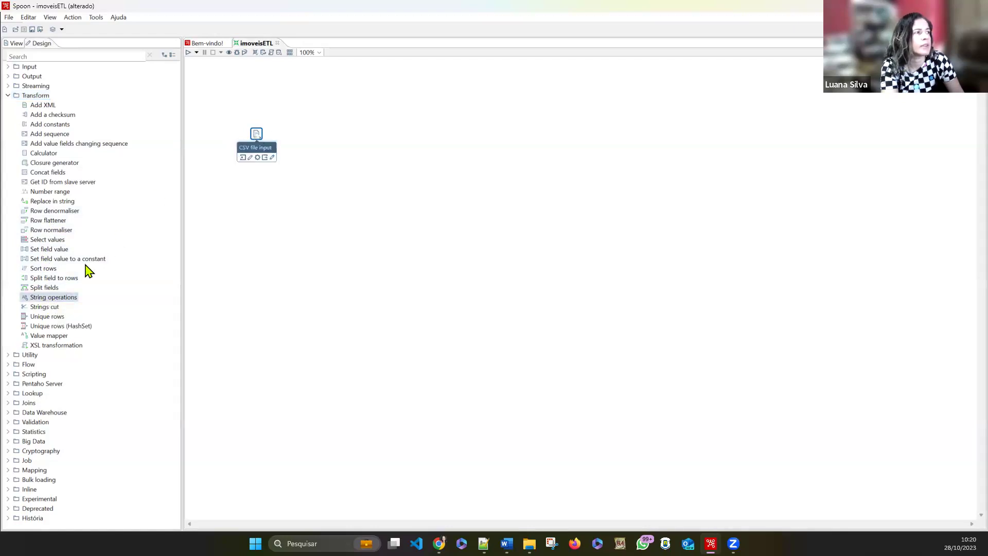
double_click(46, 297)
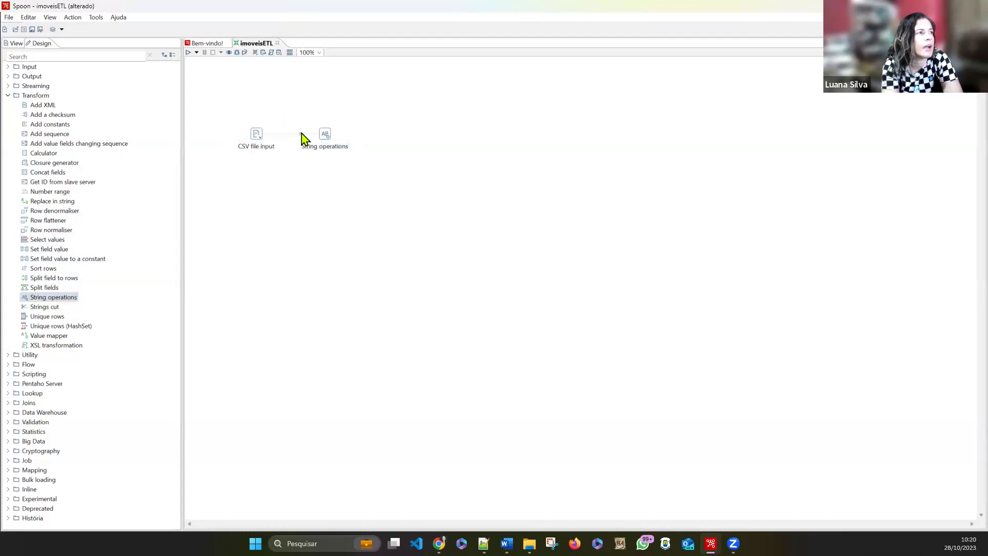
left_click(329, 140)
left_click_drag(328, 135, 332, 135)
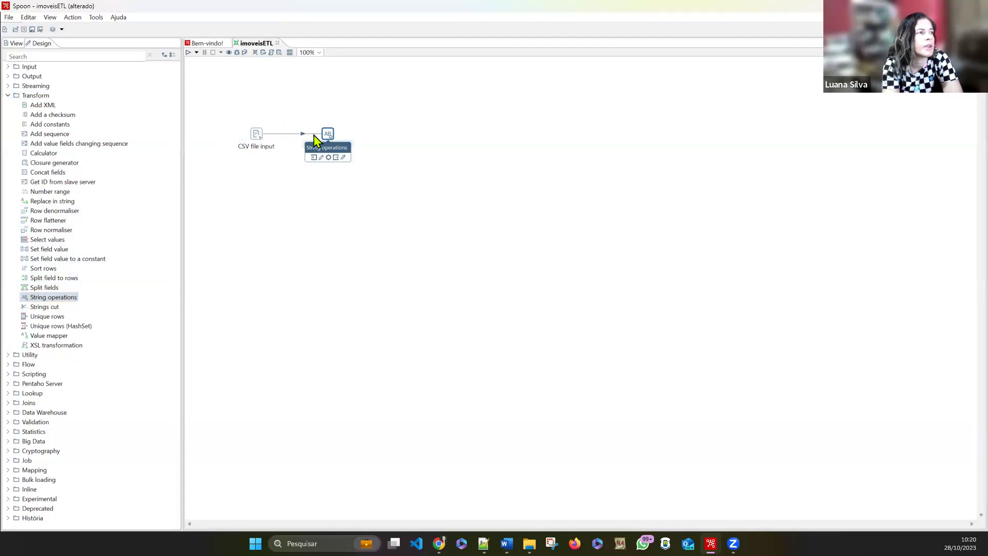
left_click(389, 134)
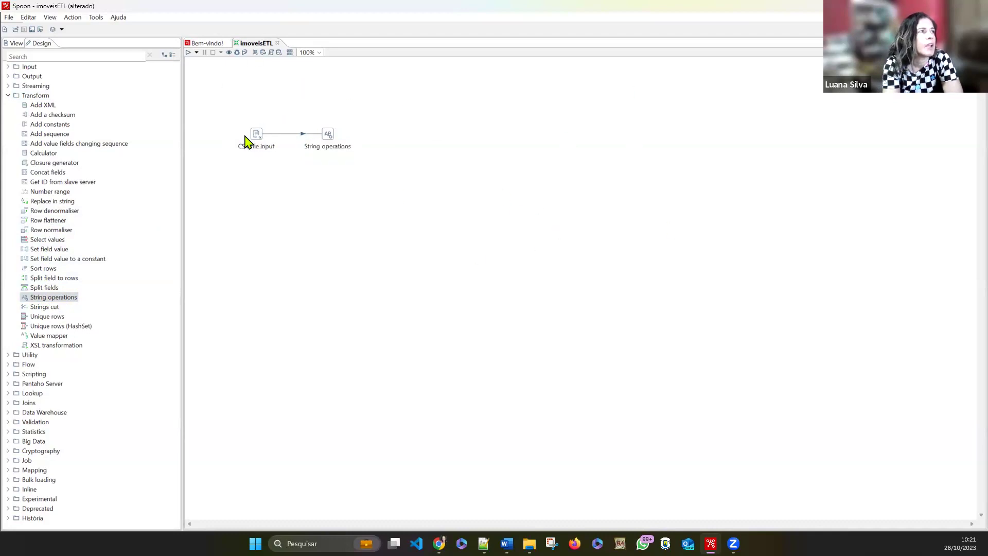
Delete the String operations step from the canvas.
mouse_move(257, 140)
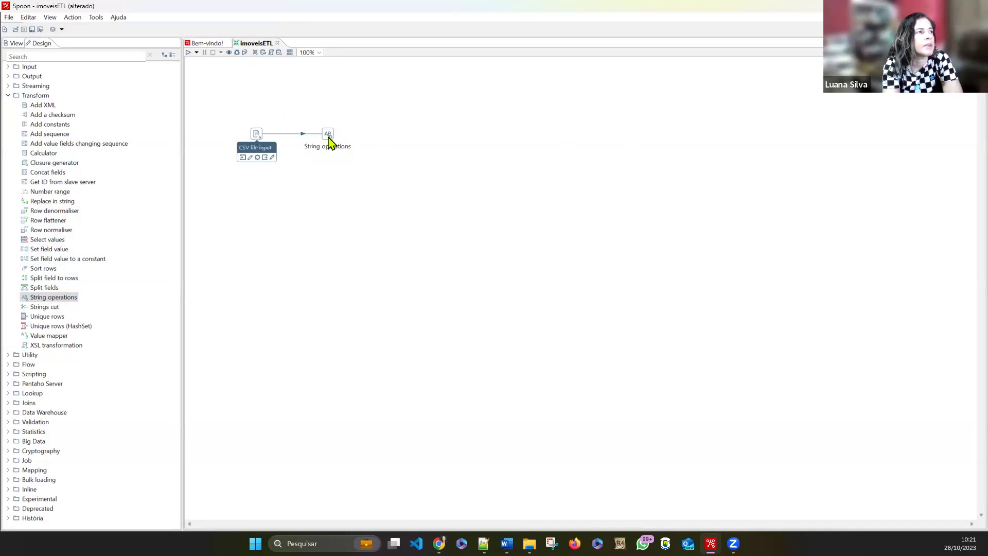
mouse_move(331, 141)
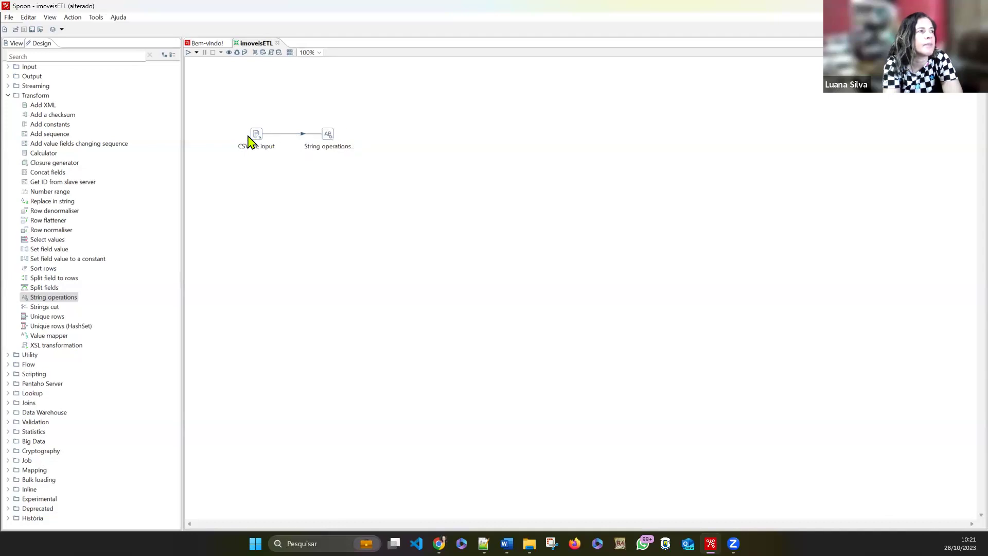
left_click(327, 137)
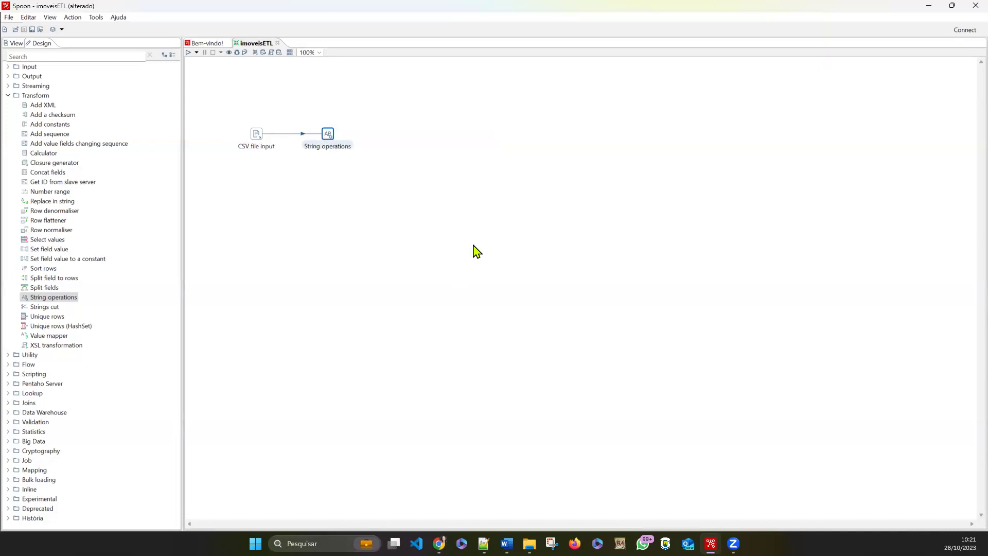
key("Delete")
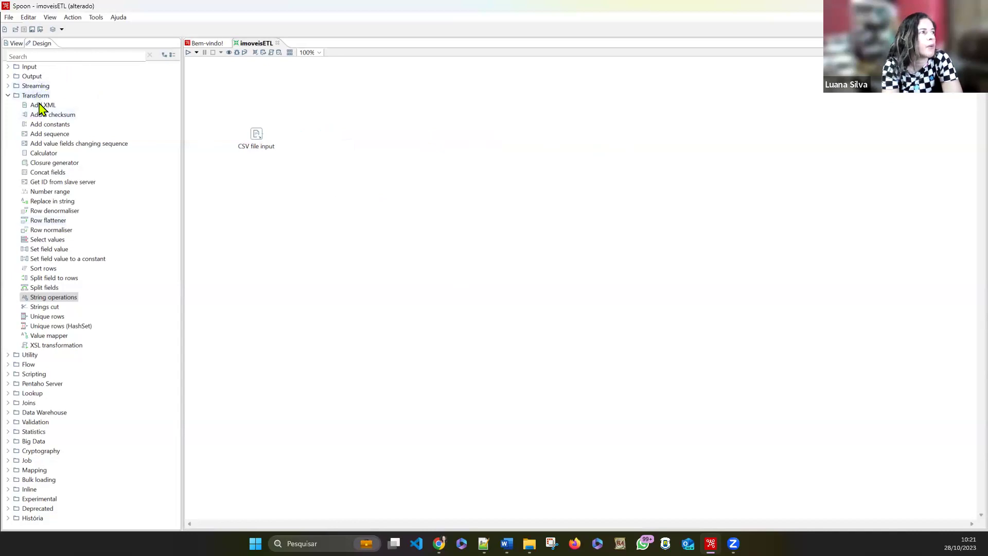
Add a String operations transform step linked from the CSV file input step.
left_click(259, 138)
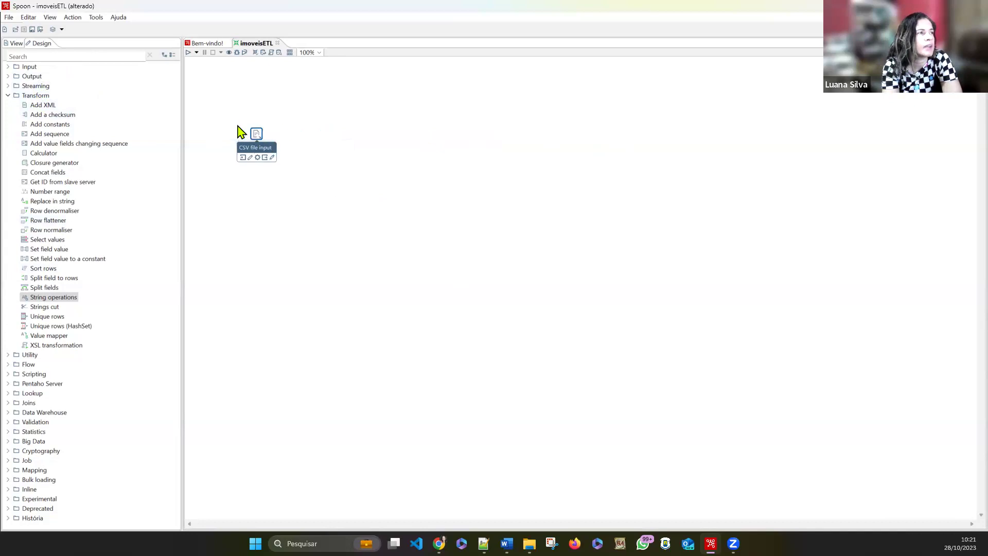
left_click(66, 298)
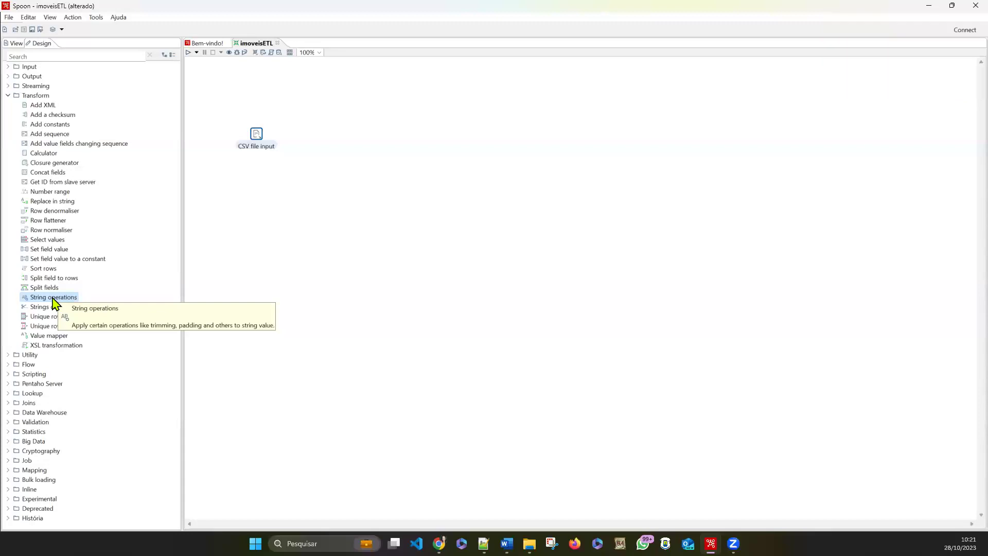
double_click(54, 297)
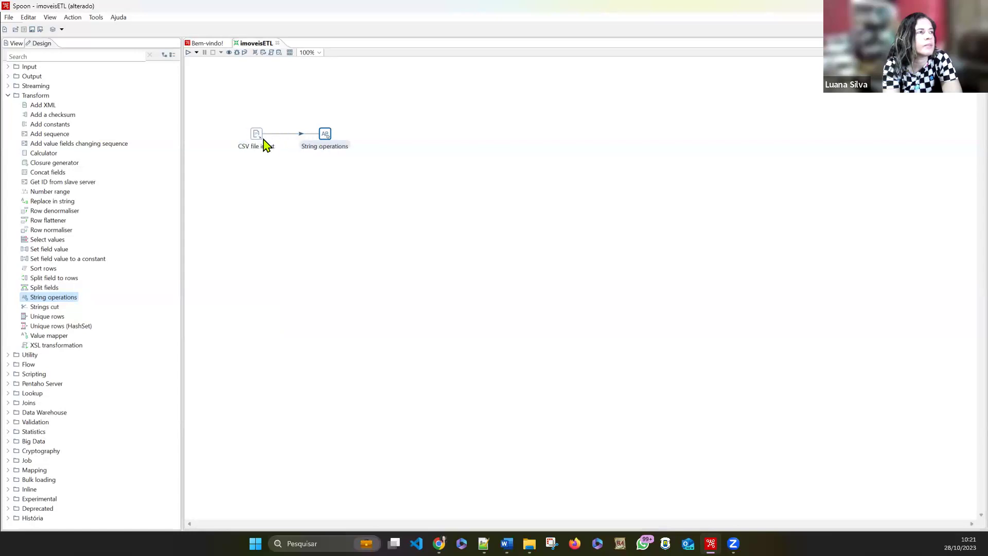
Undo the linked String operations step and place an unlinked one beside the CSV file input.
mouse_move(255, 135)
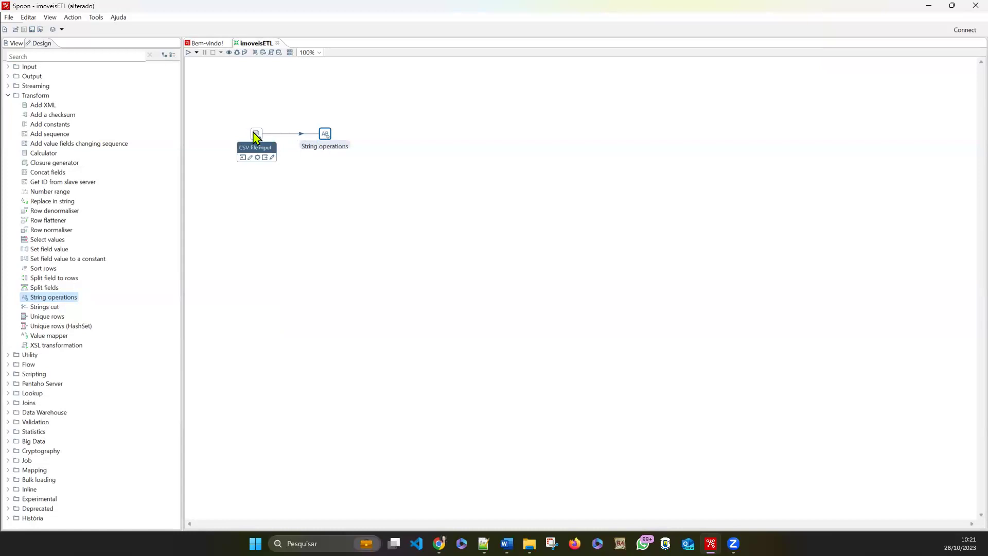
key("ctrl+z")
key("ctrl+z")
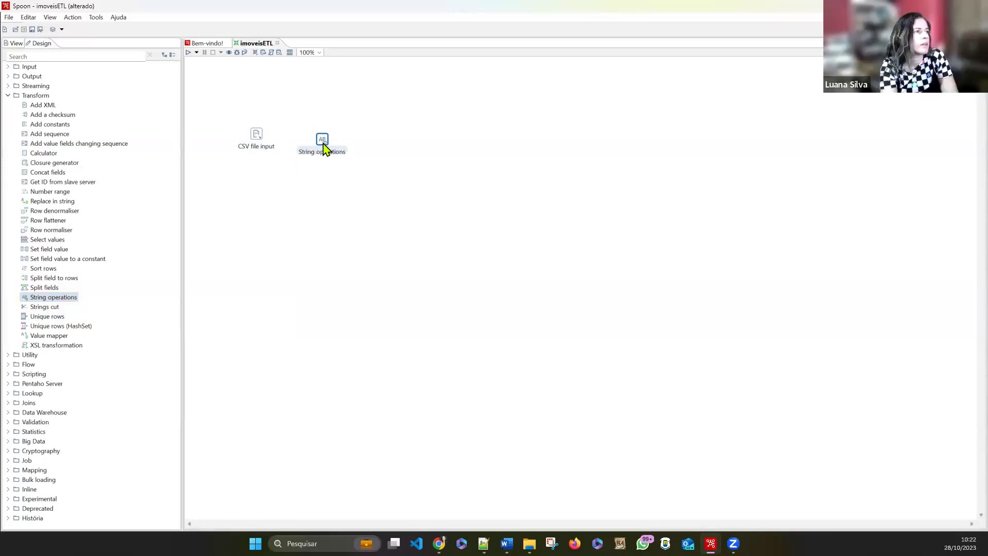
key("ctrl+z")
right_click(257, 137)
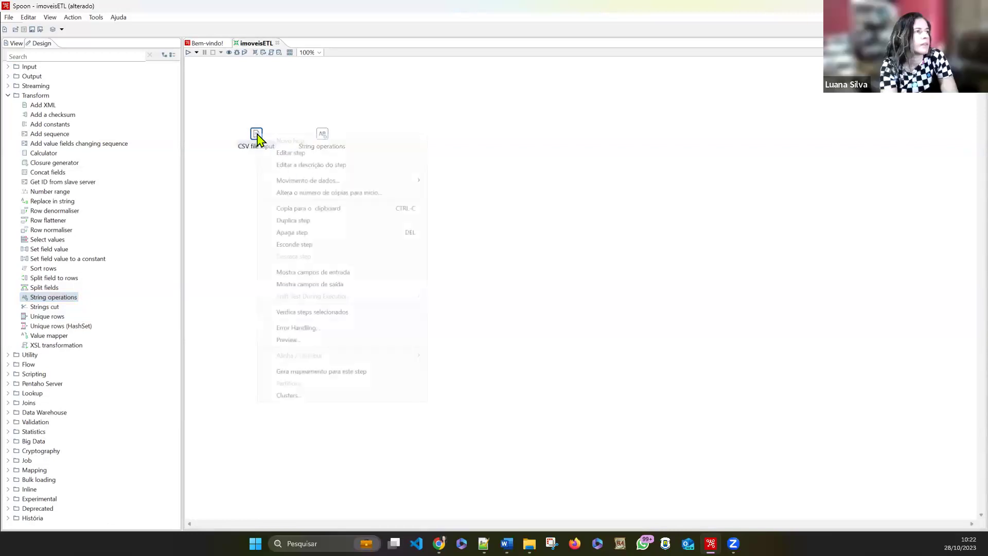
key("Escape")
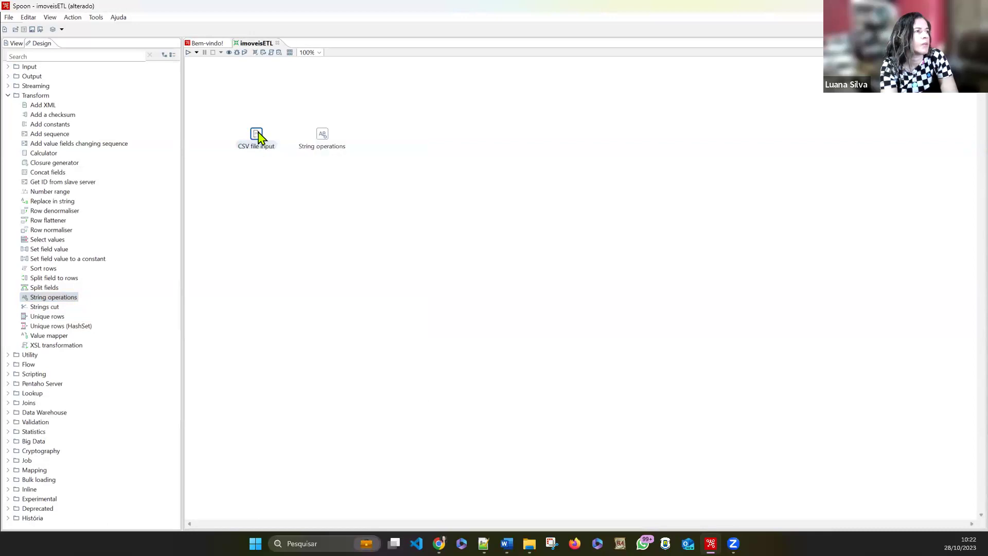
left_click(276, 240)
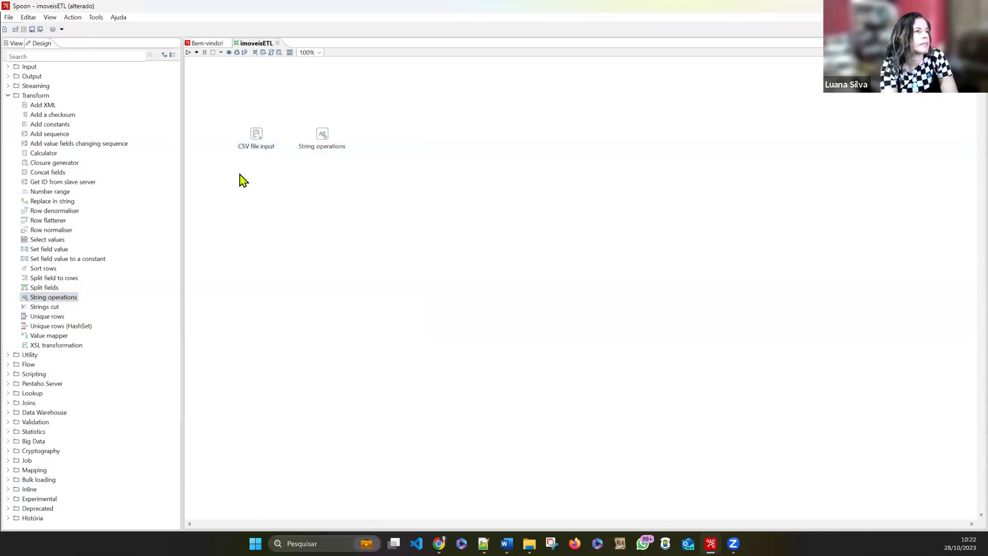
left_click(257, 139)
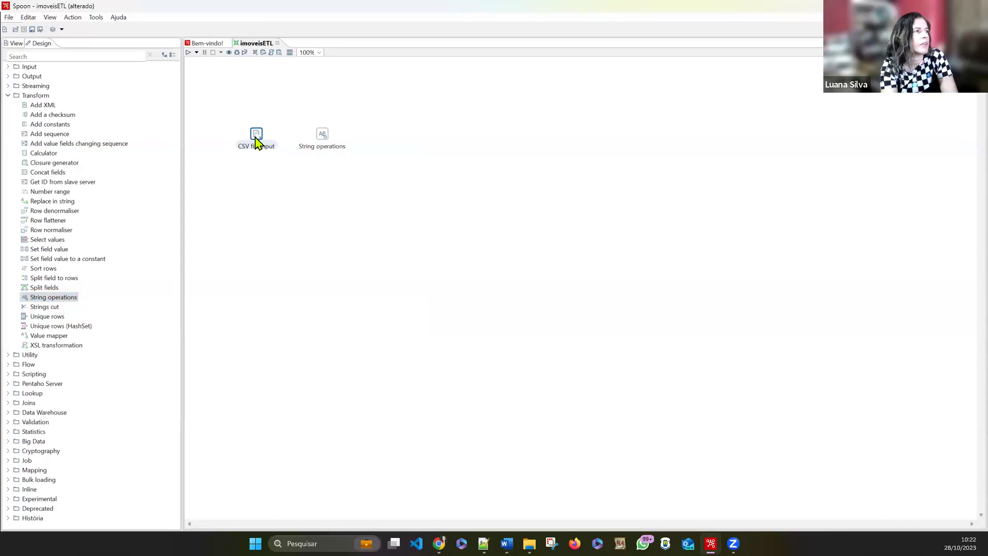
mouse_move(257, 139)
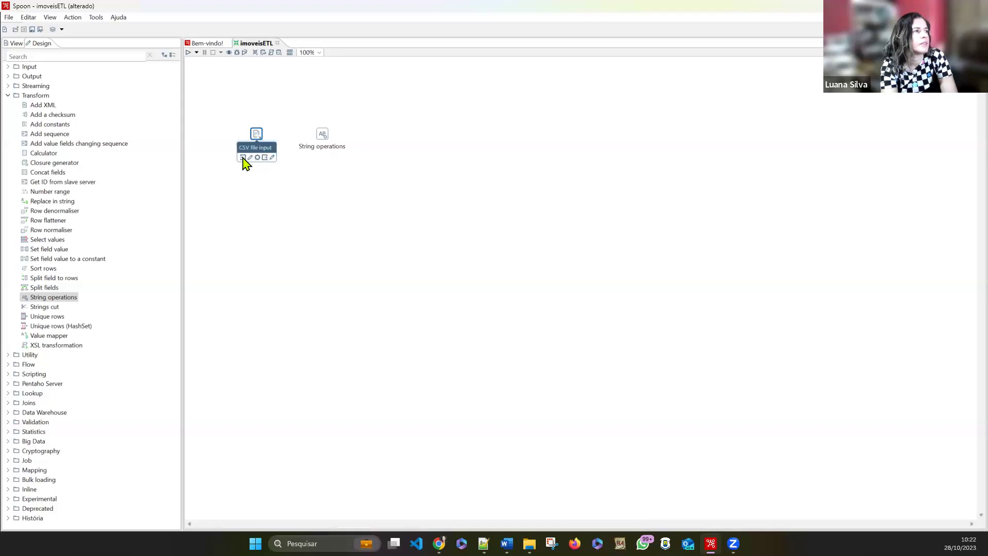
key("Delete")
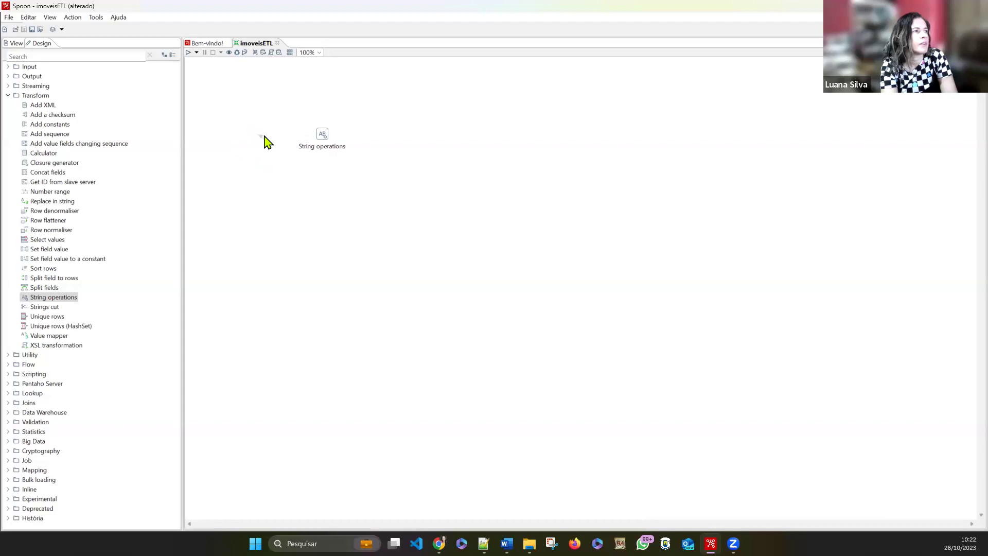
key("ctrl+z")
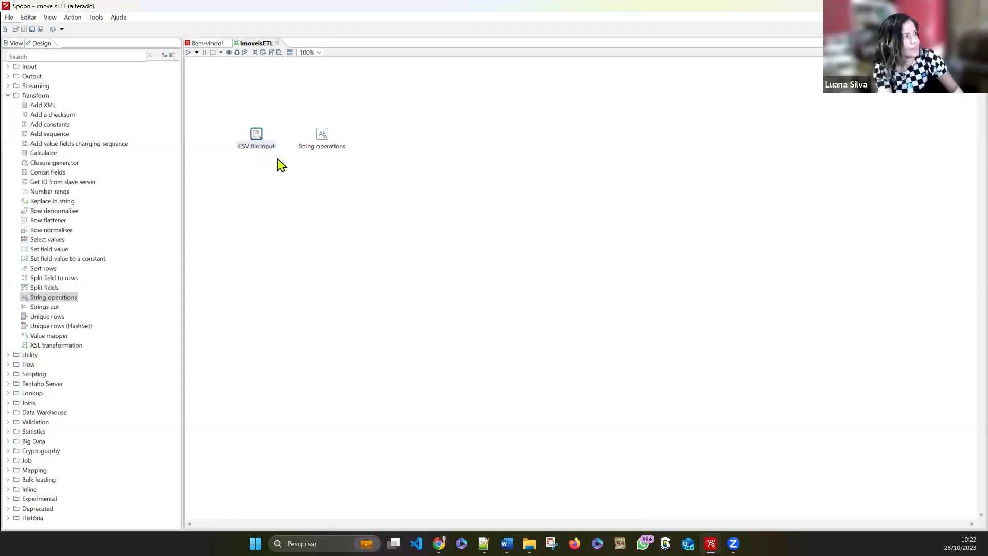
left_click(373, 248)
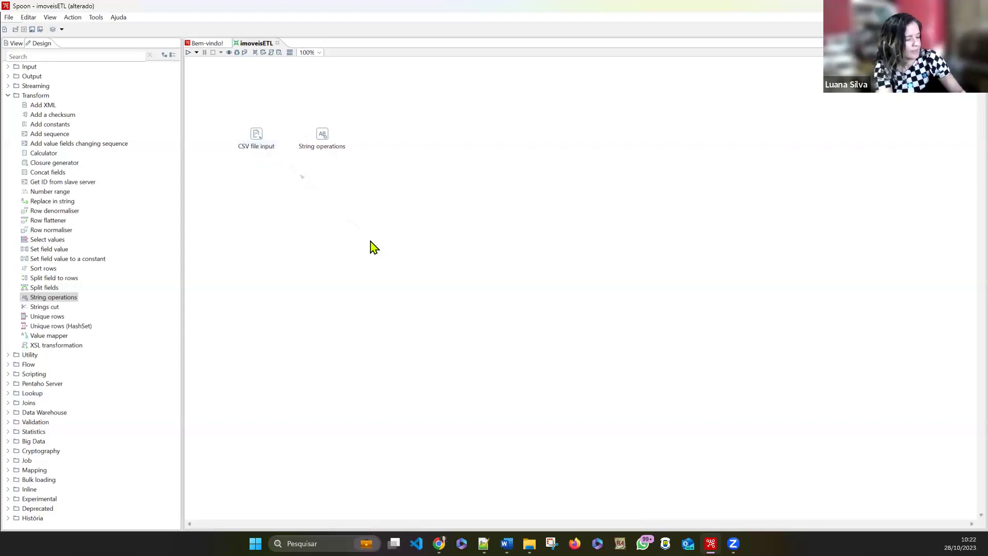
Try to draw a hop from the String operations step back to the CSV file input.
left_click(324, 138)
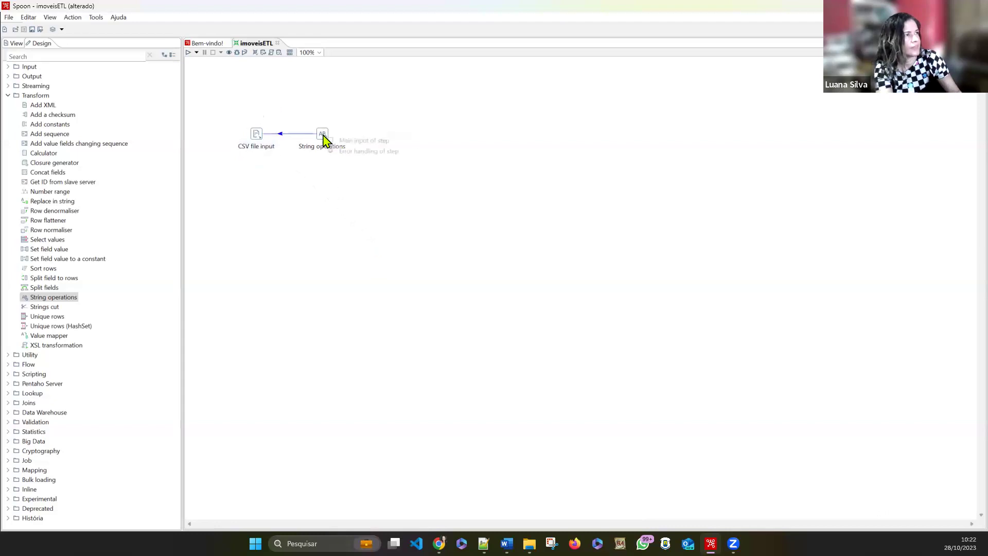
left_click_drag(346, 136, 329, 145)
left_click(332, 139)
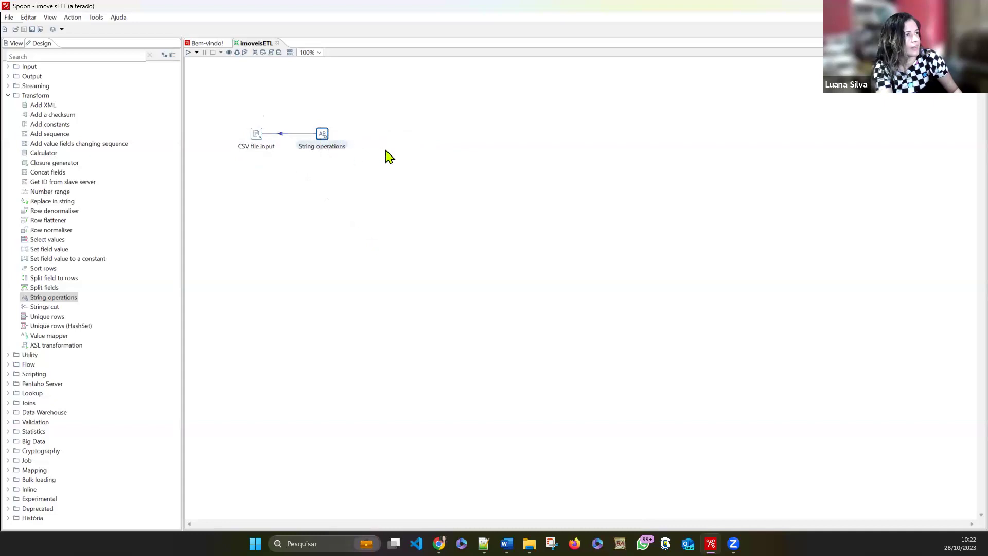
Create a hop from the CSV file input to the String operations step, and select String operations.
left_click(257, 140)
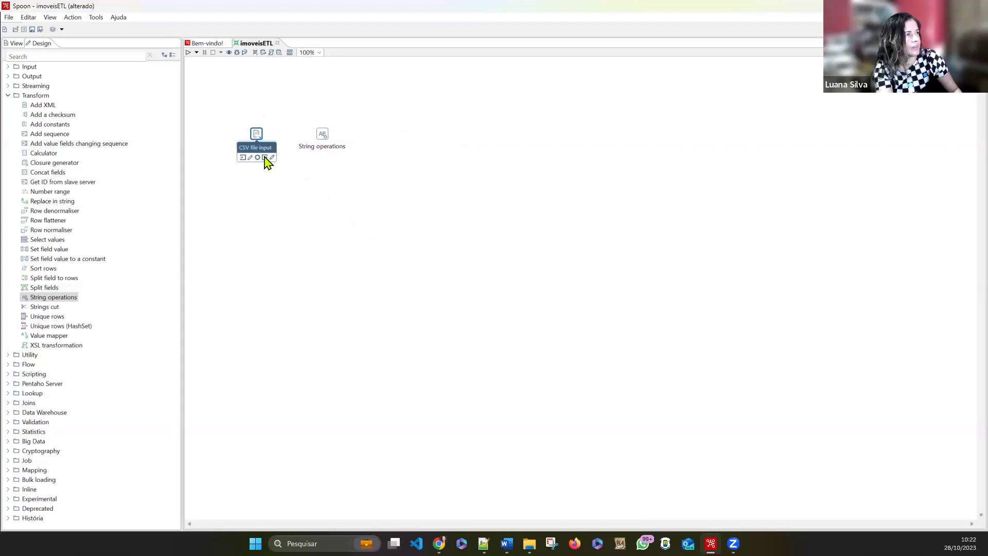
left_click_drag(265, 157, 323, 131)
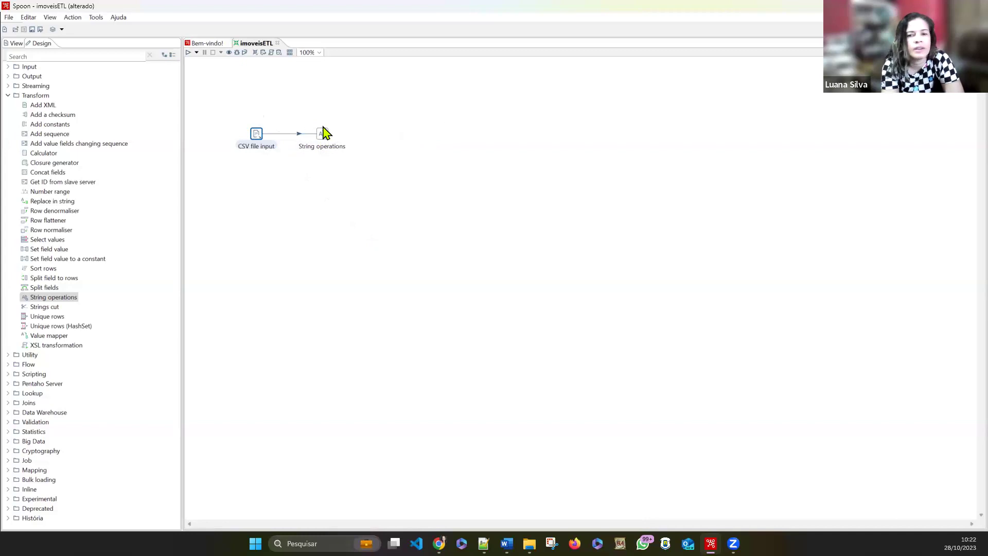
left_click(323, 135)
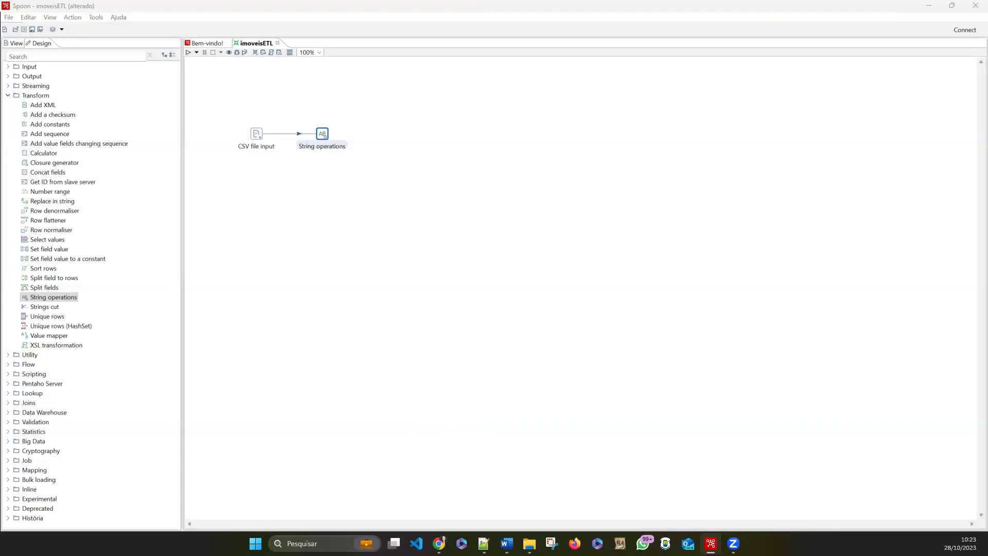
left_click(360, 211)
left_click(323, 135)
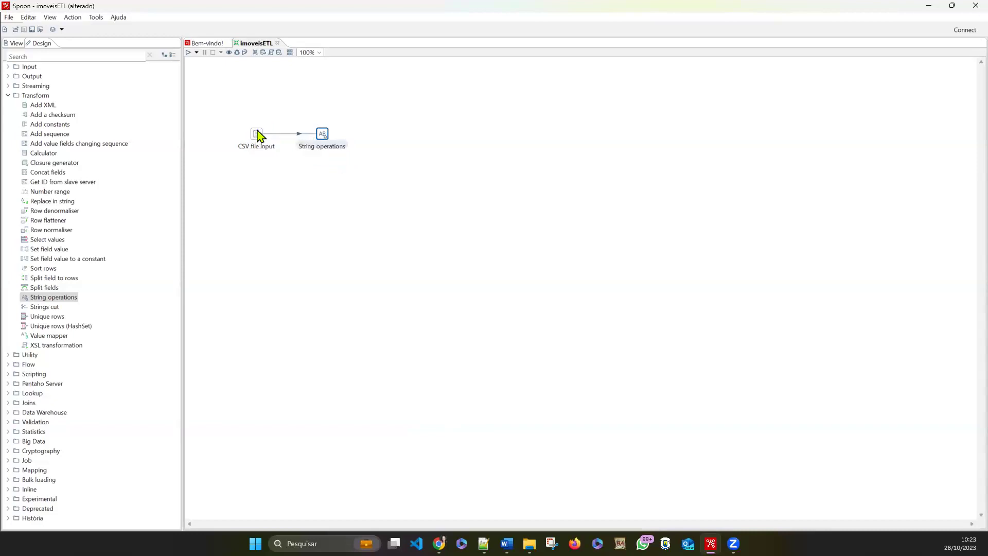
Preview 1000 rows of the CSV file input and browse the columns up to tipoEmpreendimentoMultipla.
mouse_move(258, 135)
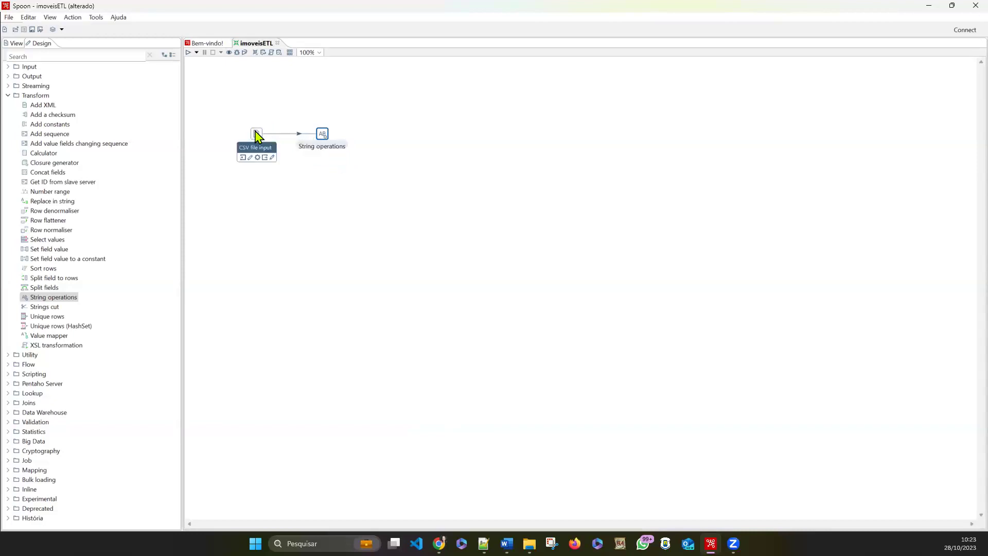
double_click(256, 135)
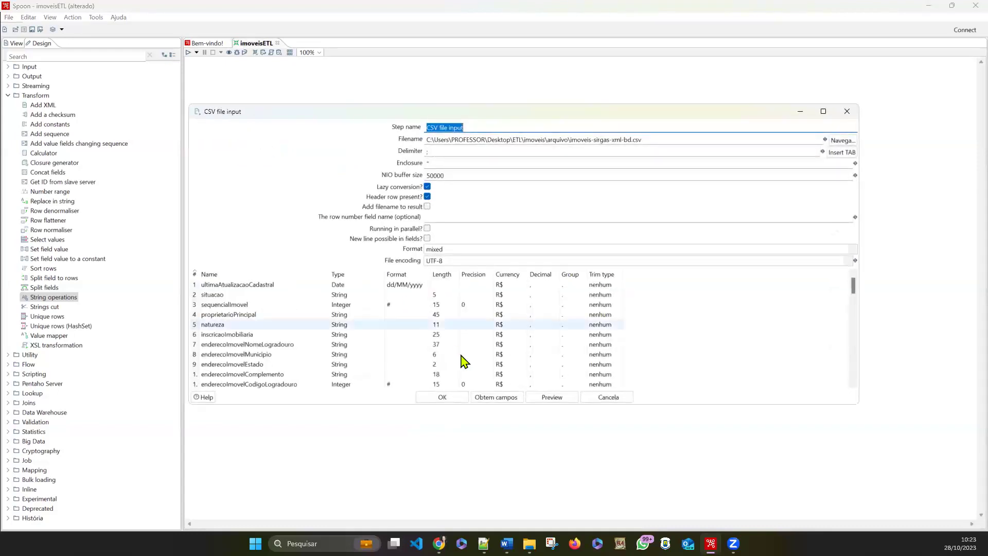
left_click(539, 400)
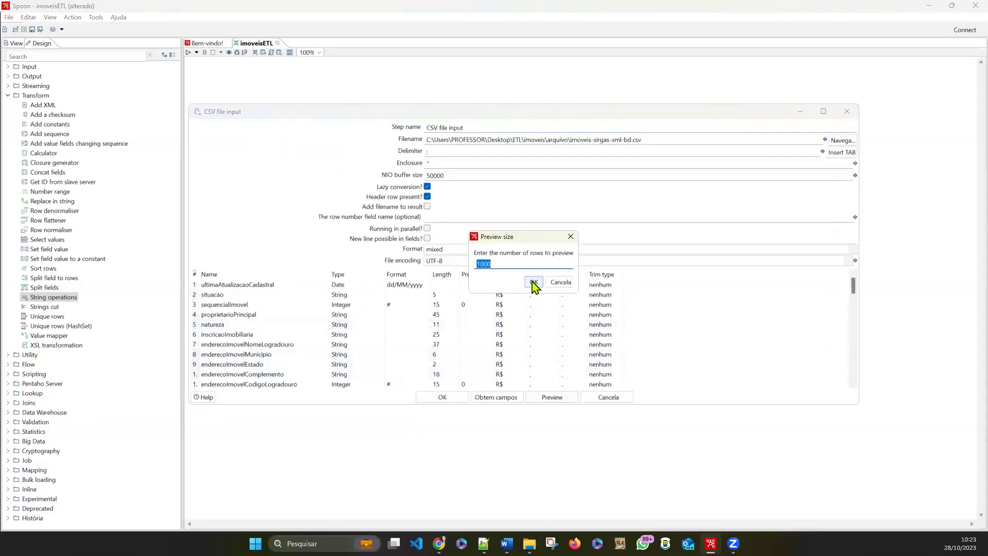
left_click(530, 282)
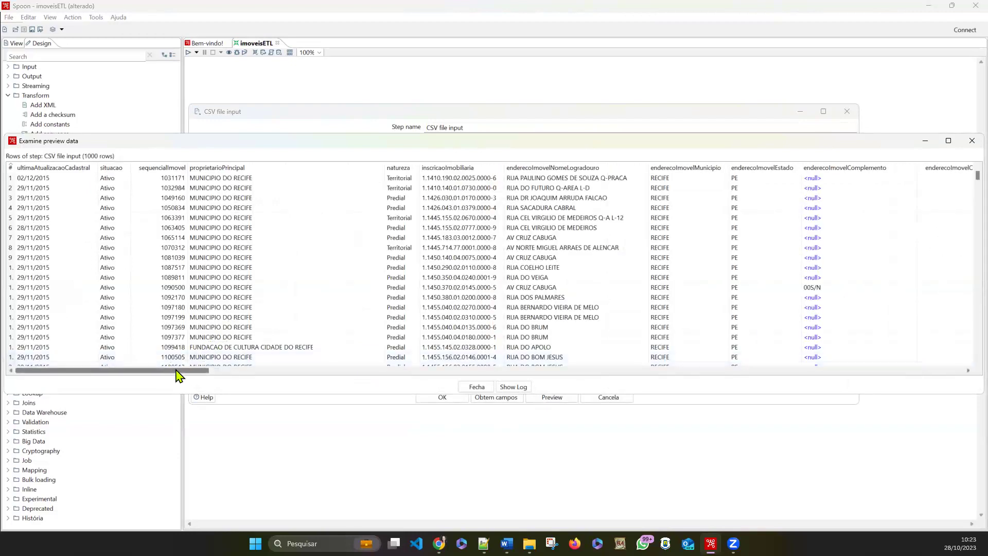
scroll(293, 288, "down", 5)
scroll(220, 352, "up", 5)
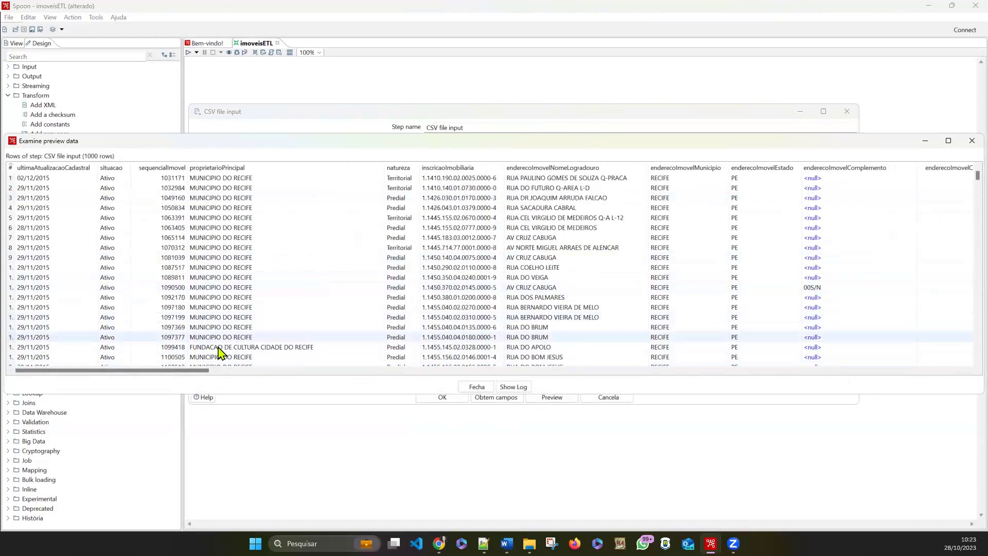
left_click_drag(194, 370, 248, 370)
scroll(316, 295, "down", 10)
scroll(314, 297, "up", 7)
left_click_drag(228, 369, 522, 366)
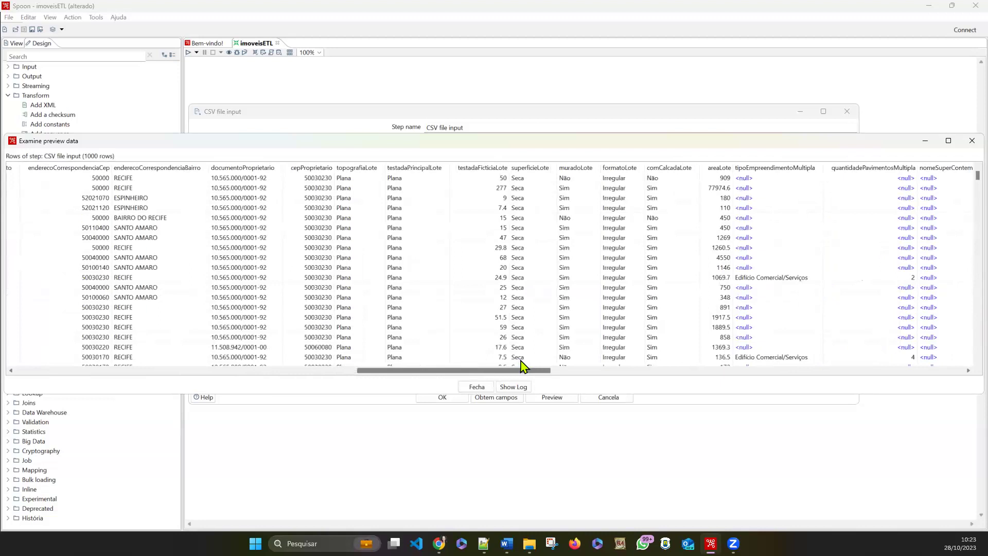
Sort the preview by tipoEmpreendimentoMultipla and examine the text columns through padraoConstrucaoSimples, returning to the first column.
left_click(798, 277)
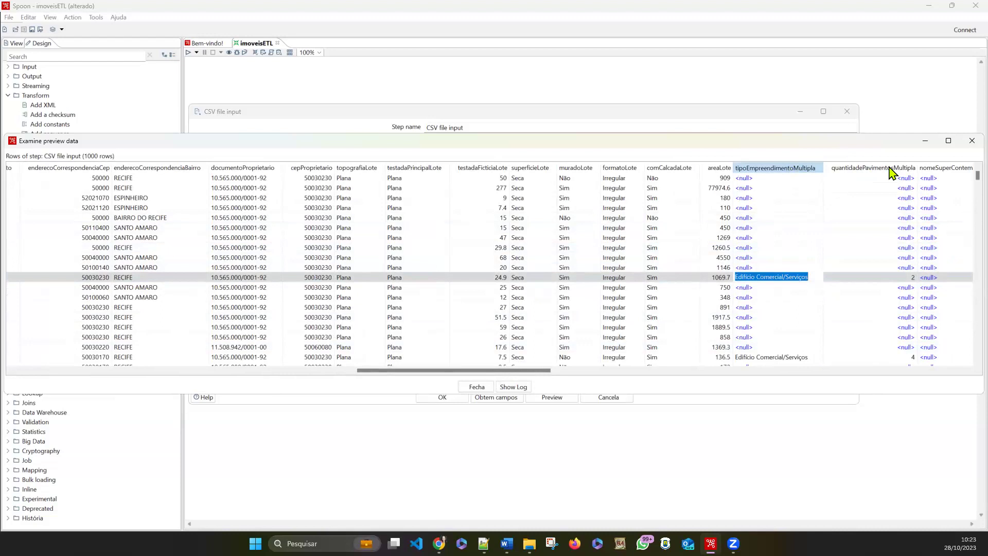
left_click(327, 174)
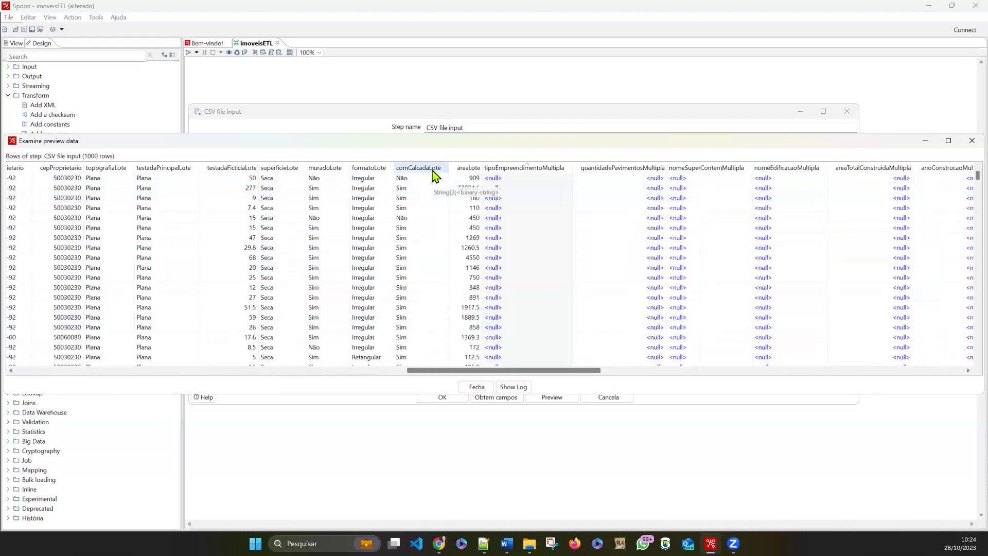
left_click_drag(479, 371, 584, 371)
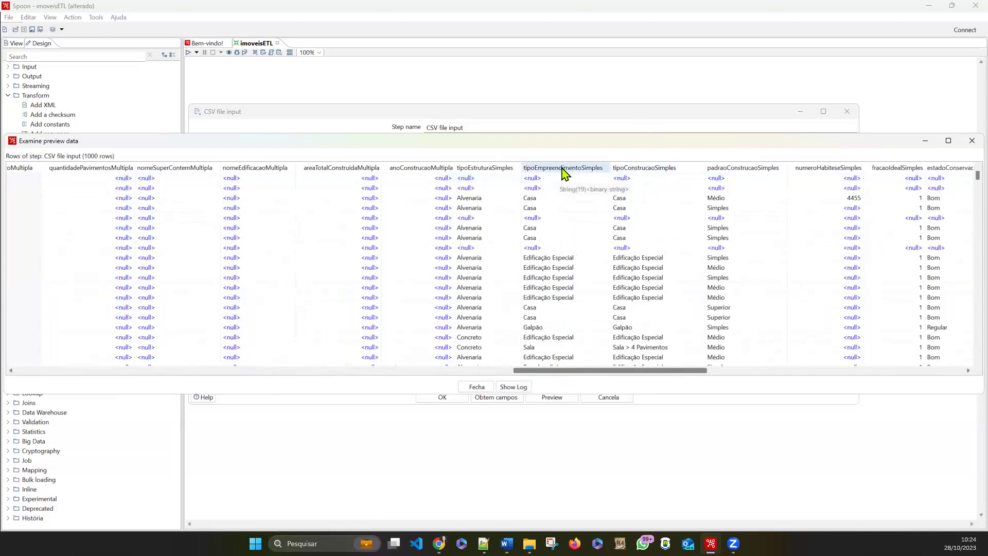
left_click_drag(608, 372, 629, 372)
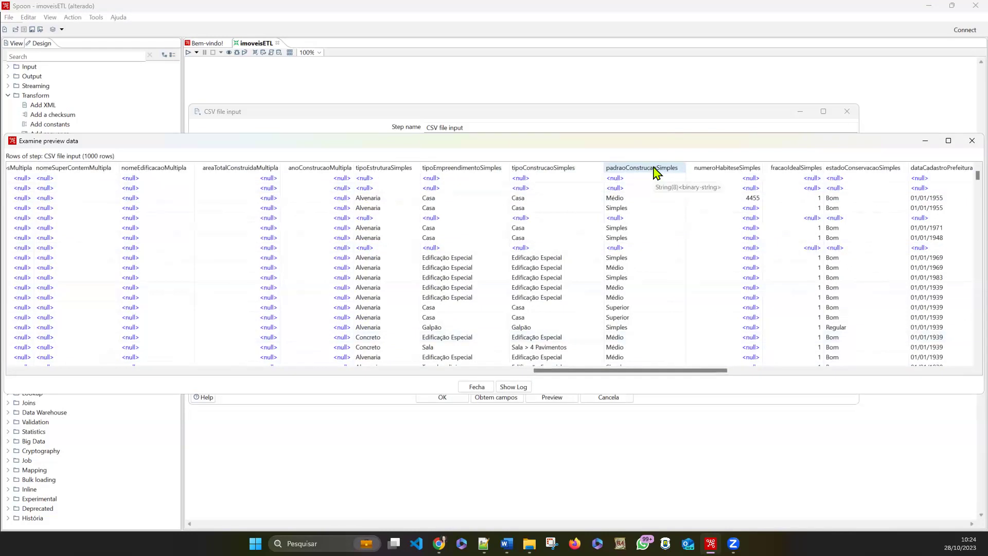
left_click_drag(684, 371, 48, 379)
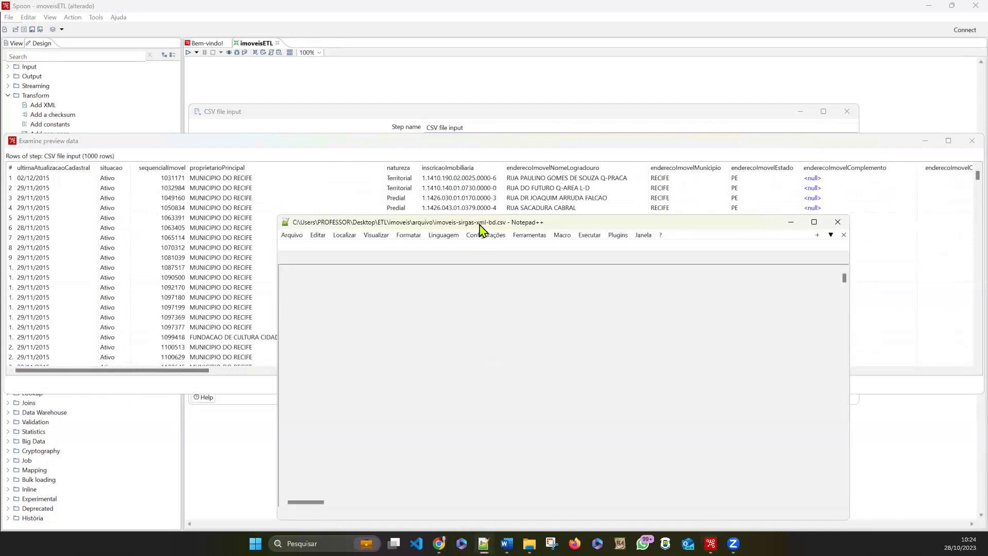
Switch to Notepad++, start a new document, and note the preview column name tipoEmpreendimentoSimples on its first line.
left_click(283, 246)
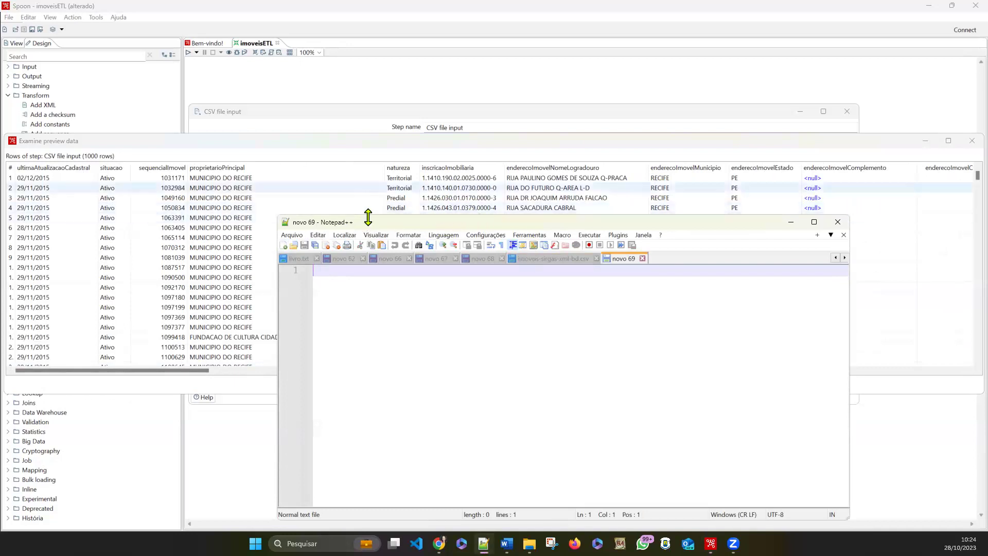
left_click_drag(121, 372, 601, 370)
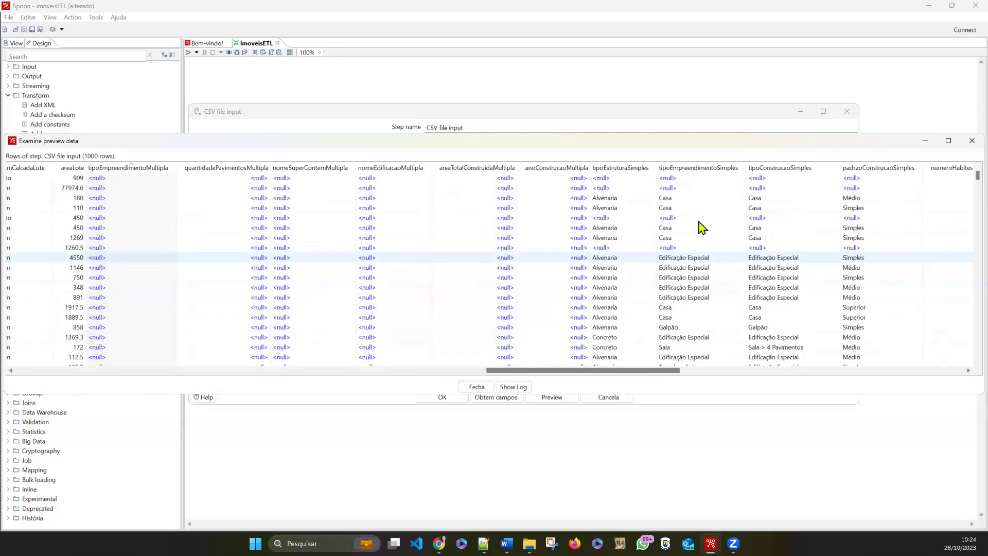
key("alt+Tab")
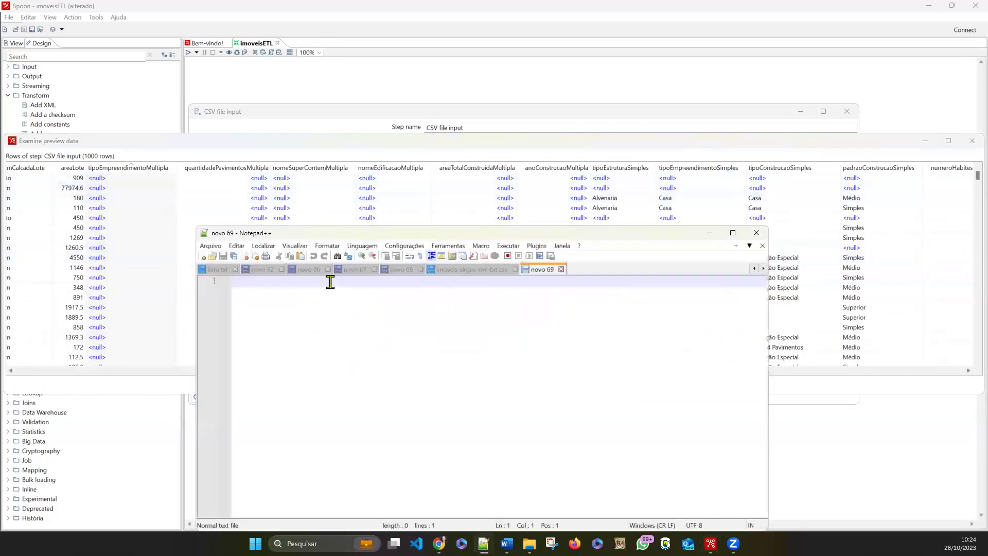
type("tipoEmpreendimentoSimples")
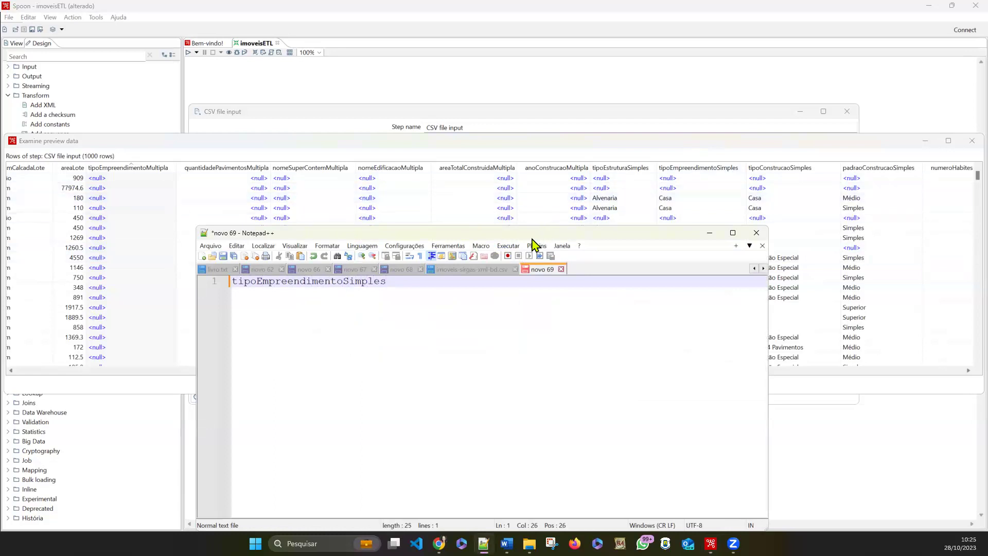
left_click_drag(399, 237, 267, 199)
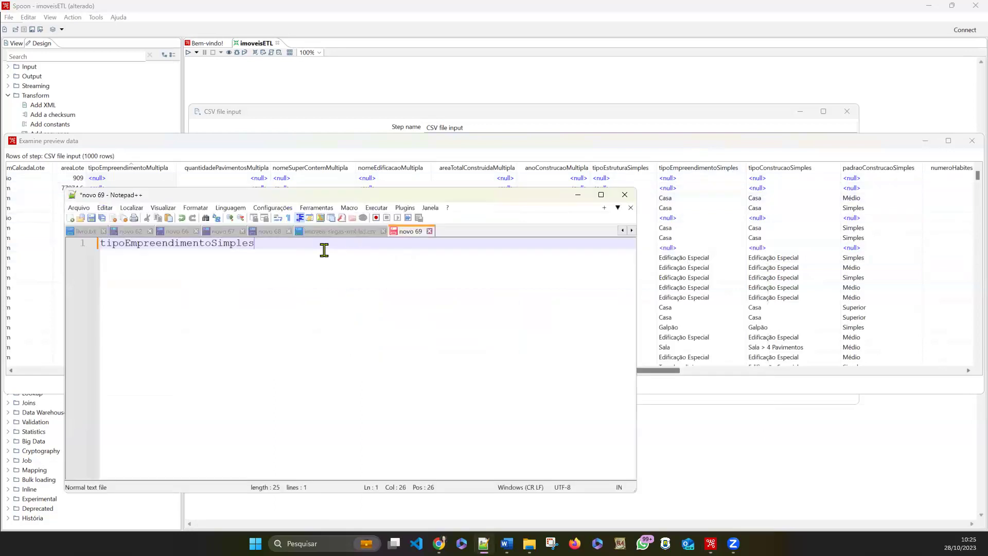
Add tipoConstrucaoSimples and padraoConstrucaoSimples on separate lines below tipoEmpreendimentoSimples in the notes.
key("Return")
type("tu")
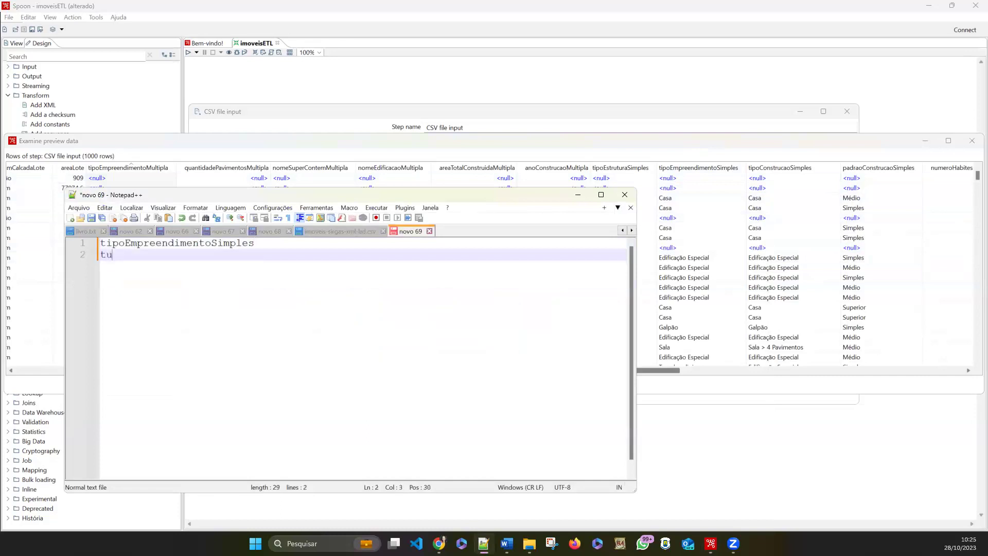
type("ipoConstrucaoSimples")
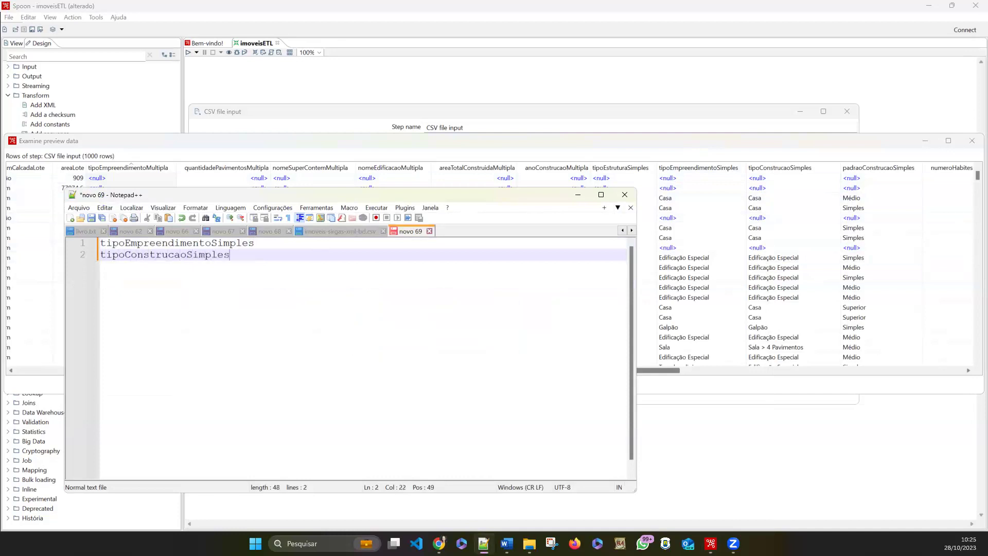
key("Return")
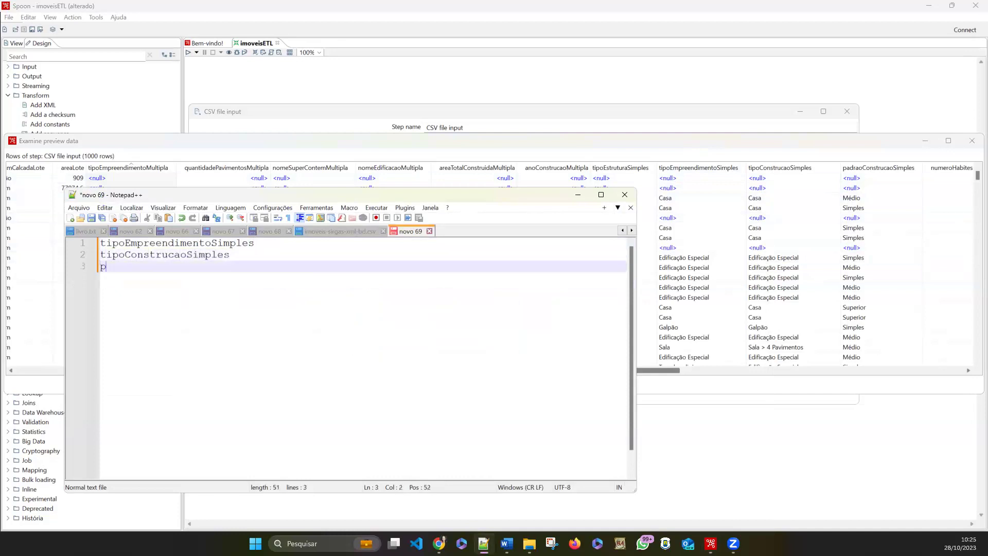
type("padraoConstrucaoSimples")
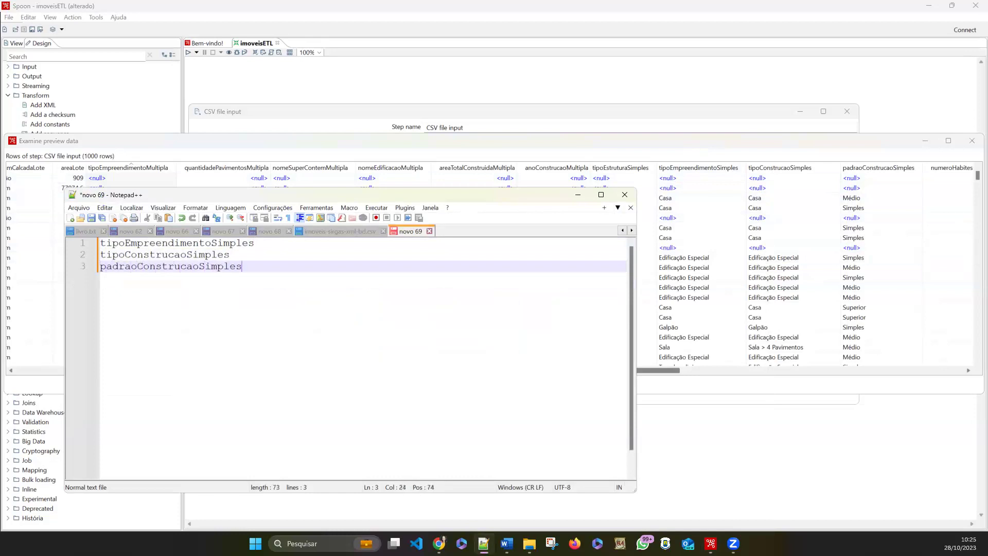
key("Return")
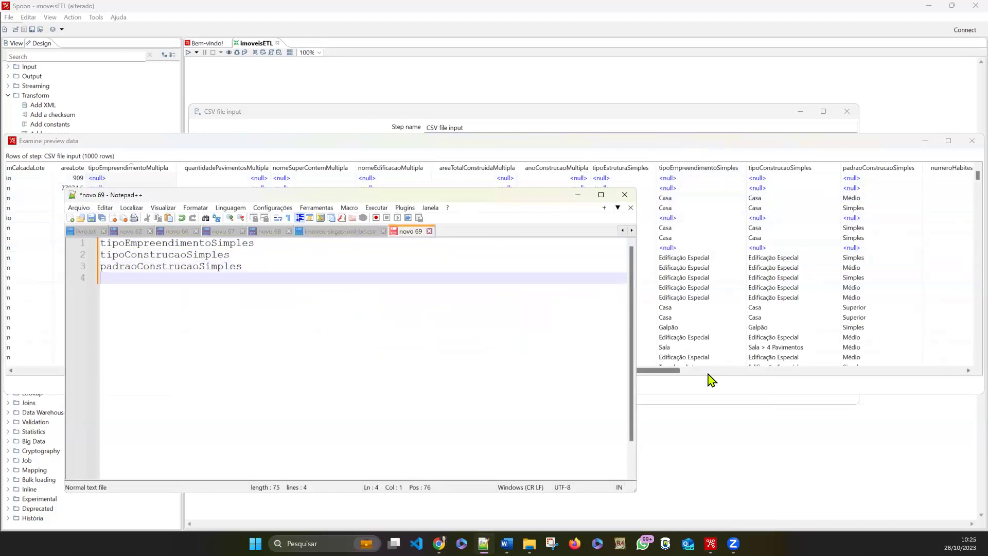
Check the lot columns in Spoon's preview, and insert muradoLote and comCalcadaLote as the first two lines of the Notepad++ list.
left_click_drag(677, 371, 637, 390)
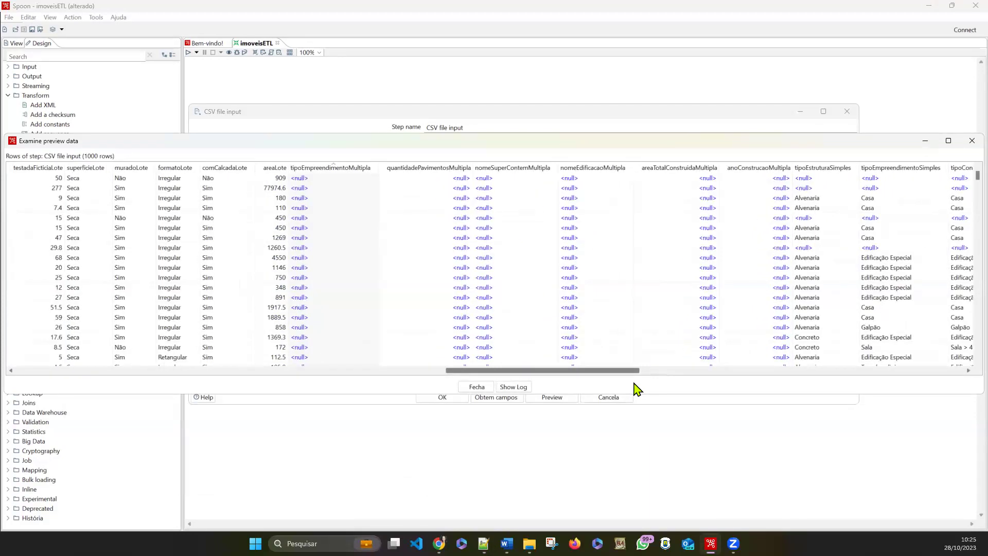
left_click(301, 281)
key("alt+Tab")
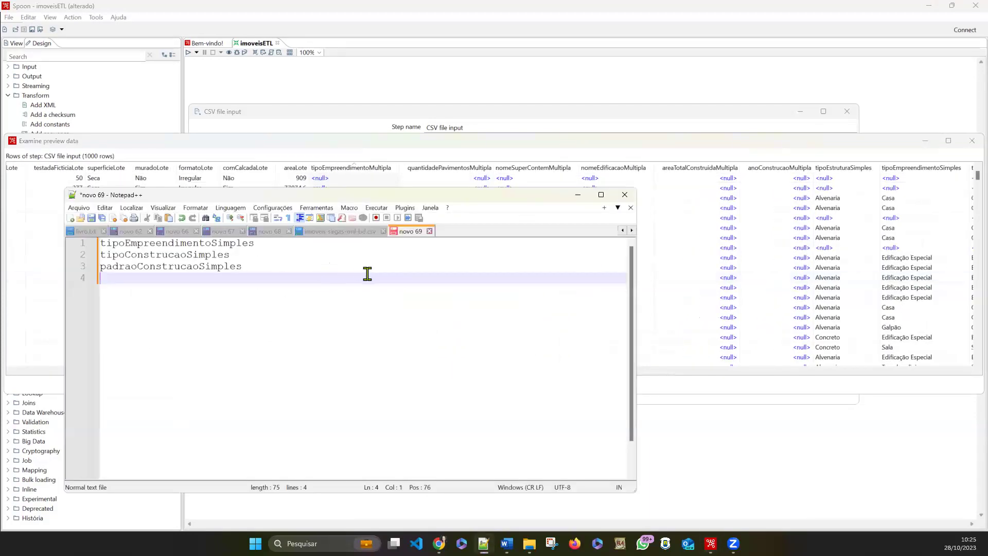
left_click(103, 242)
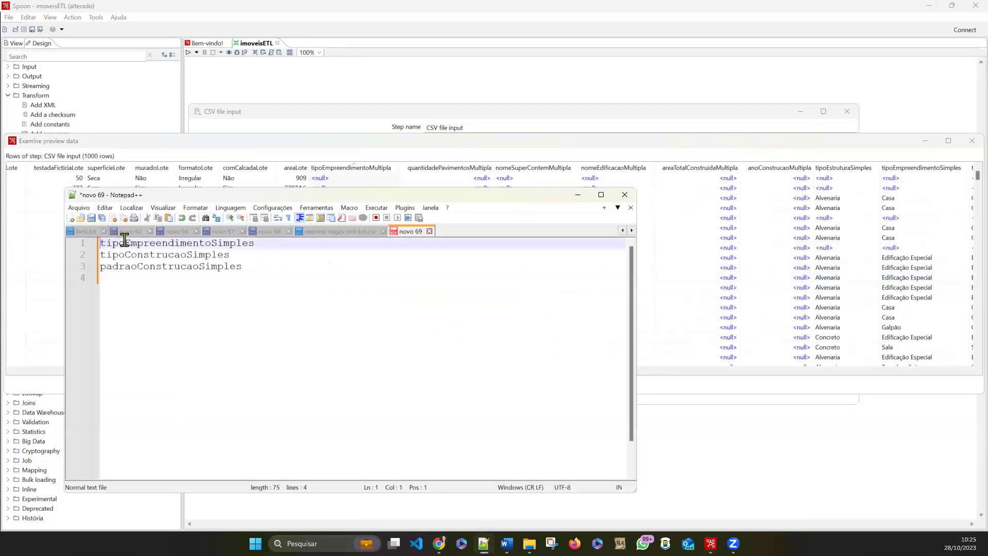
key("Return")
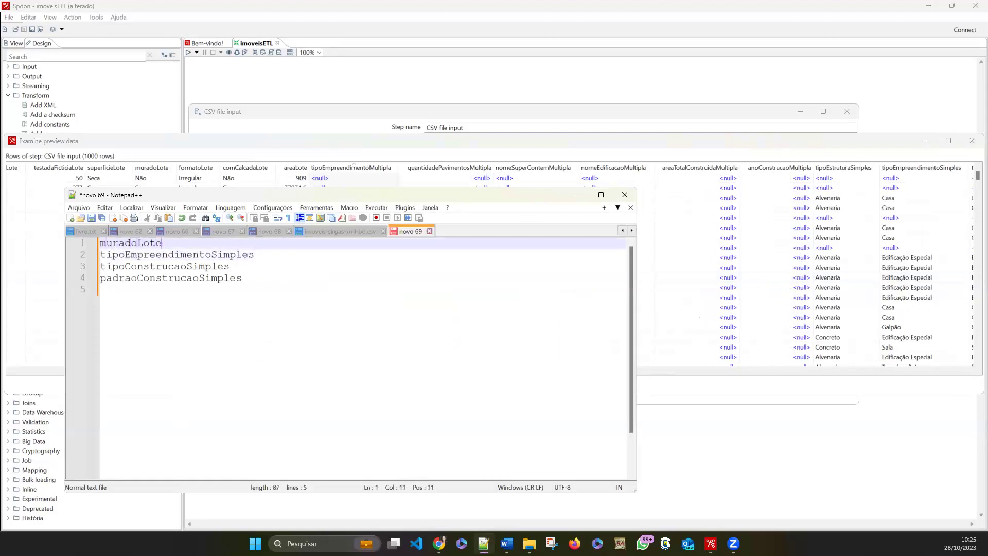
key("Return")
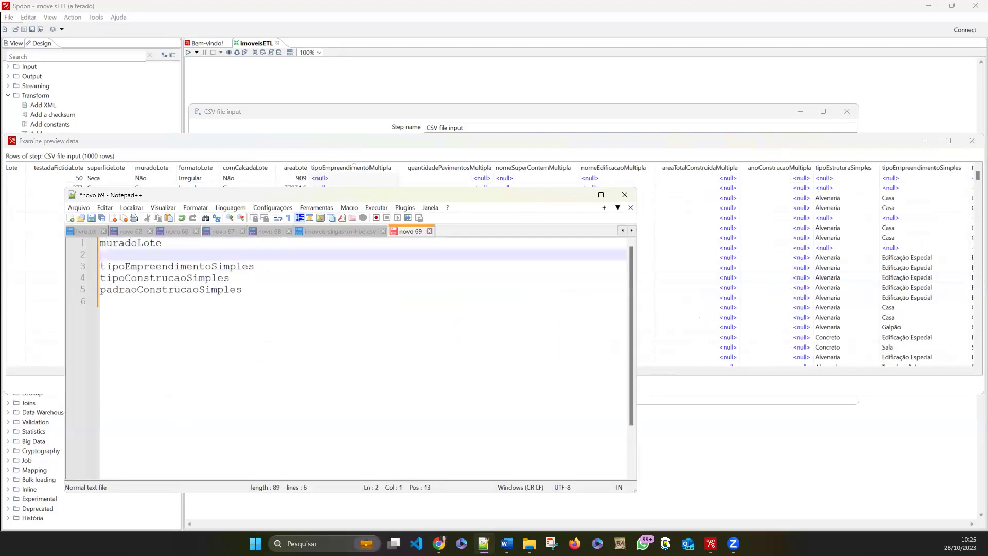
type("comCalcadaLote")
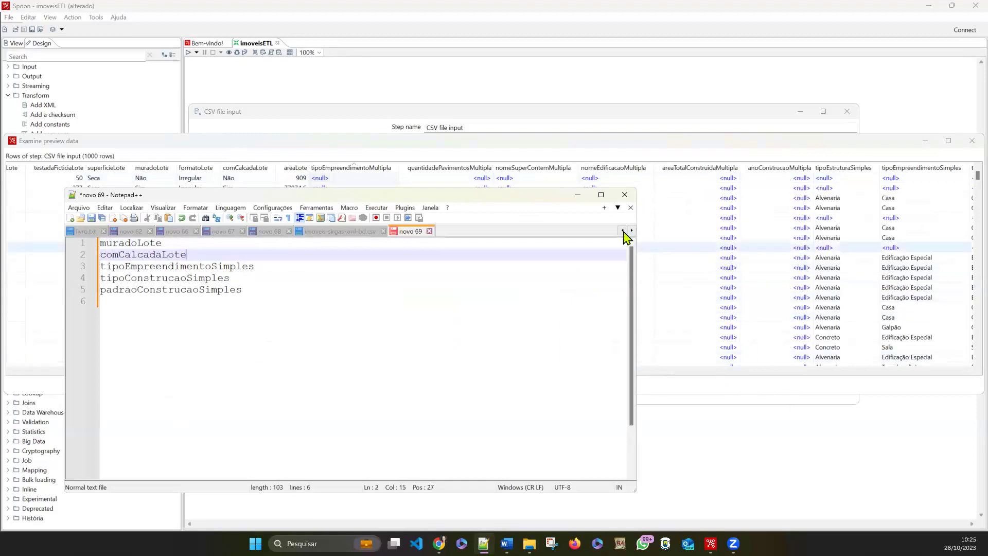
Browse Spoon's preview through the tax columns, and add regimeTributacaoTLP below padraoConstrucaoSimples in the Notepad++ list.
left_click(628, 141)
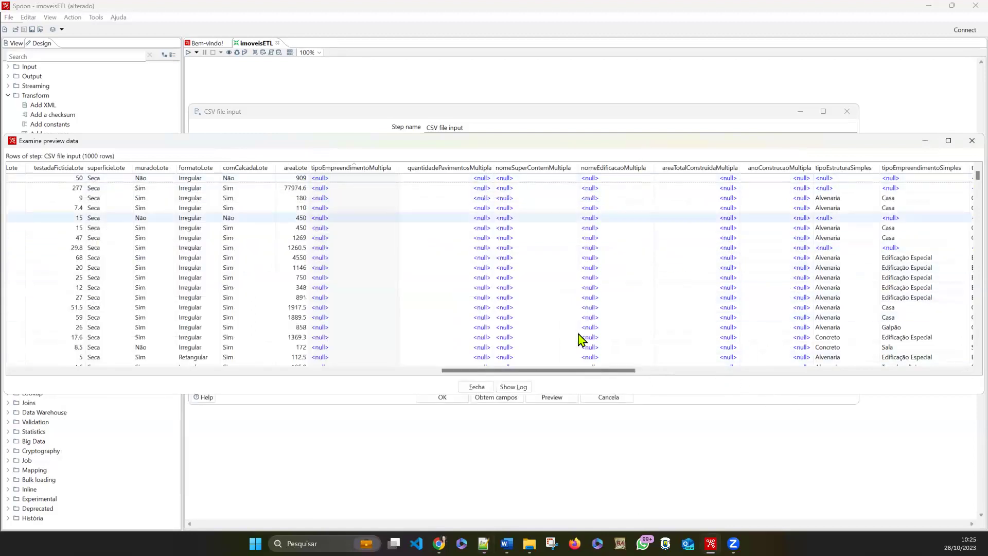
left_click_drag(578, 370, 669, 370)
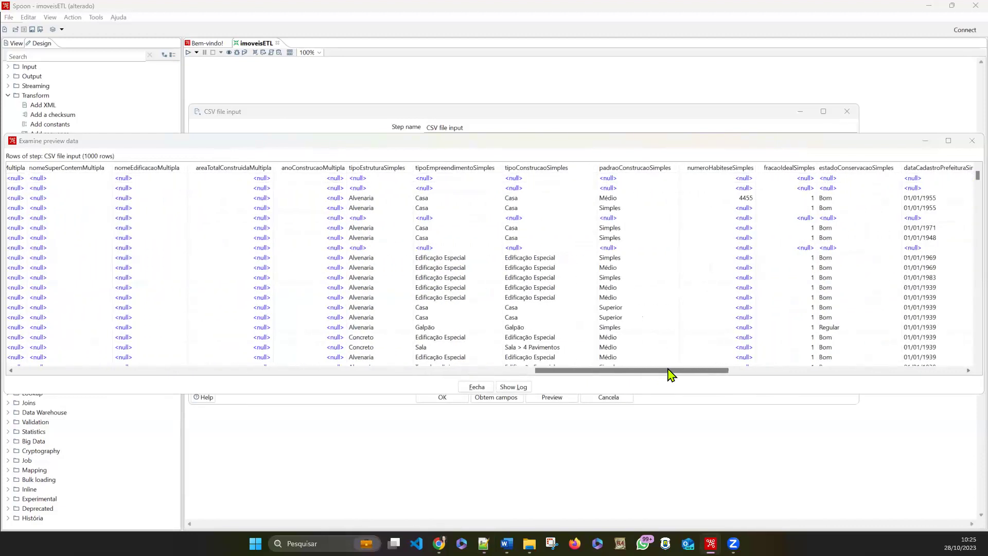
key("alt+Tab")
left_click(663, 376)
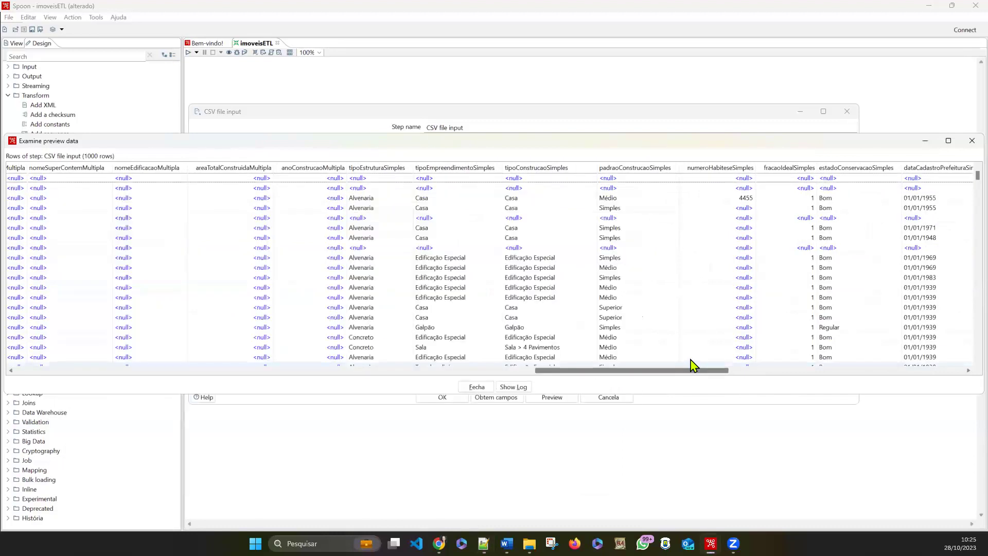
left_click_drag(684, 371, 800, 372)
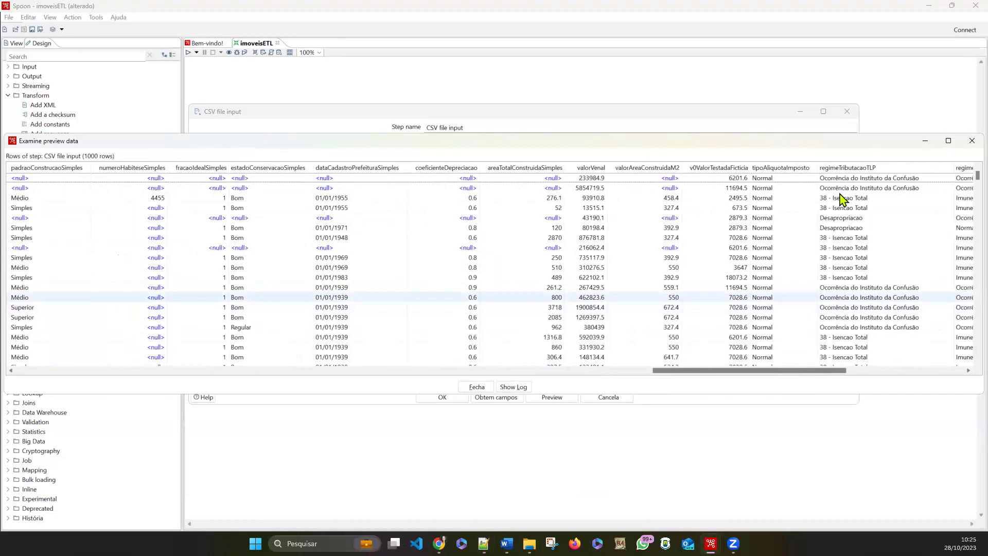
key("alt+Tab")
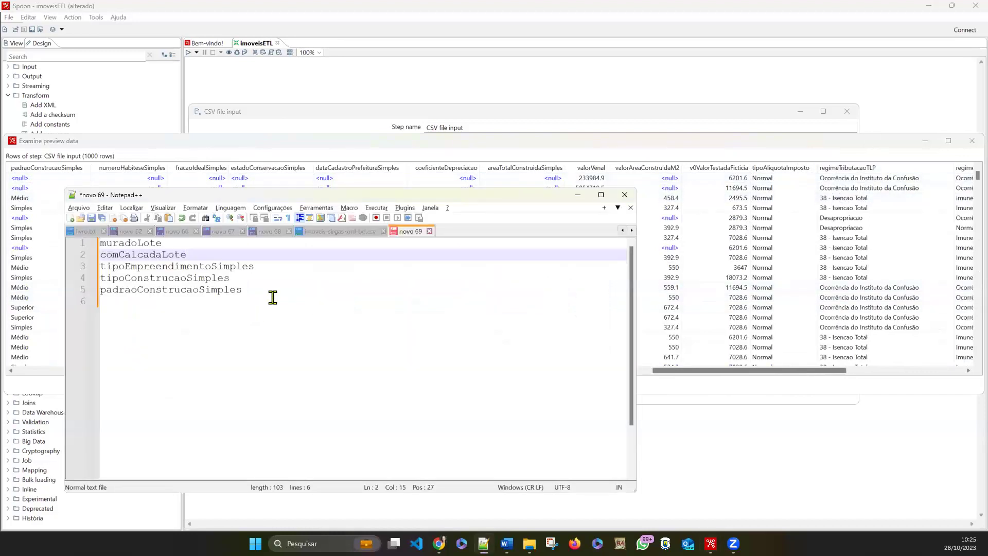
left_click(273, 292)
key("Return")
type("regimeTributacaoTLP")
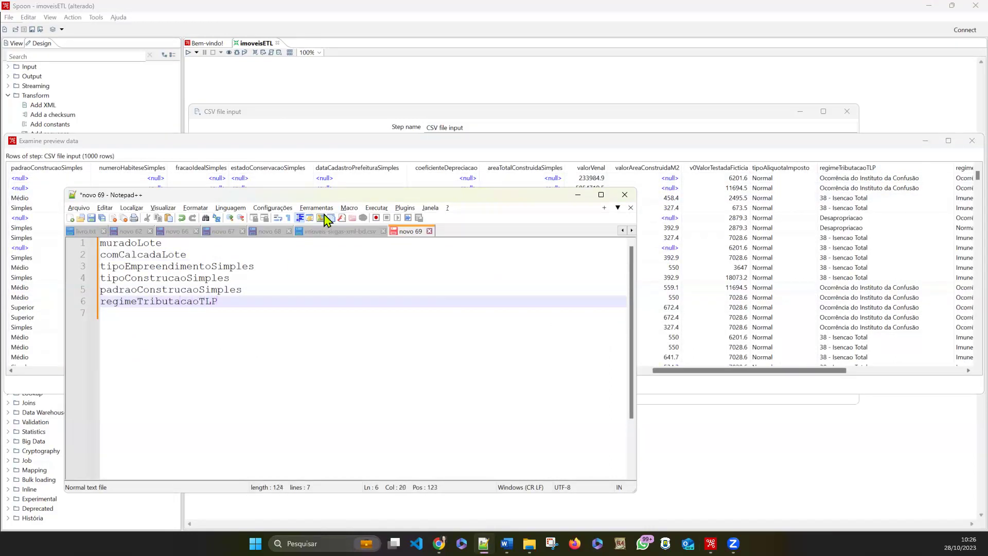
Check the next preview columns, and add regimeTributacaoIPTU, reusing the copied regimeTributacao text, and patrimonio to the Notepad++ list.
left_click_drag(734, 371, 778, 370)
key("alt+Tab")
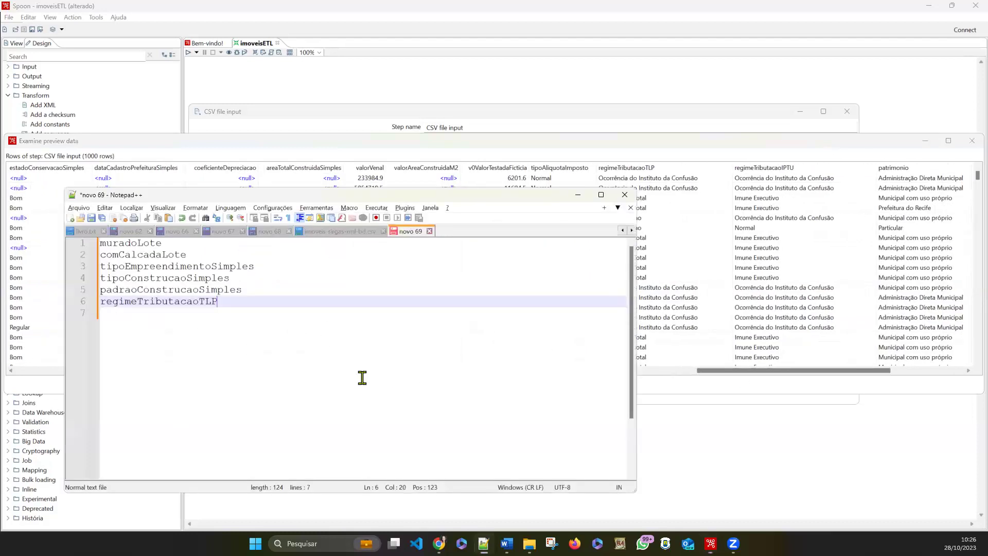
left_click_drag(201, 302, 99, 302)
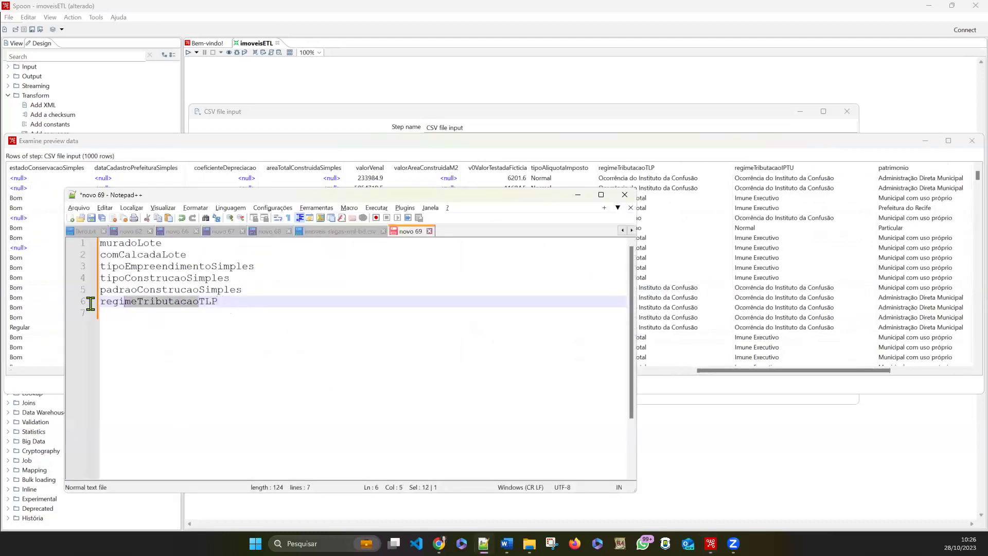
key("ctrl+c")
left_click(257, 303)
key("Return")
key("ctrl+v")
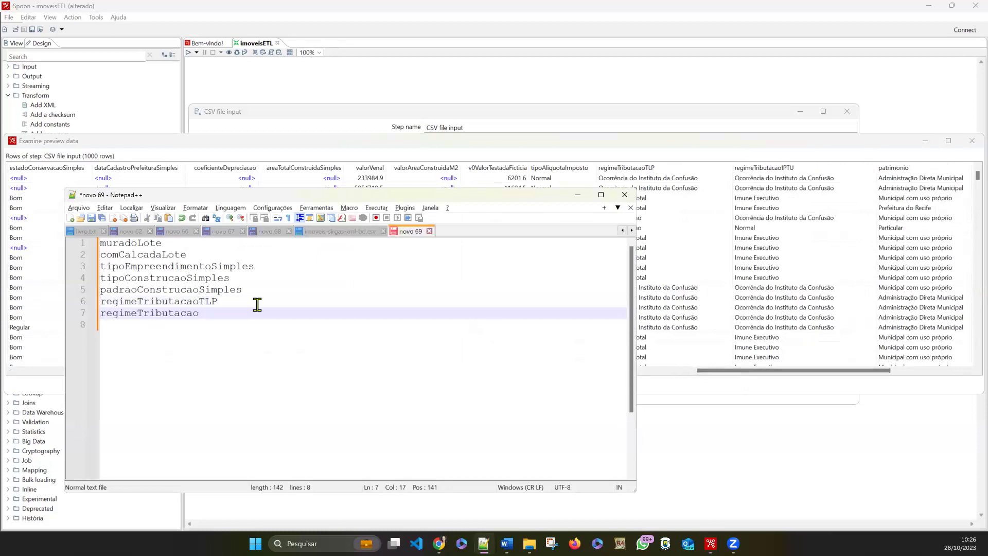
type("IPTU")
key("Return")
type("patrimonio")
Check the preview columns following patrimonio, and add situacaoPavimento on a new line below it in the Notepad++ list.
left_click_drag(869, 370, 923, 371)
key("alt+Tab")
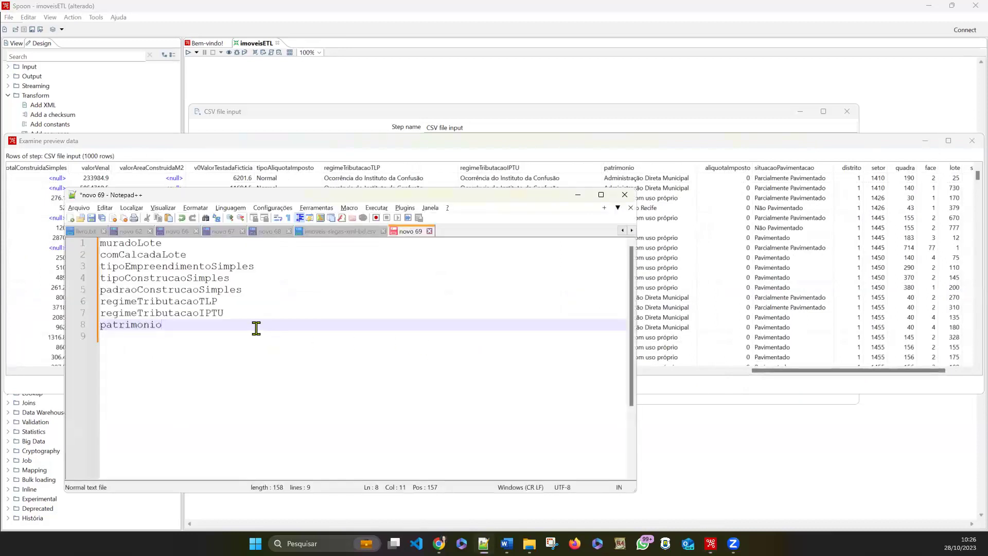
key("Return")
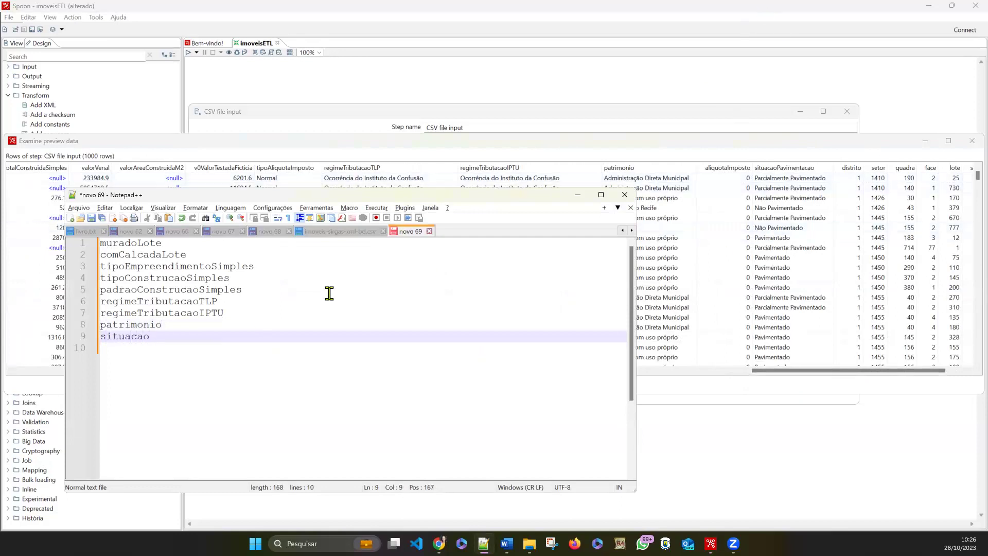
type("situacaoPavimento")
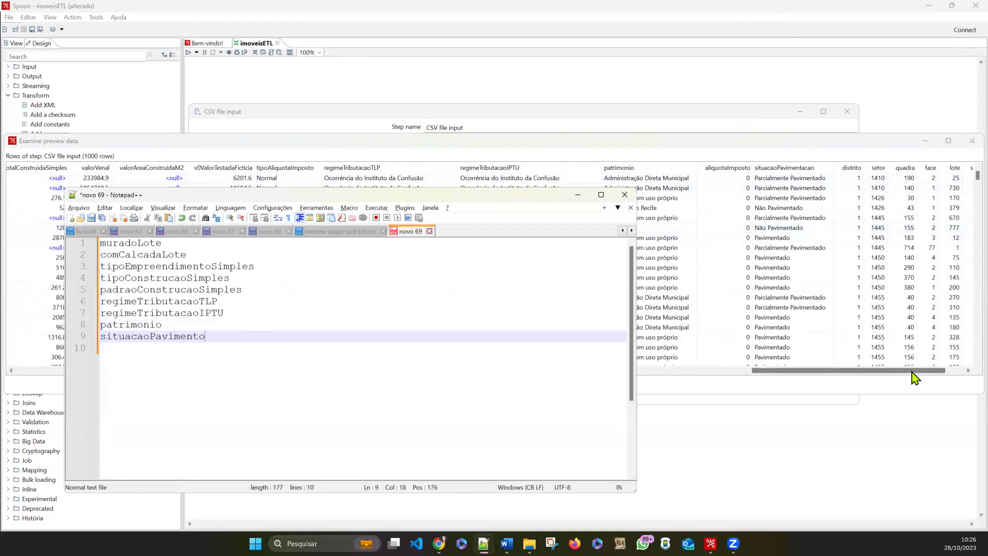
Examine the last preview columns through latitude and go over the field list in Notepad++ from muradoLote to situacaoPavimento.
left_click_drag(915, 370, 964, 374)
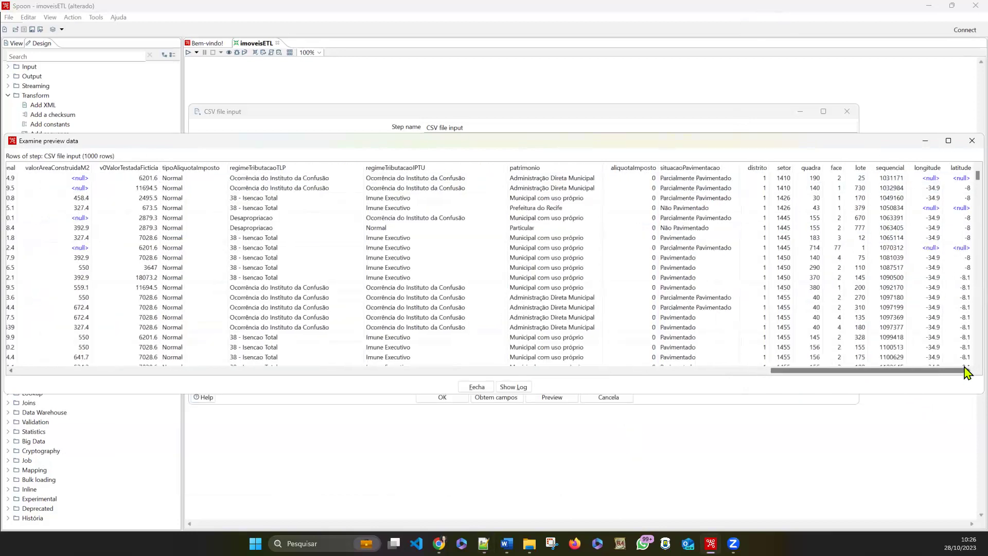
key("alt+Tab")
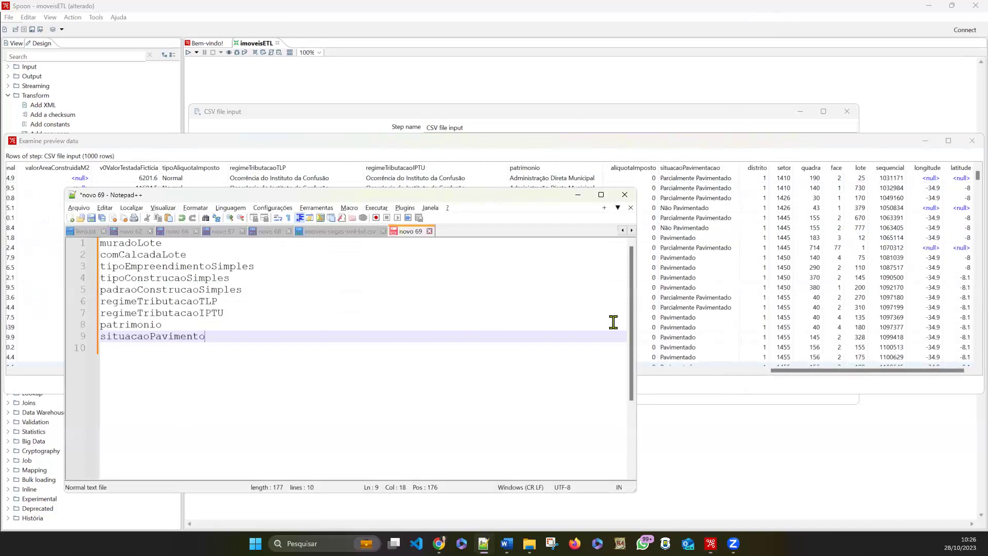
left_click(125, 244)
left_click(125, 255)
left_click(126, 267)
left_click(127, 278)
left_click(130, 290)
left_click(130, 301)
left_click(127, 313)
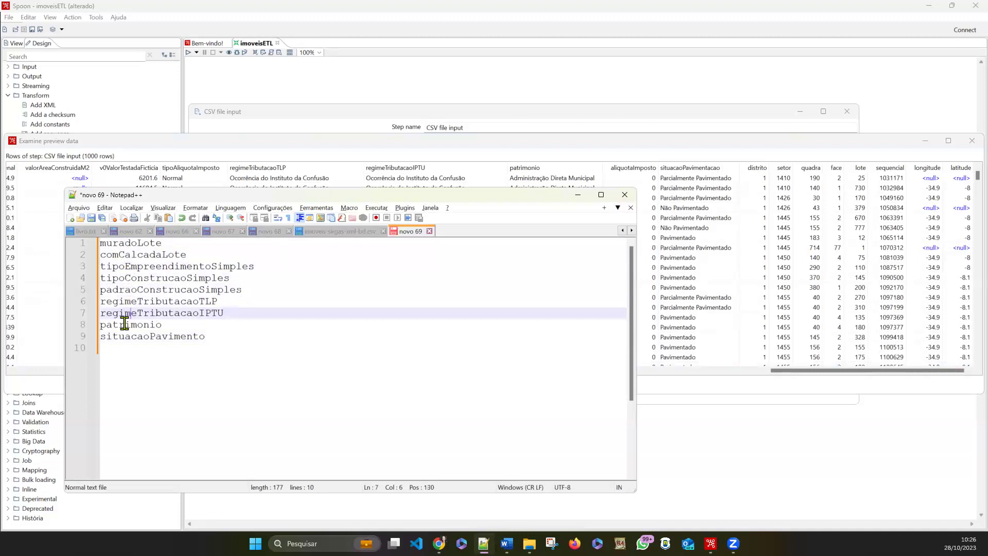
left_click(126, 325)
left_click(124, 335)
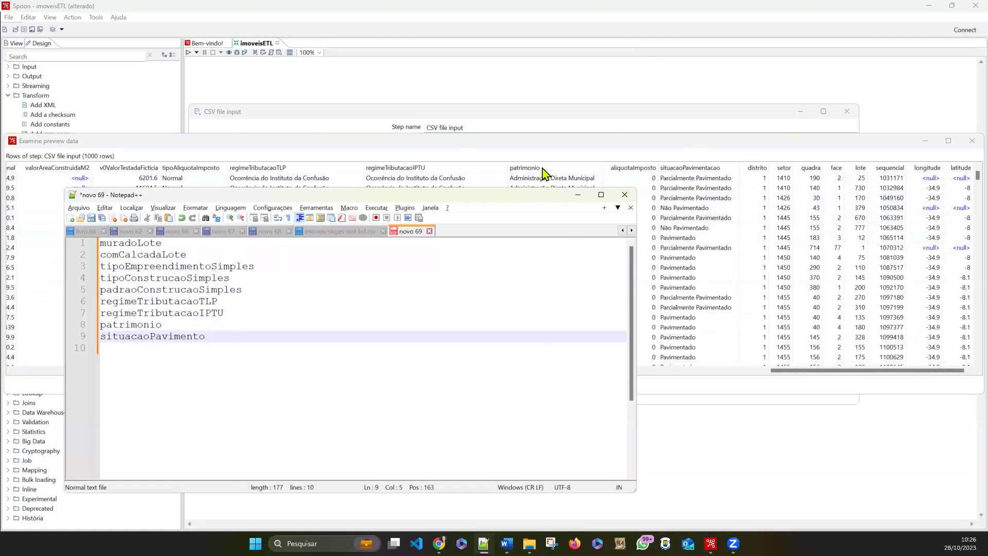
Close the data preview and CSV file input settings in Spoon, and open the String operations step for editing.
left_click(431, 83)
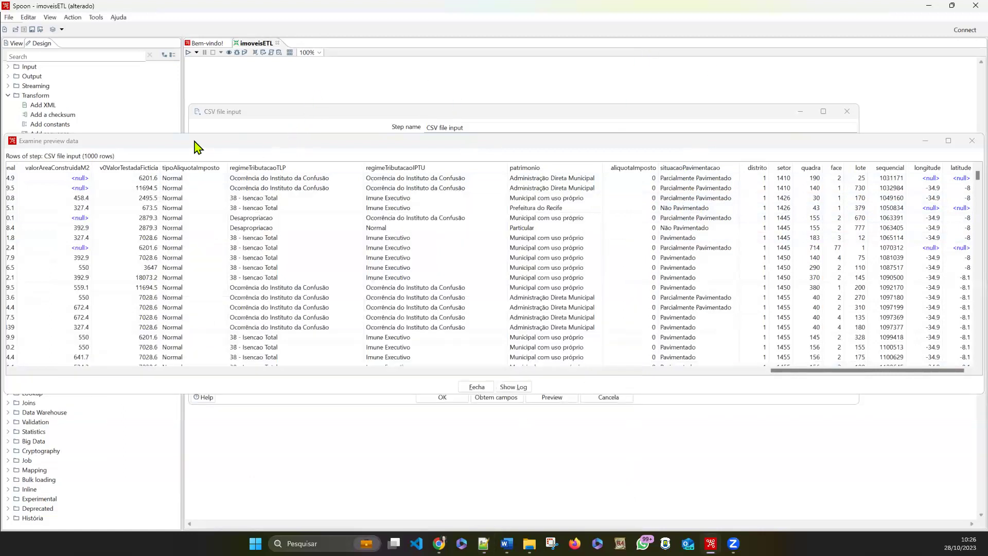
left_click(484, 387)
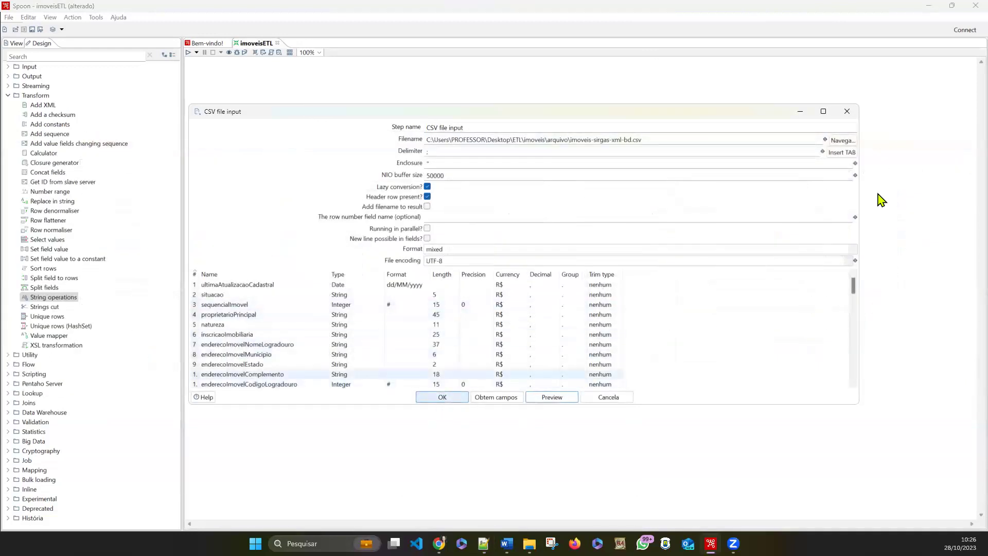
left_click(451, 400)
left_click(327, 136)
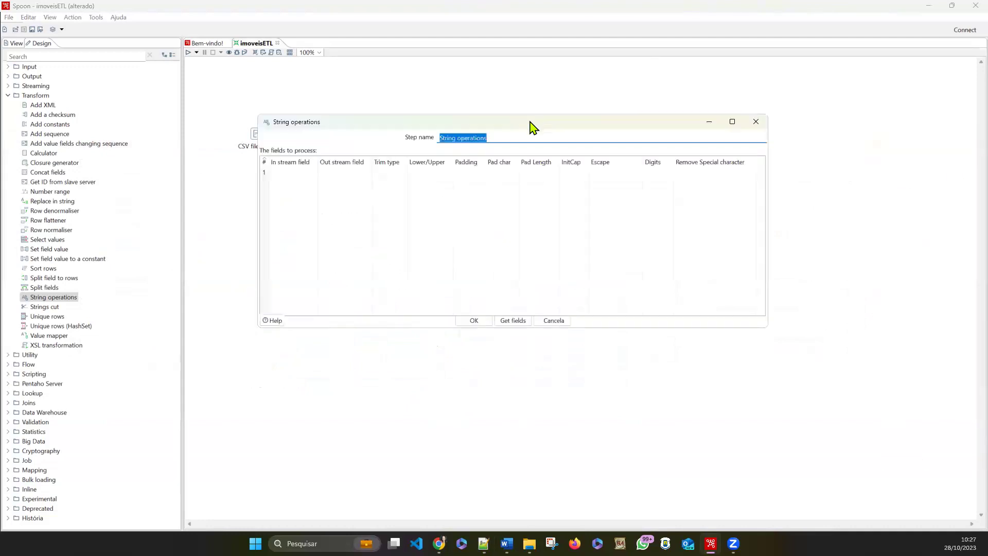
Set the In stream field of the first String operations row to muradoLote and add an empty second row.
left_click(290, 172)
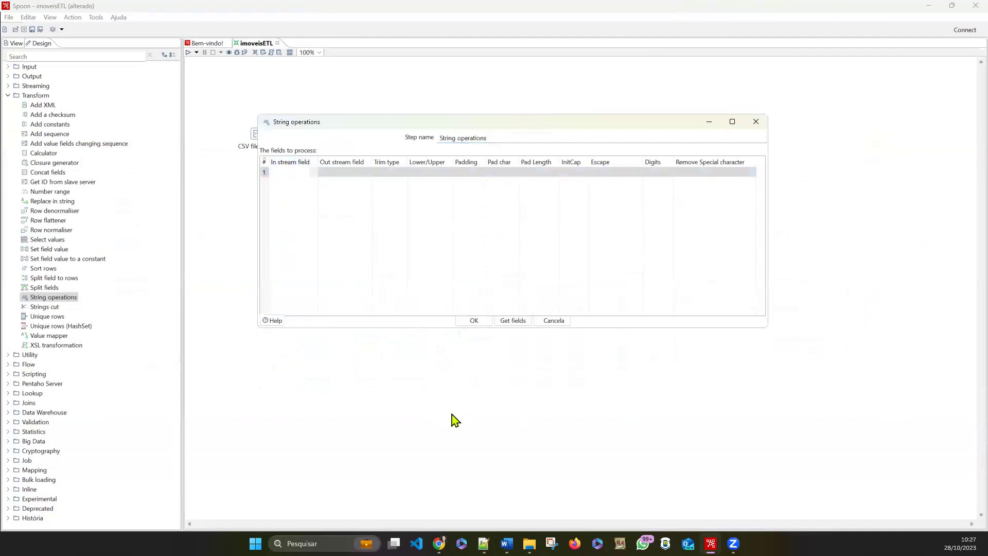
left_click(483, 543)
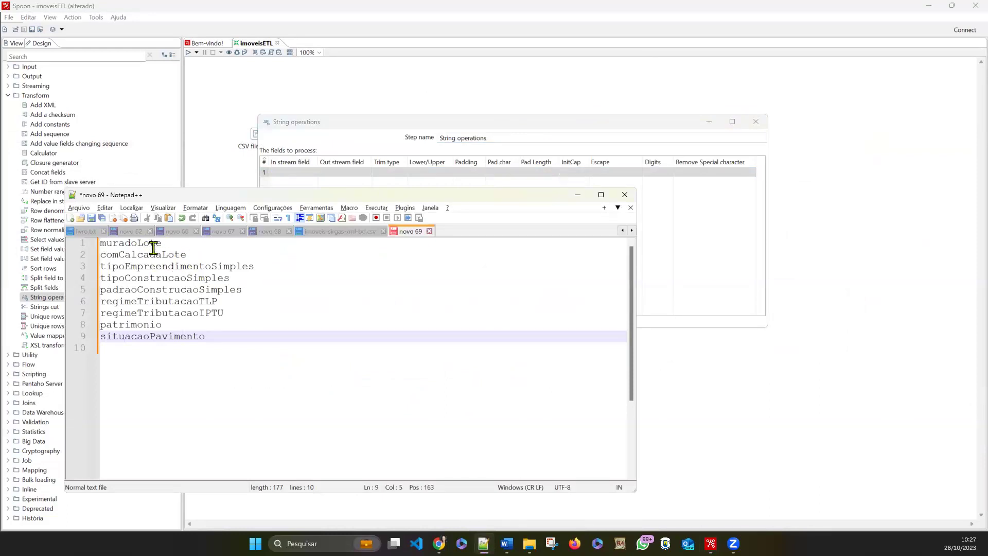
left_click(312, 184)
left_click(311, 173)
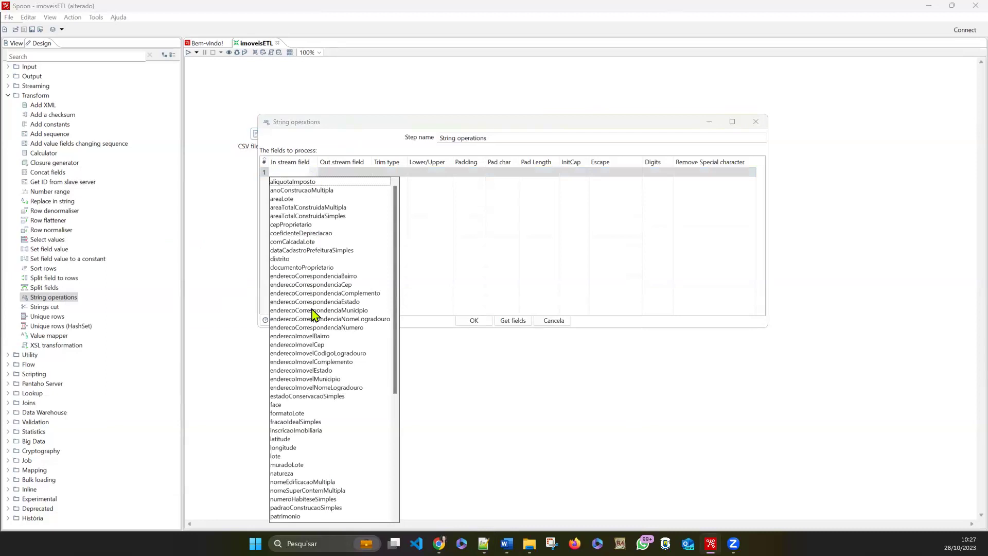
scroll(315, 345, "down", 3)
scroll(315, 344, "down", 1)
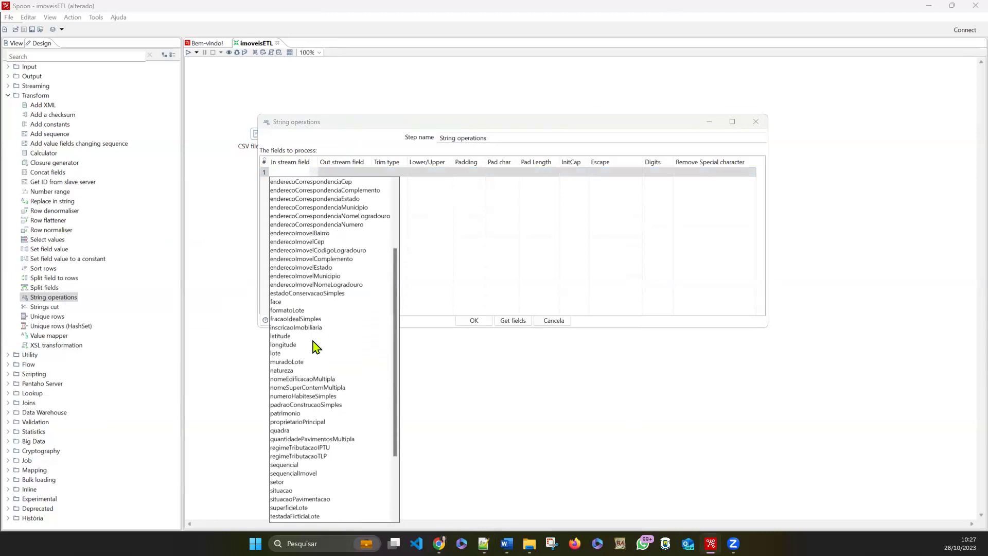
left_click(287, 362)
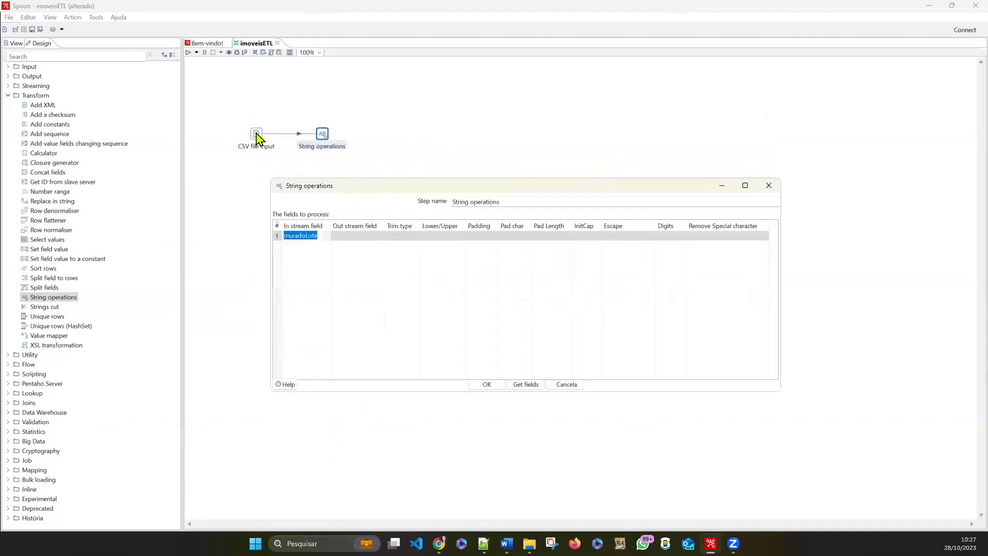
left_click(316, 245)
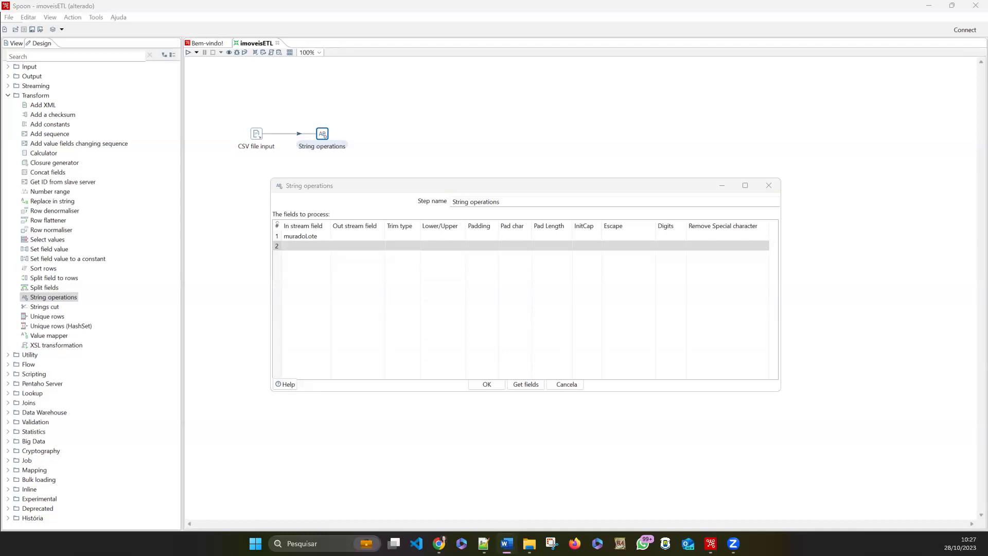
Switch to Notepad++ and paste the list of accented-character groups a) to f) below the field names.
left_click(483, 543)
left_click(259, 343)
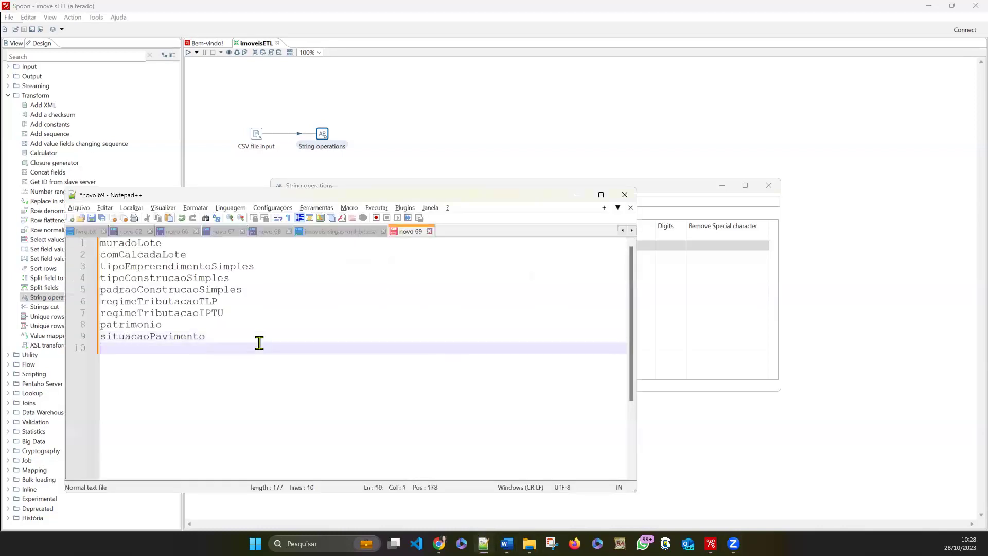
key("ctrl+v")
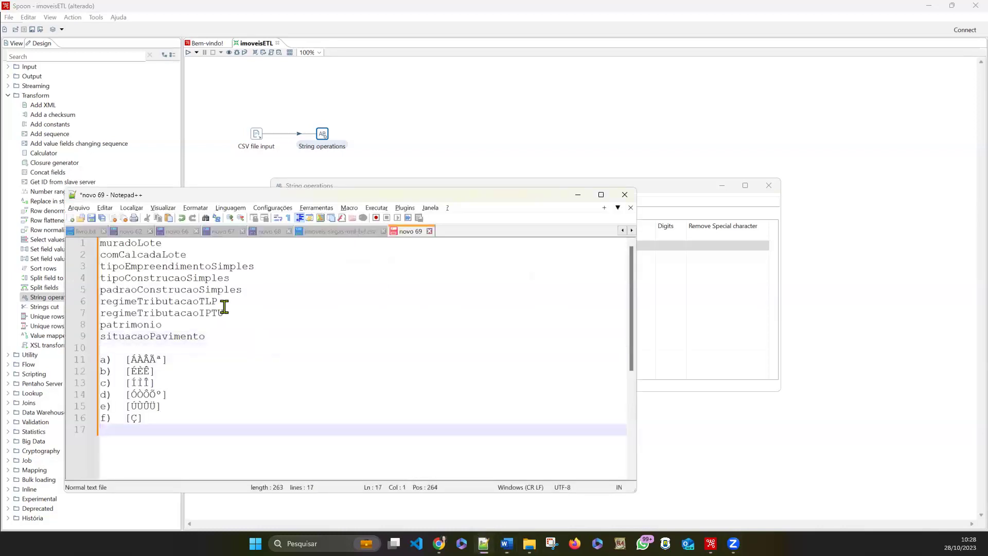
Examine the accented characters in the bracketed groups a) to f) of the pasted list.
left_click(162, 359)
left_click(130, 359, "shift")
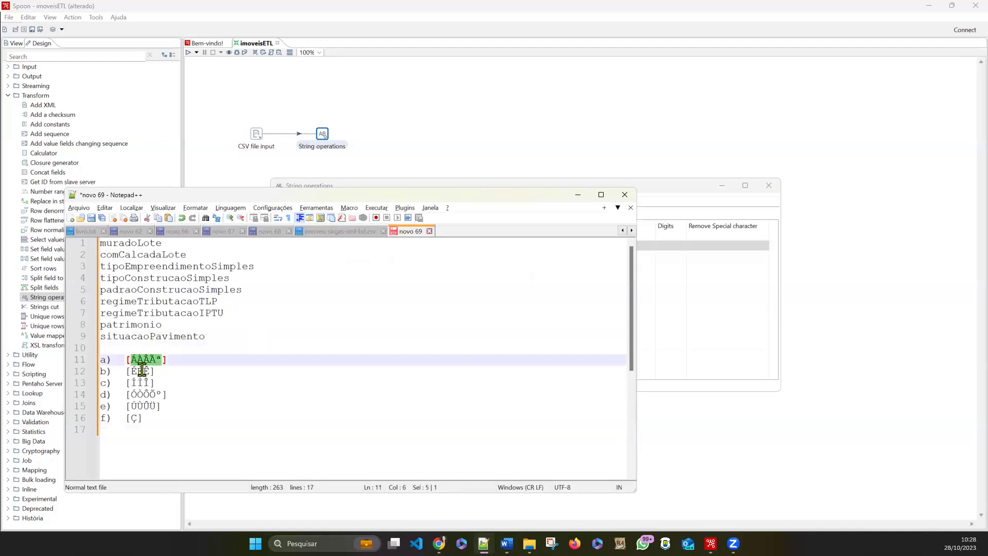
left_click(163, 353)
left_click(160, 359)
left_click_drag(161, 359, 158, 360)
left_click(150, 359)
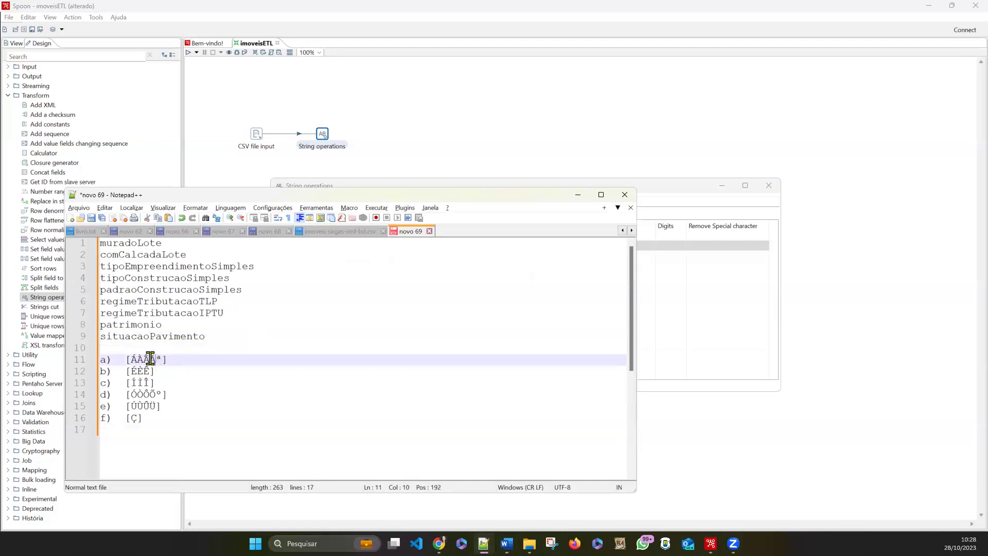
left_click(132, 372)
left_click_drag(131, 359, 164, 416)
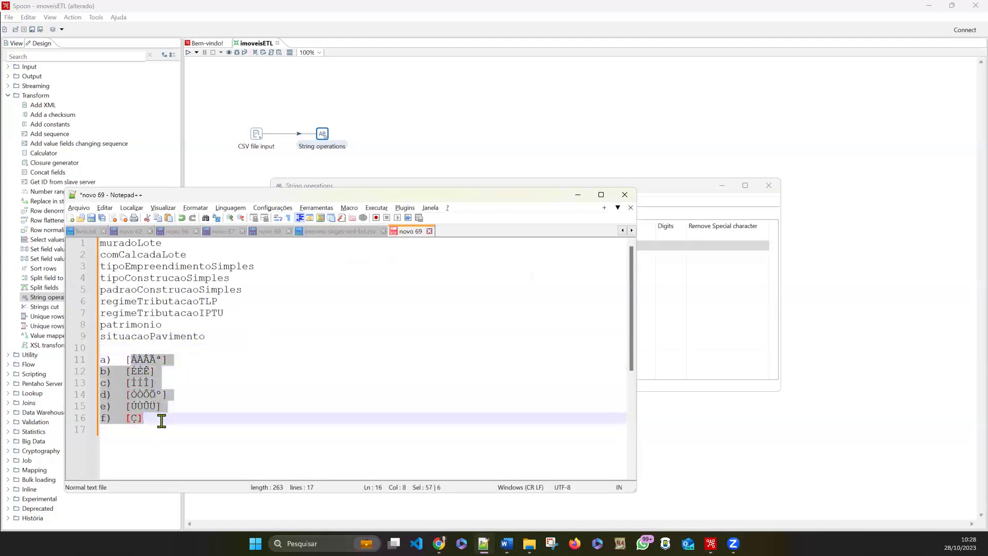
left_click(160, 417)
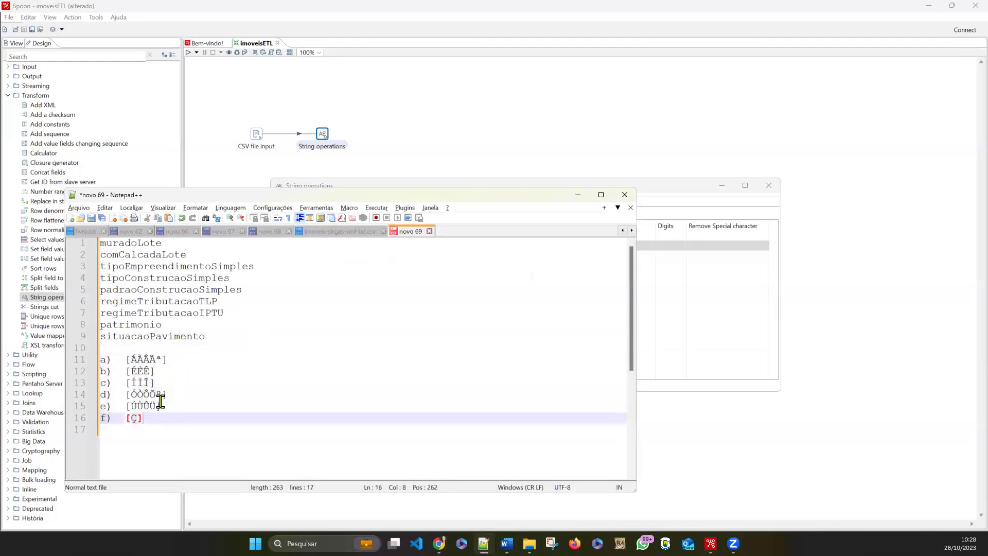
left_click_drag(126, 359, 162, 413)
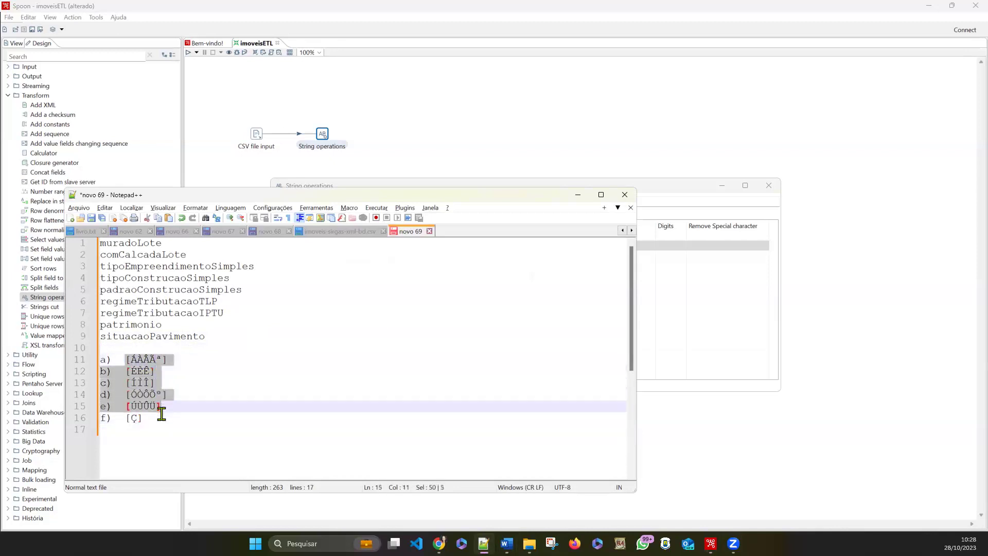
Add the line "mapeado aqui" directly above group a) in the note.
left_click(128, 349)
key("Return")
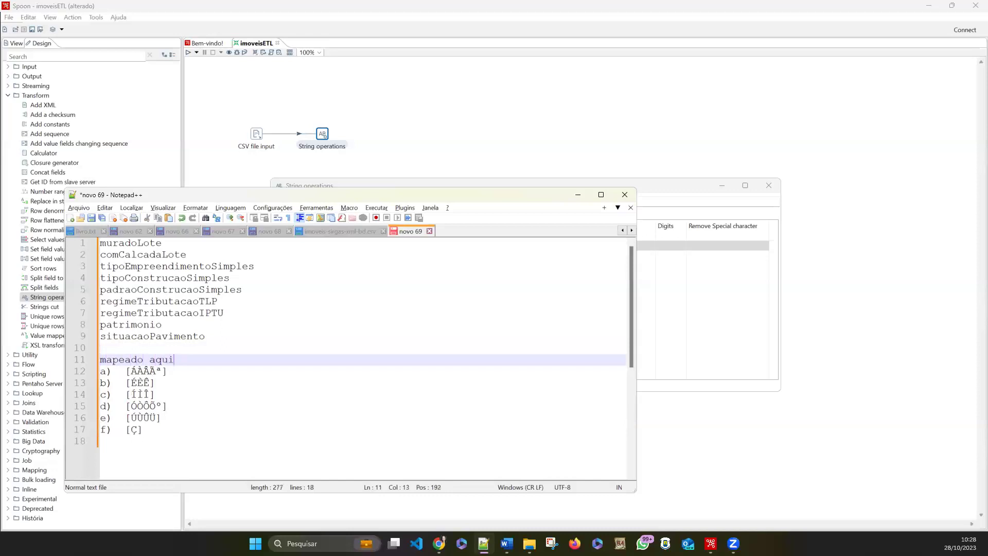
Go through the groups under "mapeado aqui" one by one, down to the Ç group.
left_click_drag(143, 429, 99, 370)
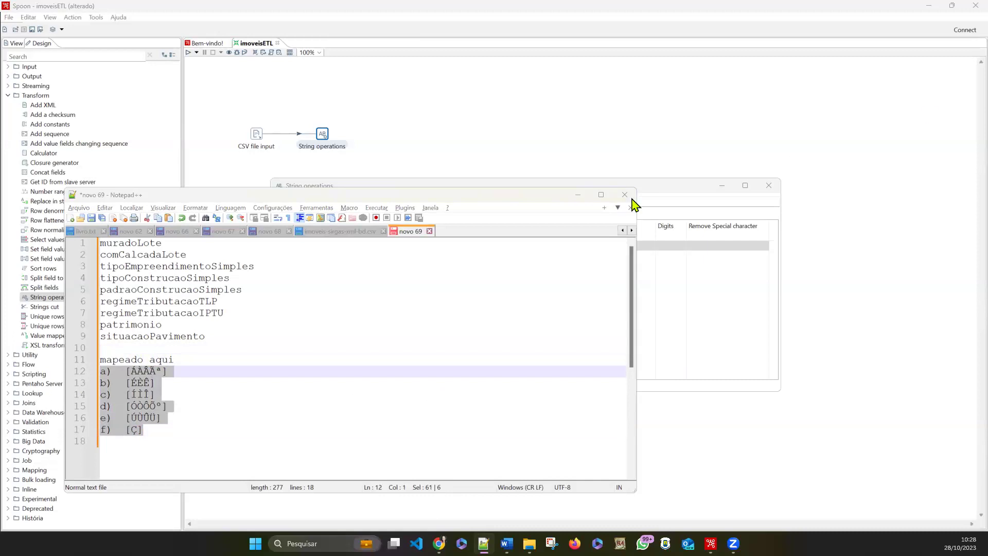
left_click(197, 371)
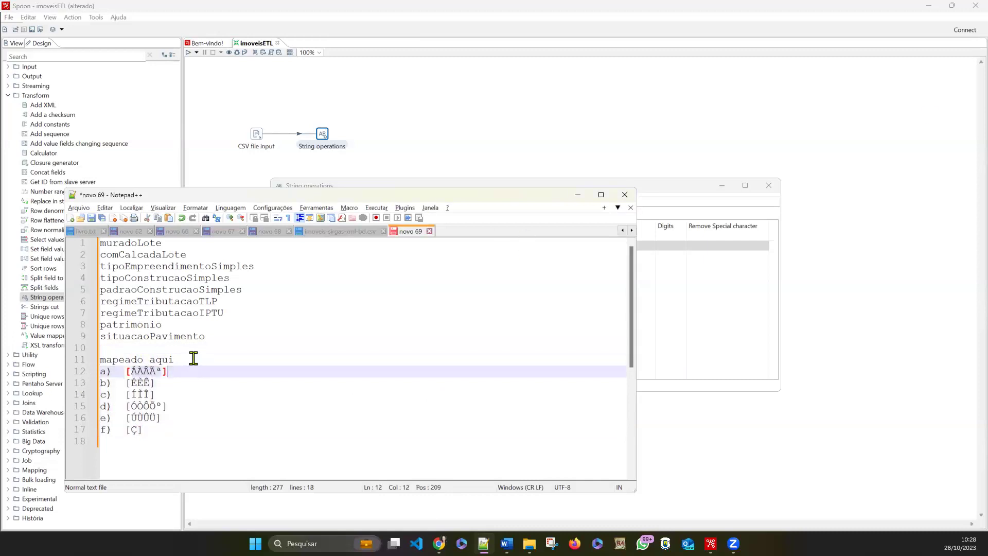
left_click(136, 361)
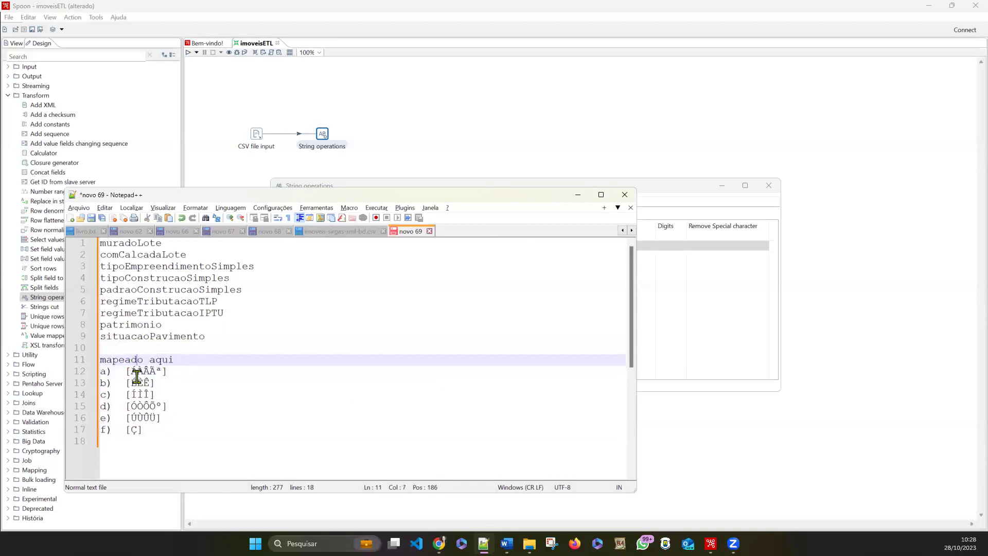
left_click(137, 383)
left_click(137, 395)
left_click(139, 406)
left_click(139, 415)
left_click(134, 429)
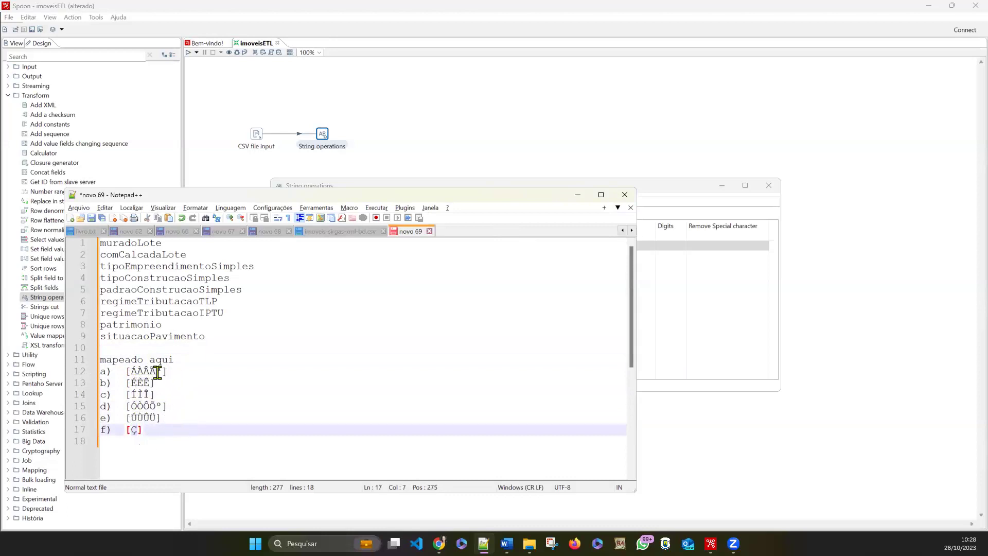
Return to String operations and copy muradoLote into the In stream field of rows 2 to 6.
left_click(649, 191)
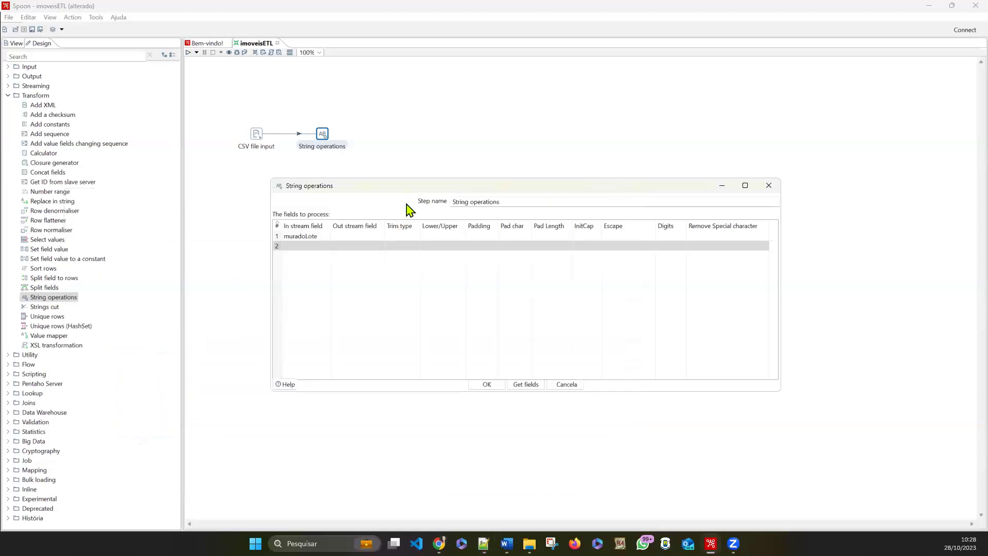
left_click(319, 236)
key("ctrl+c")
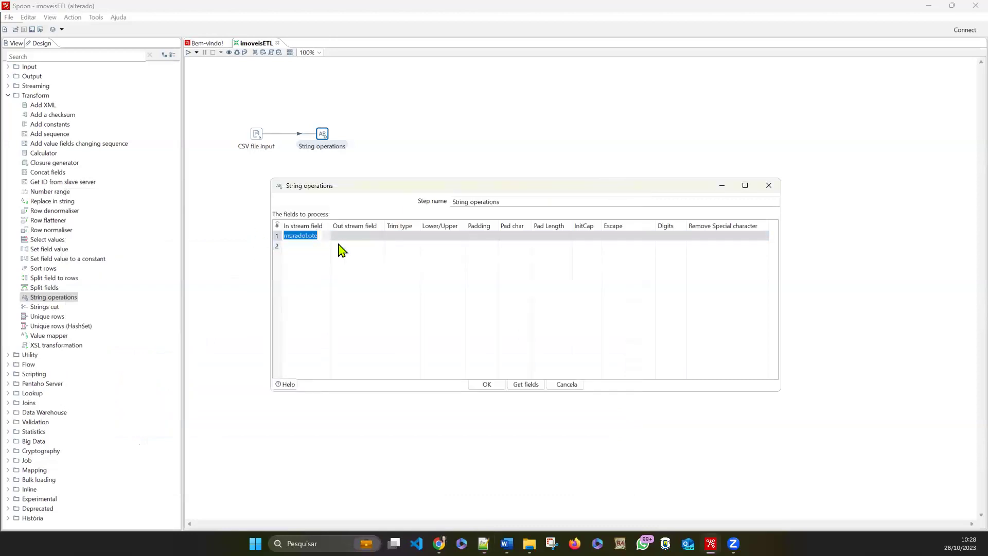
left_click(310, 245)
key("ctrl+v")
left_click(316, 255)
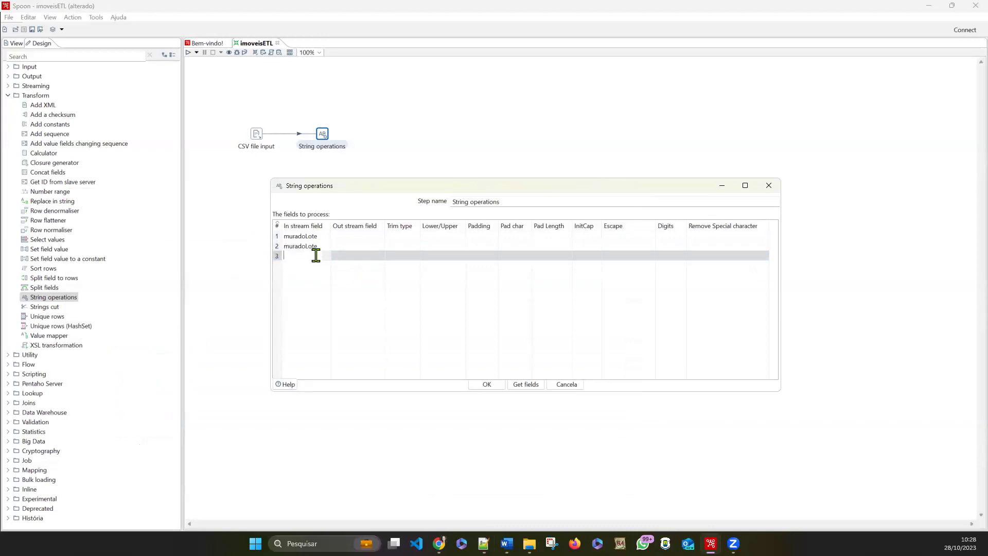
key("ctrl+v")
left_click(316, 266)
key("ctrl+v")
left_click(316, 275)
key("ctrl+v")
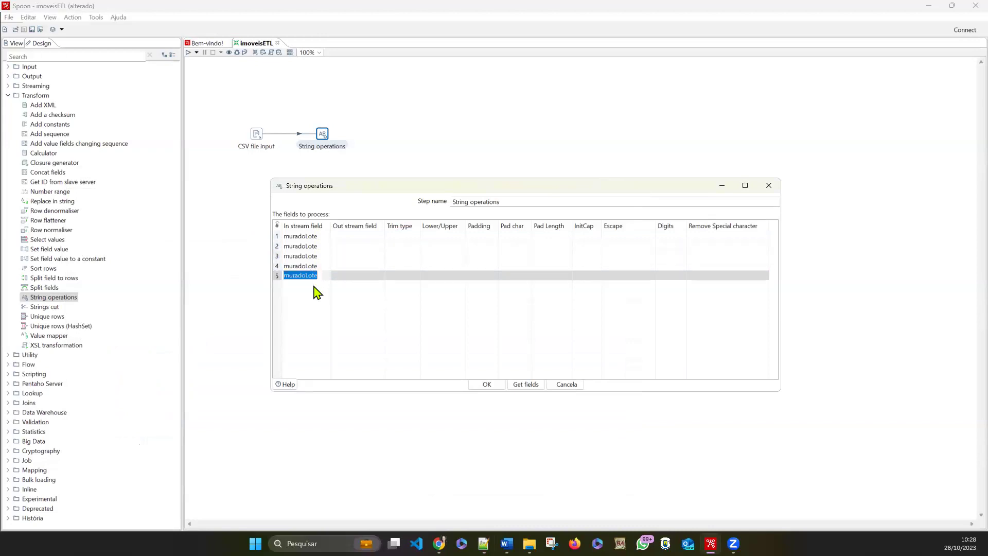
left_click(313, 286)
key("ctrl+v")
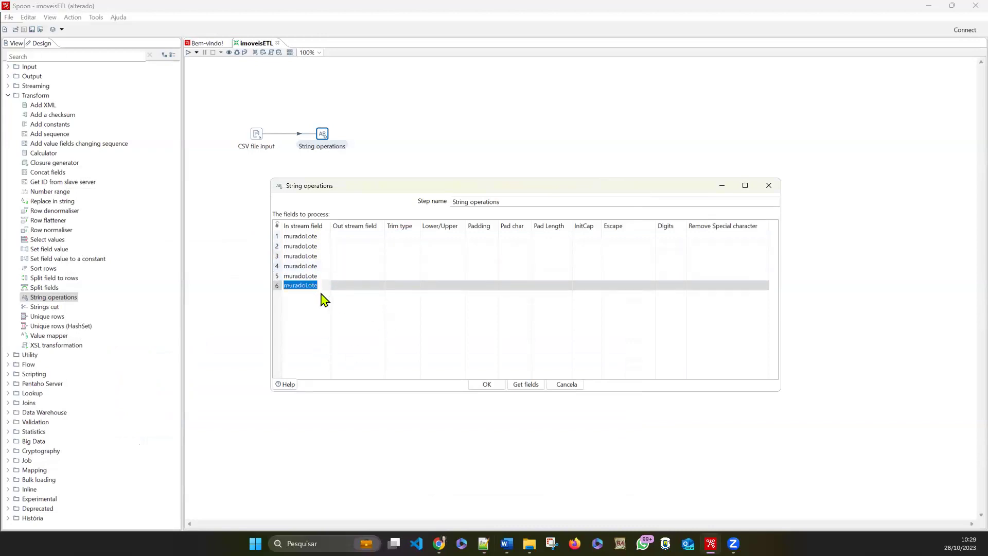
Compare the accented-character groups in Notepad++ with the muradoLote rows in String operations.
key("alt+Tab")
left_click_drag(127, 367, 161, 430)
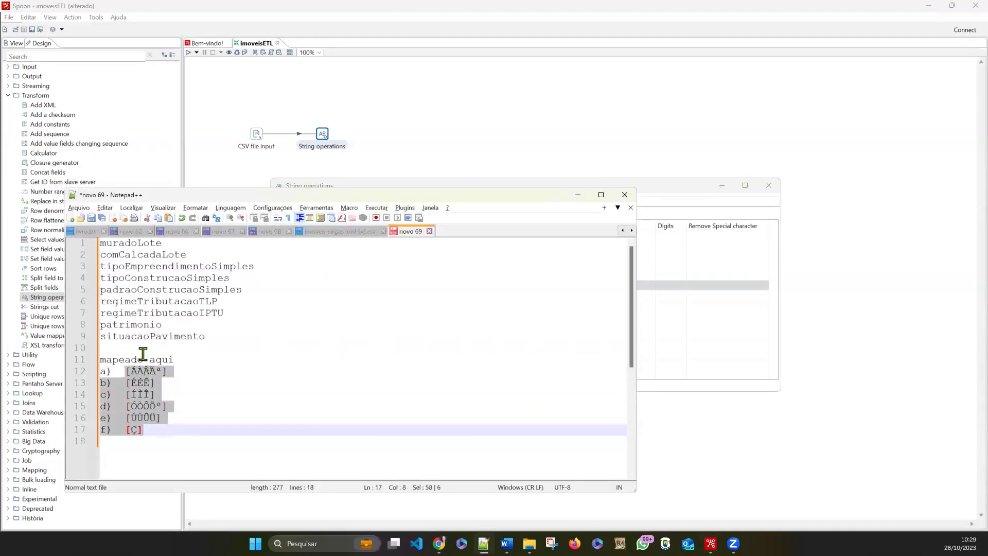
left_click(163, 370)
key("alt+Tab")
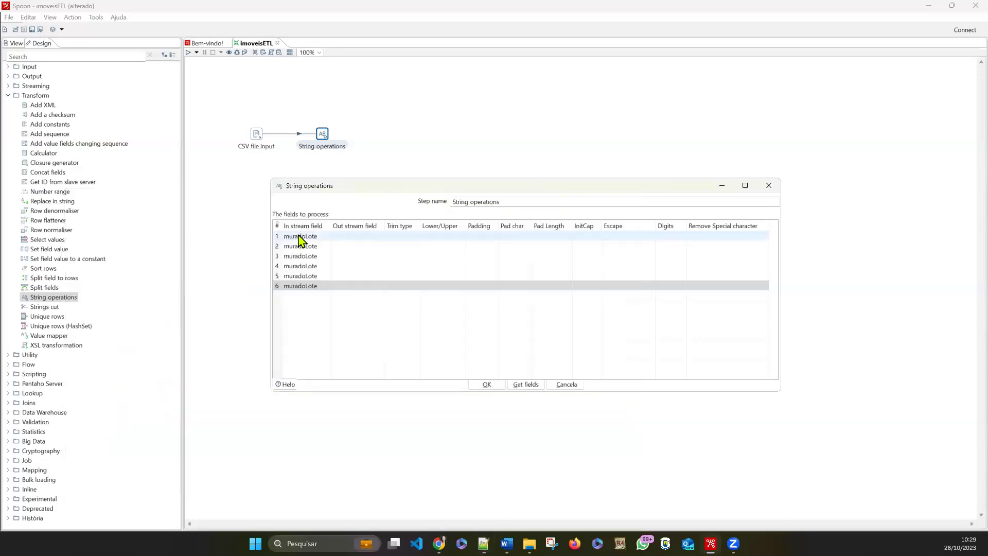
left_click(324, 297)
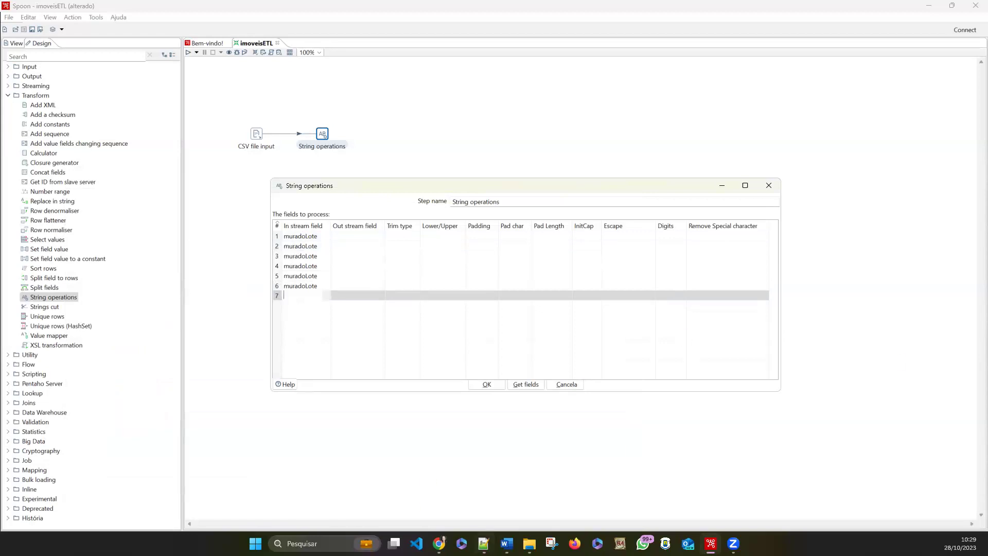
key("alt+Tab")
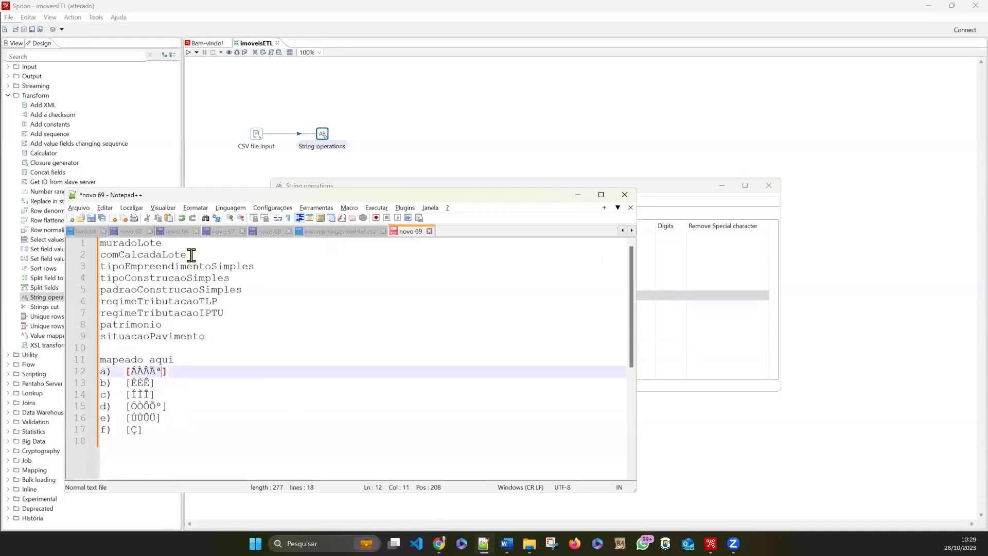
left_click_drag(187, 254, 101, 256)
left_click(318, 185)
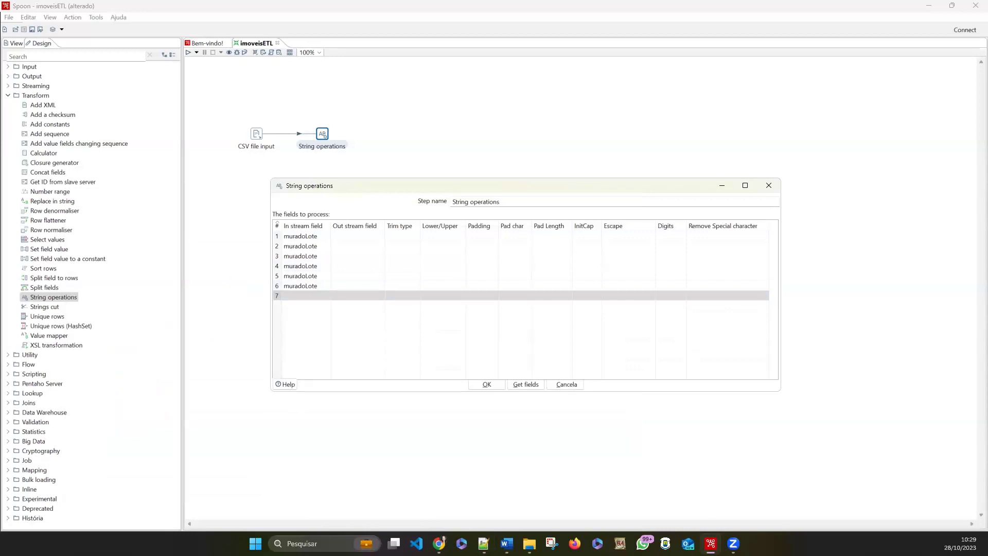
key("alt+Tab")
mouse_move(258, 138)
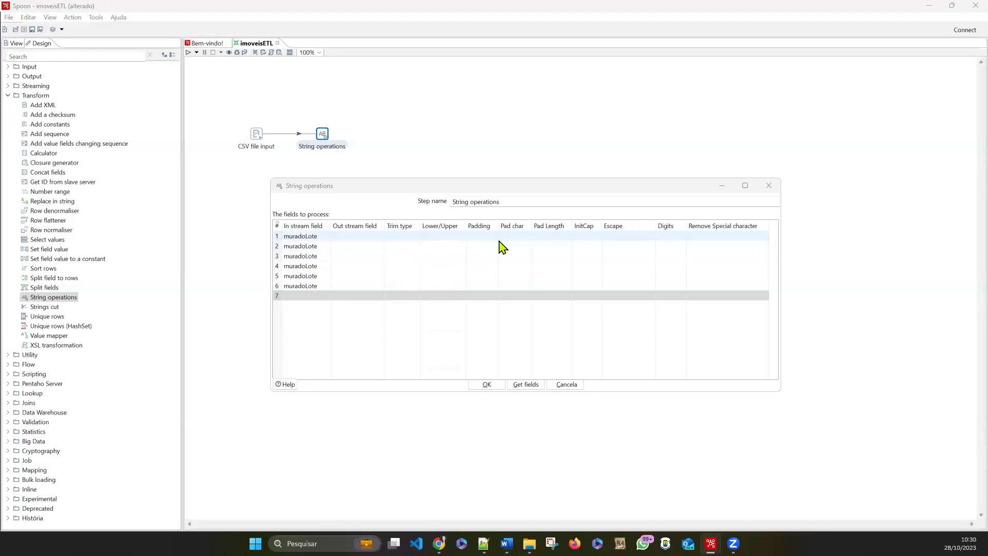
Widen the String operations dialog, inspect the Trim type and Remove Special character columns, and close it without saving.
left_click(408, 234)
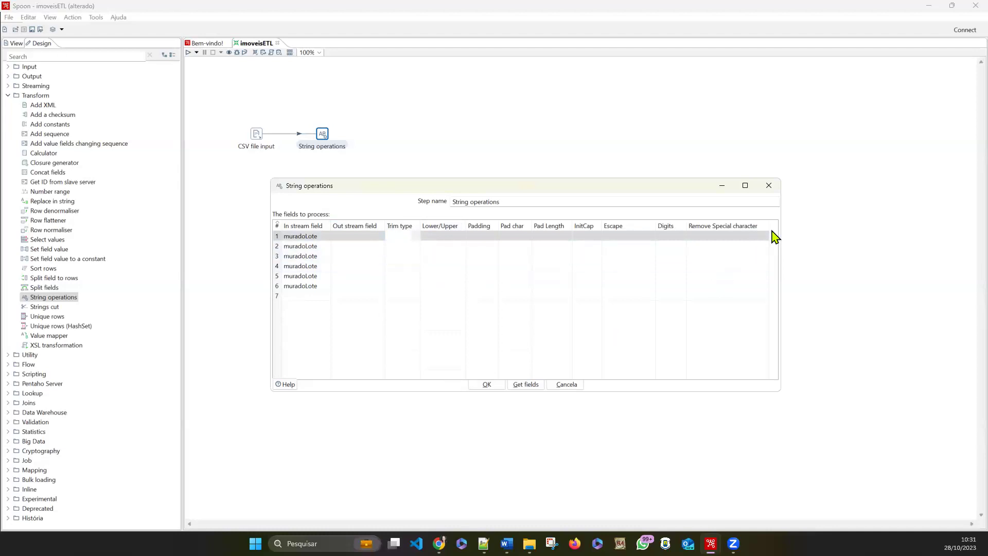
left_click_drag(780, 232, 924, 232)
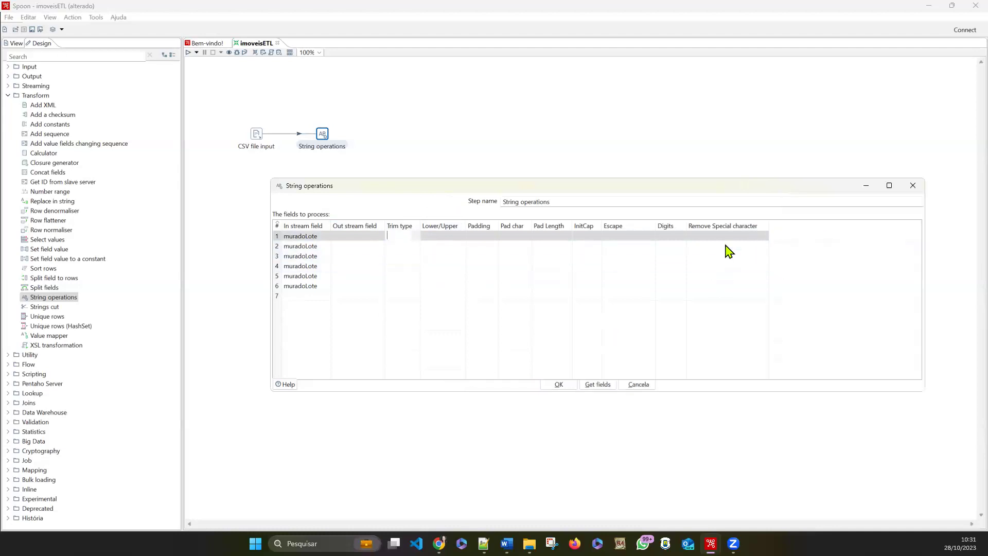
left_click(724, 236)
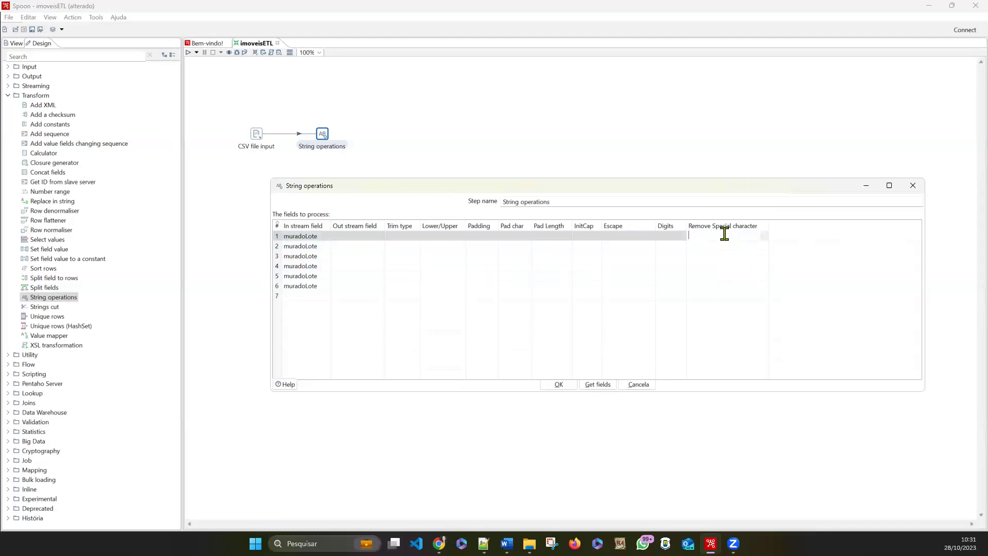
key("Escape")
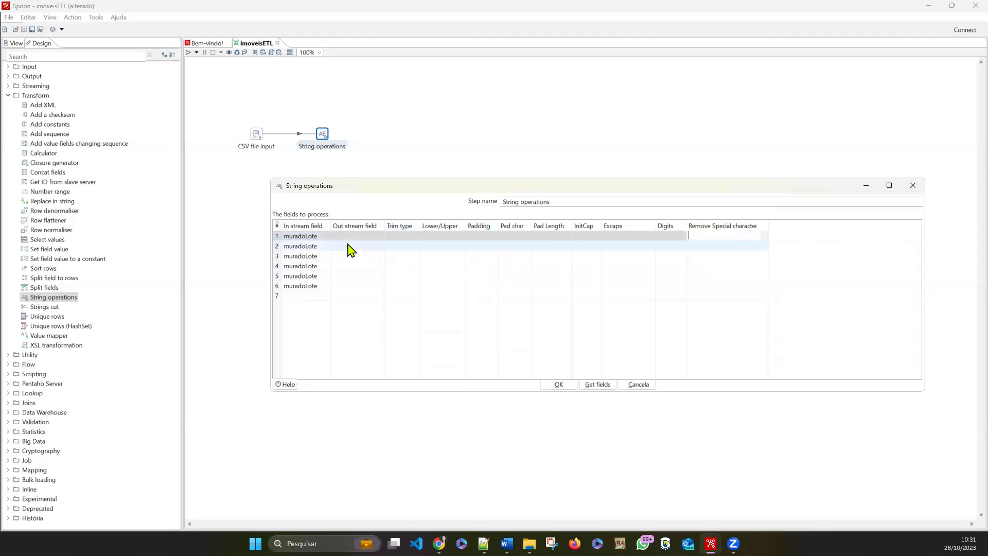
left_click(913, 188)
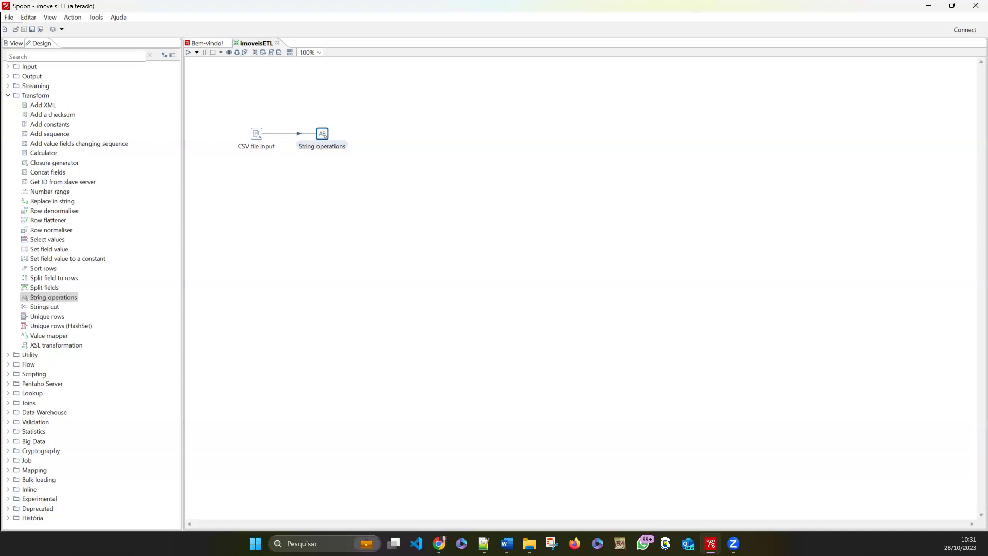
Replace the String operations step with a Replace in string step connected after CSV file input.
left_click(325, 139)
left_click(325, 138)
key("Delete")
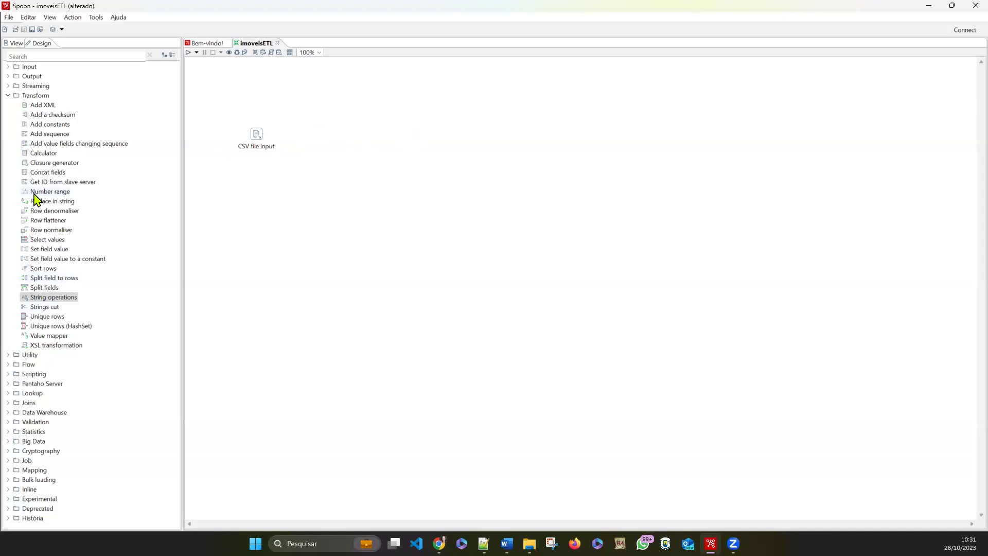
left_click(52, 201)
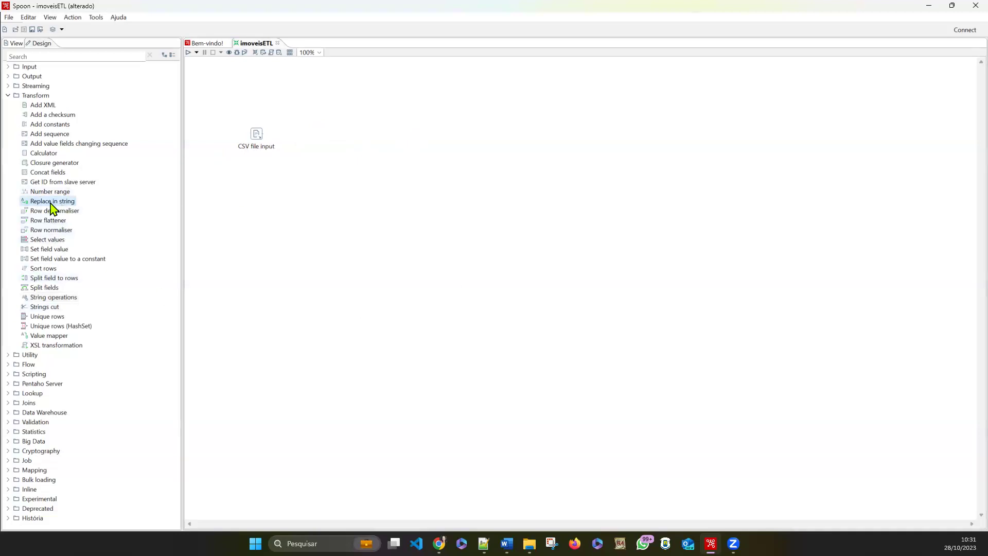
left_click(256, 134)
double_click(48, 202)
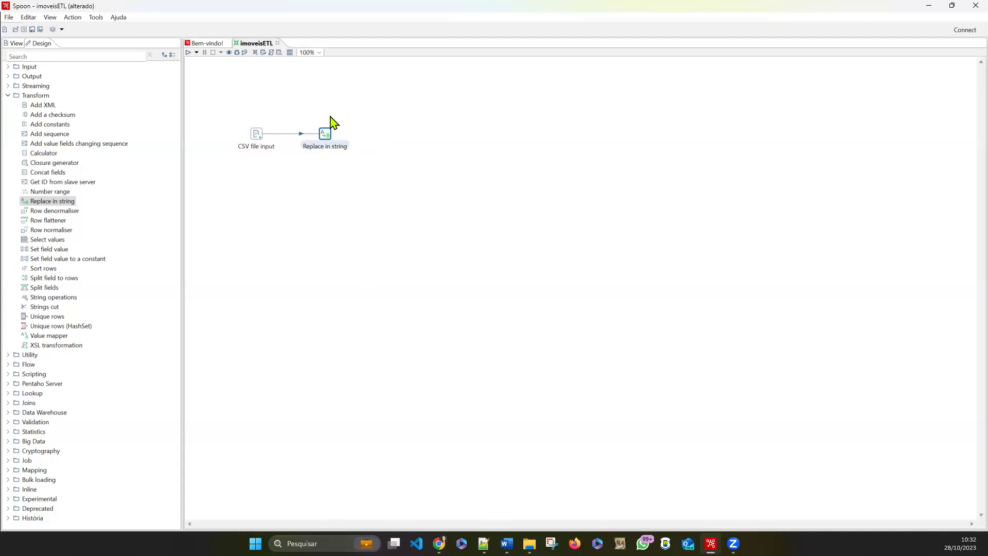
Delete the Replace in string step from the canvas and undo the deletion.
left_click(326, 137)
key("Delete")
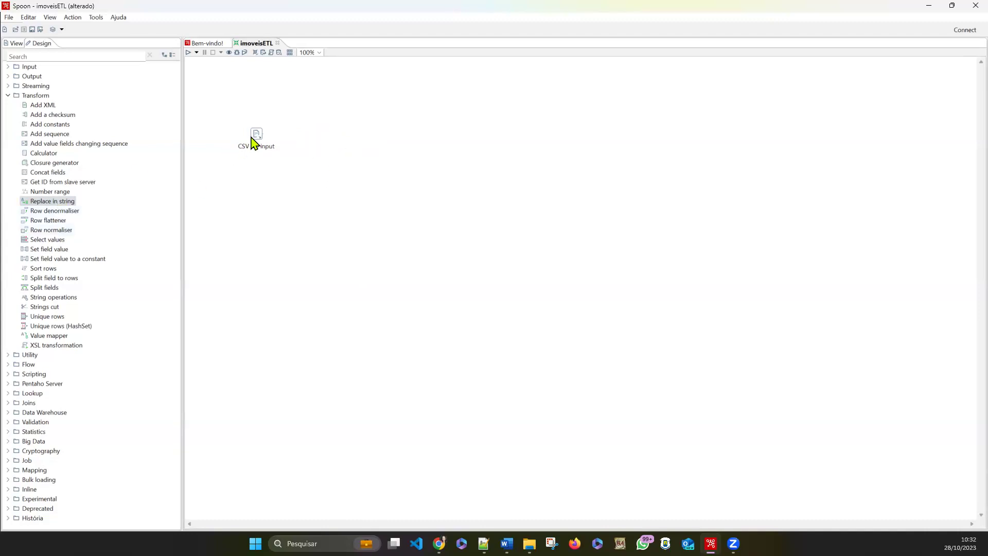
key("ctrl+z")
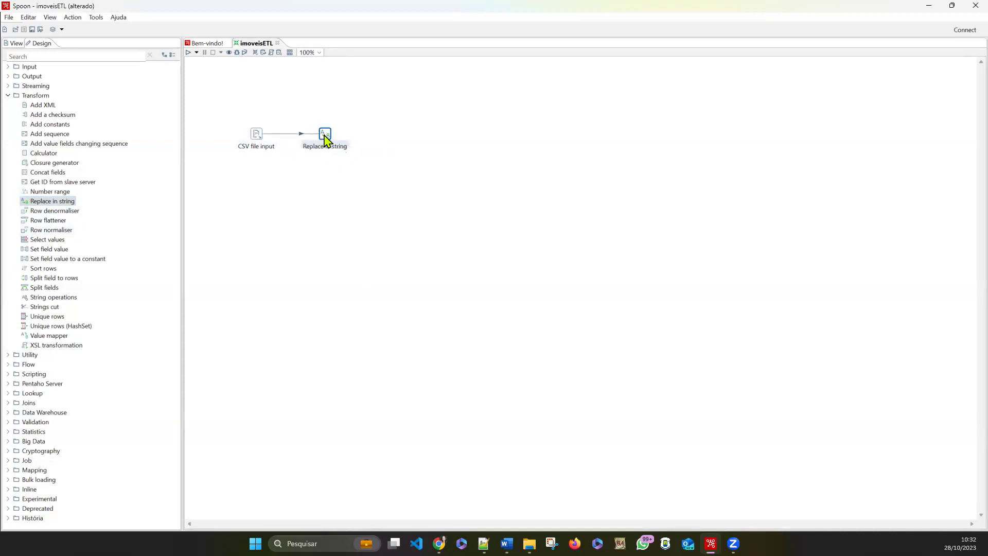
Open the Replace in string step and choose muradoLote as the In stream field of row 1.
mouse_move(325, 138)
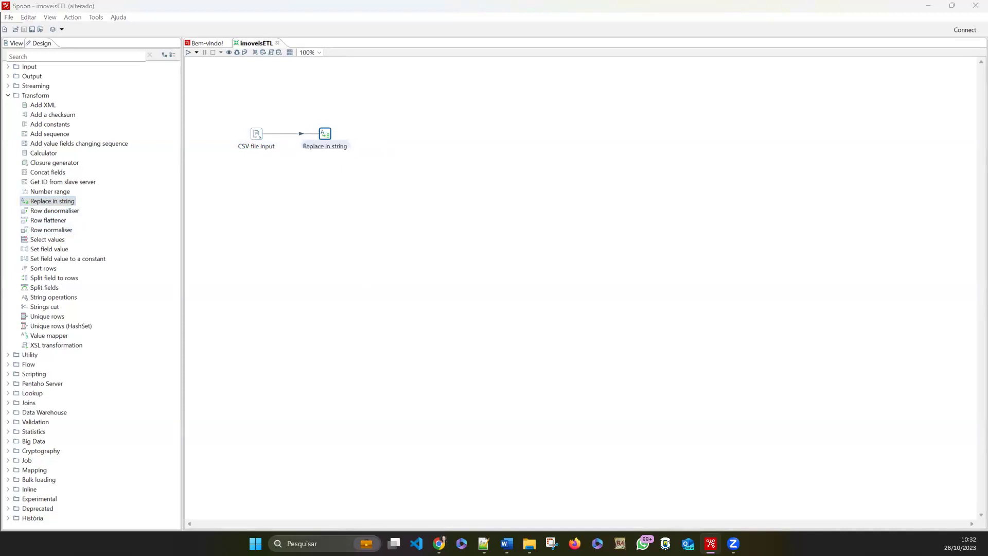
double_click(324, 133)
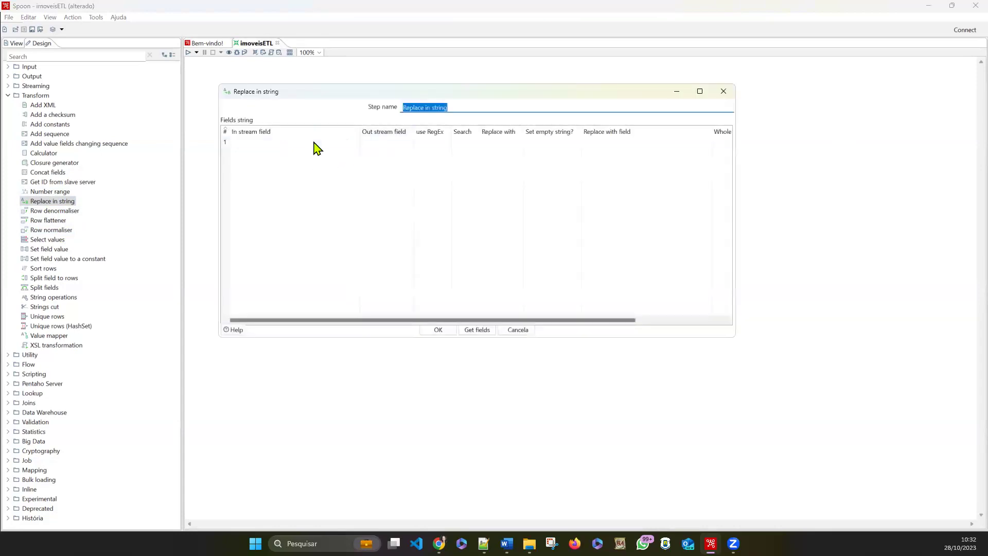
left_click(334, 143)
left_click(355, 141)
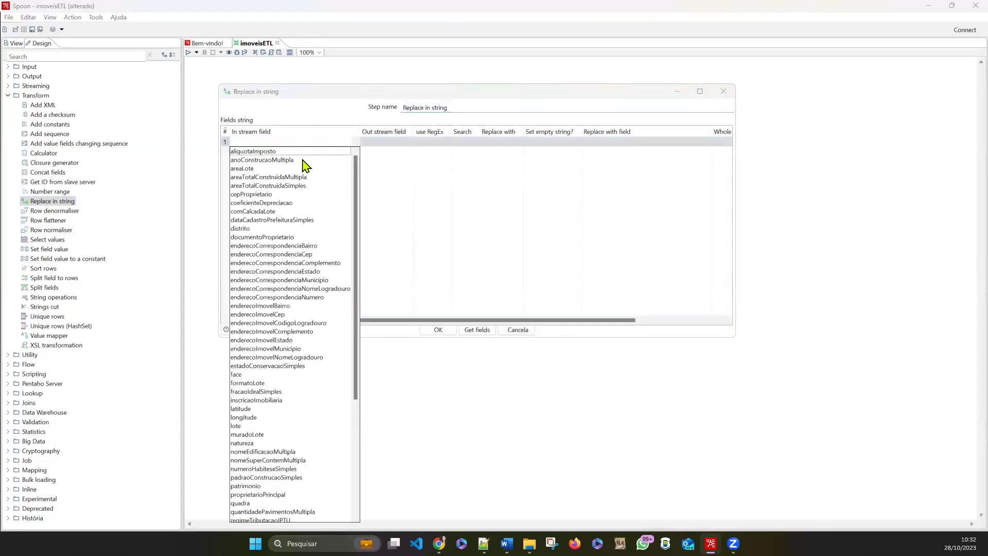
key("alt+Tab")
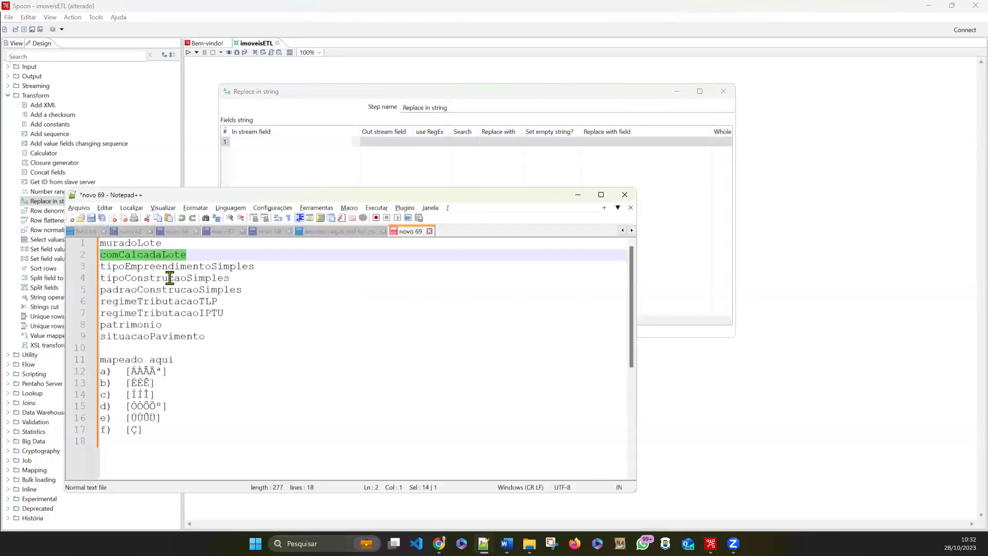
key("alt+Tab")
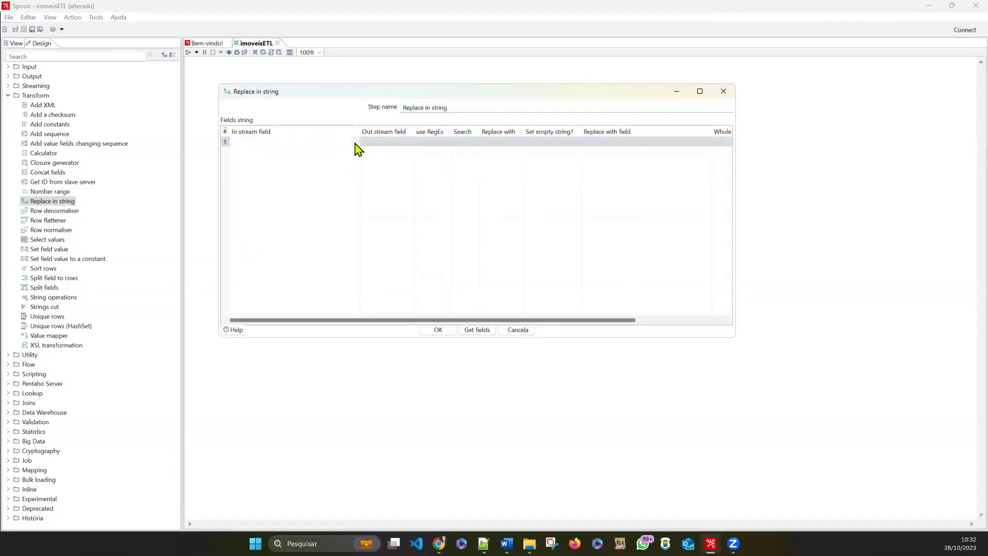
left_click(355, 142)
scroll(302, 300, "down", 4)
scroll(302, 299, "down", 3)
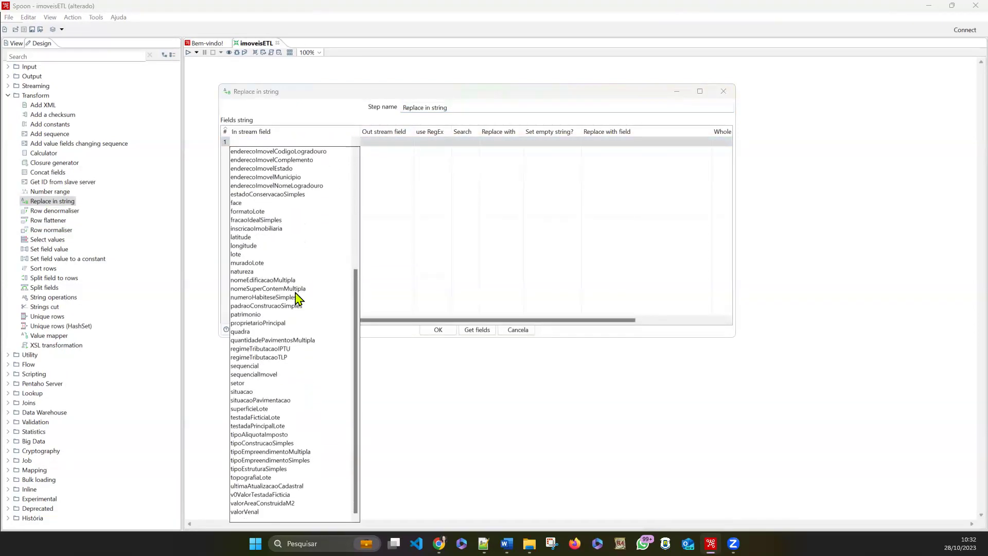
left_click(247, 262)
Set use RegEx to S for the muradoLote entry in row 1.
left_click(398, 142)
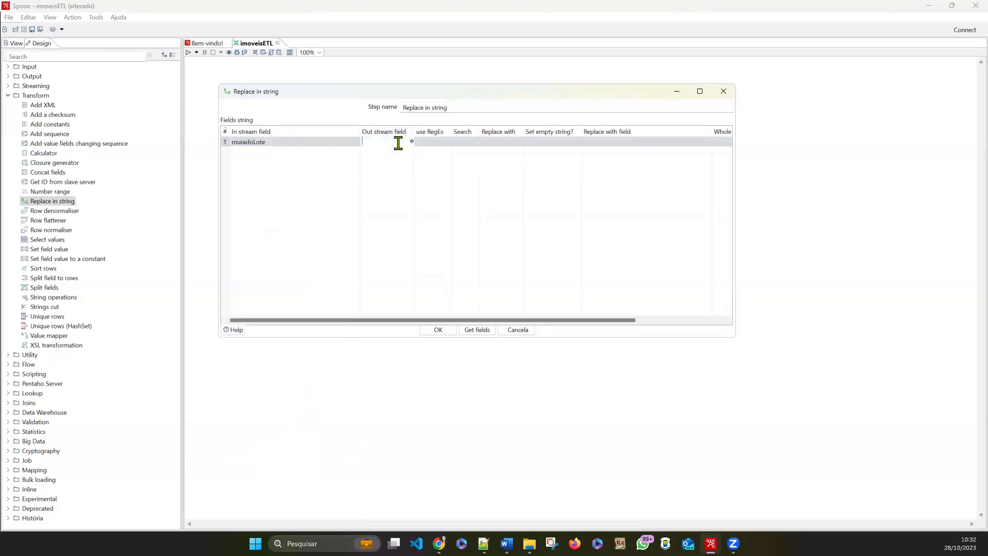
left_click(439, 142)
left_click(447, 142)
left_click(430, 154)
Copy muradoLote from row 1 into the In stream field of rows 2 to 6.
left_click(271, 142)
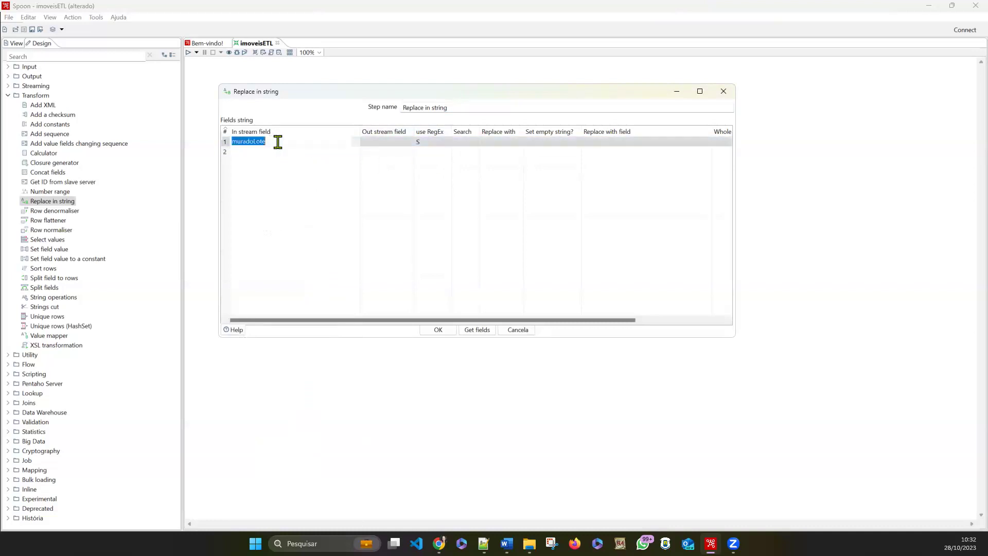
key("Down")
key("Down")
key("Down")
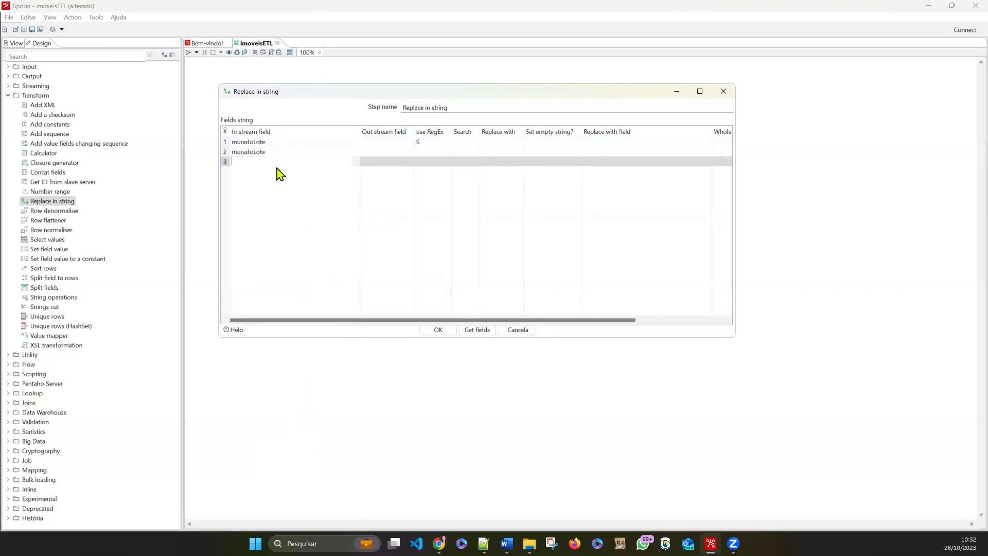
key("Down")
key("Down")
key("Down")
key("Down")
key("Down")
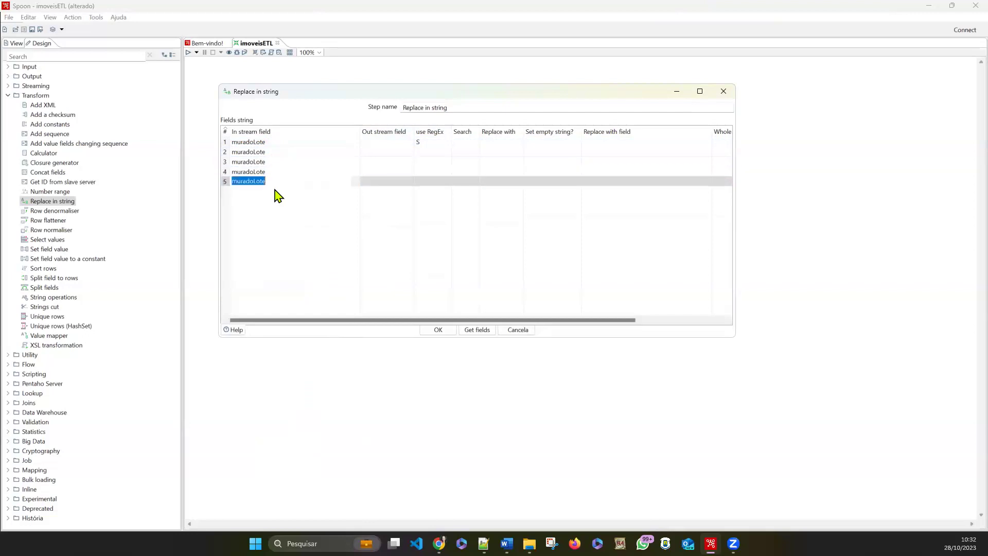
Set use RegEx to S for the muradoLote entries in rows 2 to 6.
left_click(430, 152)
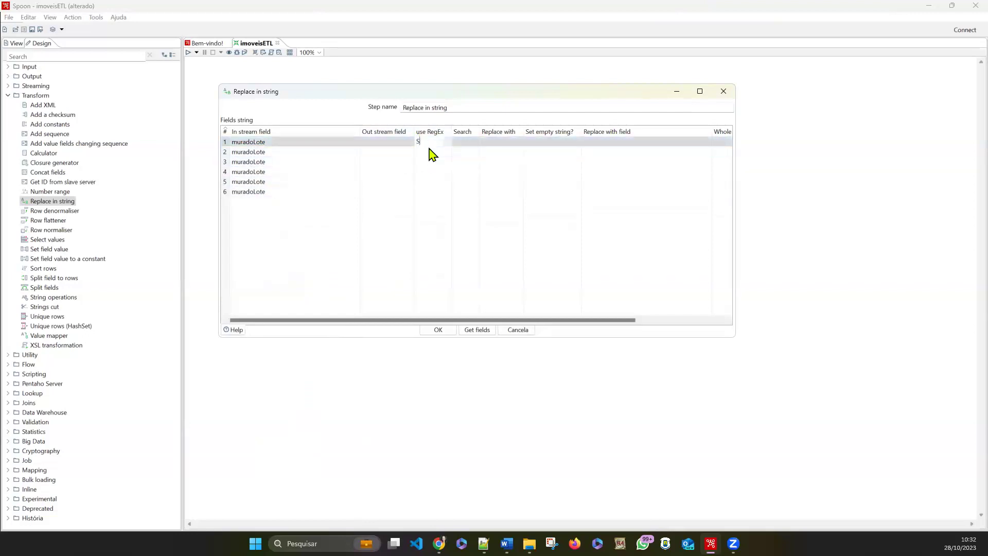
left_click(444, 152)
left_click(432, 167)
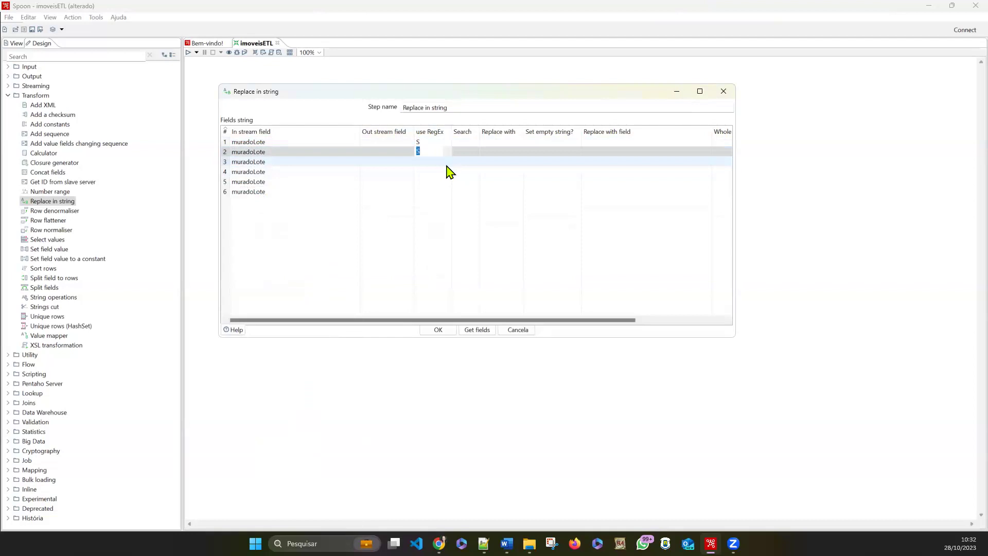
left_click(448, 162)
left_click(448, 161)
left_click(427, 176)
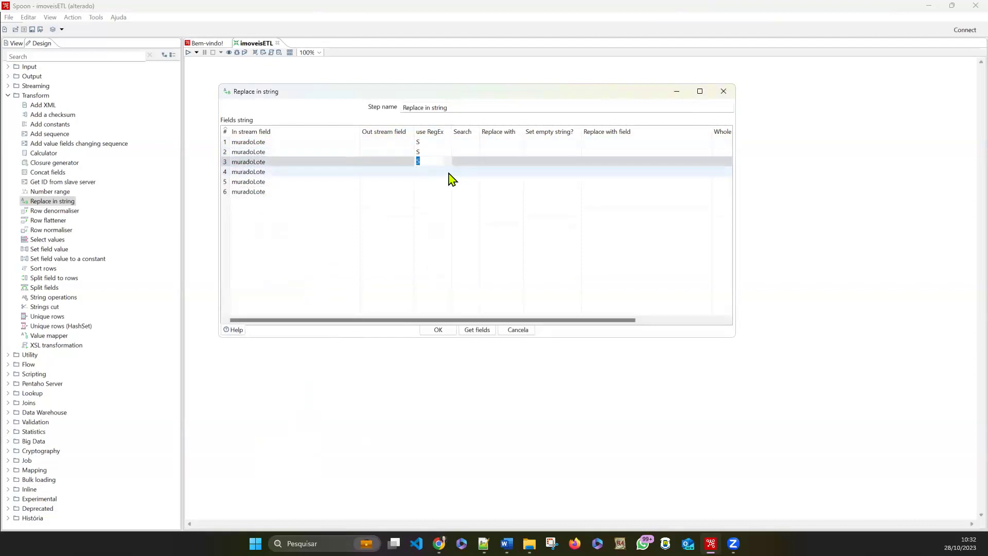
left_click(449, 172)
left_click(449, 172)
left_click(420, 191)
left_click(450, 184)
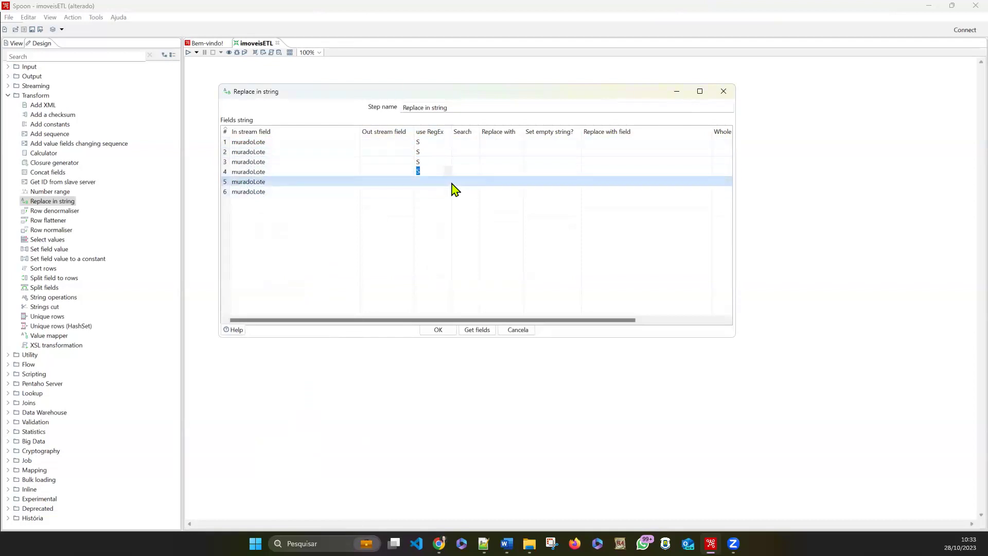
left_click(450, 190)
left_click(430, 201)
left_click(443, 189)
left_click(426, 199)
left_click(447, 192)
left_click(446, 192)
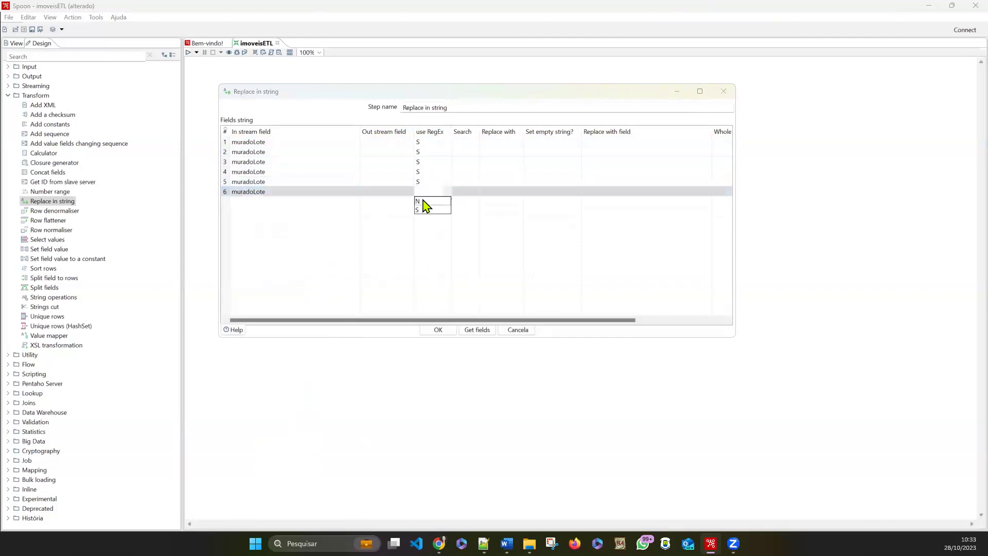
left_click(420, 210)
Review the use RegEx options of rows 1 and 2, keeping S in both.
left_click(448, 145)
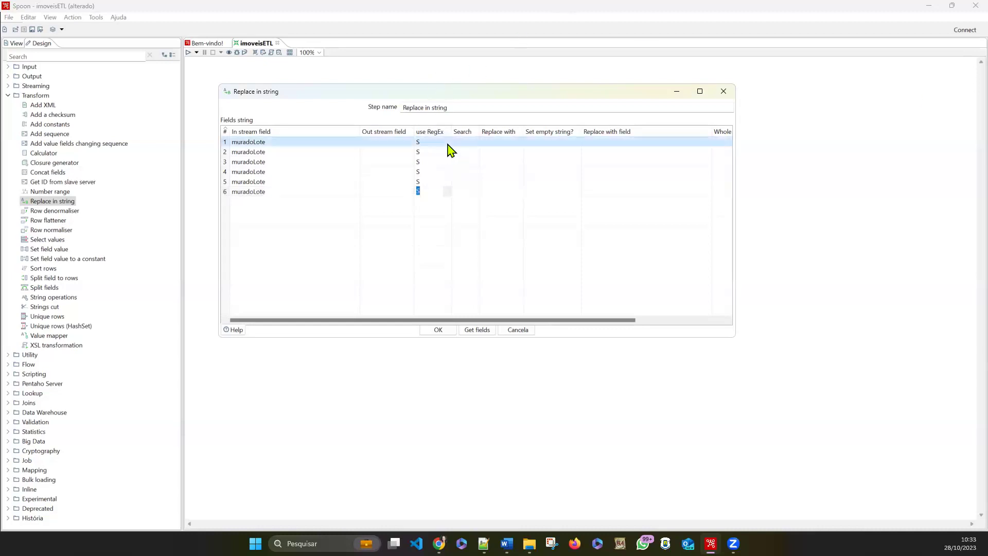
left_click(448, 144)
left_click(431, 160)
left_click(446, 152)
left_click(447, 152)
left_click(430, 170)
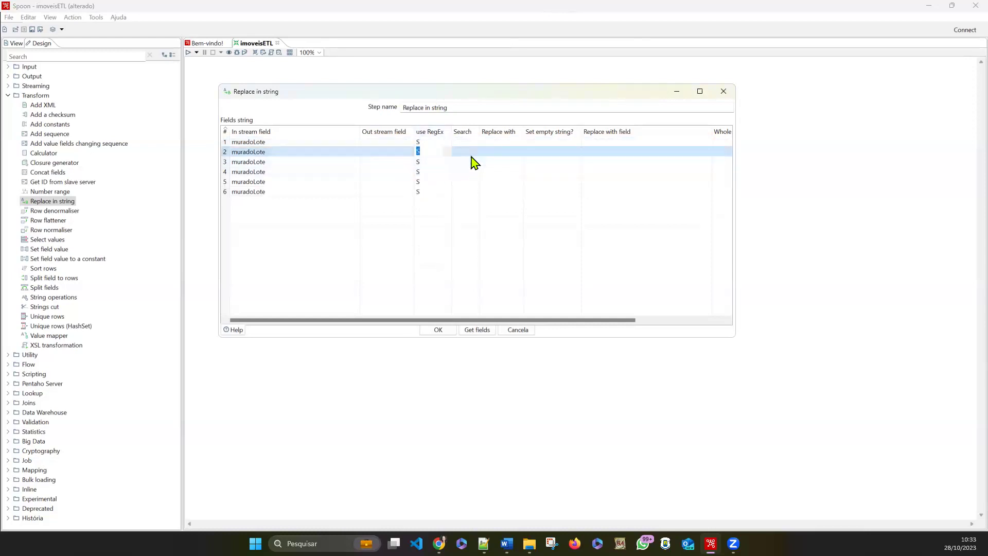
Copy group a) [ÁÀÂÃª] from the Notepad++ note into the Search field of row 1 in Replace in string.
left_click(469, 142)
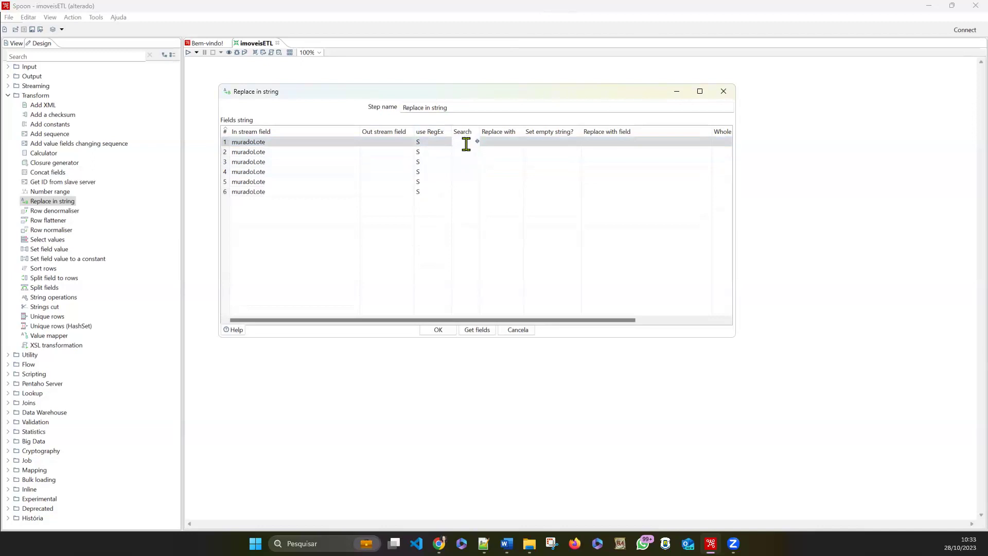
left_click(483, 543)
left_click(186, 371)
left_click(127, 371, "shift")
key("ctrl+c")
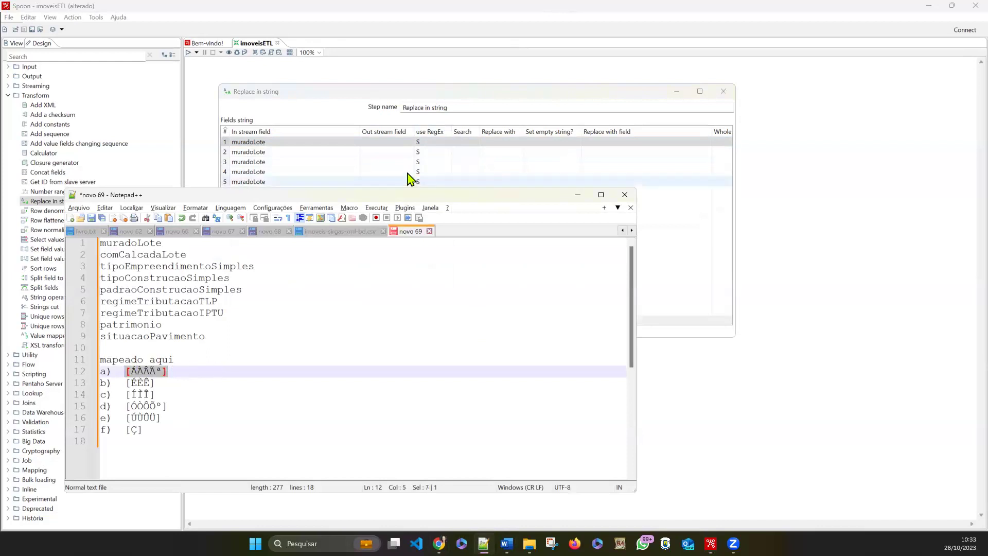
left_click(476, 144)
key("ctrl+v")
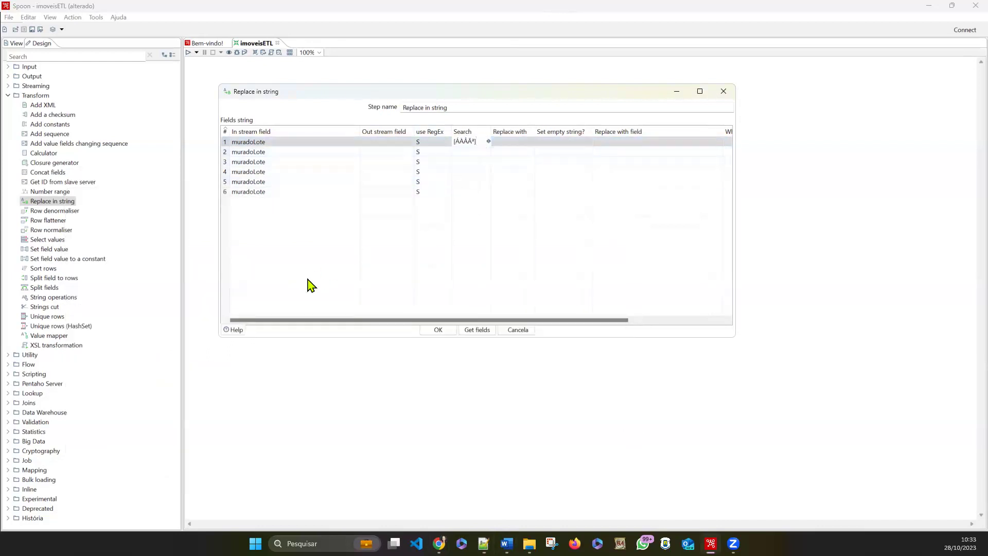
Copy group b) [ÉÈÊ] from the Notepad++ note into the Search field of row 2 in Replace in string.
key("alt+Tab")
left_click(163, 382)
left_click(129, 384, "shift")
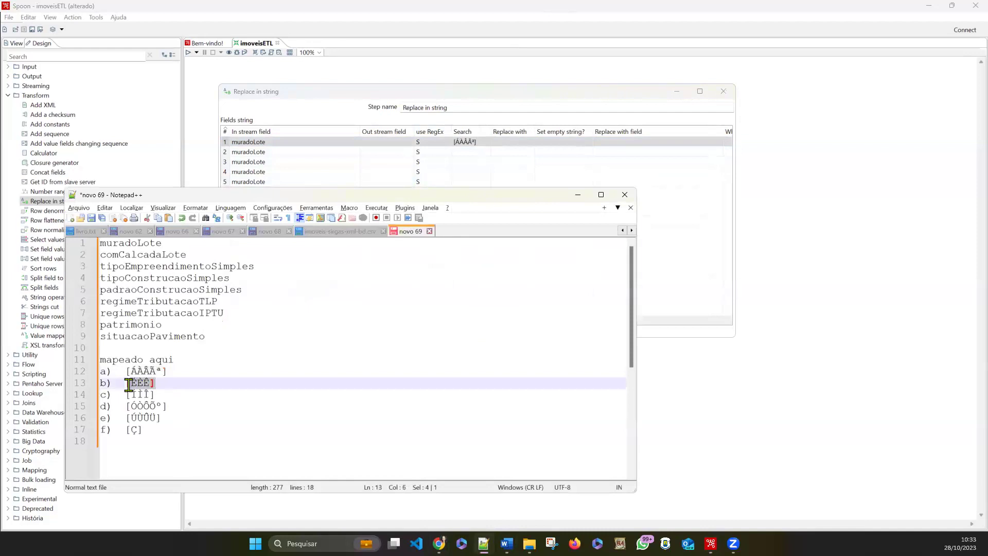
key("ctrl+c")
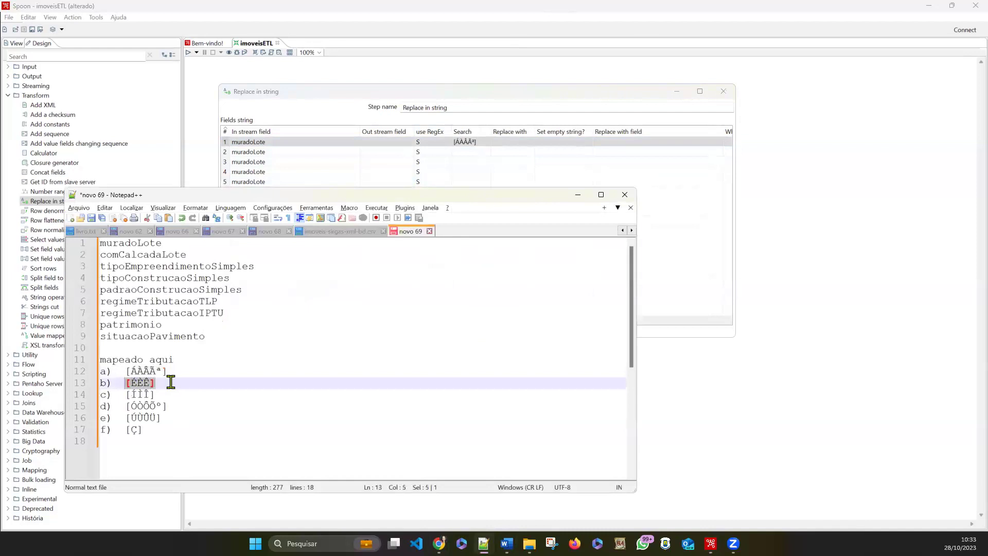
left_click(471, 151)
key("ctrl+v")
Copy group c) [ÍÌÎ] from the Notepad++ note into the Search field of row 3 in Replace in string.
key("alt+Tab")
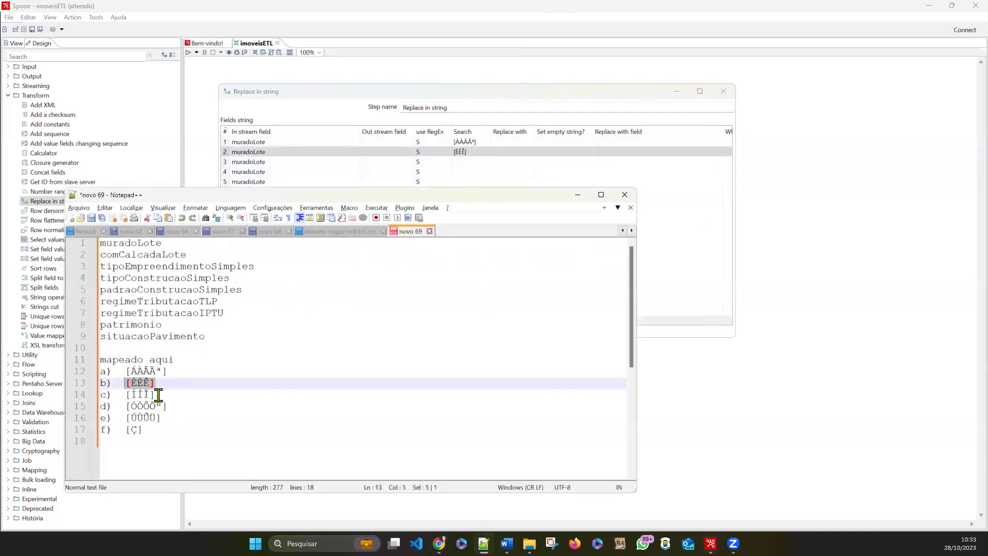
left_click(155, 394)
left_click(131, 396, "shift")
key("ctrl+c")
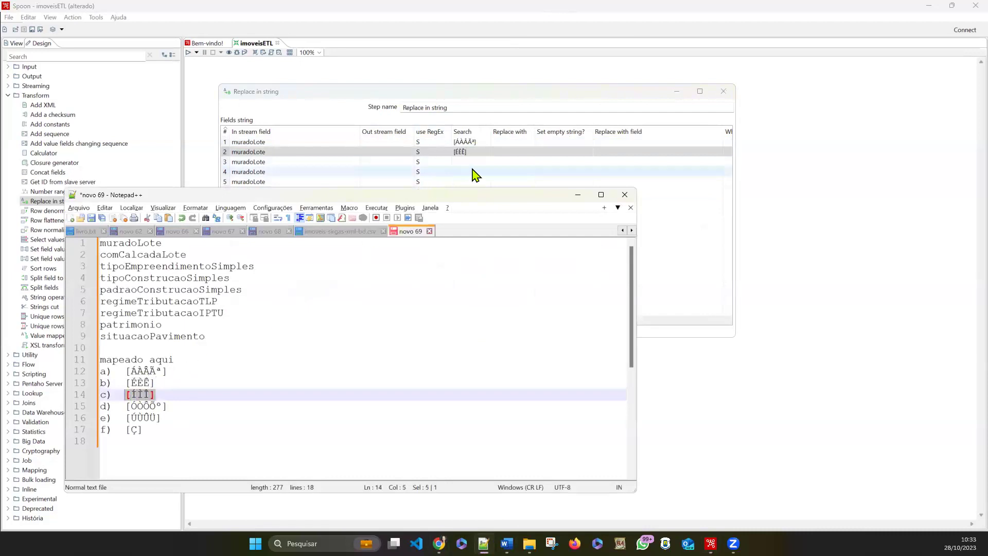
left_click(474, 161)
key("ctrl+v")
Copy group d) [ÓÒÔÕº] from the Notepad++ note into the Search field of row 4 in Replace in string.
key("alt+Tab")
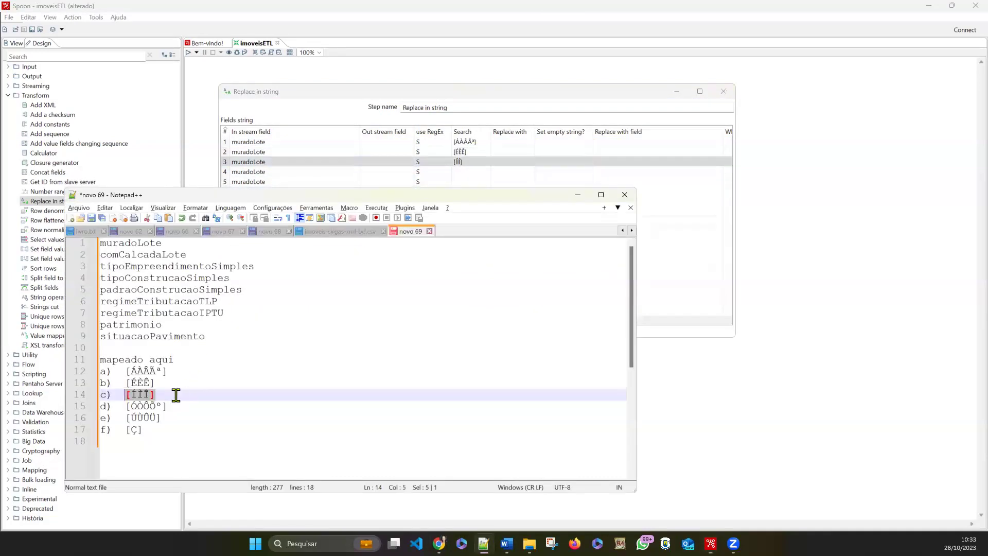
left_click(169, 407)
left_click(127, 407, "shift")
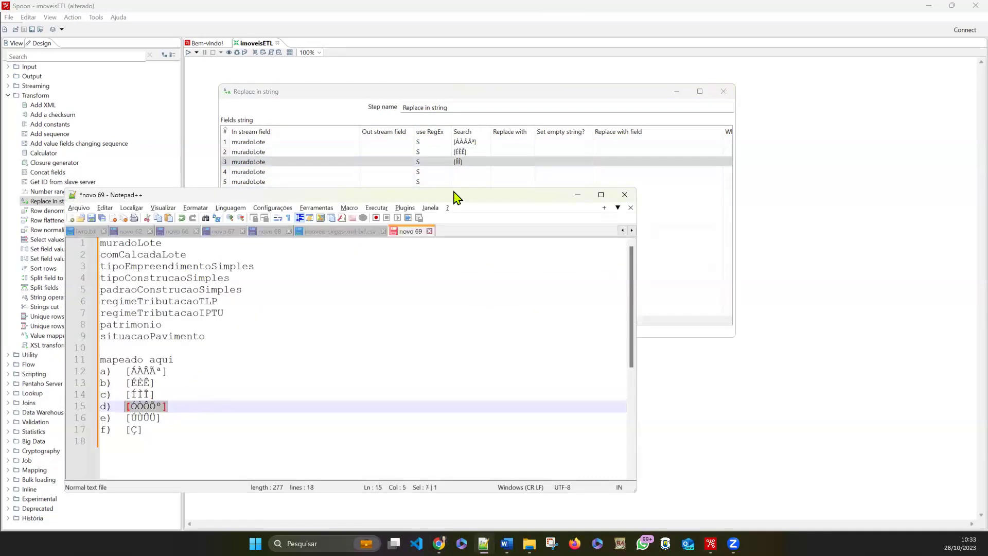
left_click(477, 175)
left_click(477, 175)
key("ctrl+v")
Copy group e) [ÚÙÛÜ] from the Notepad++ note into the Search field of row 5 in Replace in string.
key("alt+Tab")
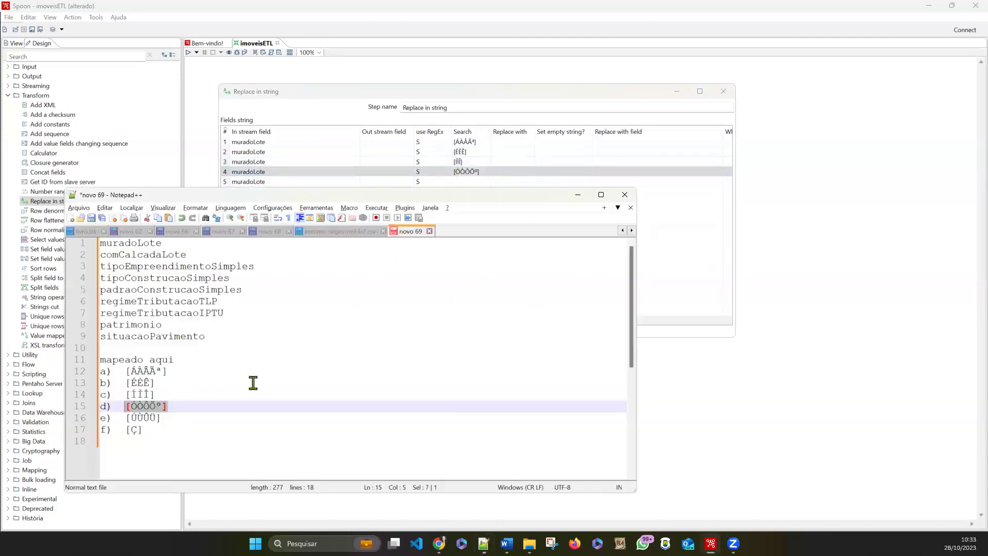
left_click(173, 422)
left_click(130, 421, "shift")
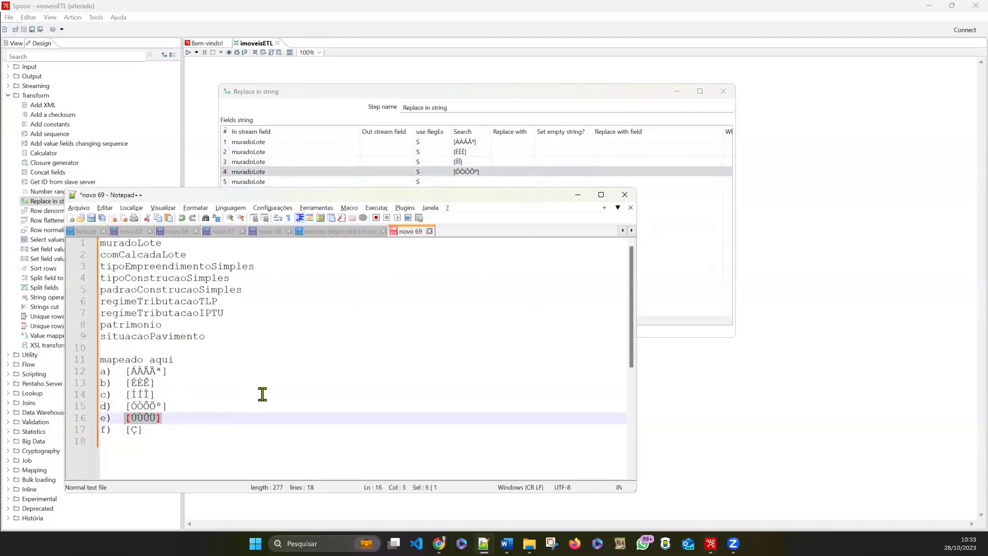
left_click(472, 184)
left_click(472, 183)
key("ctrl+v")
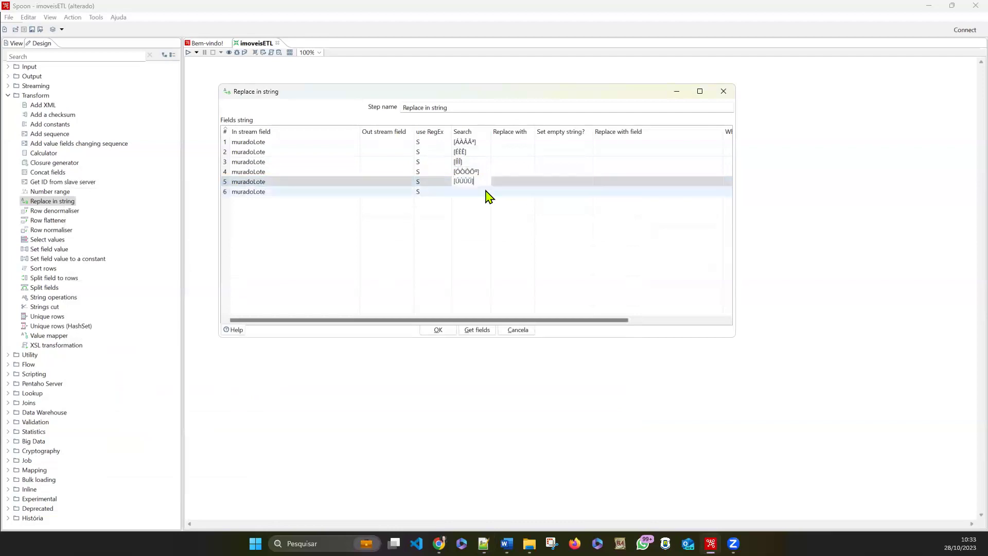
Copy group f) [Ç] from the Notepad++ note into the Search field of row 6 in Replace in string.
key("alt+Tab")
left_click(144, 430)
left_click(127, 429, "shift")
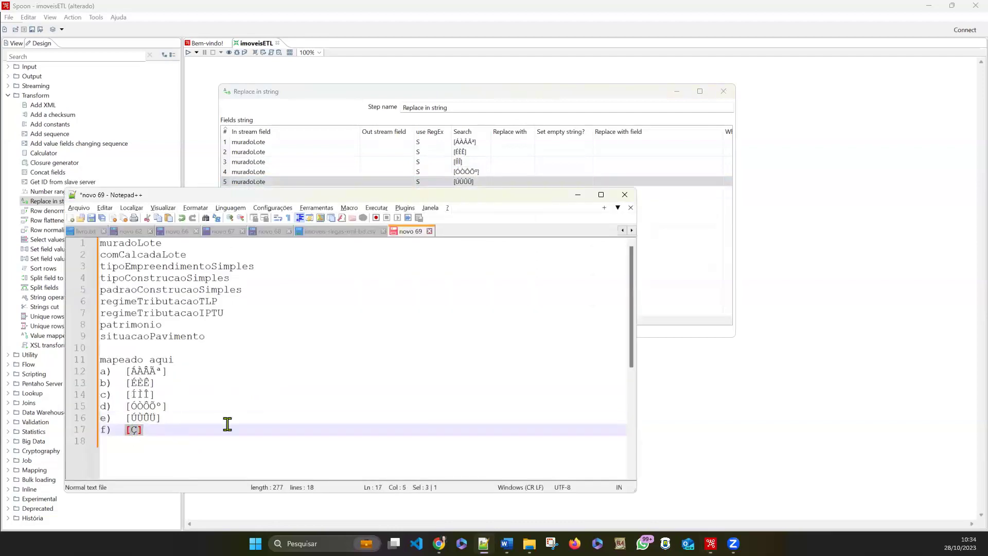
left_click(452, 180)
left_click(475, 192)
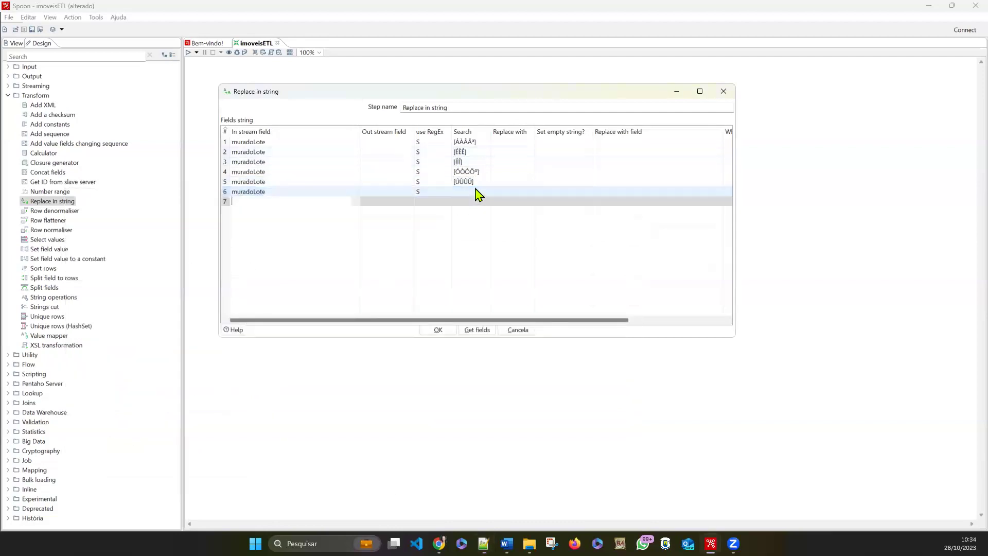
left_click(475, 189)
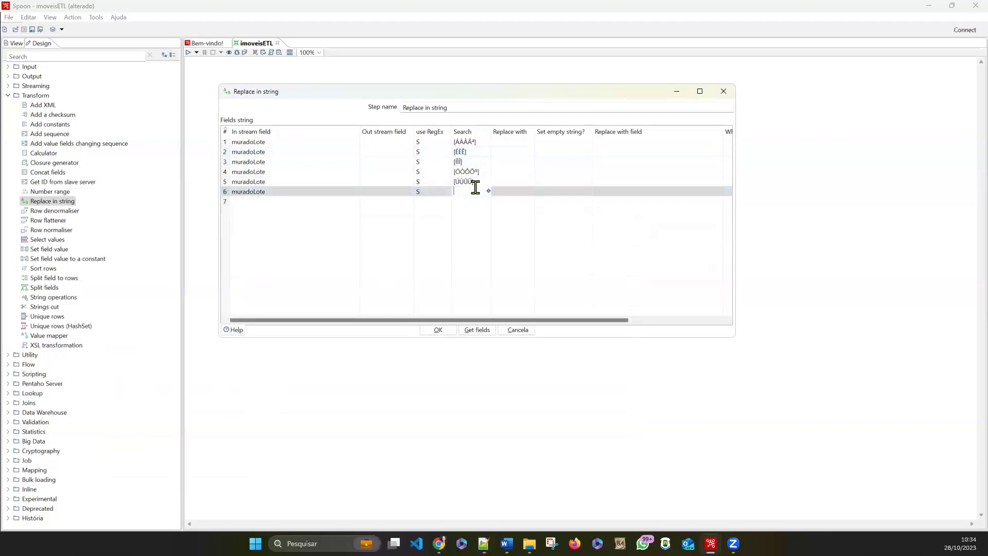
Fill Replace with for rows 1 to 6 with A, E, I, O, U and C respectively.
left_click(519, 142)
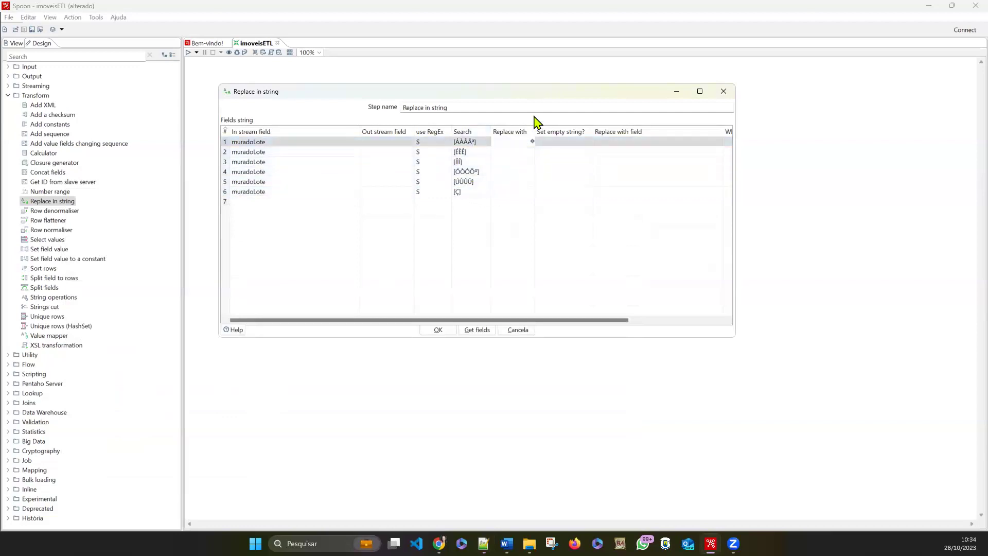
left_click(530, 152)
type("E")
left_click(510, 161)
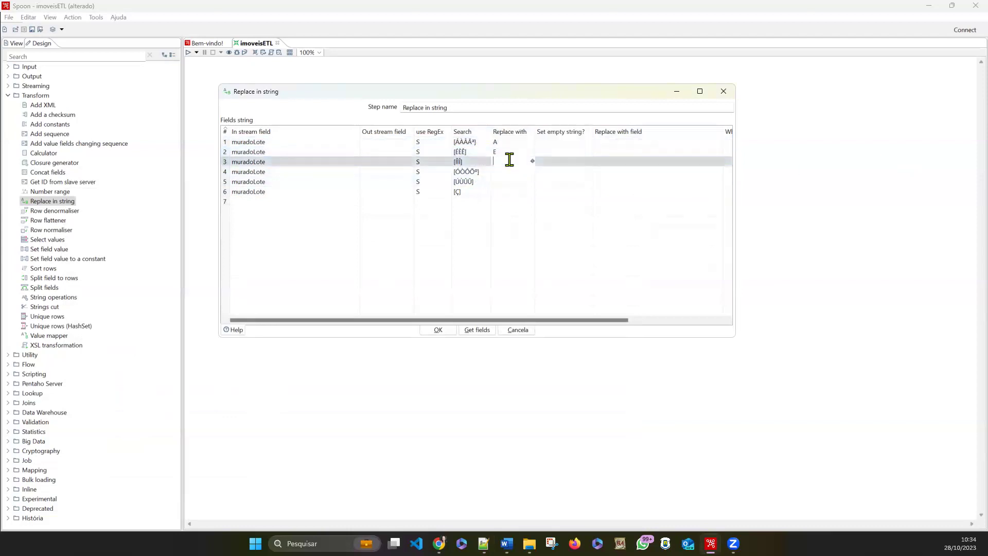
type("I")
left_click(513, 172)
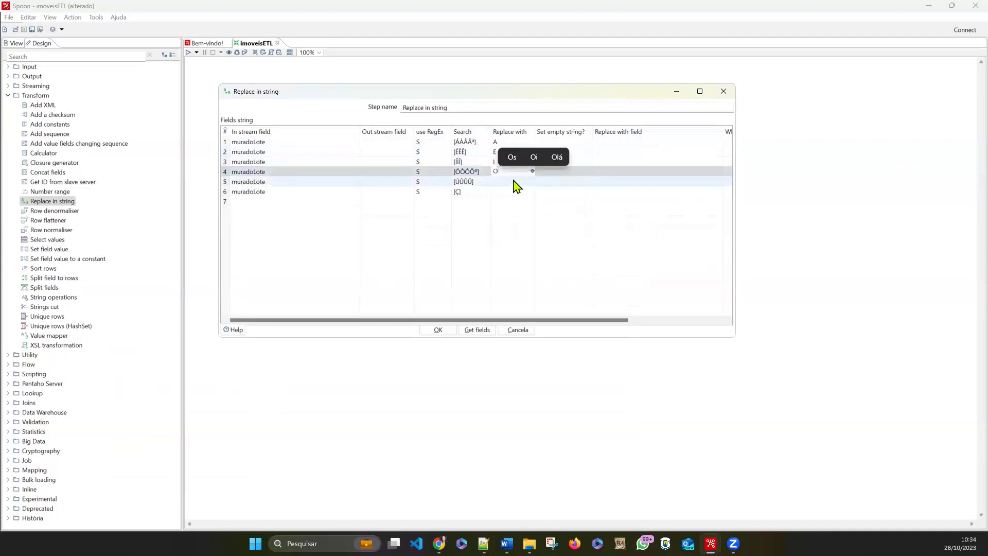
left_click(513, 181)
type("U")
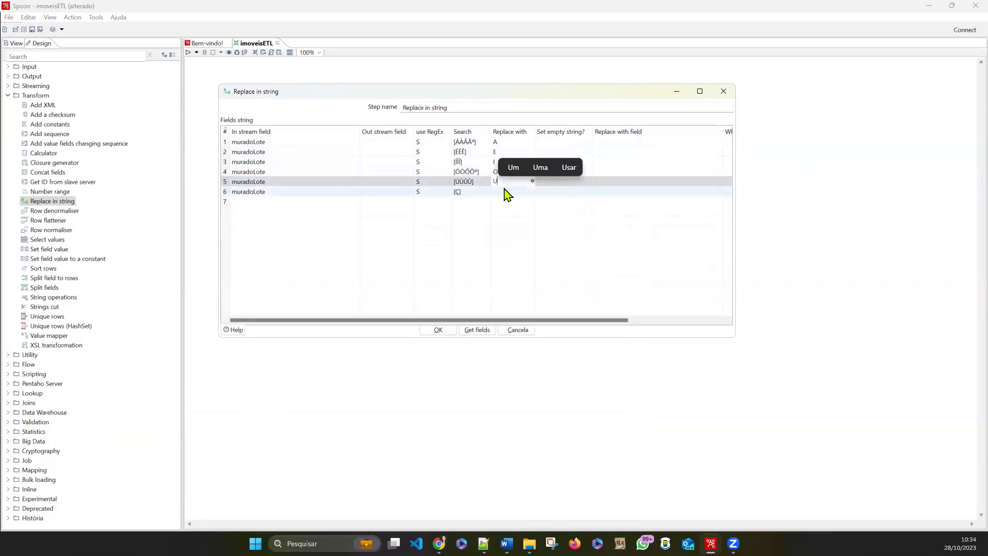
left_click(503, 191)
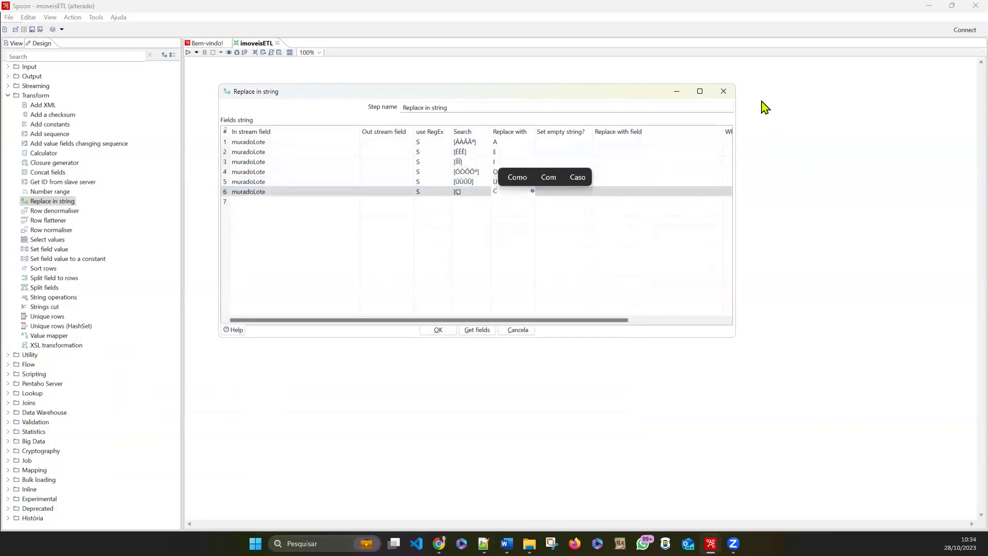
Duplicate the six muradoLote rows beneath the originals and delete the blank row among the copies.
left_click(226, 142)
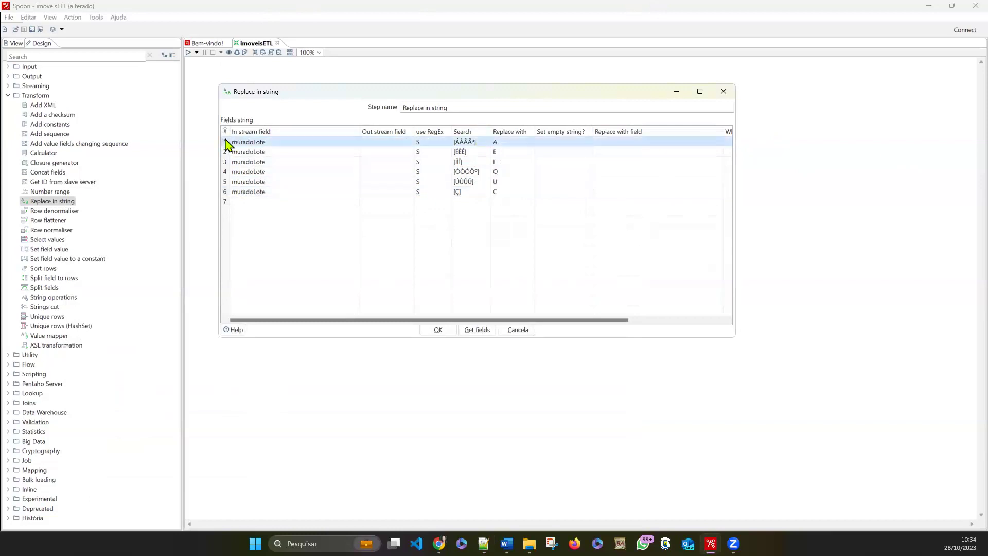
left_click(224, 193, "shift")
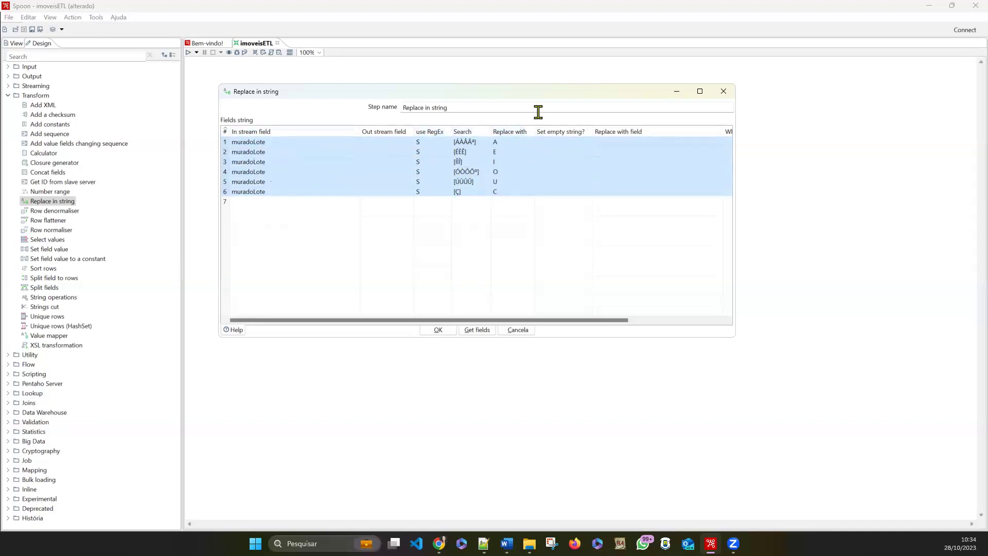
left_click(226, 203)
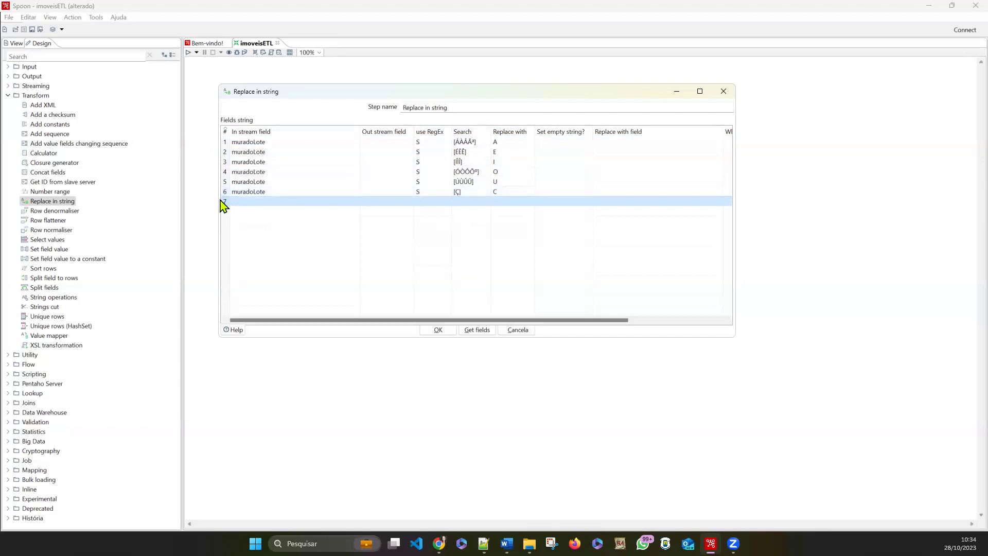
key("ctrl+v")
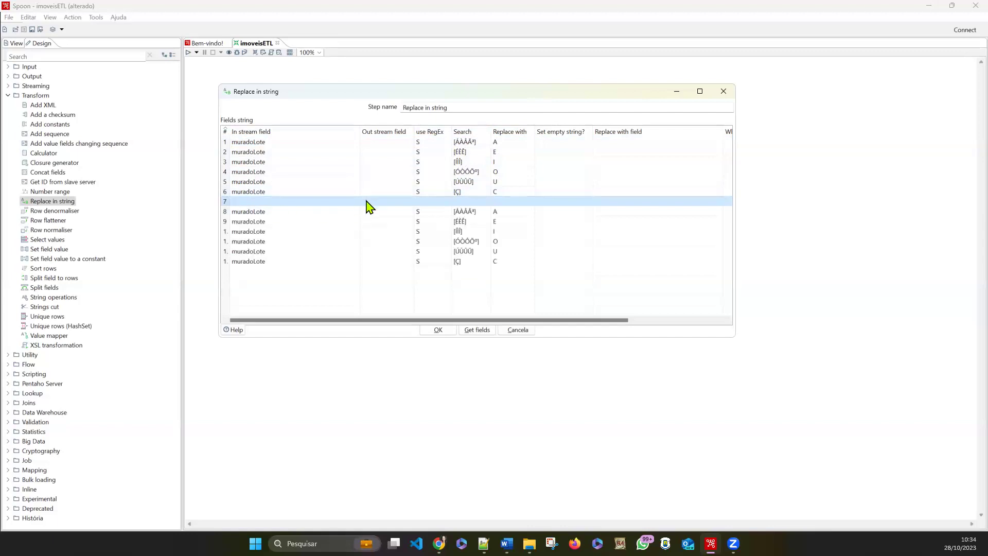
right_click(224, 200)
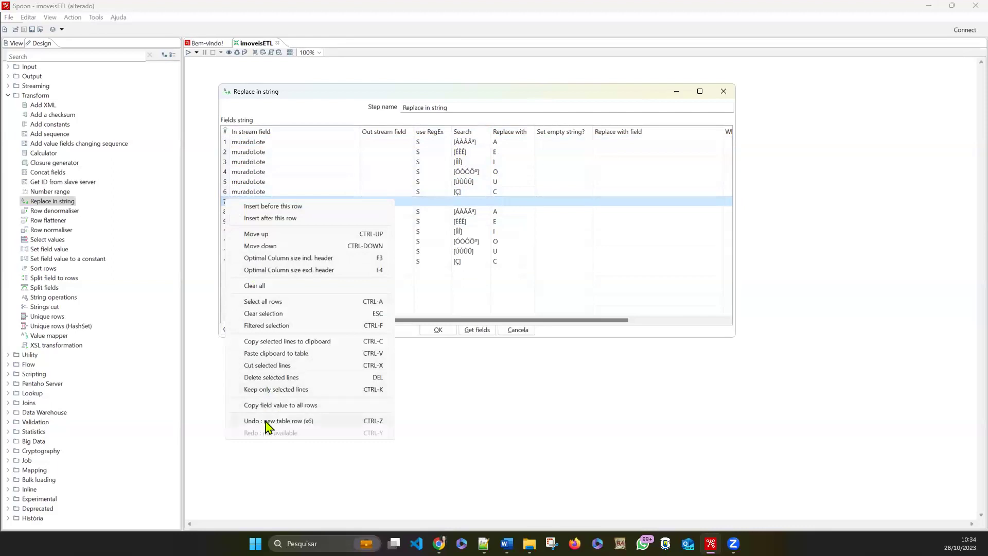
left_click(260, 245)
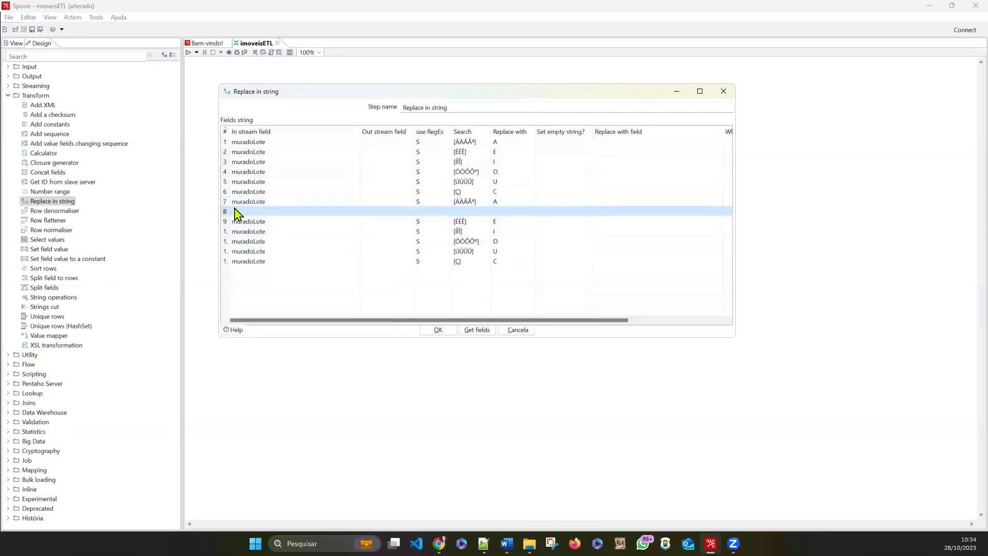
key("Delete")
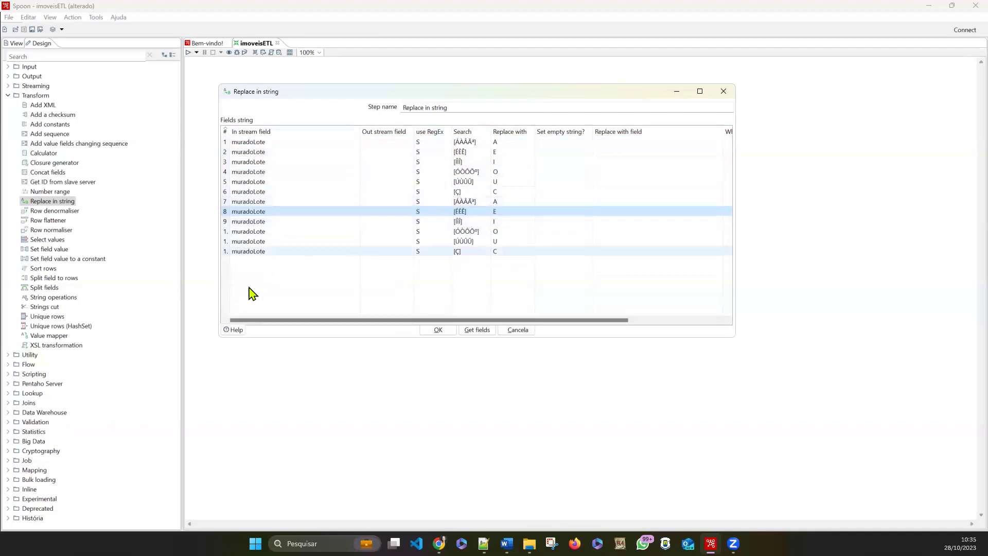
Look up the second field name in the Notepad++ note and set row 7's In stream field to comCalcadaLote.
key("alt+Tab")
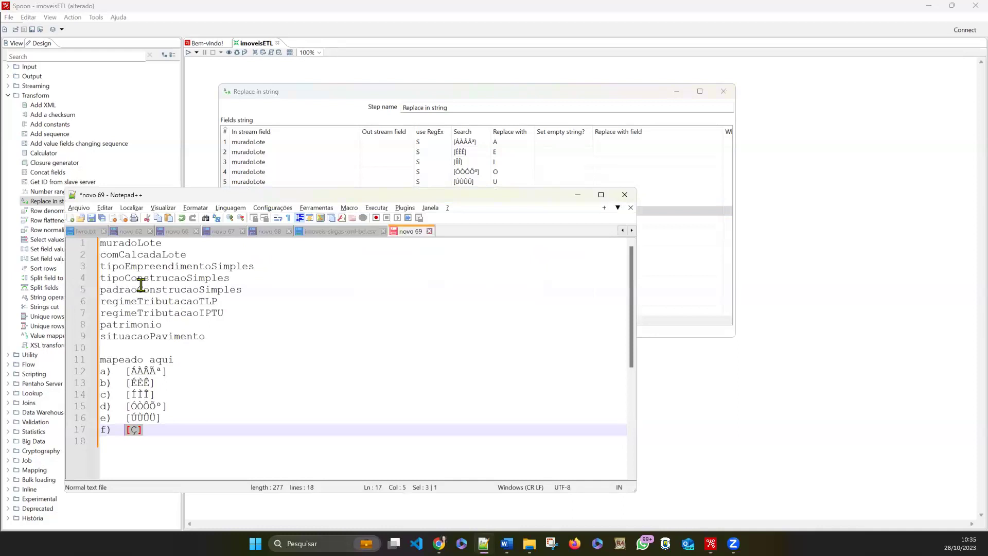
double_click(125, 255)
key("alt+Tab")
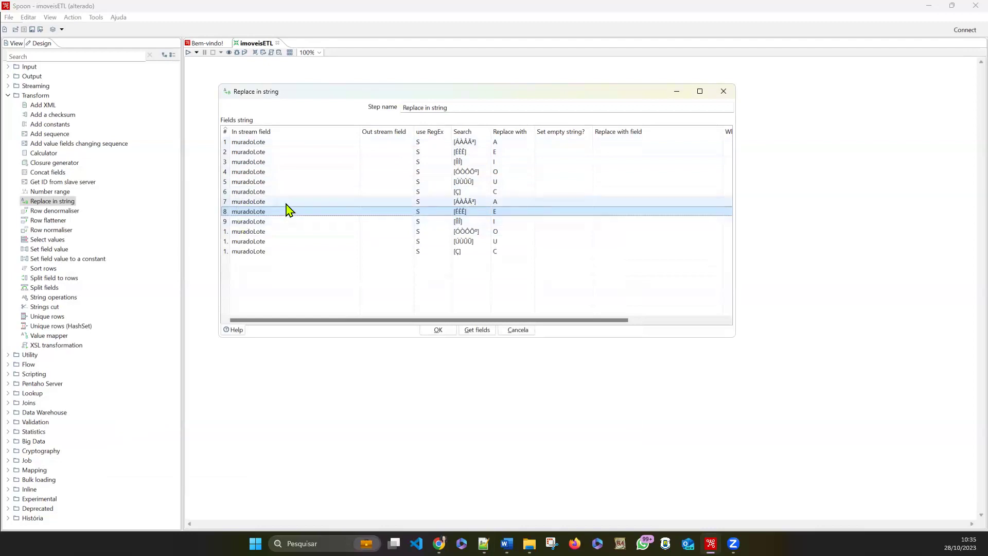
left_click(347, 200)
left_click(348, 202)
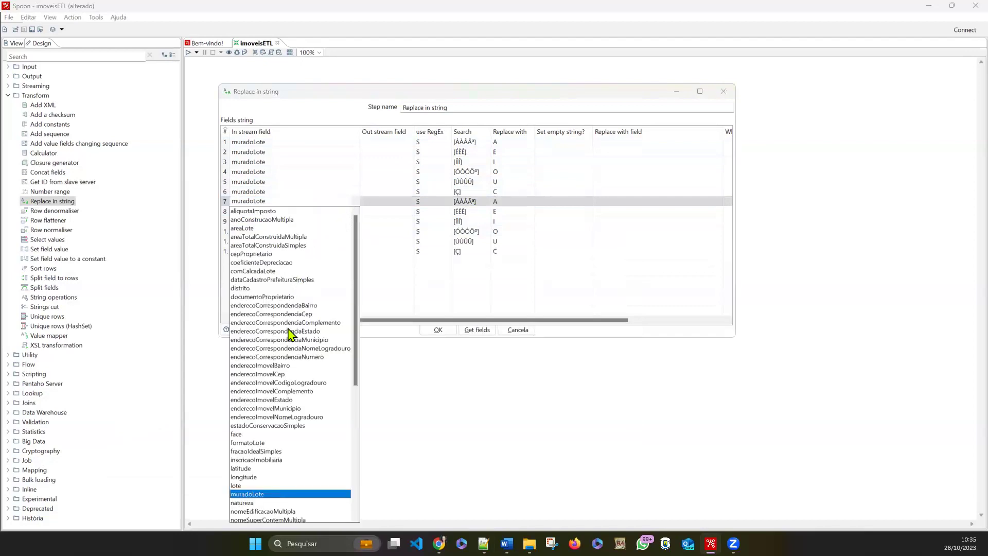
scroll(288, 334, "down", 4)
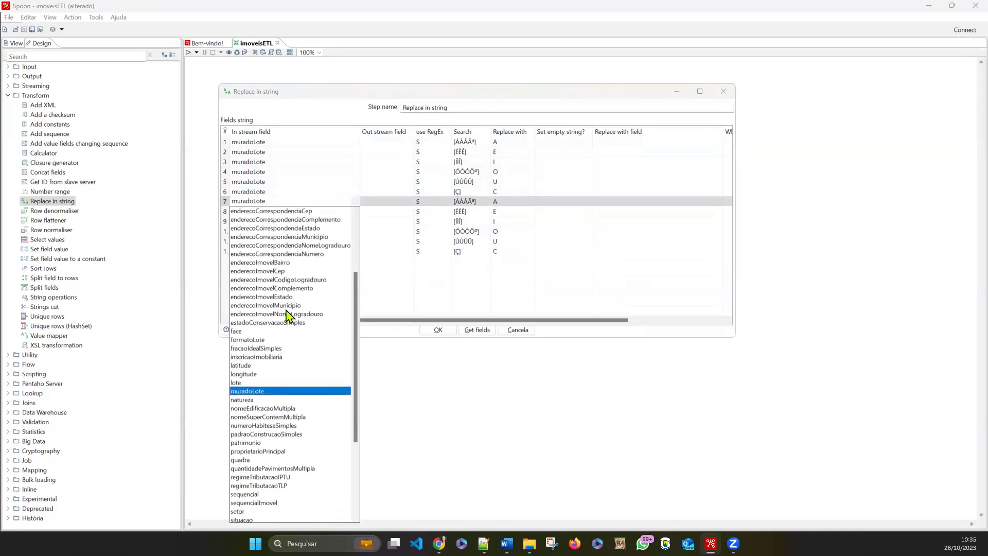
key("alt+Tab")
key("alt+Tab")
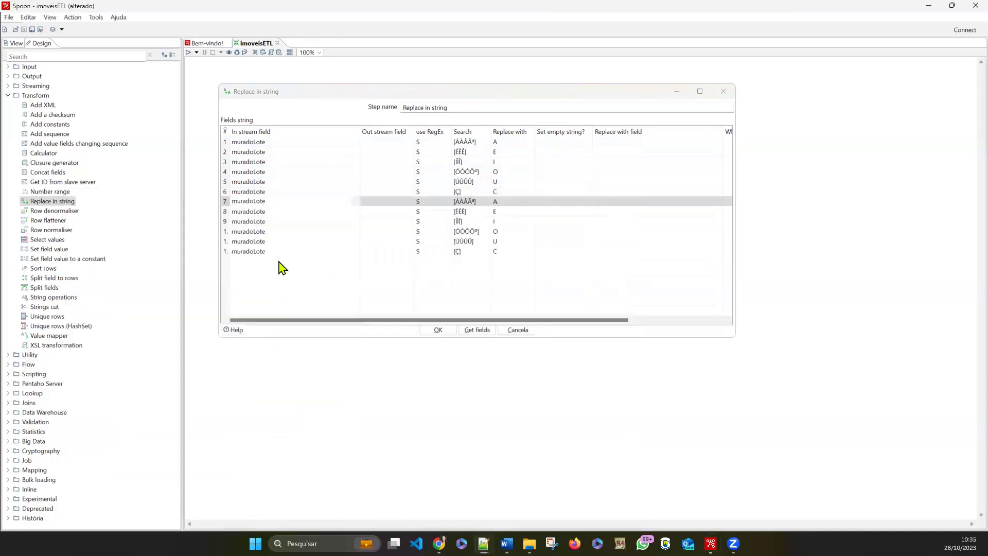
left_click(354, 202)
left_click(354, 202)
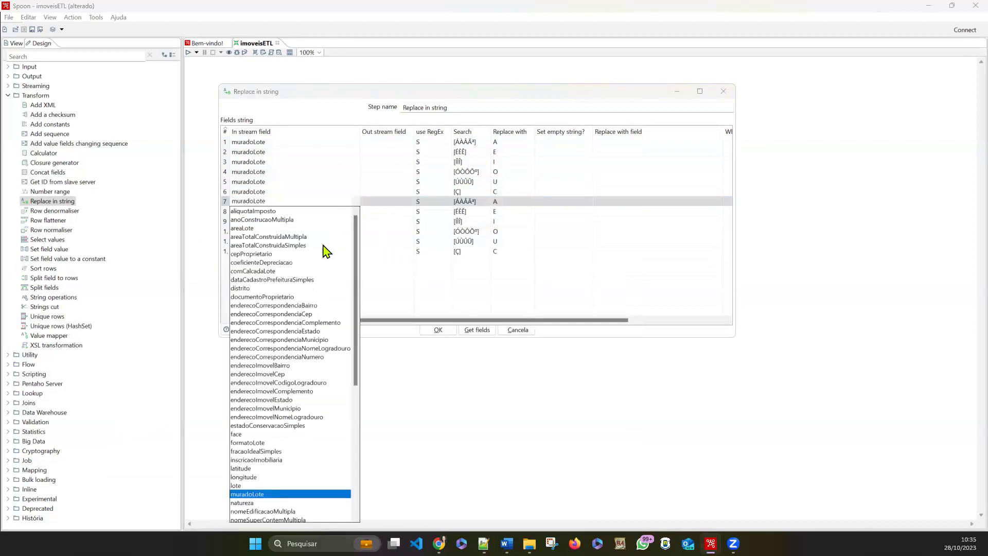
scroll(275, 299, "down", 5)
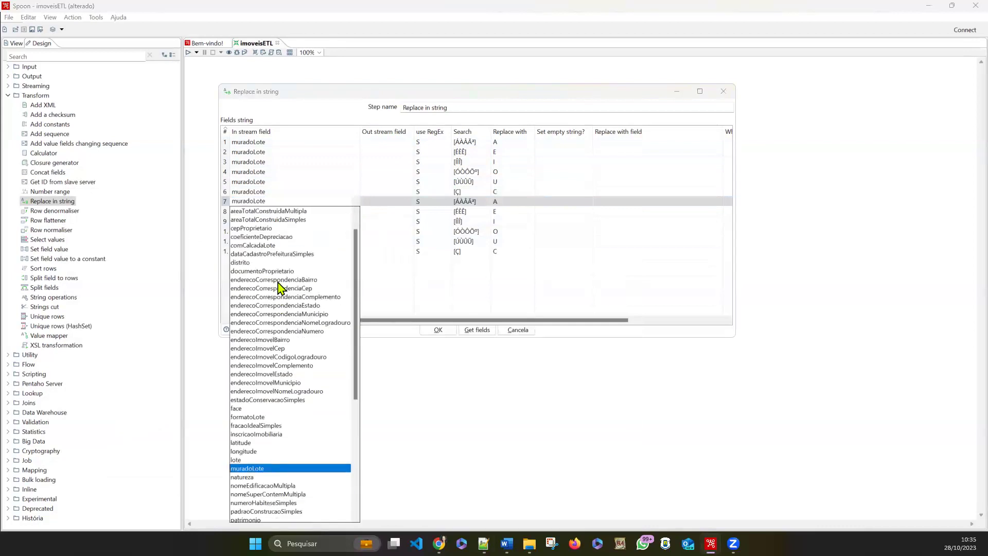
scroll(273, 297, "up", 5)
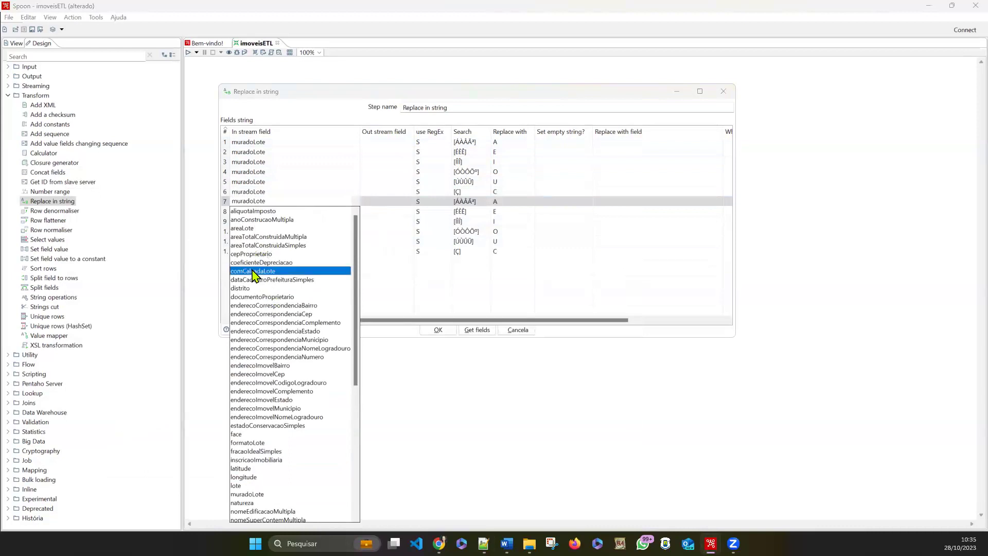
left_click(257, 271)
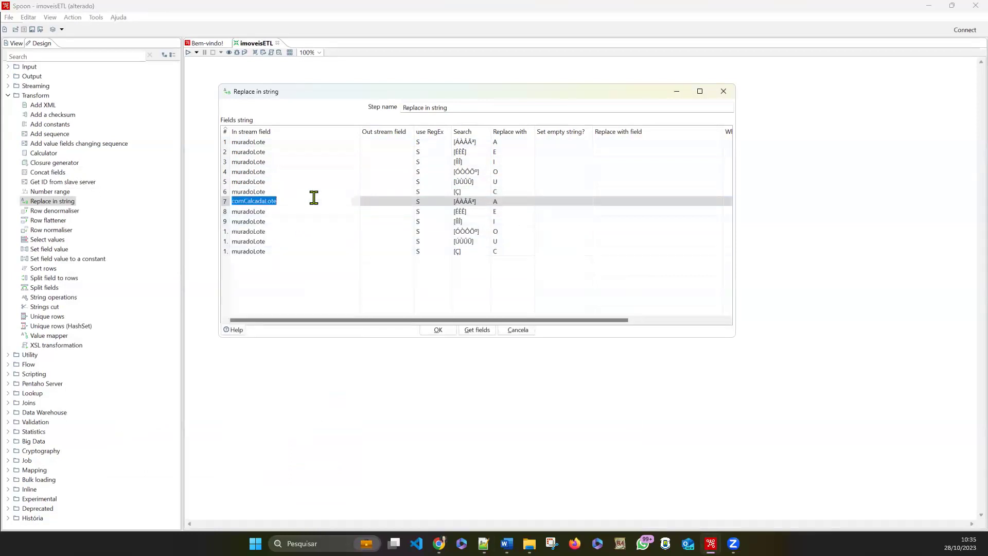
Copy comCalcadaLote into the In stream field of rows 8 to 12.
left_click(287, 211)
left_click(288, 221)
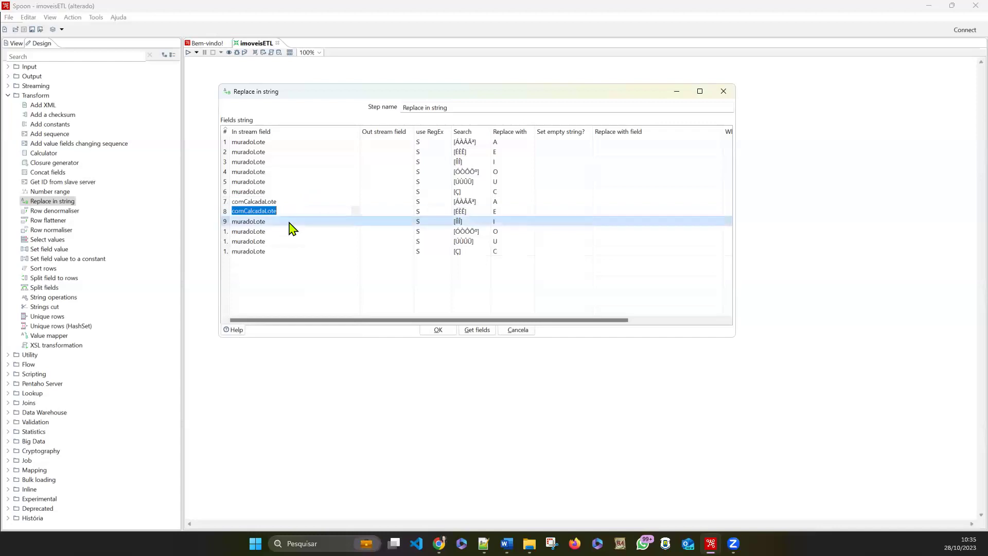
left_click(289, 232)
left_click(289, 241)
left_click(289, 251)
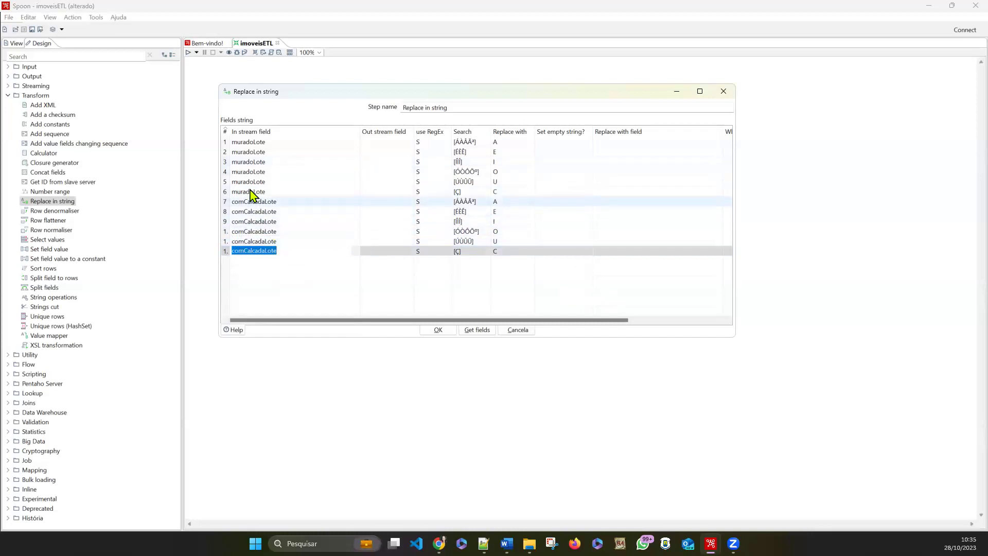
Duplicate the six muradoLote rows below row 12 and delete the blank row above the copies.
left_click(226, 144)
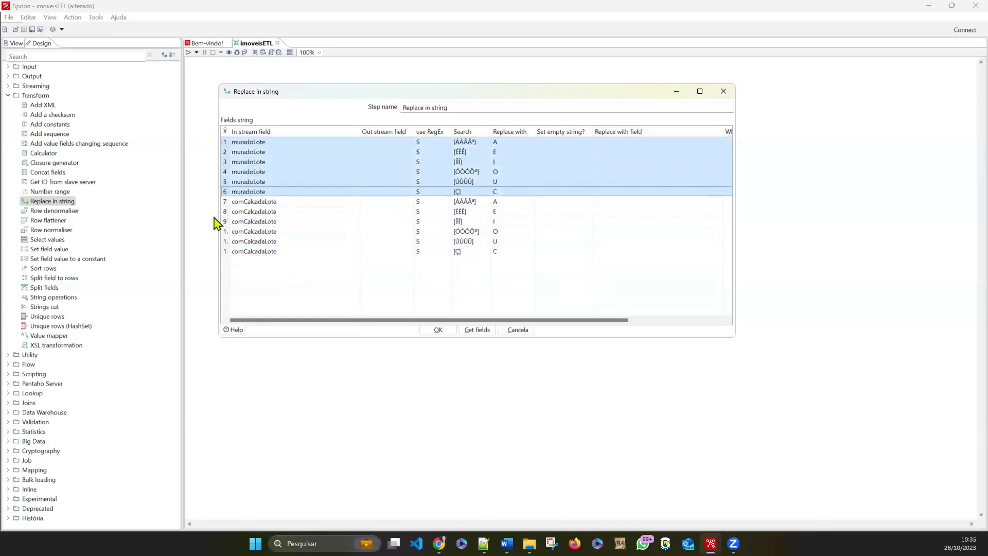
left_click(226, 261)
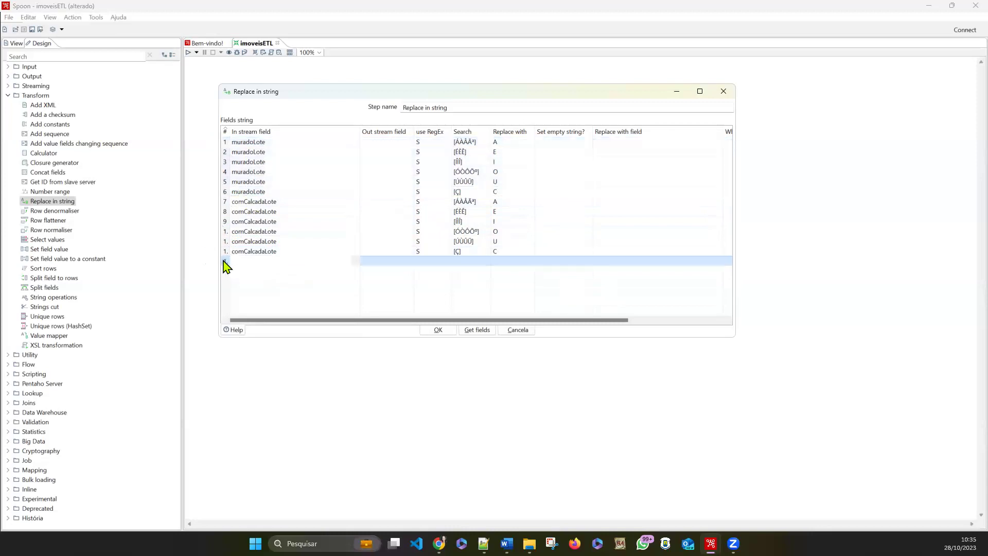
key("ctrl+v")
left_click(226, 261)
key("Delete")
left_click(224, 262)
left_click(226, 271)
left_click(227, 263)
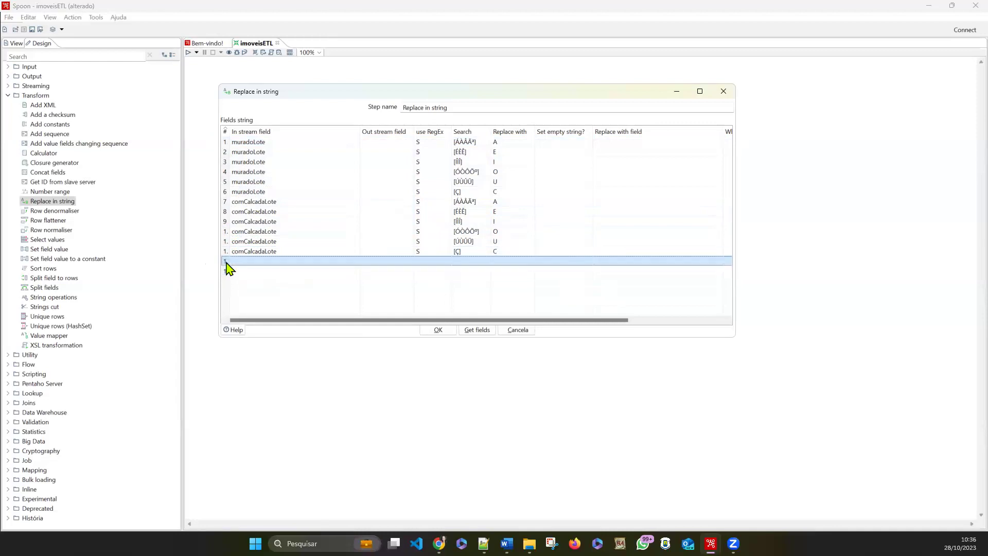
key("ctrl+v")
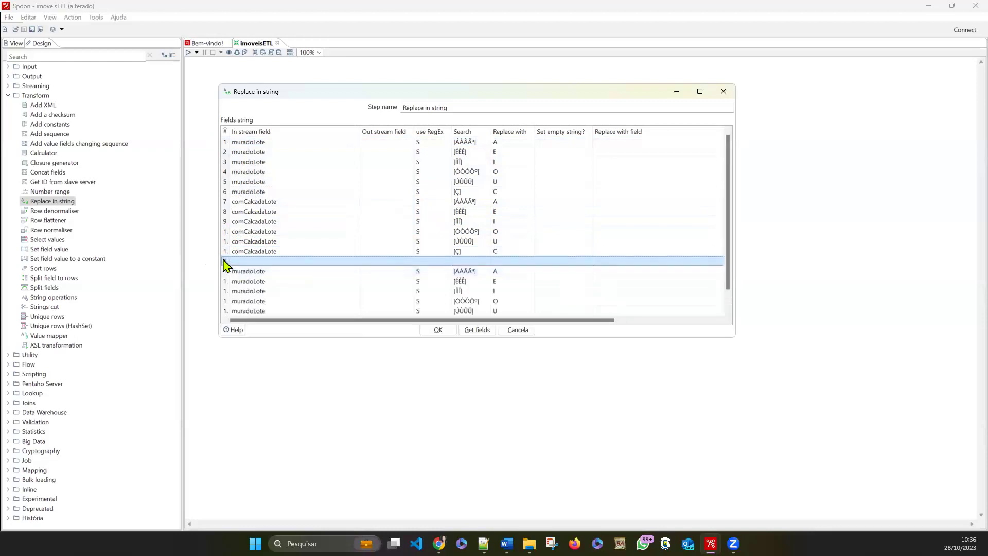
key("Delete")
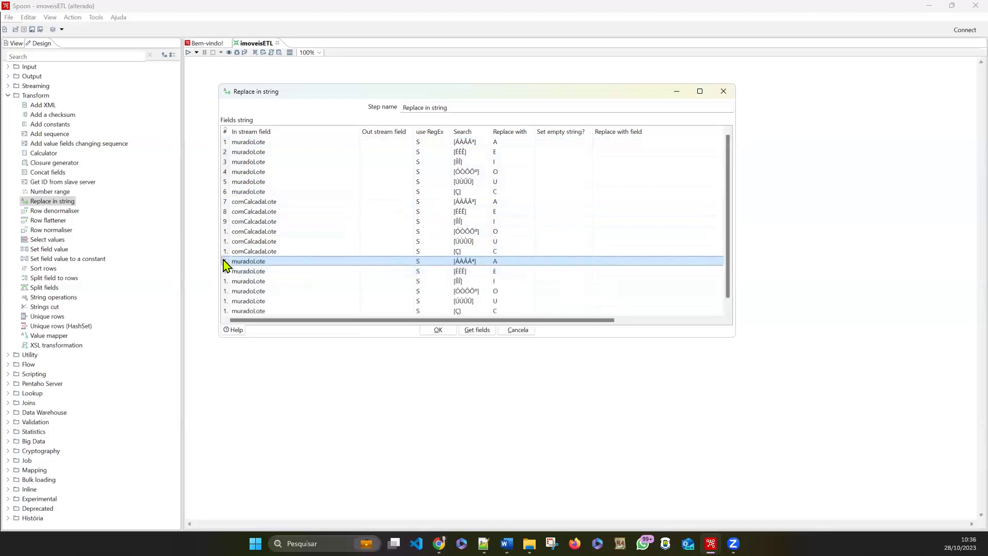
left_click(226, 132)
left_click(225, 132)
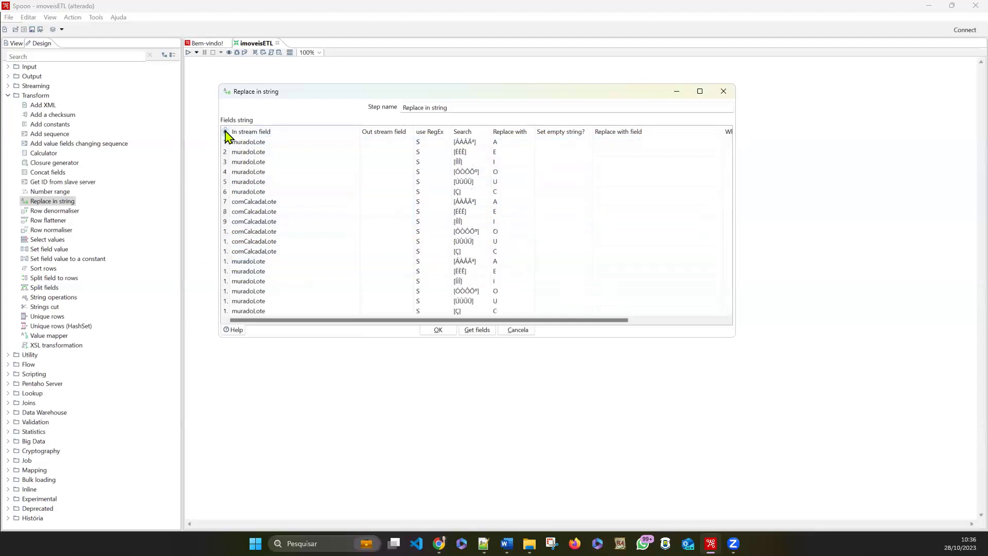
left_click(223, 145)
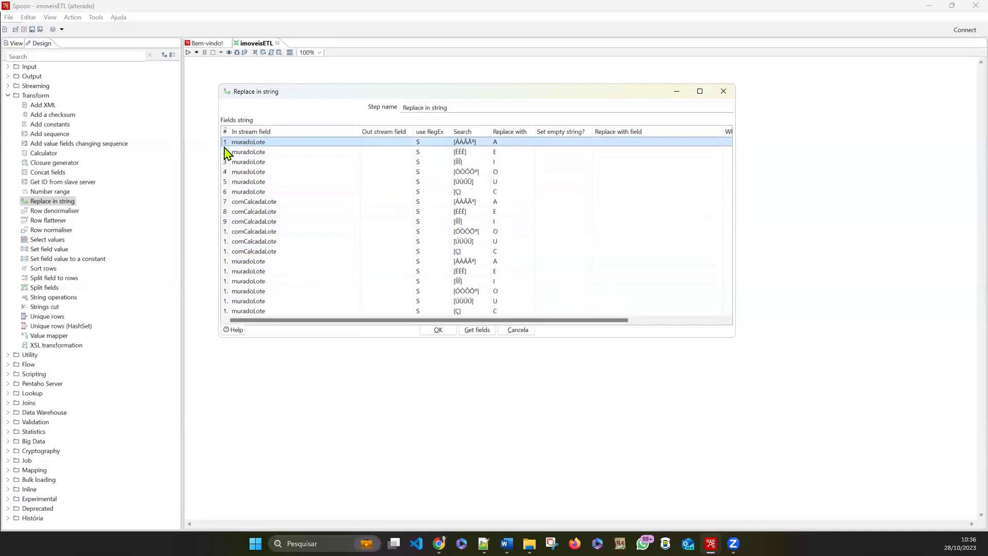
left_click(226, 193, "shift")
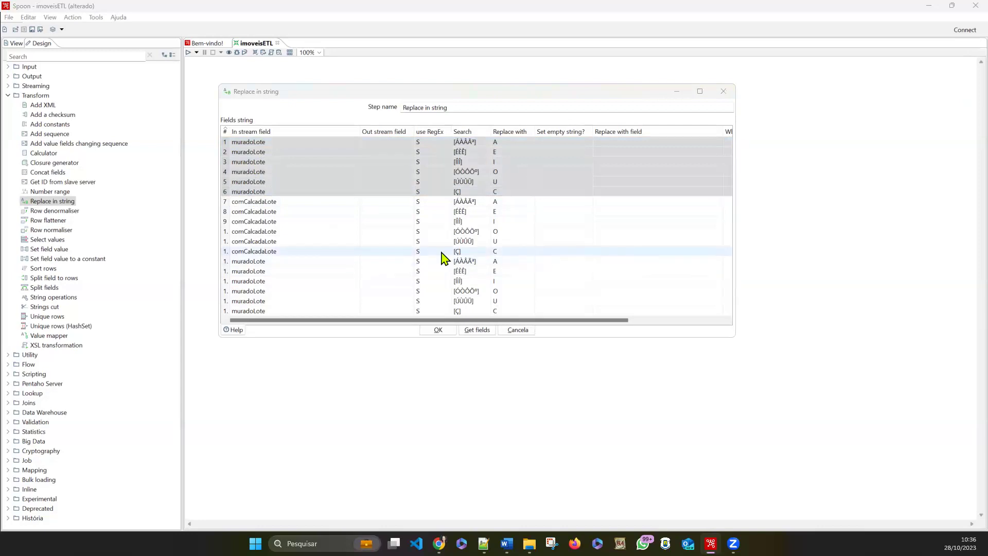
left_click(566, 324)
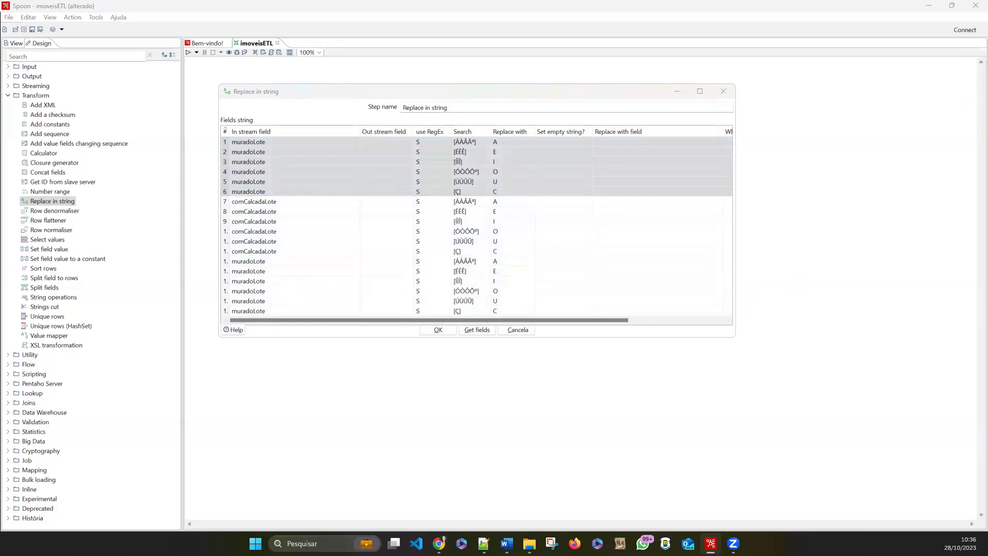
Look up the third field name in the Notepad++ note and set row 13's In stream field to tipoEmpreendimentoSimples.
key("alt+Tab")
left_click_drag(255, 266, 93, 265)
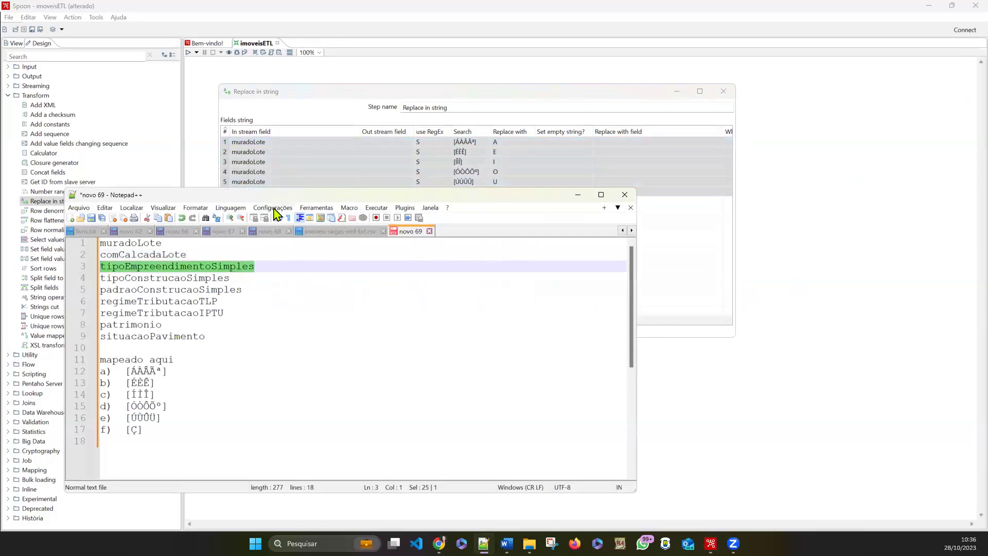
key("alt+Tab")
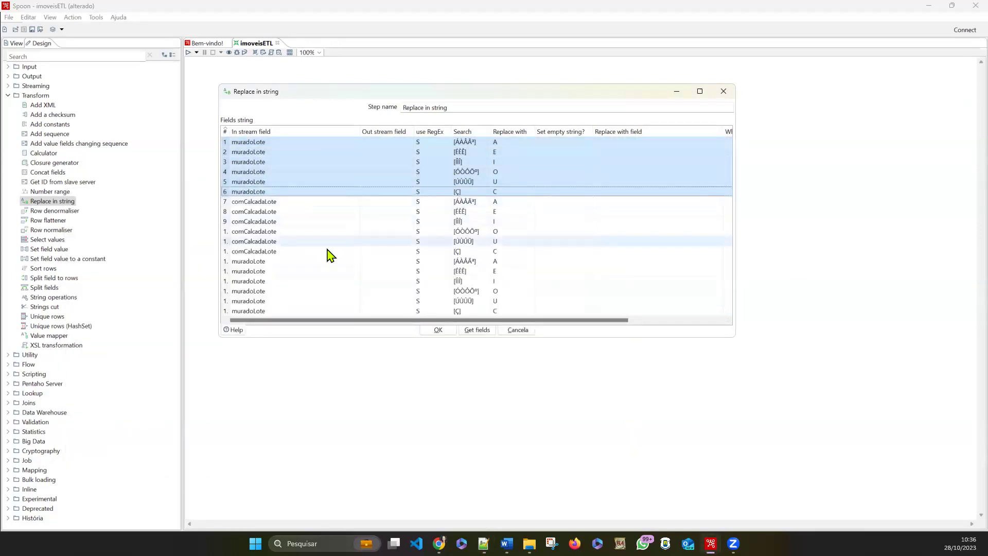
left_click(272, 261)
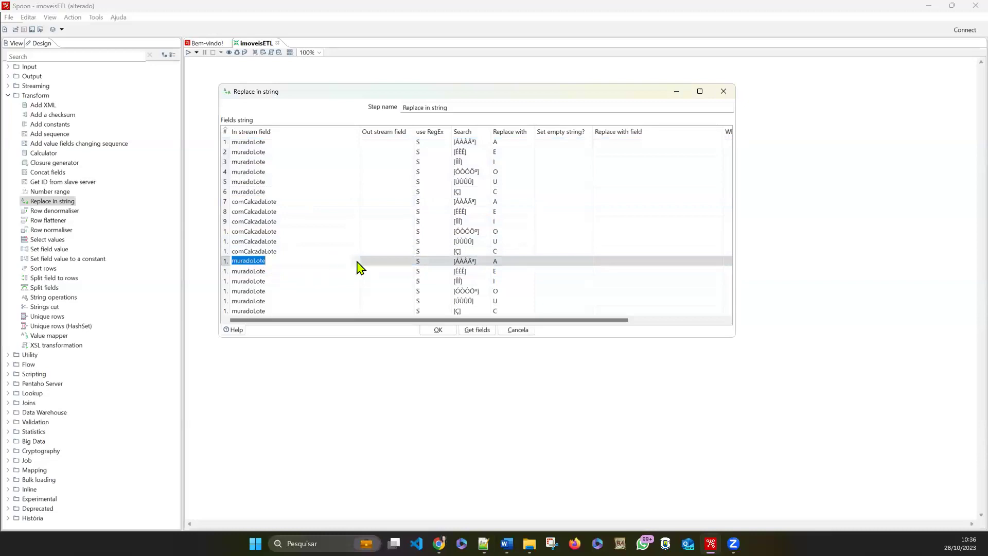
left_click(357, 262)
key("alt+Tab")
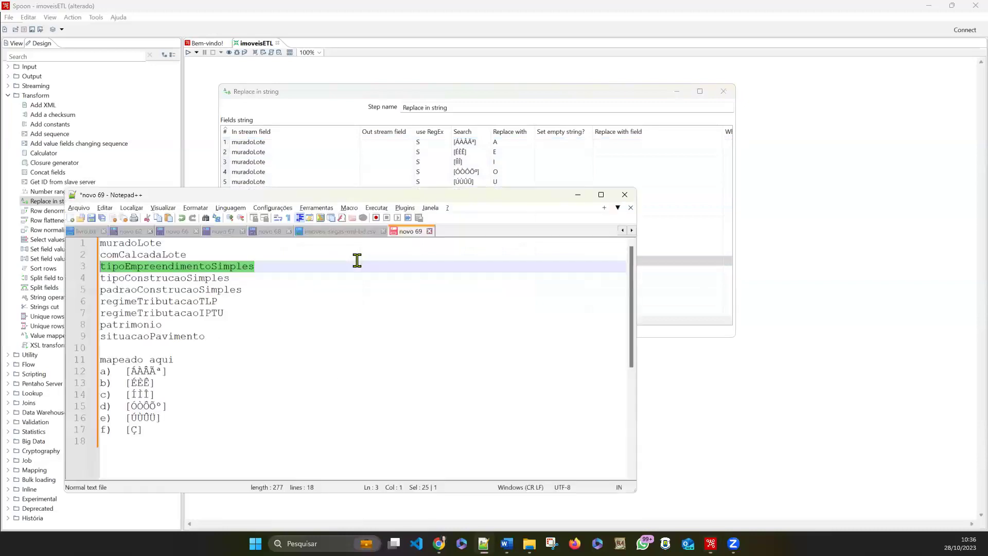
key("alt+Tab")
left_click(359, 266)
left_click(356, 263)
scroll(317, 329, "down", 5)
scroll(314, 329, "down", 7)
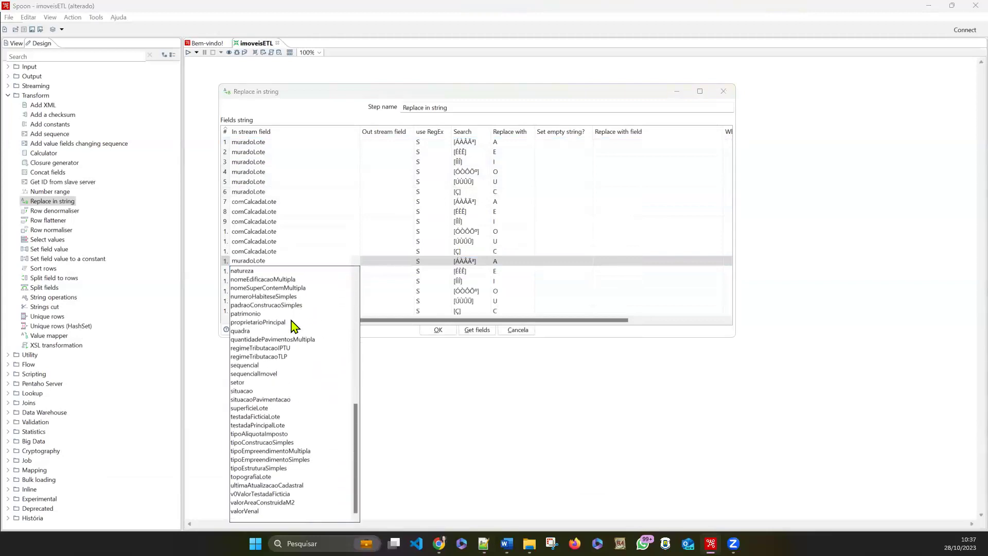
left_click(262, 459)
Set row 14's In stream field to tipoEmpreendimentoSimples.
left_click(360, 273)
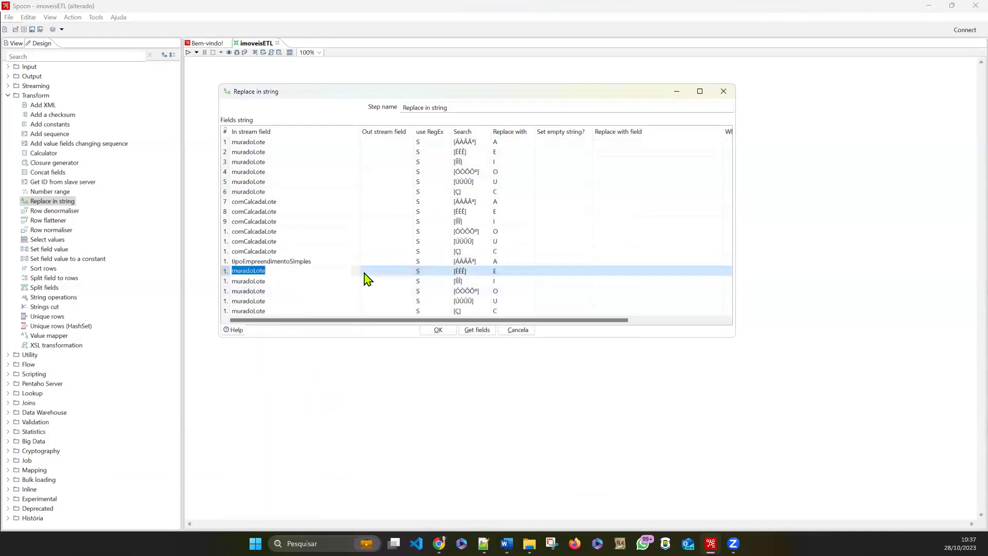
left_click(357, 273)
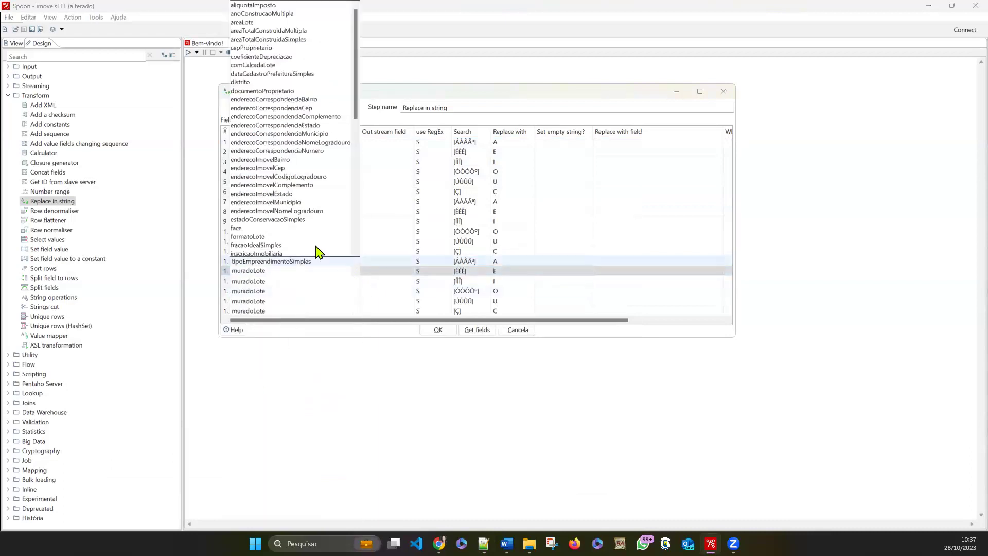
left_click(283, 39)
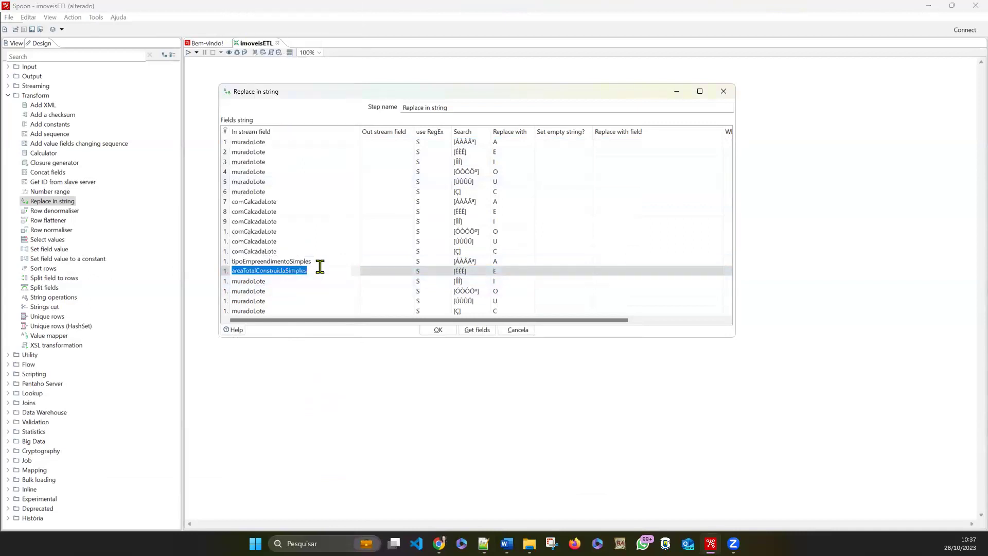
left_click(359, 277)
scroll(286, 206, "down", 3)
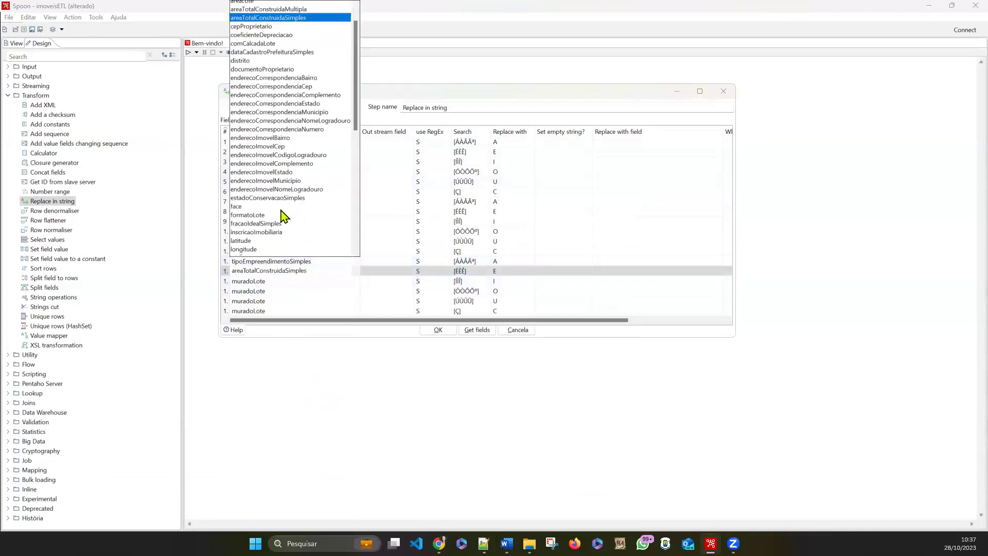
scroll(280, 210, "down", 5)
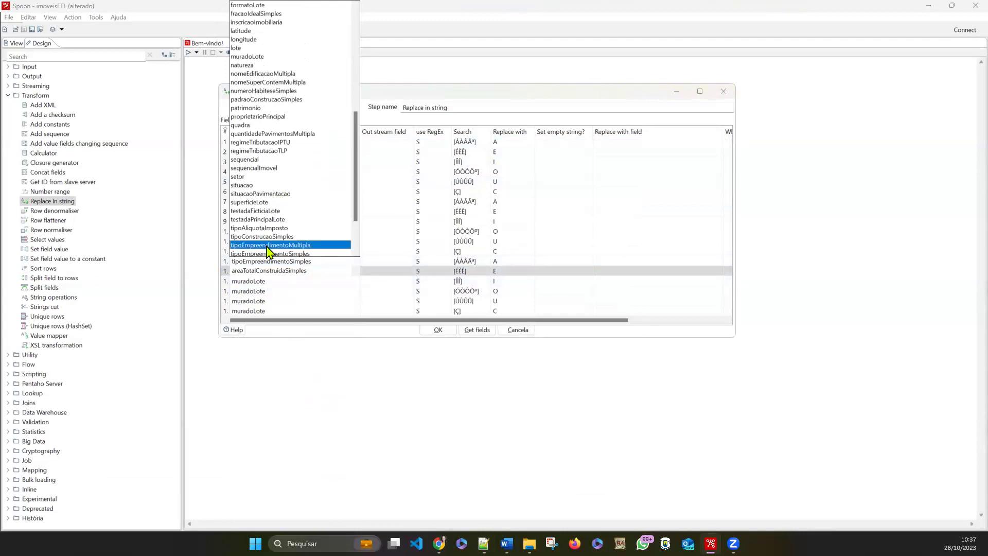
scroll(267, 247, "down", 2)
left_click(273, 218)
Copy tipoEmpreendimentoSimples into the In stream field of rows 15 to 18 and widen the row number column to fit two digits.
key("ctrl+c")
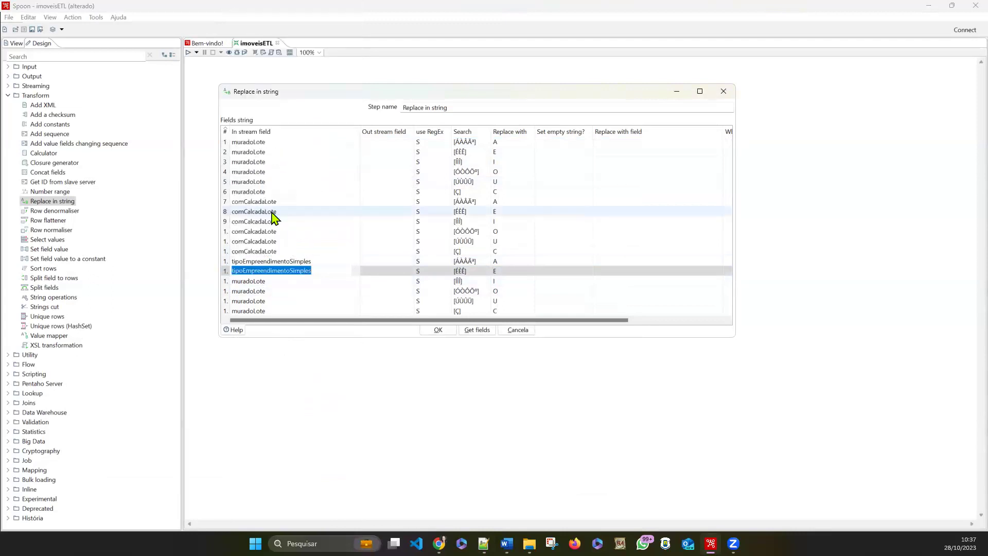
left_click(313, 282)
key("ctrl+v")
left_click(315, 290)
key("ctrl+v")
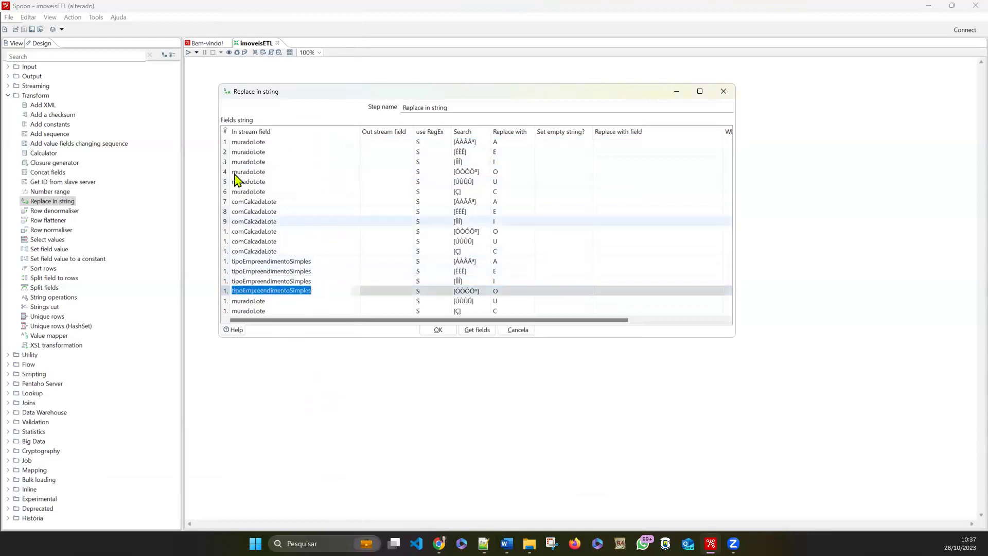
left_click_drag(239, 130, 242, 133)
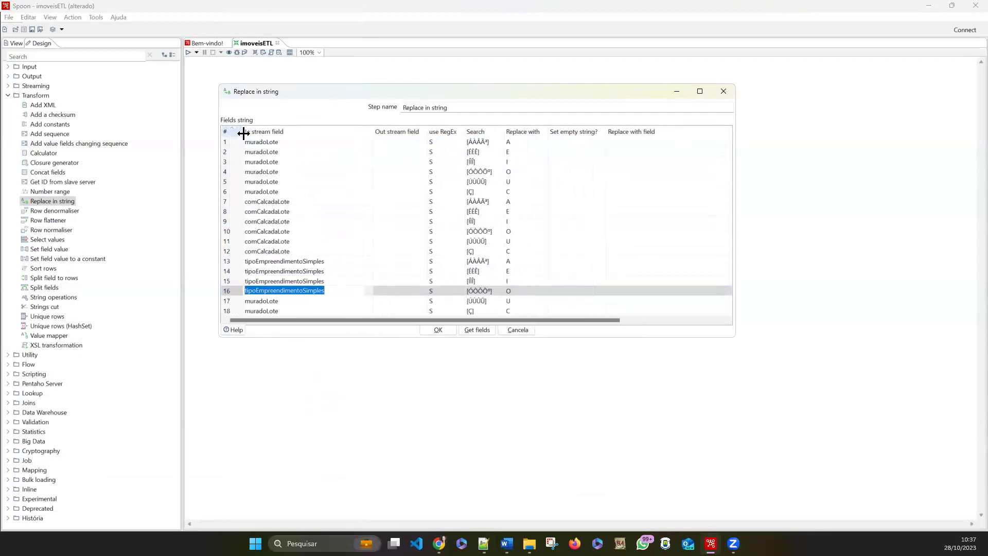
left_click(288, 302)
key("ctrl+v")
left_click(295, 311)
key("ctrl+v")
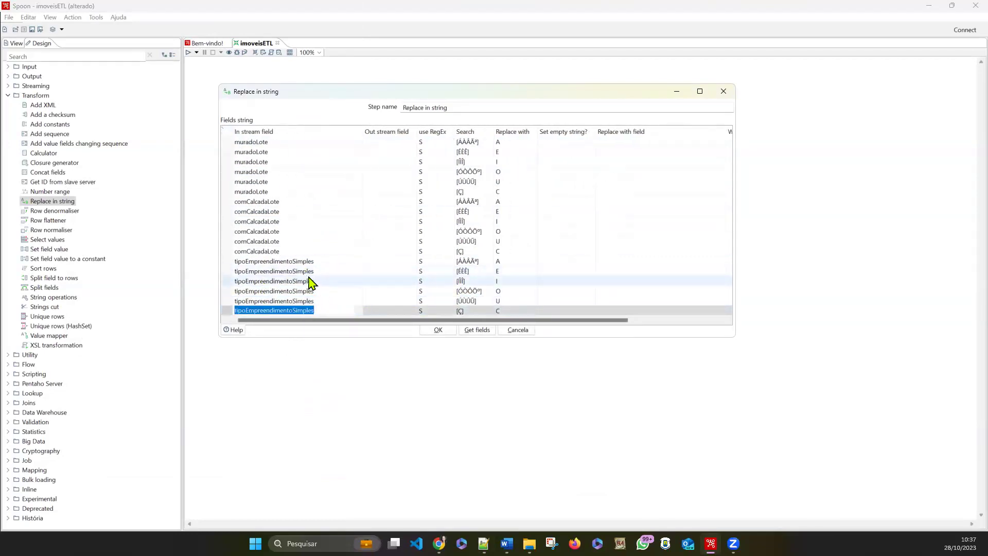
Make the dialog taller, duplicate the six muradoLote rows below row 18 and delete the blank row above the copies.
left_click_drag(417, 320, 404, 320)
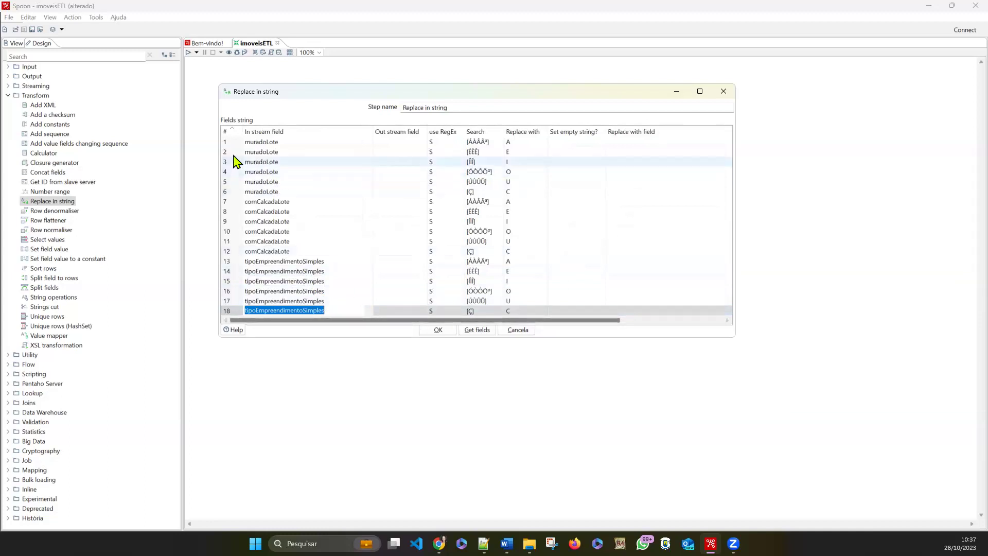
left_click(229, 144)
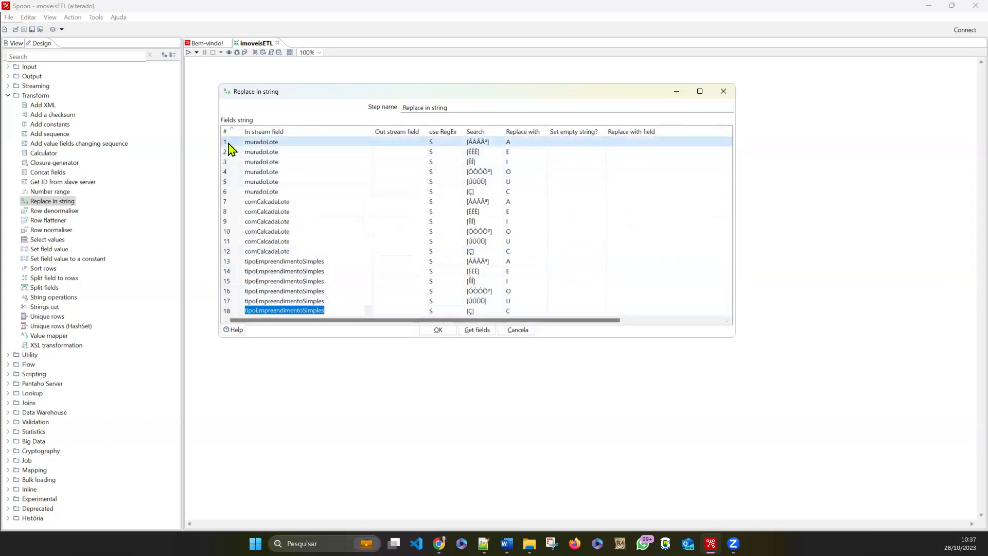
left_click(230, 194, "shift")
left_click_drag(281, 320, 297, 334)
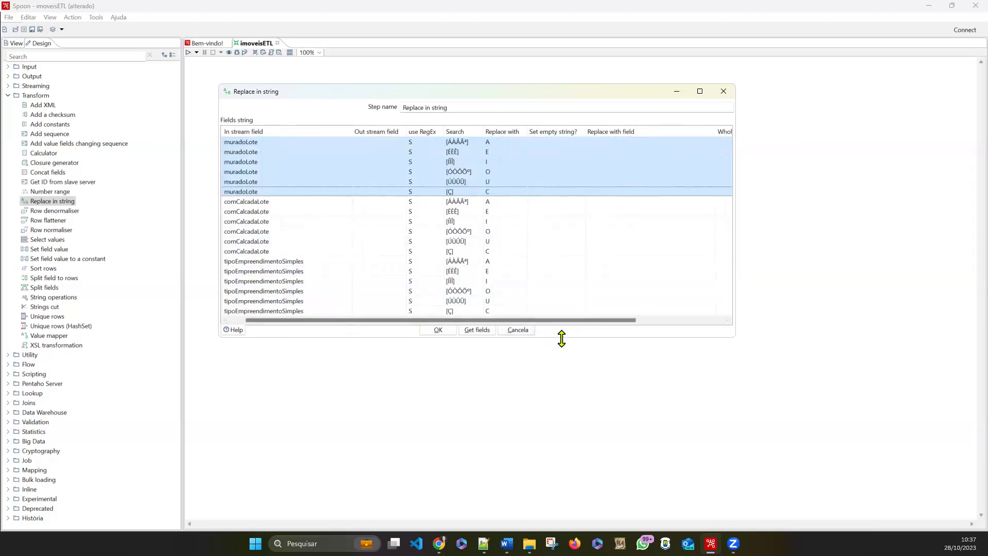
left_click_drag(561, 338, 561, 382)
left_click(226, 321)
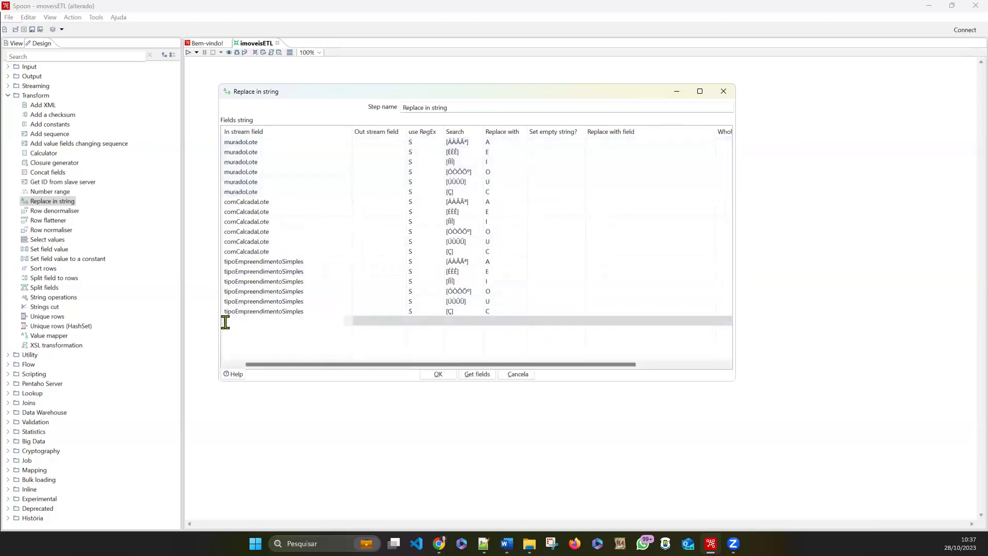
left_click(227, 365)
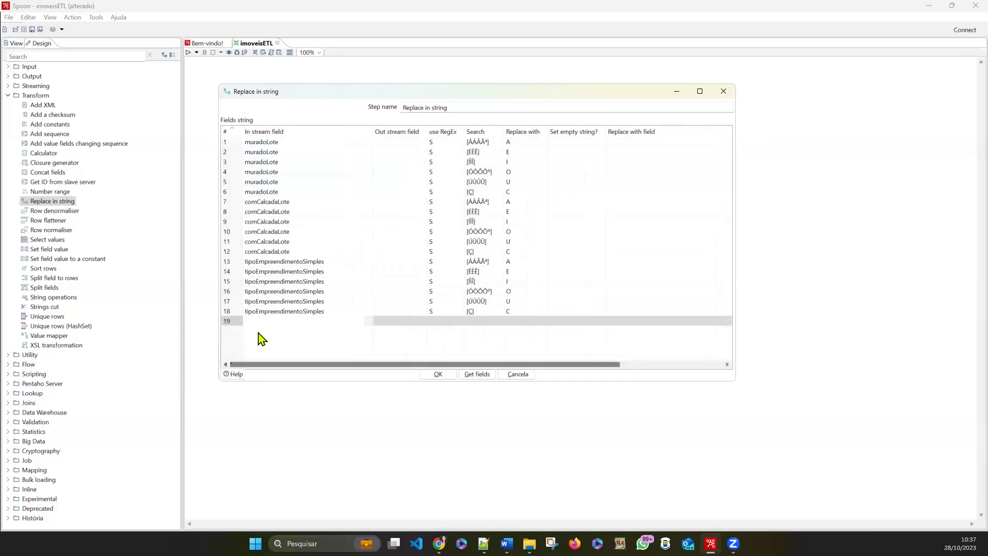
left_click(260, 338)
left_click(258, 346)
left_click(256, 352)
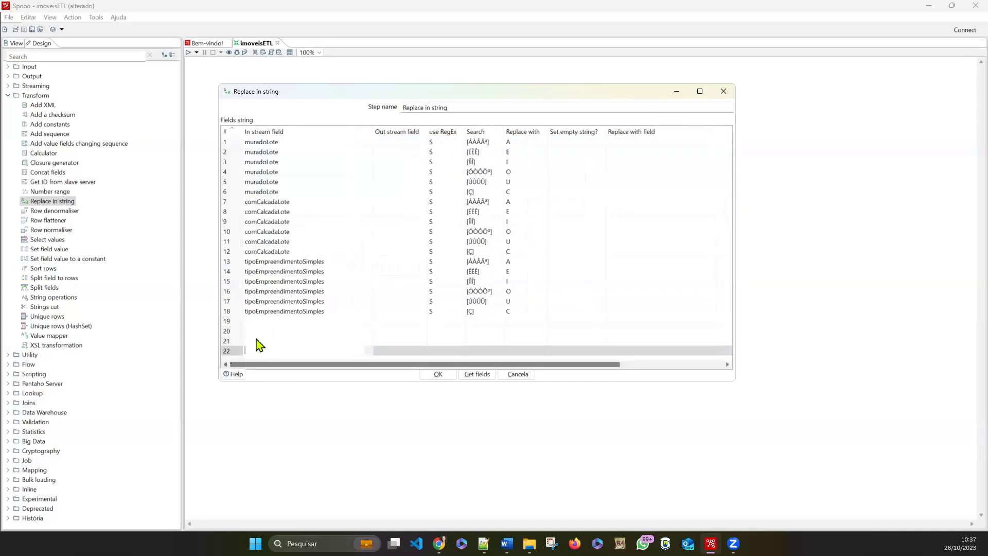
left_click(235, 321)
key("ctrl+v")
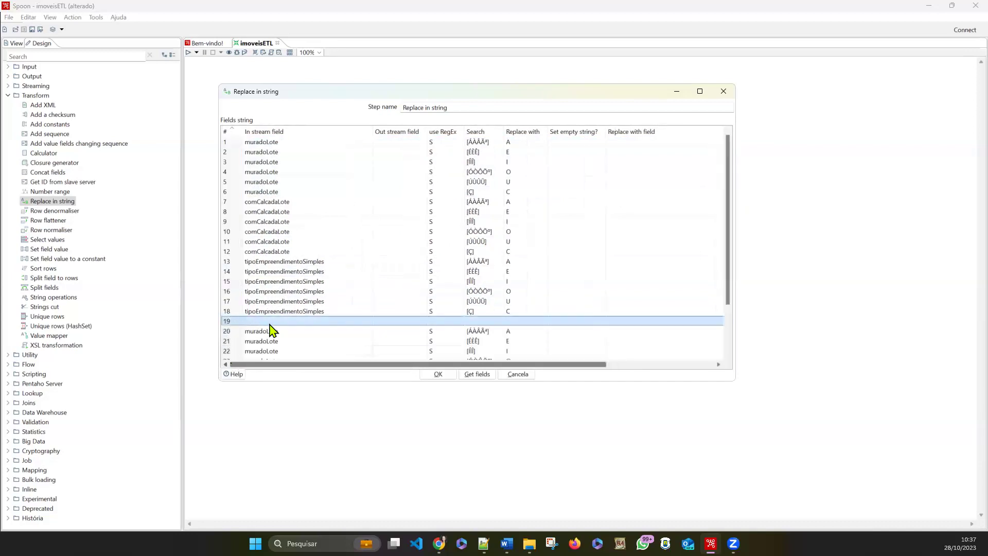
key("Delete")
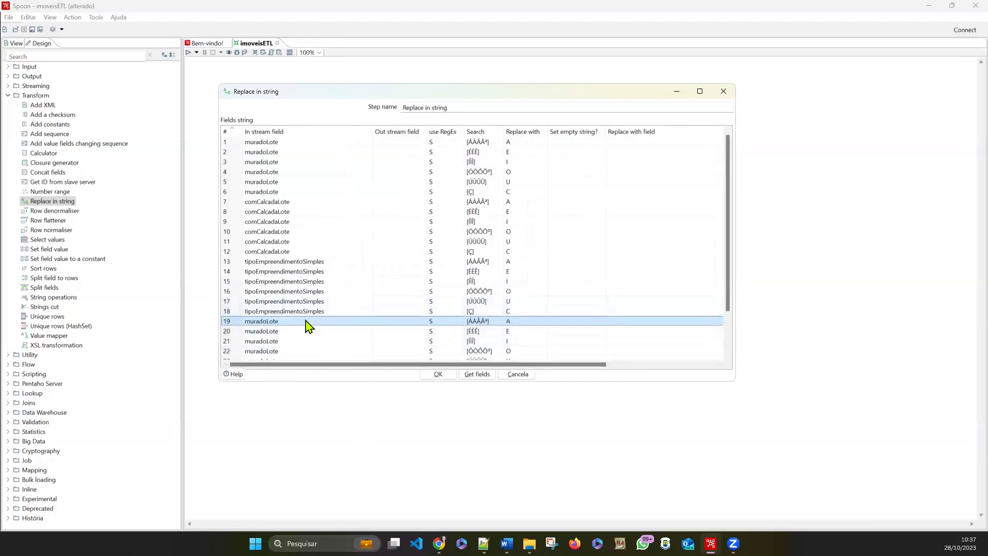
Look up the fourth field name in the Notepad++ note and set row 19's In stream field to tipoConstrucaoSimples.
key("alt+Tab")
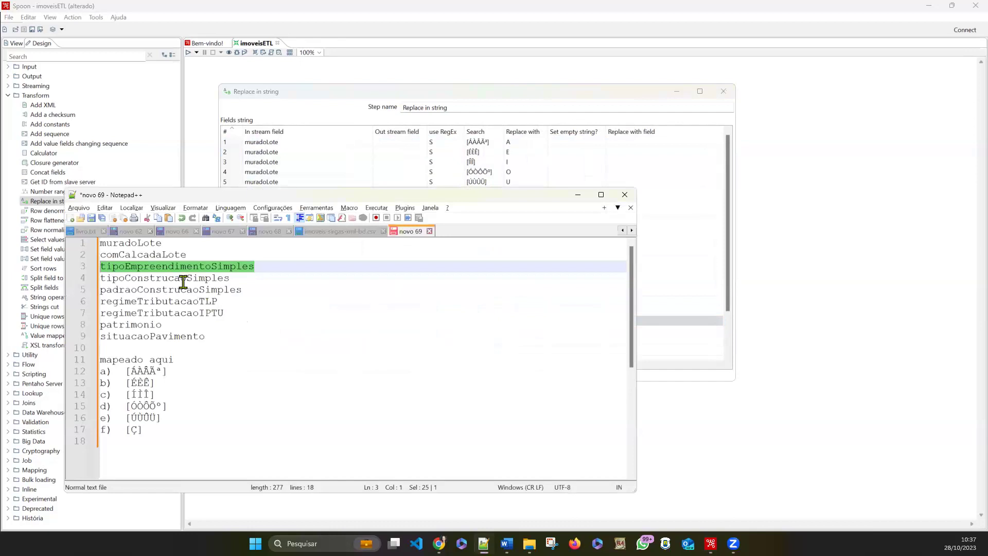
left_click(231, 278)
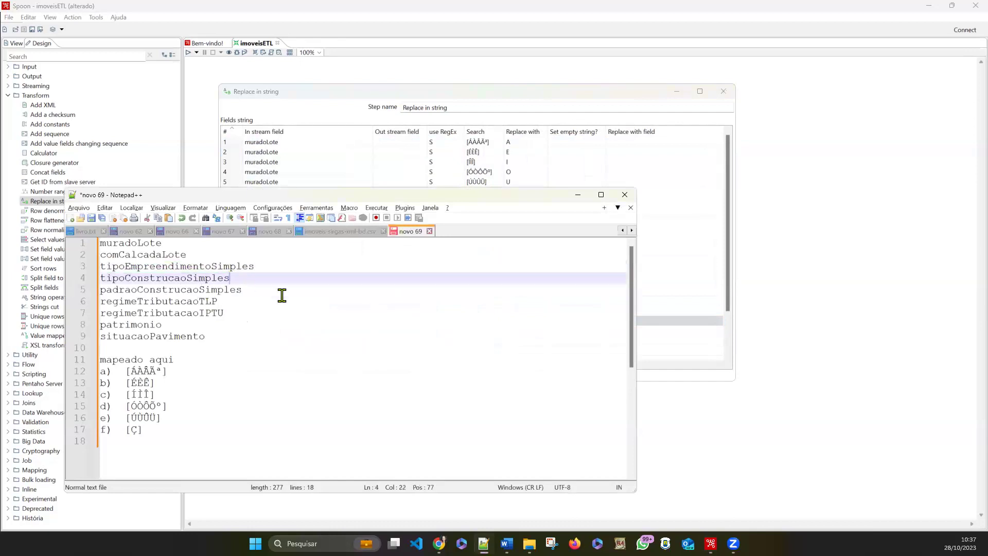
key("alt+Tab")
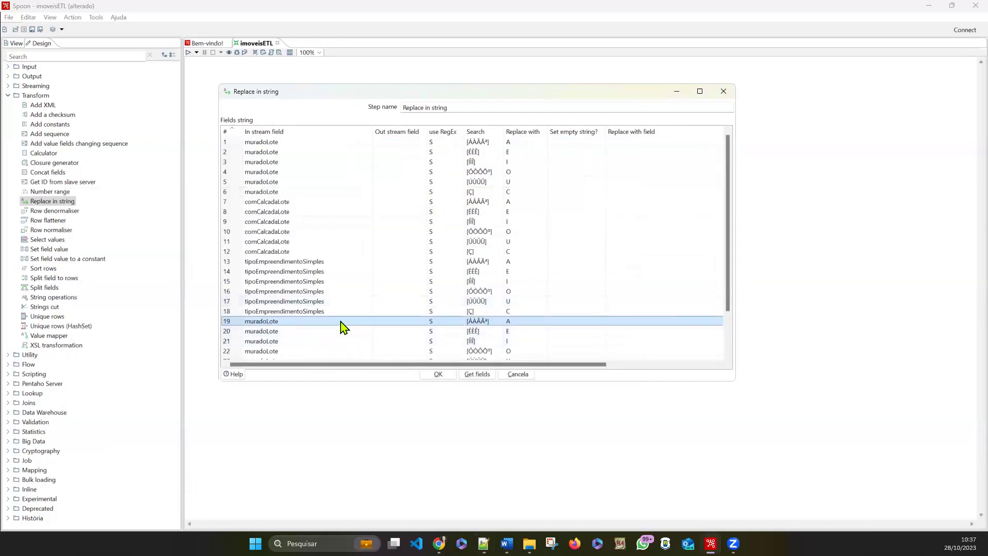
left_click(368, 323)
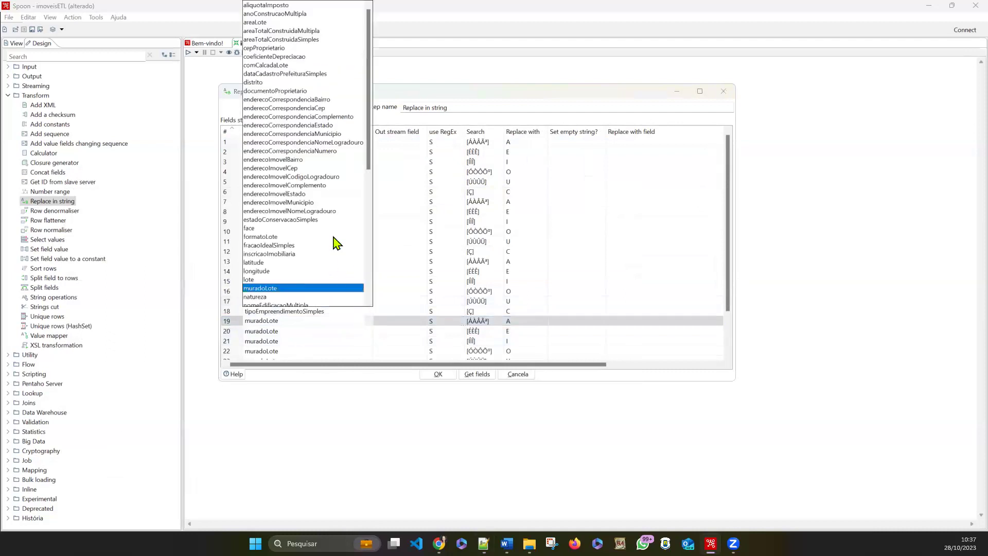
scroll(305, 231, "down", 8)
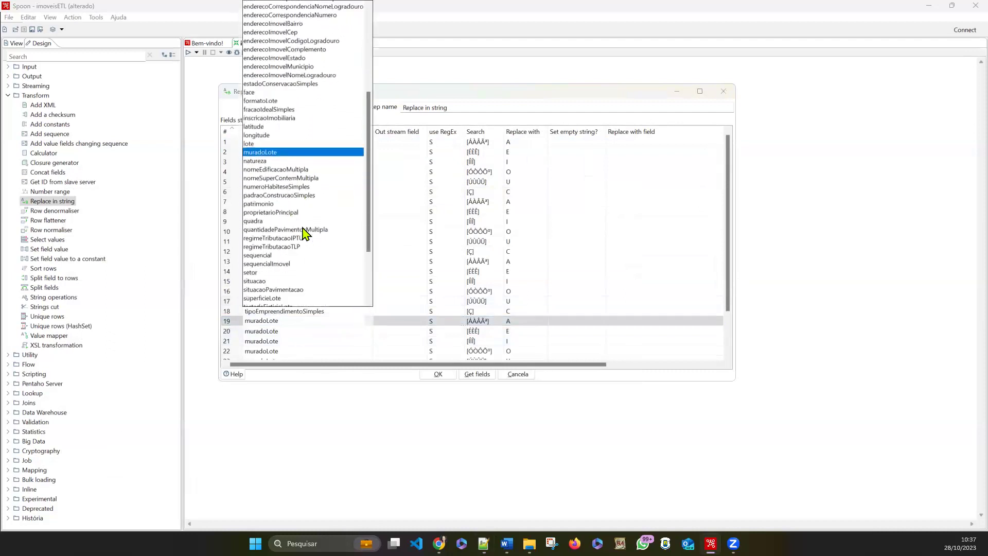
left_click(296, 262)
key("ctrl+c")
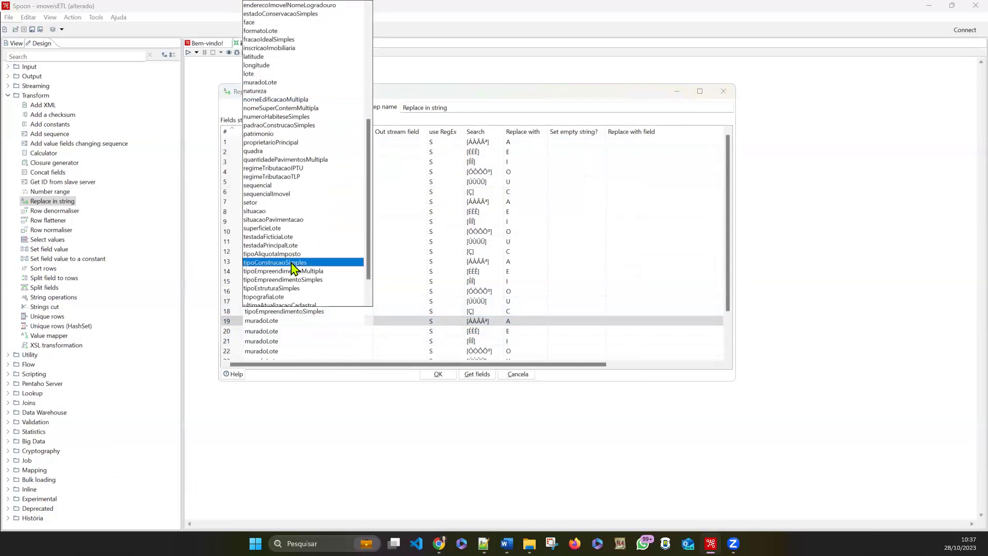
Copy tipoConstrucaoSimples into the In stream field of rows 20 to 24.
left_click(305, 332)
key("ctrl+v")
left_click(304, 342)
key("ctrl+v")
left_click(304, 351)
key("ctrl+v")
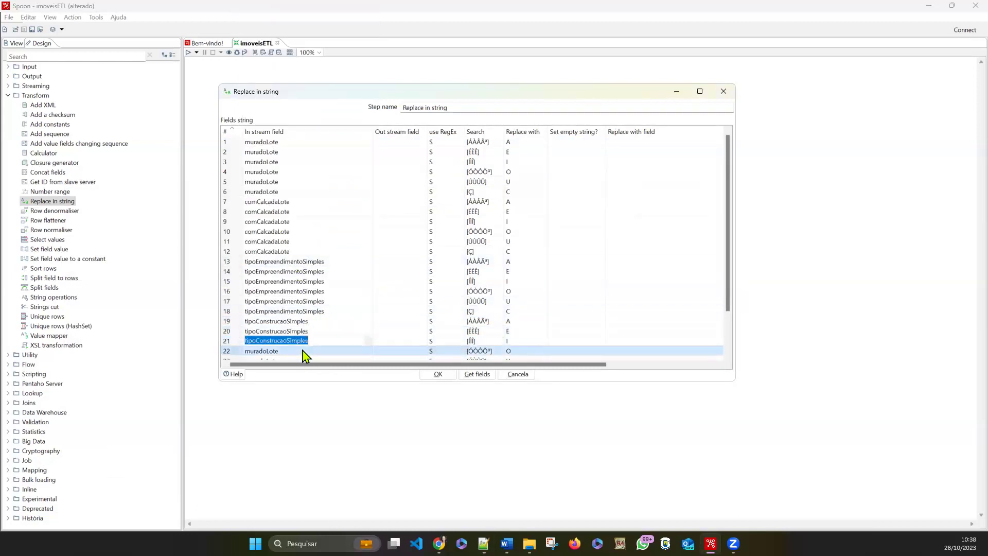
scroll(317, 321, "down", 1)
left_click(304, 332)
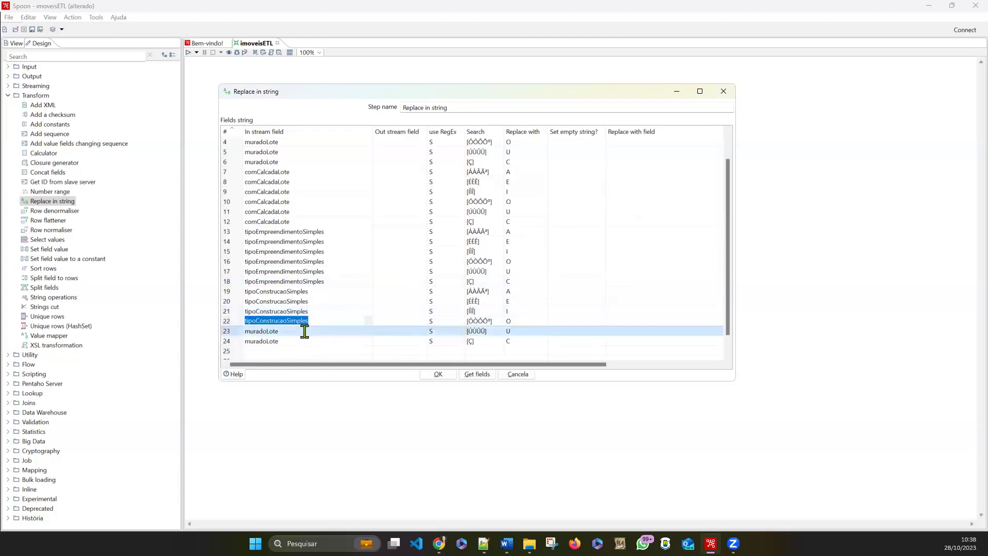
key("ctrl+v")
left_click(298, 342)
key("ctrl+v")
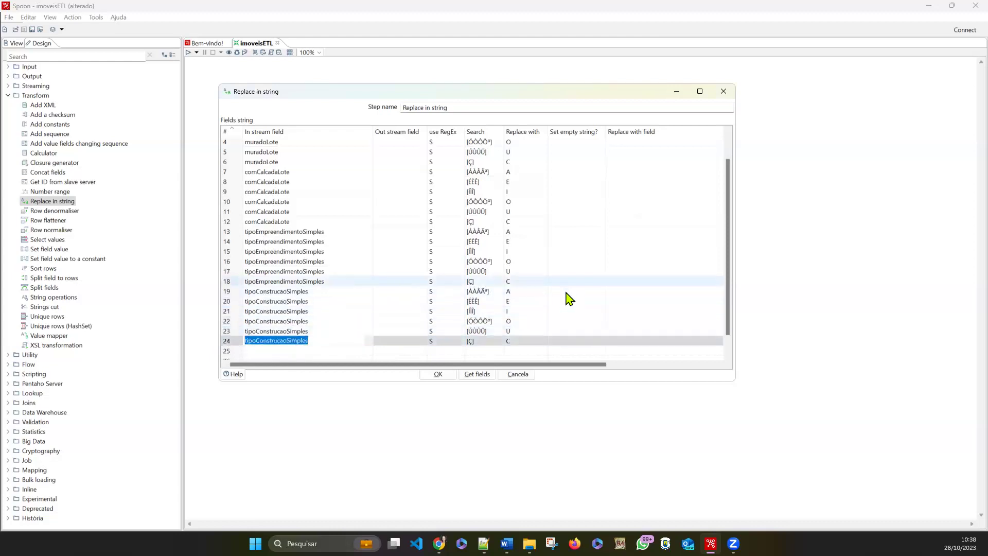
Copy the six muradoLote rows 1 to 6 and check the remaining field names, padraoConstrucaoSimples to situacaoPavimento, in the Notepad++ note.
scroll(267, 288, "down", 1)
scroll(268, 288, "up", 2)
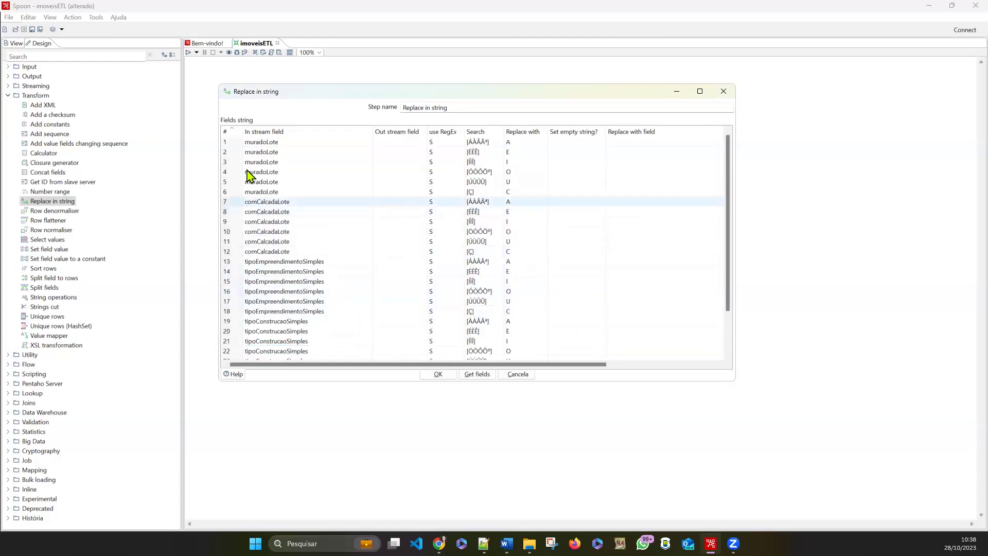
left_click(235, 144)
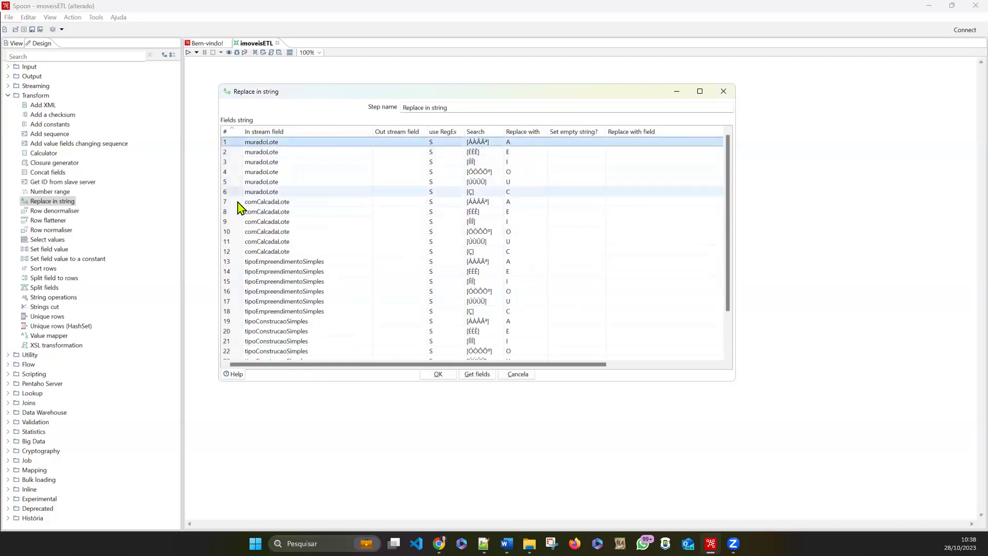
left_click(236, 192, "shift")
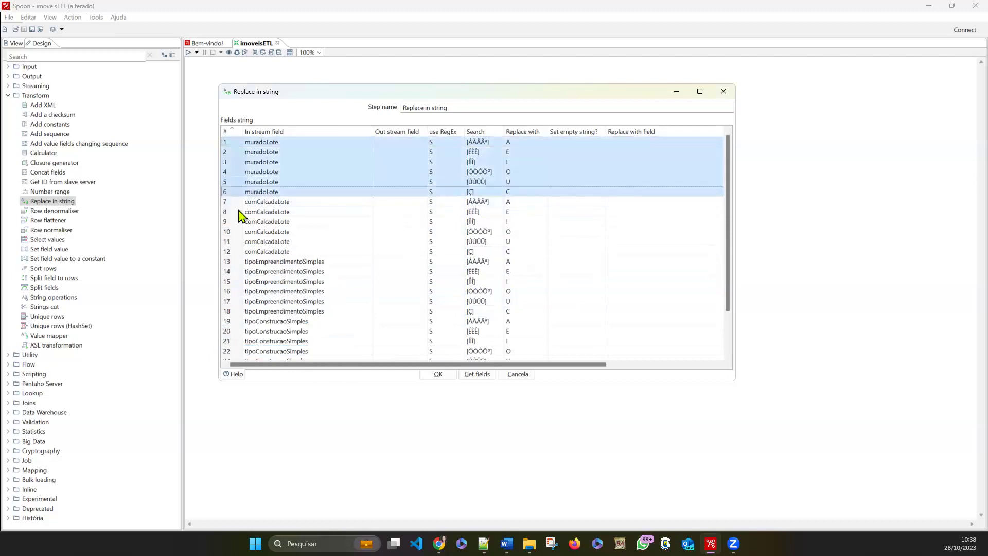
scroll(267, 286, "down", 3)
key("alt+Tab")
left_click(185, 291)
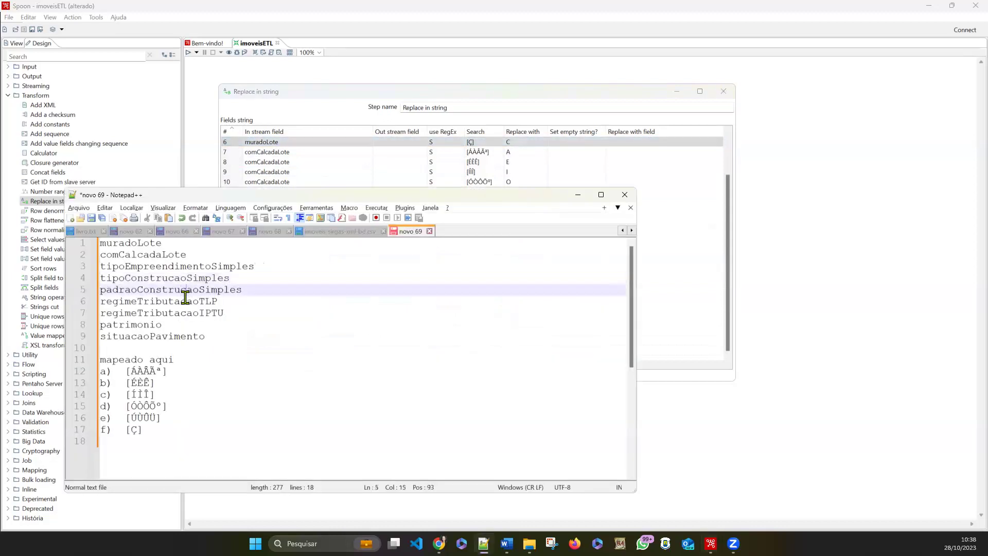
left_click(183, 301)
left_click(180, 312)
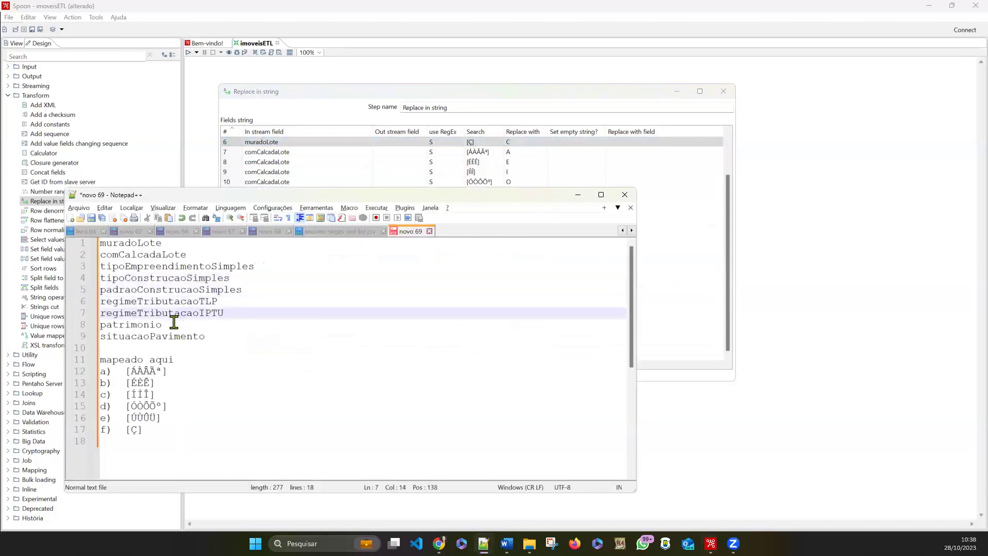
left_click(172, 325)
left_click(170, 336)
key("alt+Tab")
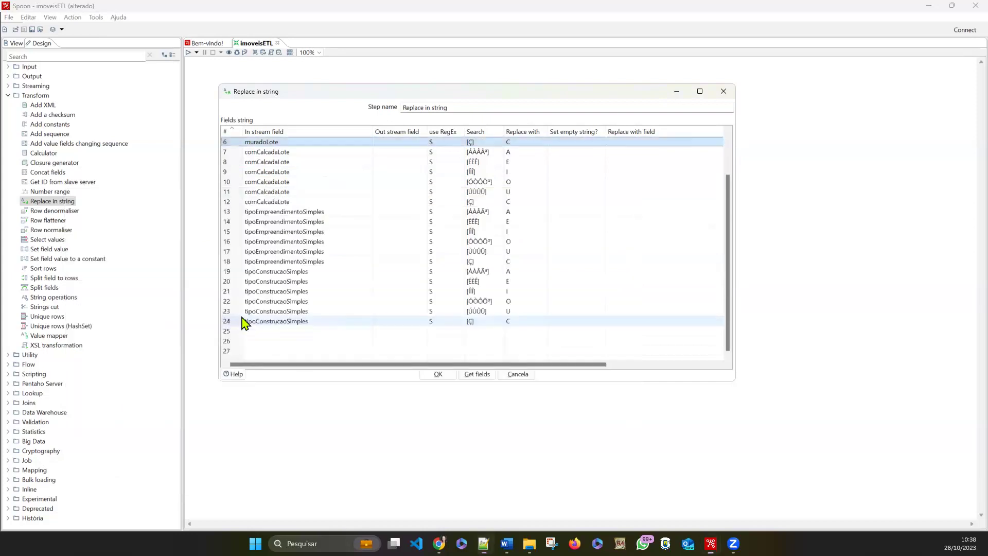
Paste the six muradoLote rows repeatedly below row 24 to make blocks for the remaining fields.
left_click(266, 331)
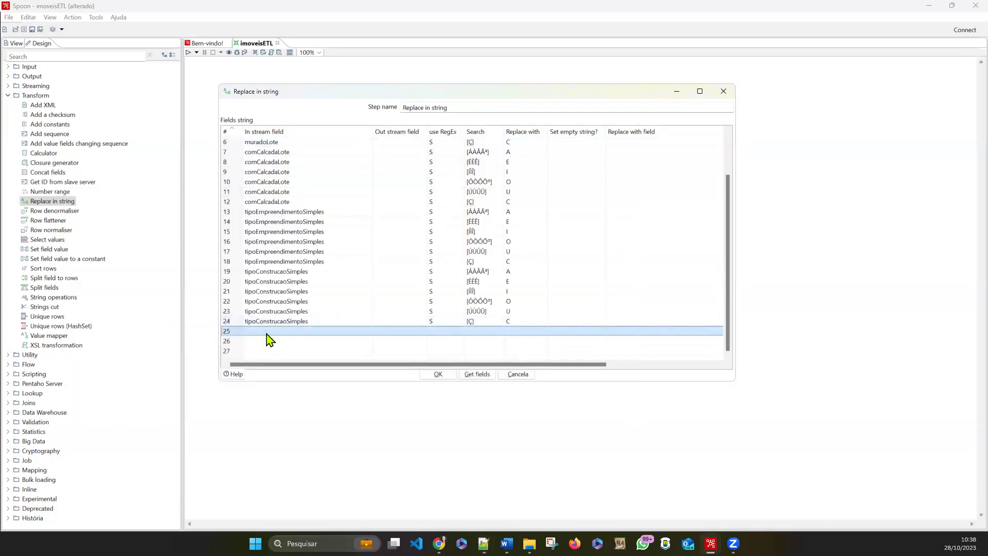
left_click(231, 322)
key("ctrl+v")
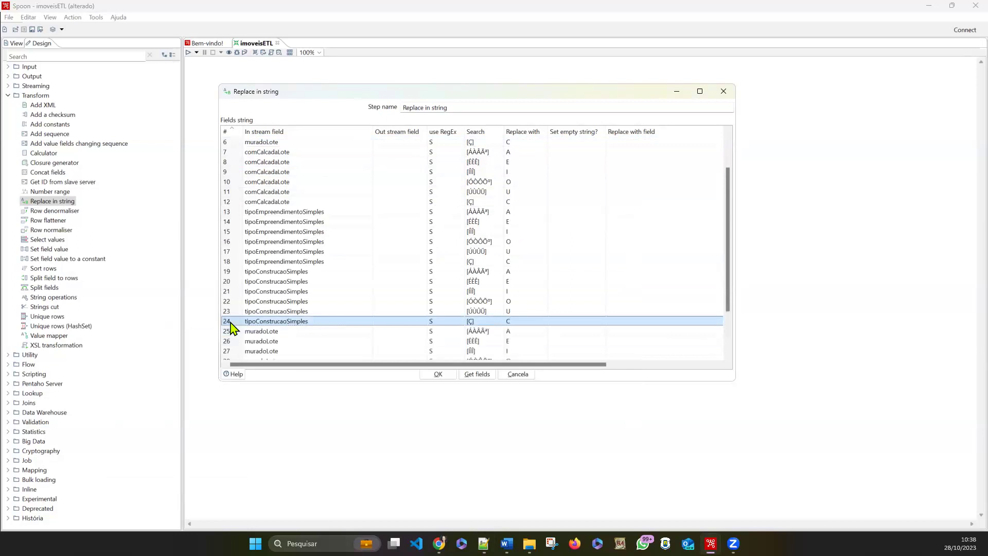
scroll(494, 312, "down", 2)
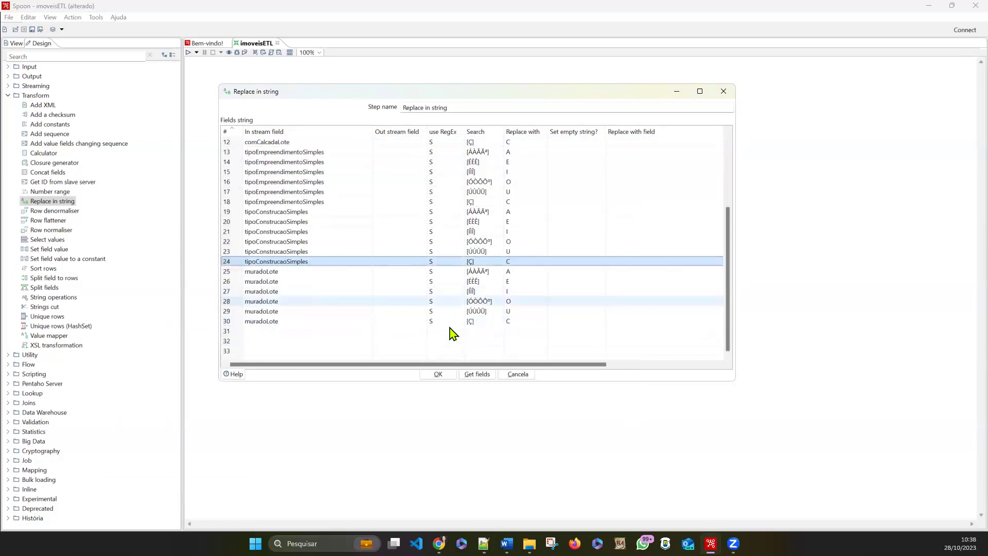
key("ctrl+v")
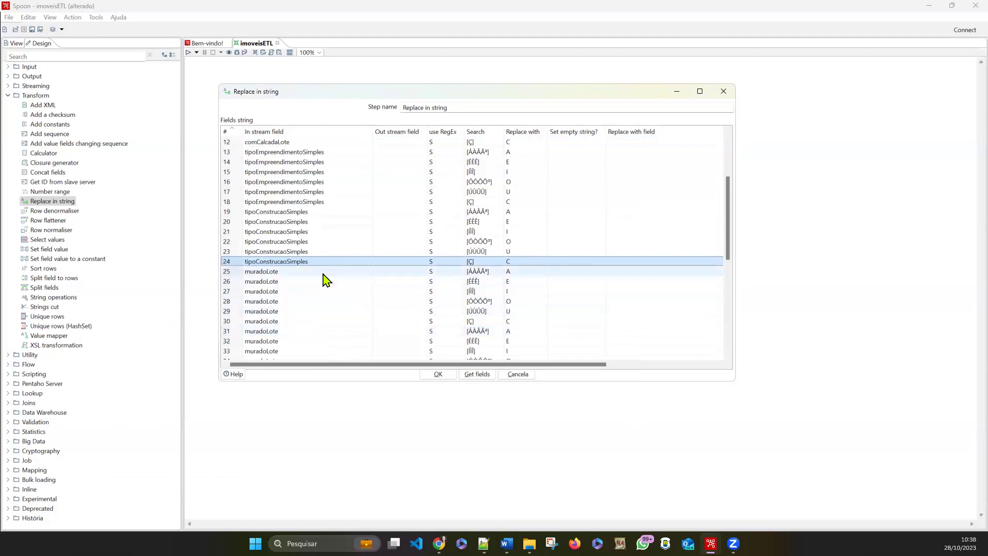
Look up the fifth field name in the Notepad++ note and set row 25's In stream field to padraoConstrucaoSimples.
left_click(288, 271)
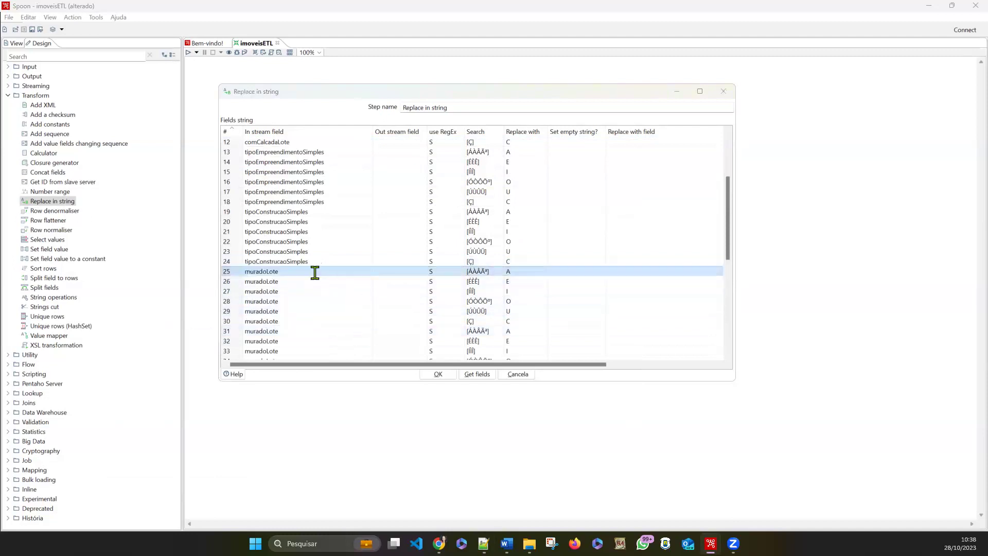
key("alt+Tab")
left_click(191, 279)
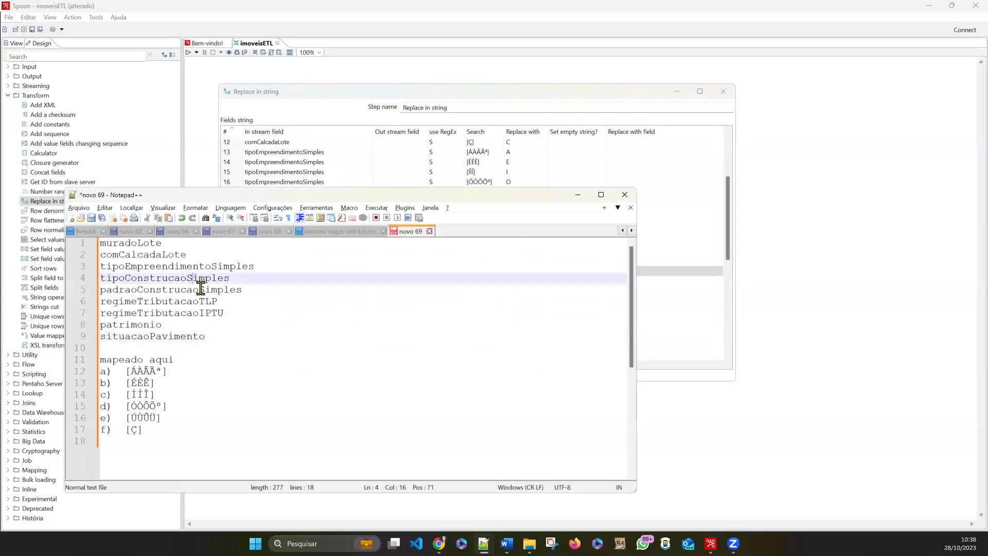
left_click(200, 288)
key("alt+Tab")
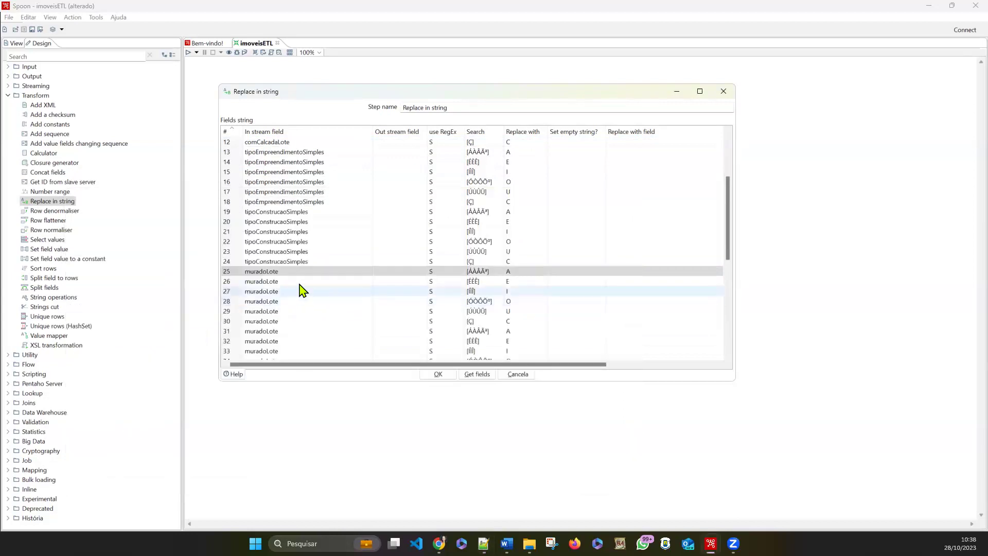
left_click(369, 273)
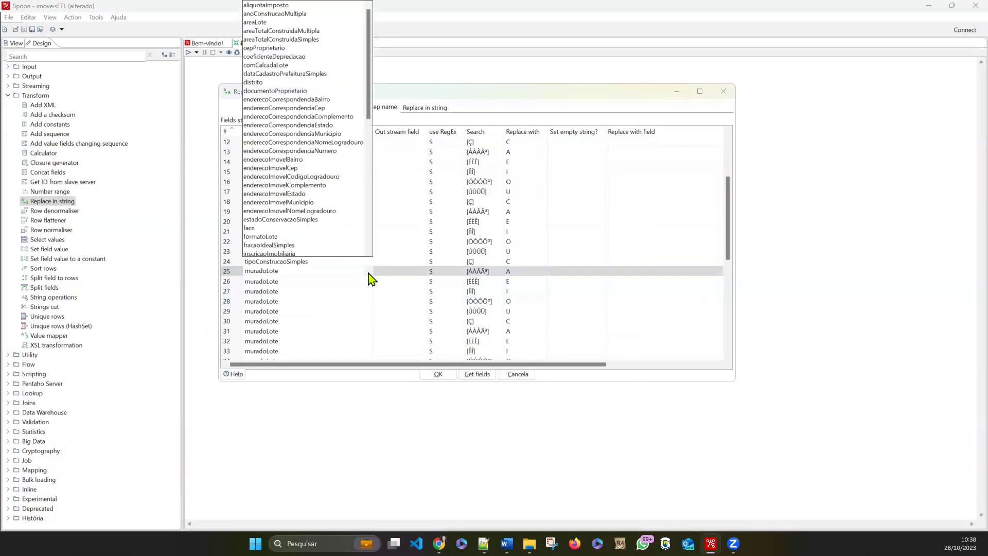
scroll(307, 224, "down", 5)
scroll(307, 231, "down", 6)
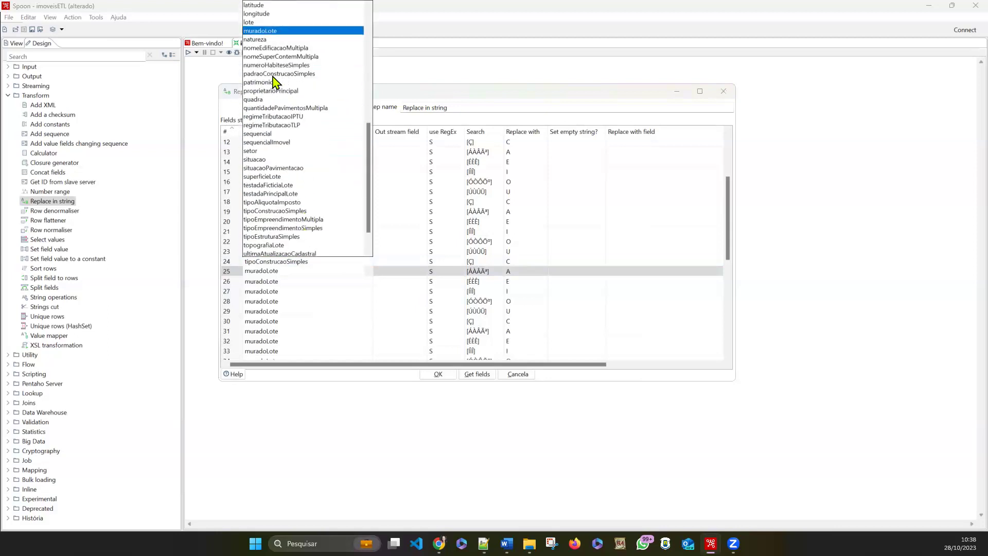
left_click(274, 76)
key("Down")
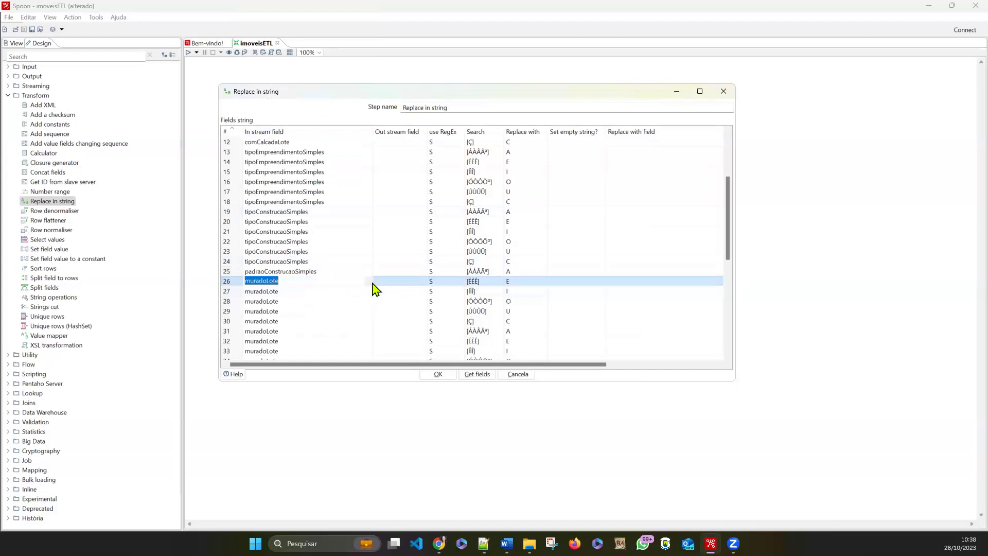
left_click(370, 283)
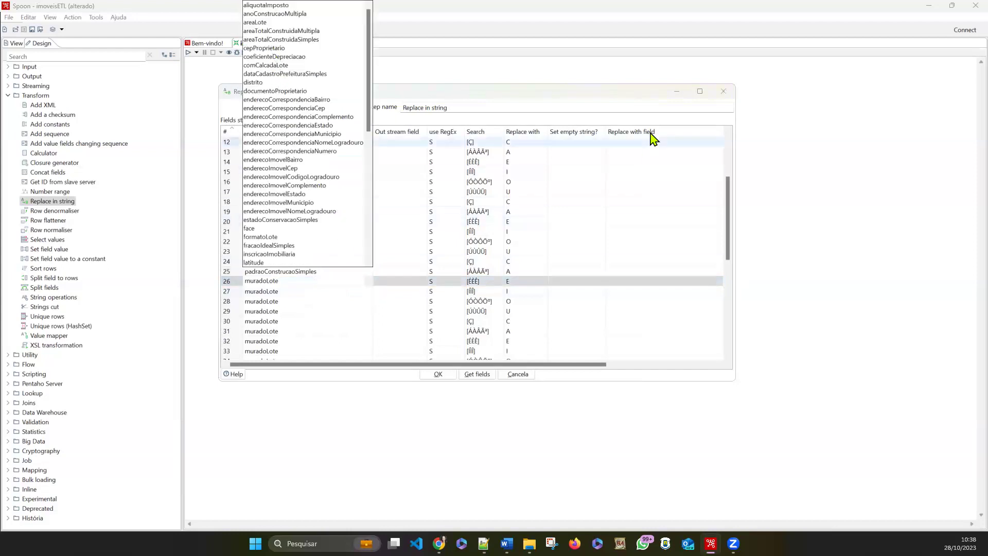
left_click(612, 97)
scroll(353, 181, "up", 4)
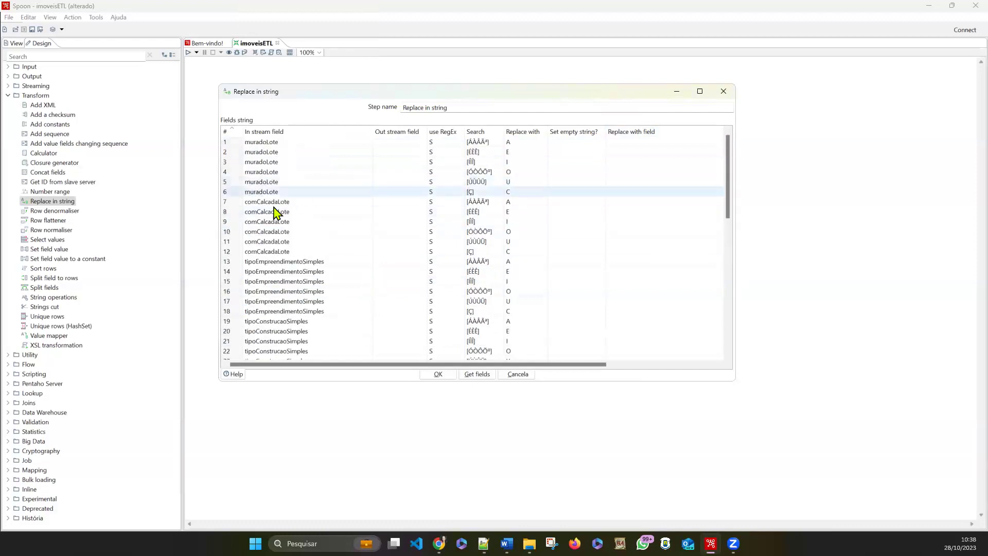
Review the field names muradoLote to situacaoPavimento in the Notepad++ note and move its window lower to uncover the Replace in string table.
key("alt+Tab")
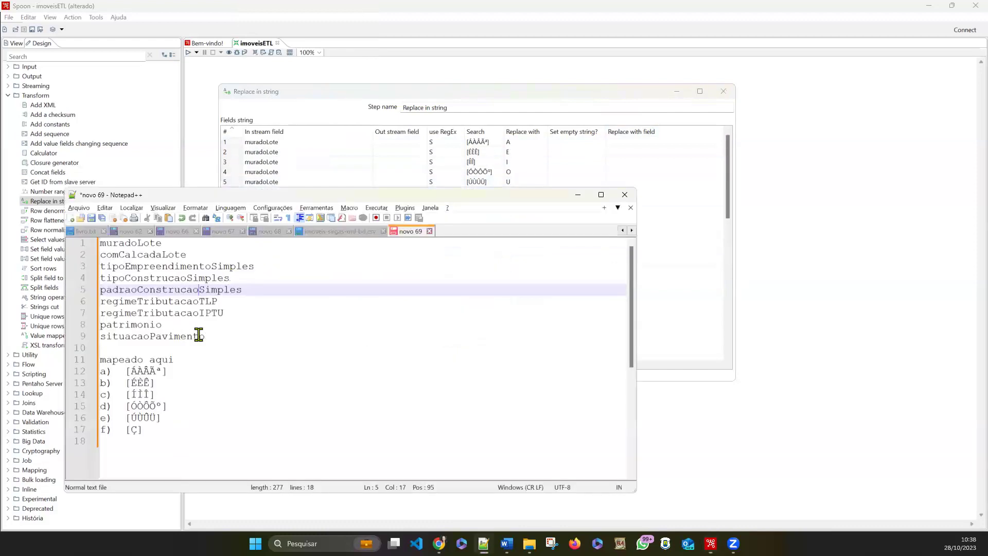
left_click_drag(208, 337, 93, 242)
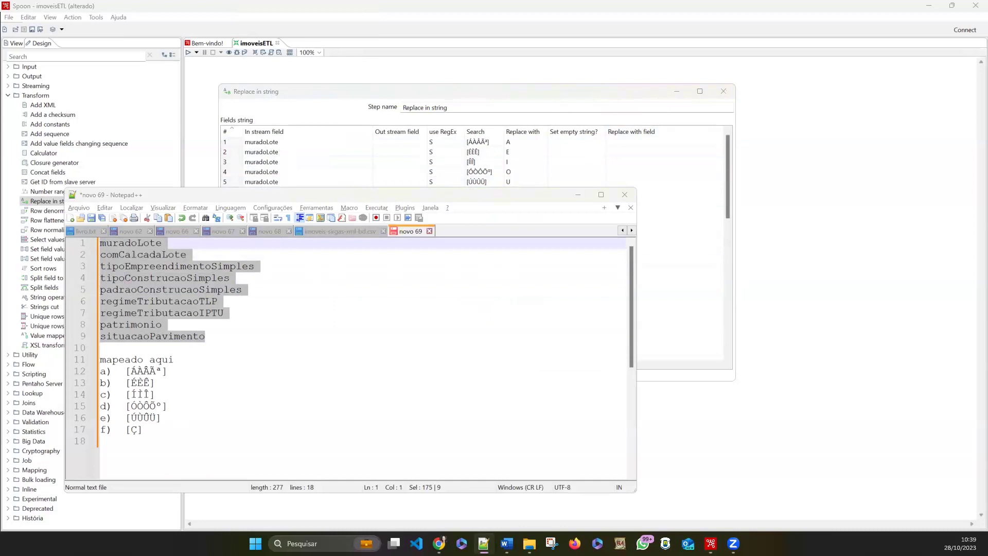
left_click(220, 324)
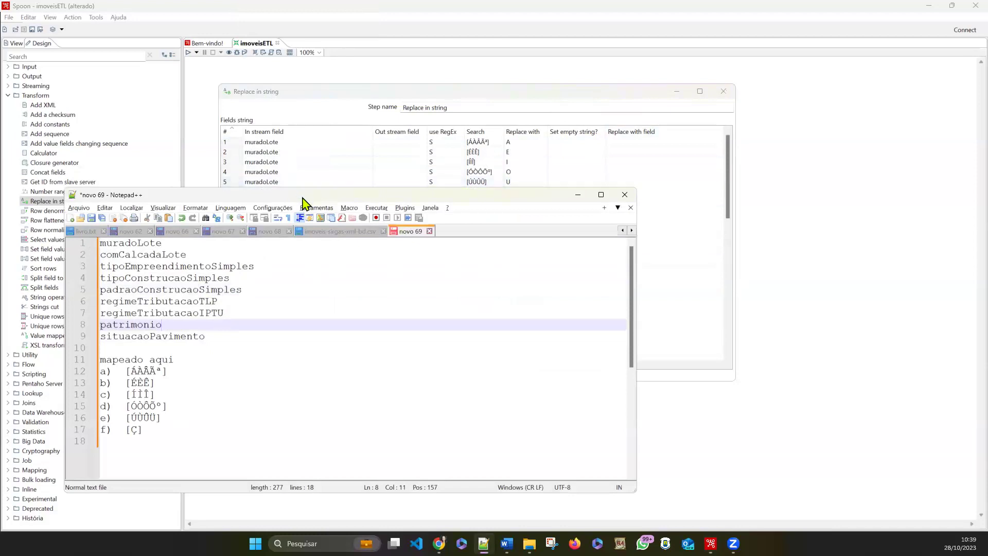
left_click_drag(304, 202, 315, 265)
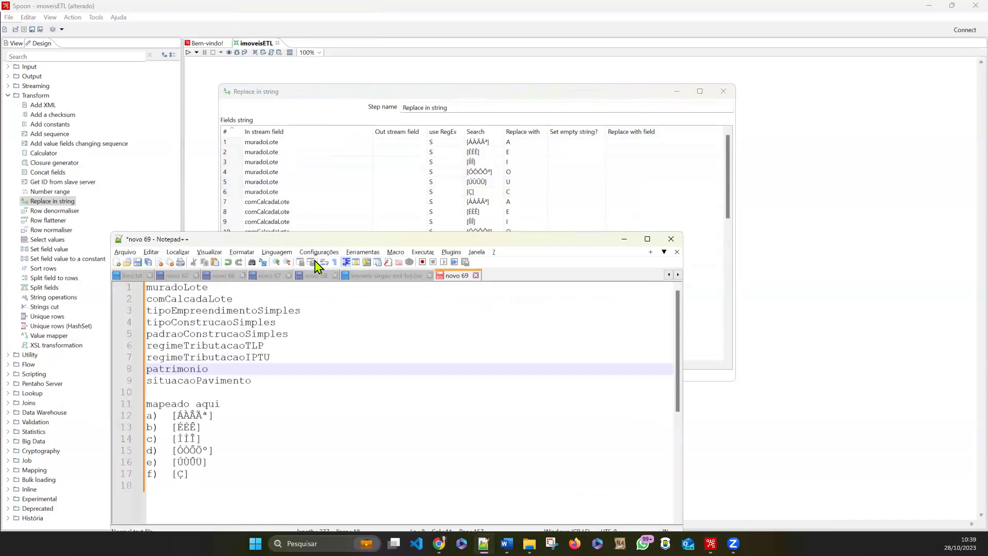
left_click_drag(315, 239, 317, 343)
Copy padraoConstrucaoSimples from row 25 into the In stream field of rows 26 to 30 in the Replace in string table.
scroll(298, 288, "down", 3)
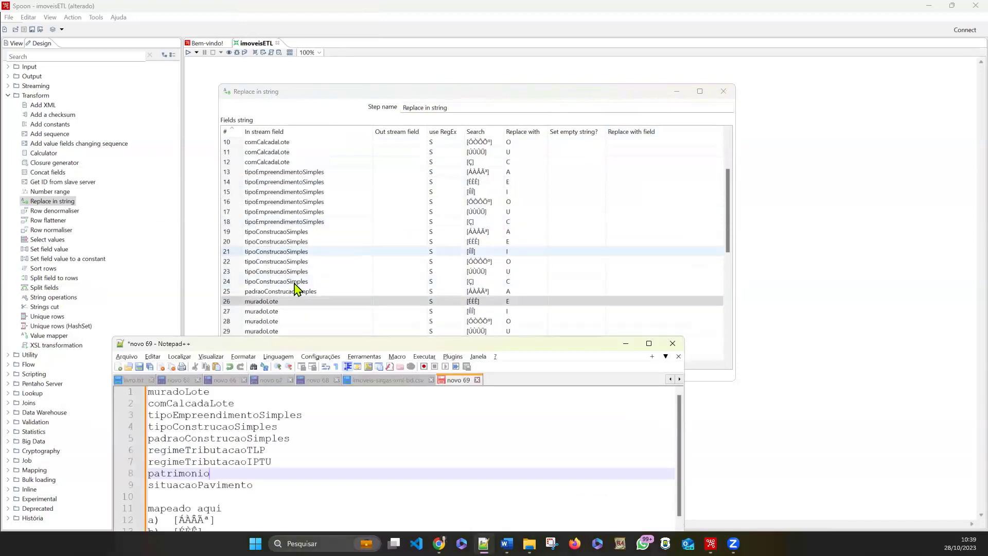
left_click(311, 291)
key("ctrl+c")
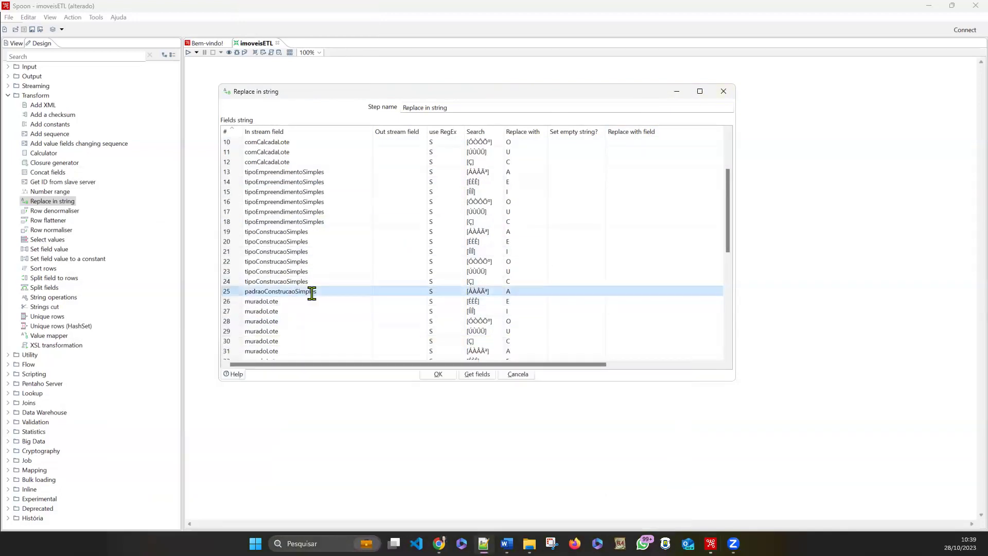
left_click(315, 301)
key("ctrl+v")
left_click(309, 311)
key("ctrl+v")
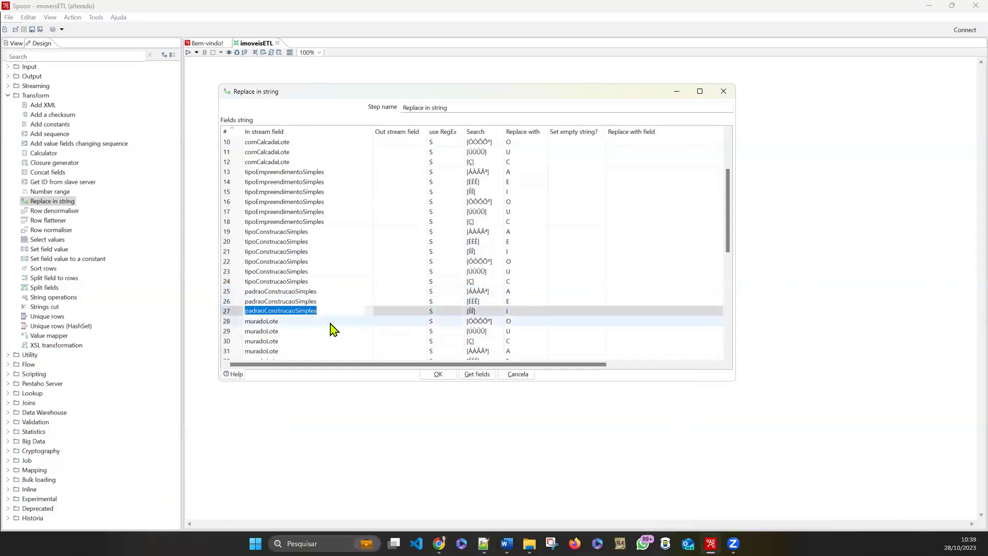
left_click(329, 321)
key("ctrl+v")
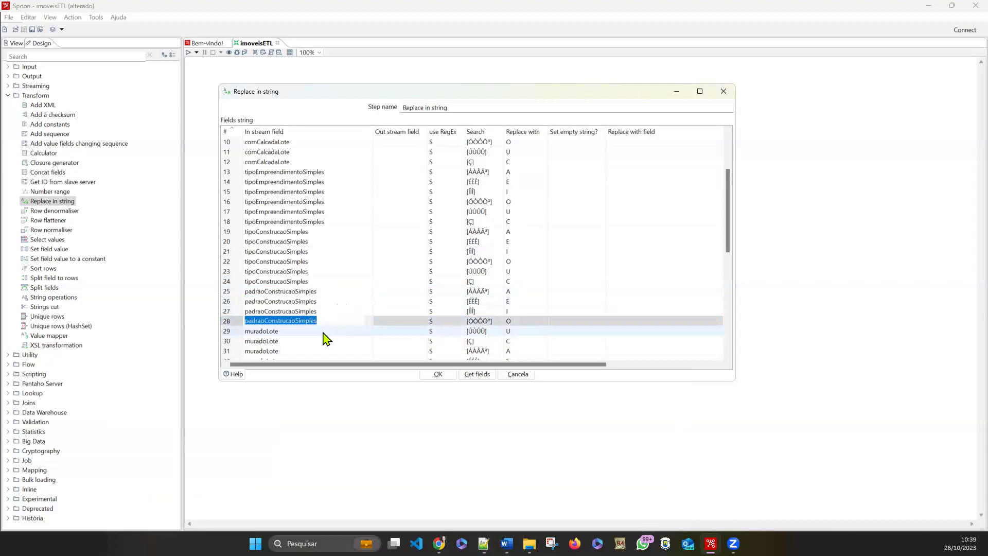
left_click(322, 331)
key("ctrl+v")
left_click(315, 342)
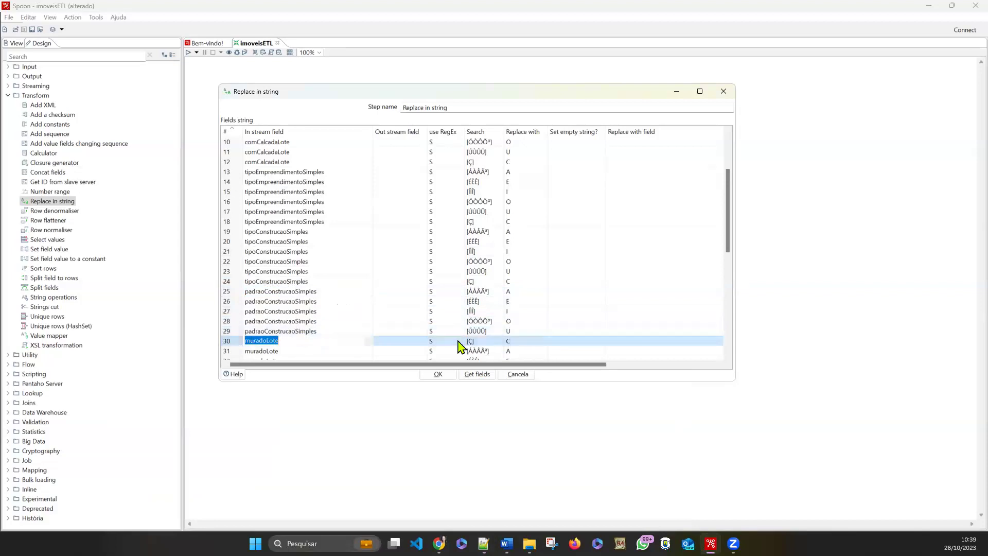
key("ctrl+v")
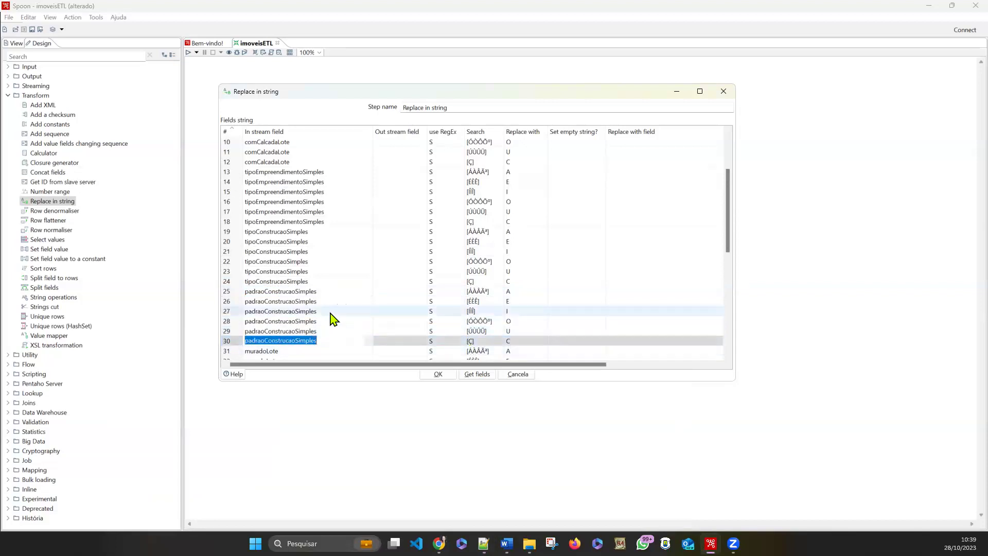
Review the muradoLote rows 31 to 54 that still need their own field names, and where the padraoConstrucaoSimples block ends.
scroll(333, 319, "down", 1)
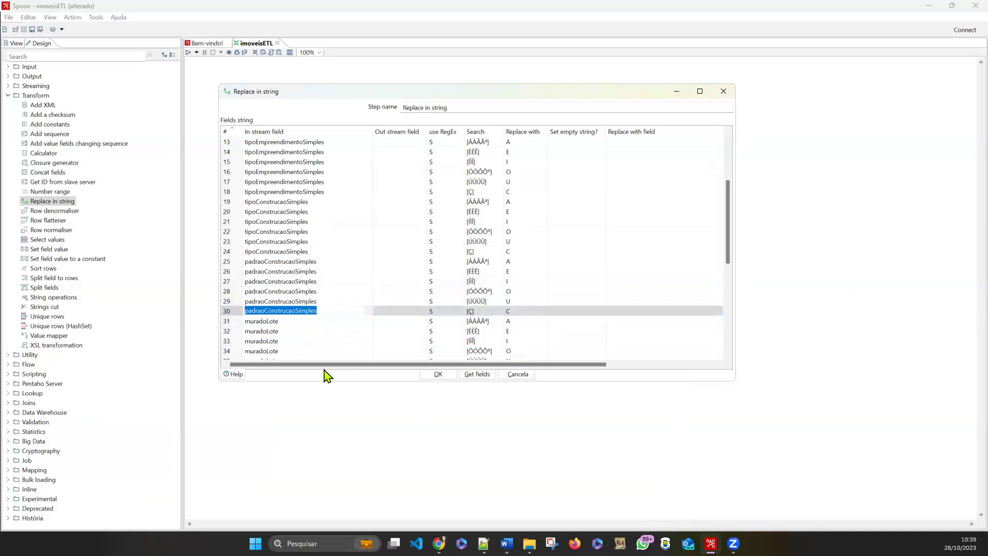
scroll(328, 346, "down", 8)
left_click(329, 340)
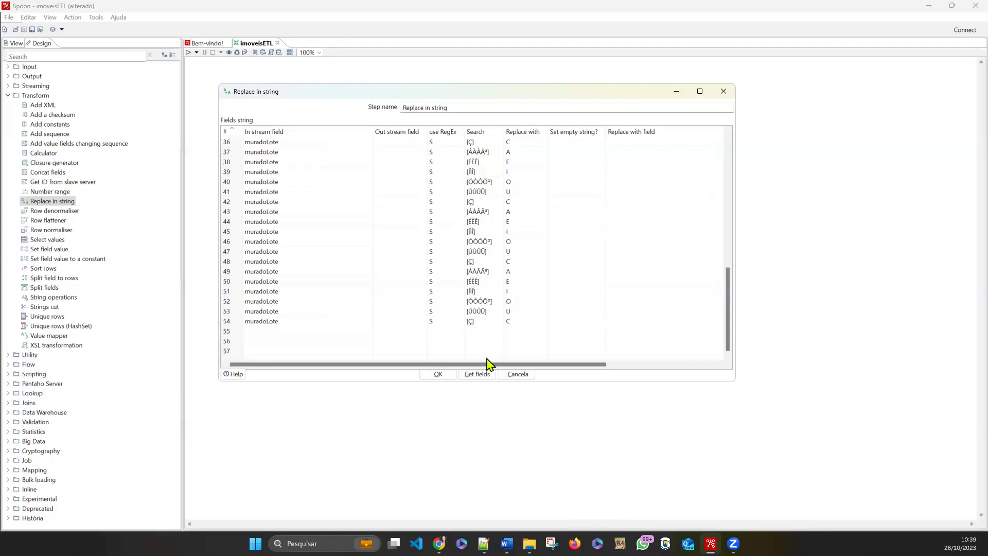
scroll(364, 312, "up", 2)
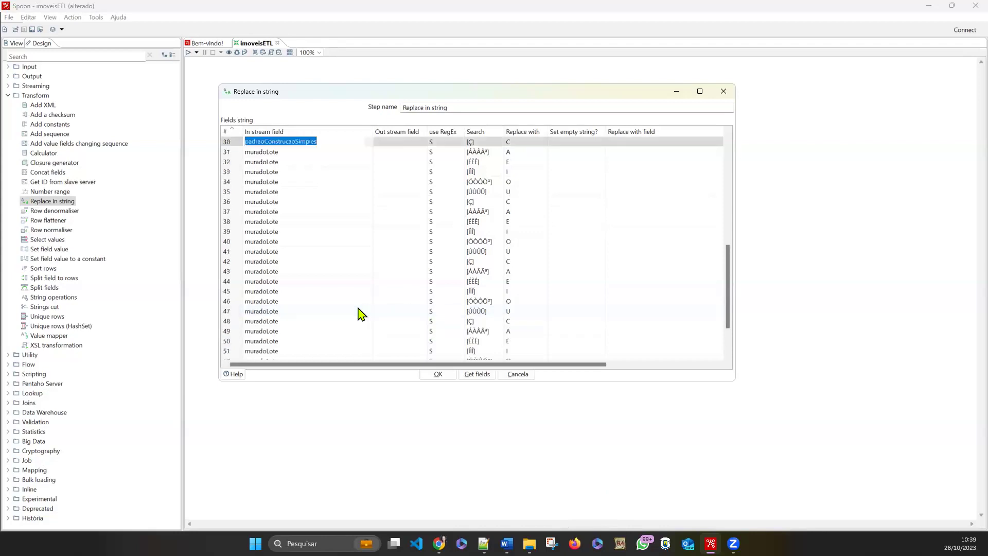
left_click(234, 148)
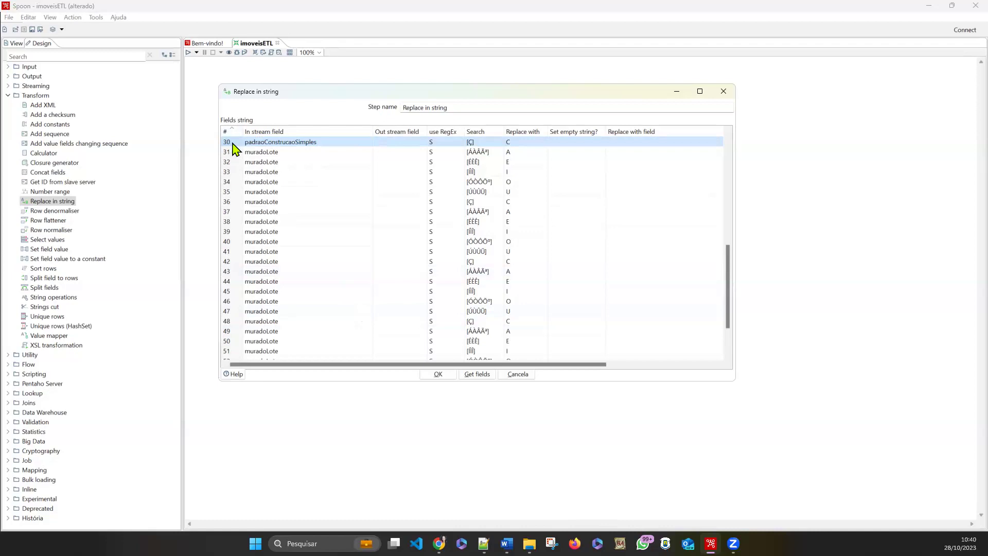
left_click(298, 151)
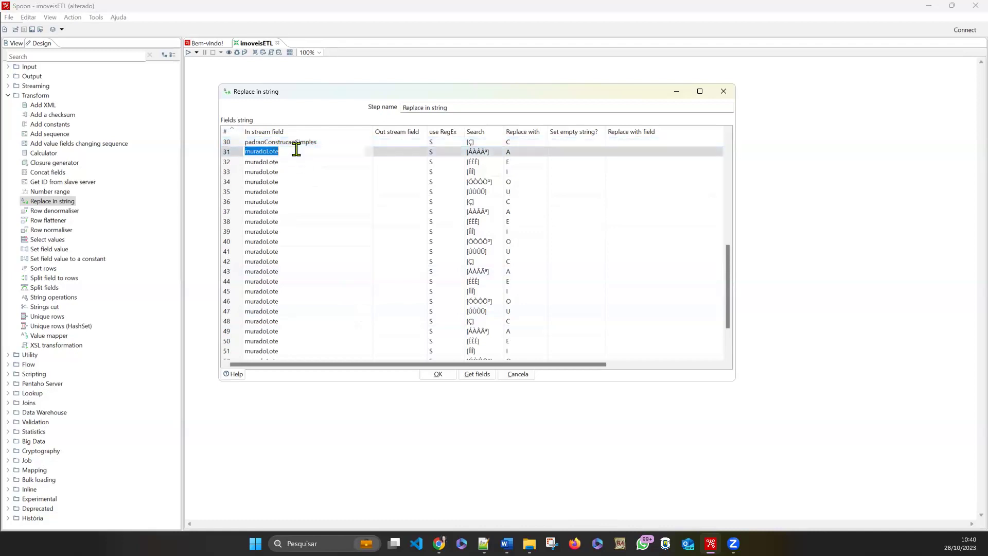
left_click(228, 147)
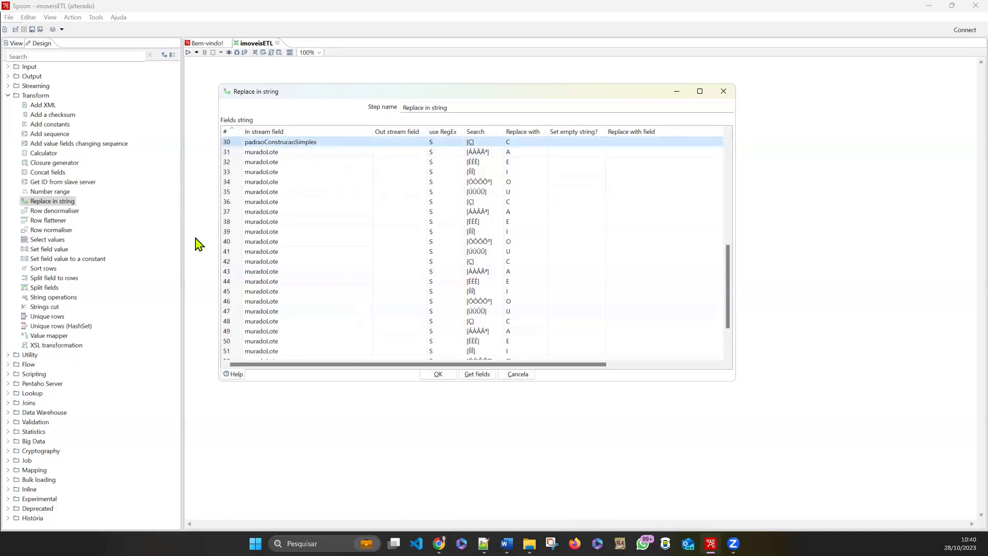
scroll(290, 253, "up", 3)
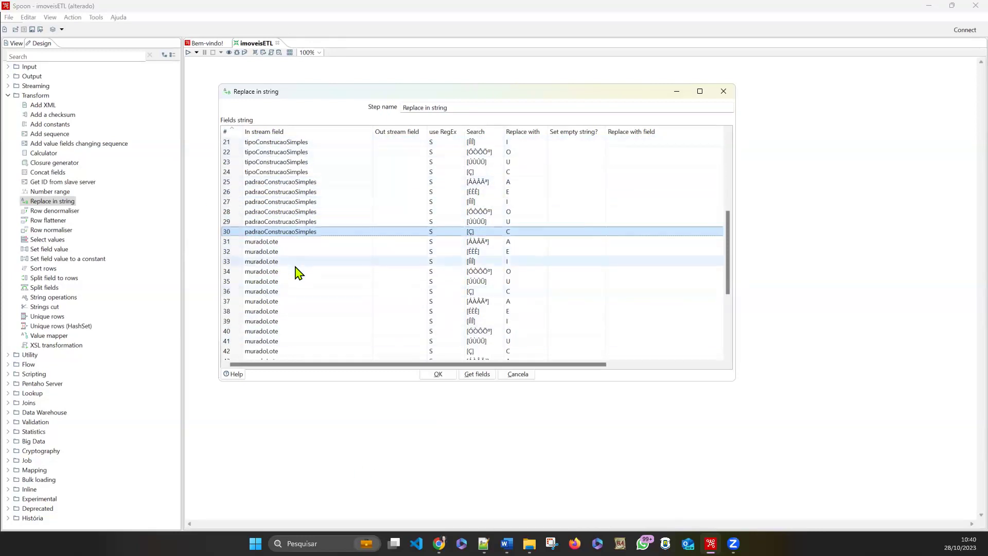
Look up the regimeTributacao field names in the Notepad++ note and set row 31's In stream field to regimeTributacaoIPTU.
key("alt+Tab")
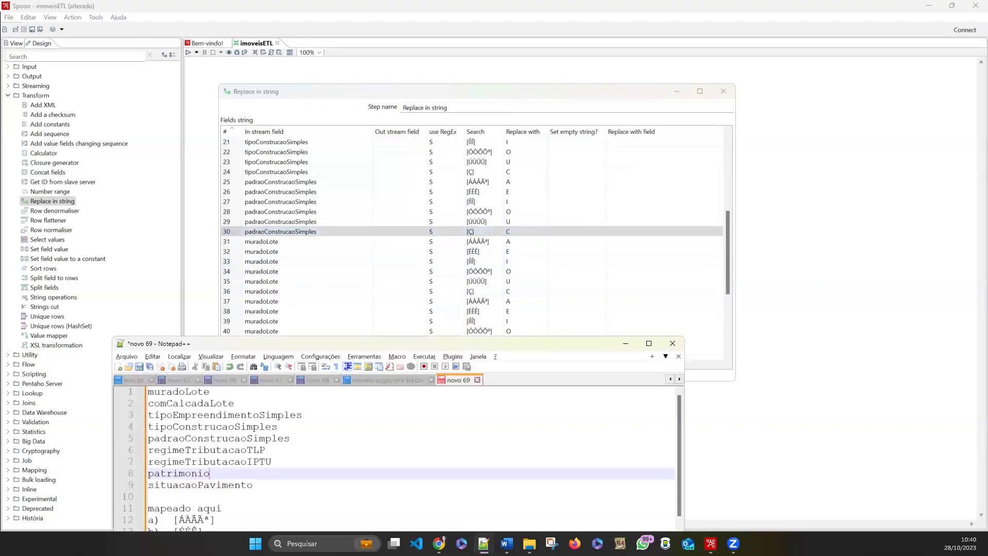
left_click(206, 441)
left_click(238, 448)
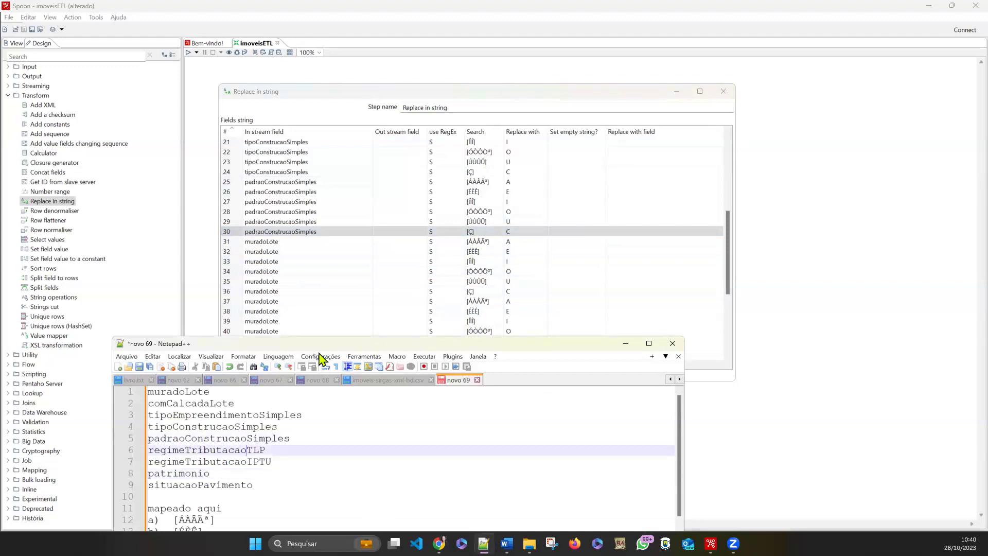
left_click(322, 303)
left_click(298, 240)
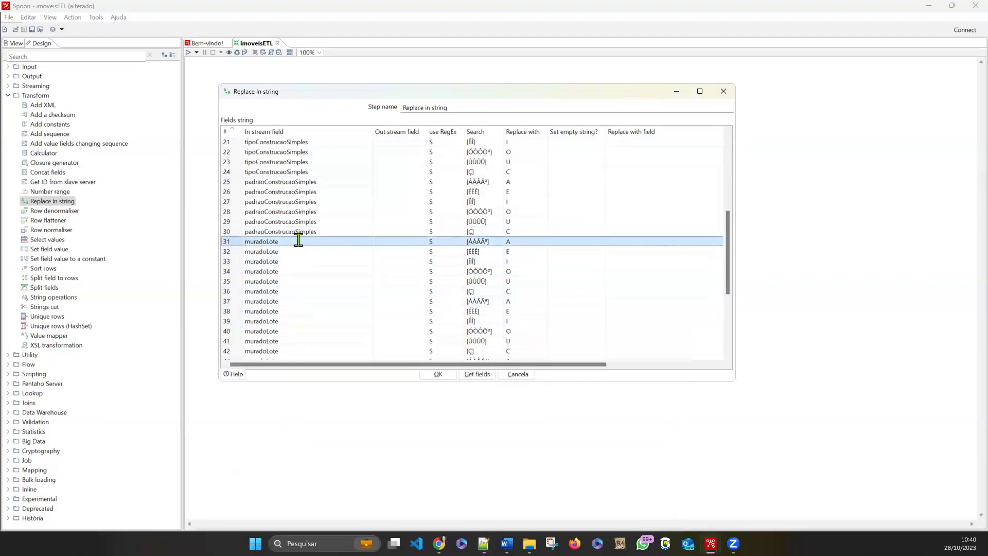
left_click(368, 241)
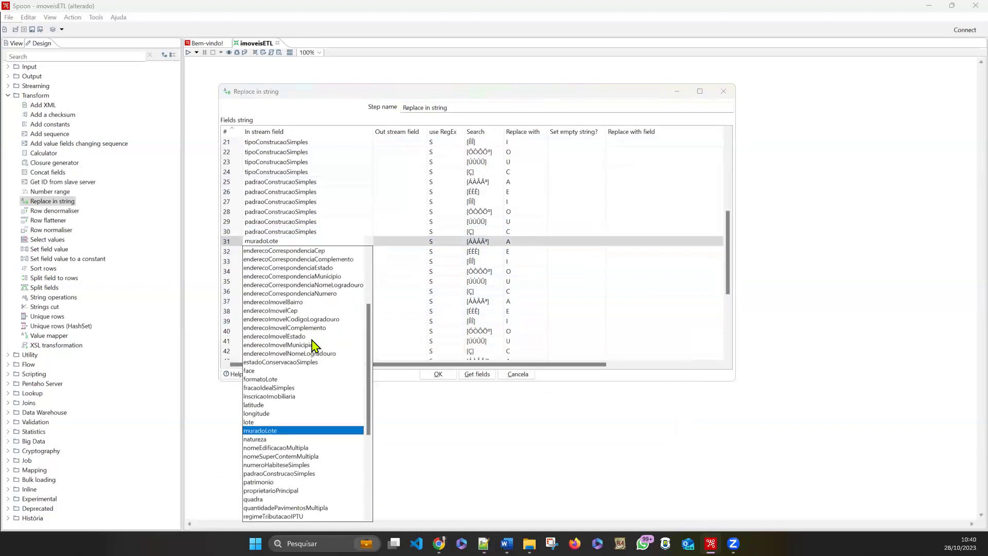
scroll(314, 339, "down", 5)
scroll(312, 345, "down", 1)
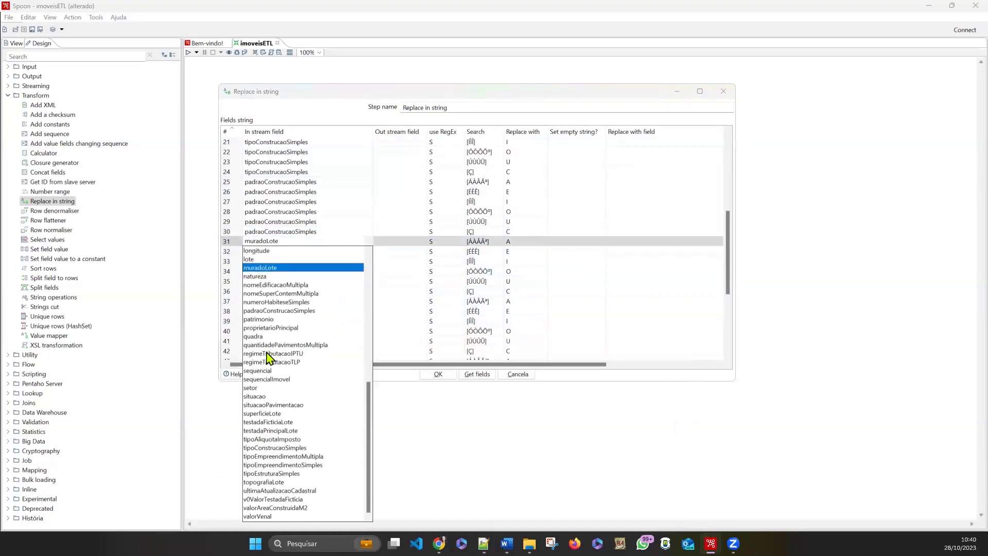
left_click(312, 352)
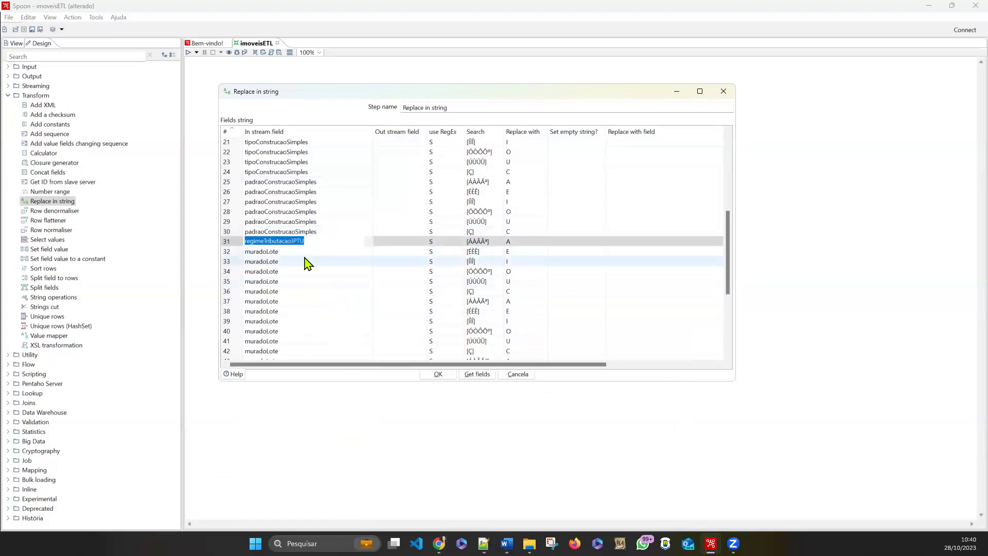
Fill the In stream field of rows 32 to 36 with regimeTributacaoIPTU.
left_click(307, 254)
left_click(298, 262)
left_click(291, 271)
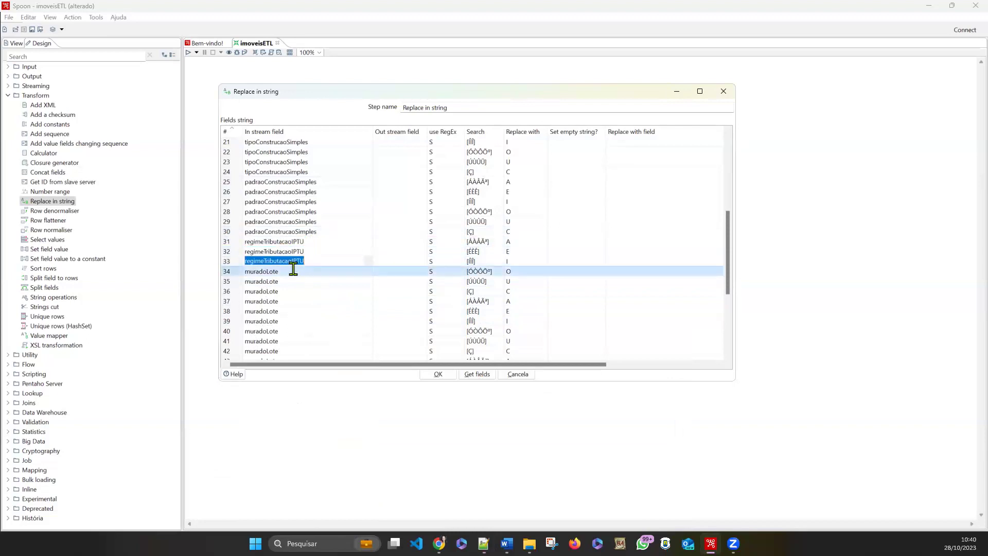
left_click(290, 281)
left_click(288, 291)
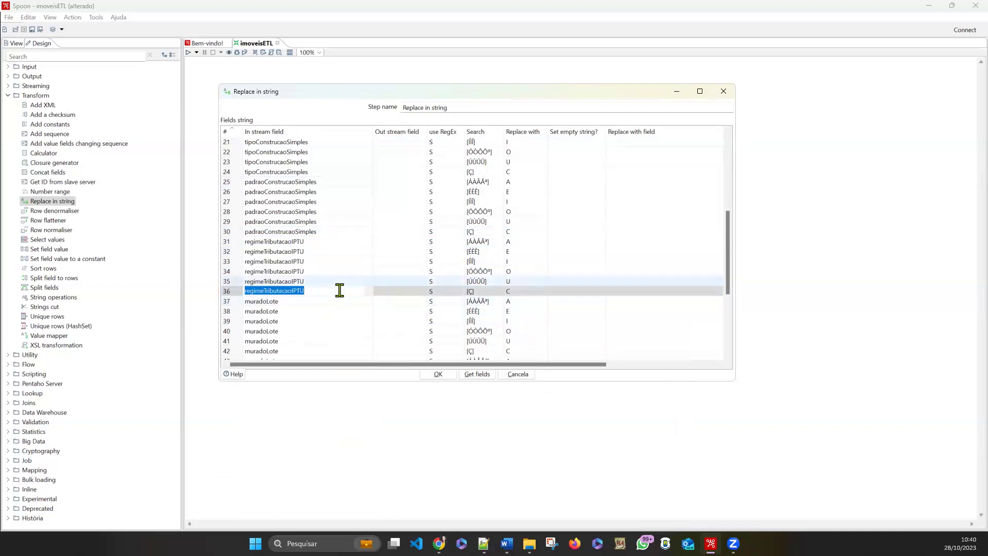
Check the regimeTributacao names in the Notepad++ note again and set row 37's In stream field to regimeTributacaoTLP.
key("alt+Tab")
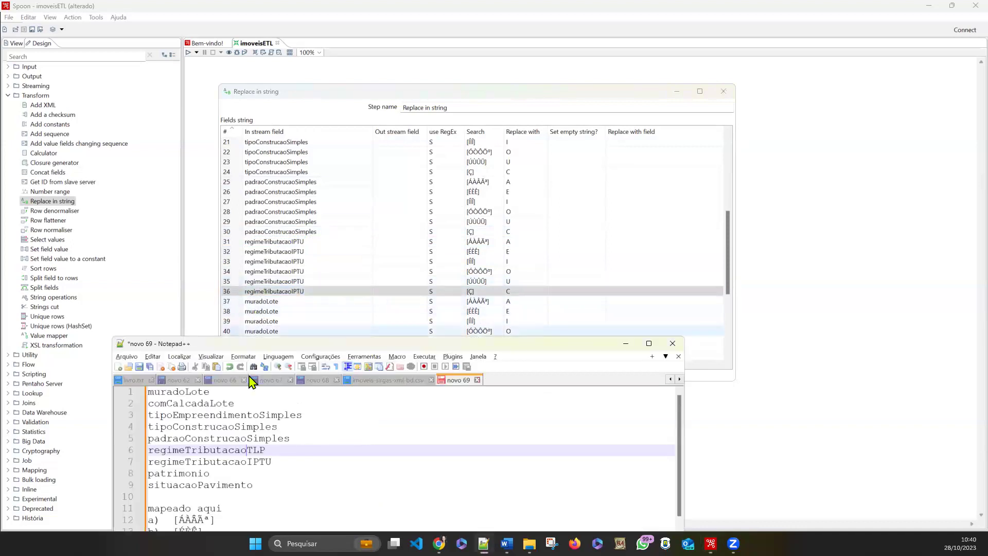
left_click(254, 462)
left_click(311, 303)
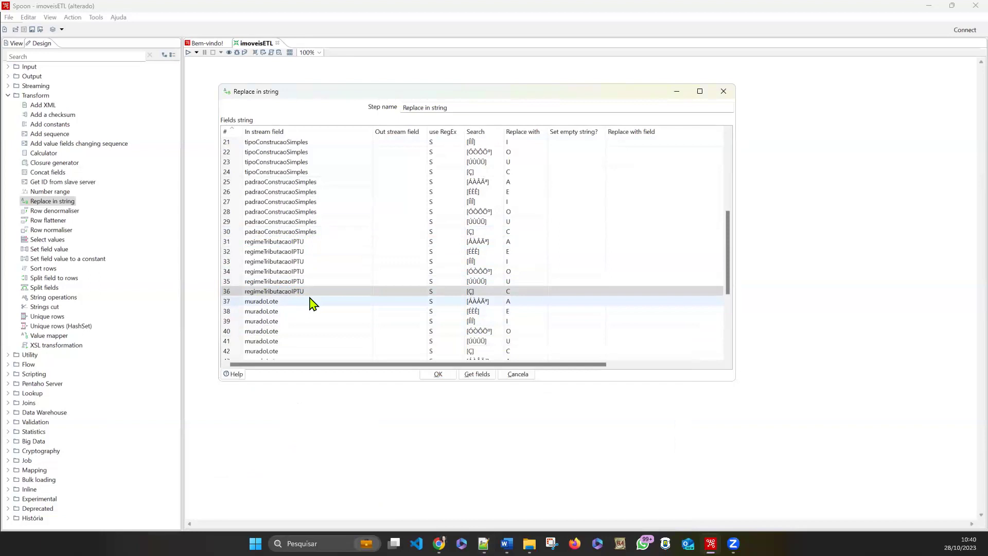
left_click(311, 301)
left_click(371, 304)
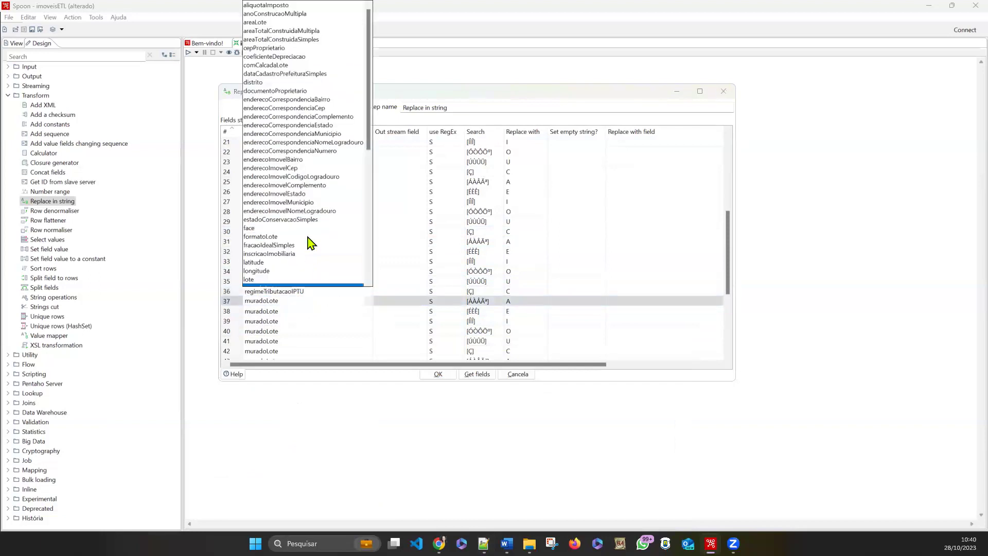
scroll(305, 221, "down", 4)
scroll(306, 221, "down", 5)
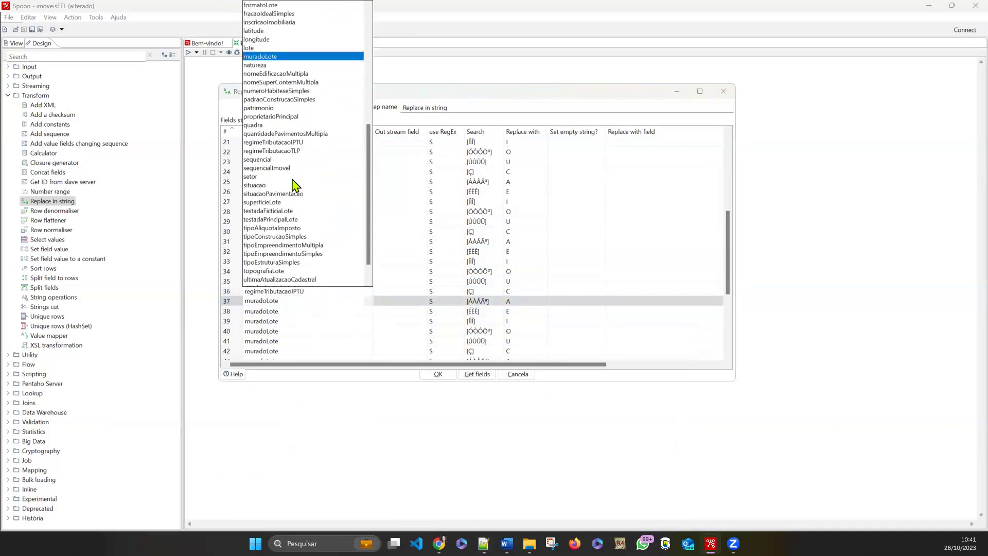
scroll(293, 185, "down", 1)
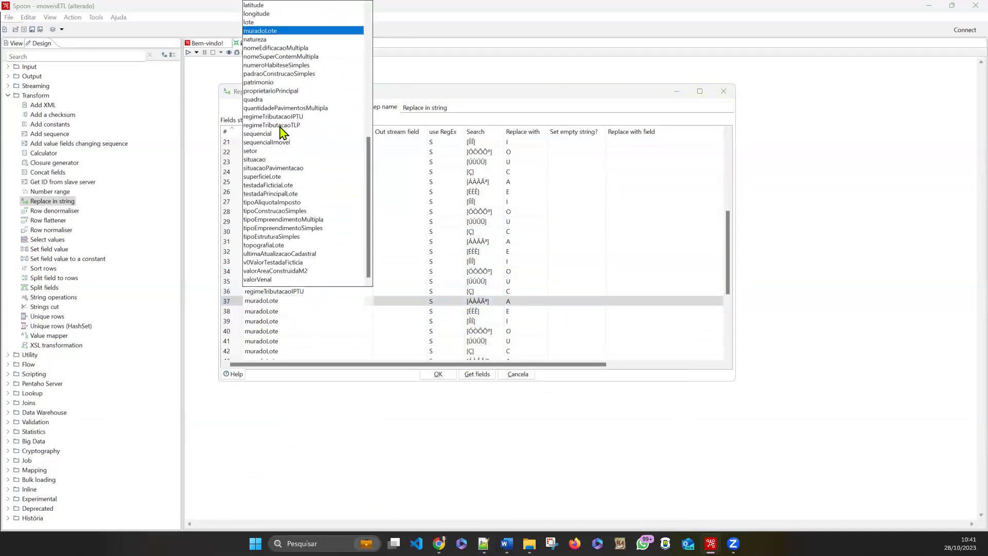
left_click(282, 125)
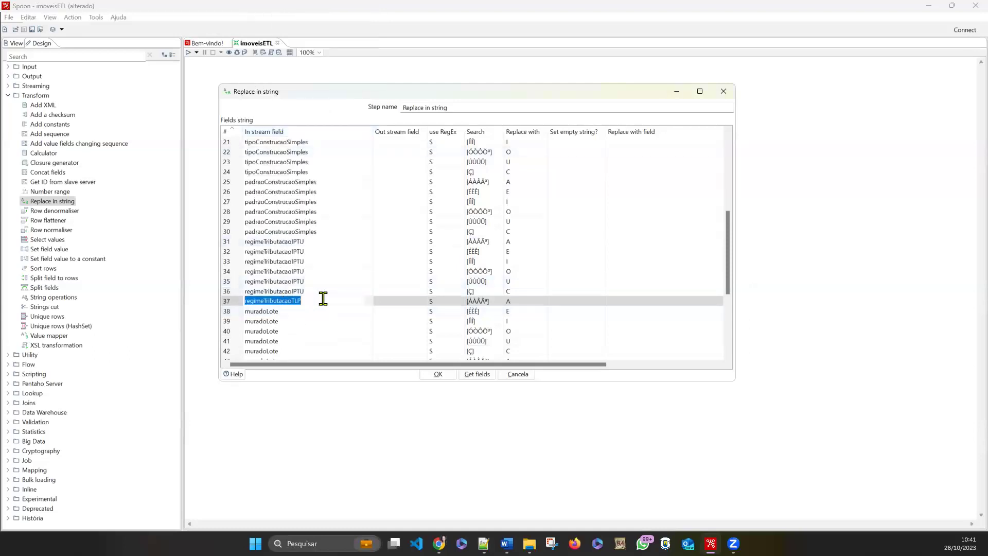
Fill the In stream field of rows 38 to 42 with regimeTributacaoTLP.
left_click(307, 312)
type("regimeTributacaoTLP")
left_click(307, 321)
type("regimeTributacaoTLP")
left_click(306, 330)
type("regimeTributacaoTLP")
left_click(303, 341)
type("regimeTributacaoTLP")
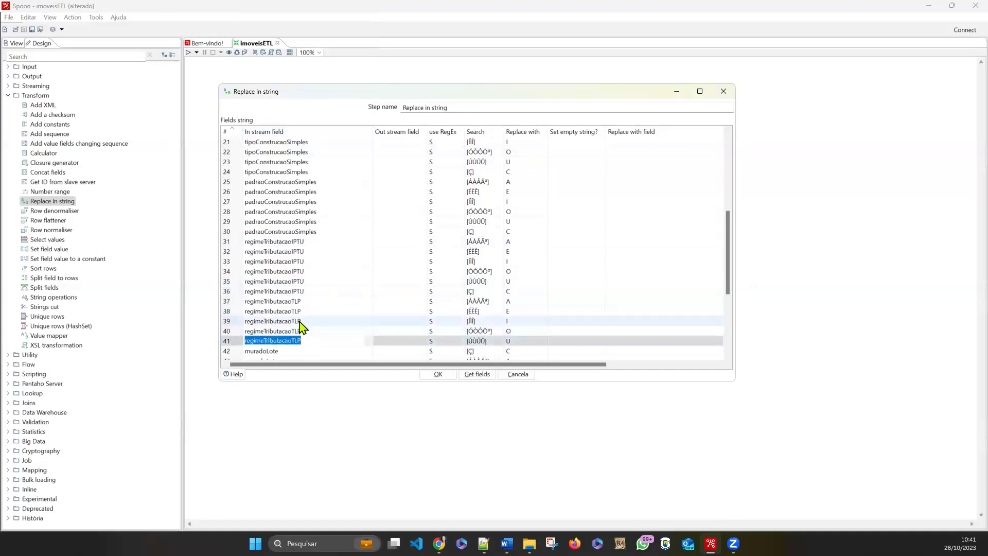
scroll(301, 327, "down", 2)
left_click(303, 291)
type("regimeTributacaoTLP")
Look up the eighth field name in the Notepad++ note, set row 43's In stream field to patrimonio and copy that value.
key("alt+Tab")
scroll(227, 457, "down", 1)
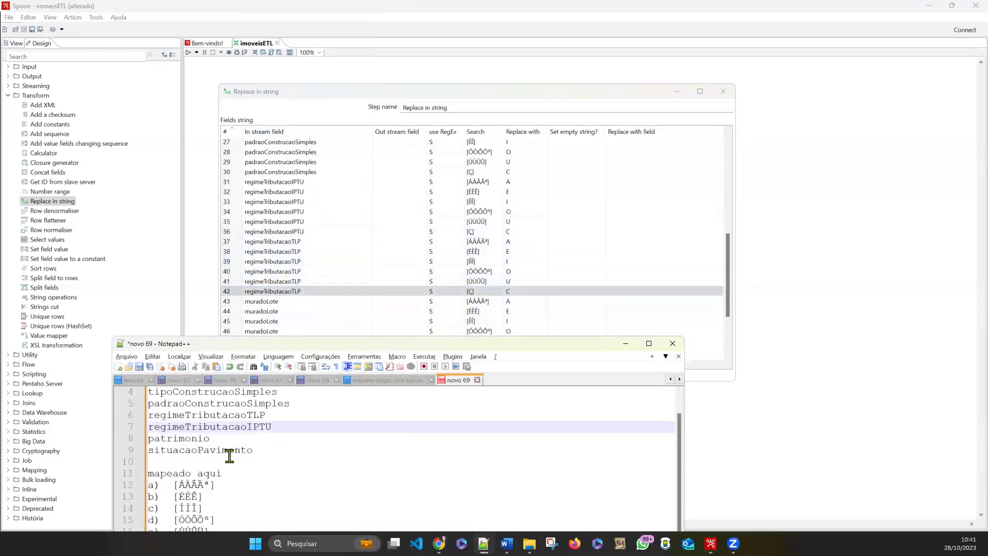
left_click(333, 304)
left_click(309, 302)
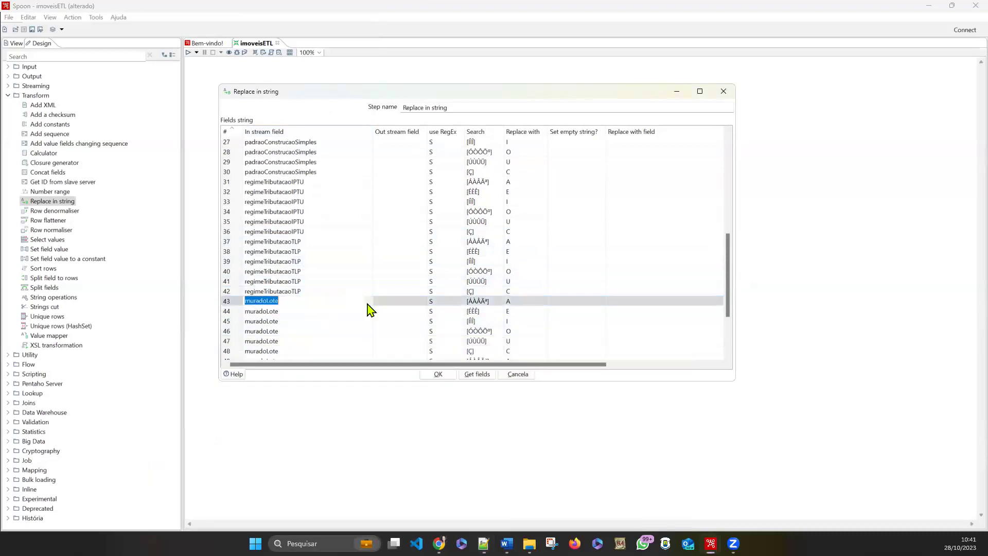
left_click(366, 303)
scroll(297, 260, "down", 6)
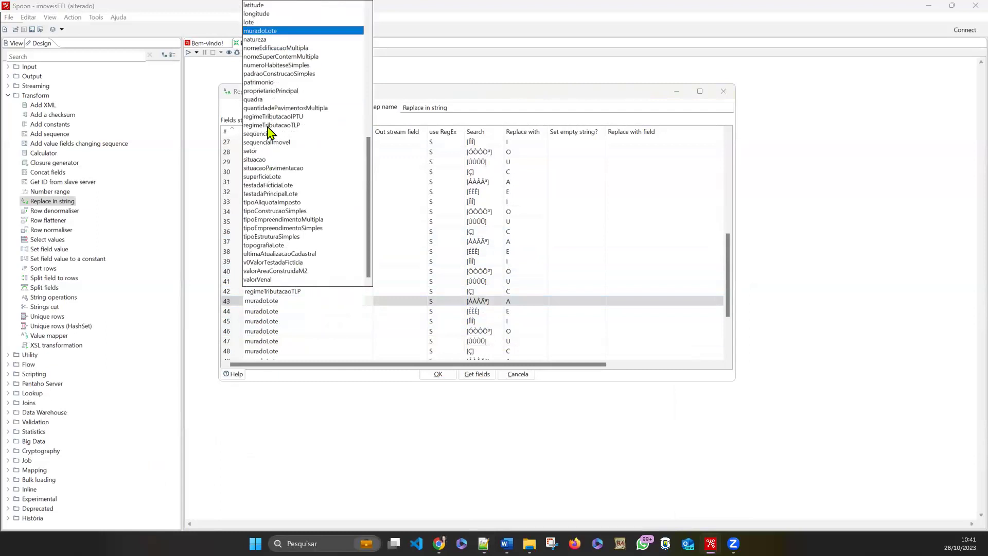
scroll(271, 128, "up", 1)
left_click(269, 109)
key("ctrl+c")
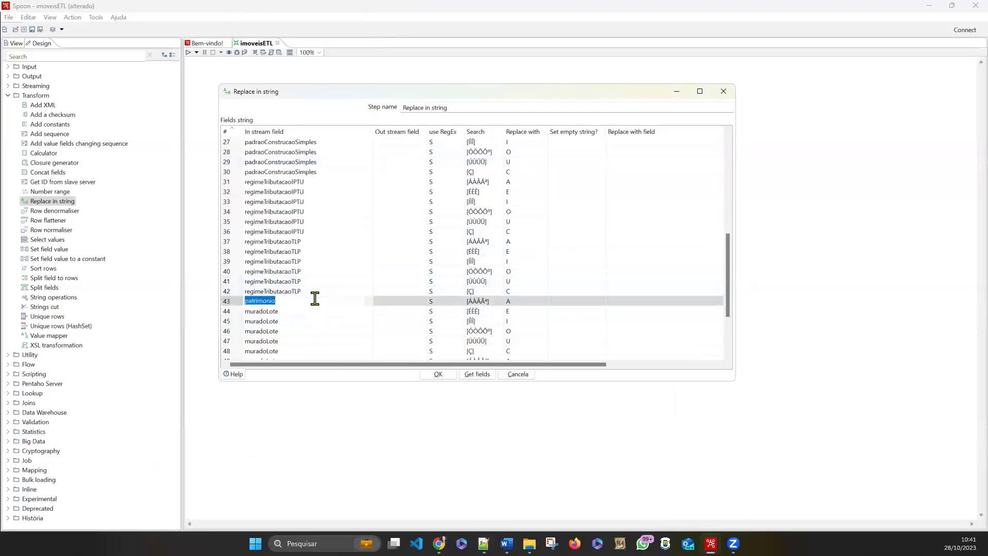
Paste patrimonio into the In stream field of rows 44 to 48.
left_click(289, 311)
key("ctrl+v")
left_click(289, 321)
key("ctrl+v")
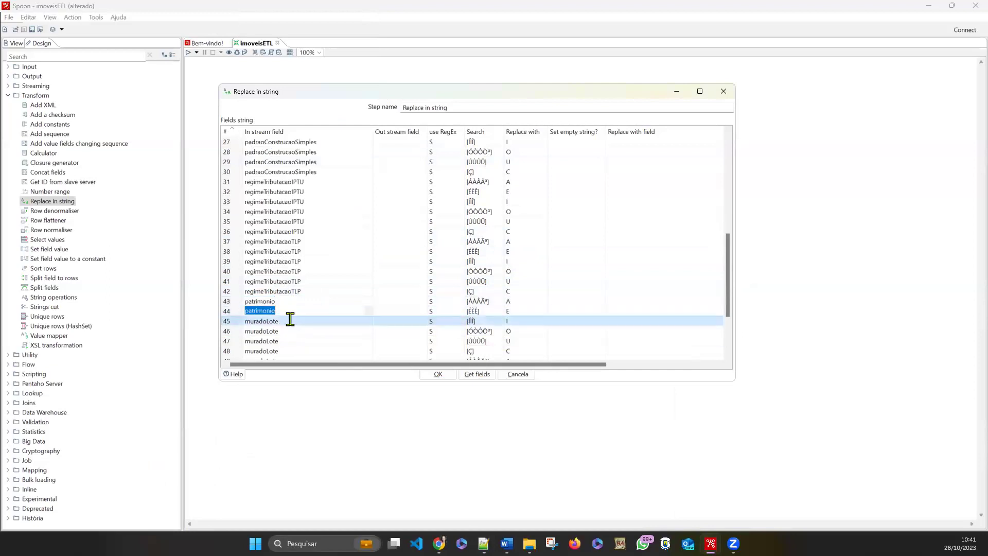
left_click(289, 331)
key("ctrl+v")
left_click(289, 341)
key("ctrl+v")
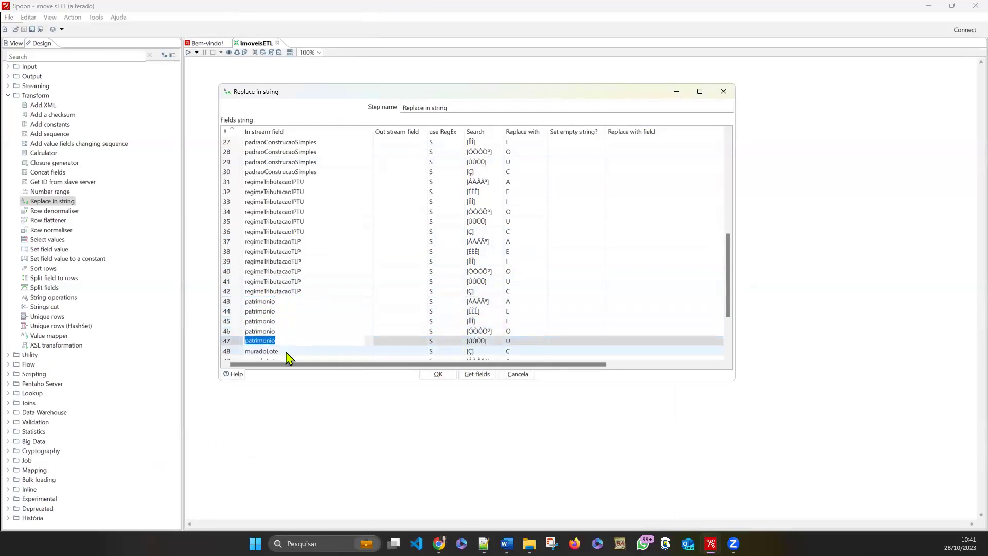
left_click(286, 351)
key("ctrl+v")
scroll(293, 309, "down", 3)
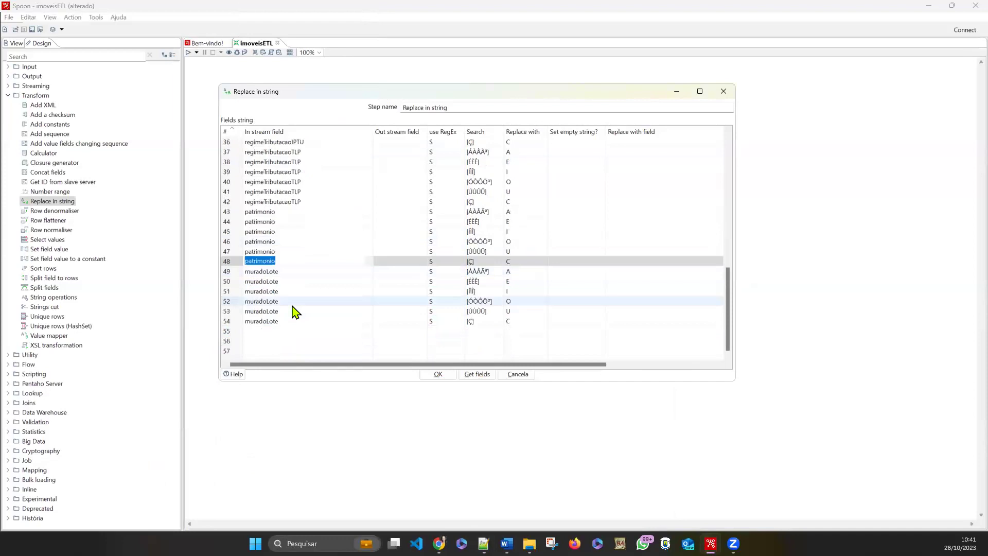
Look up the last field name in the Notepad++ note and set row 49's In stream field to situacaoPavimentacao.
key("alt+Tab")
scroll(253, 415, "down", 1)
scroll(252, 415, "up", 1)
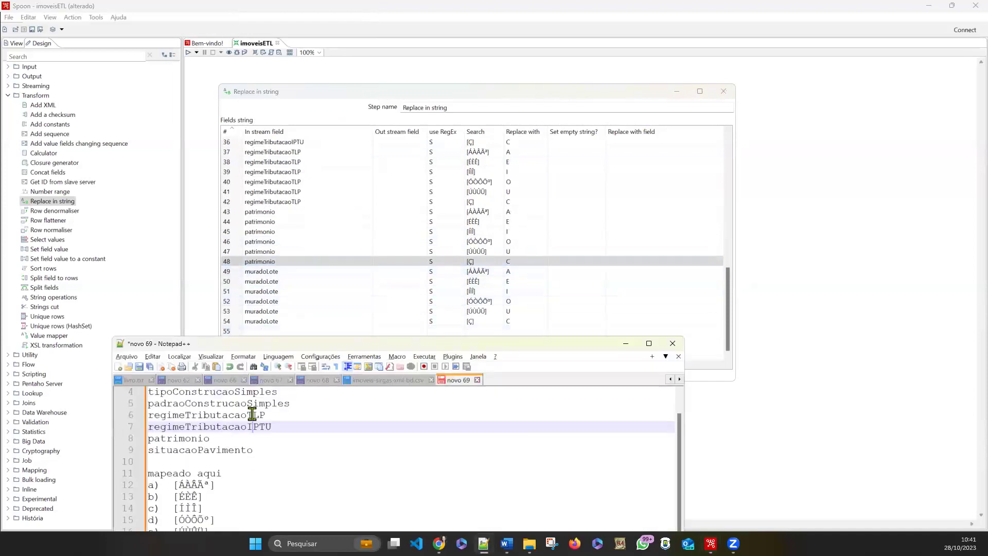
key("Down")
key("Down")
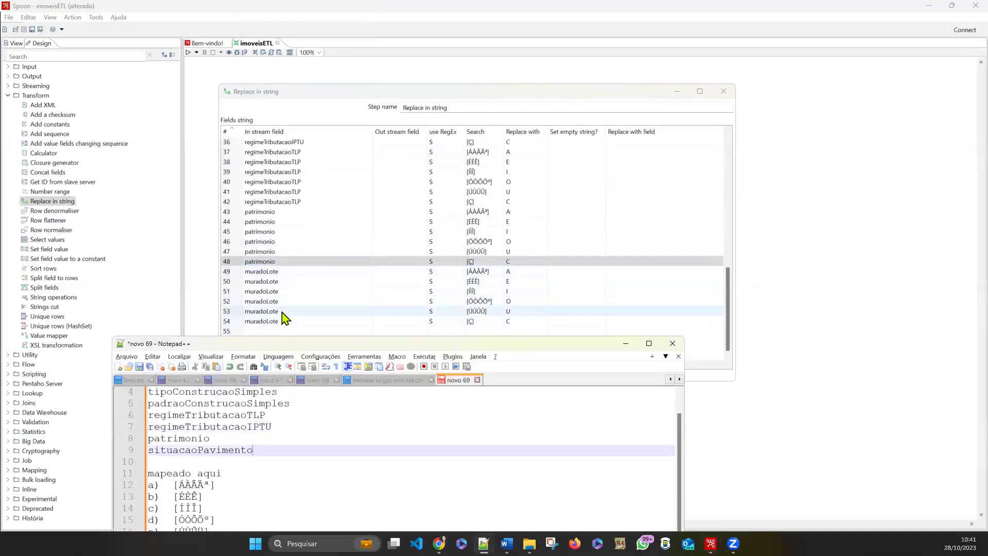
key("alt+Tab")
left_click(293, 271)
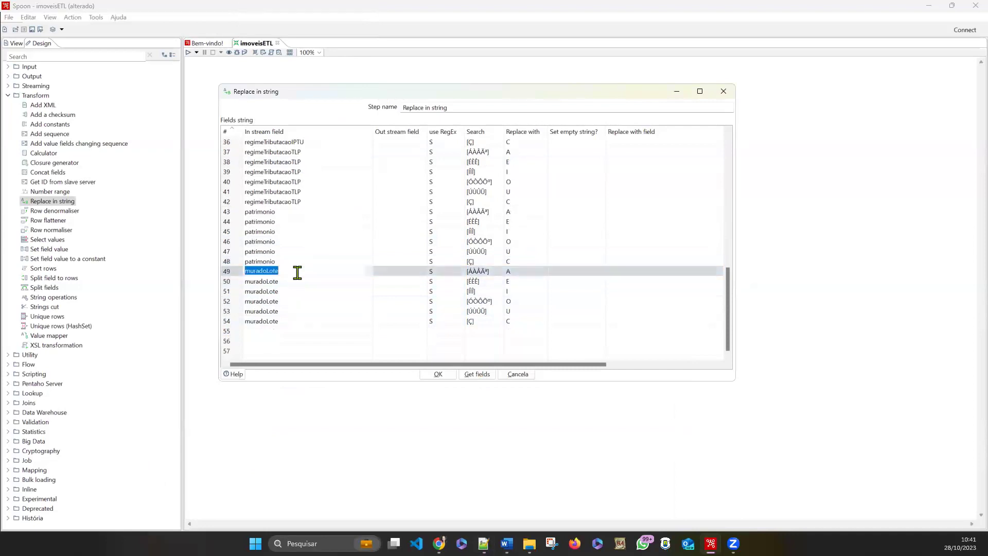
left_click(368, 271)
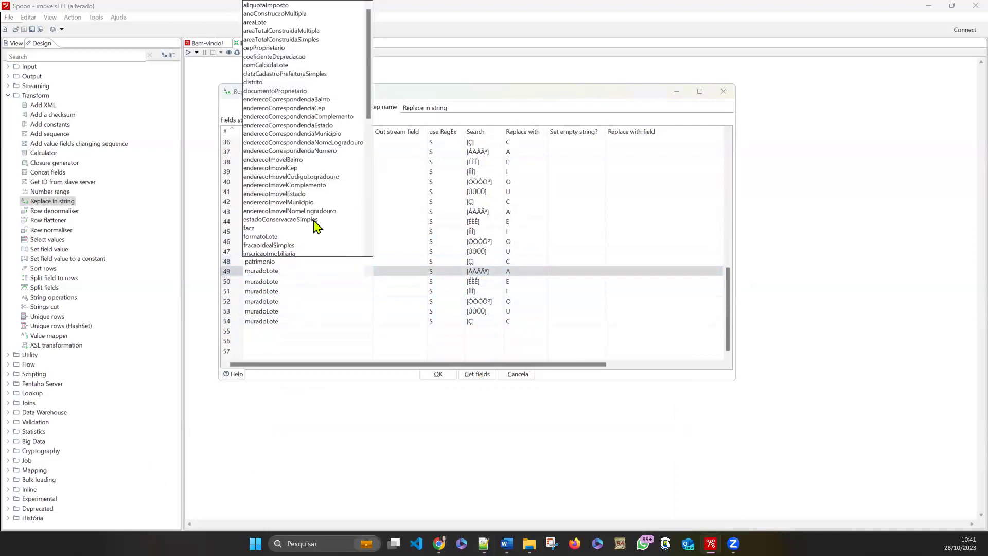
scroll(307, 225, "down", 12)
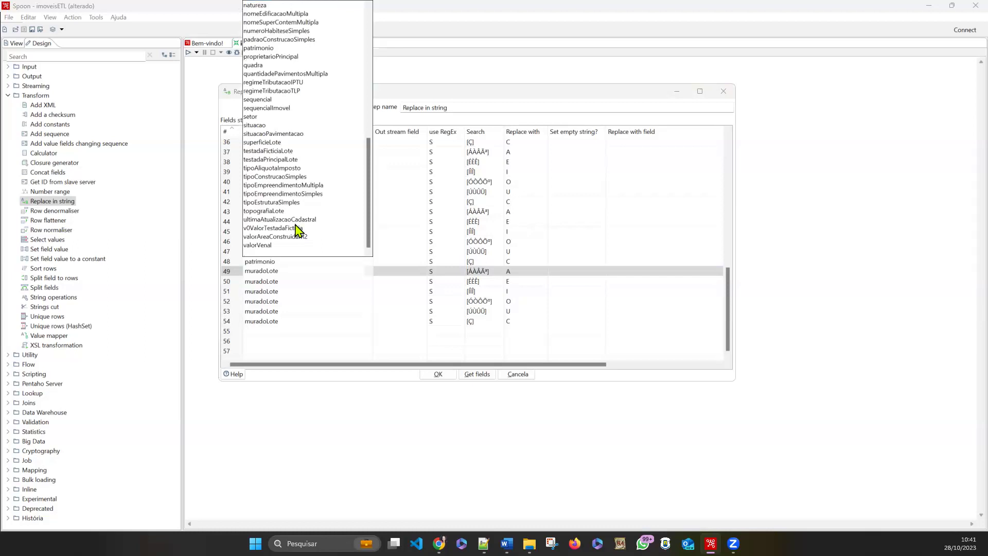
left_click(274, 133)
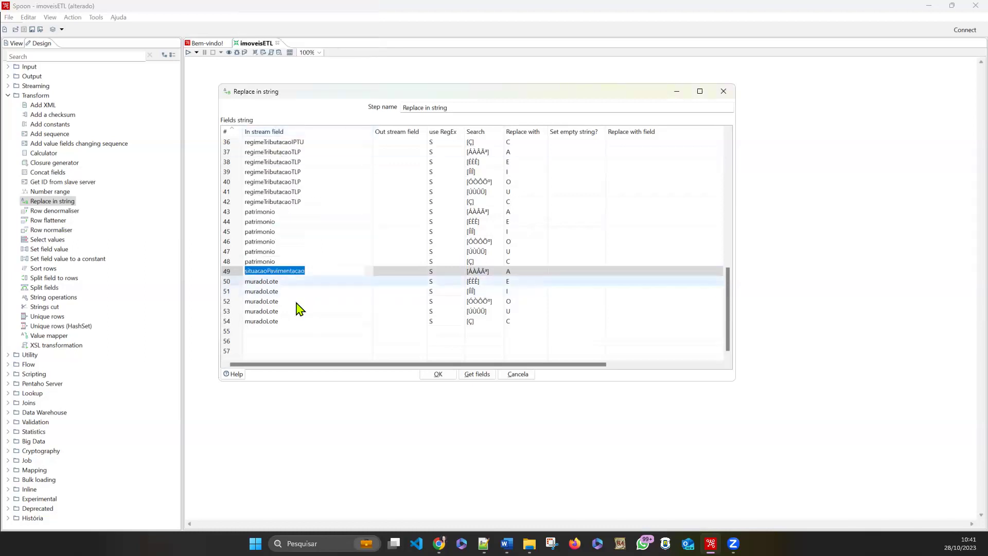
Fill the In stream field of rows 50 to 54 with situacaoPavimentacao and accept the Replace in string settings.
left_click(306, 281)
type("situacaoPavimentacao")
left_click(306, 291)
type("situacaoPavimentacao")
left_click(308, 301)
type("situacaoPavimentacao")
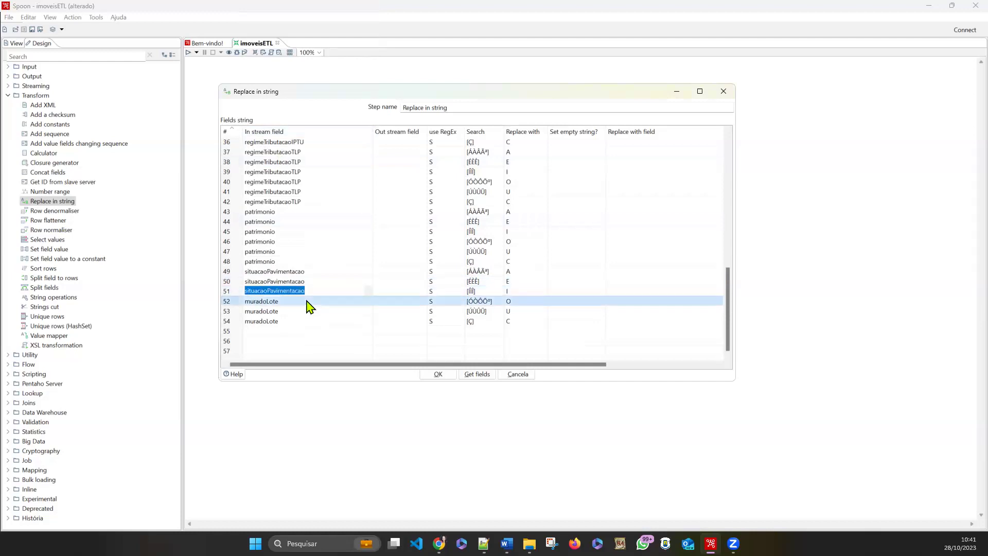
left_click(309, 311)
type("situacaoPavimentacao")
left_click(309, 320)
type("situacaoPavimentacao")
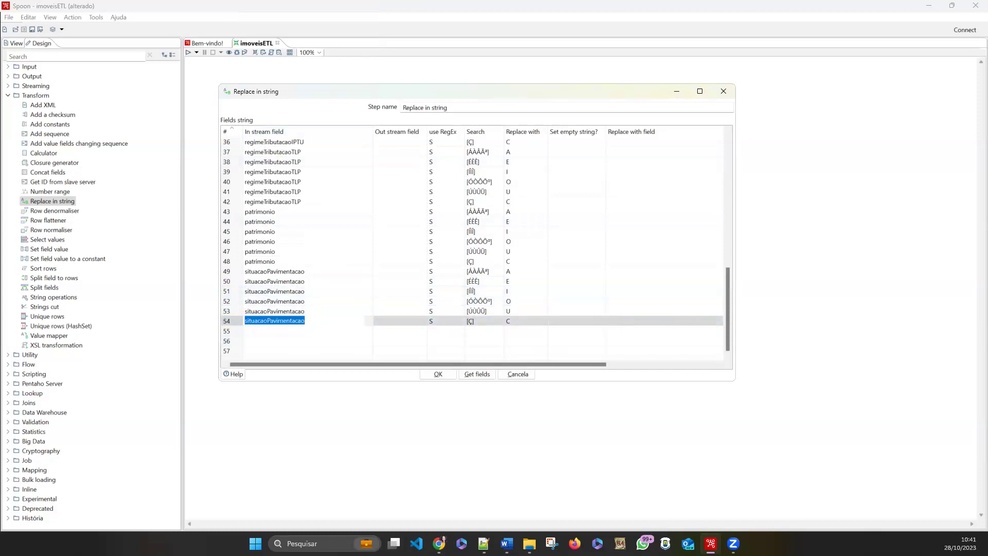
key("alt+Tab")
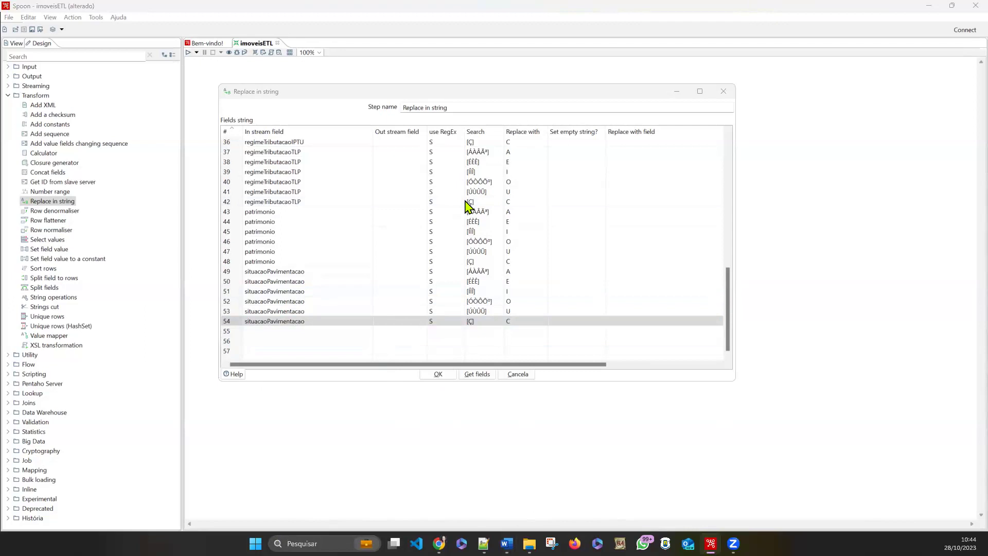
left_click(590, 283)
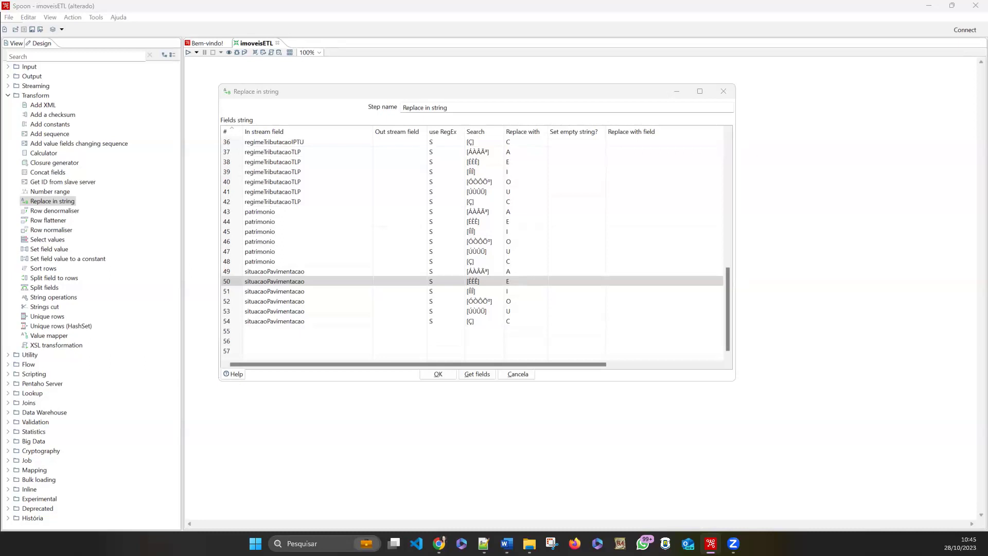
left_click(435, 374)
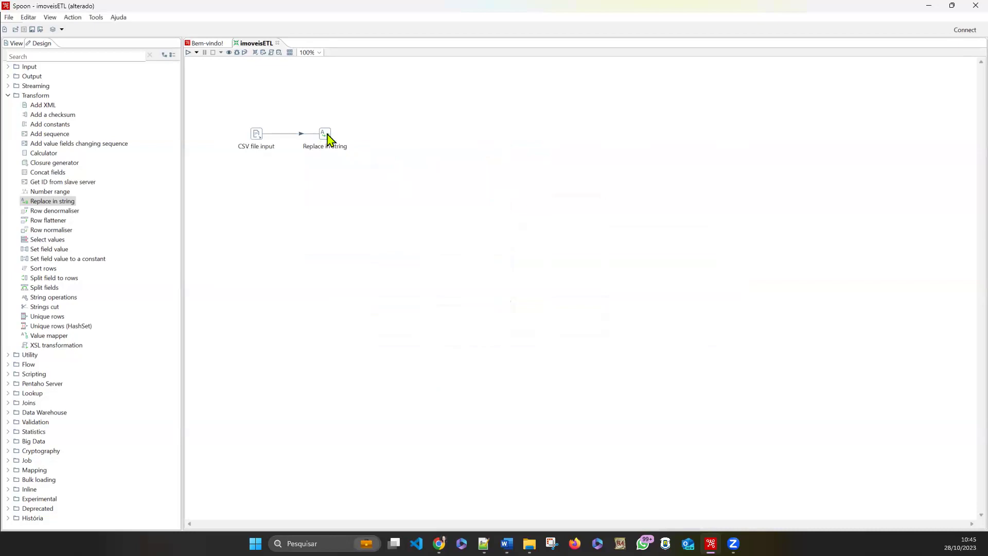
Preview the first 100 rows of the Replace in string step and examine the lot columns such as muradoLote and comCalcadaLote.
left_click(229, 53)
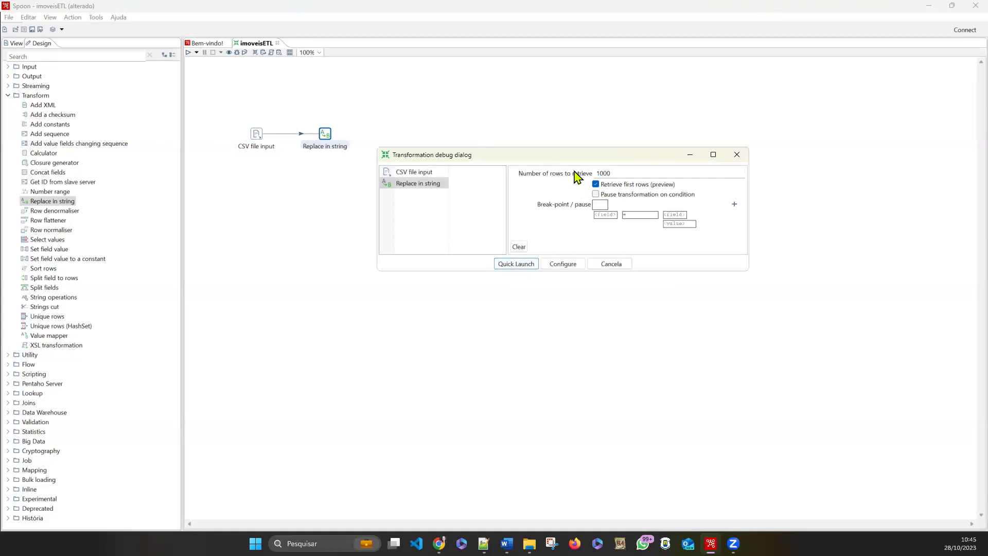
left_click(652, 174)
key("BackSpace")
left_click(516, 265)
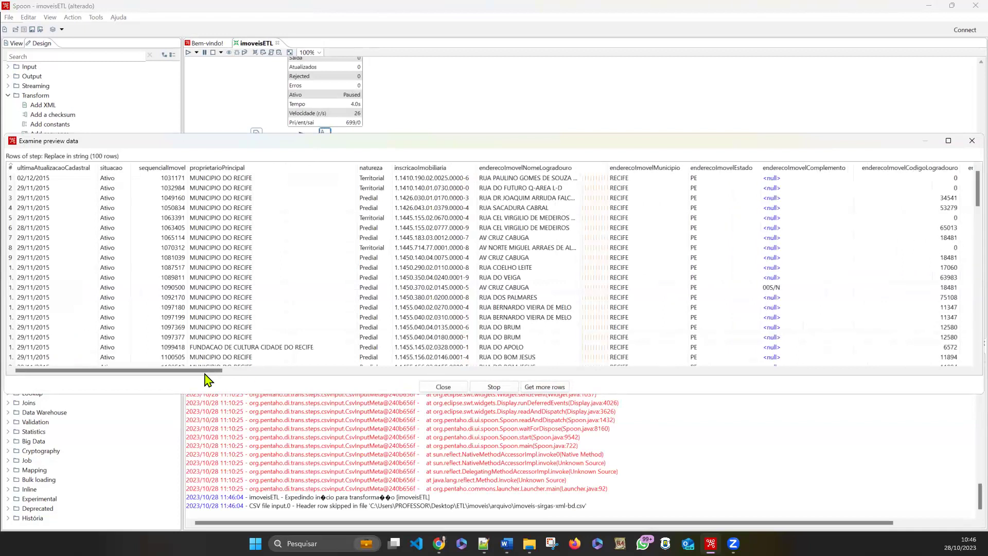
left_click_drag(210, 372, 544, 375)
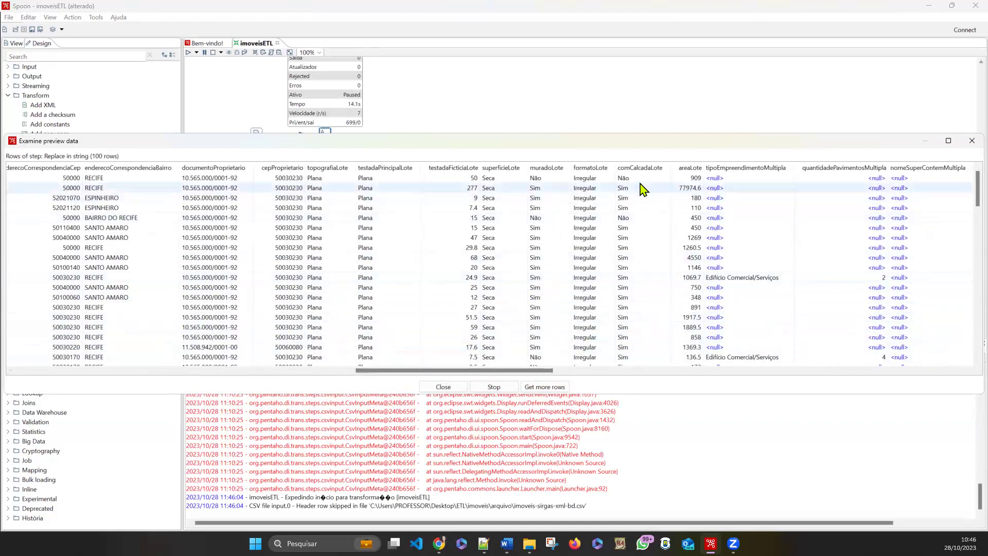
left_click(965, 144)
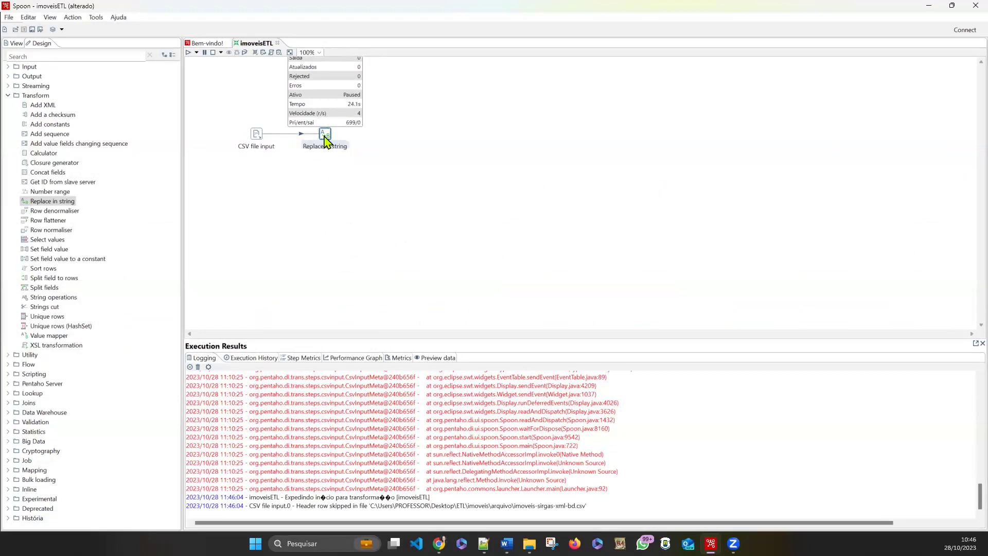
Read the CSV input error entries in the execution log and stop the paused preview run.
scroll(453, 414, "up", 10)
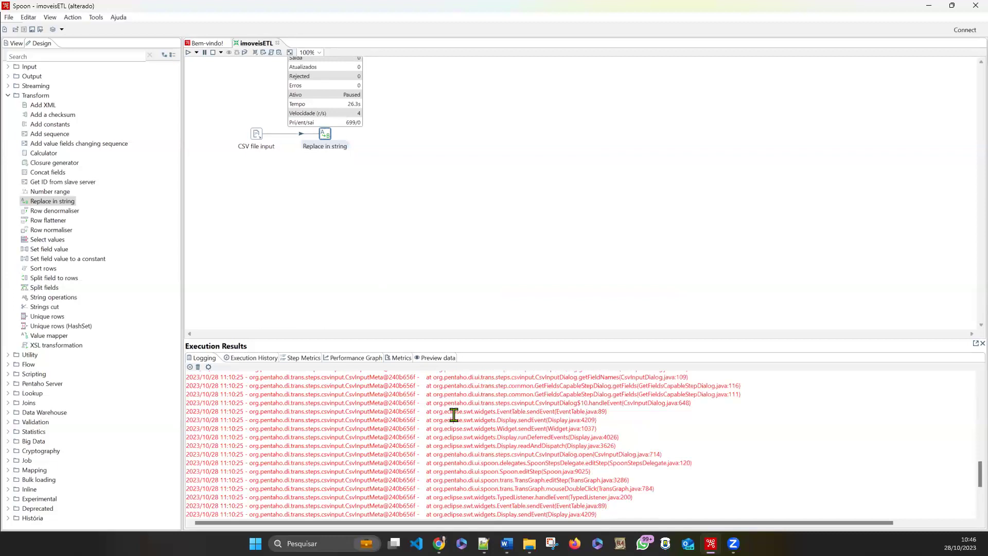
scroll(454, 415, "up", 10)
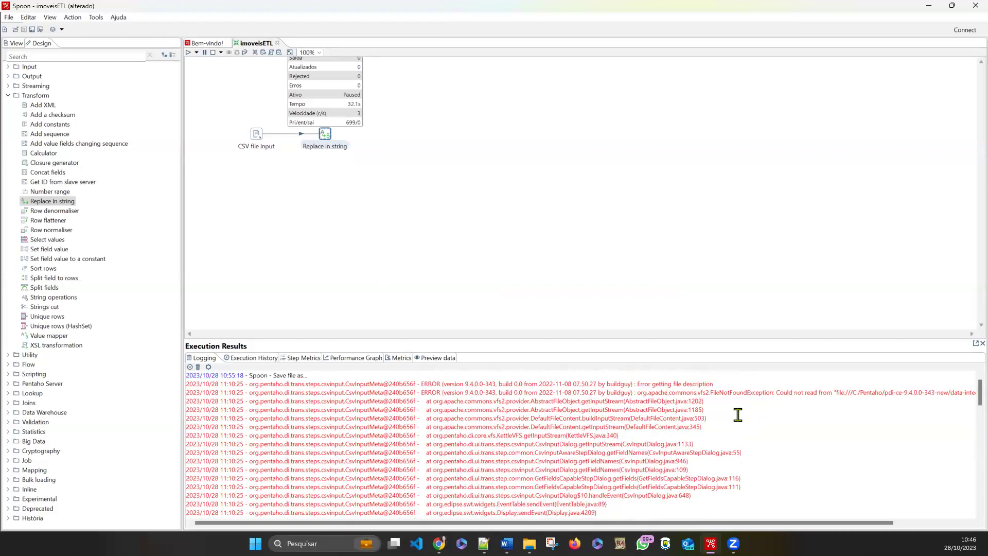
scroll(737, 415, "down", 1)
scroll(737, 415, "down", 1)
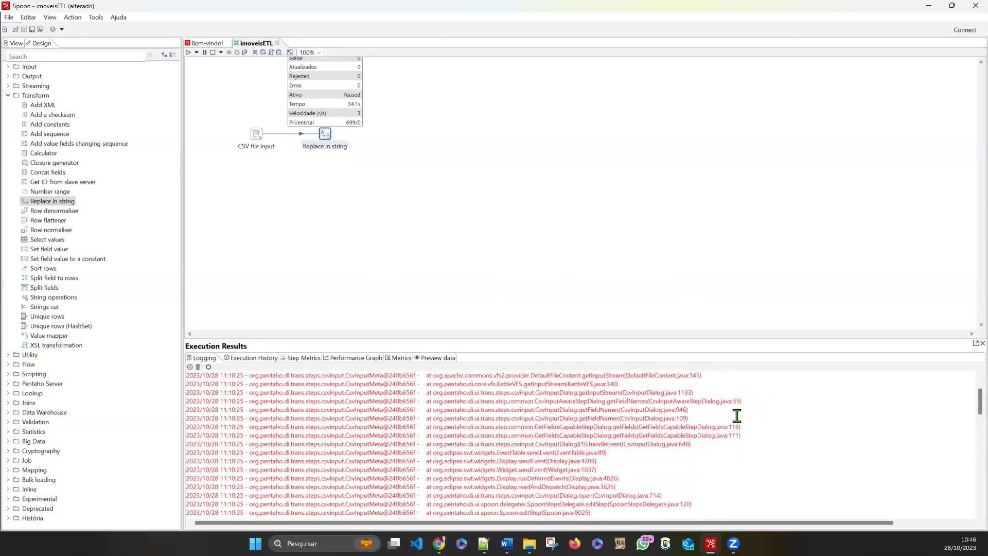
scroll(737, 415, "down", 2)
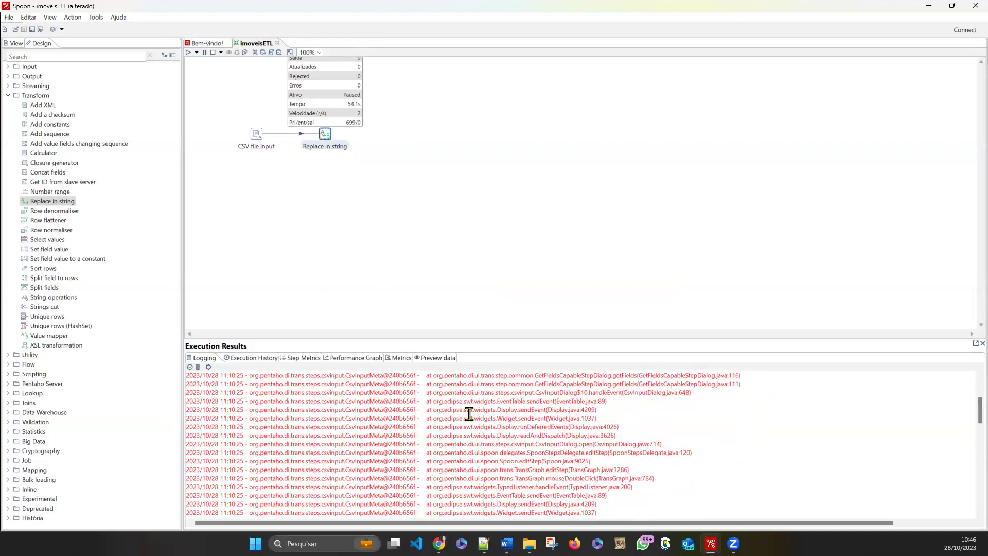
left_click(212, 52)
scroll(676, 417, "up", 3)
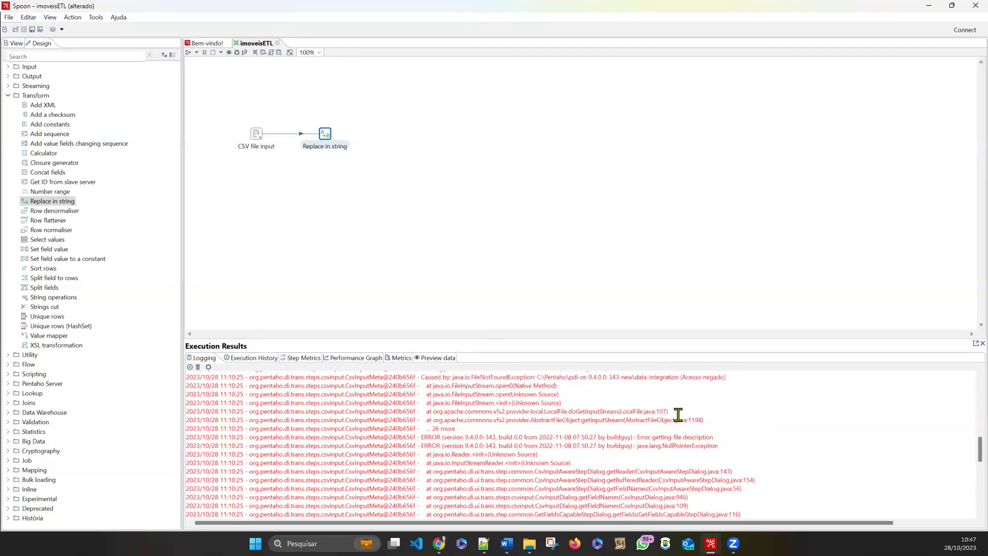
scroll(678, 413, "up", 5)
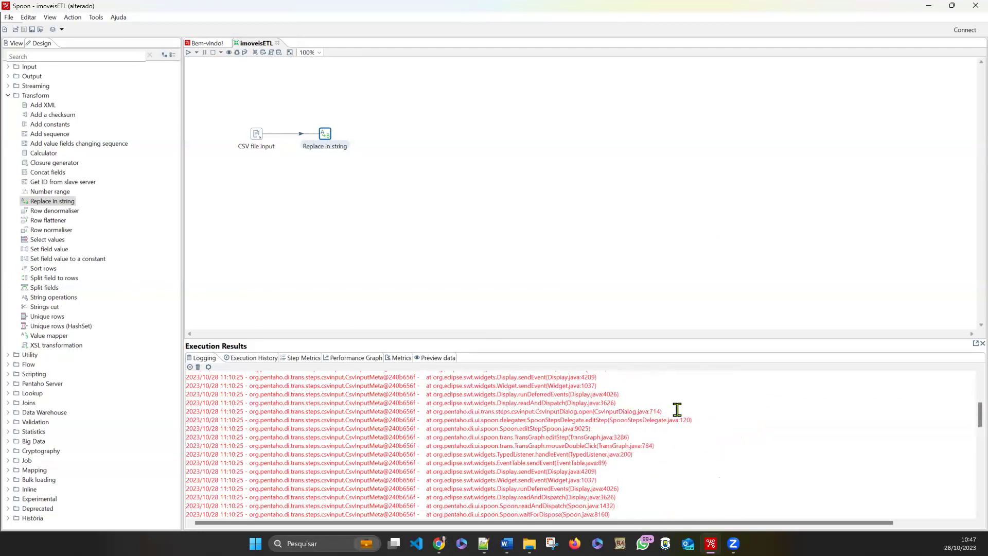
scroll(676, 408, "up", 2)
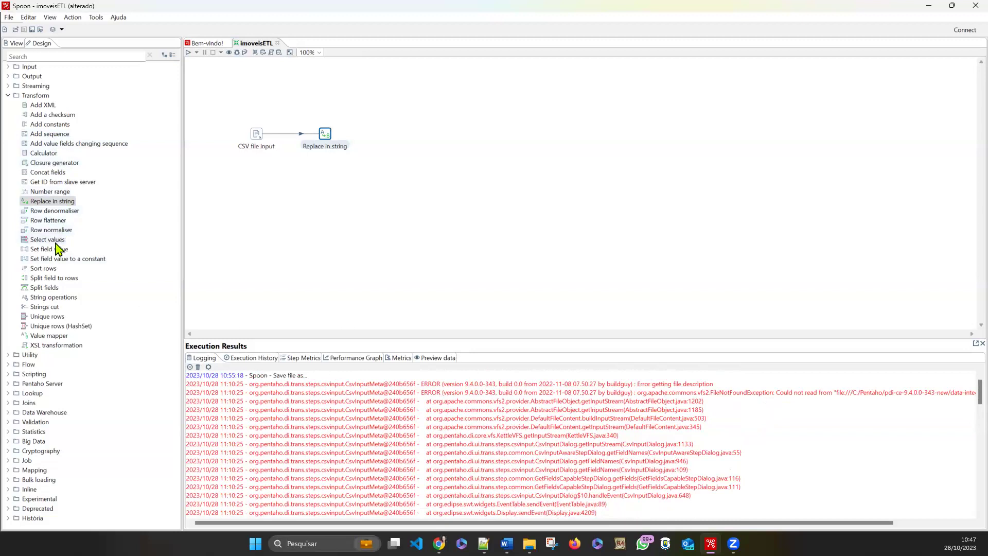
Insert a String operations step into the hop between CSV file input and Replace in string, spacing the three steps out in line.
left_click_drag(52, 298, 295, 135)
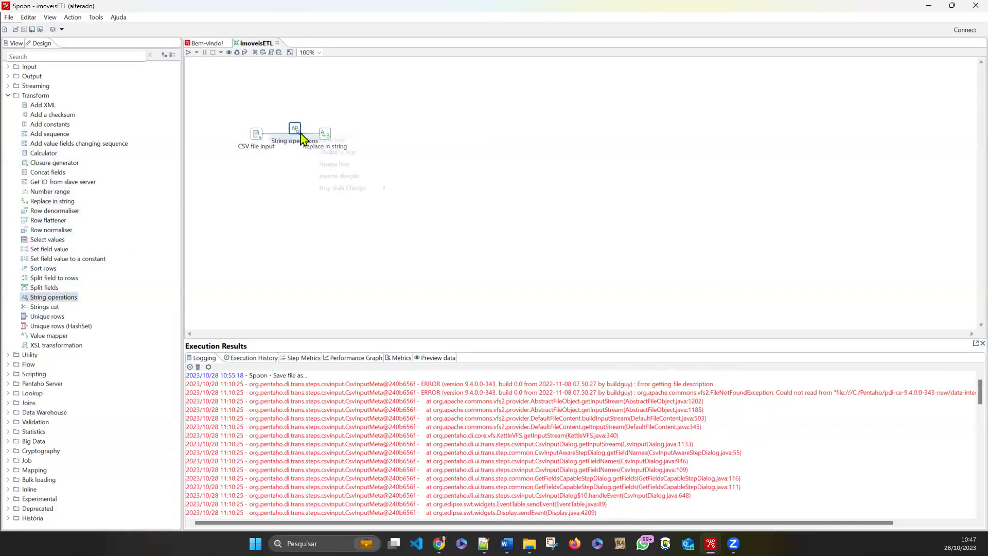
left_click_drag(302, 139, 332, 137)
left_click(538, 281)
left_click_drag(399, 143, 399, 144)
left_click_drag(295, 135, 317, 139)
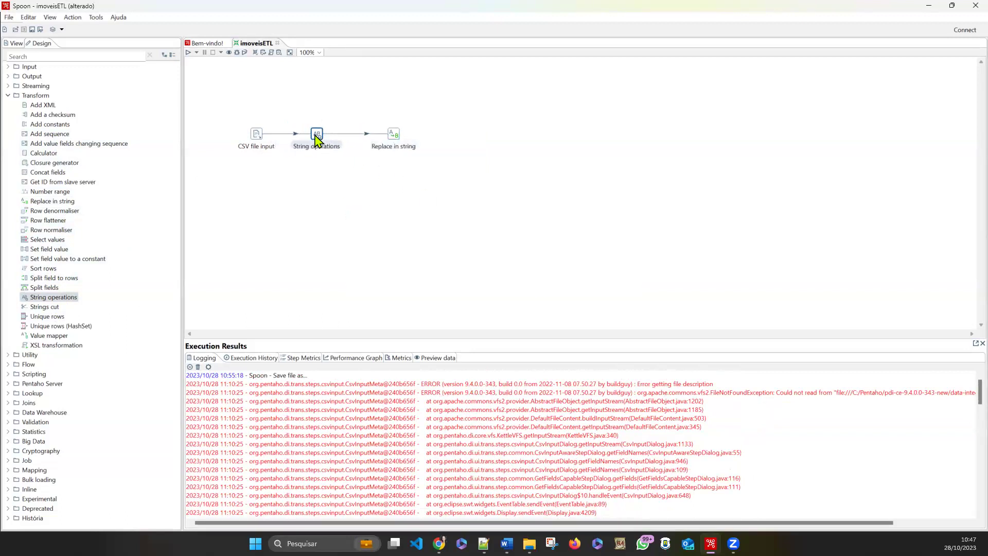
double_click(317, 137)
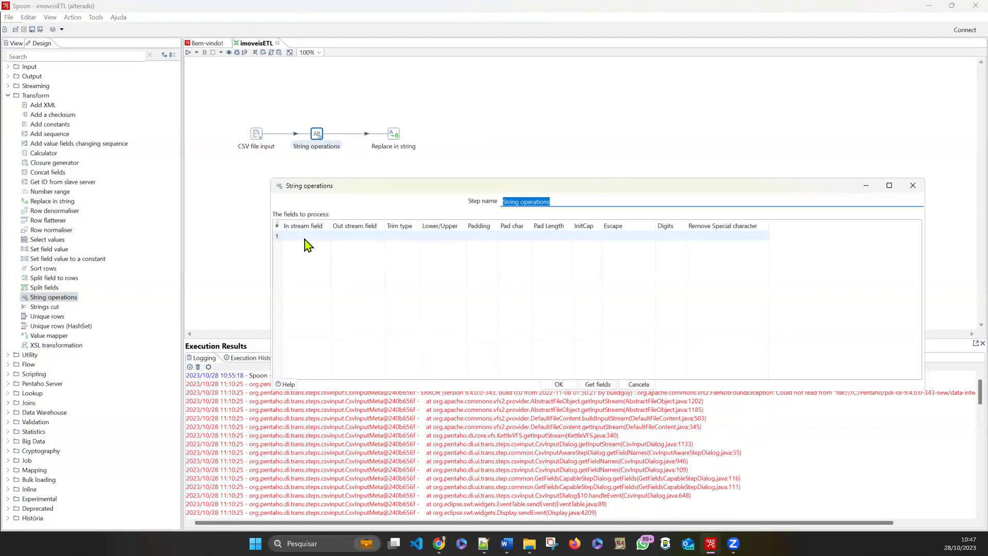
left_click(913, 185)
right_click(343, 131)
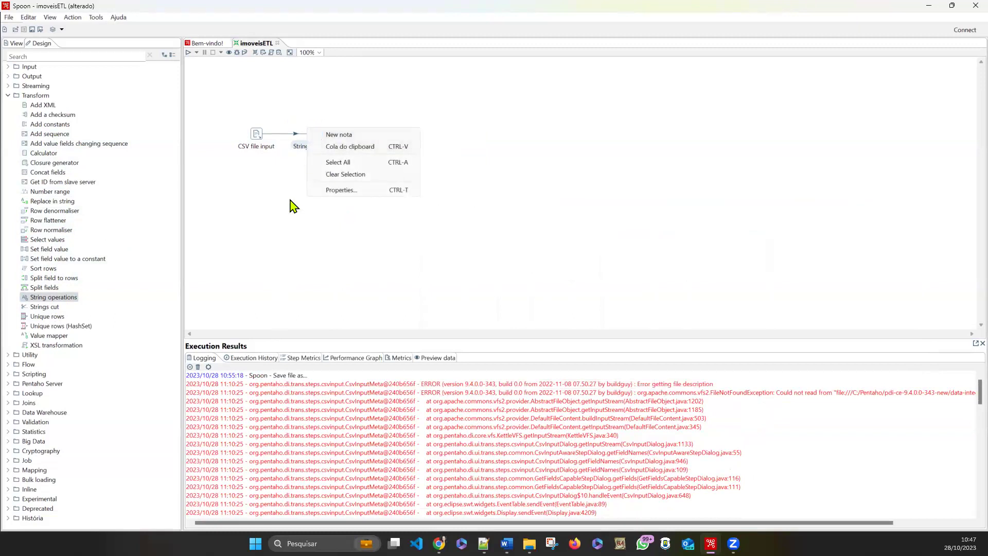
left_click(324, 144)
right_click(318, 138)
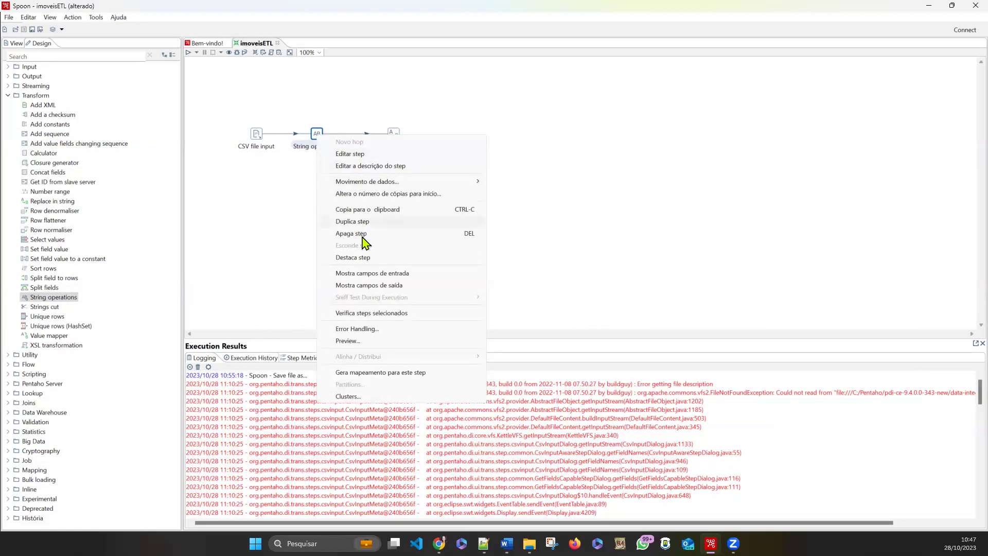
left_click(292, 223)
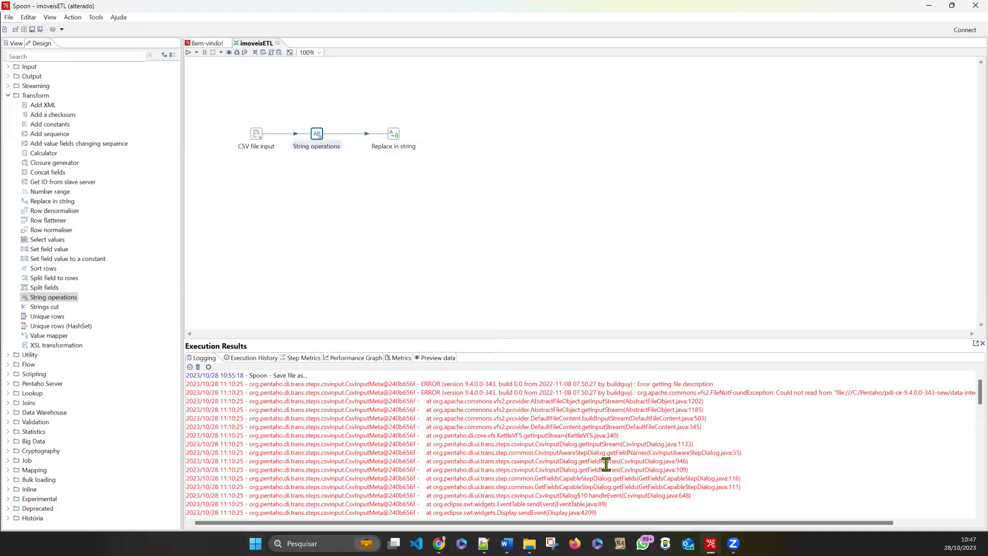
Review the Search patterns of the muradoLote and first comCalcadaLote rows in the Replace in string step.
double_click(393, 134)
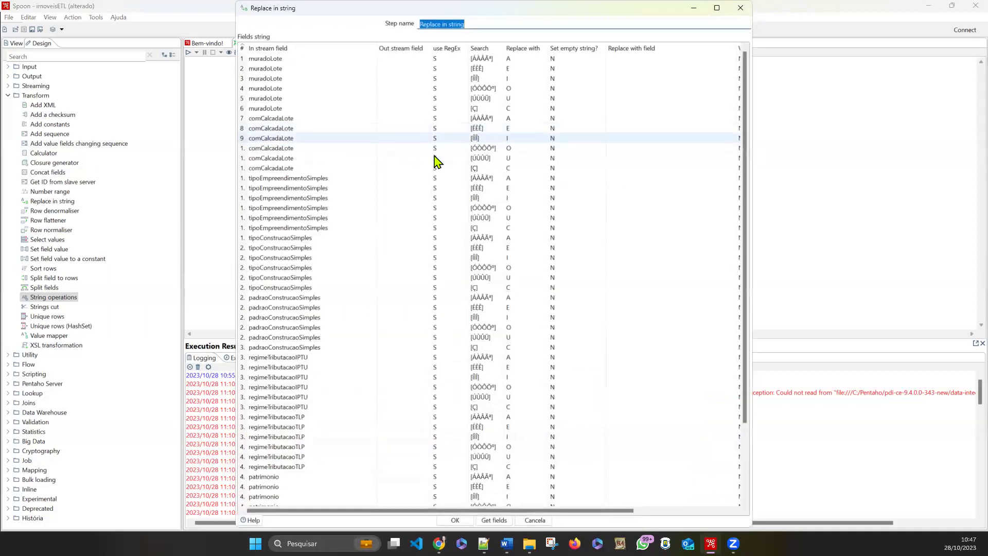
left_click(486, 58)
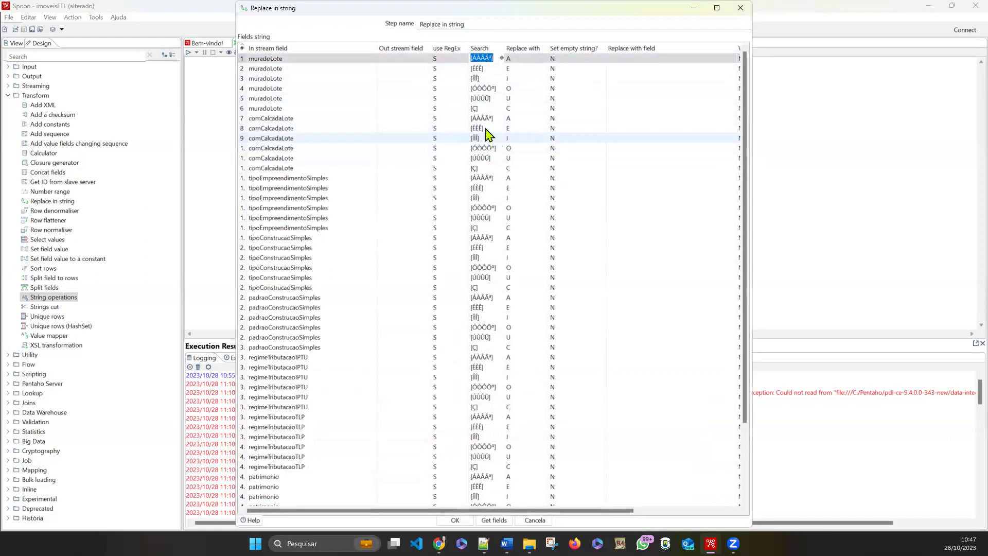
left_click(487, 69)
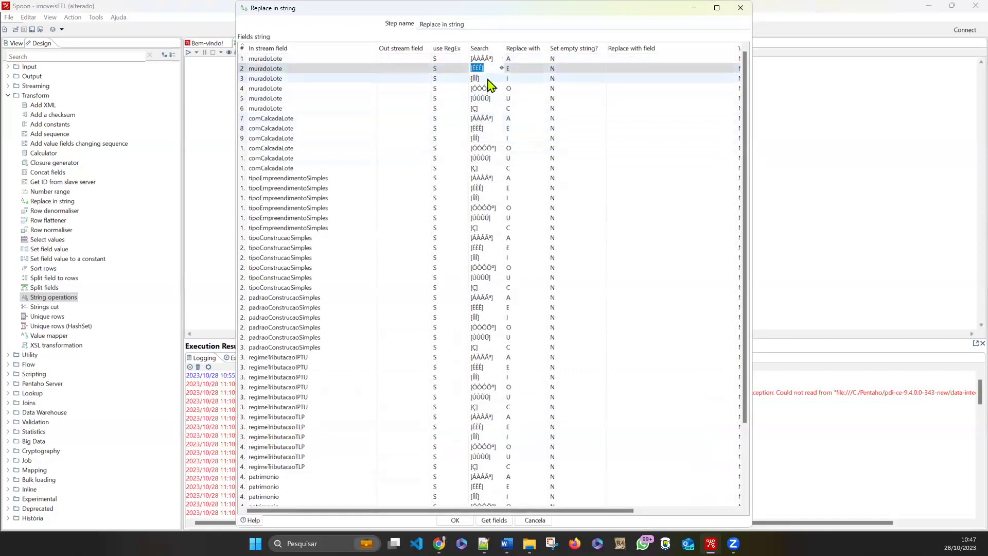
left_click(486, 78)
left_click(484, 89)
left_click(488, 98)
left_click(486, 108)
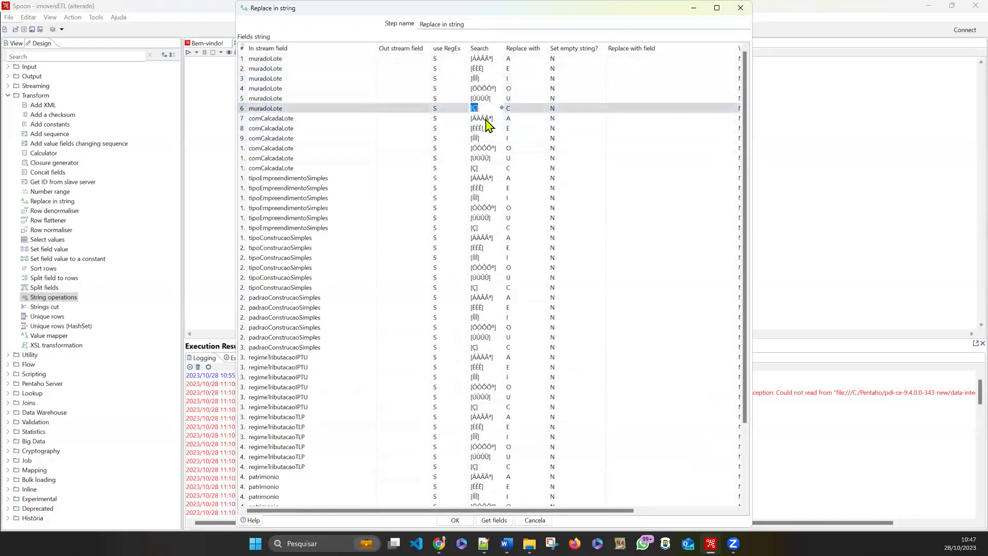
left_click(485, 118)
left_click(482, 128)
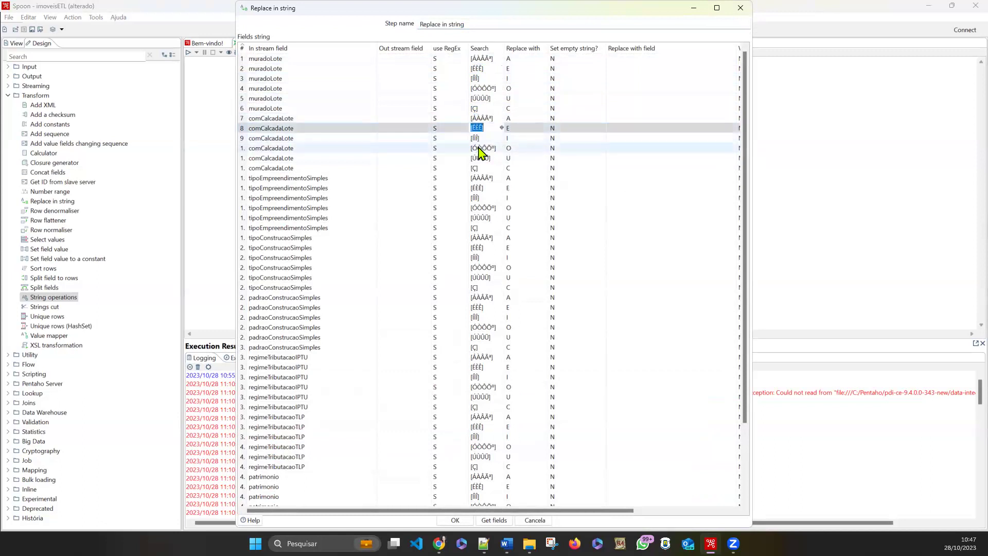
left_click(732, 12)
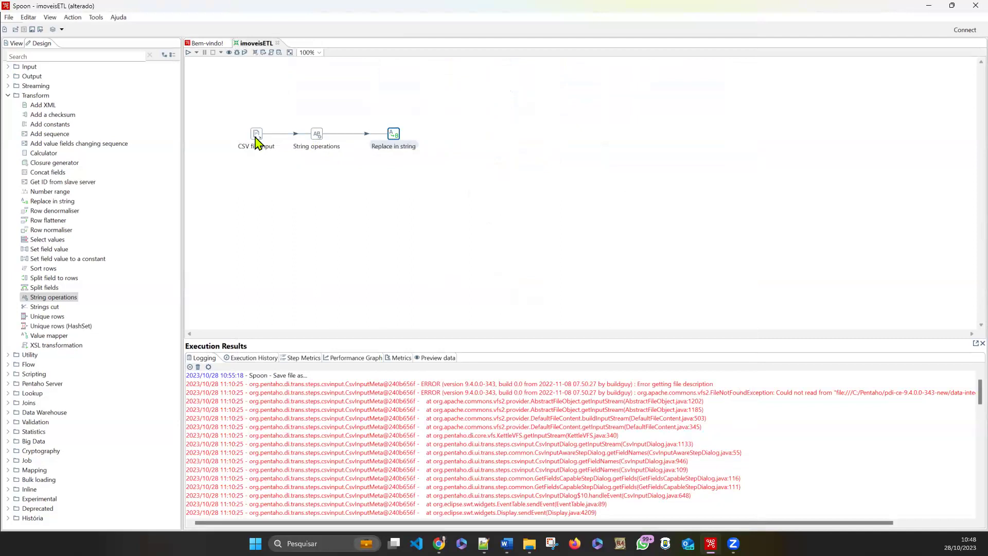
Preview 100 rows of the CSV file input step and examine text columns such as natureza, enderecoImovelMunicipio and enderecoImovelEstado.
double_click(256, 138)
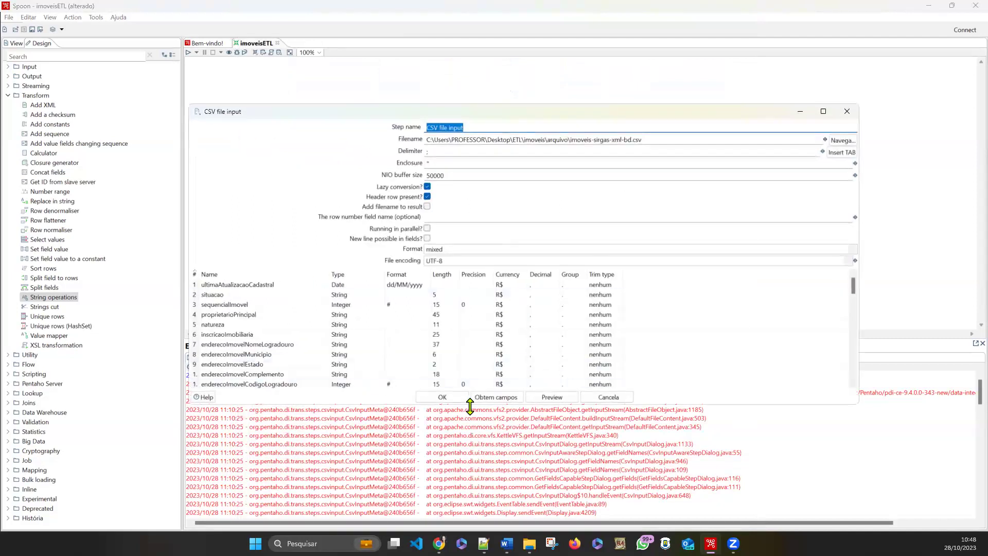
left_click(547, 397)
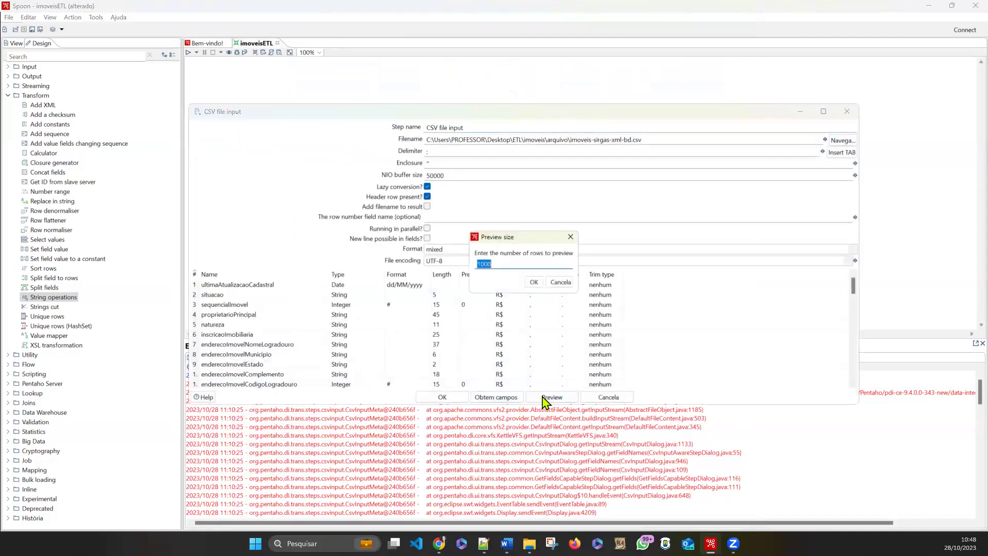
left_click(534, 282)
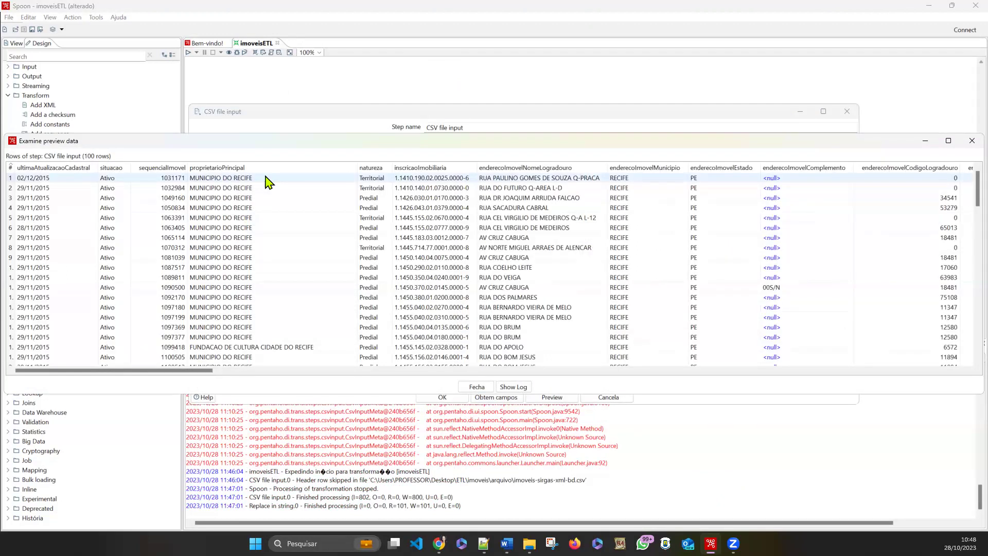
left_click(264, 181)
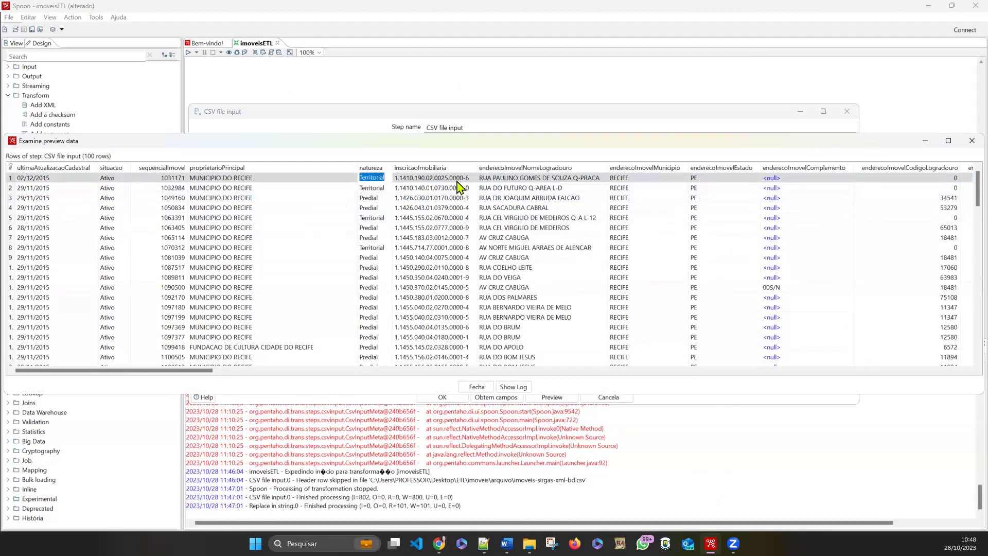
left_click(636, 179)
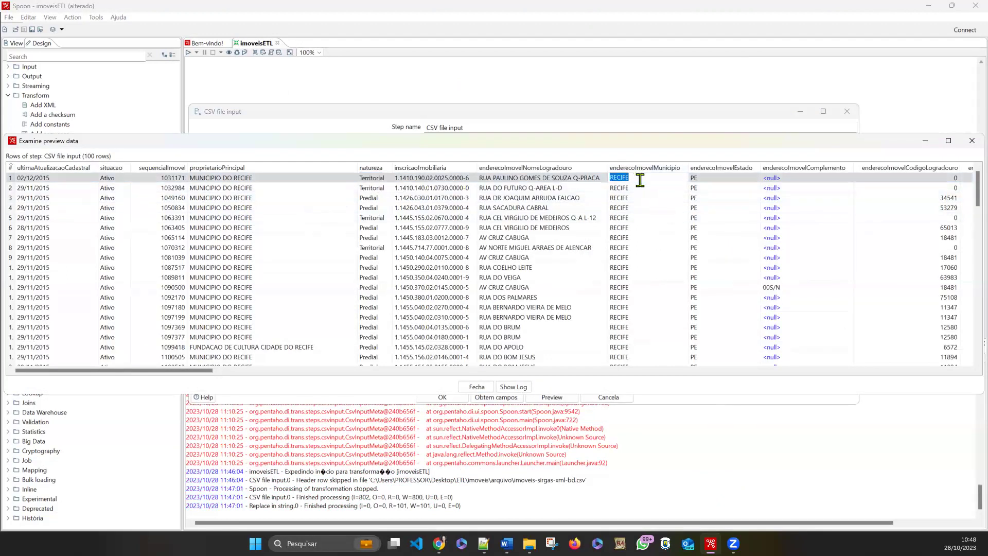
left_click(547, 179)
left_click(707, 180)
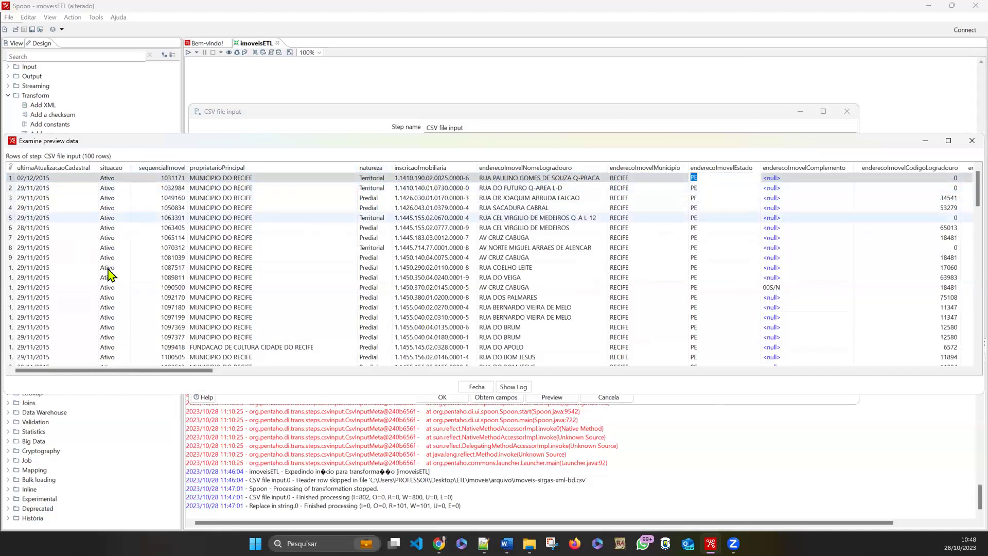
left_click_drag(166, 377, 33, 366)
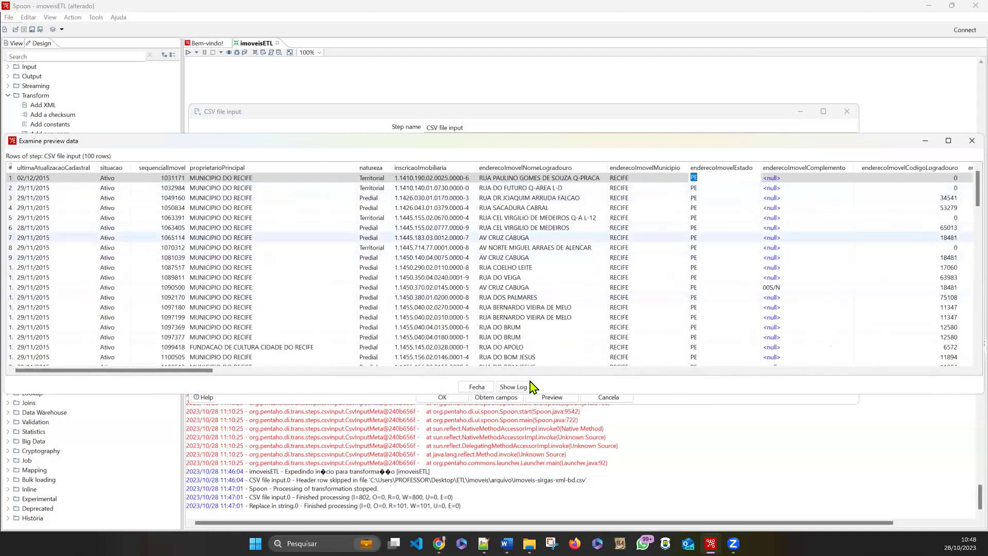
left_click(476, 388)
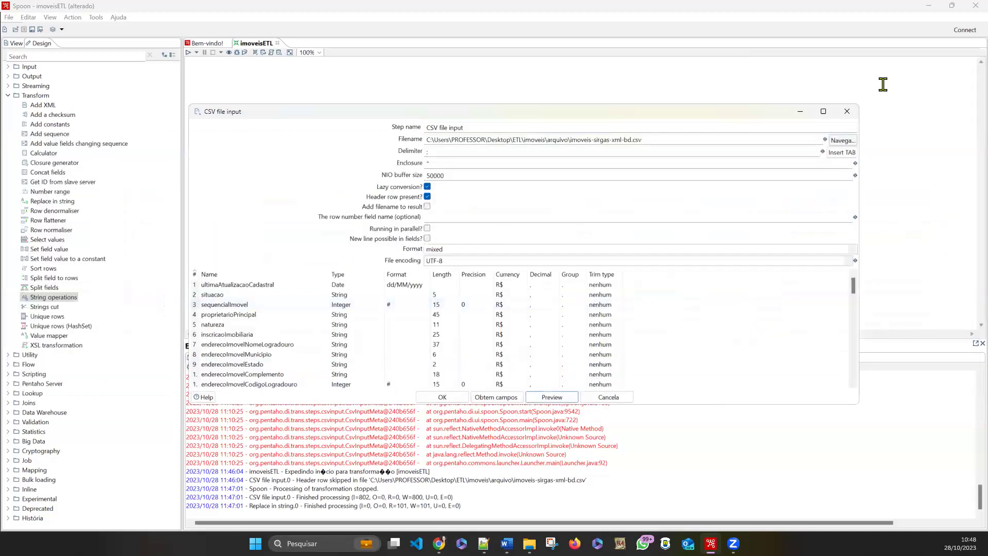
left_click(845, 111)
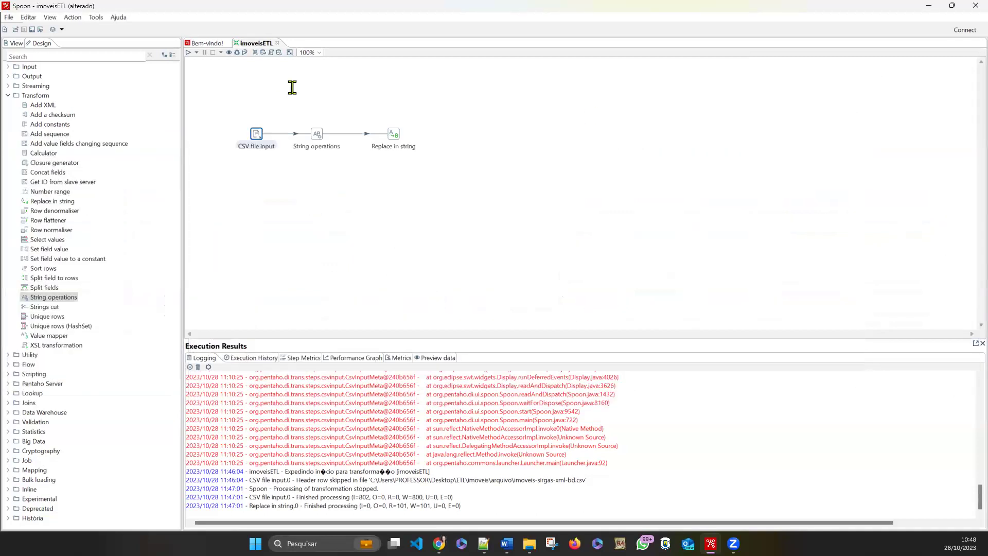
Center the String operations step between CSV file input and Replace in string, and look at its settings and available step actions.
left_click_drag(315, 135, 330, 139)
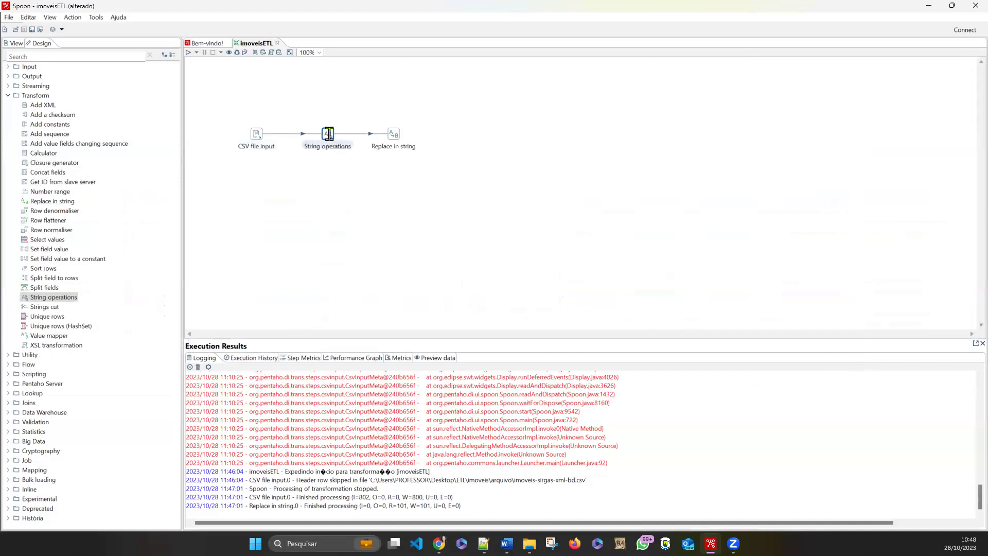
double_click(329, 133)
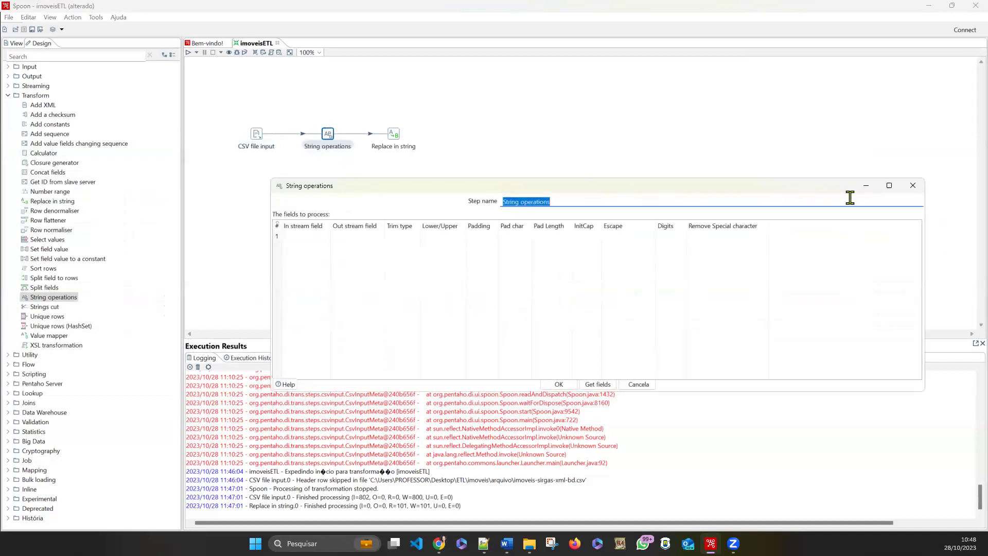
left_click(913, 185)
right_click(326, 136)
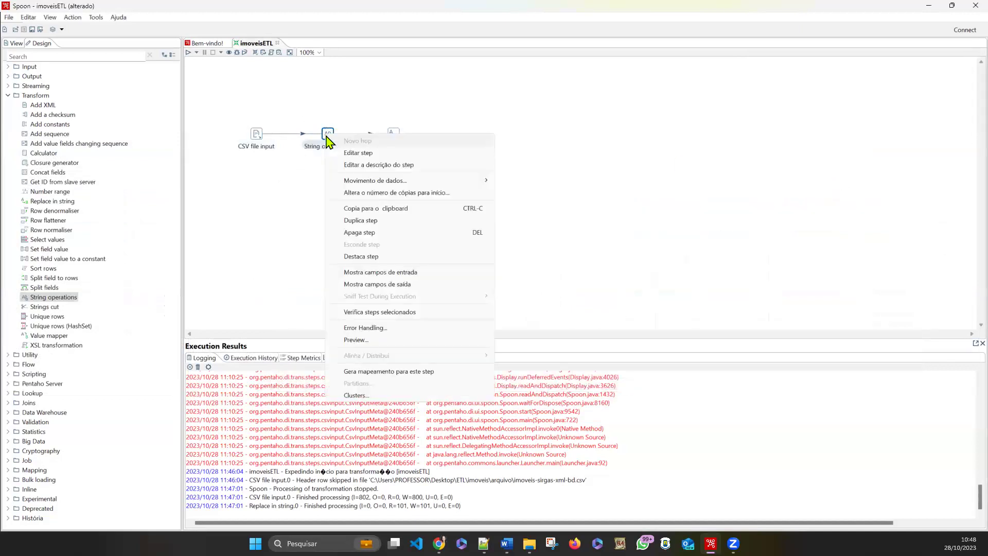
left_click(379, 109)
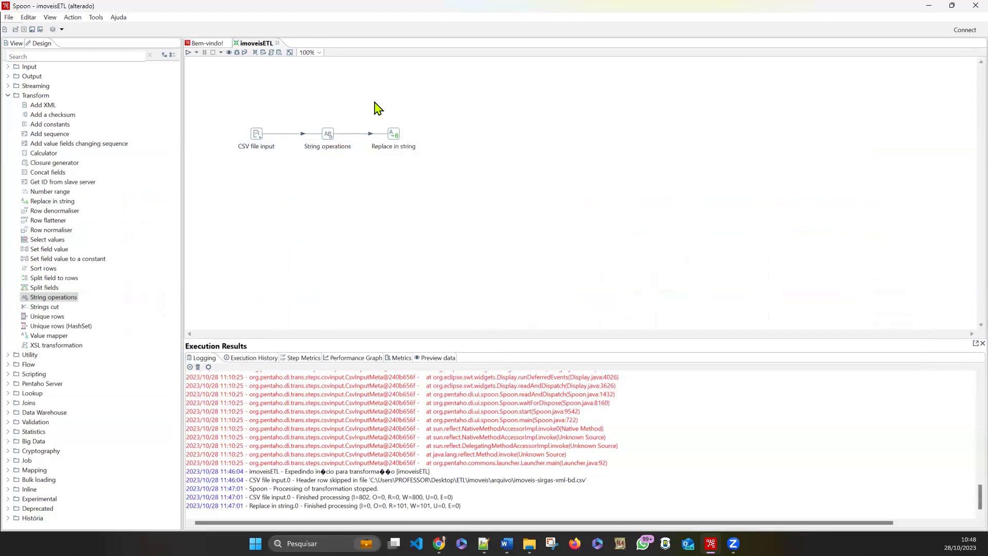
Undo the insertion of String operations into the hop, delete that step and move Replace in string farther from CSV file input.
key("ctrl+z")
key("ctrl+z")
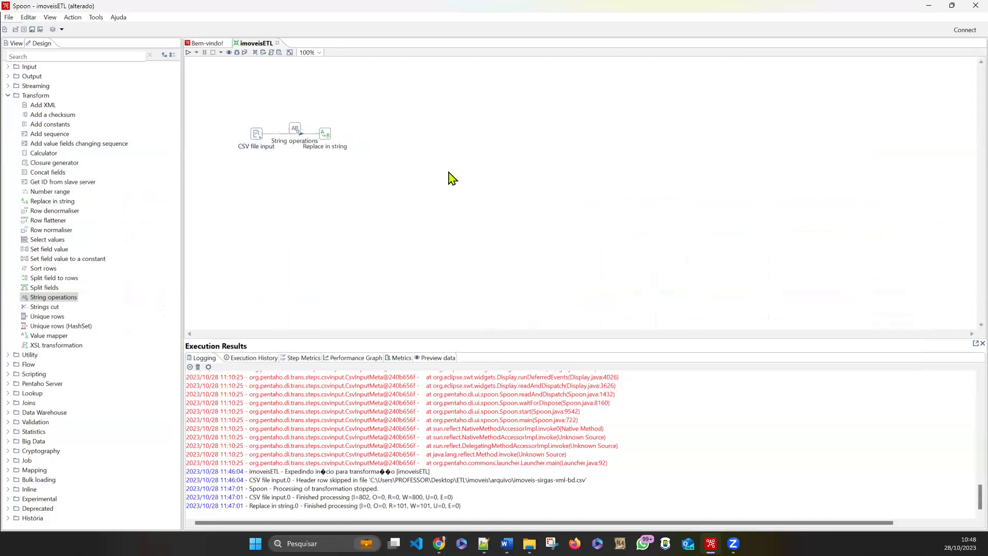
left_click_drag(297, 127, 372, 135)
key("Delete")
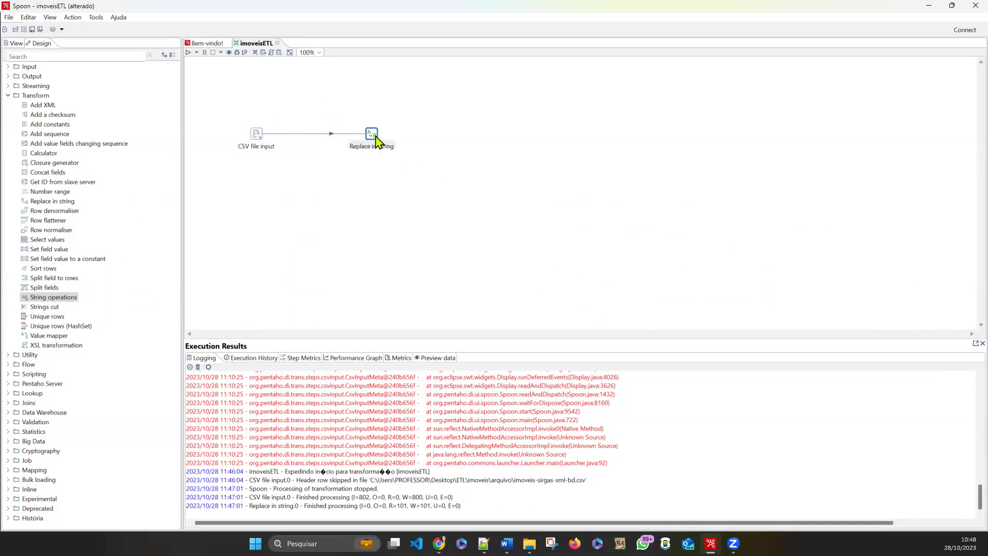
left_click(342, 196)
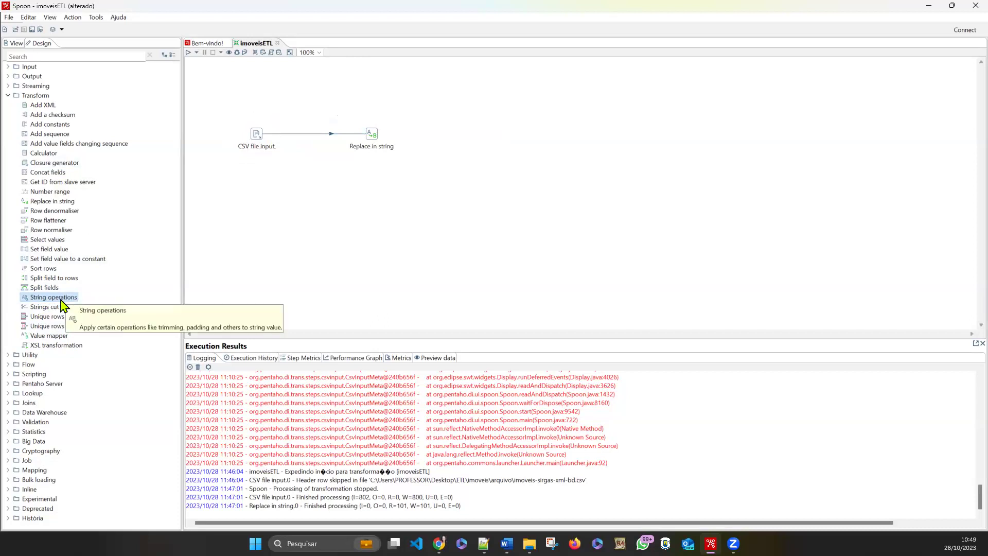
Add a String operations step onto the hop between CSV file input and Replace in string, accept the hop prompt and align the step.
left_click_drag(62, 303, 312, 135)
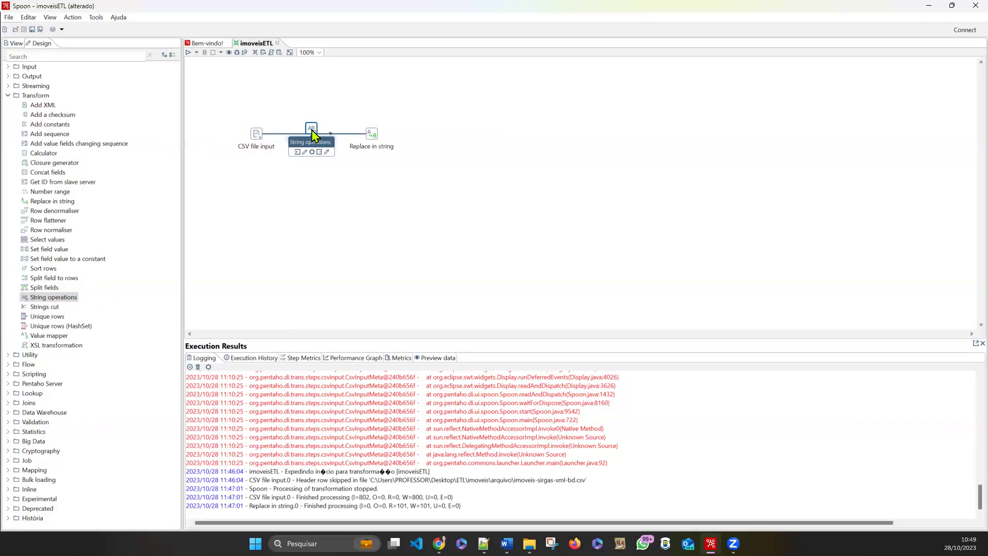
left_click(312, 135)
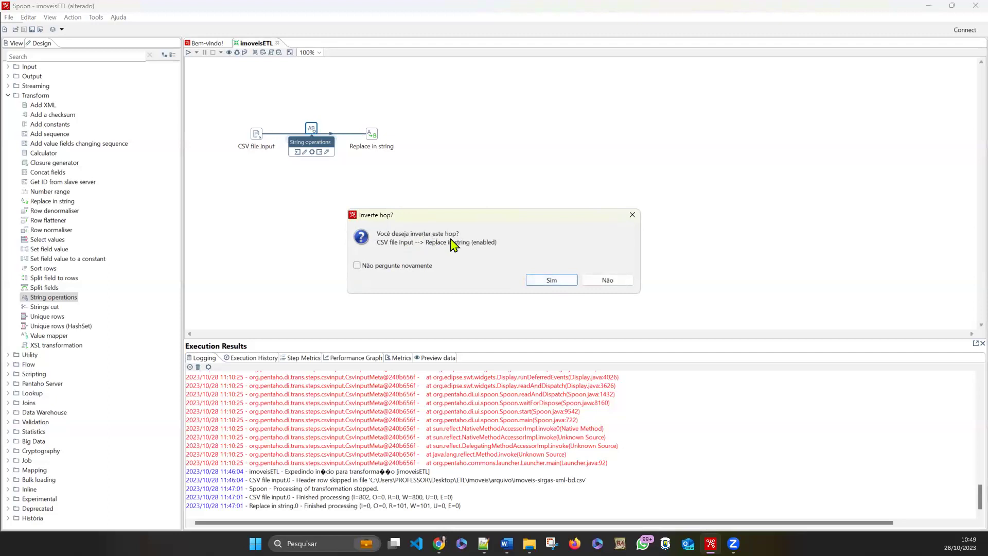
left_click(562, 281)
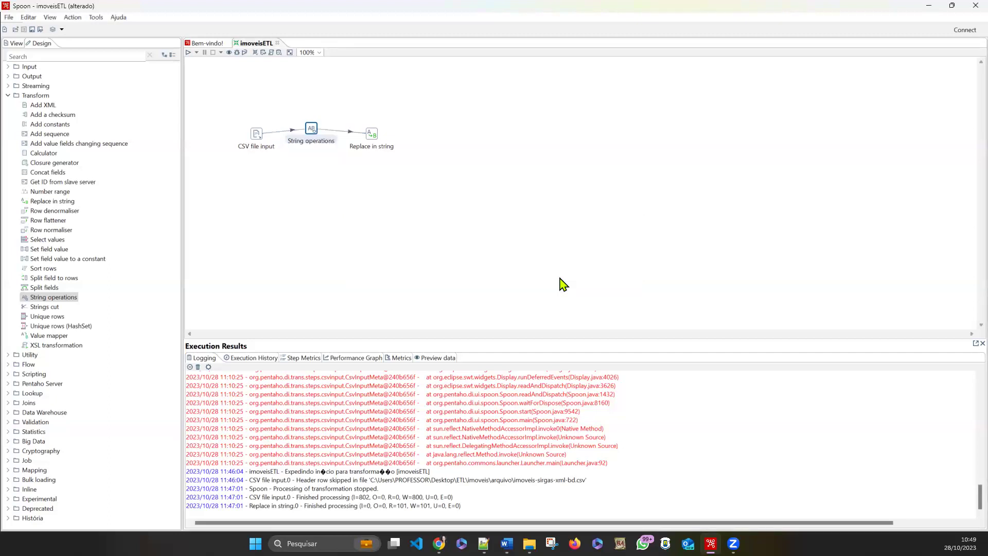
left_click_drag(316, 130, 322, 137)
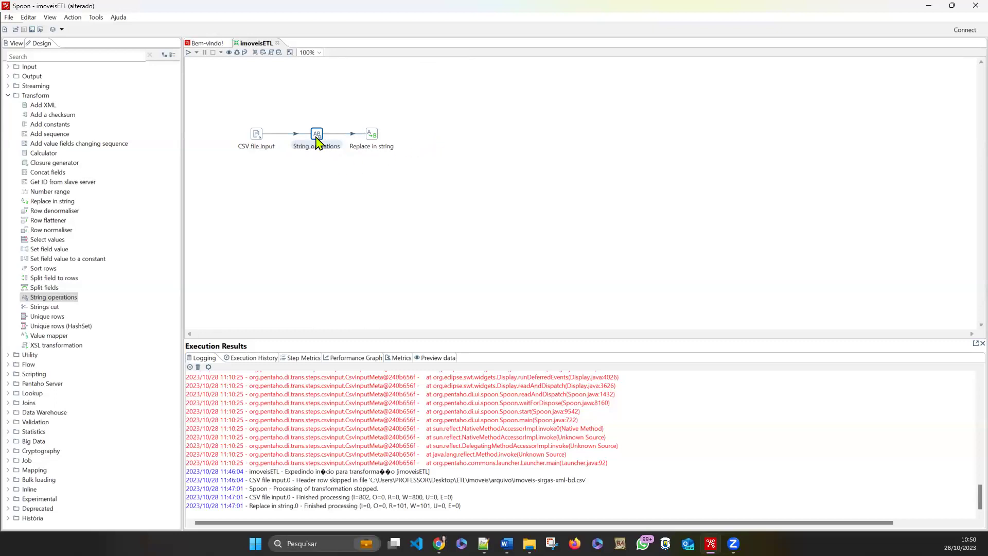
mouse_move(316, 139)
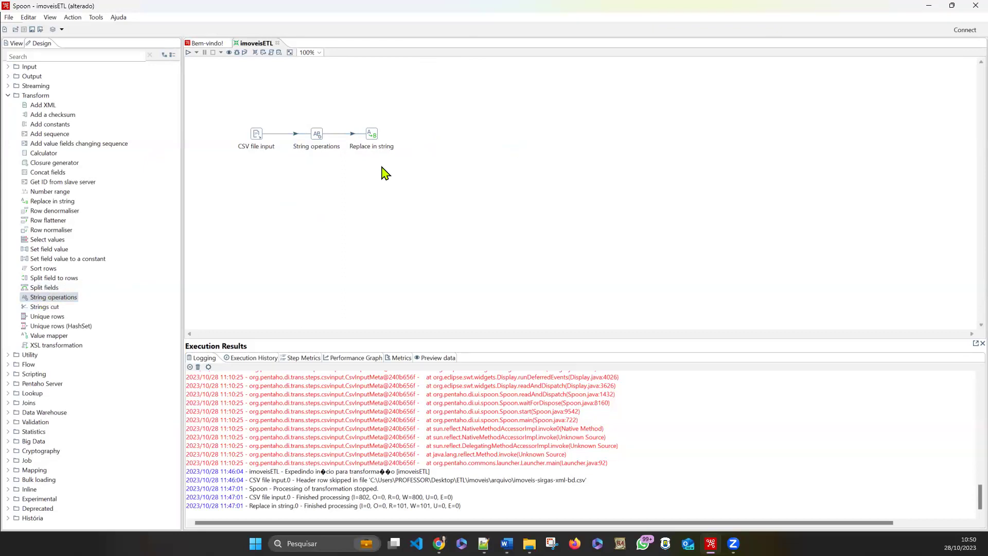
Undo the hop split around String operations and reinsert the step by dropping it onto the same hop and accepting the prompt.
key("ctrl+z")
key("ctrl+z")
key("ctrl+z")
mouse_move(309, 135)
left_mouse_down()
mouse_move(314, 119)
mouse_move(321, 138)
left_mouse_up()
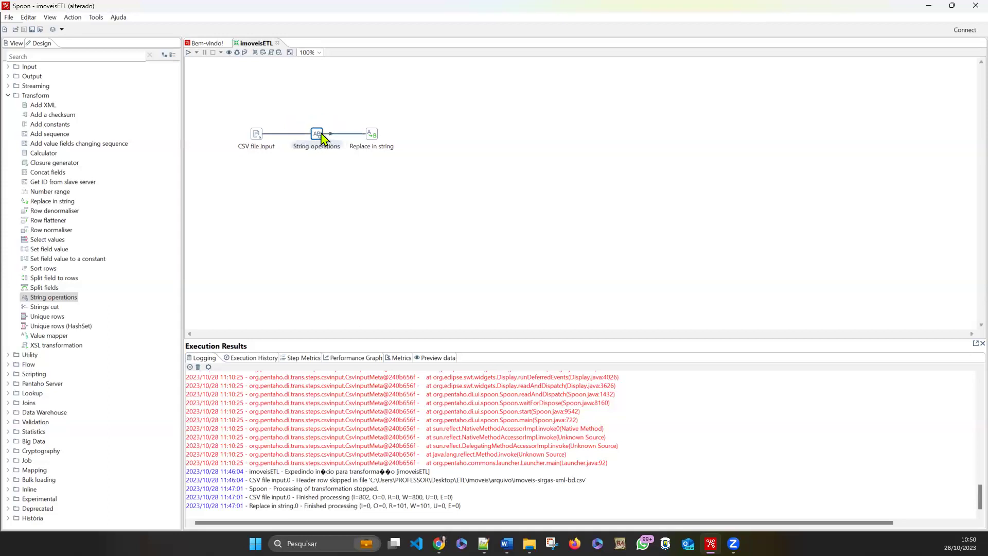
mouse_move(321, 137)
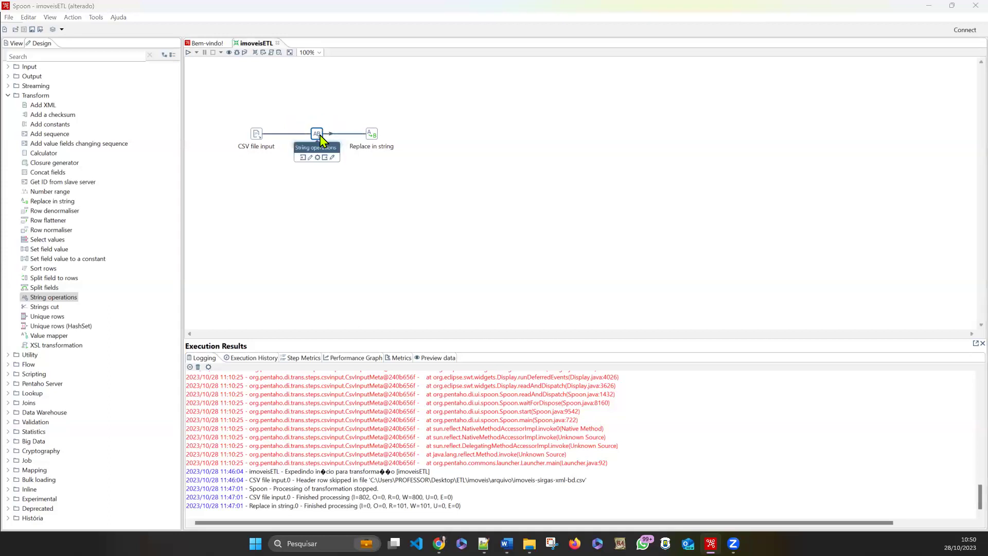
left_click(324, 138)
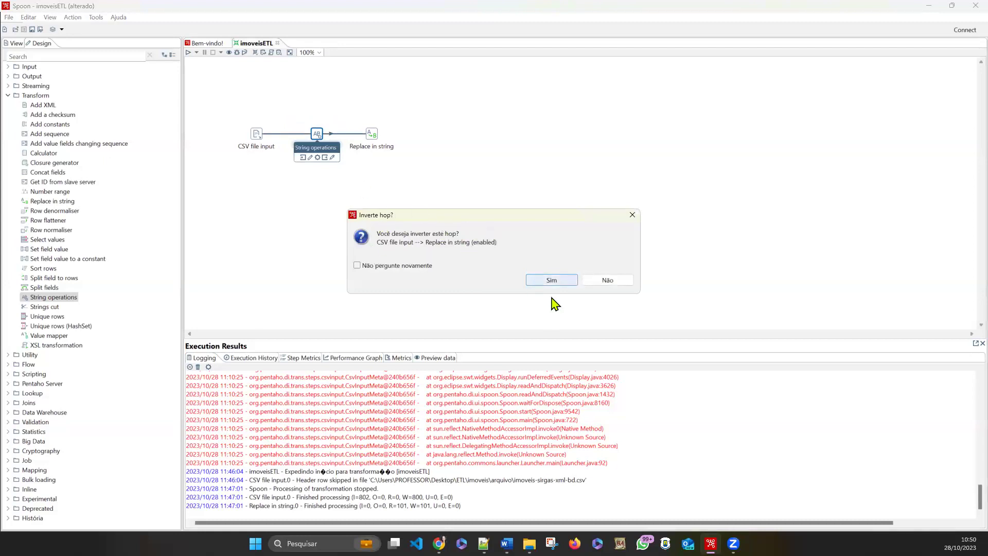
key("Return")
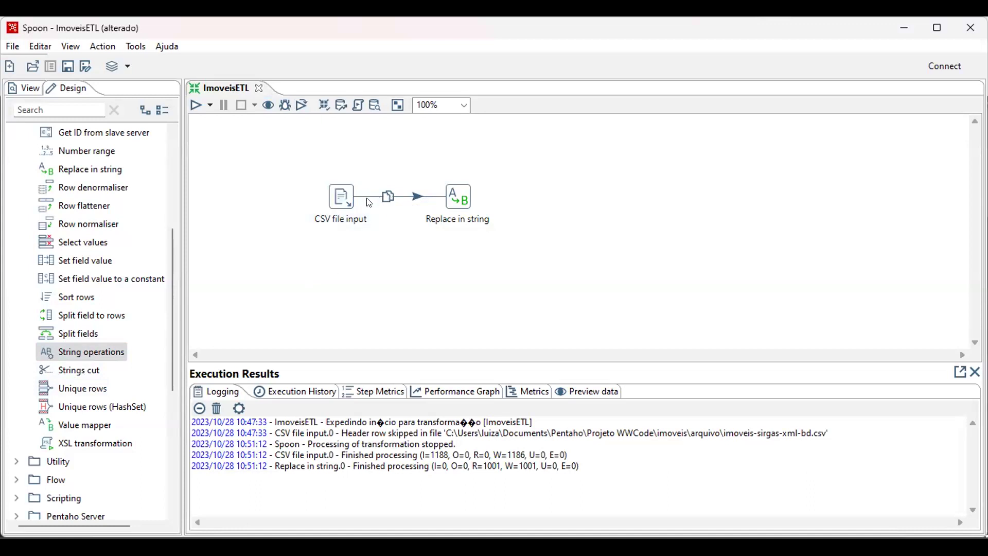
Try to recover the earlier transformation state by undoing and redoing changes, and check the field rows in Replace in string.
key("ctrl+z")
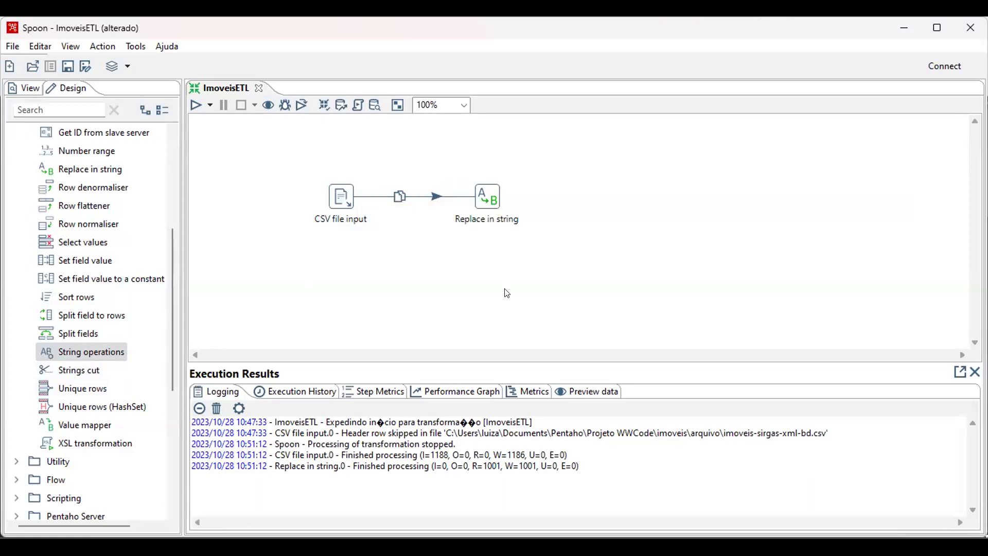
key("ctrl+y")
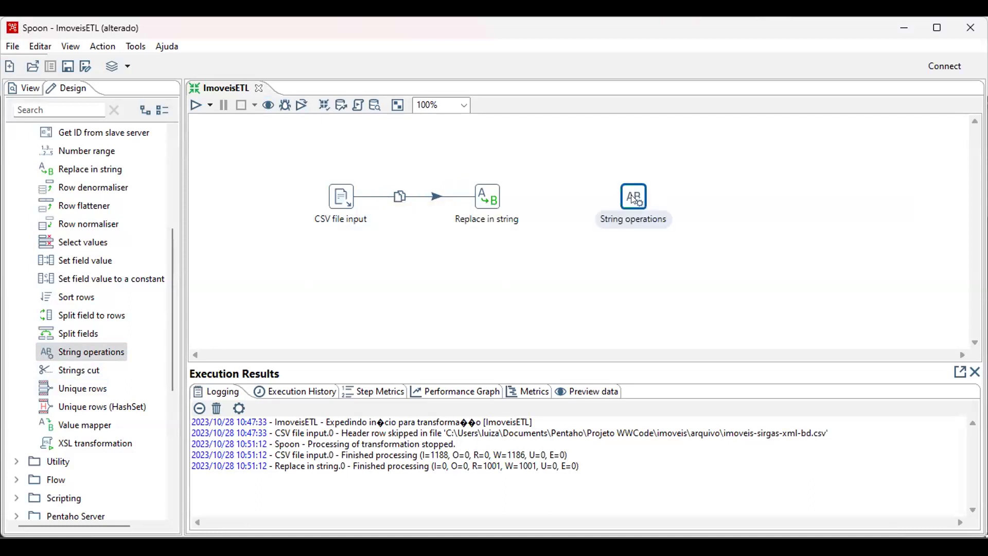
key("ctrl+z")
key("ctrl+z")
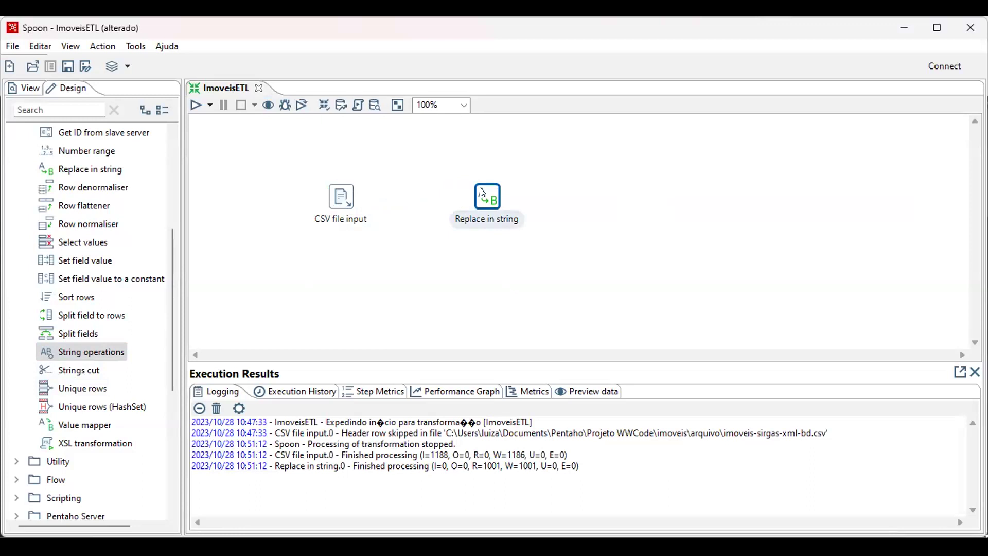
mouse_move(487, 192)
double_click(484, 195)
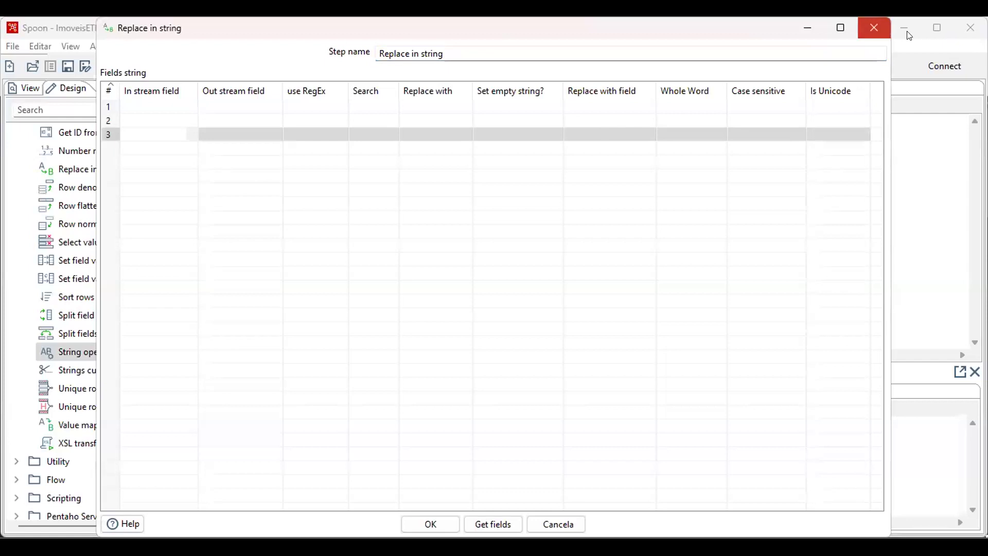
left_click(874, 28)
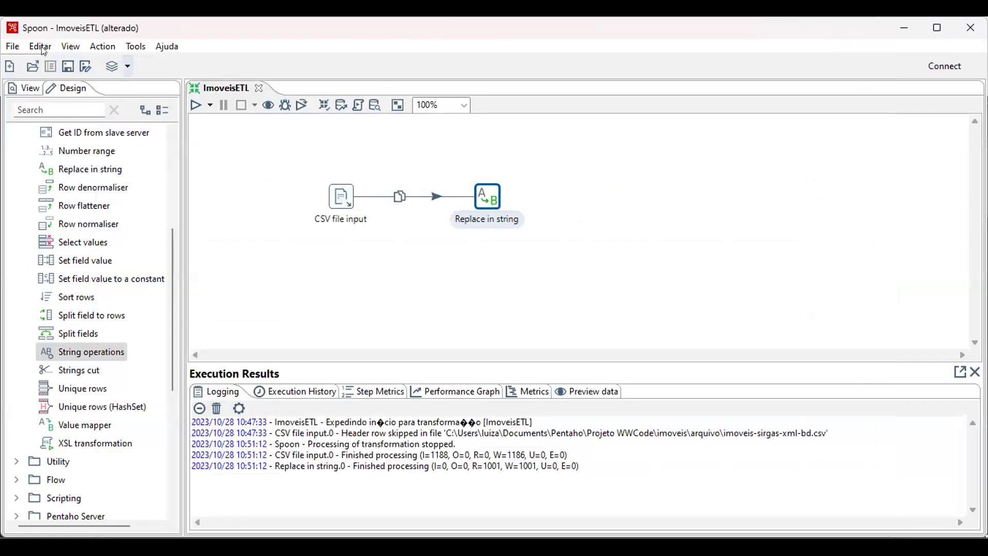
Redo the last position change of the Replace in string step and check which change is available to redo.
left_click(6, 50)
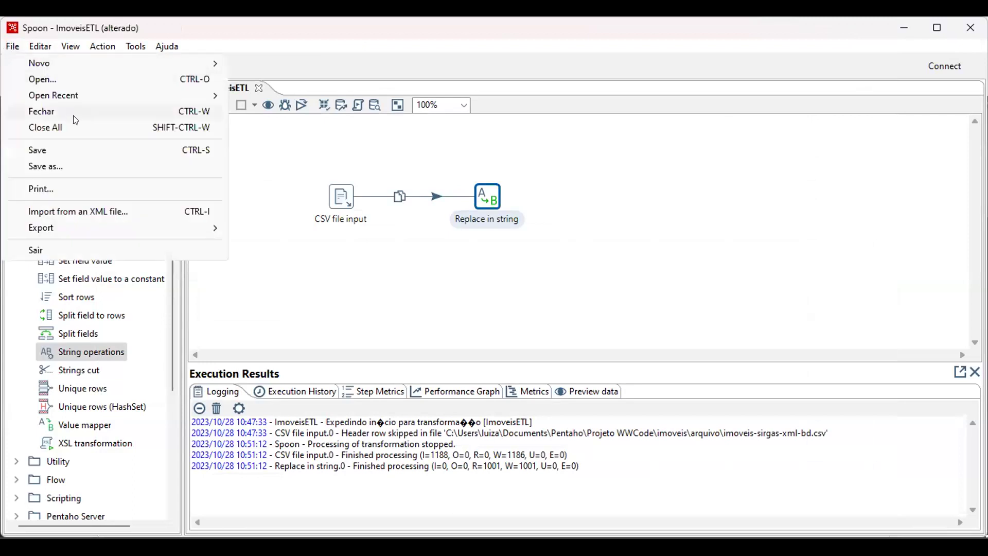
left_click(41, 46)
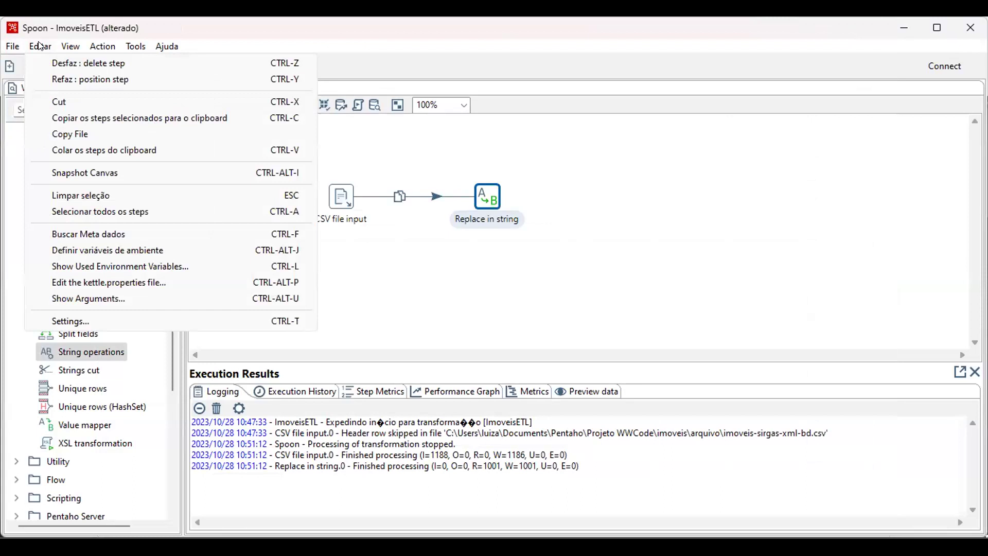
left_click(108, 81)
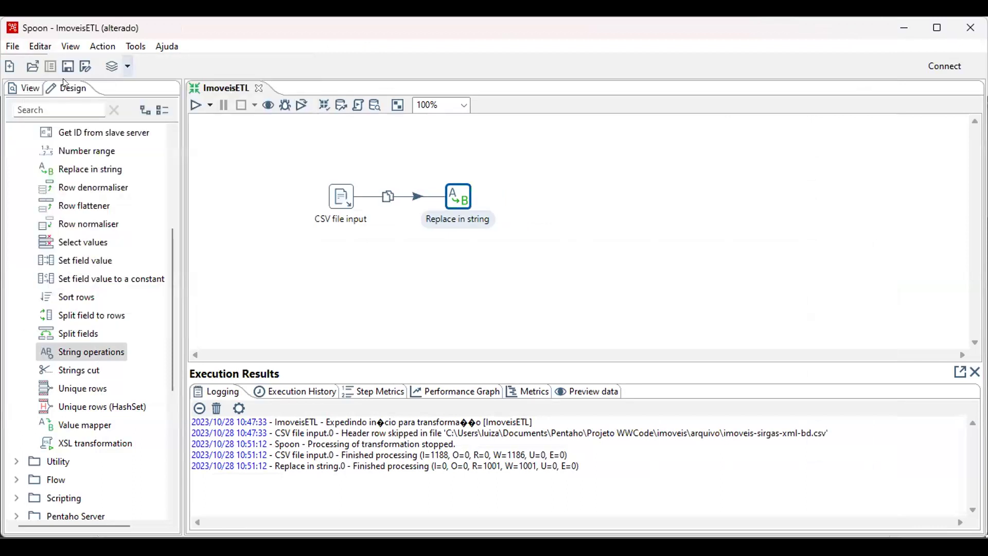
key("alt+e")
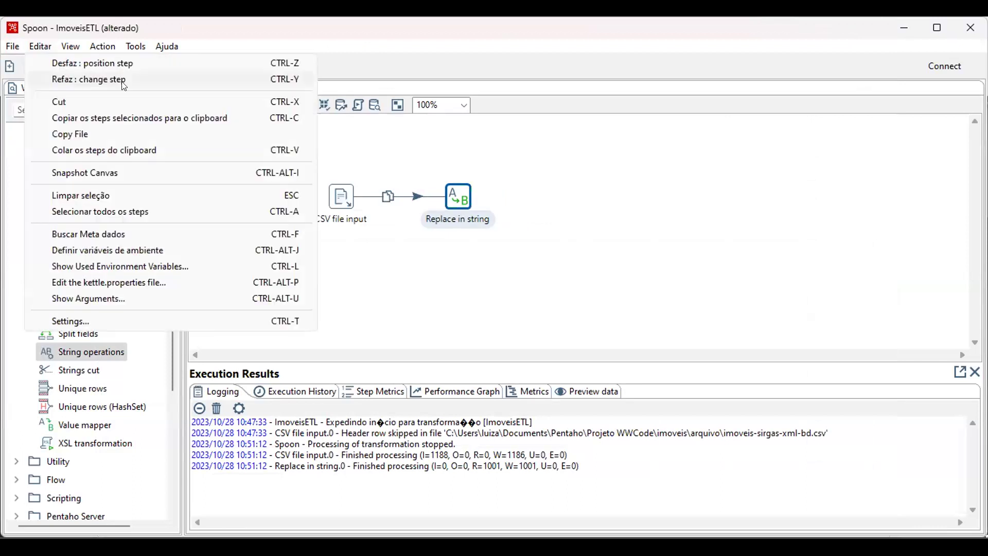
left_click(75, 342)
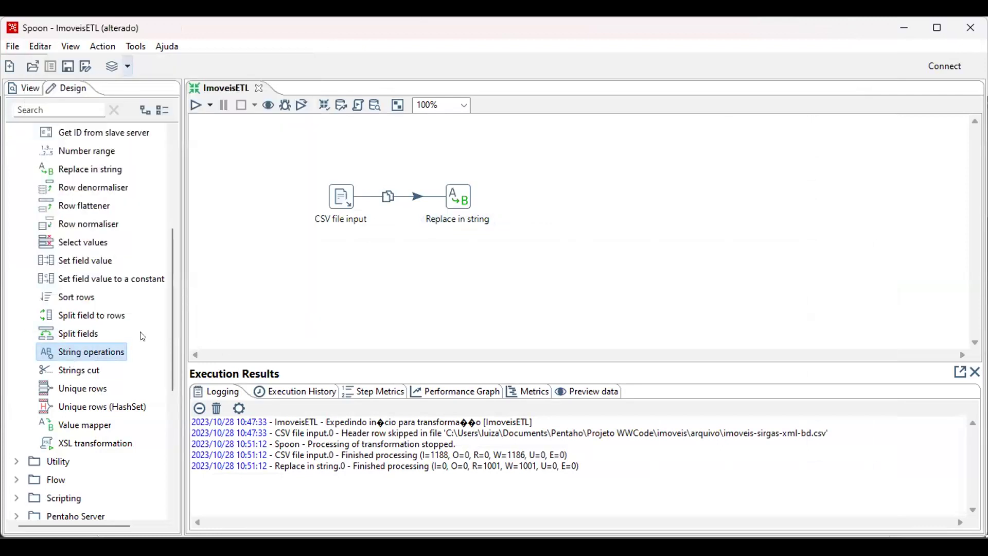
Check the field rows in Replace in string down to the last one, close the step without changes and save the transformation.
left_click(452, 200)
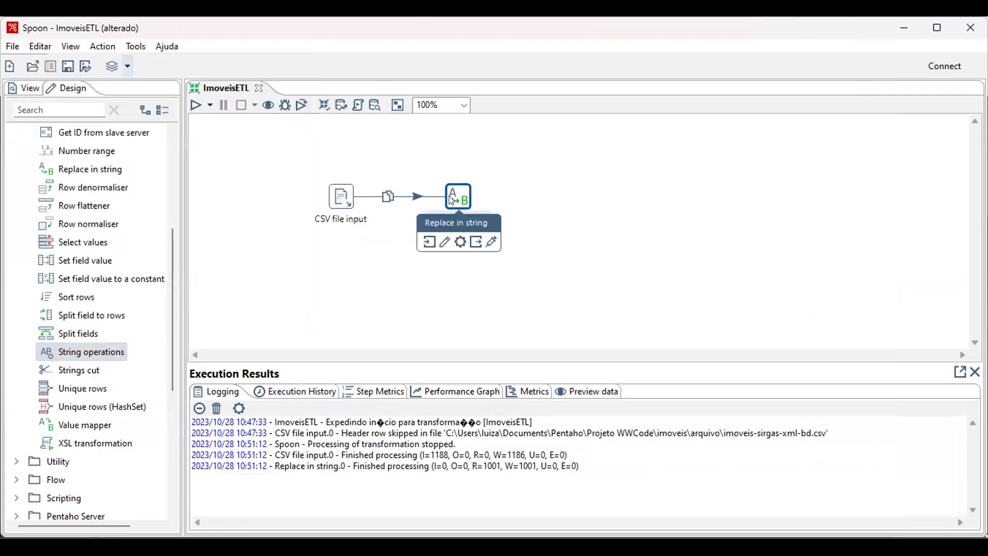
double_click(452, 201)
scroll(403, 315, "down", 9)
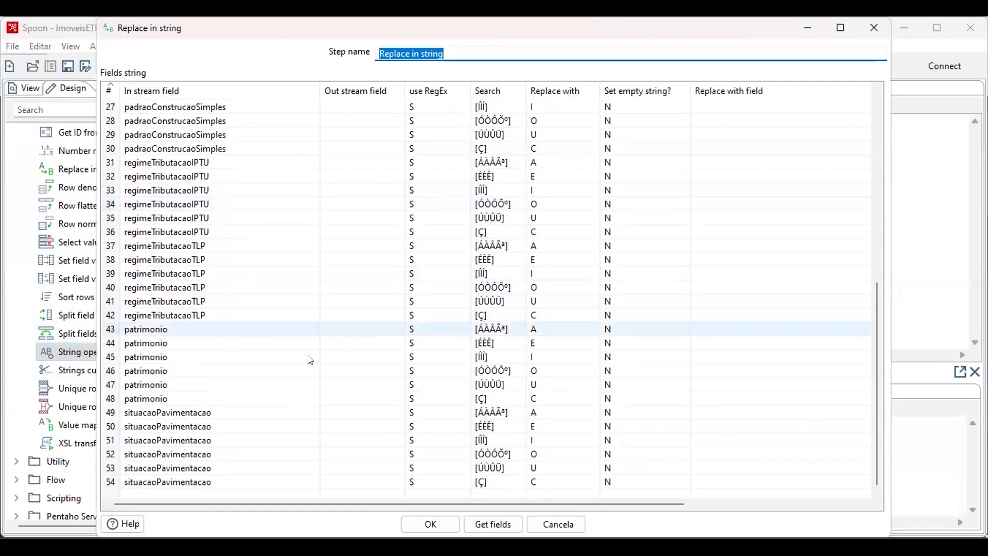
left_click(886, 32)
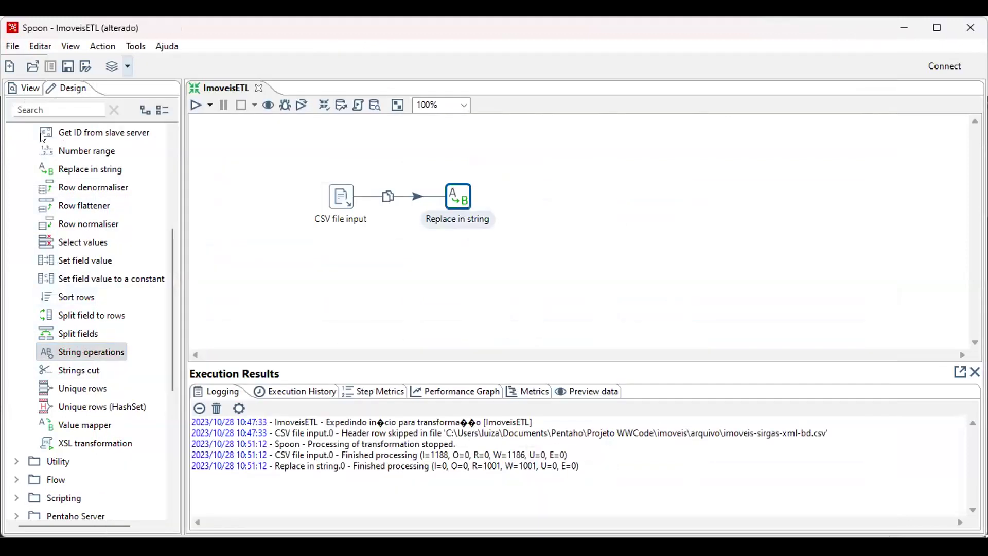
key("alt+f")
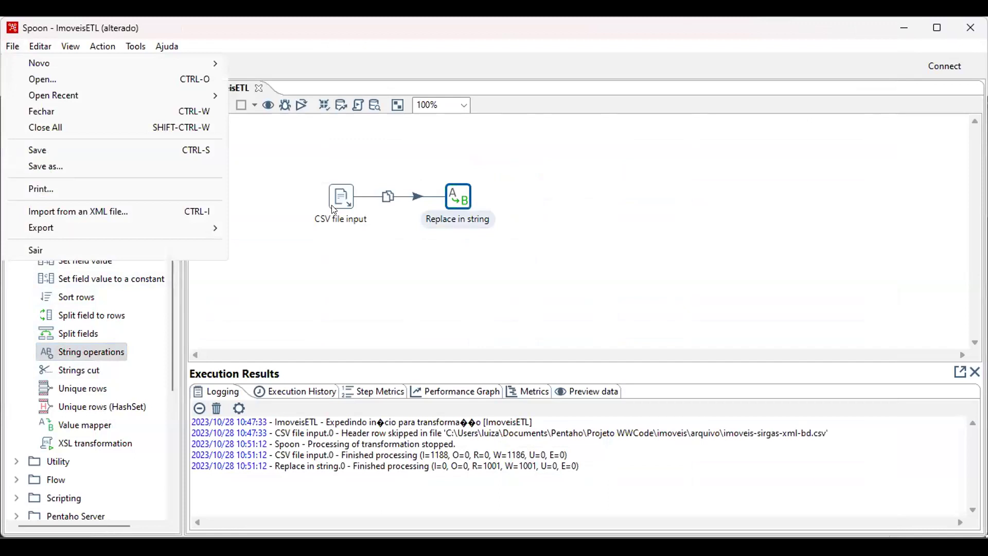
left_click(118, 153)
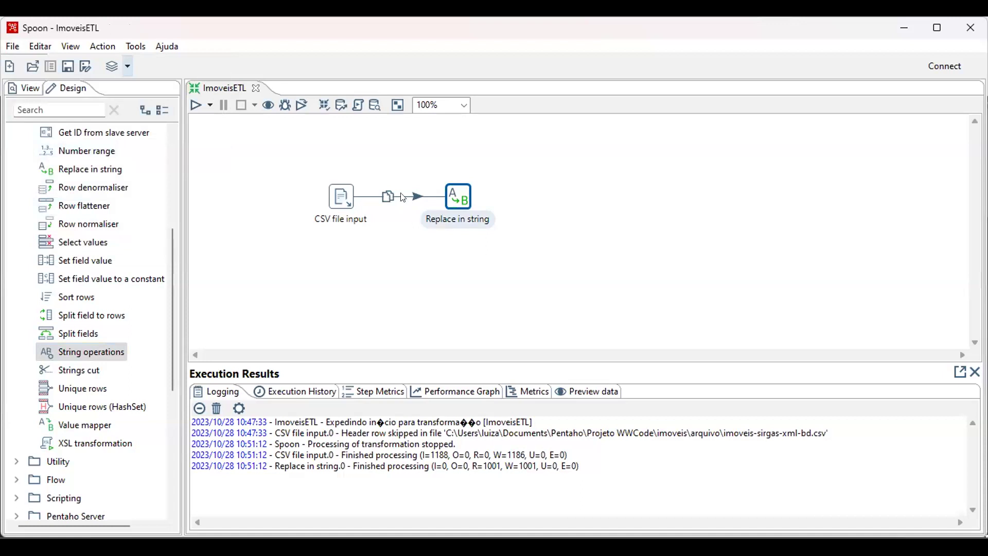
Examine the settings of the hop between CSV file input and Replace in string without changing them.
double_click(403, 197)
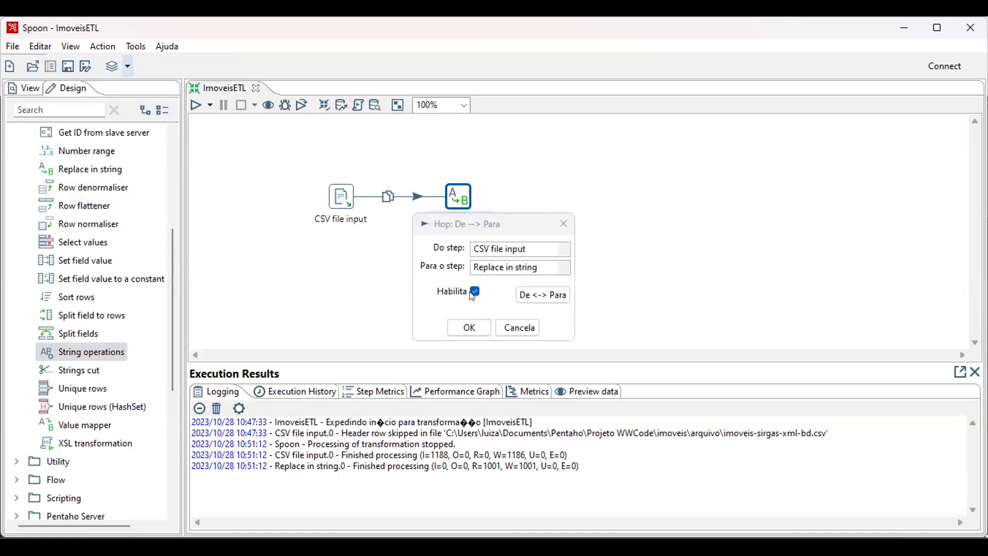
left_click(512, 327)
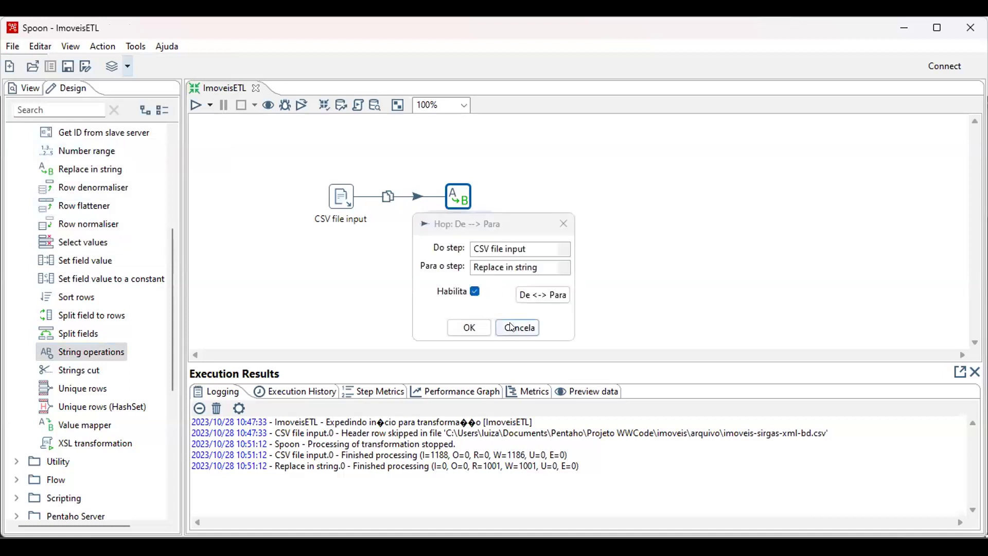
double_click(389, 200)
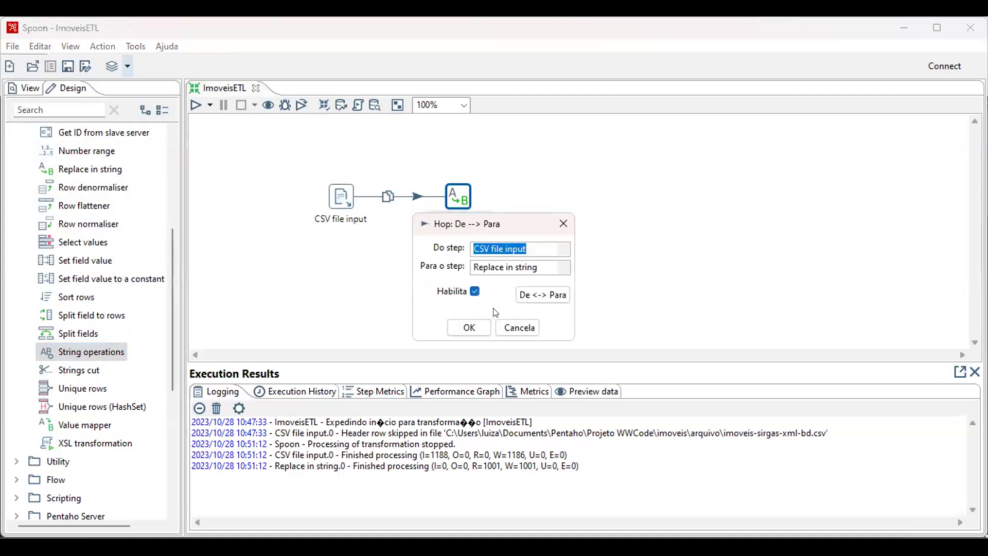
left_click(520, 331)
right_click(385, 200)
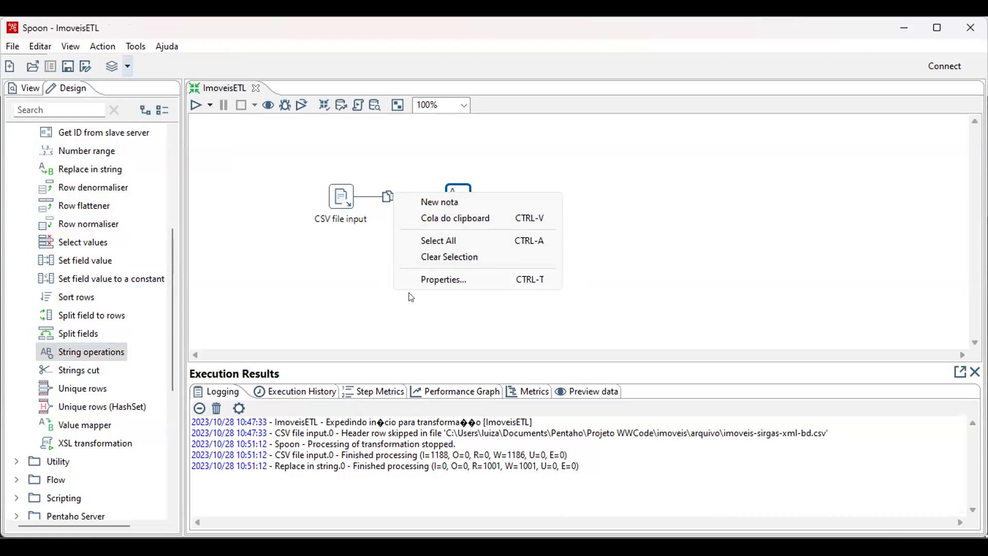
left_click(353, 292)
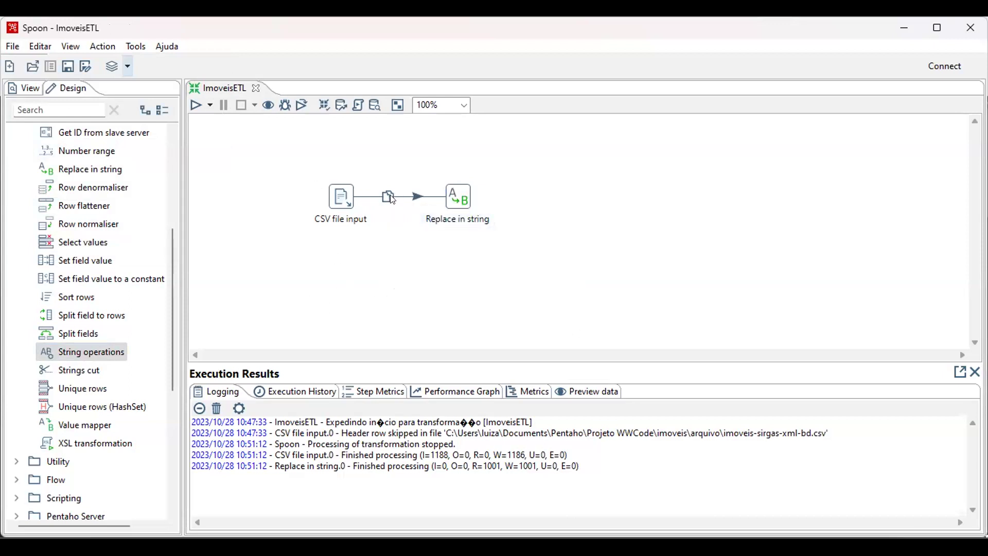
Add a String operations step and insert it onto the hop between CSV file input and Replace in string, accepting the hop prompt.
left_click_drag(55, 353, 401, 136)
left_click(272, 156)
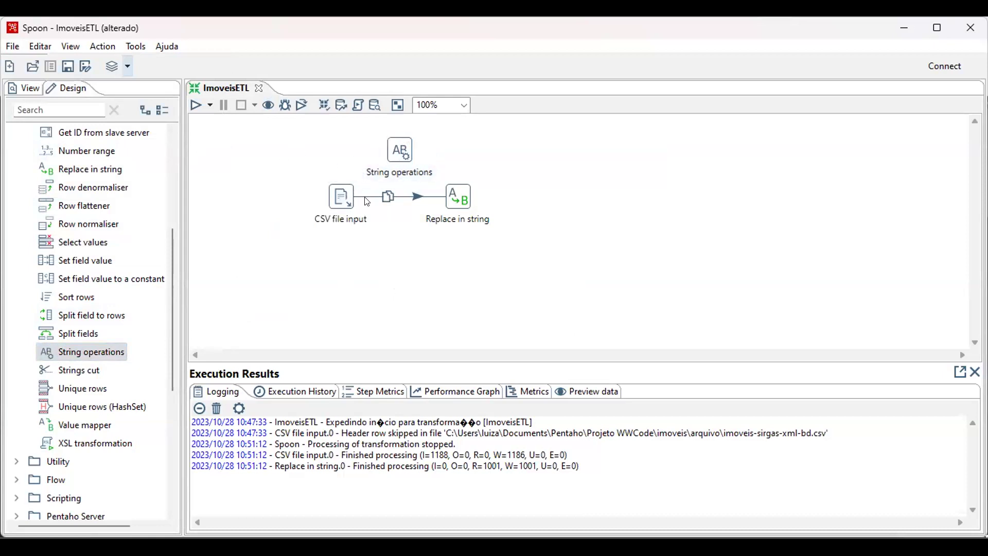
left_click_drag(397, 137, 409, 187)
mouse_move(410, 187)
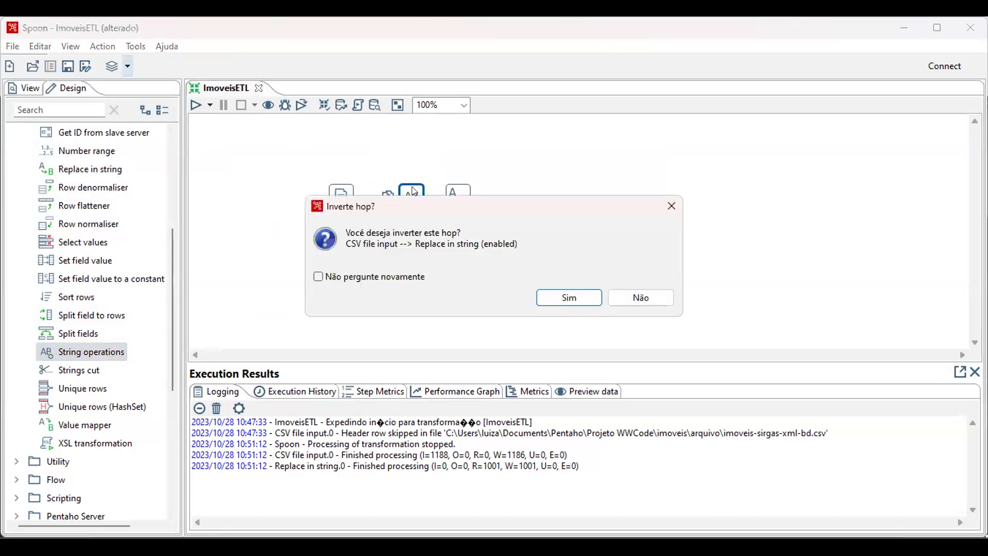
left_click(575, 298)
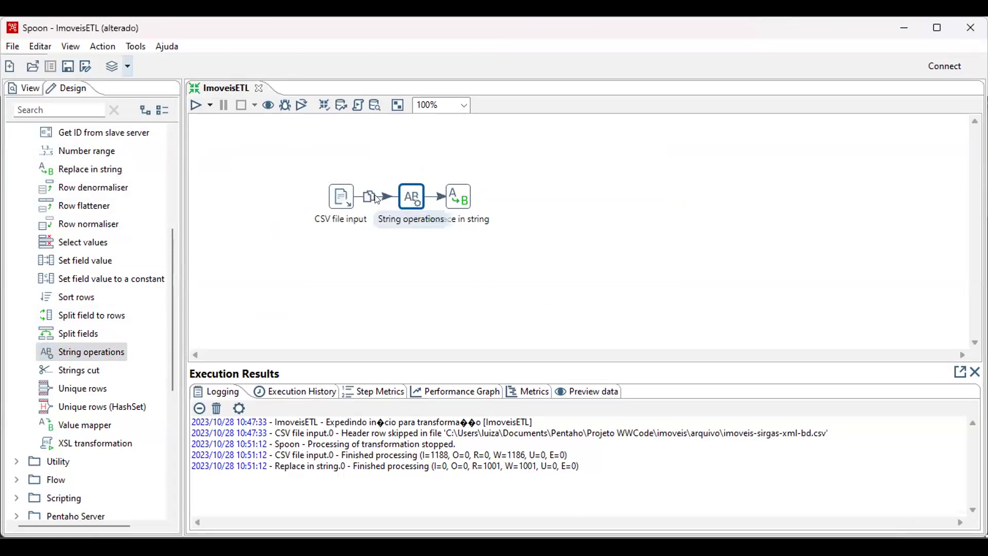
Review the file and field settings of the CSV file input step and close its settings.
mouse_move(369, 198)
left_click(344, 198)
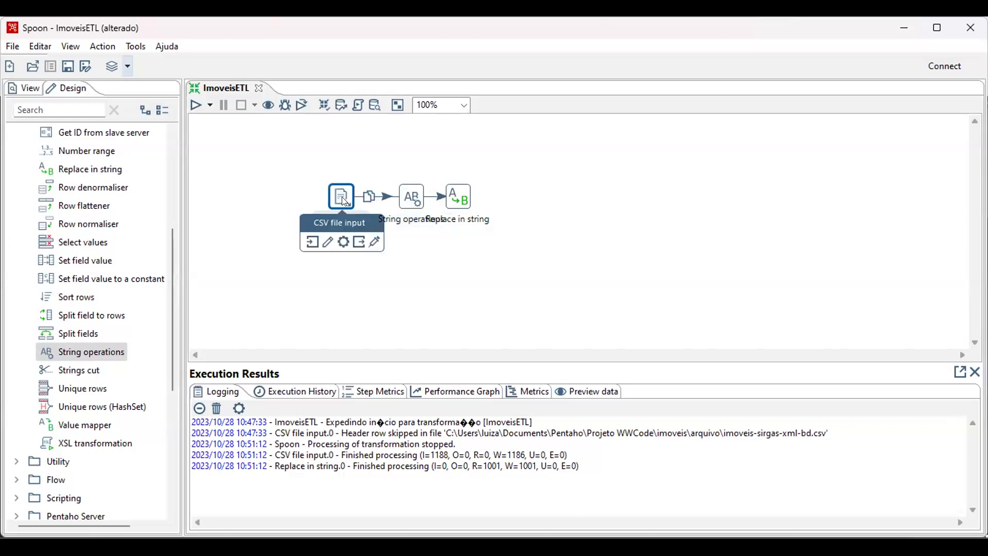
left_click(328, 242)
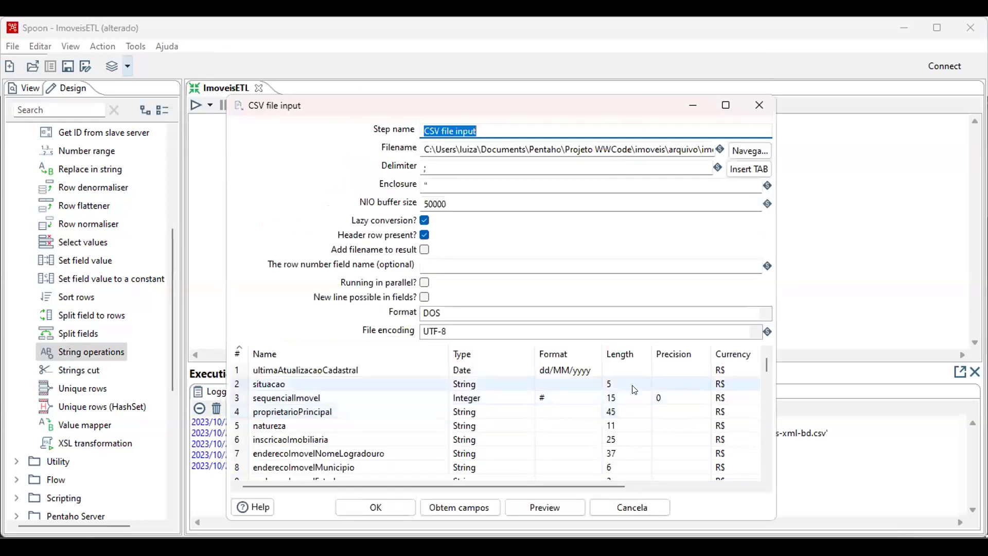
left_click(390, 505)
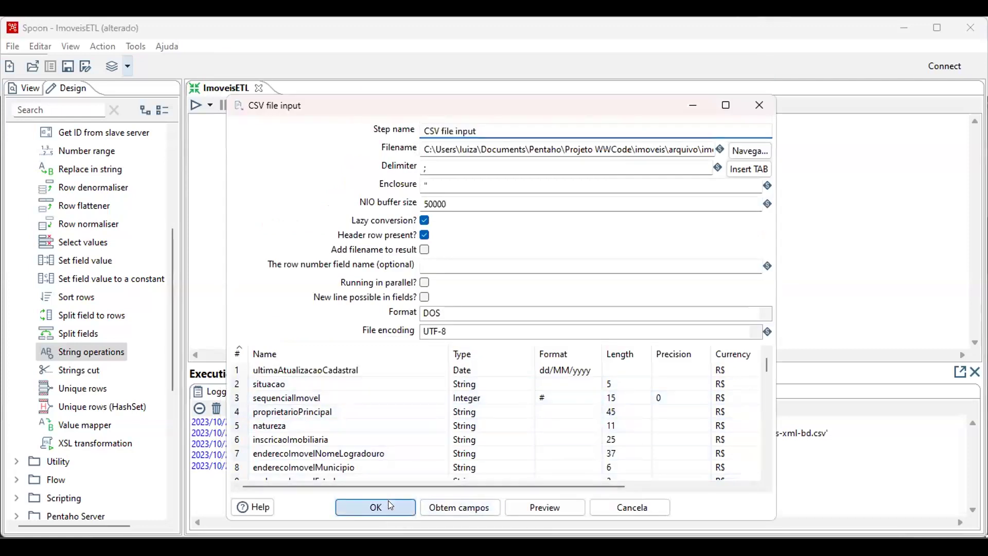
Space out Replace in string and String operations along the same row so their labels do not overlap.
left_click_drag(489, 199, 523, 211)
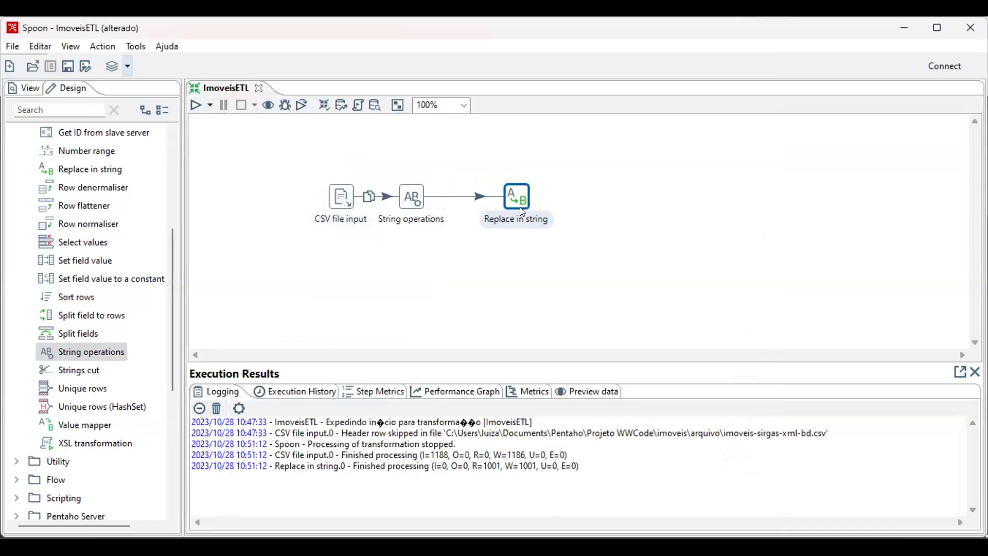
left_click_drag(415, 197, 438, 197)
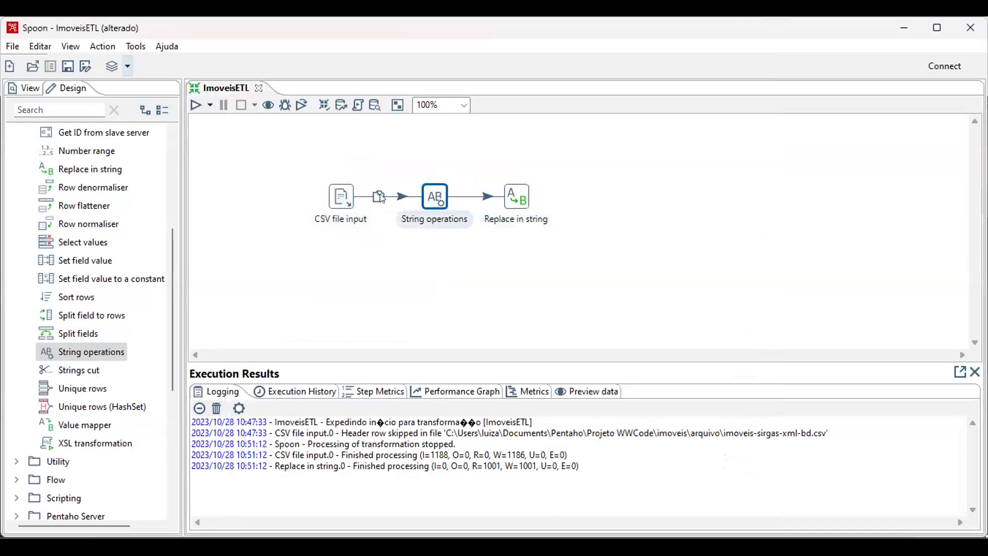
left_click(392, 295)
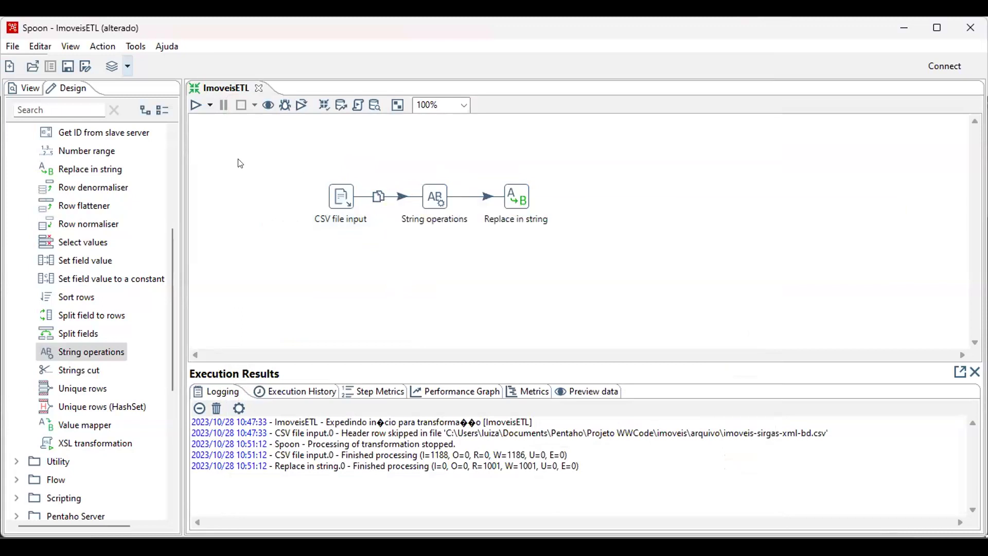
Disable the hop from CSV file input to String operations and enable it again.
double_click(400, 197)
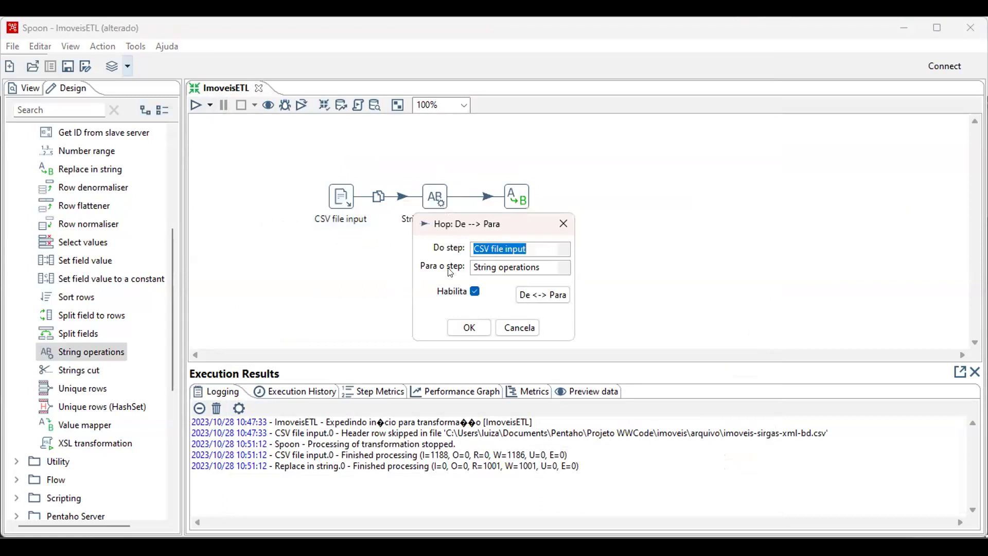
left_click(474, 292)
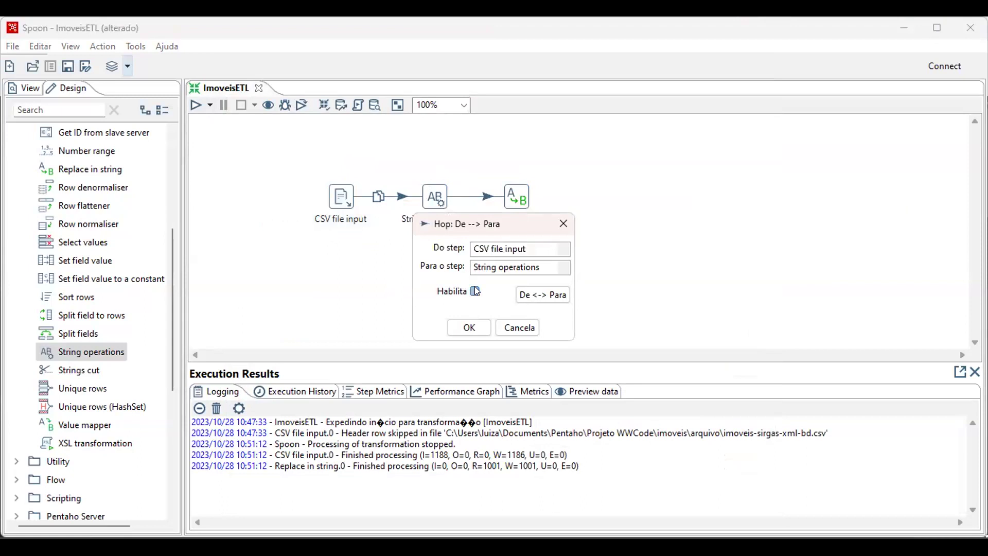
left_click(469, 327)
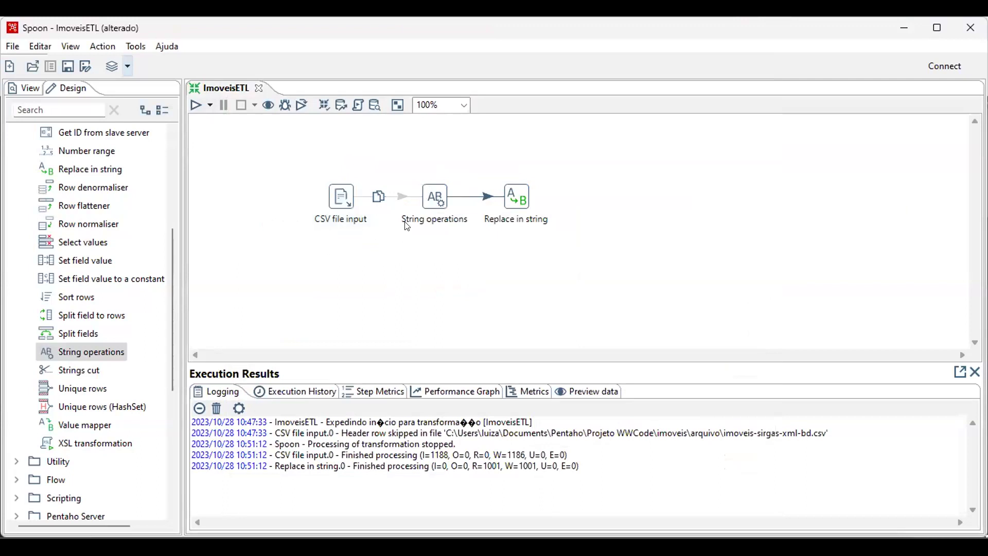
double_click(401, 199)
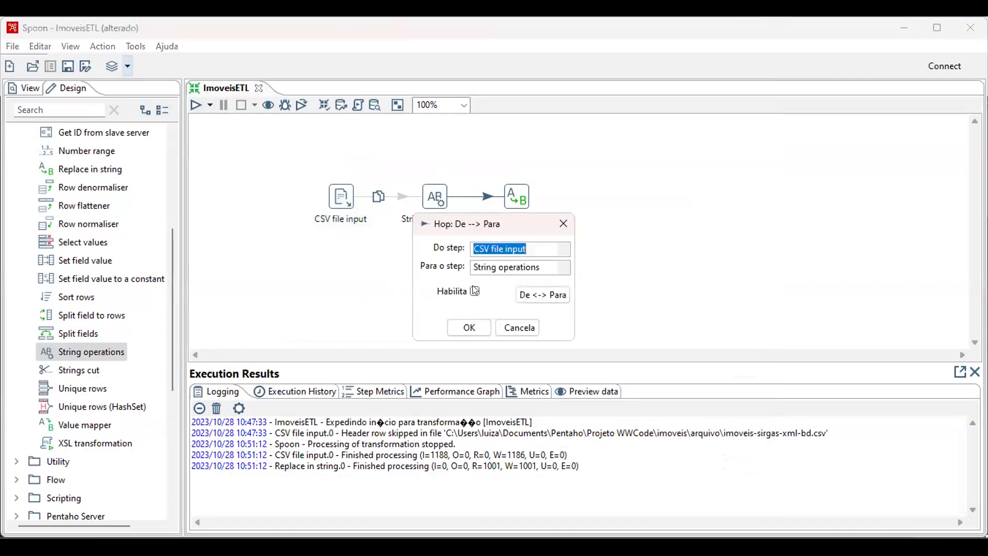
left_click(474, 291)
left_click(471, 328)
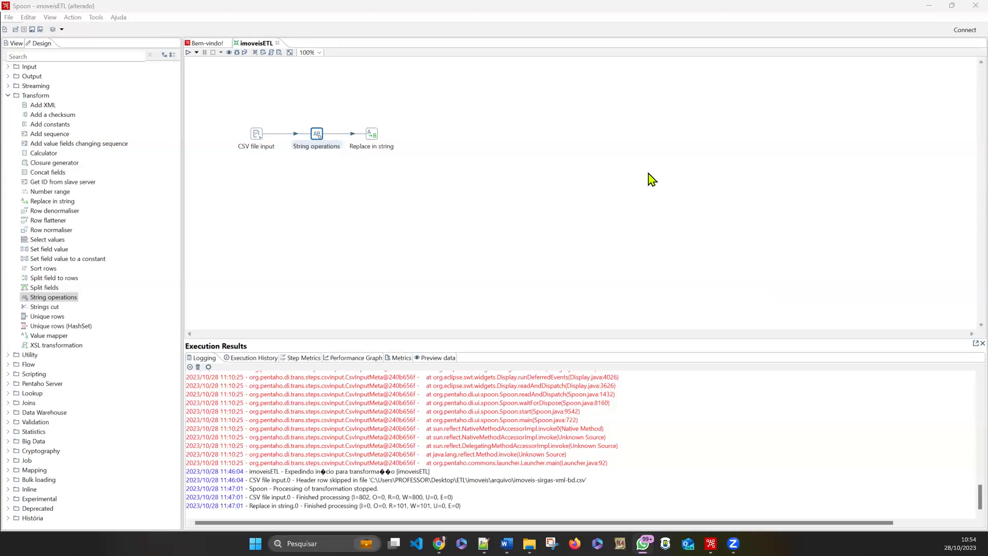
Load all incoming fields into the String operations step.
left_click(320, 136)
double_click(318, 135)
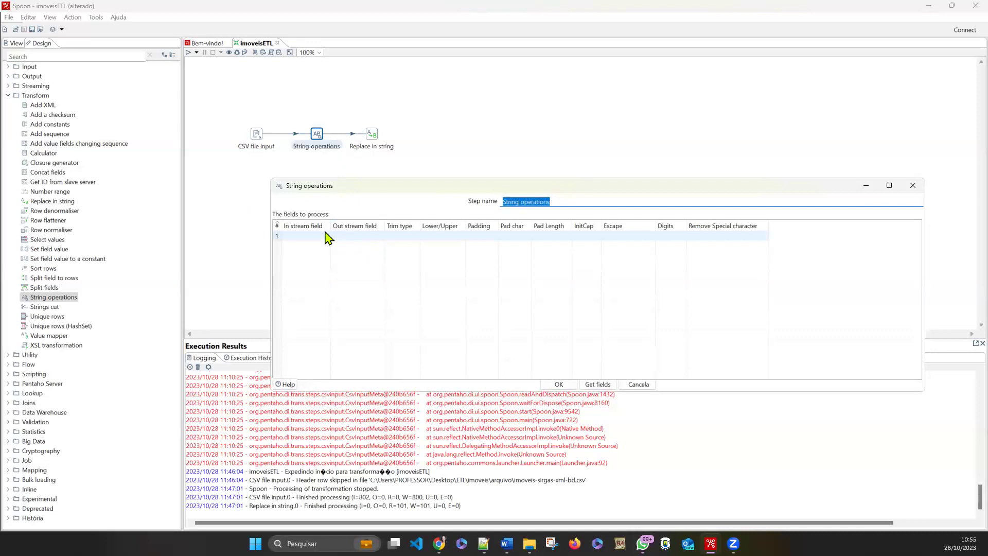
left_click(605, 387)
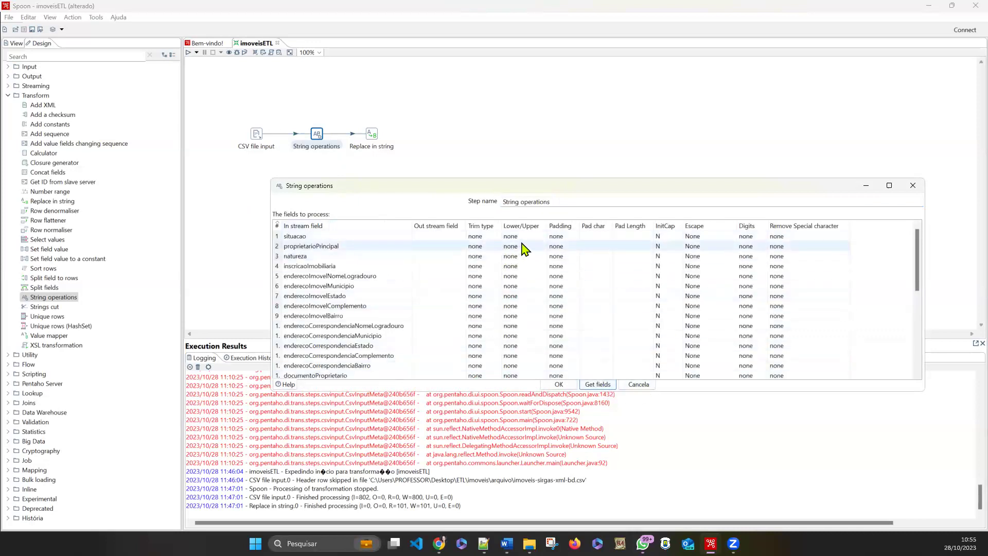
Set Lower/Upper to upper for the situacao field.
left_click(522, 236)
left_click(541, 236)
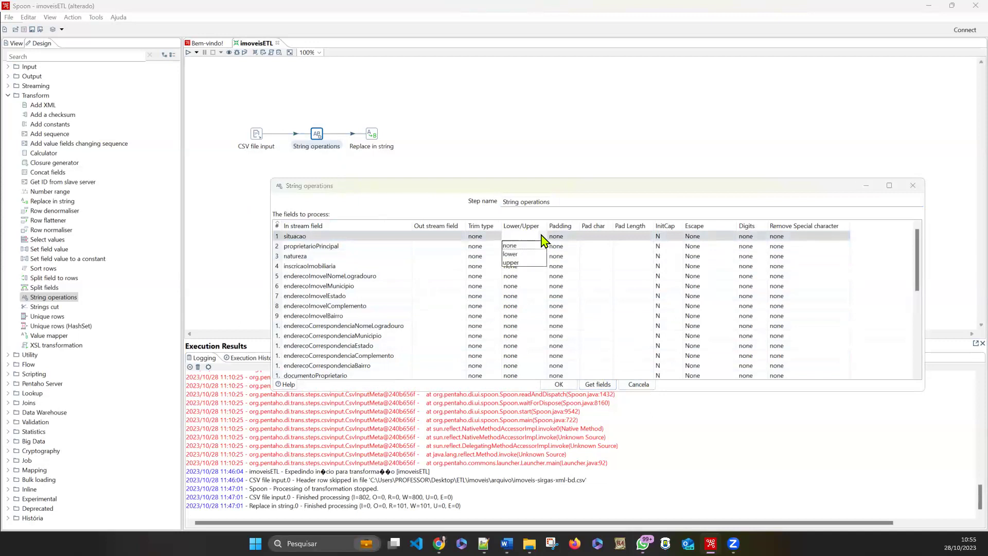
left_click(512, 263)
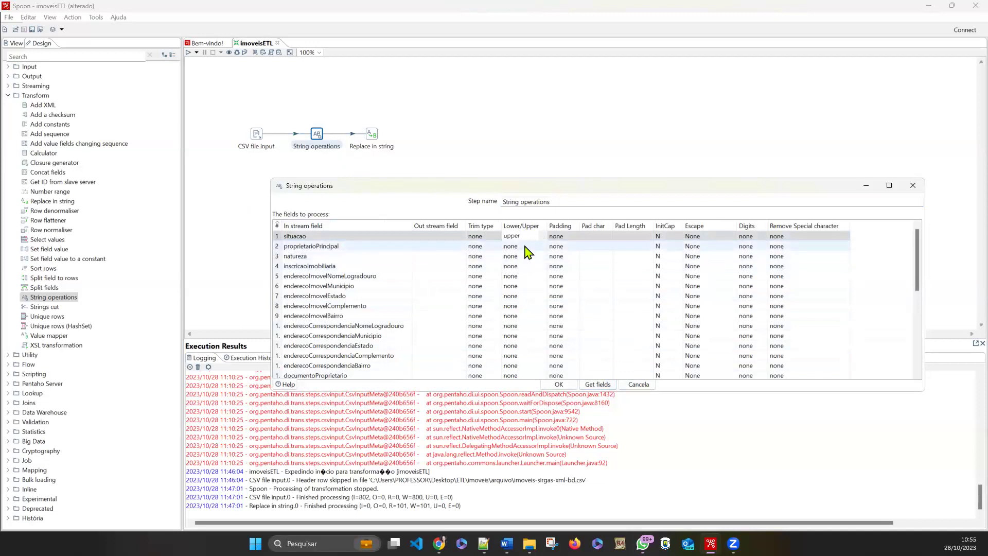
left_click(526, 234)
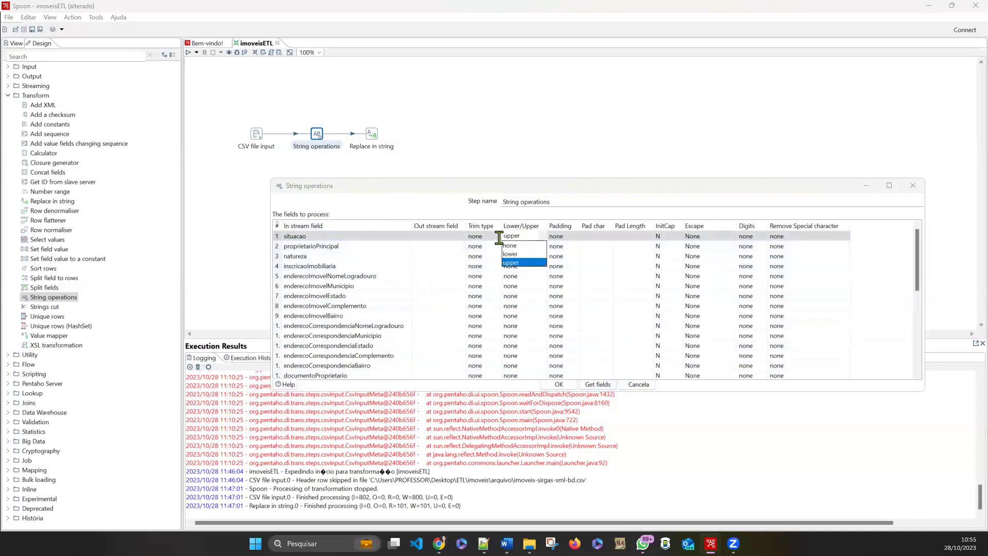
left_click(520, 263)
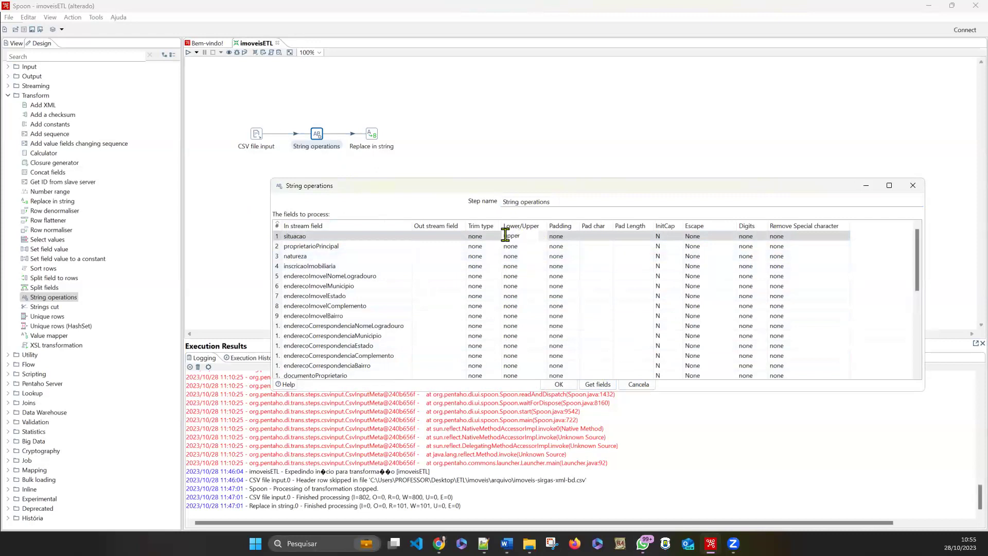
left_click(505, 235)
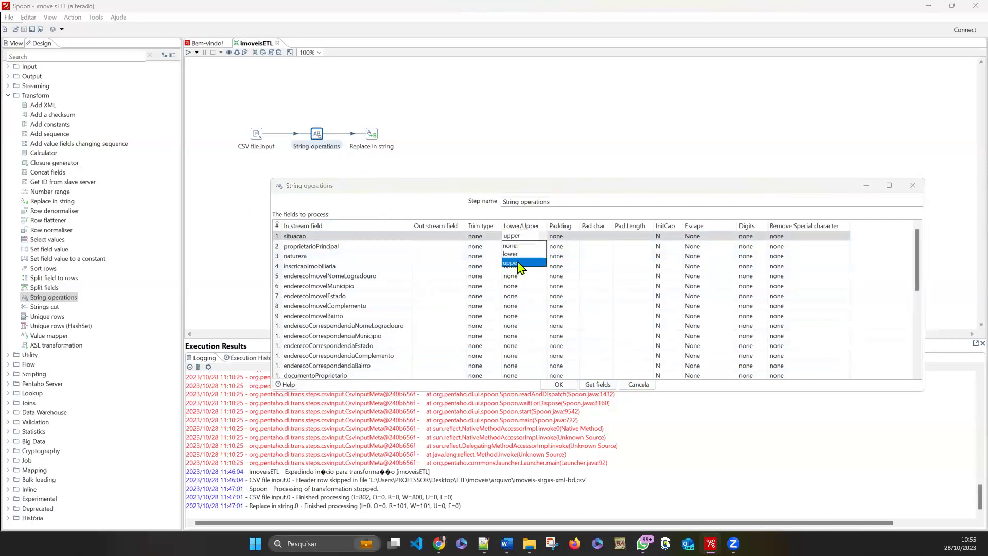
left_click(517, 263)
Set Lower/Upper to upper for proprietarioPrincipal, natureza, inscricaoImobiliaria, enderecoImovelNomeLogradouro and enderecoImovelMunicipio.
left_click(530, 247)
left_click(527, 247)
left_click(528, 272)
left_click(539, 258)
left_click(543, 257)
left_click(530, 282)
left_click(541, 266)
left_click(538, 265)
left_click(528, 292)
left_click(544, 277)
left_click(547, 278)
left_click(524, 302)
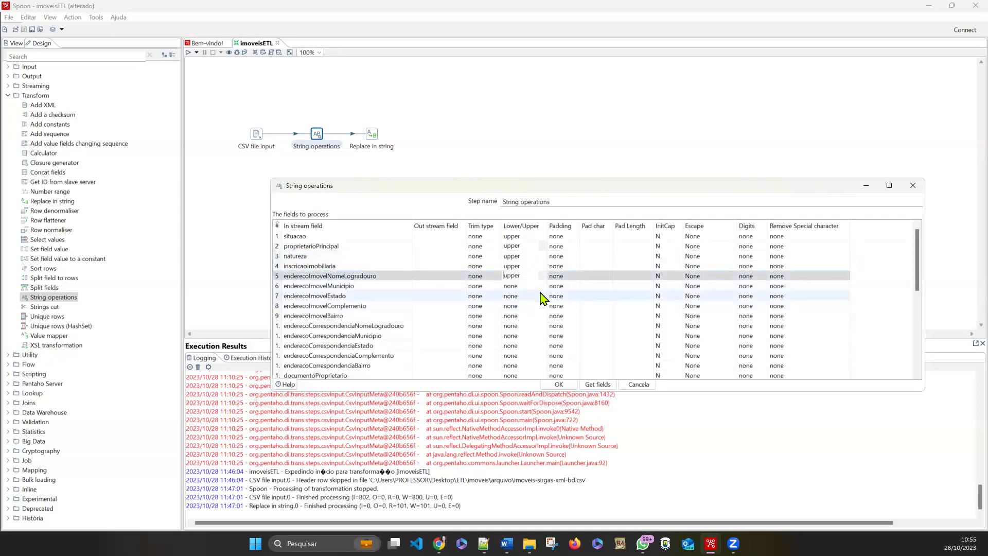
left_click(541, 286)
left_click(541, 285)
left_click(525, 312)
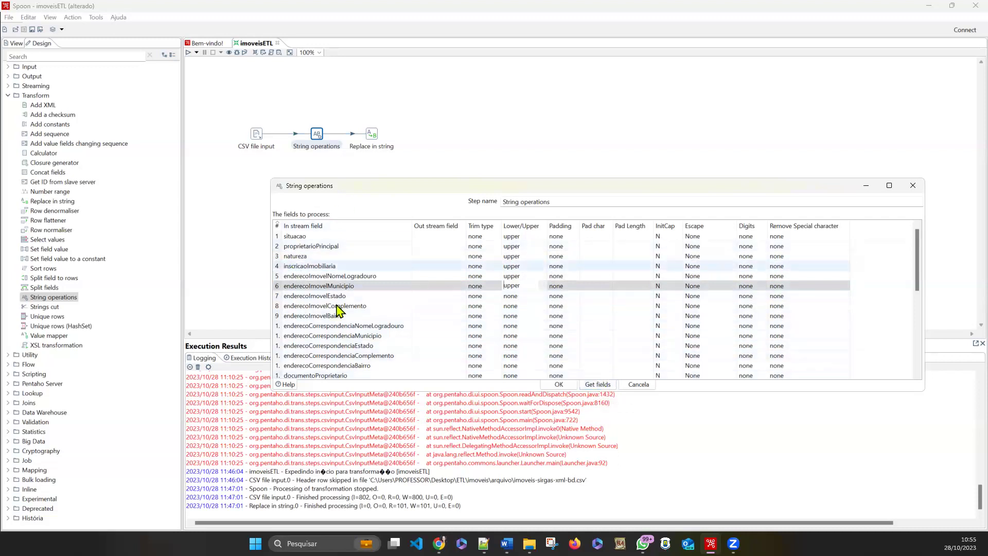
Widen the row number column to show full numbers and reselect upper as the Lower/Upper value for situacao.
scroll(350, 314, "down", 6)
left_click_drag(282, 221, 297, 223)
scroll(514, 314, "up", 5)
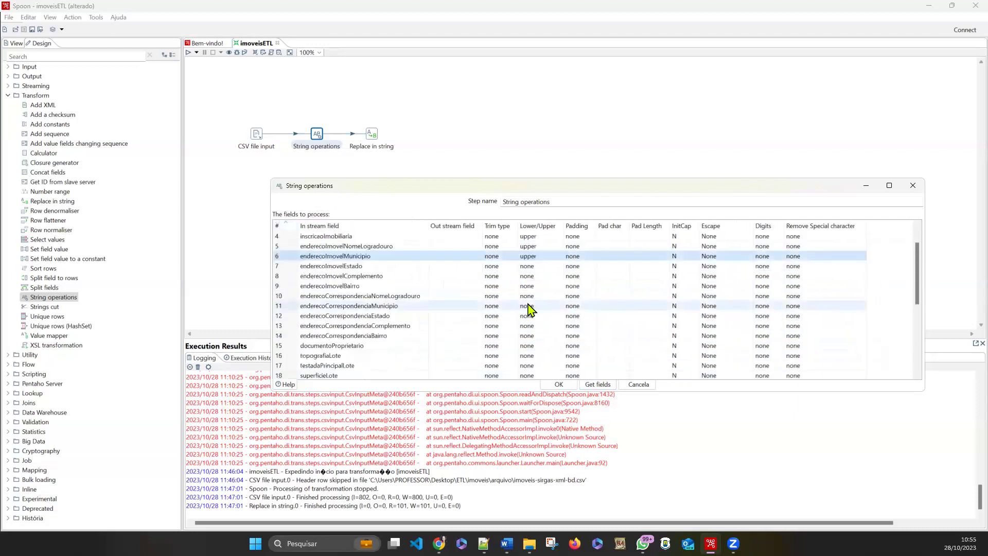
scroll(530, 309, "up", 1)
left_click(551, 235)
left_click(551, 235)
left_click(534, 266)
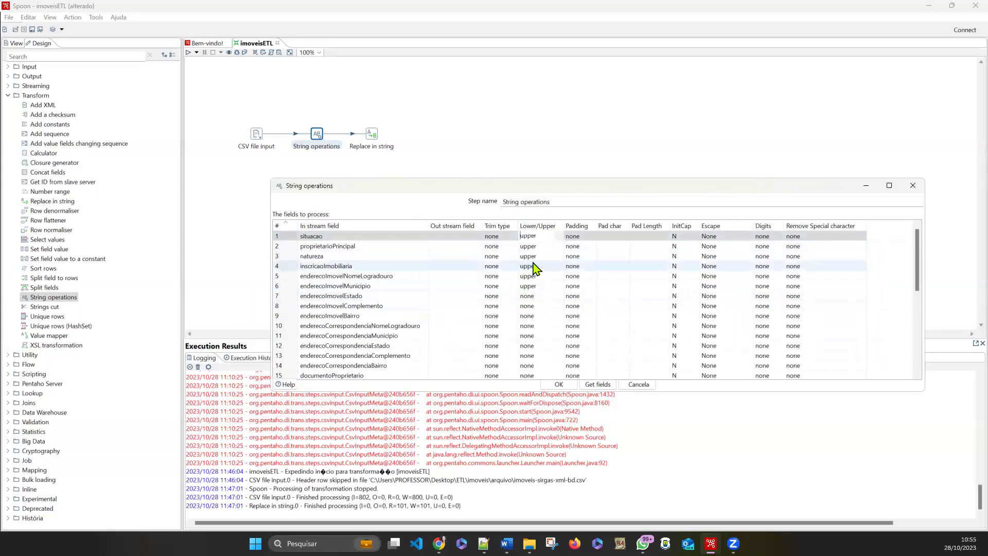
Set Lower/Upper to upper for enderecoImovelEstado, enderecoImovelComplemento and enderecoImovelBairro.
left_click(558, 296)
left_click(557, 299)
left_click(539, 324)
left_click(561, 310)
left_click(559, 306)
left_click(558, 312)
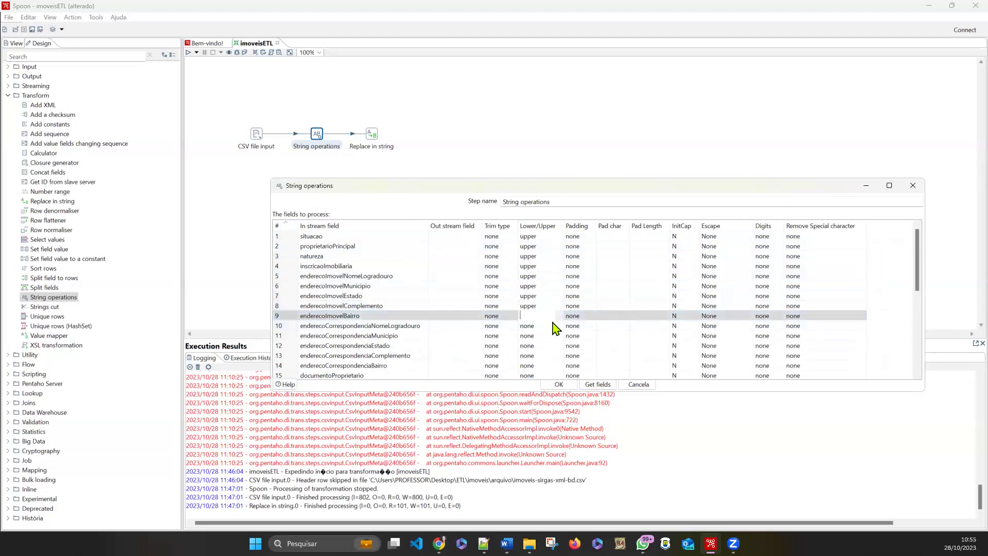
Set Lower/Upper to upper for the five enderecoCorrespondencia fields: NomeLogradouro, Municipio, Estado, Complemento and Bairro.
left_click(557, 324)
left_click(560, 328)
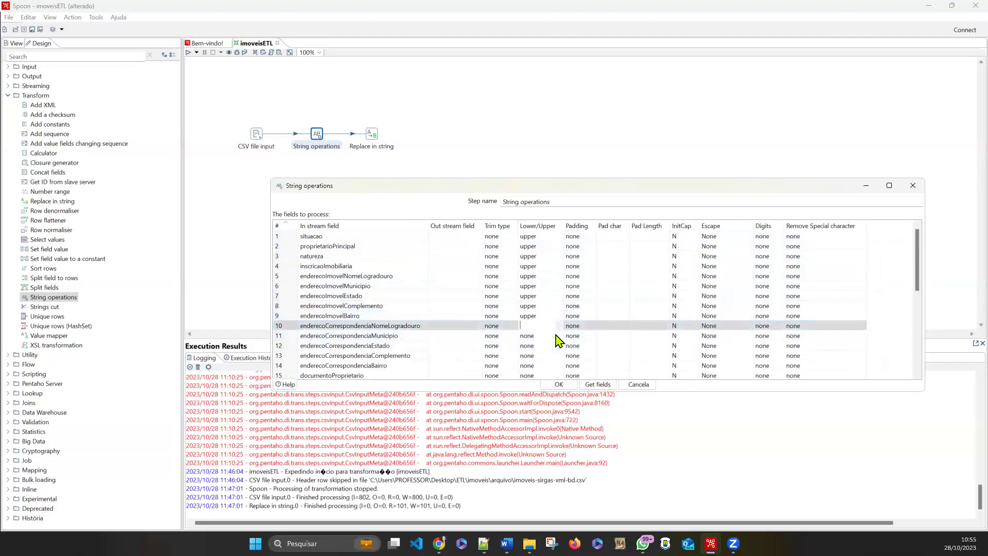
left_click(561, 343)
left_click(560, 337)
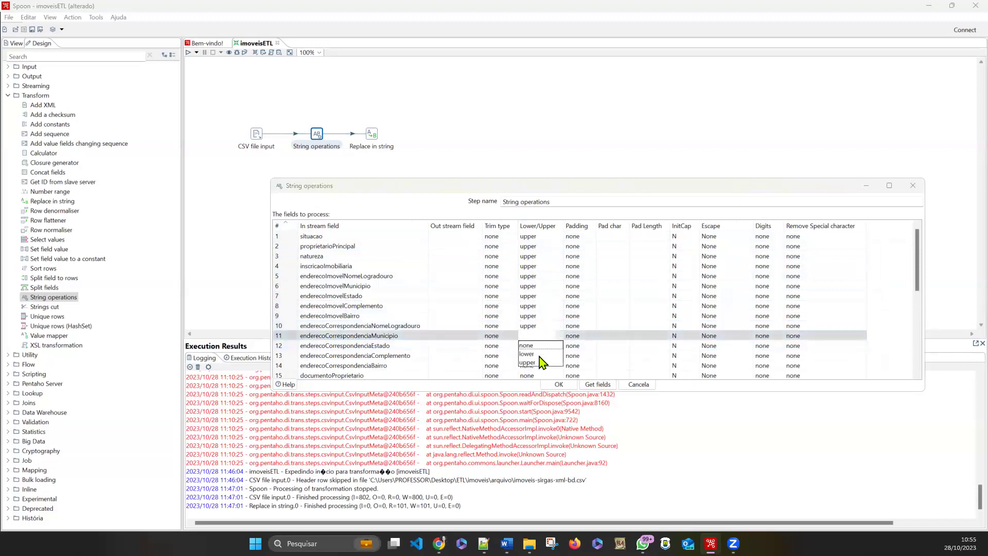
left_click(542, 364)
left_click(560, 346)
left_click(532, 372)
left_click(559, 356)
left_click(537, 381)
scroll(557, 320, "down", 2)
left_click(560, 306)
left_click(557, 330)
Set Lower/Upper to upper for documentoProprietario, topografiaLote, testadaPrincipalLote, superficieLote and muradoLote.
left_click(558, 315)
left_click(538, 340)
left_click(559, 325)
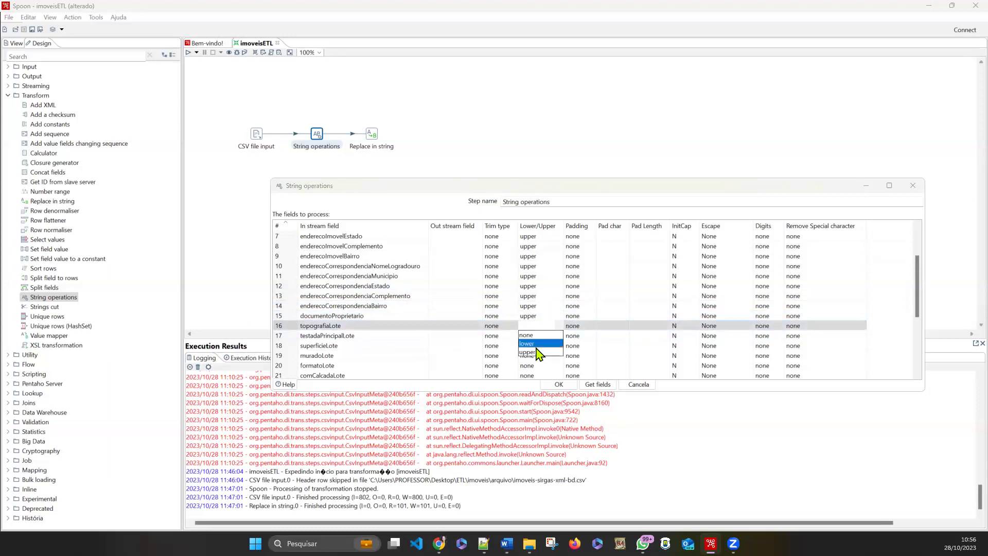
left_click(544, 353)
left_click(557, 335)
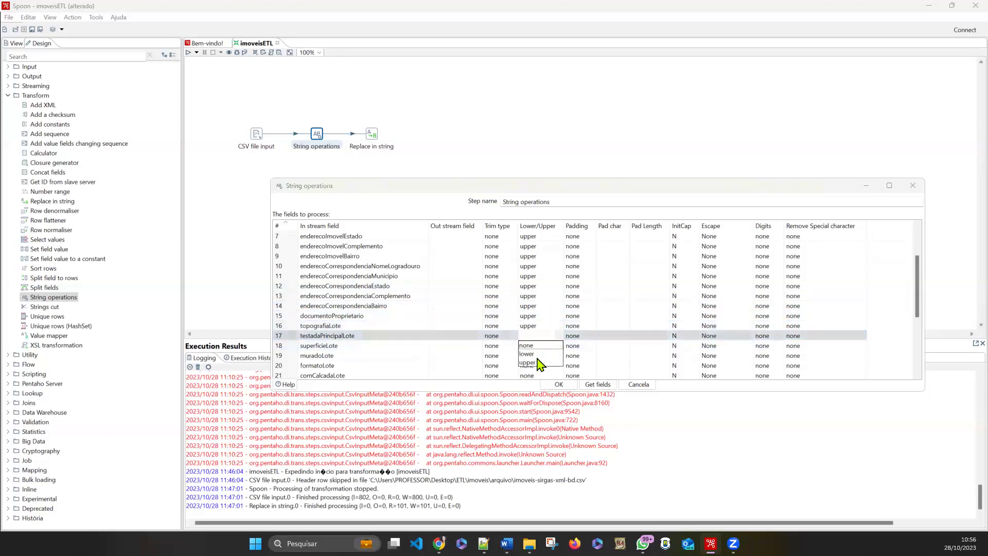
left_click(545, 362)
left_click(560, 346)
left_click(540, 373)
left_click(560, 355)
left_click(540, 383)
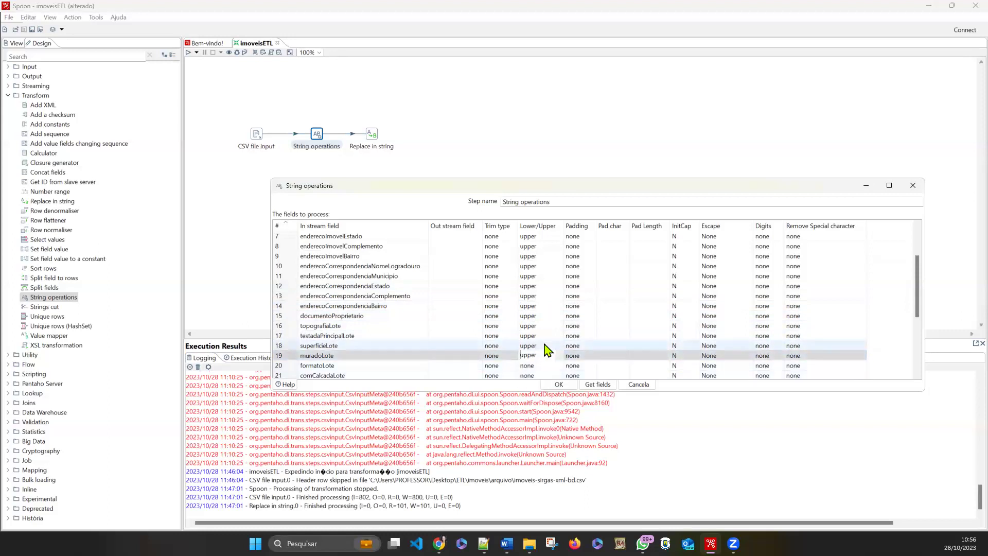
Set Lower/Upper to upper for the formatoLote and comCalcadaLote fields.
scroll(556, 329, "down", 2)
left_click(559, 306)
left_click(559, 307)
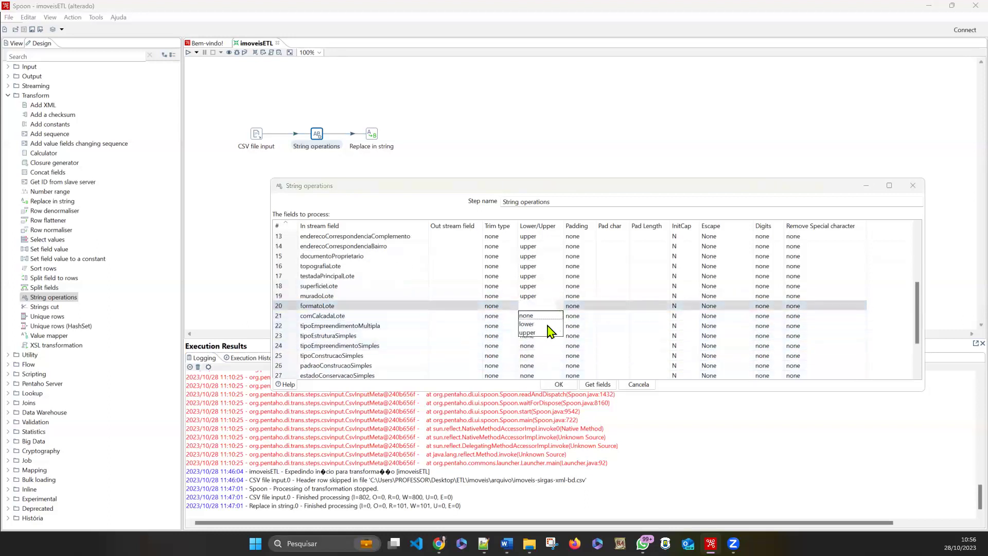
left_click(536, 332)
scroll(540, 329, "down", 1)
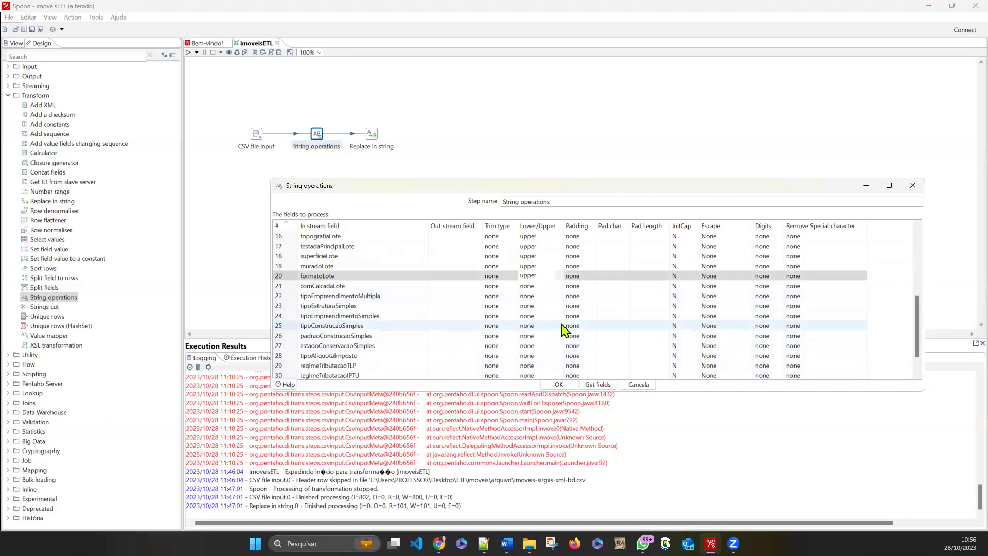
left_click(559, 287)
left_click(559, 287)
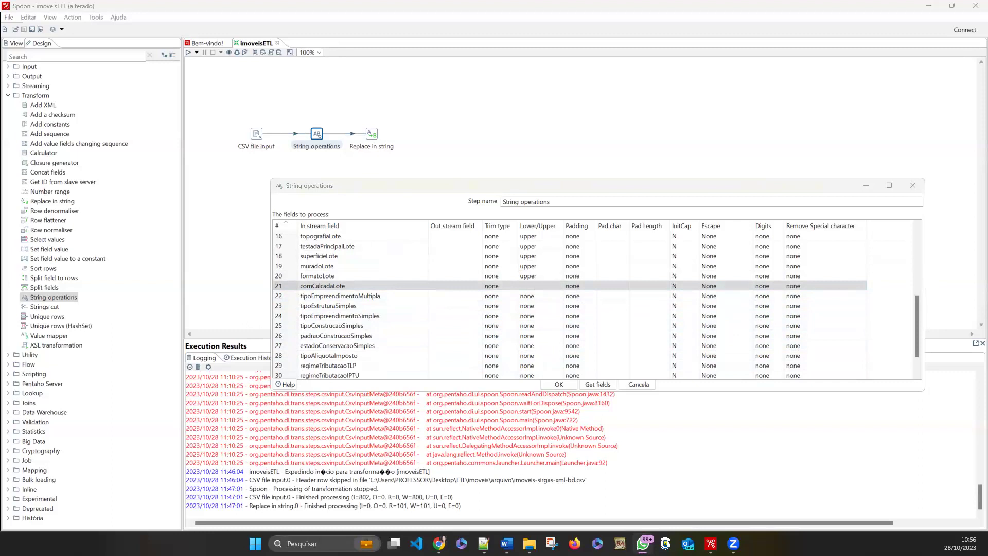
left_click(556, 287)
left_click(545, 311)
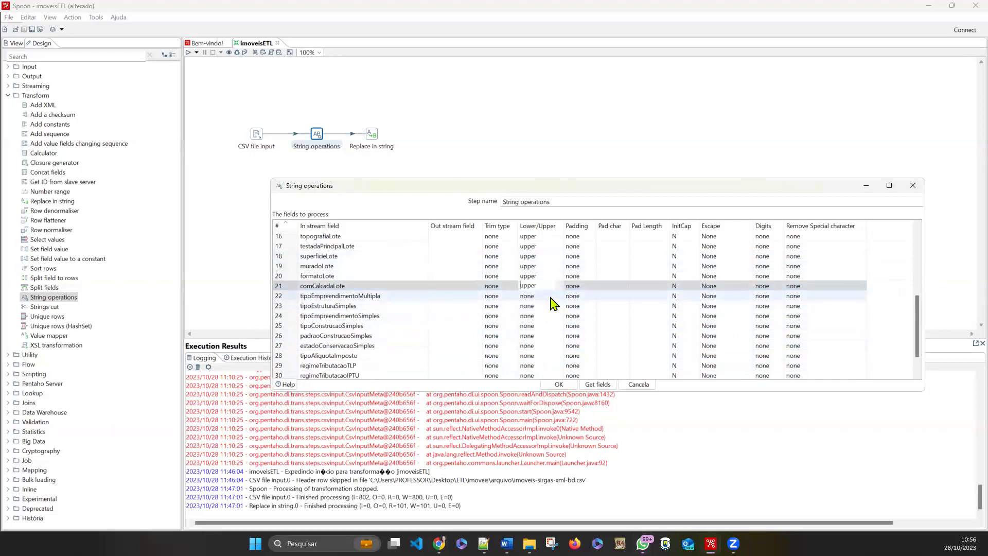
Set Lower/Upper to upper for tipoEmpreendimentoMultipla, tipoEstruturaSimples, tipoEmpreendimentoSimples and tipoConstrucaoSimples.
left_click(555, 297)
left_click(541, 323)
left_click(563, 307)
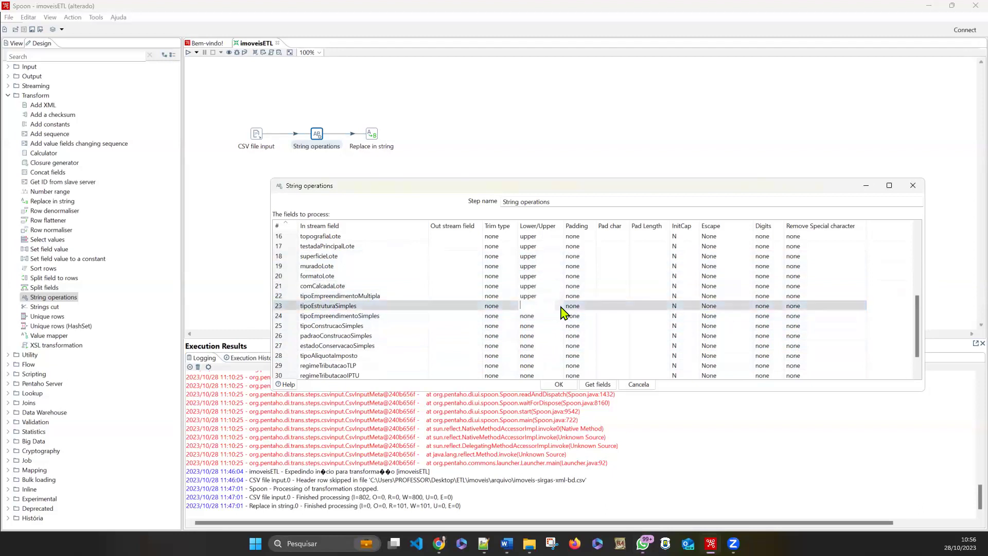
left_click(541, 333)
left_click(560, 317)
left_click(547, 346)
left_click(562, 330)
left_click(560, 326)
left_click(549, 353)
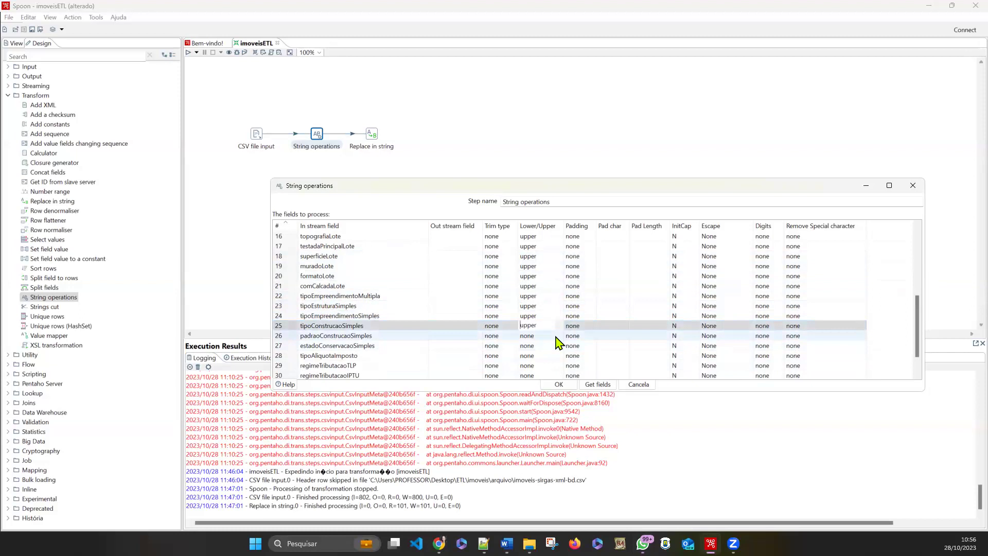
Set Lower/Upper to upper for the padraoConstrucaoSimples and estadoConservacaoSimples fields.
left_click(557, 337)
left_click(558, 339)
left_click(543, 363)
left_click(564, 346)
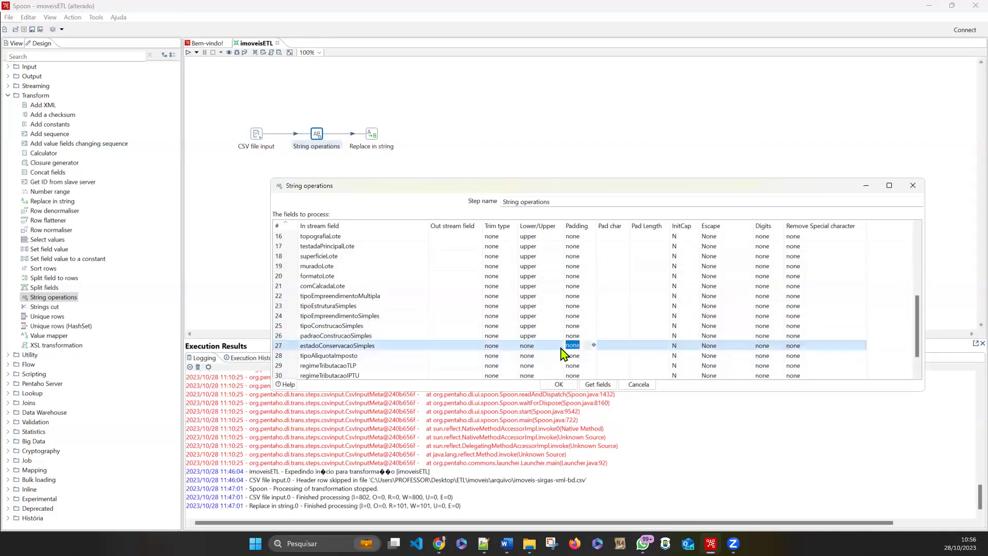
left_click(558, 346)
left_click(558, 347)
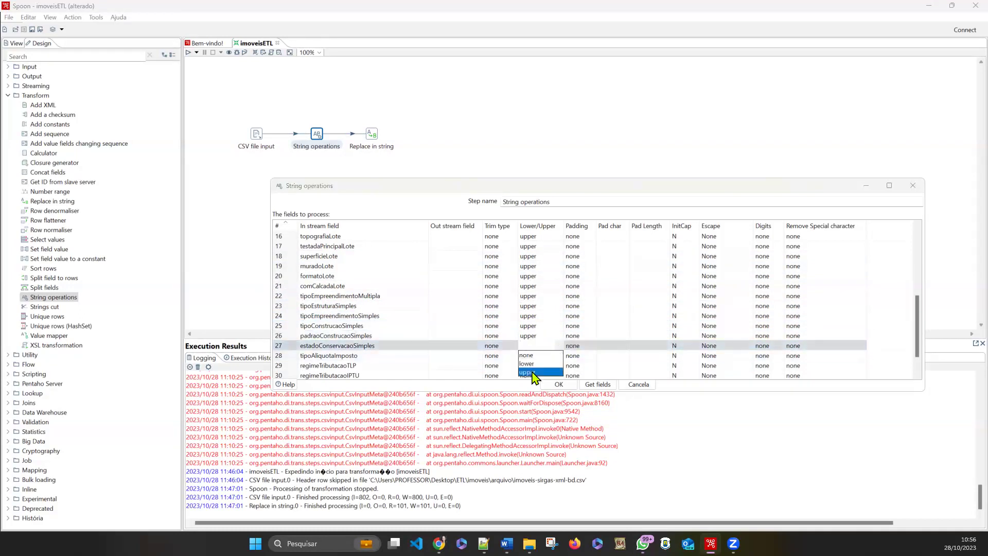
left_click(533, 372)
Set Lower/Upper to upper for tipoAliquotaImposto, regimeTributacaoTLP and regimeTributacaoIPTU.
scroll(543, 359, "down", 1)
left_click(558, 328)
left_click(559, 329)
left_click(540, 355)
left_click(553, 335)
left_click(558, 338)
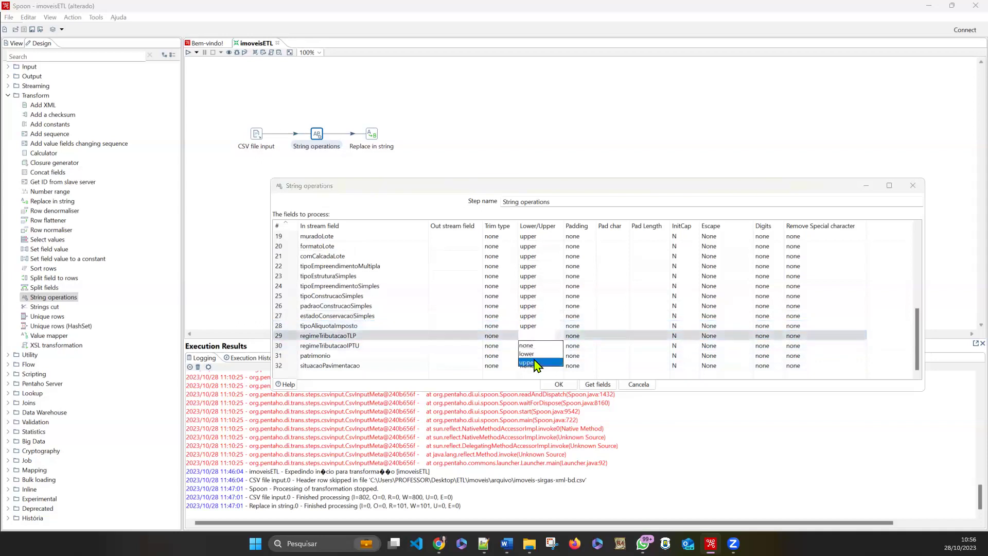
left_click(537, 363)
left_click(557, 348)
left_click(557, 347)
left_click(558, 350)
left_click(535, 373)
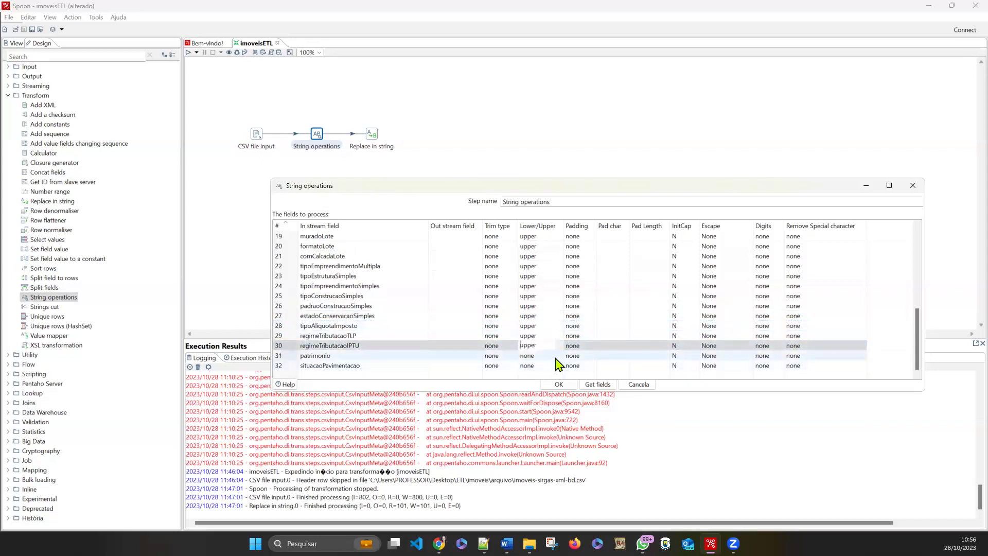
Set Lower/Upper to upper for patrimonio and situacaoPavimentacao and accept the String operations settings.
left_click(560, 356)
left_click(559, 357)
left_click(535, 382)
left_click(558, 365)
left_click(558, 366)
left_click(529, 393)
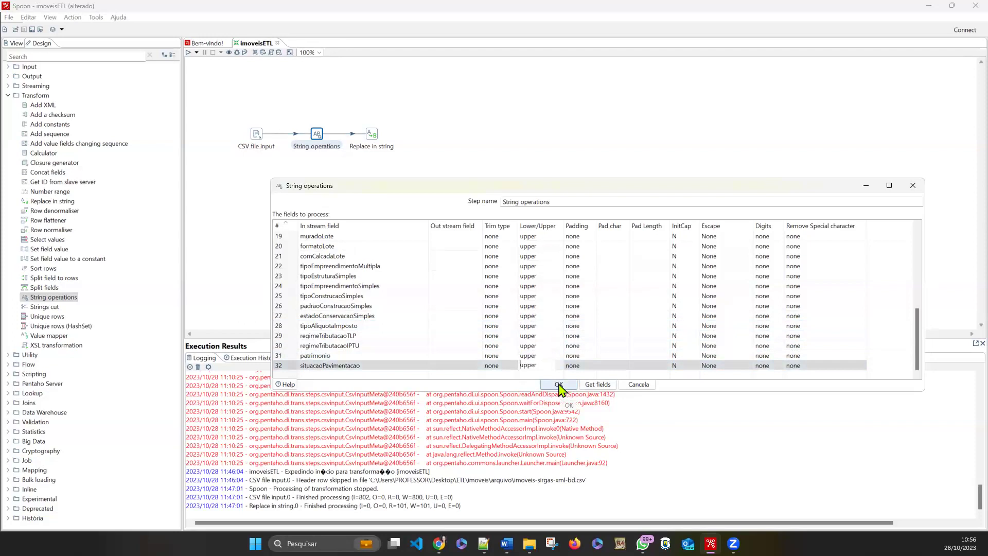
left_click(558, 385)
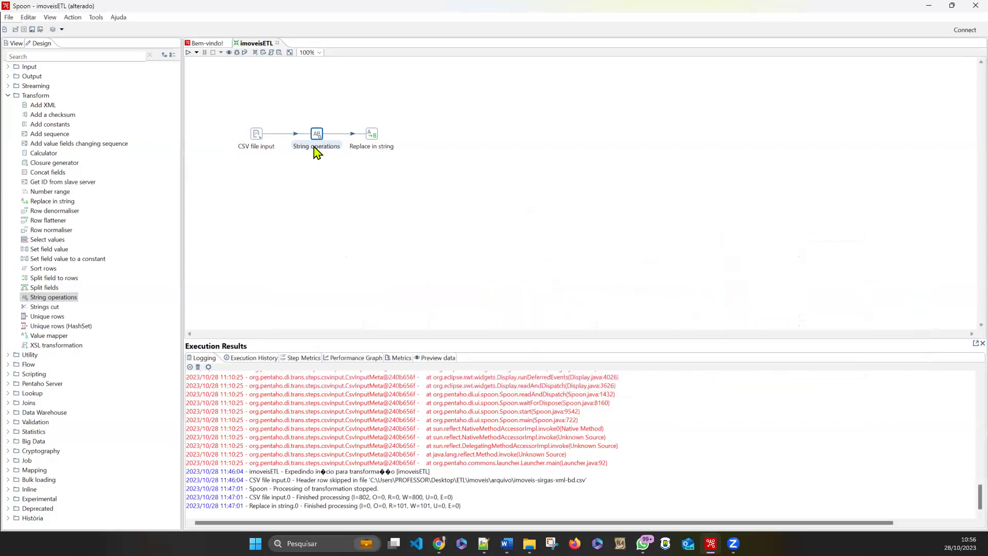
Preview 100 rows from the Replace in string step and examine the text columns across the output.
left_click(371, 133)
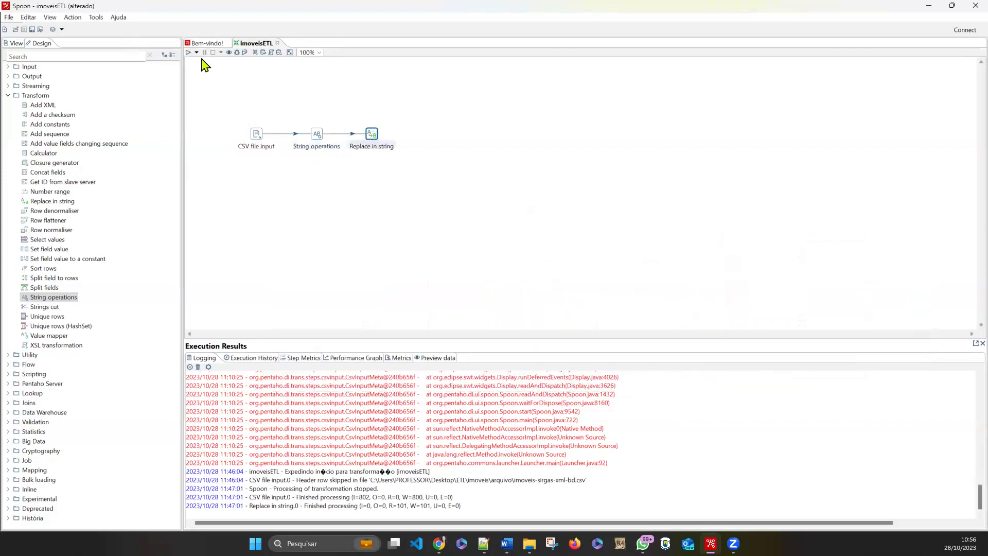
double_click(371, 135)
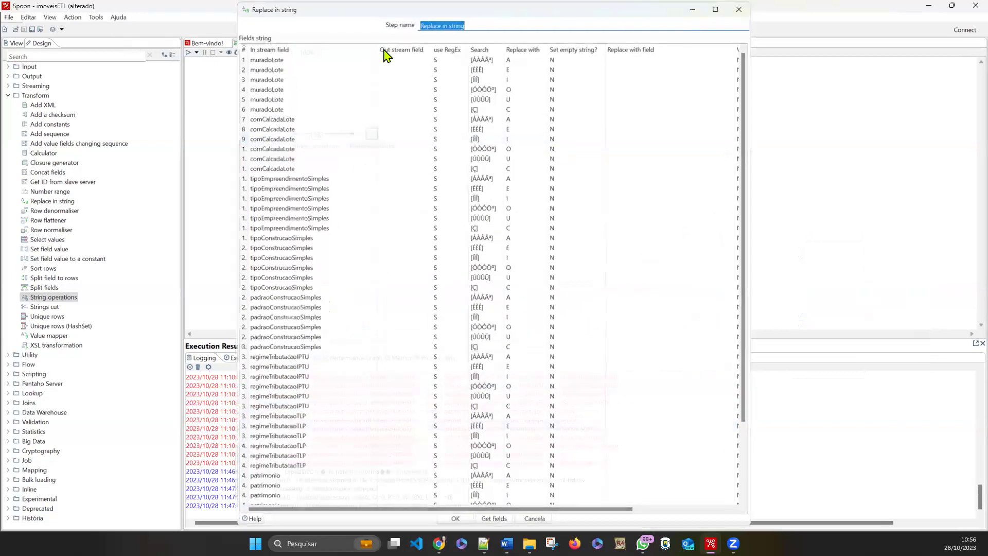
key("Escape")
left_click(228, 53)
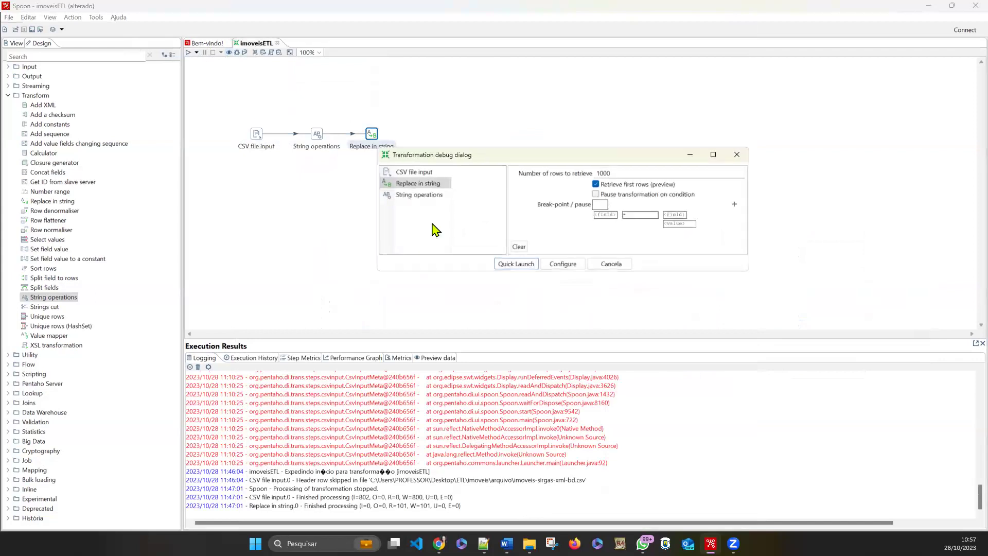
left_click(633, 170)
key("BackSpace")
left_click(517, 267)
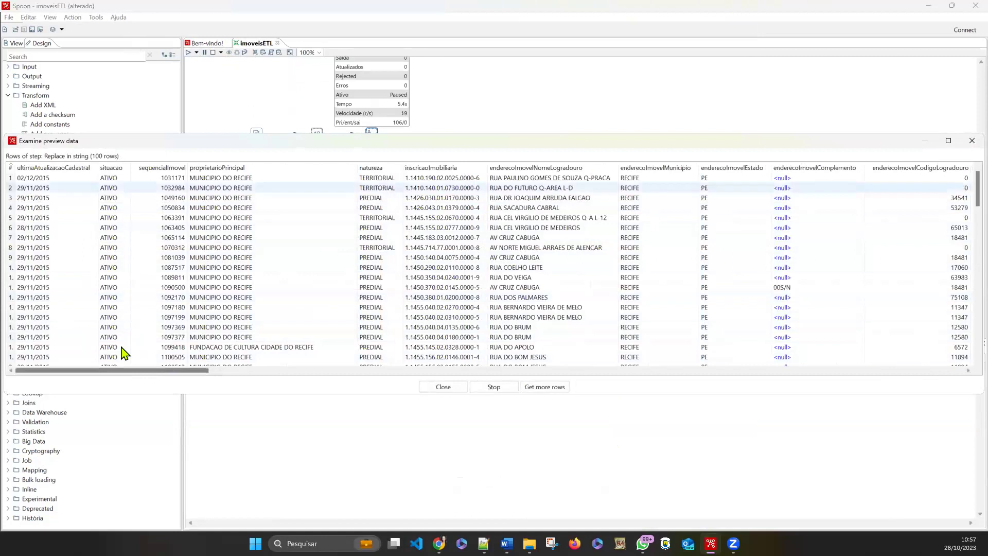
left_click_drag(129, 371, 377, 380)
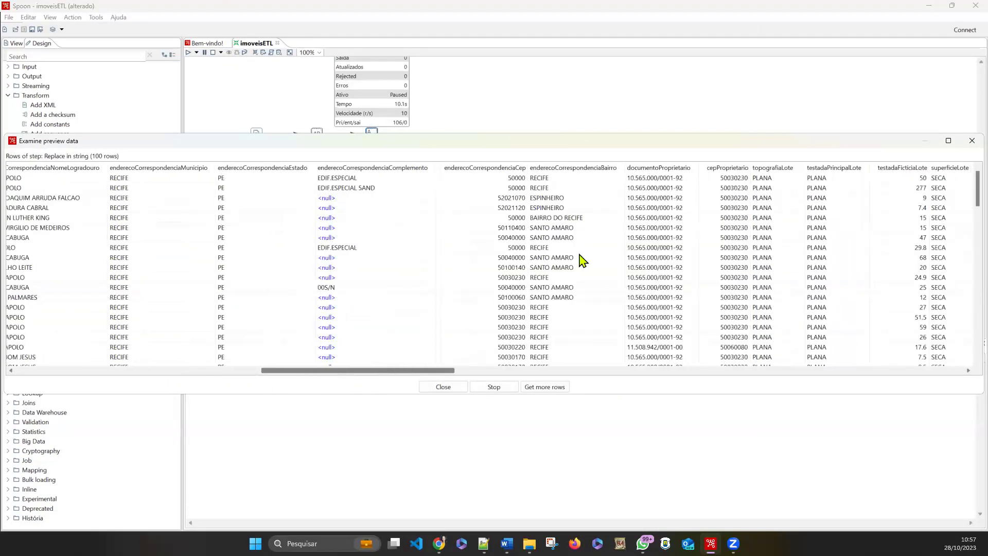
left_click(970, 139)
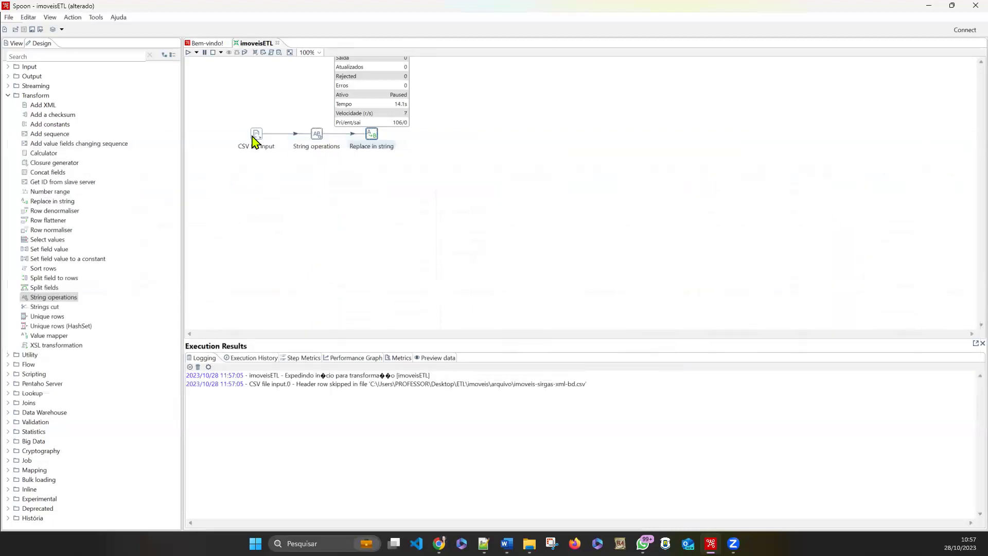
Stop the paused transformation and review the Lower/Upper settings of the String operations step.
double_click(317, 135)
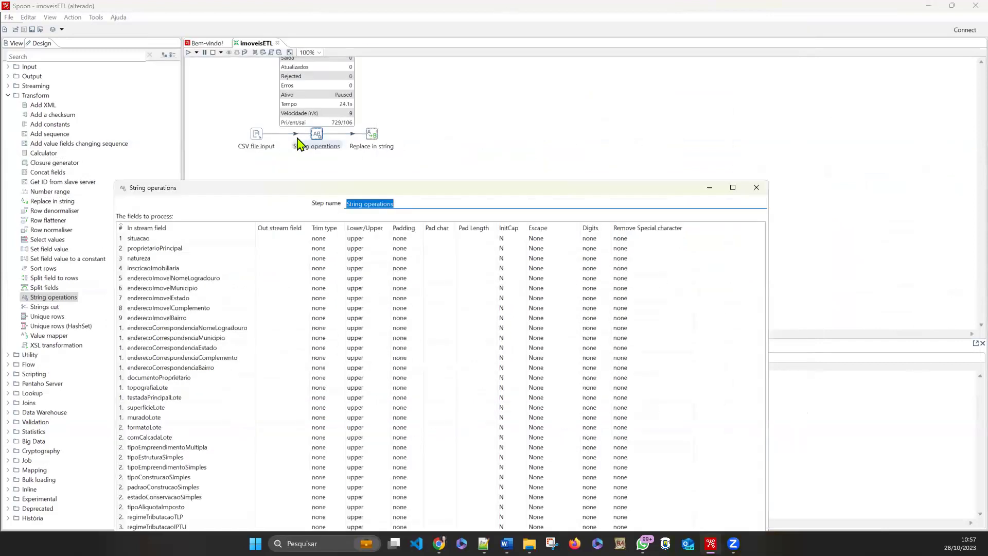
left_click(212, 53)
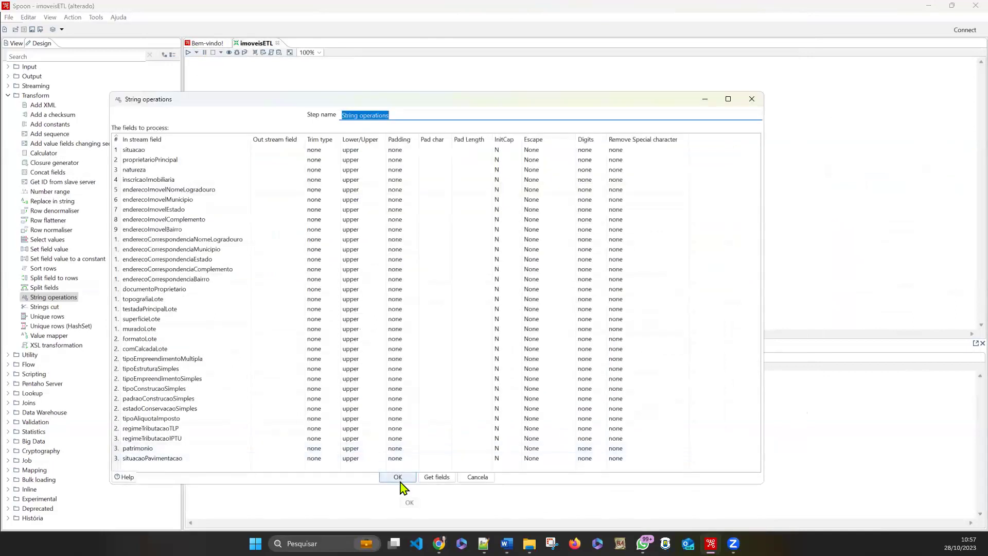
left_click(398, 477)
Relaunch the preview of the Replace in string step with 100 rows to retrieve.
left_click(372, 133)
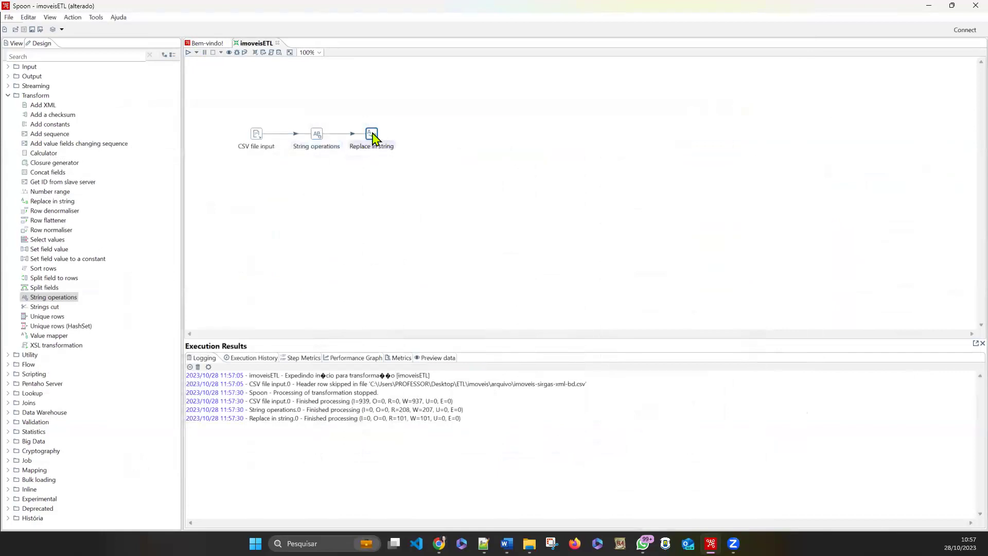
left_click(229, 53)
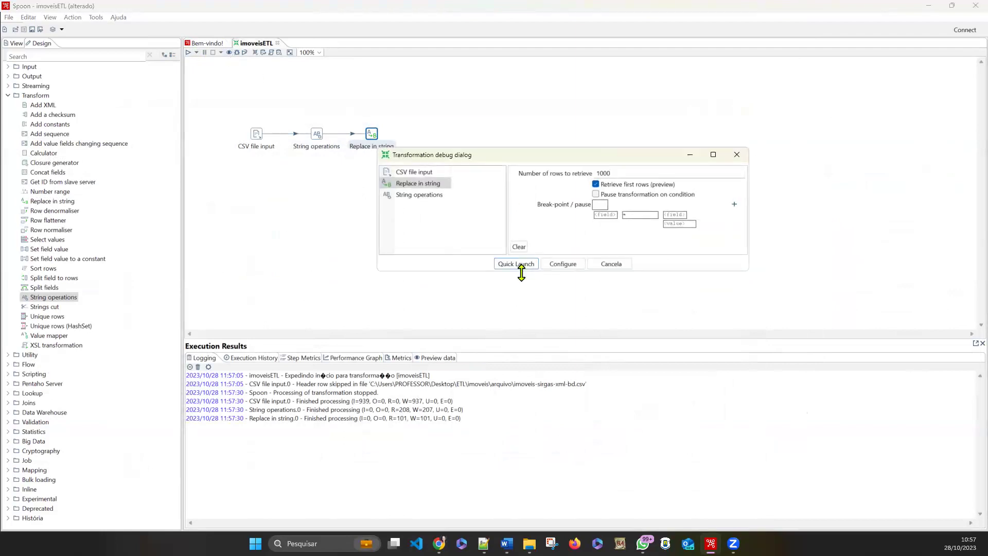
left_click(639, 176)
key("BackSpace")
left_click(515, 263)
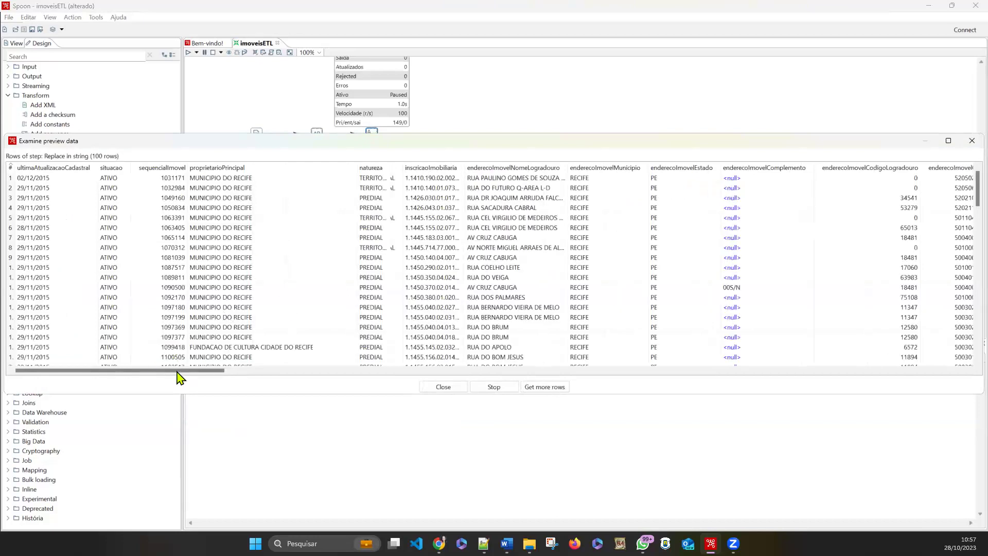
Examine the murado and calçada lot columns in the preview and sort the rows by tipoEmpreendimentoMultipla in descending order.
left_click_drag(215, 371, 583, 372)
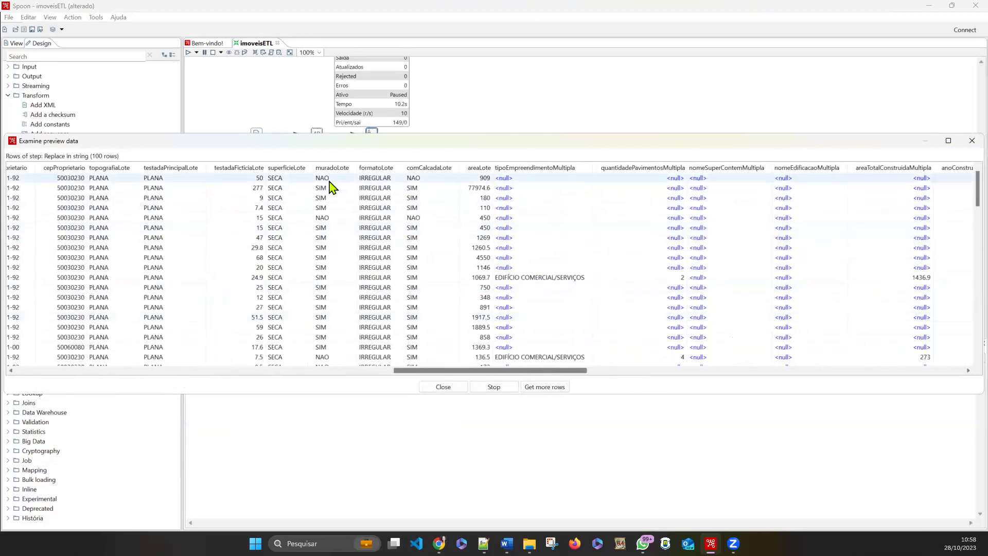
left_click(325, 218)
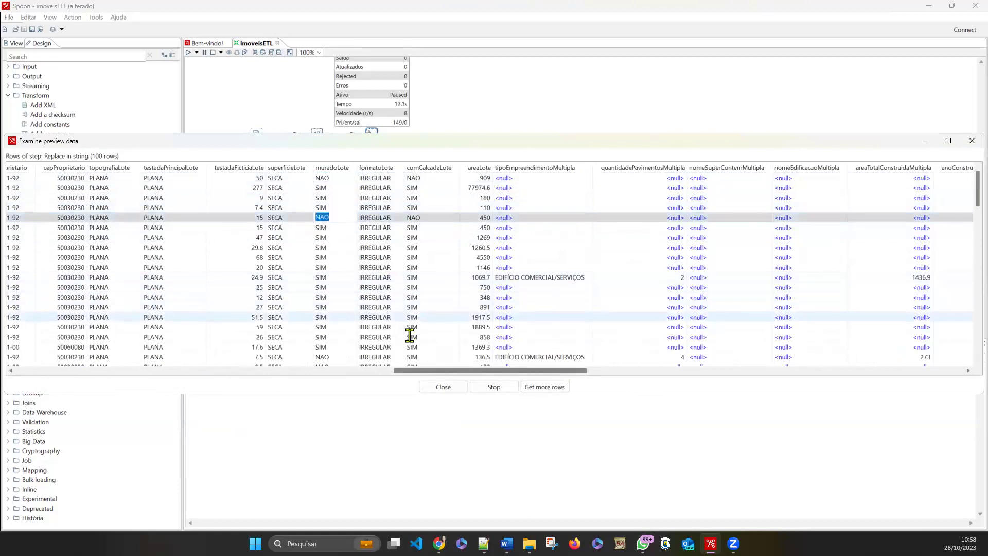
left_click_drag(463, 371, 488, 371)
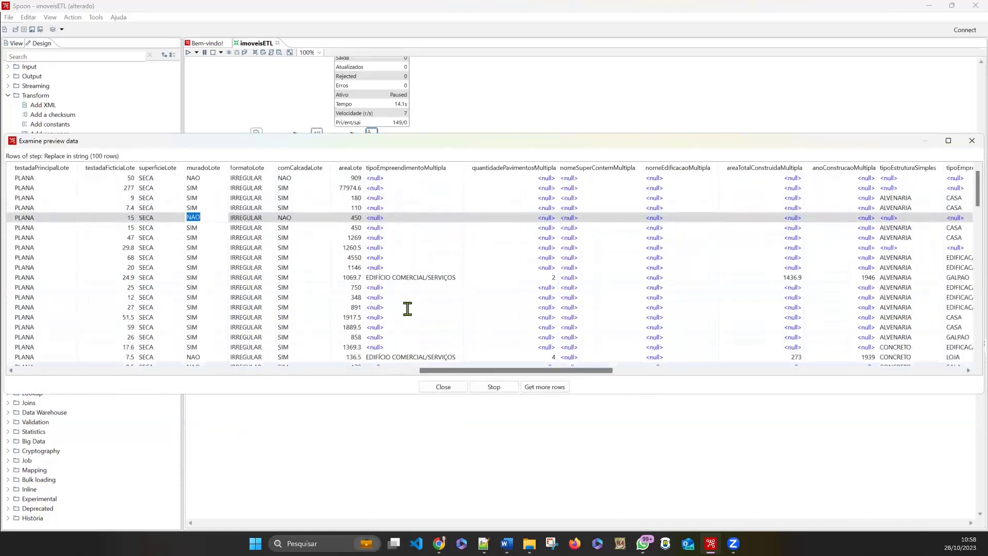
left_click(449, 166)
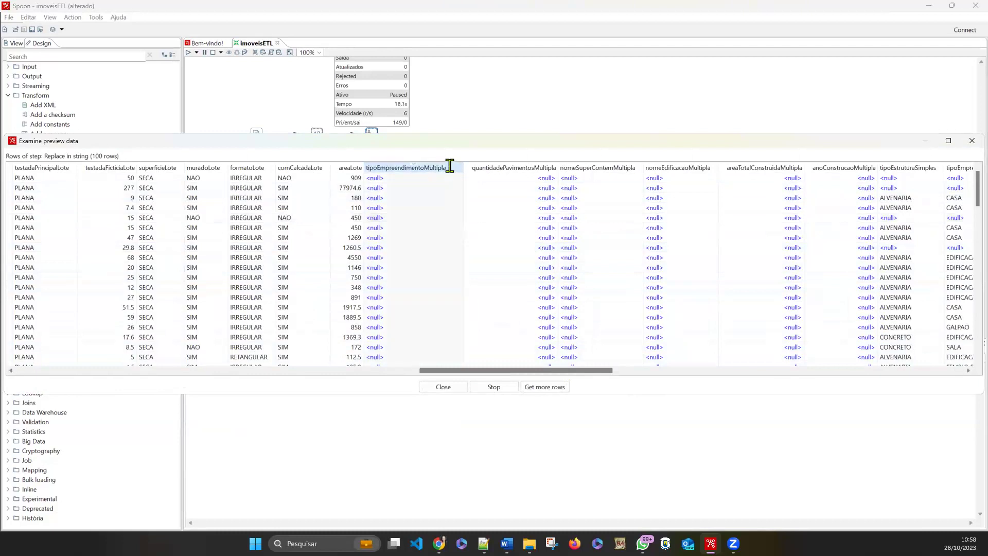
left_click(450, 165)
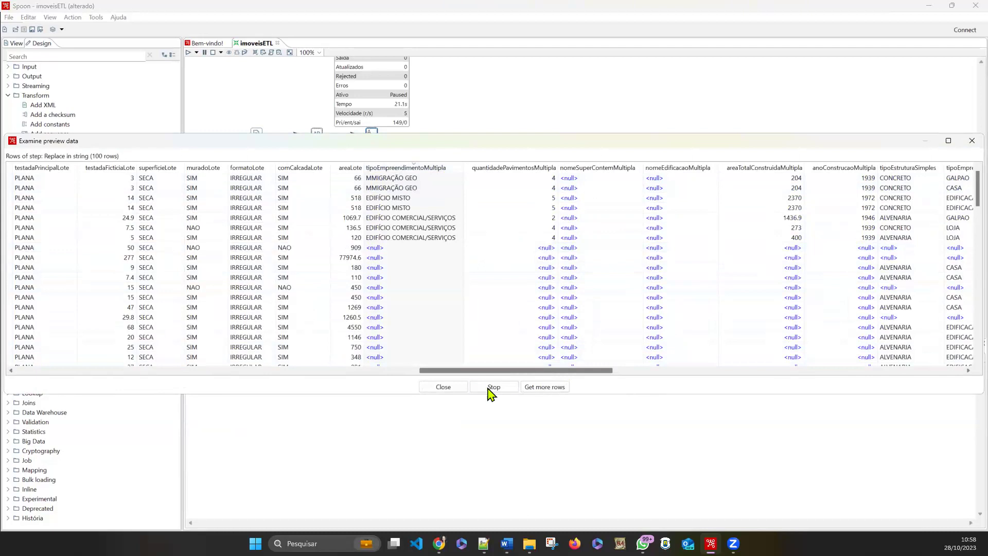
Switch to Notepad++ and add the line tipoempreendimentomultipla below situacaoPavimento in the list of fields.
left_click(483, 543)
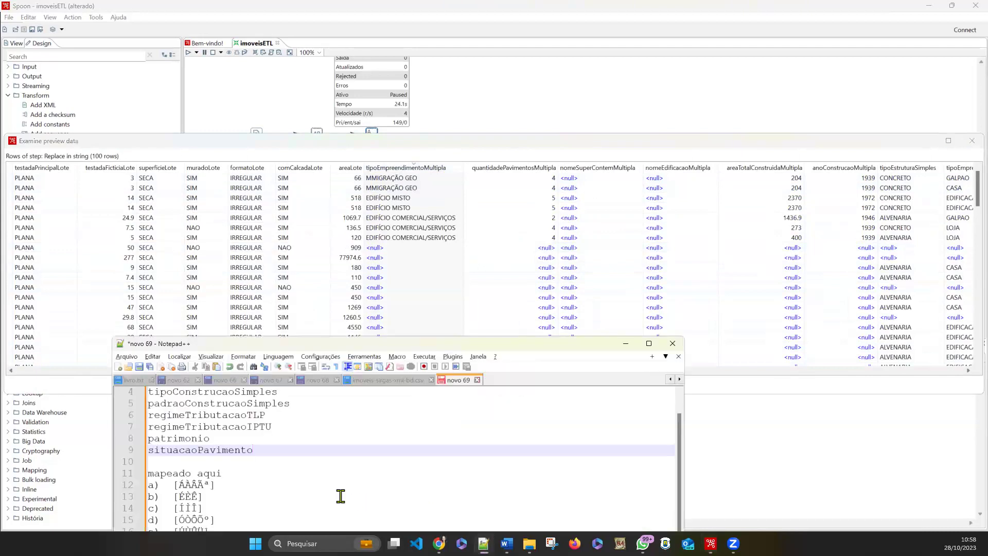
scroll(313, 467, "up", 1)
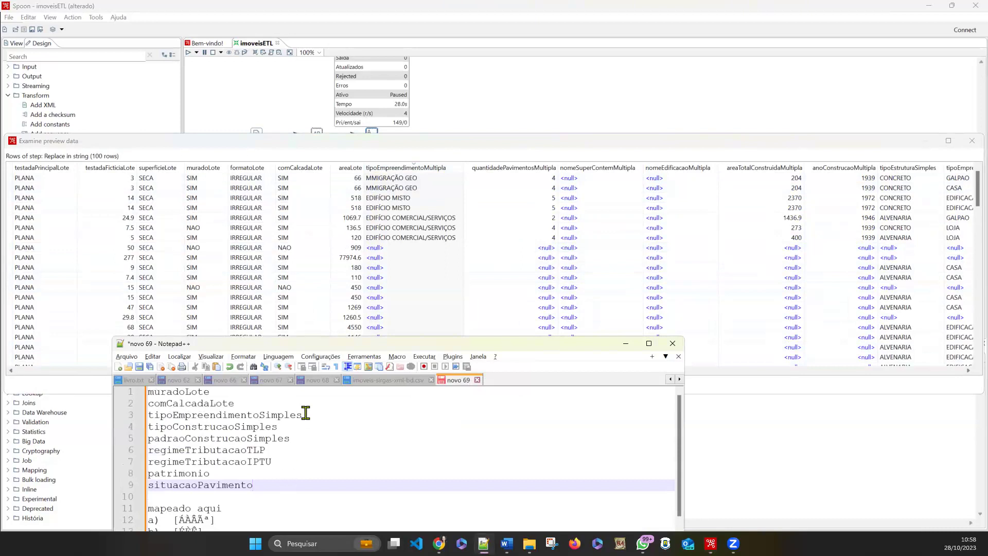
left_click(294, 461)
left_click(288, 485)
key("Return")
type("tipoempreend")
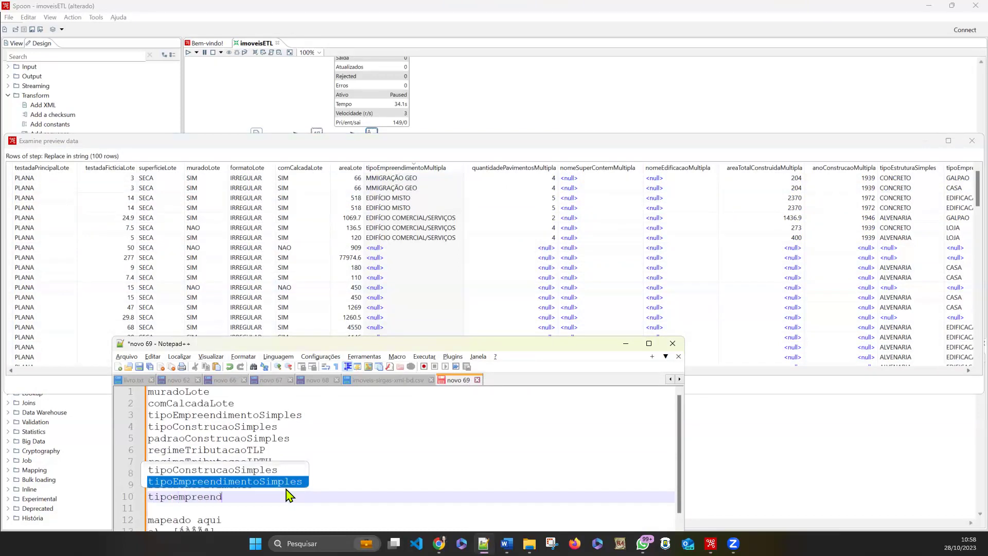
type("to")
key("Escape")
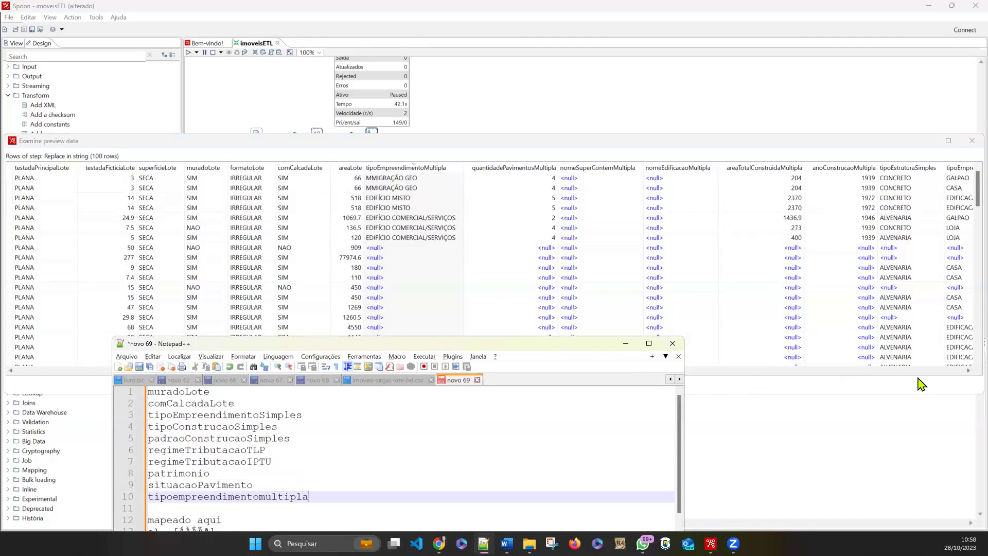
Return to Spoon, check the remaining columns of the preview data and stop the preview.
left_click(965, 370)
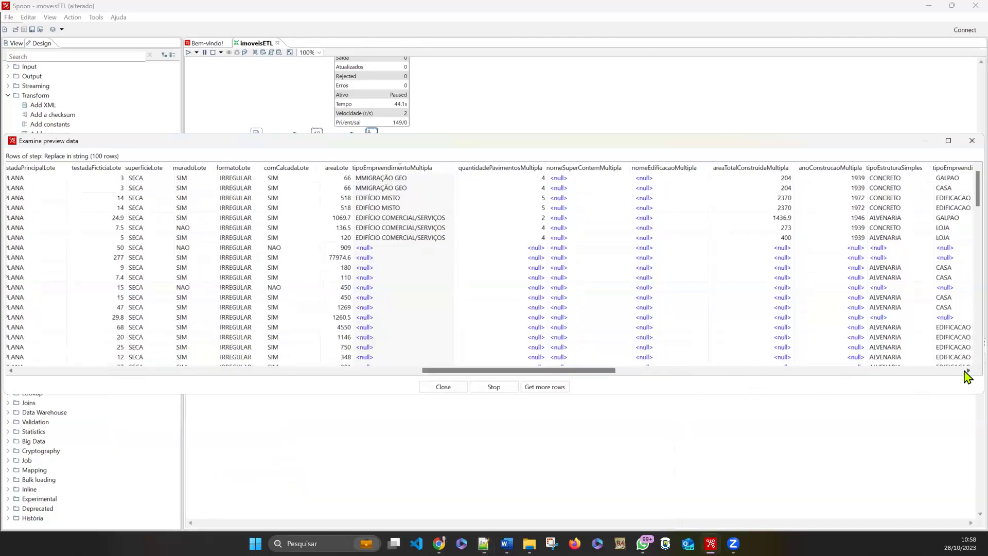
left_click_drag(528, 370, 489, 111)
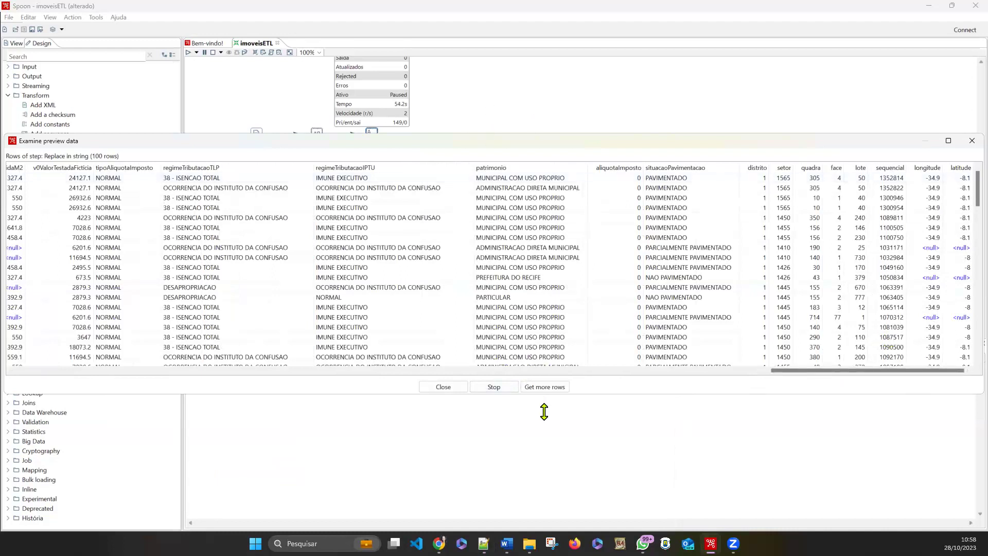
left_click(493, 389)
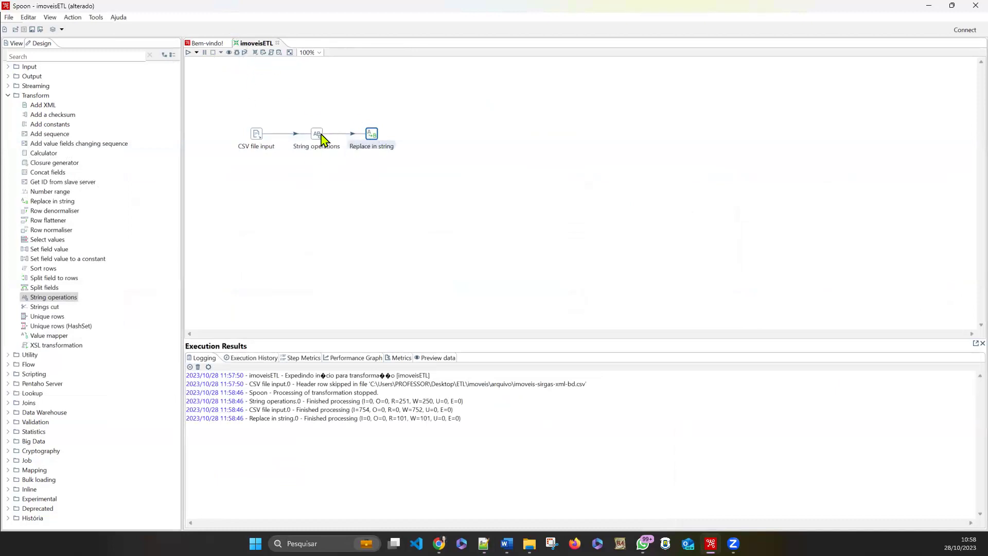
In the Replace in string step, duplicate the six situacaoPavimentacao rows at the end of the list and delete the blank row between them.
double_click(371, 135)
scroll(357, 257, "down", 10)
left_click(245, 447)
left_click(257, 496, "shift")
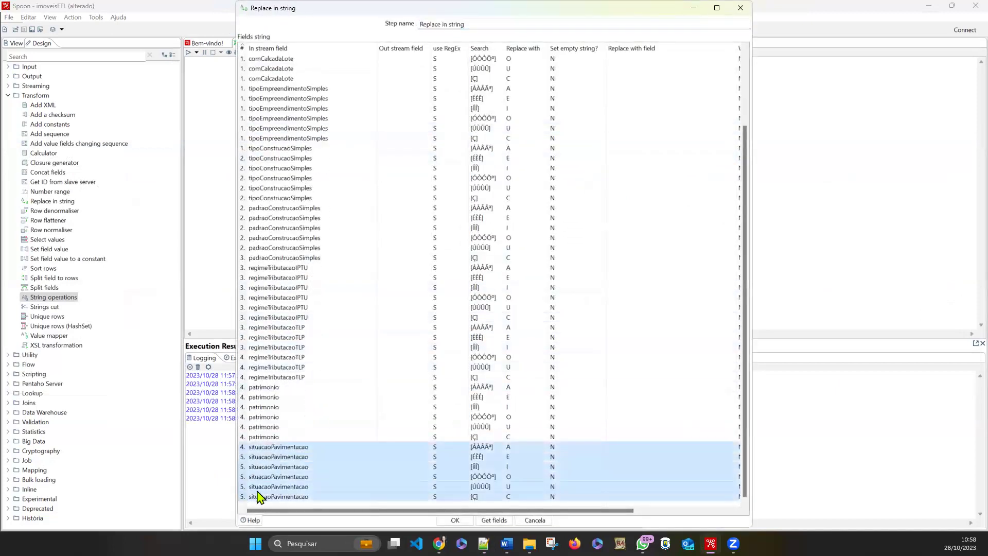
left_click(243, 505)
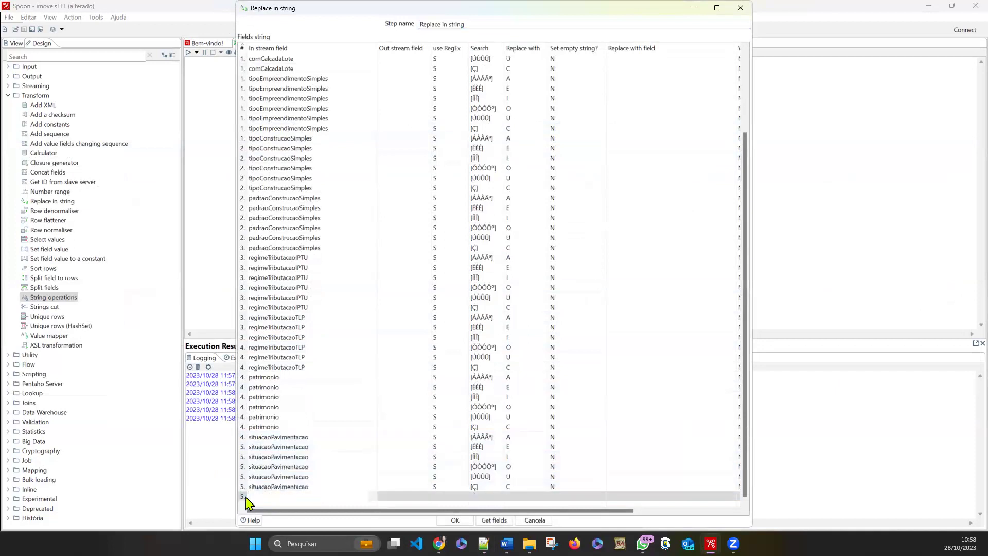
left_click(243, 495)
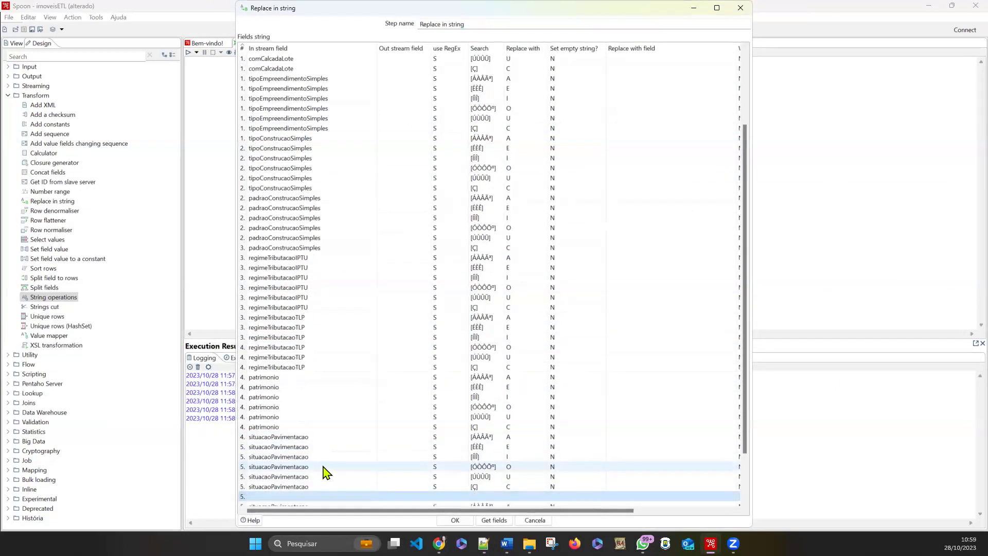
key("ctrl+v")
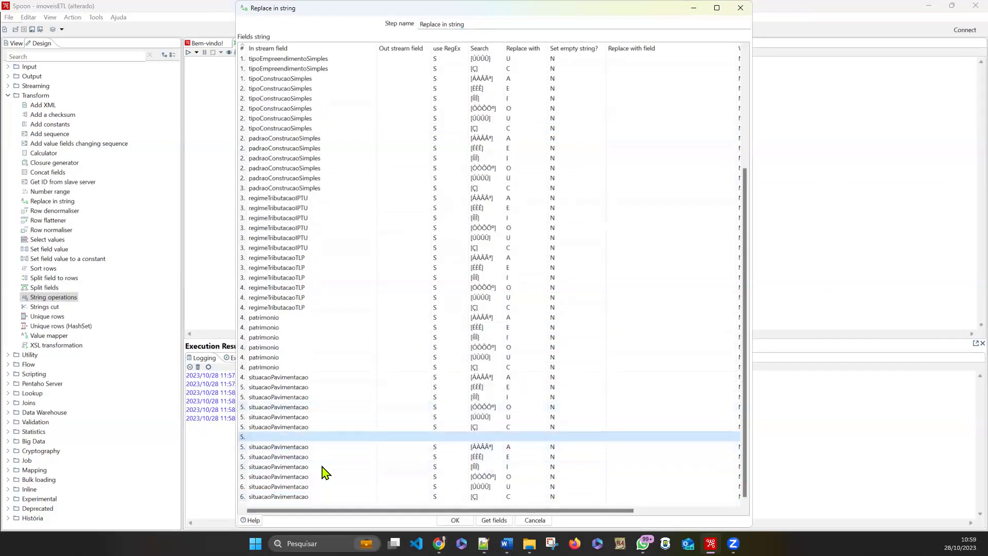
key("Delete")
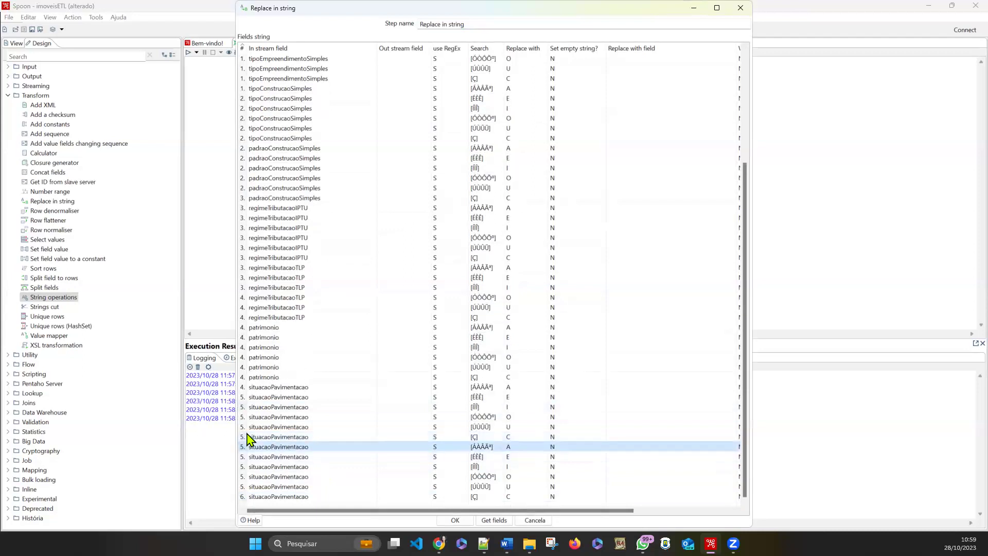
Check the noted field name in Notepad++ and set the first duplicated row's input field to tipoEmpreendimentoMultipla.
left_click_drag(596, 14, 534, 22)
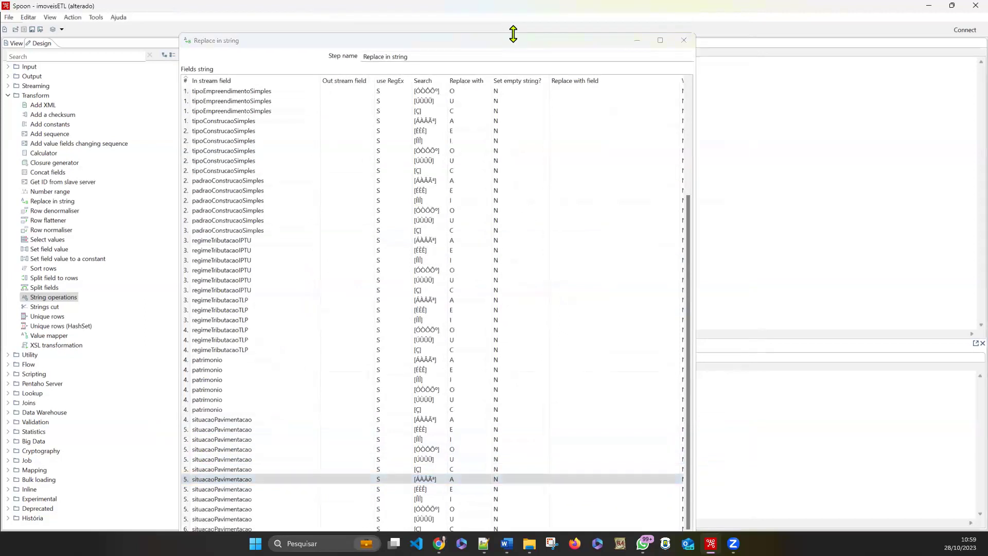
left_click_drag(513, 34, 504, 58)
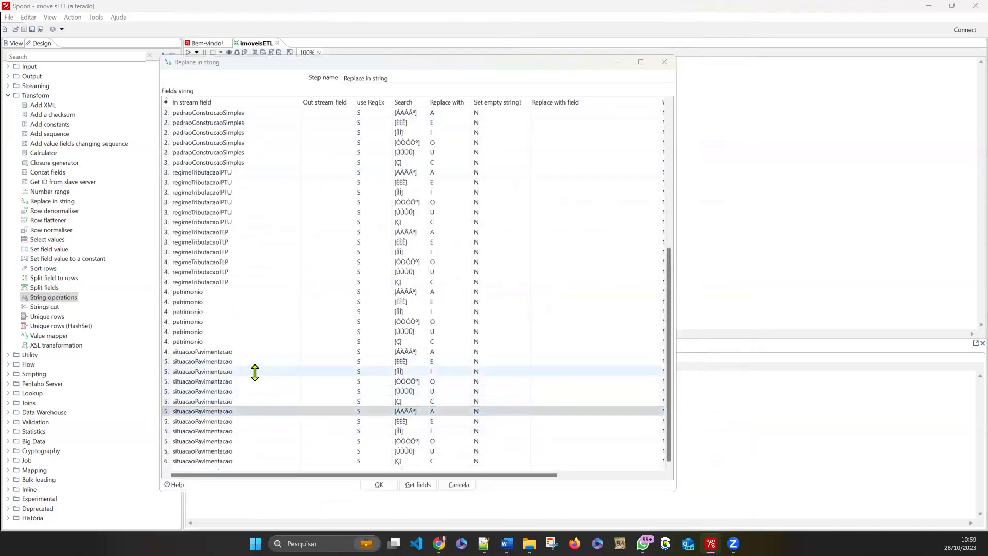
key("alt+Tab")
left_click_drag(315, 495, 146, 497)
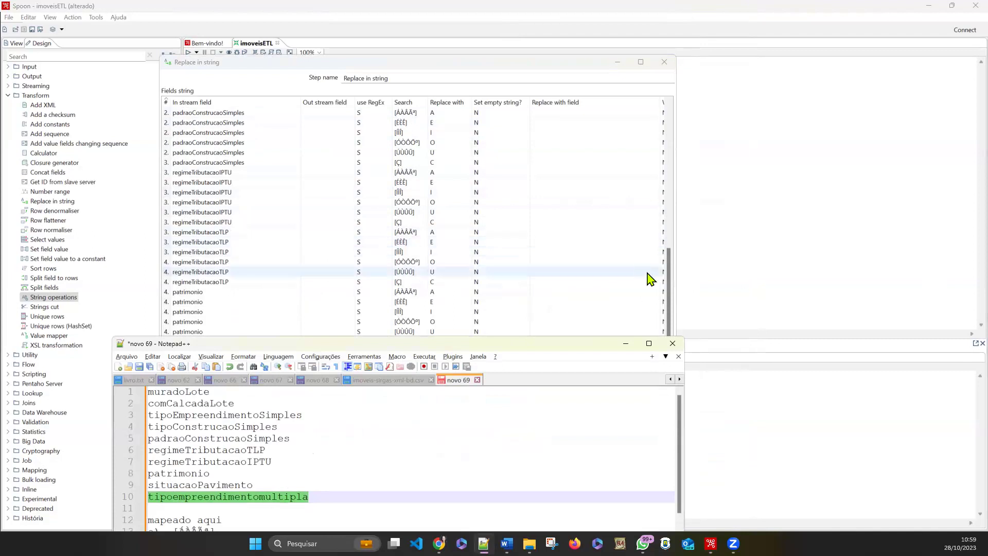
left_click(669, 290)
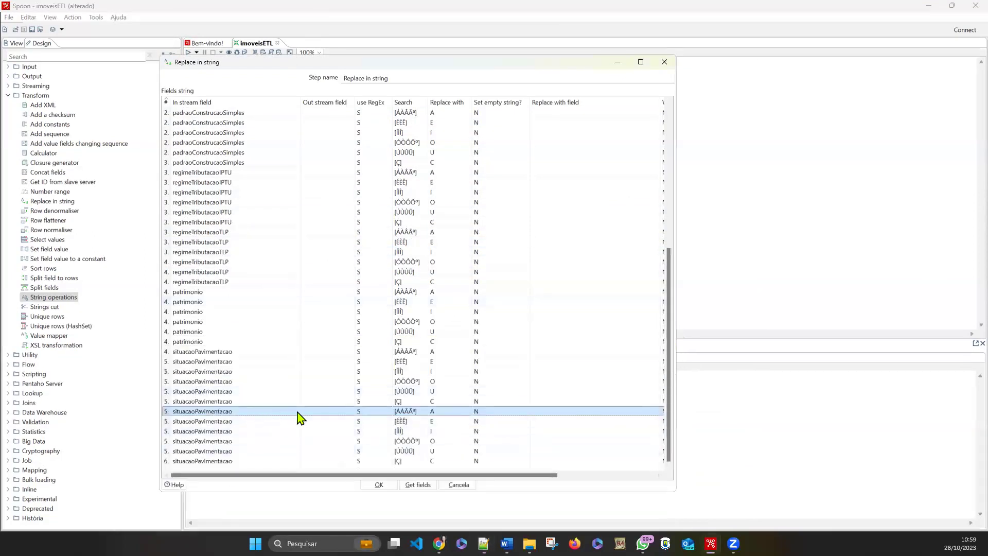
left_click(292, 418)
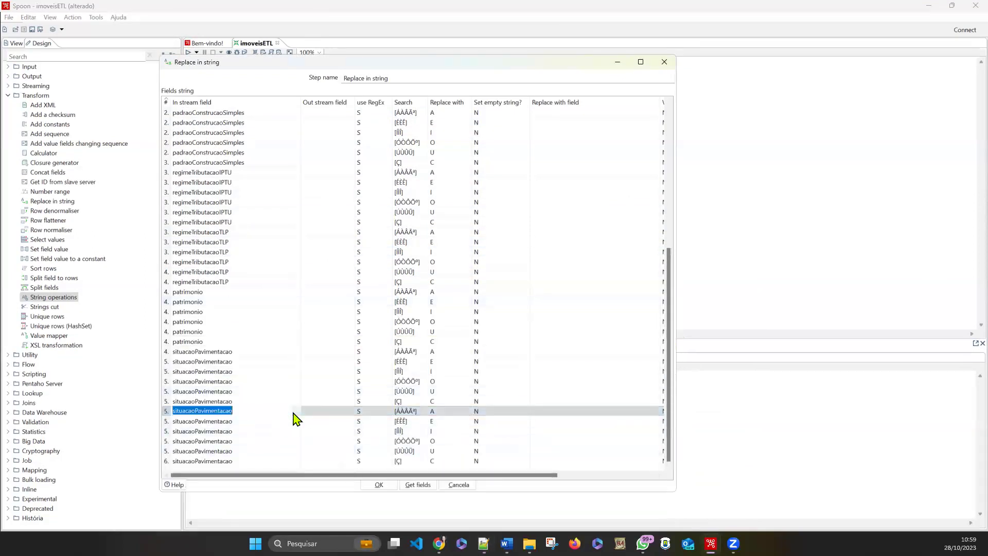
scroll(243, 379, "down", 4)
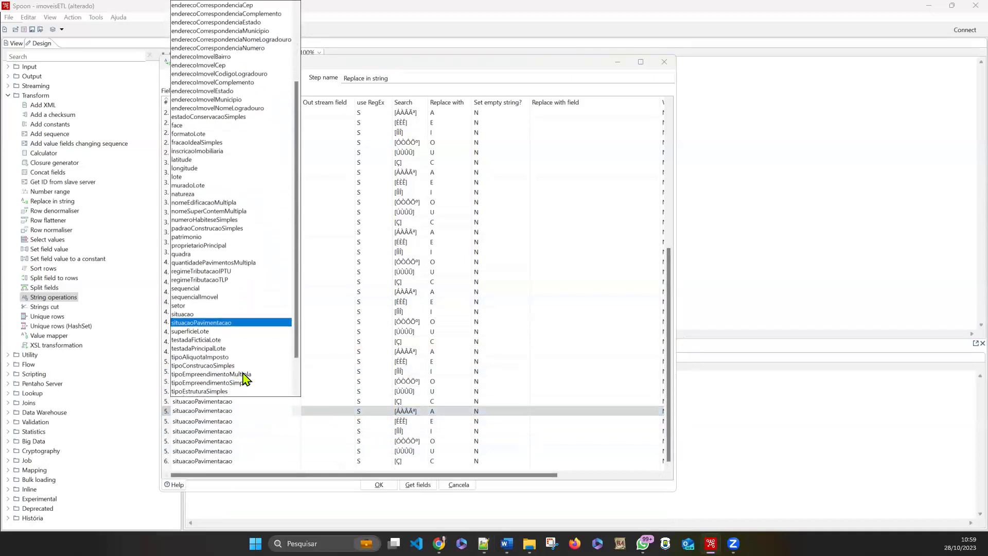
left_click(242, 374)
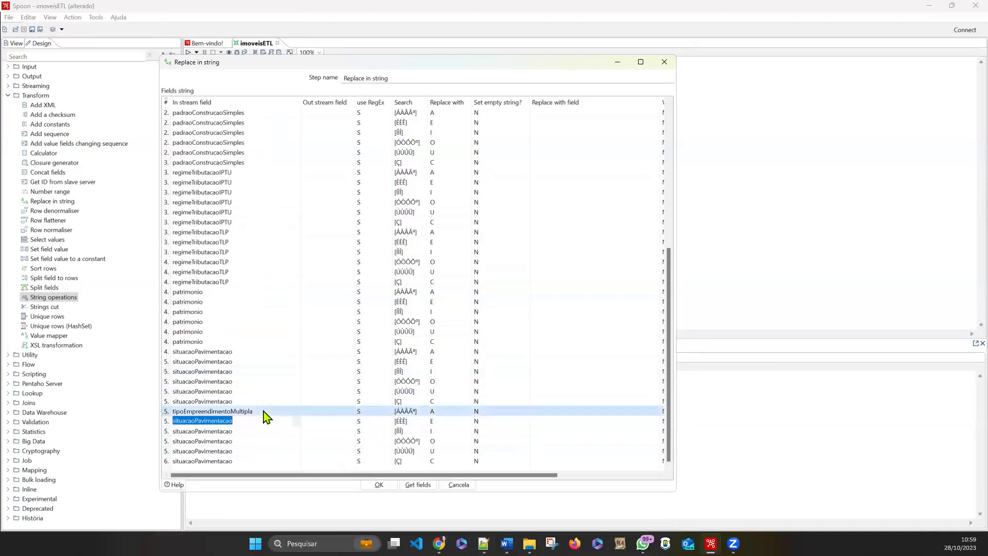
Set the input field of the other five duplicated situacaoPavimentacao rows to tipoEmpreendimentoMultipla.
left_click(250, 421)
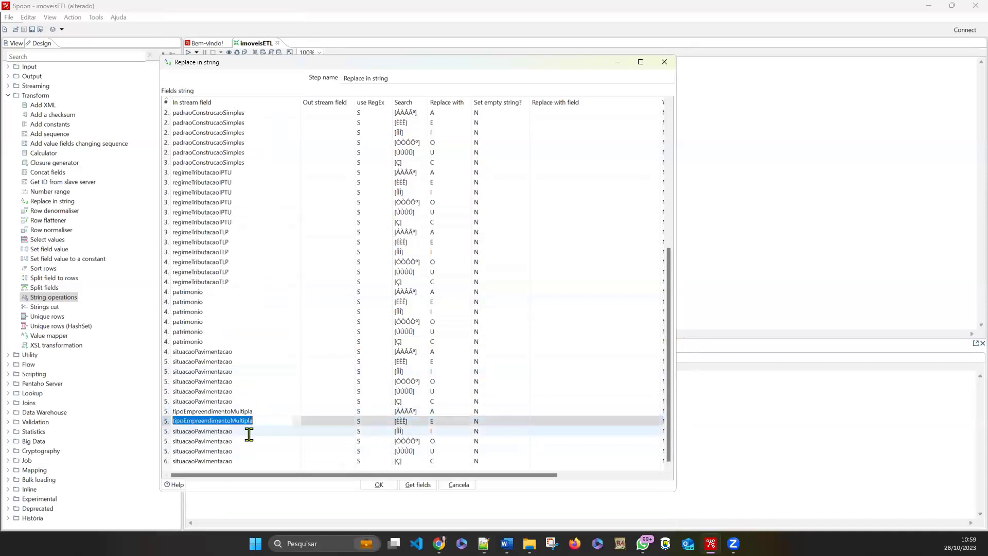
key("Down")
key("ctrl+c")
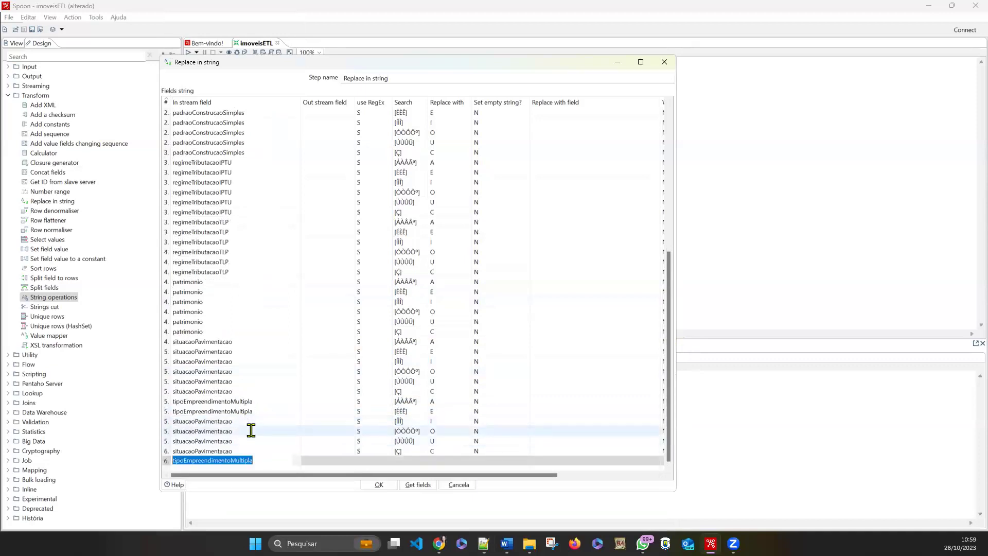
left_click(254, 420)
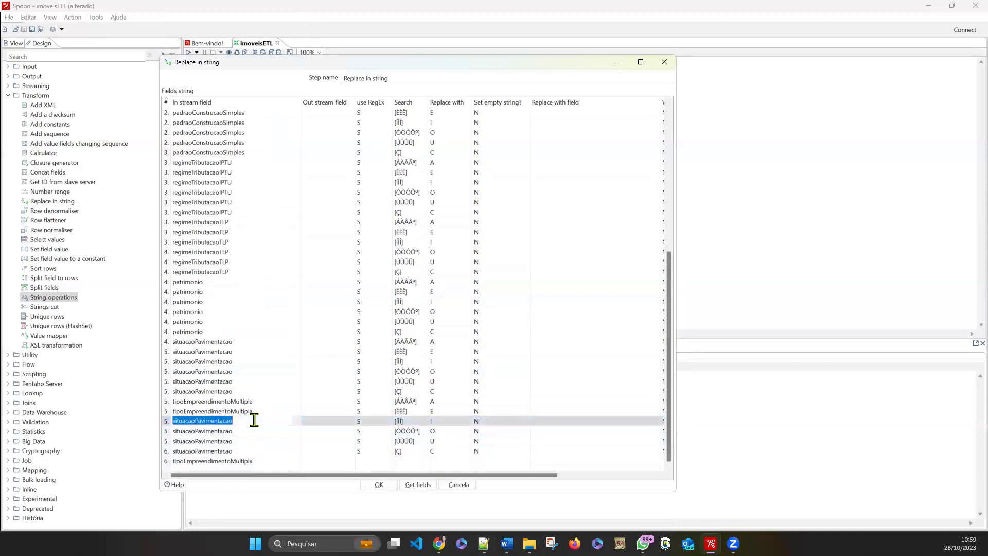
left_click(251, 431)
left_click(252, 441)
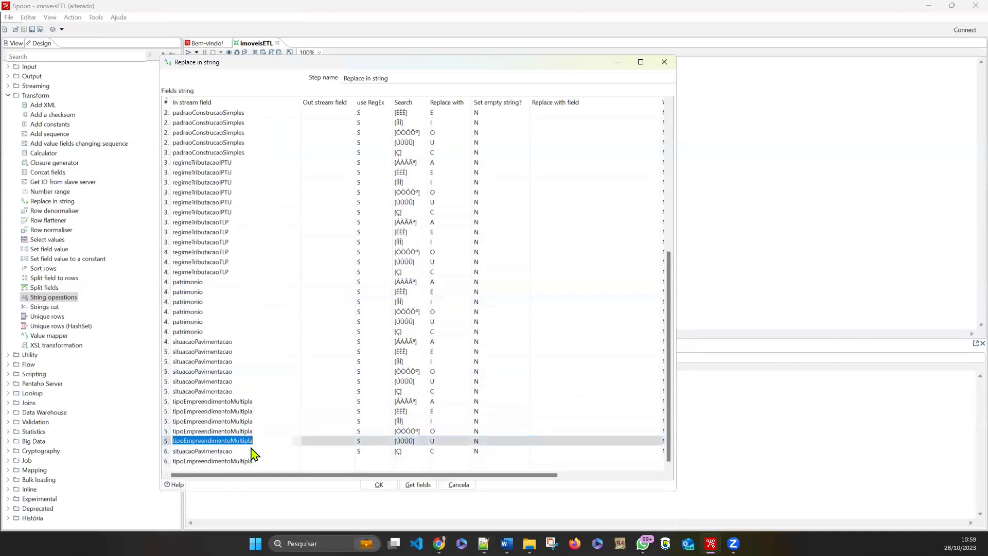
left_click(253, 451)
key("ctrl+v")
Delete the surplus tipoEmpreendimentoMultipla row without a search rule, accept the Replace in string settings and save the transformation.
left_click(167, 462)
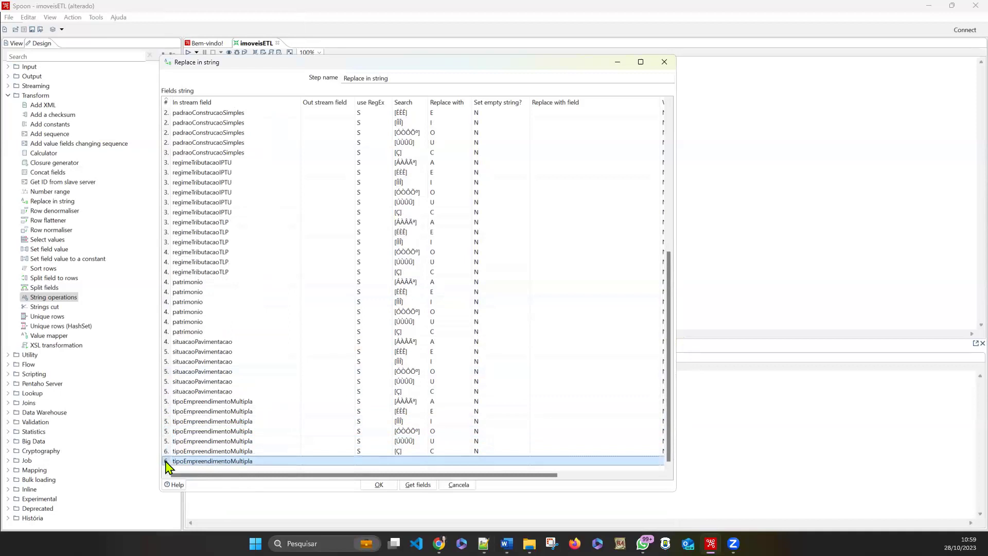
key("Delete")
left_click(379, 485)
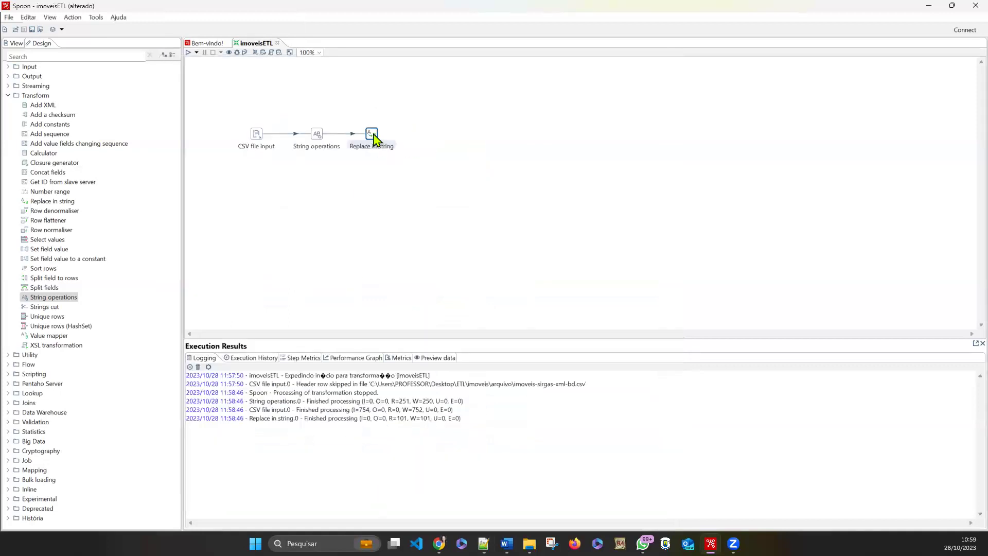
left_click(32, 29)
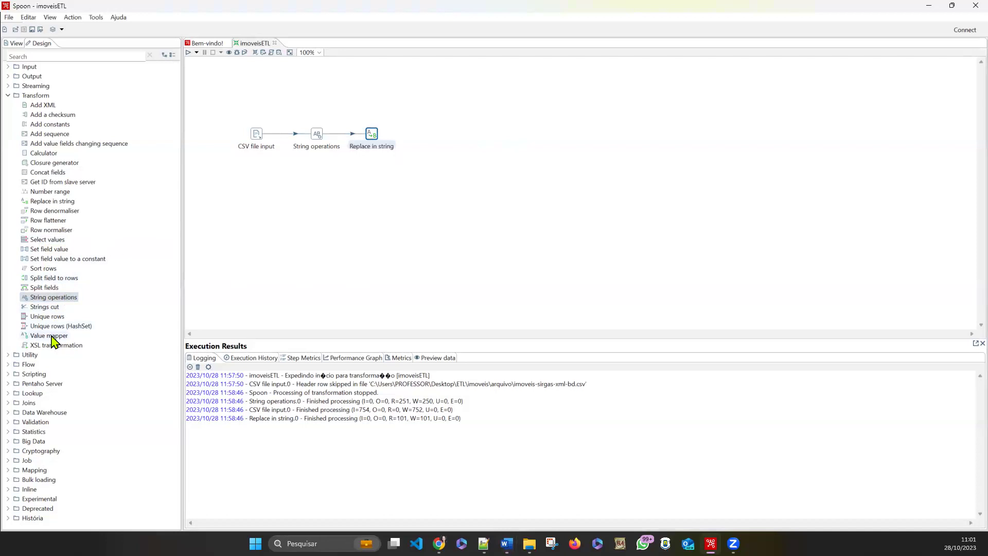
Add a Select values step connected after Replace in string and open its settings for altering field meta-data.
double_click(46, 240)
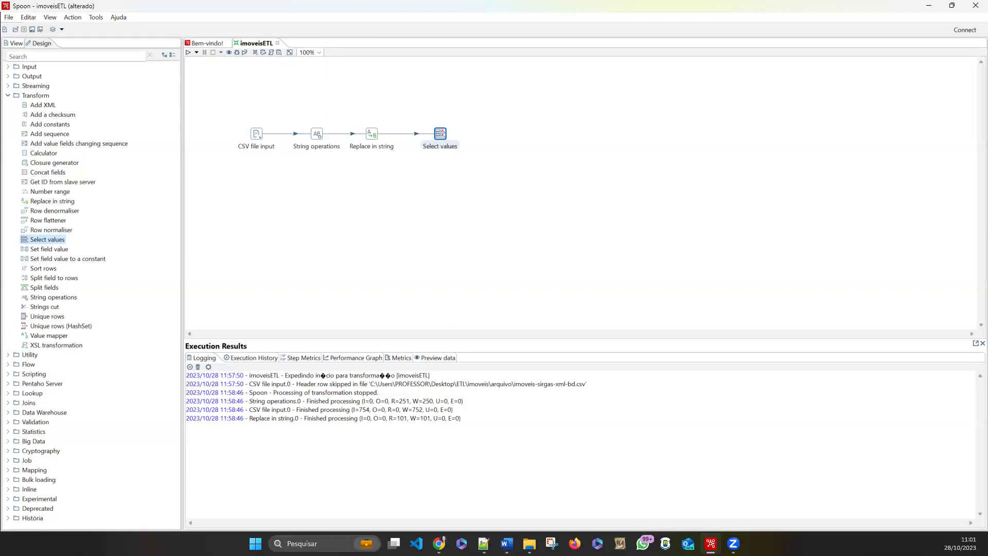
double_click(438, 132)
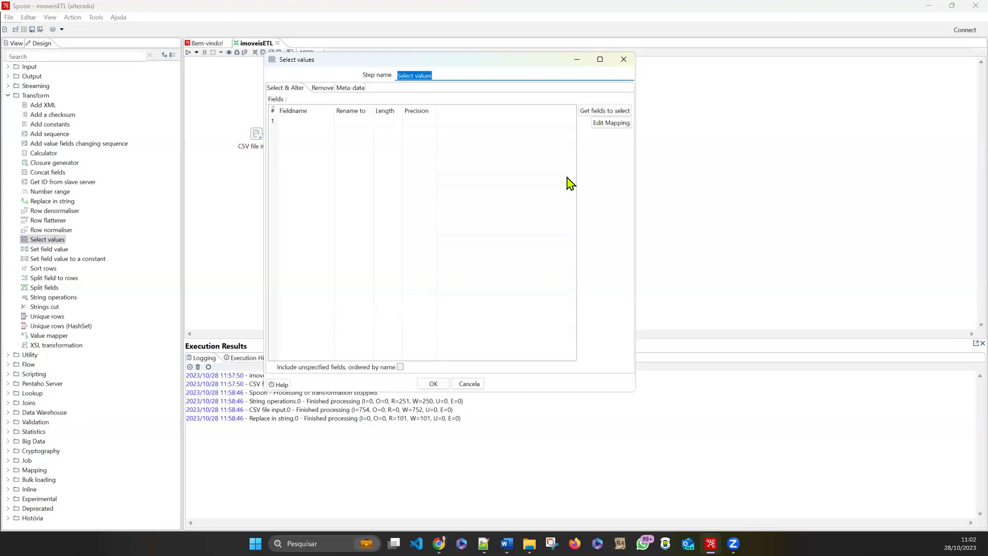
left_click(315, 120)
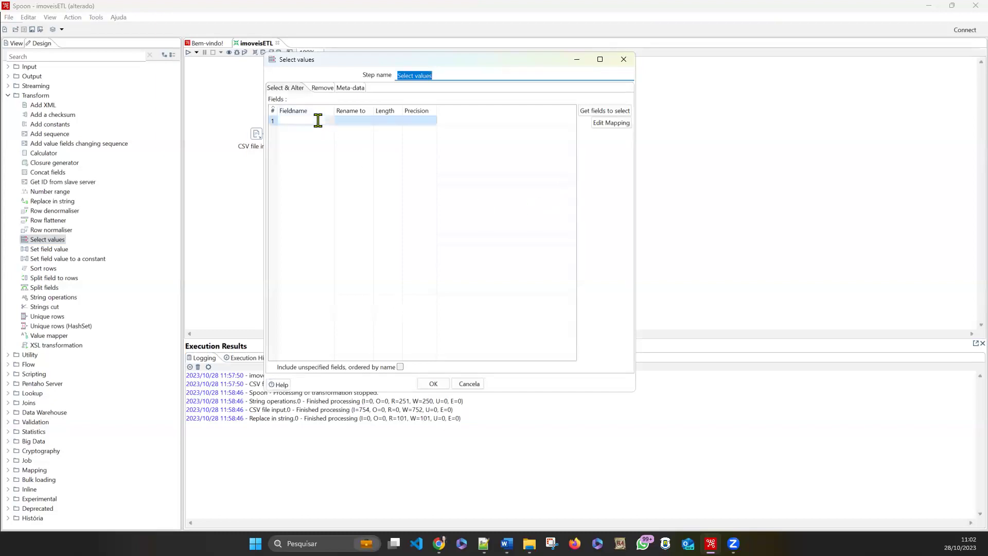
left_click(348, 88)
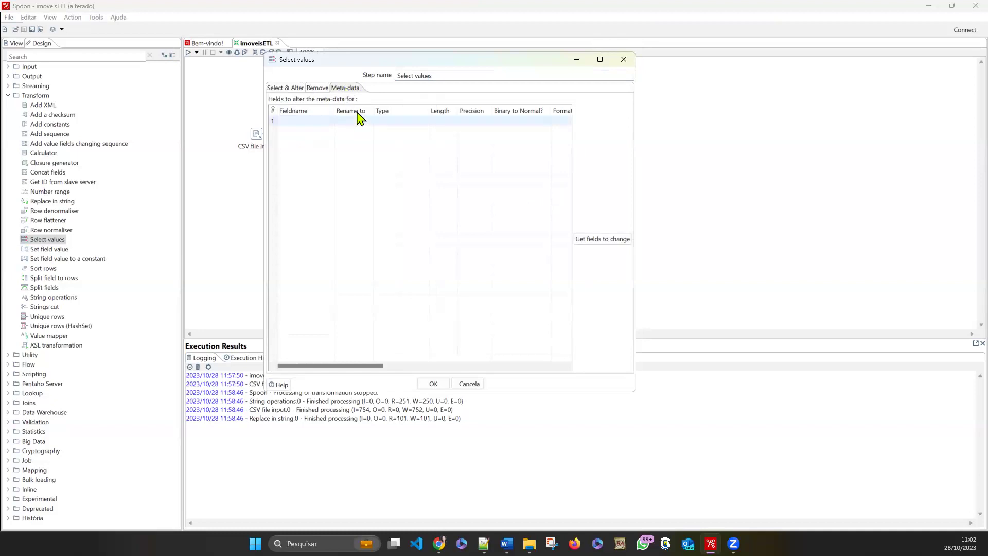
Choose v0ValorTestadaFicticia as the first field whose meta-data is altered.
left_click(322, 122)
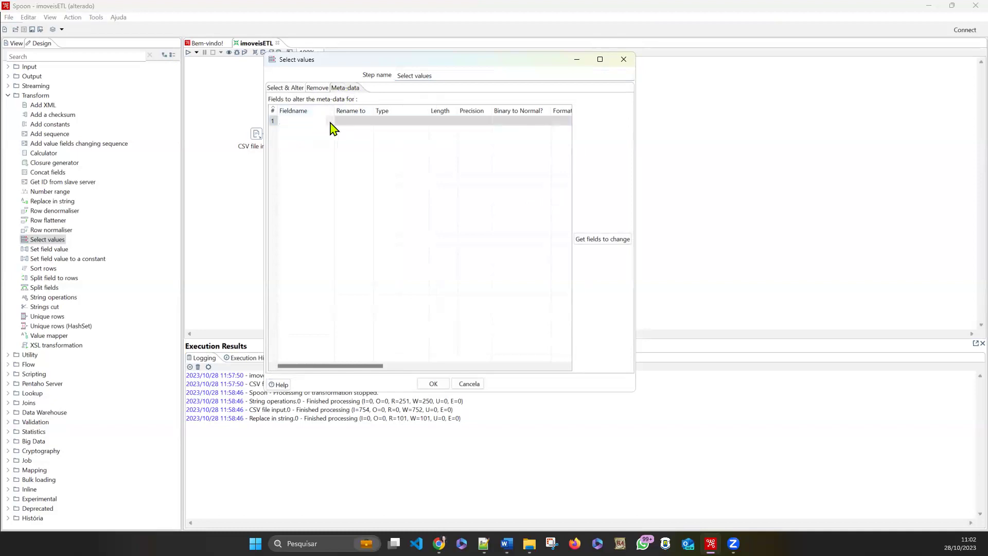
left_click(330, 123)
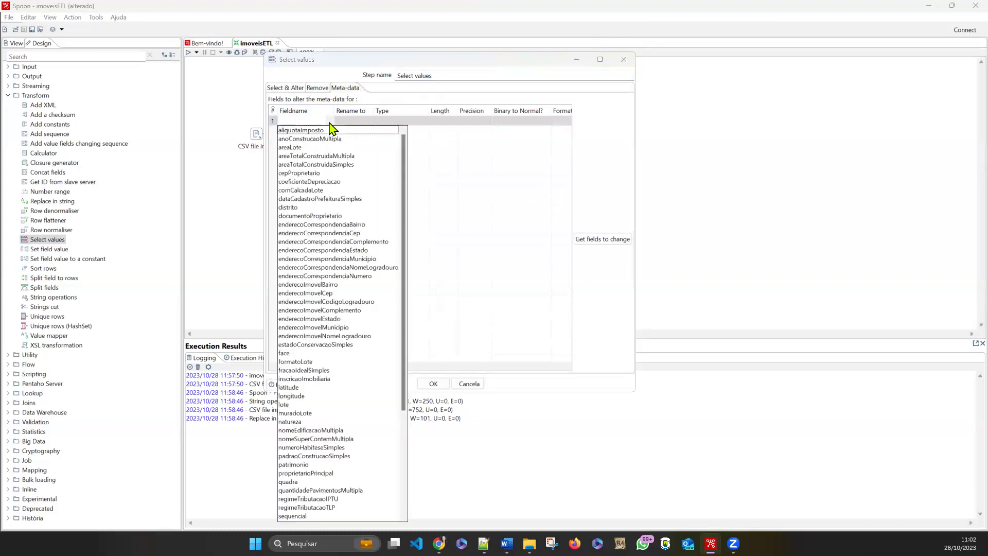
scroll(317, 420, "down", 6)
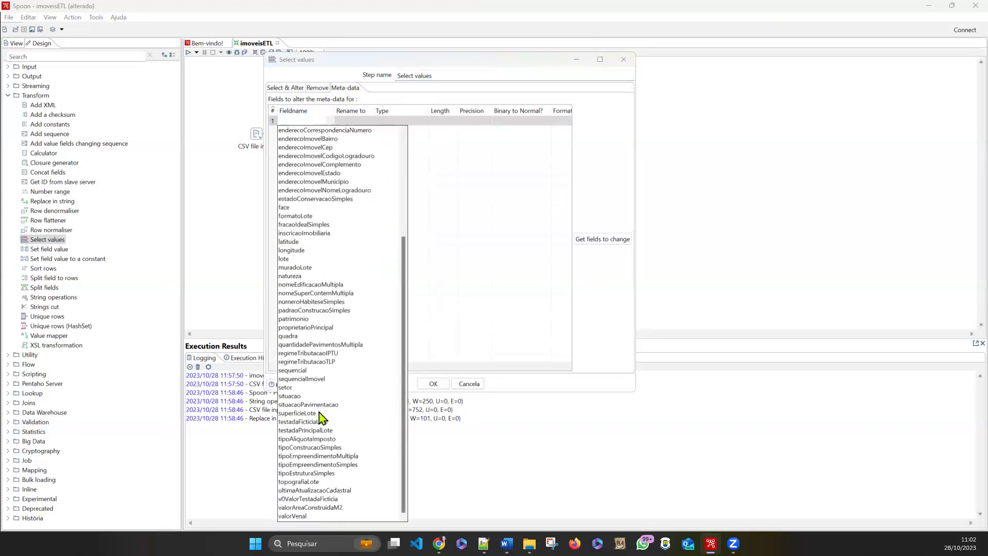
left_click(307, 499)
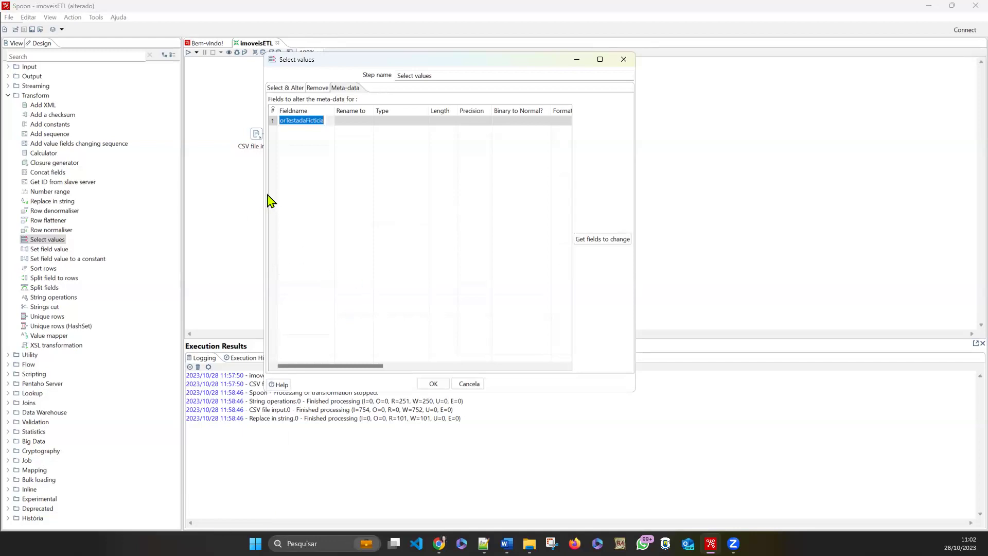
Widen the Select values dialog and its Fieldname column, picking v0ValorTestadaFicticia again in the first row.
left_click_drag(263, 195, 175, 195)
left_click(245, 124)
left_click(240, 122)
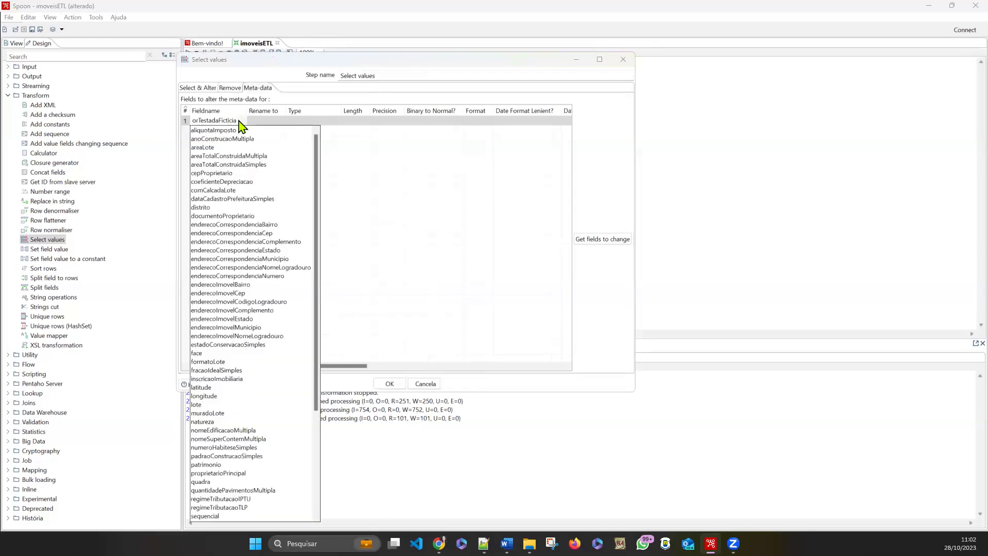
scroll(240, 376, "down", 6)
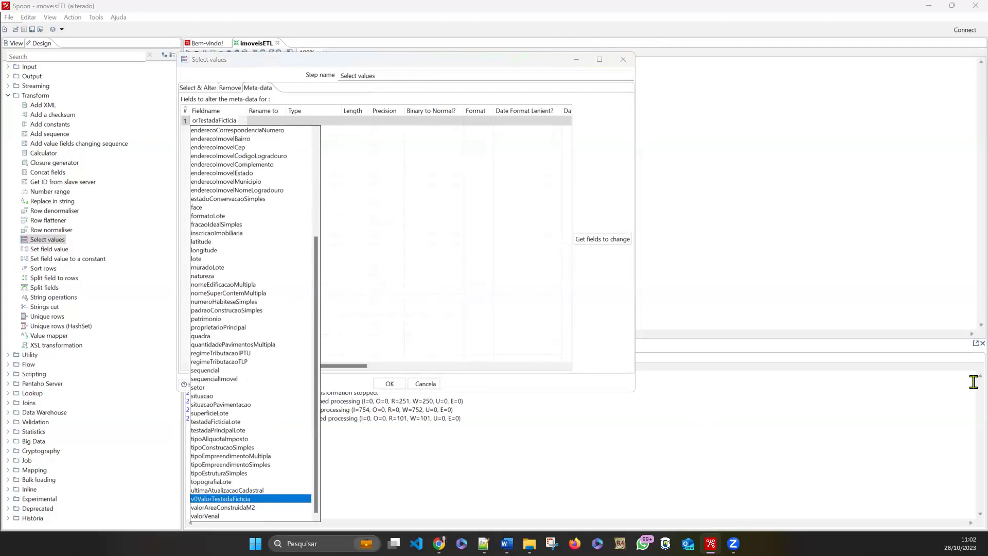
key("Return")
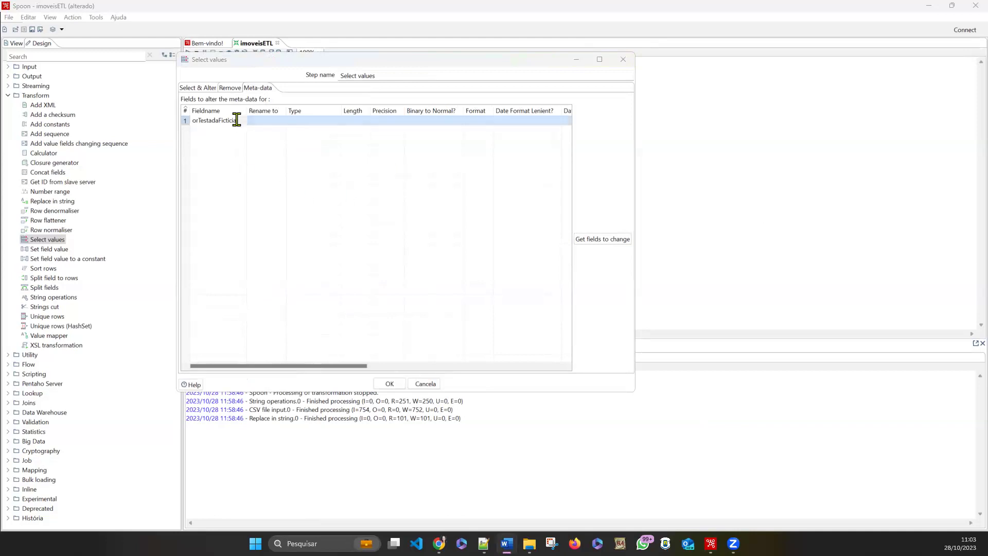
left_click_drag(247, 110, 288, 111)
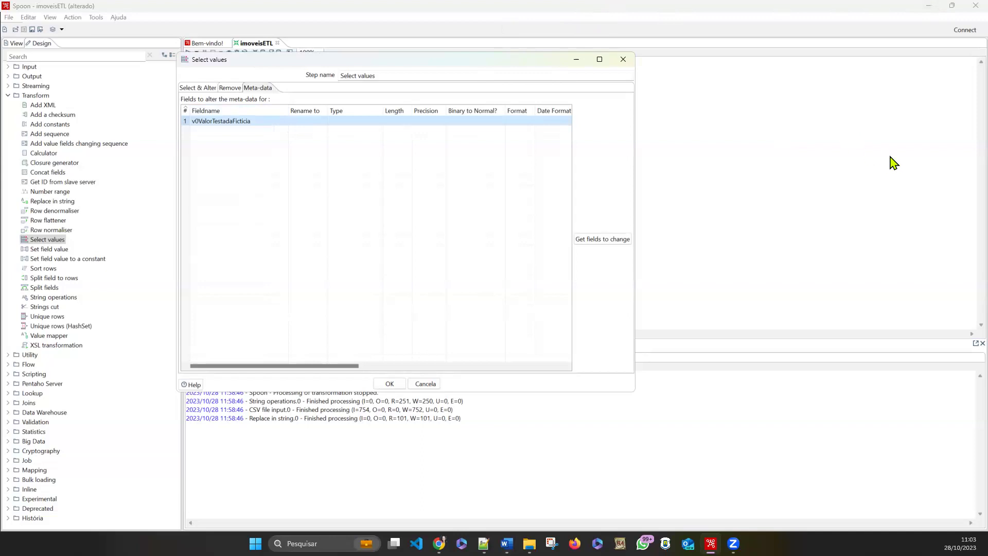
Add valorVenal as the second field to alter and accept the Select values settings.
left_click(260, 130)
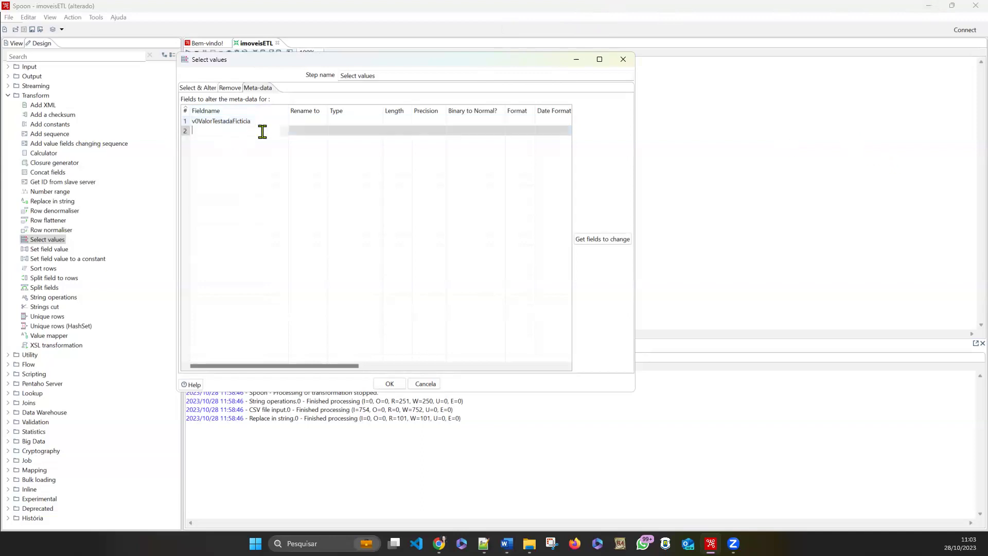
left_click(283, 133)
scroll(255, 249, "down", 4)
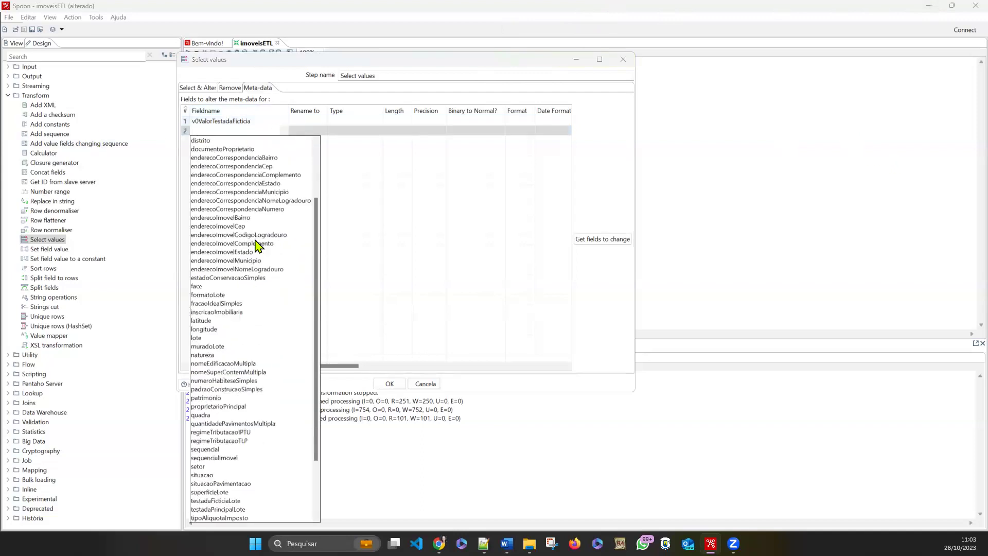
scroll(256, 249, "down", 1)
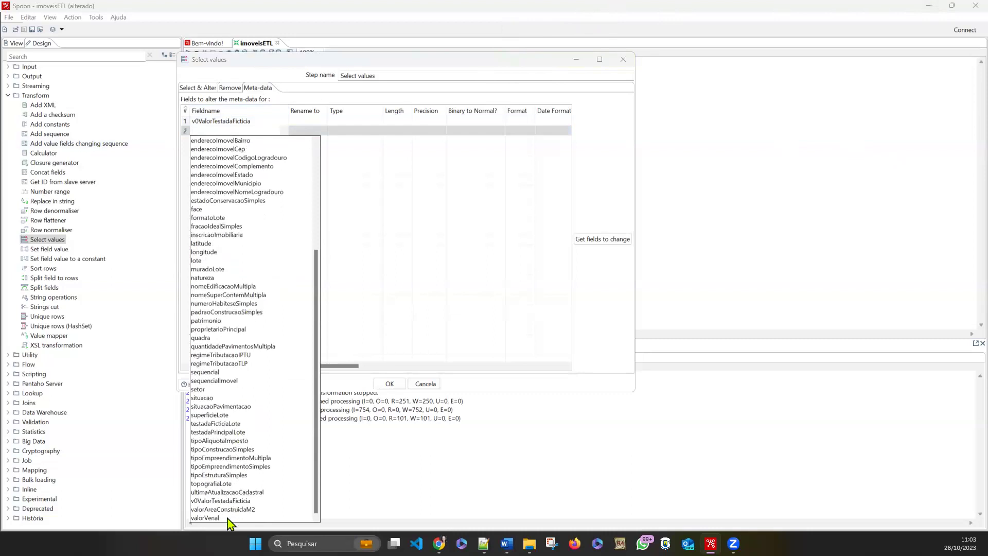
left_click(205, 518)
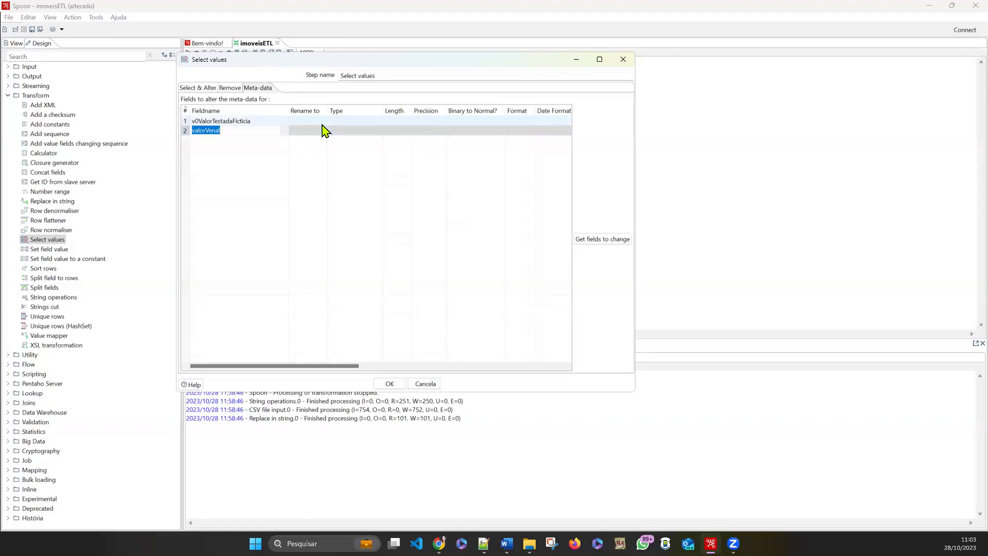
left_click(379, 121)
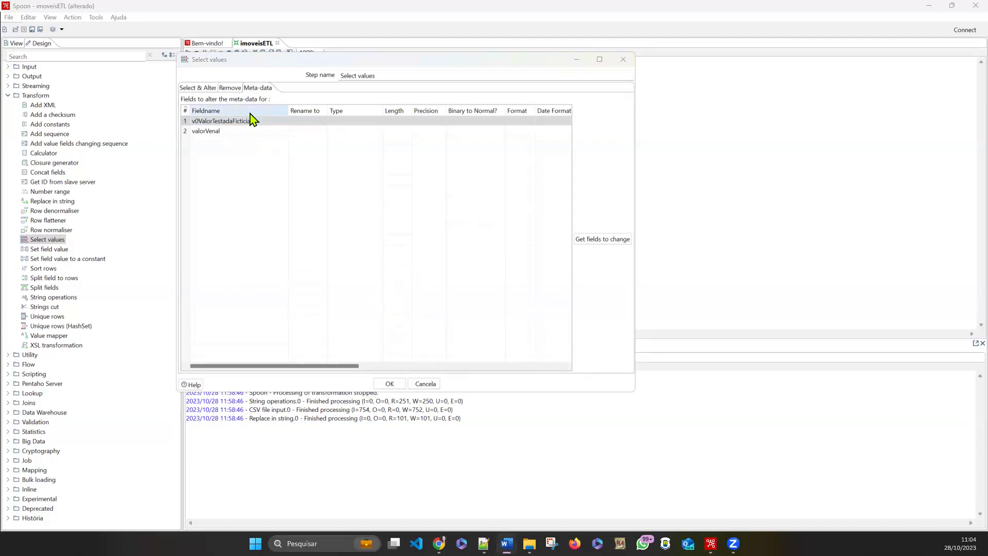
left_click_drag(324, 60, 565, 124)
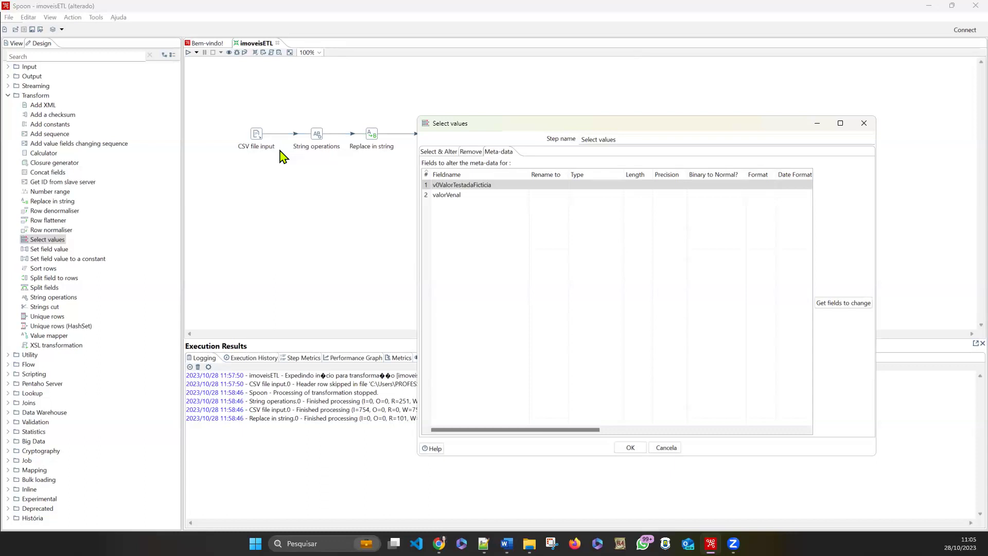
left_click(624, 446)
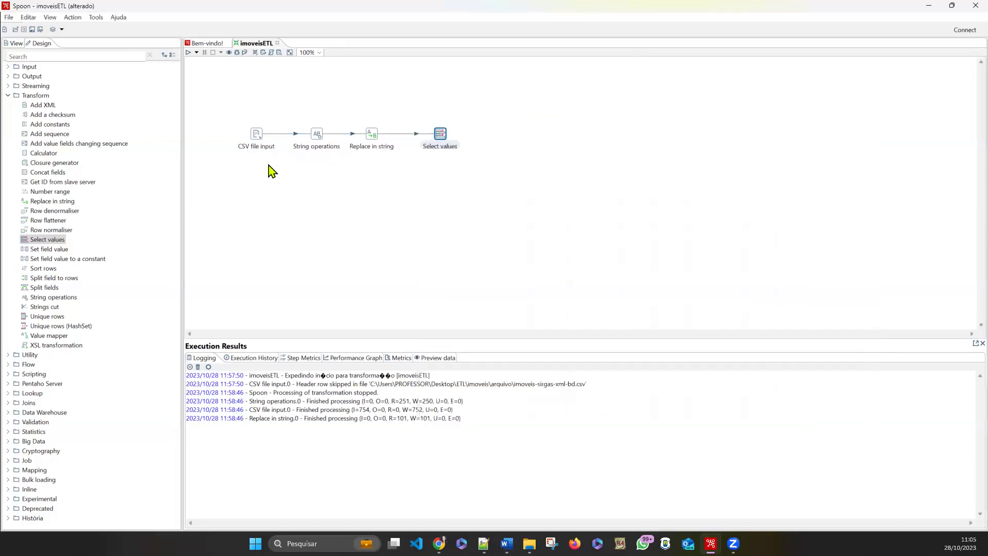
Review the types and formats of the fields defined in the CSV file input step, then close its settings.
double_click(256, 134)
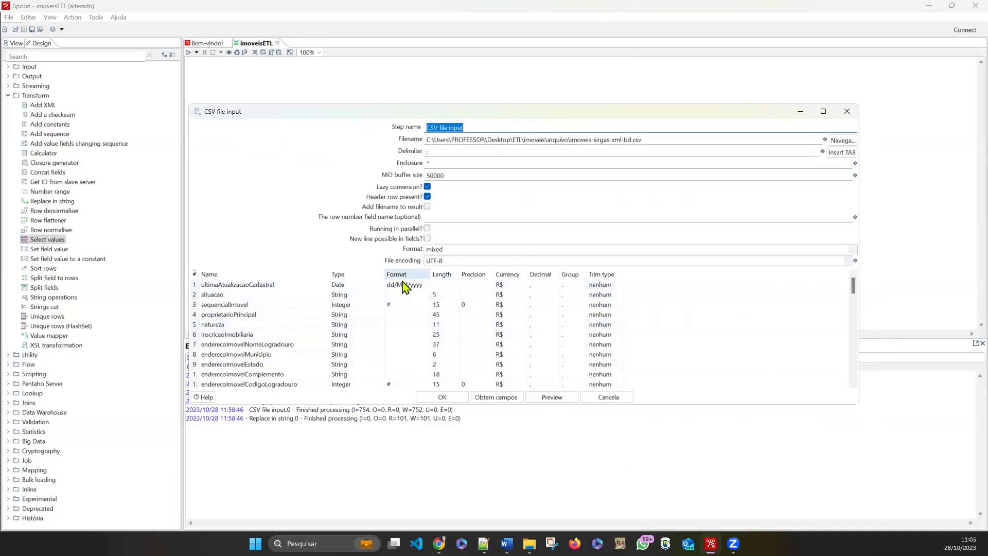
scroll(242, 355, "down", 1)
scroll(242, 355, "down", 2)
scroll(247, 355, "down", 6)
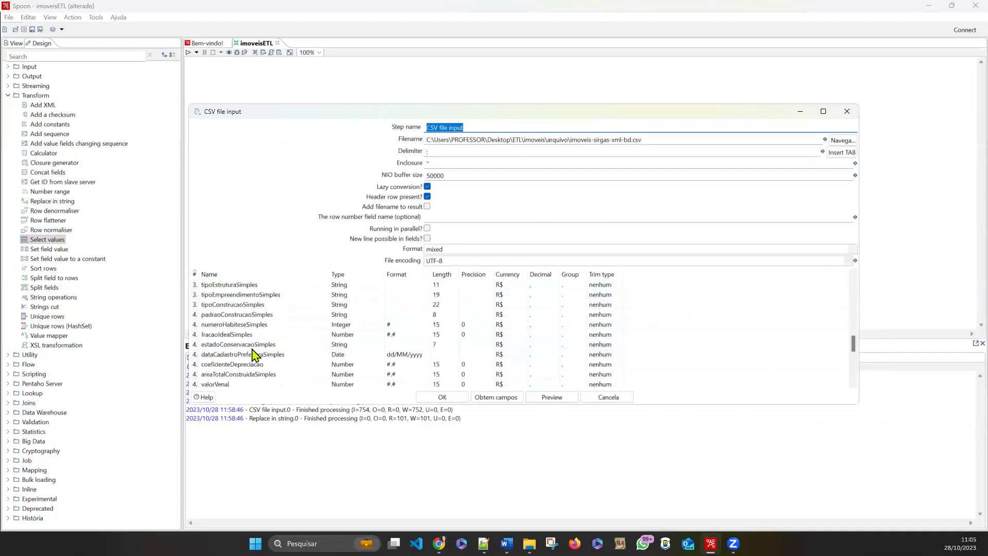
scroll(355, 368, "down", 6)
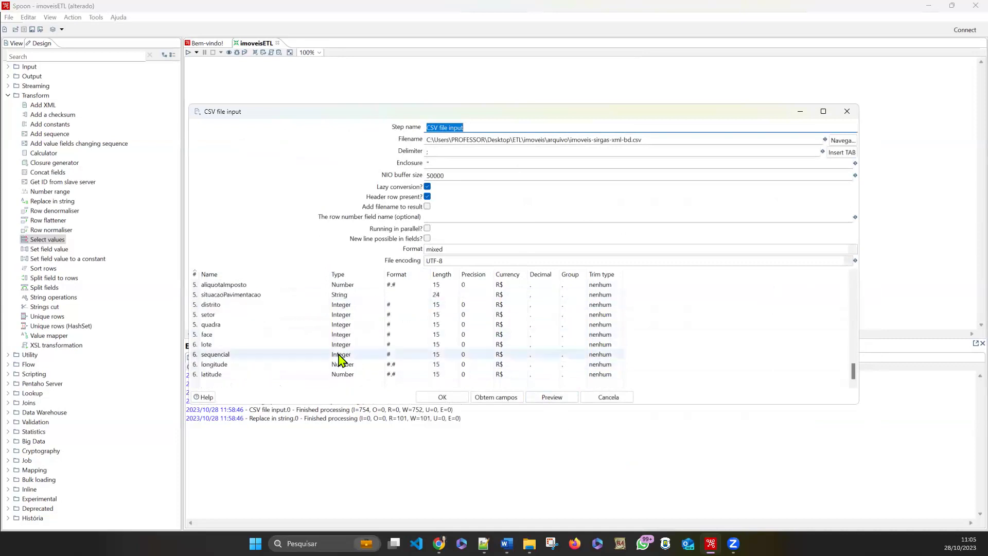
scroll(379, 320, "up", 3)
scroll(379, 320, "up", 5)
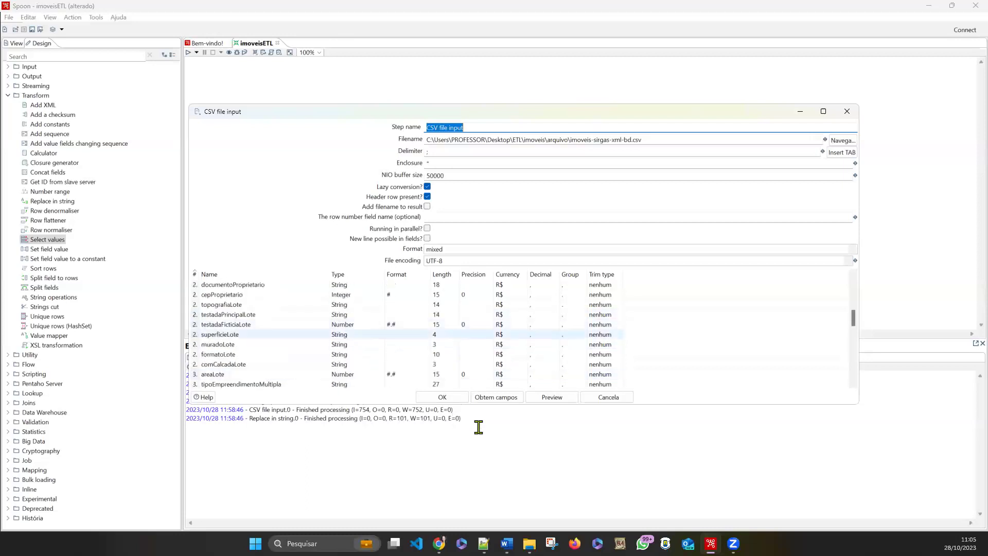
left_click(447, 399)
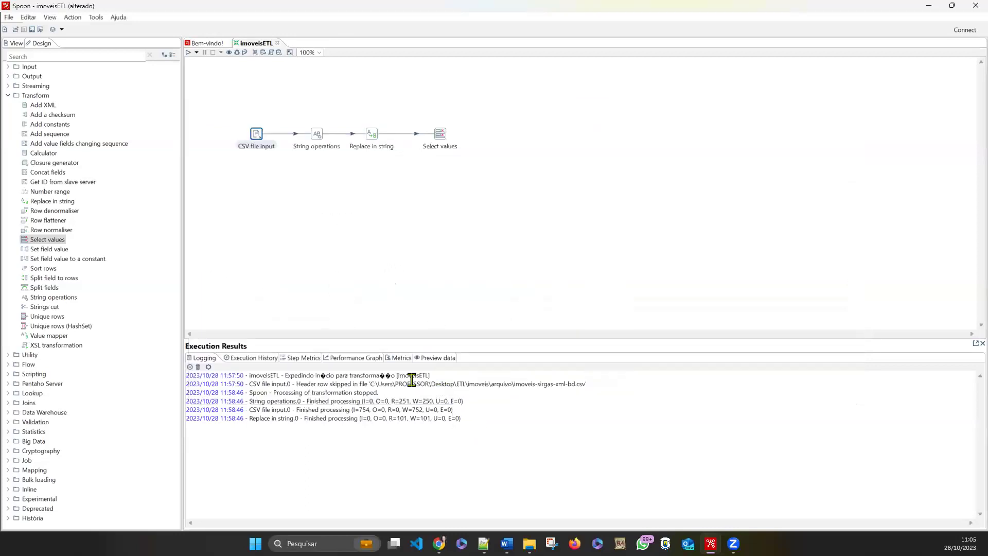
Set the type of v0ValorTestadaFicticia and valorVenal to Number in the Select values meta-data and accept the settings.
double_click(440, 135)
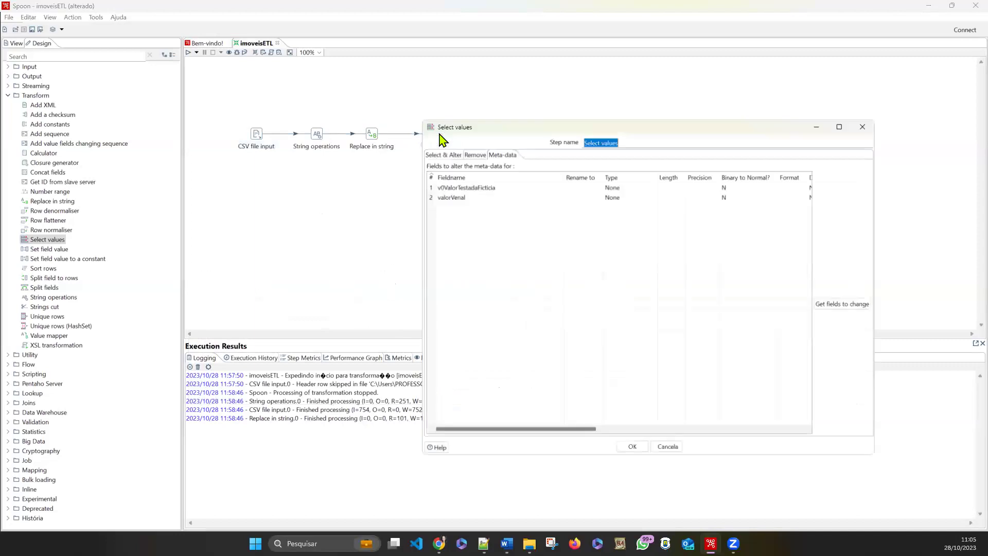
left_click_drag(668, 129, 417, 98)
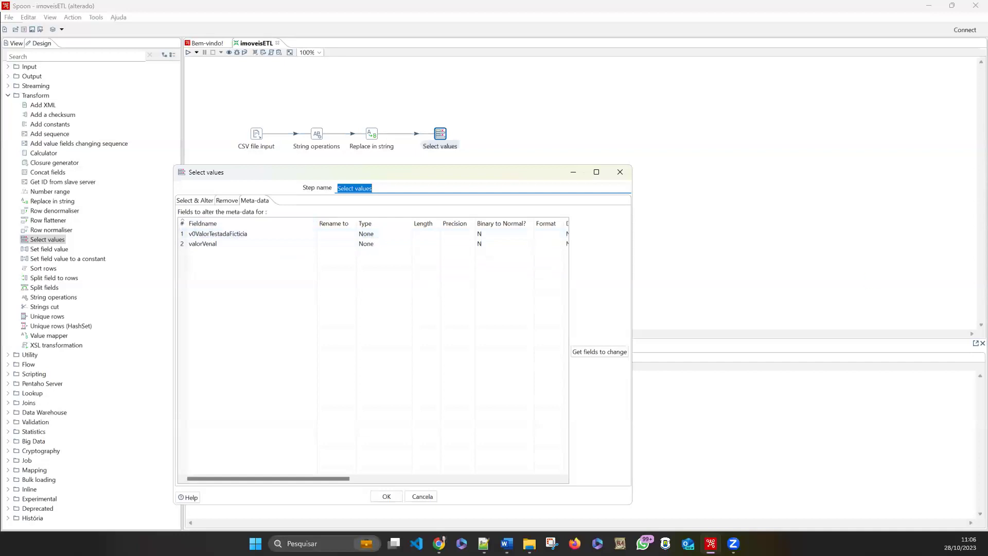
left_click(404, 232)
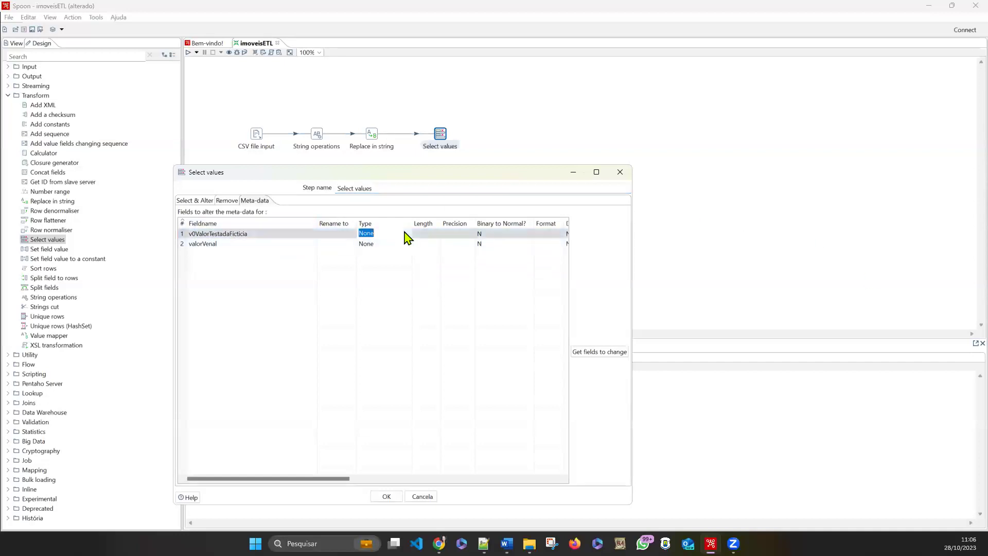
left_click(406, 232)
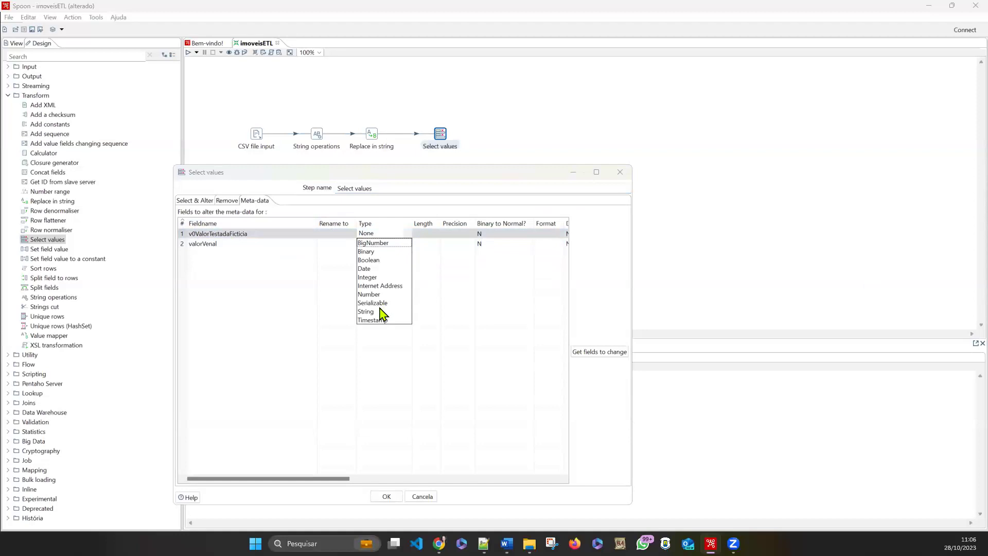
left_click(377, 296)
left_click(407, 245)
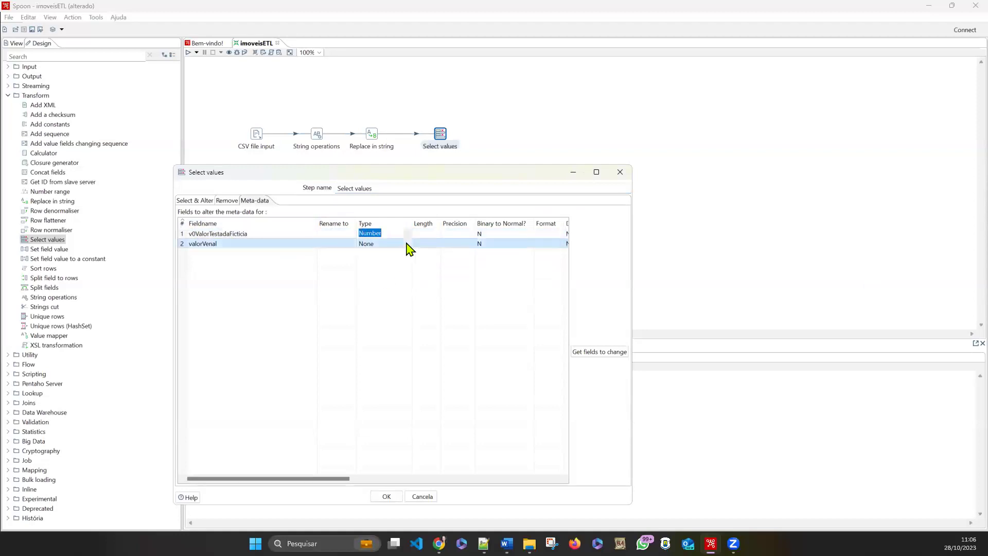
left_click(409, 245)
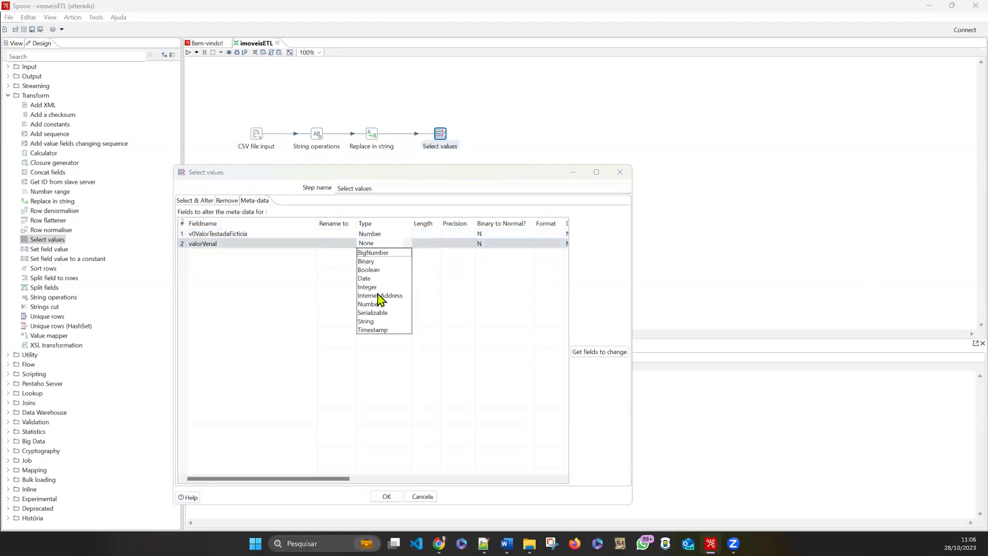
left_click(371, 305)
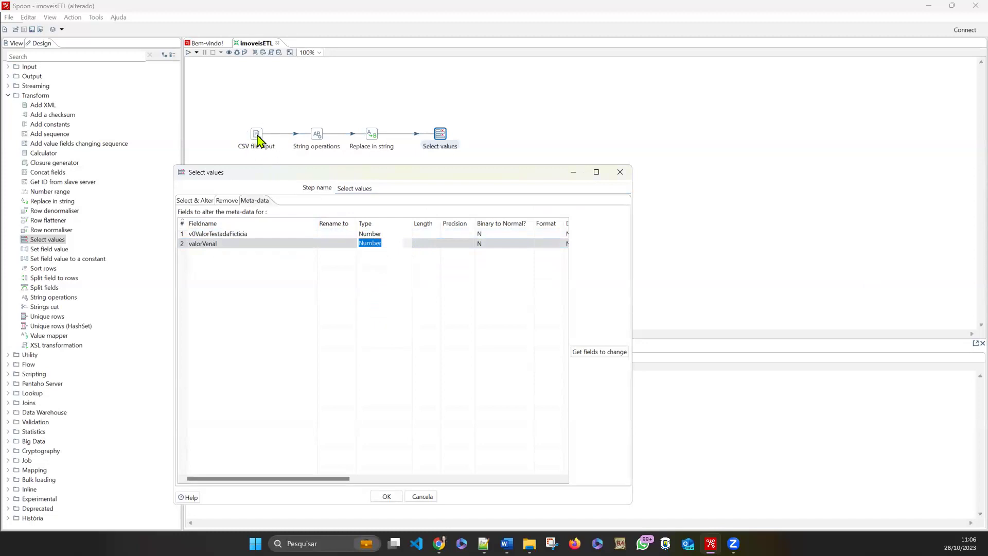
left_click(230, 244)
left_click_drag(320, 175, 500, 170)
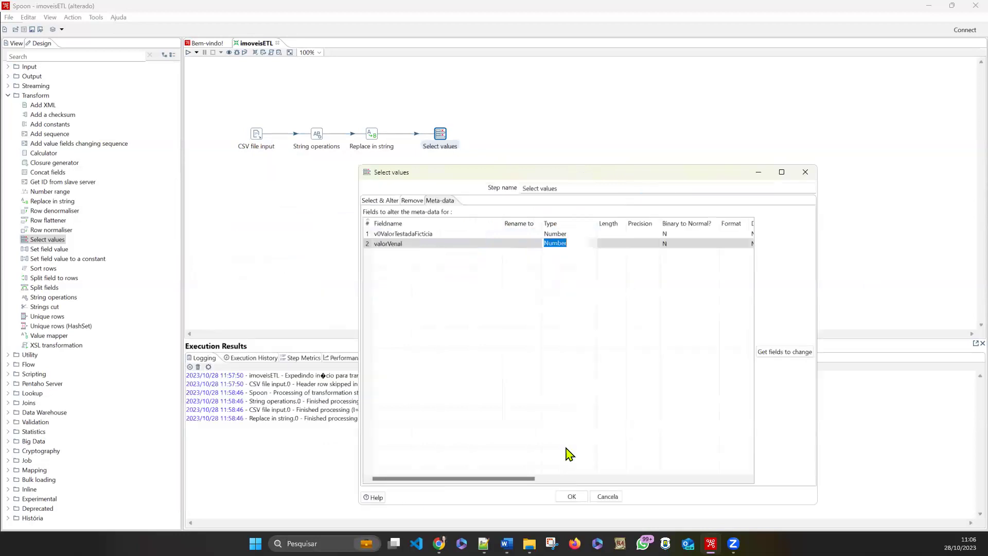
left_click(568, 495)
Check the type and format of valorVenal and v0ValorTestadaFicticia in the CSV file input step.
double_click(256, 135)
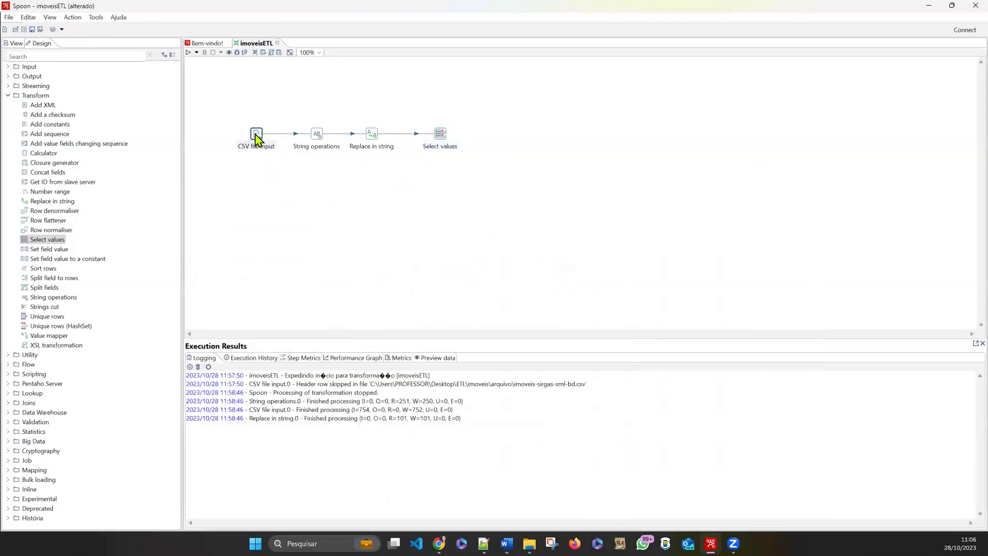
scroll(291, 353, "down", 10)
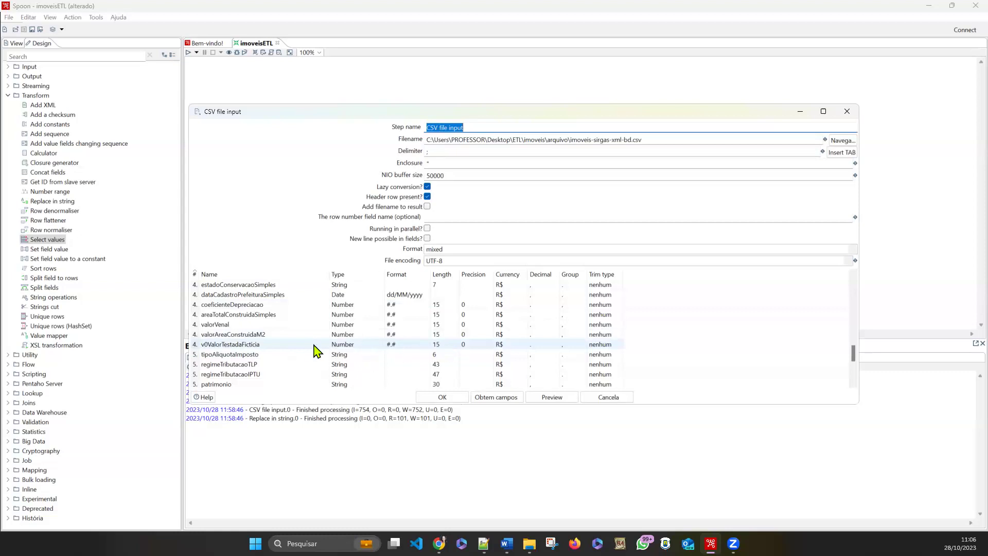
scroll(298, 350, "down", 3)
scroll(266, 341, "up", 3)
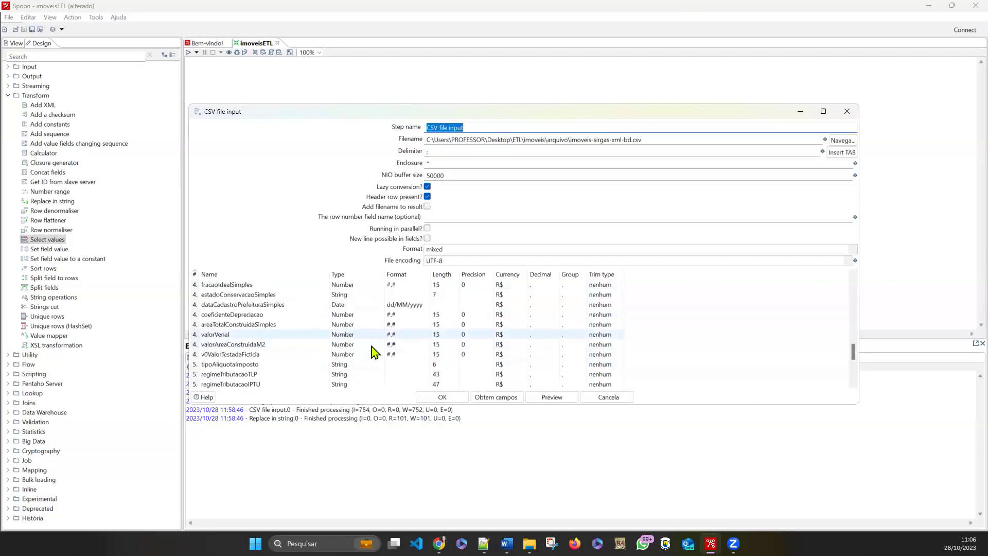
left_click(442, 397)
Reopen the Select values settings, widen the dialog and set the format of v0ValorTestadaFicticia to 0.00.
double_click(440, 134)
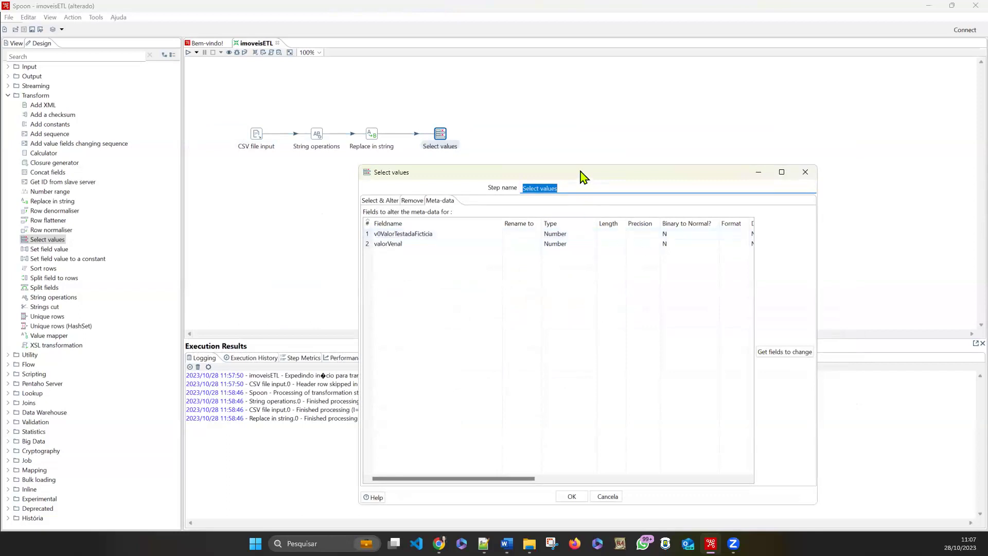
left_click_drag(583, 174, 509, 131)
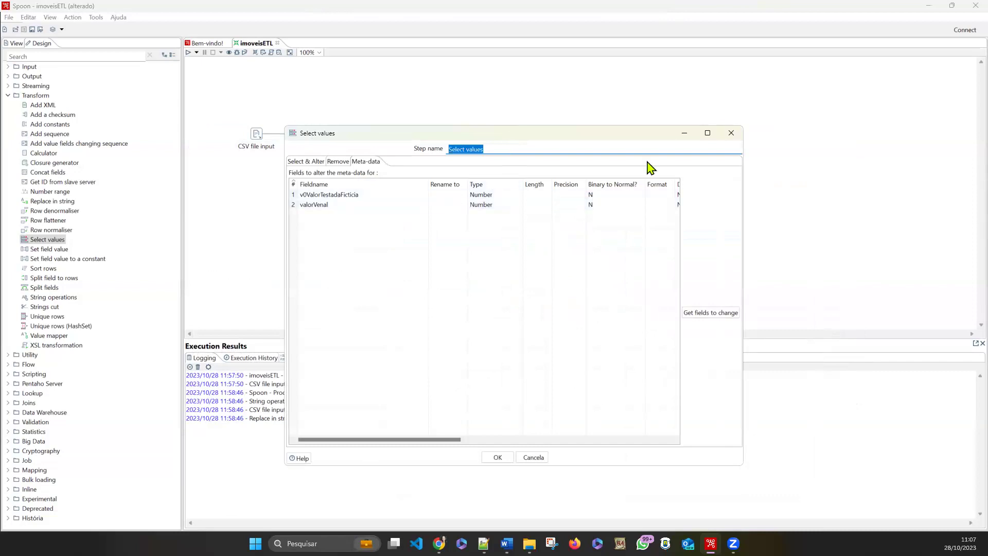
left_click_drag(744, 222, 873, 220)
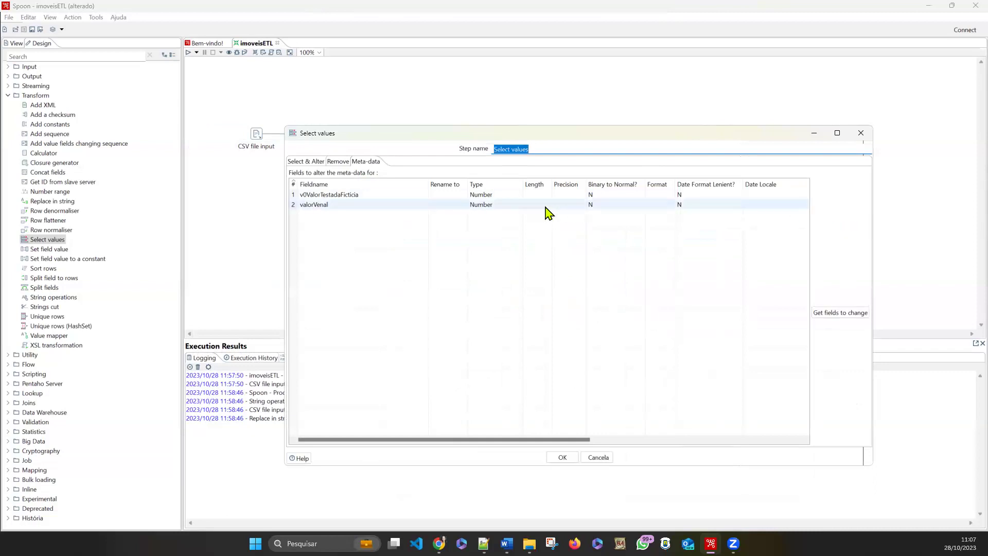
left_click(670, 195)
left_click(671, 196)
left_click(652, 215)
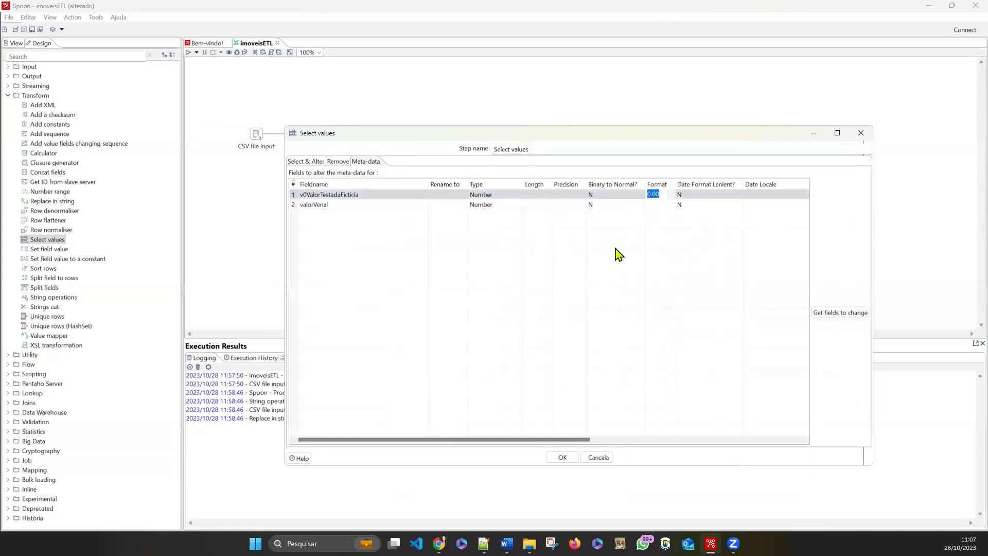
Set the format of valorVenal to 0.00 and the length of both v0ValorTestadaFicticia and valorVenal to 15.
left_click(653, 206)
left_click(675, 206)
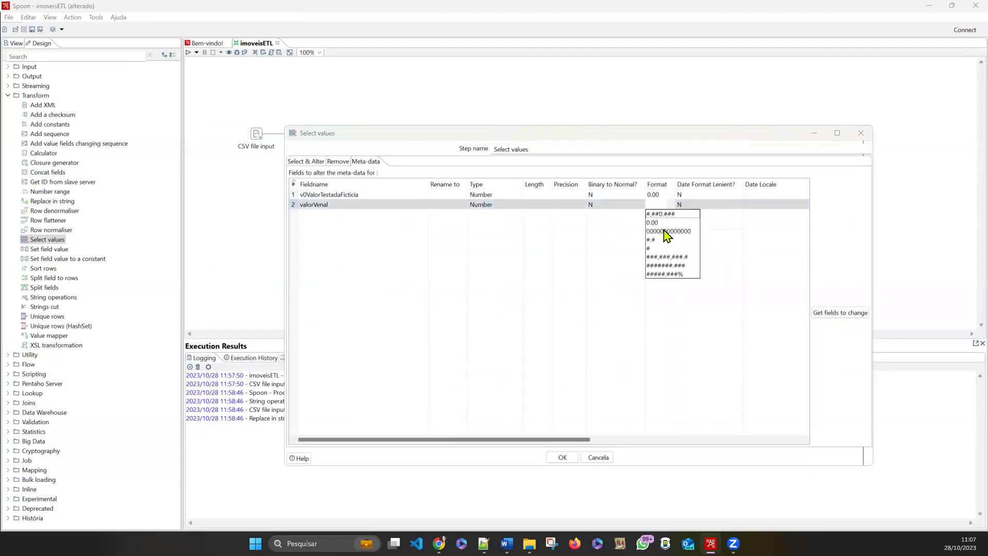
left_click(662, 222)
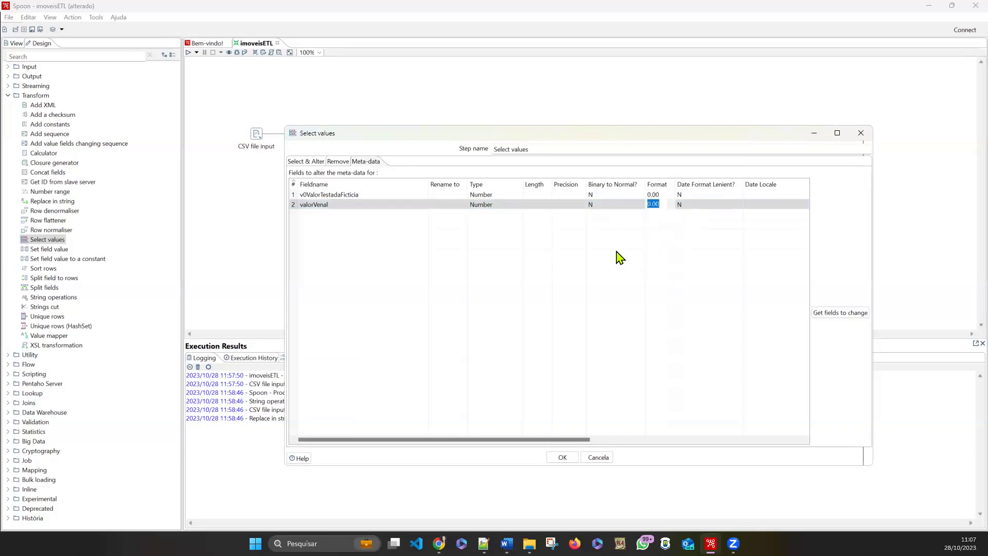
left_click(535, 195)
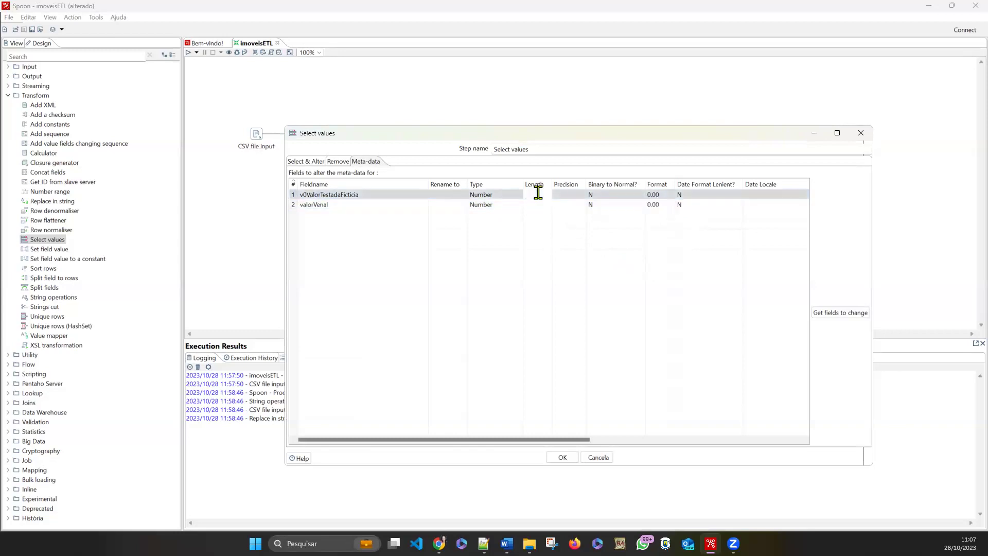
type("15")
key("Return")
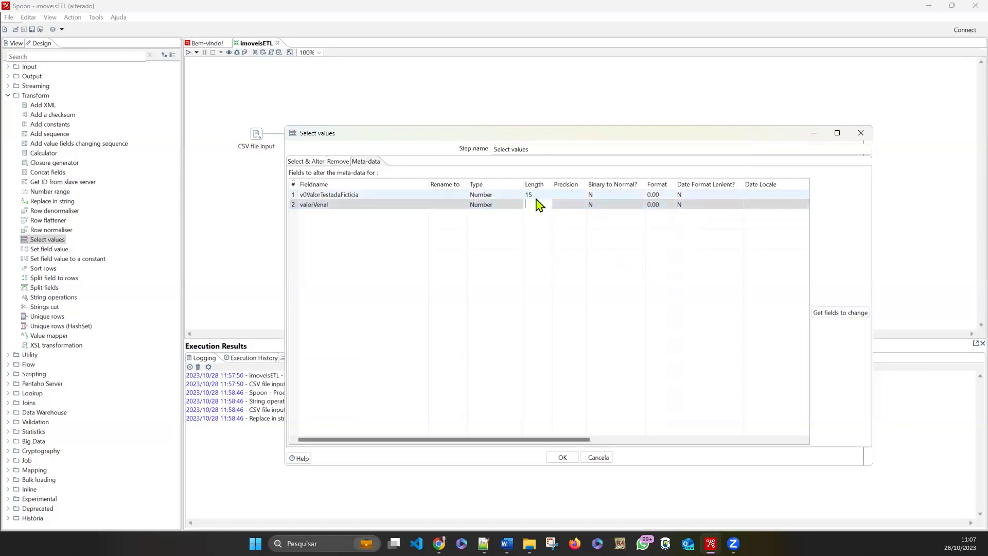
type("1")
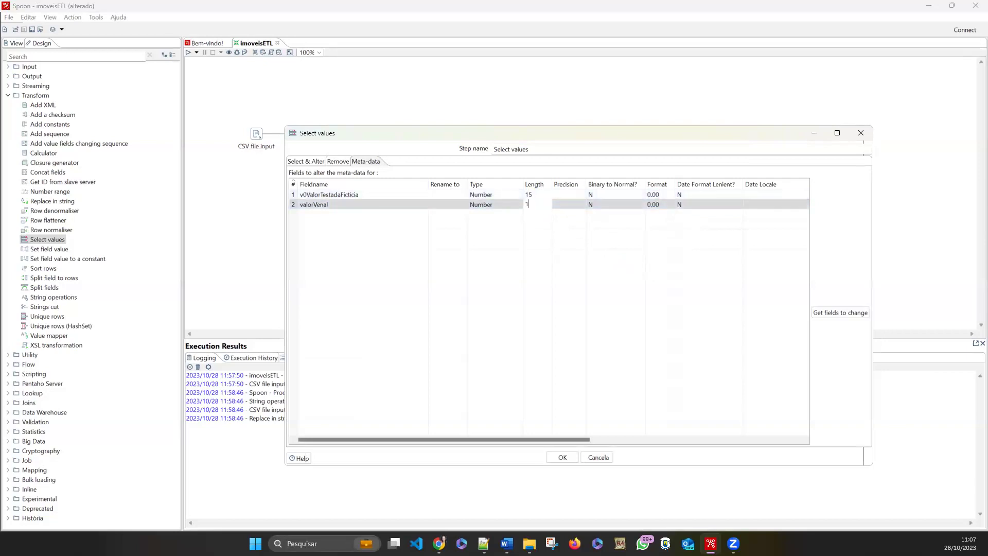
type("5")
Set the precision of v0ValorTestadaFicticia and valorVenal to 2, recheck the entries and accept the Select values settings.
left_click(572, 195)
type("2")
key("Return")
left_click(573, 206)
type("2")
left_click(683, 205)
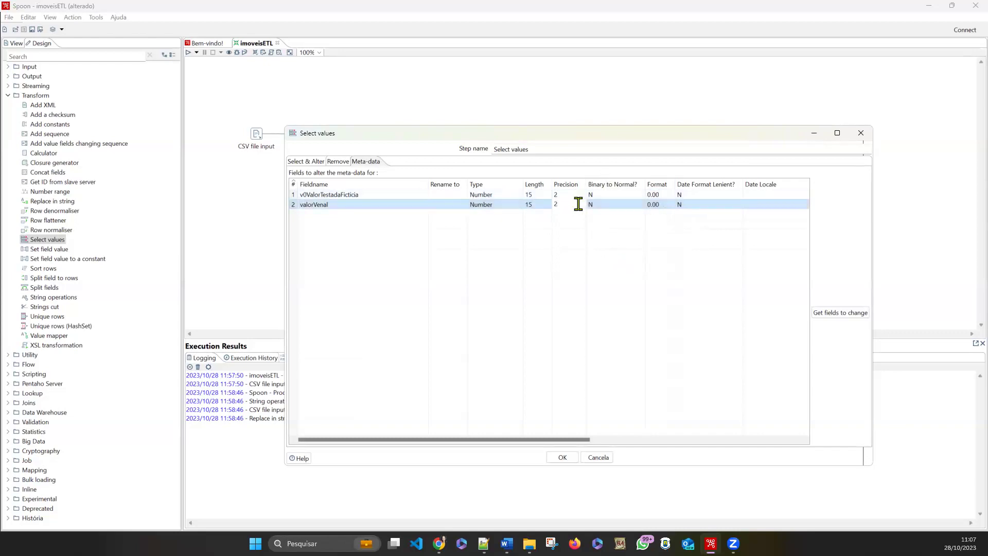
left_click(564, 195)
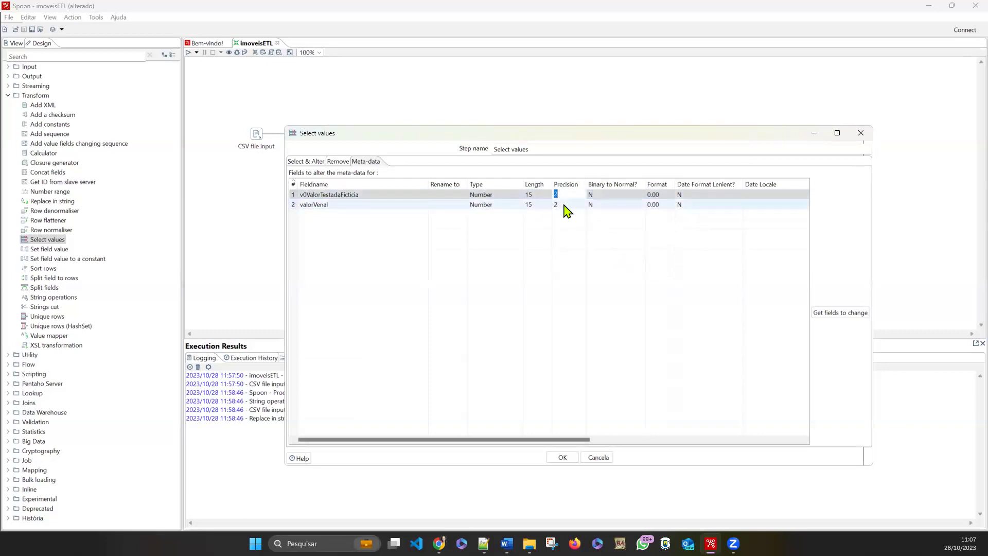
left_click(565, 205)
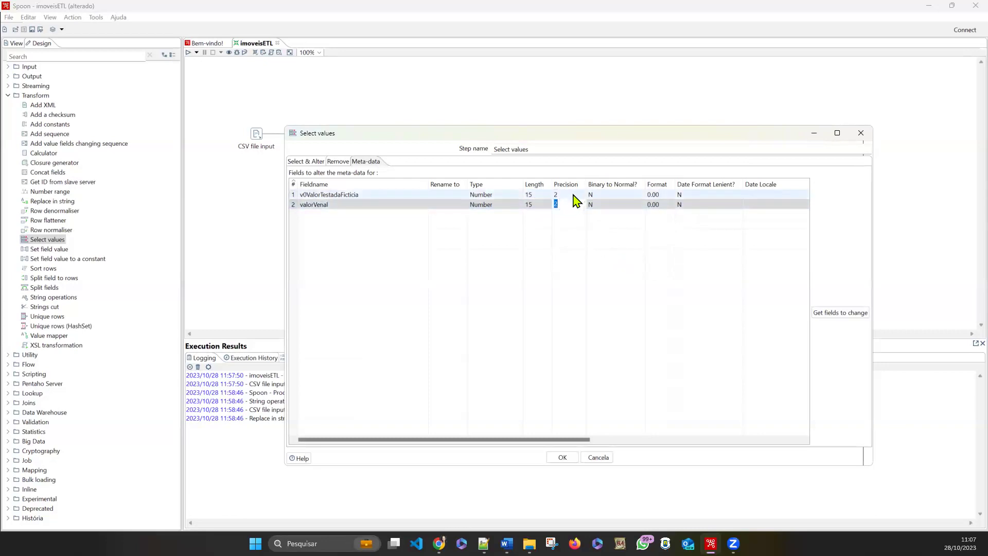
left_click(660, 194)
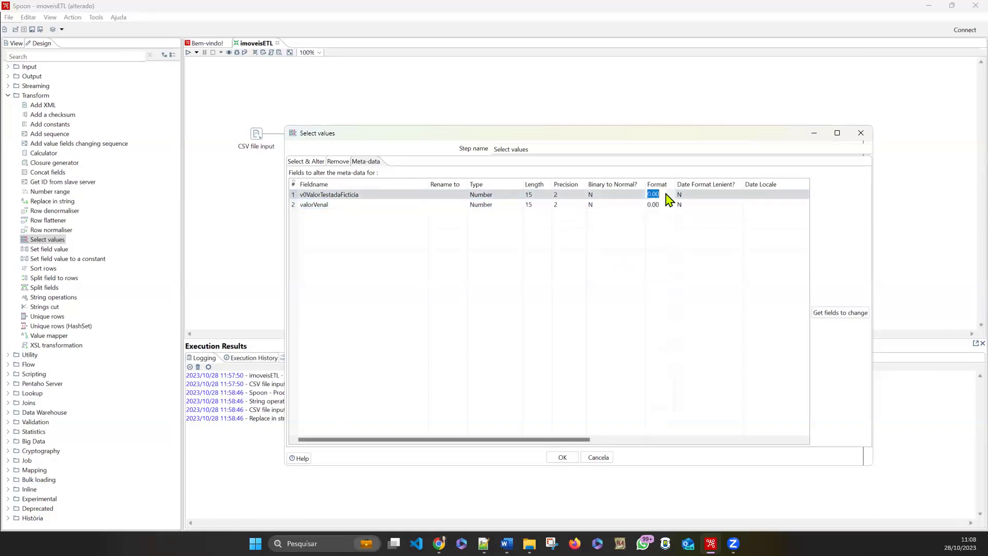
left_click(661, 204)
left_click(663, 240)
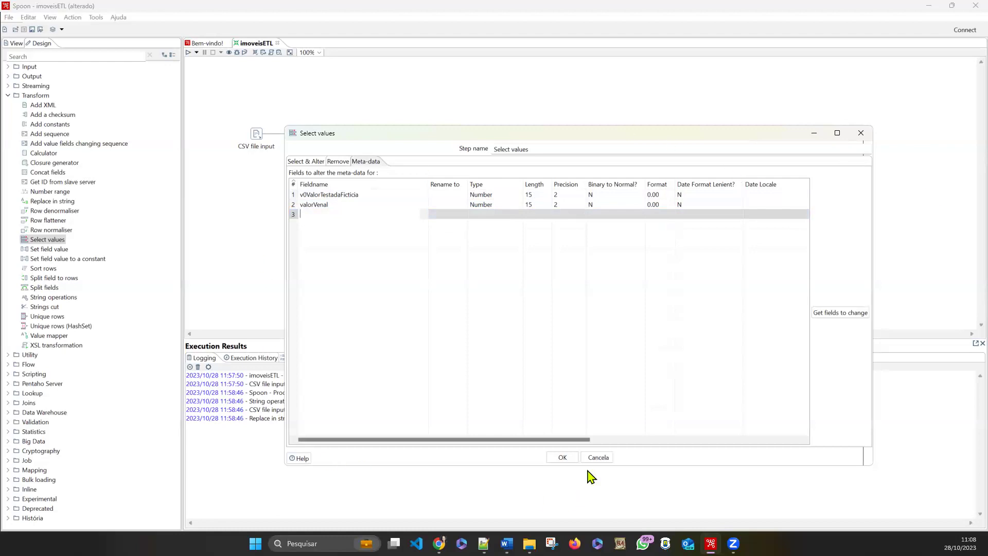
left_click(564, 457)
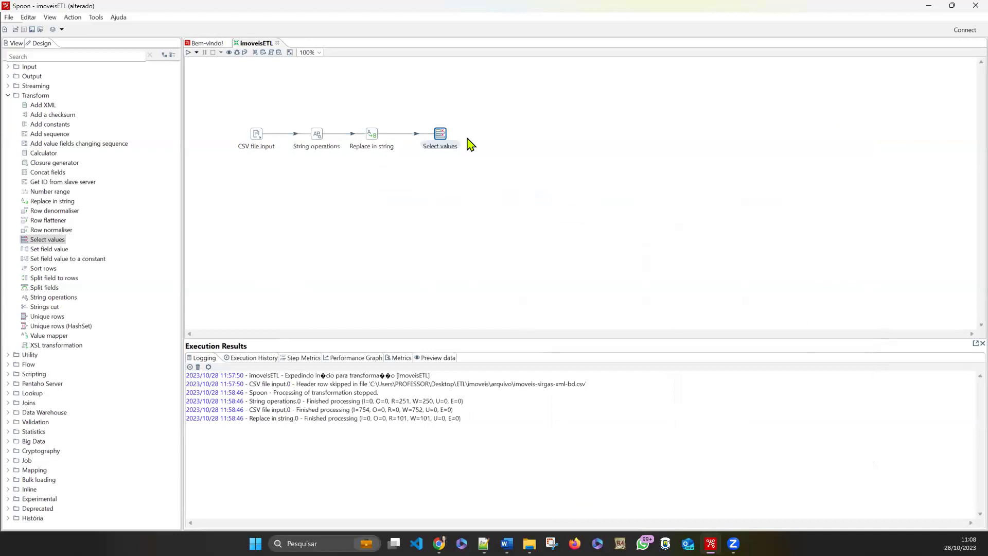
Launch a preview of the Select values step that retrieves 100 rows.
left_click(228, 53)
left_click(616, 175)
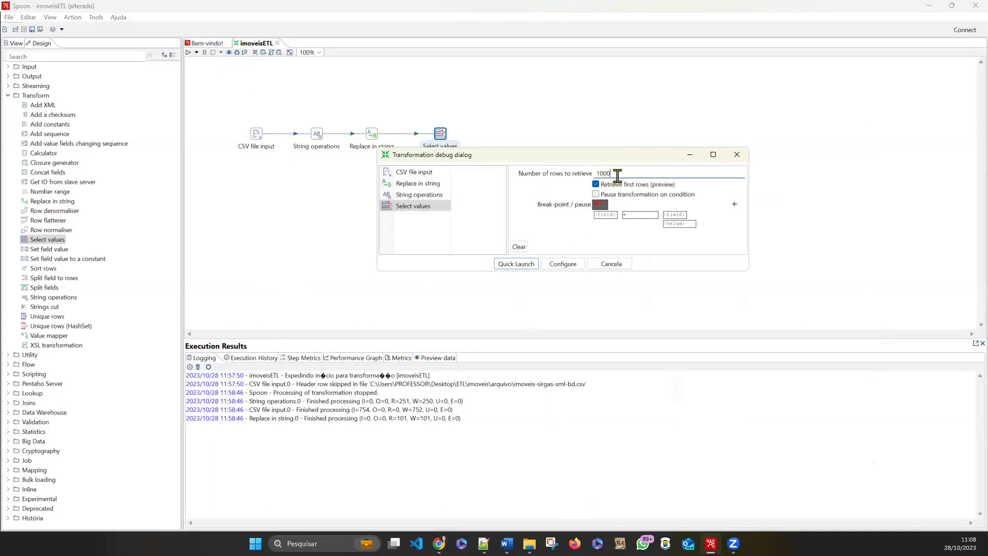
left_click(505, 264)
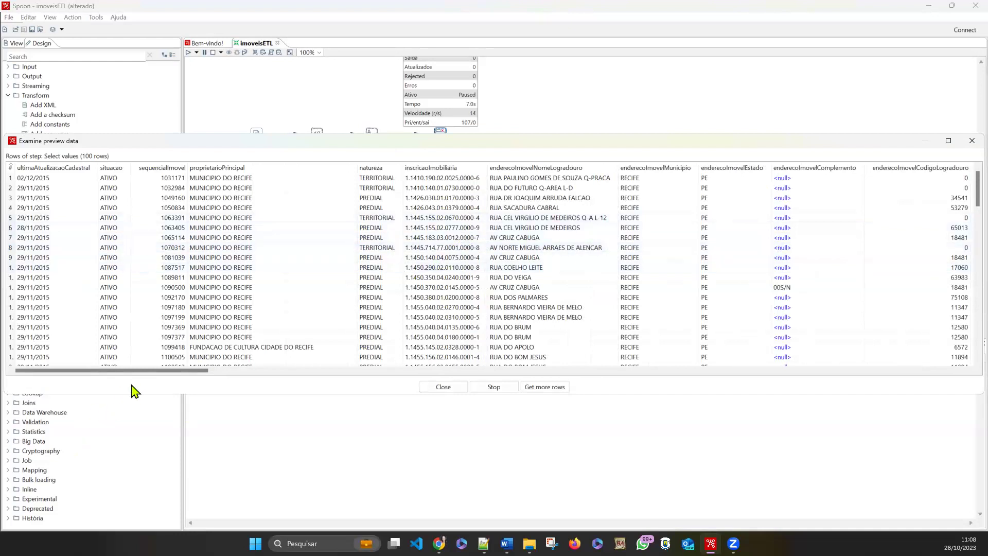
Examine the number formatting of valorVenal and v0ValorTestadaFicticia throughout the preview rows, then stop the preview.
left_click_drag(138, 370, 782, 372)
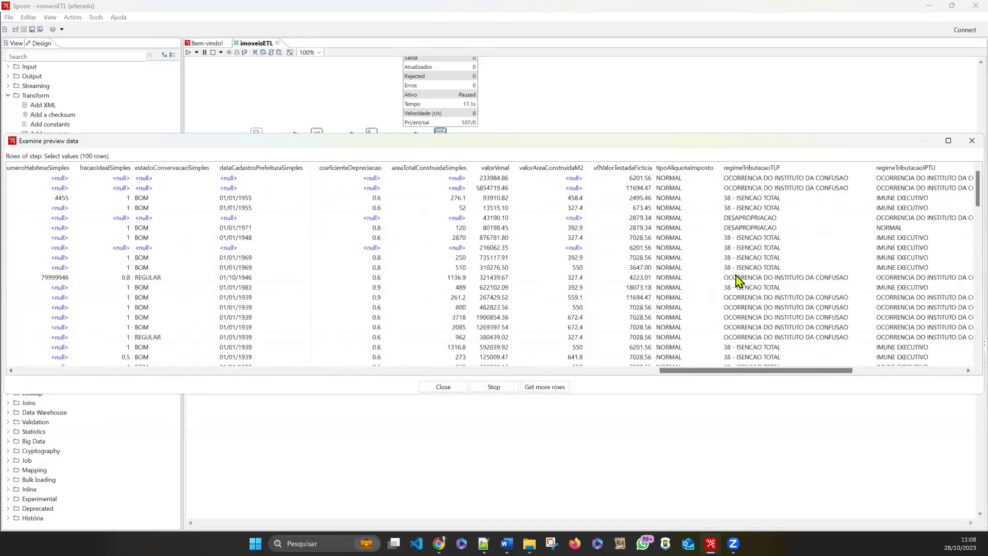
left_click(625, 178)
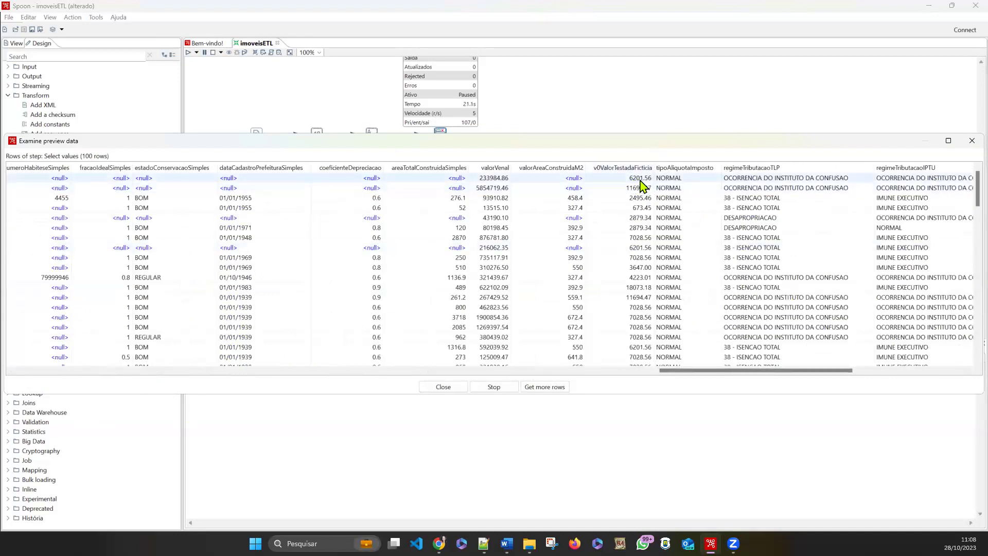
scroll(647, 249, "down", 3)
scroll(647, 252, "down", 15)
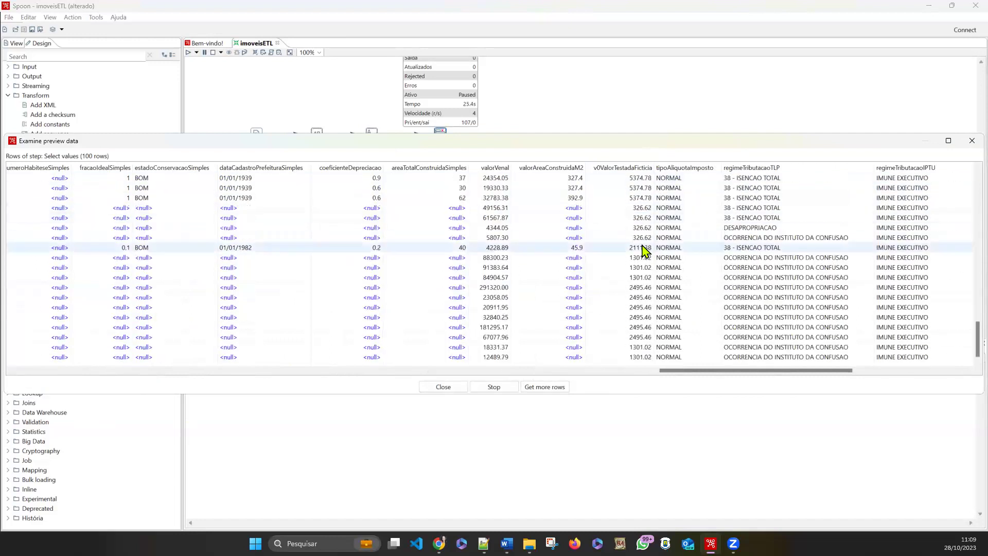
scroll(643, 334, "up", 1)
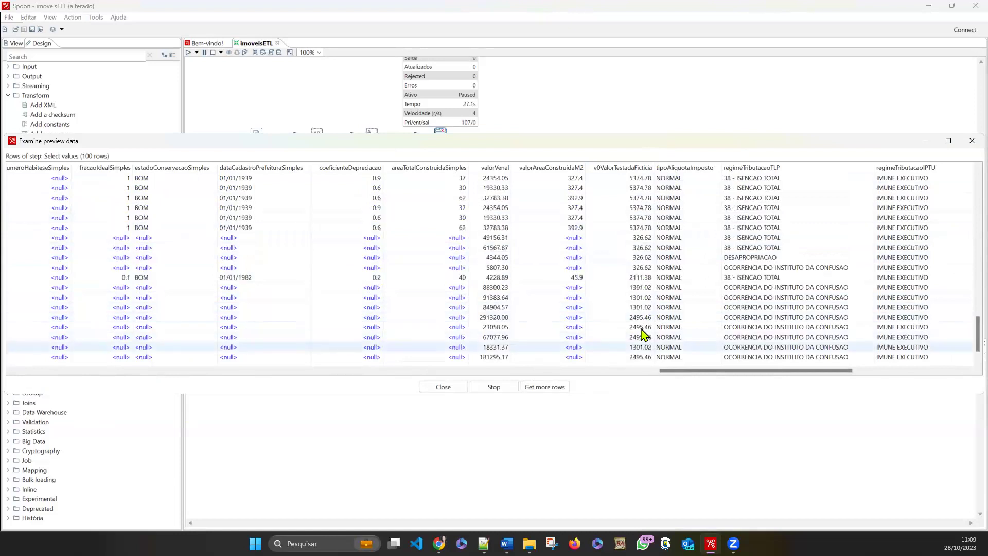
scroll(643, 334, "up", 20)
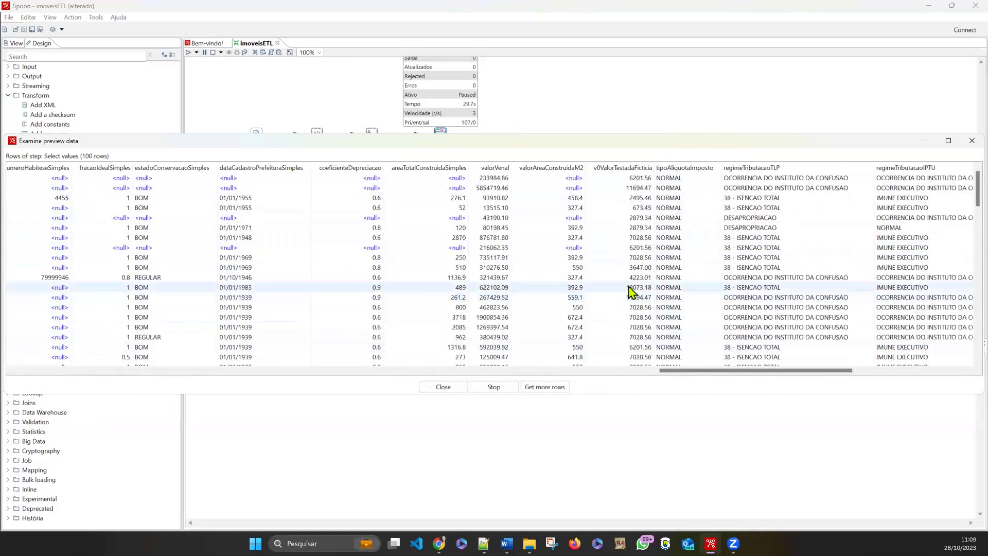
scroll(631, 226, "down", 2)
scroll(632, 226, "down", 1)
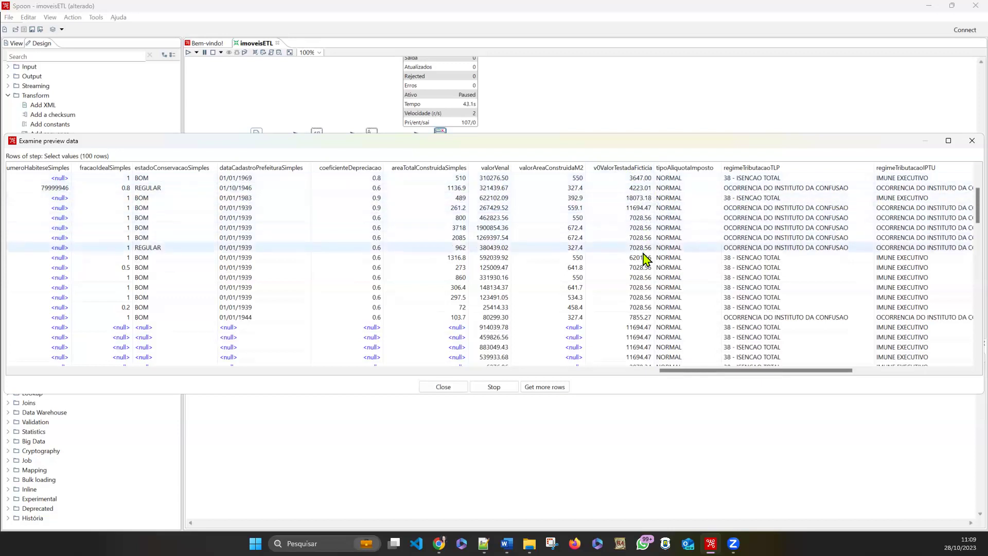
scroll(644, 258, "down", 6)
scroll(644, 258, "up", 6)
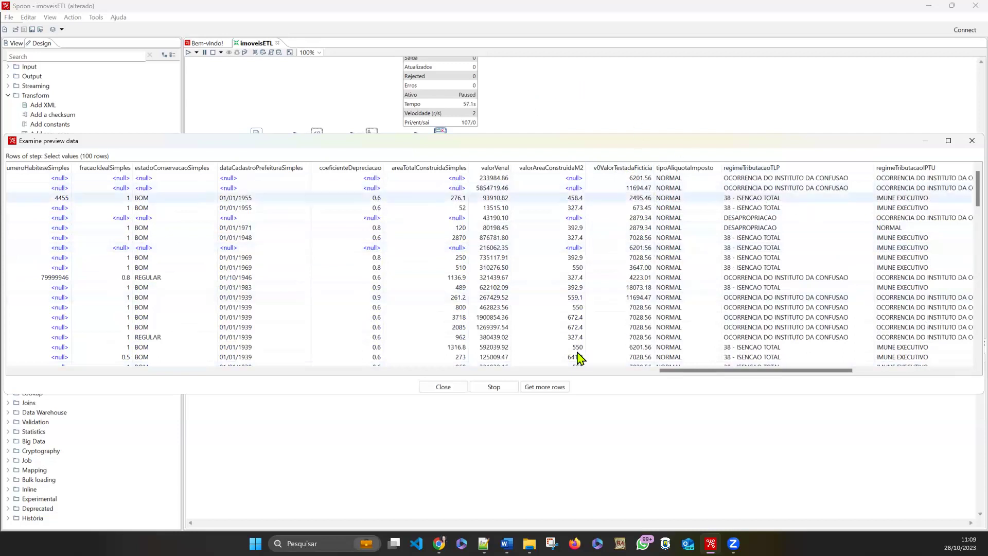
left_click(483, 388)
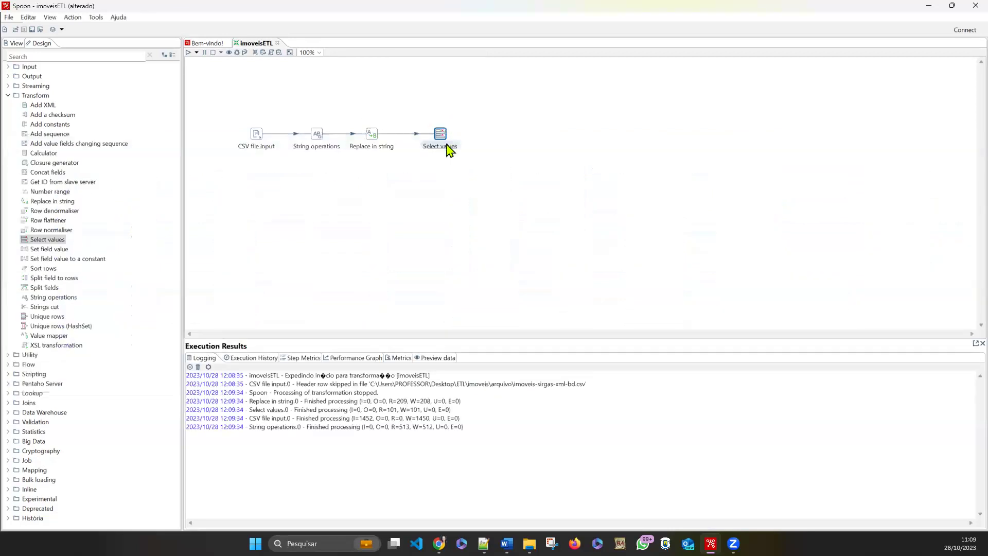
Reopen the Select values settings, set the format of v0ValorTestadaFicticia and valorVenal to 0,00 and accept the settings.
double_click(441, 137)
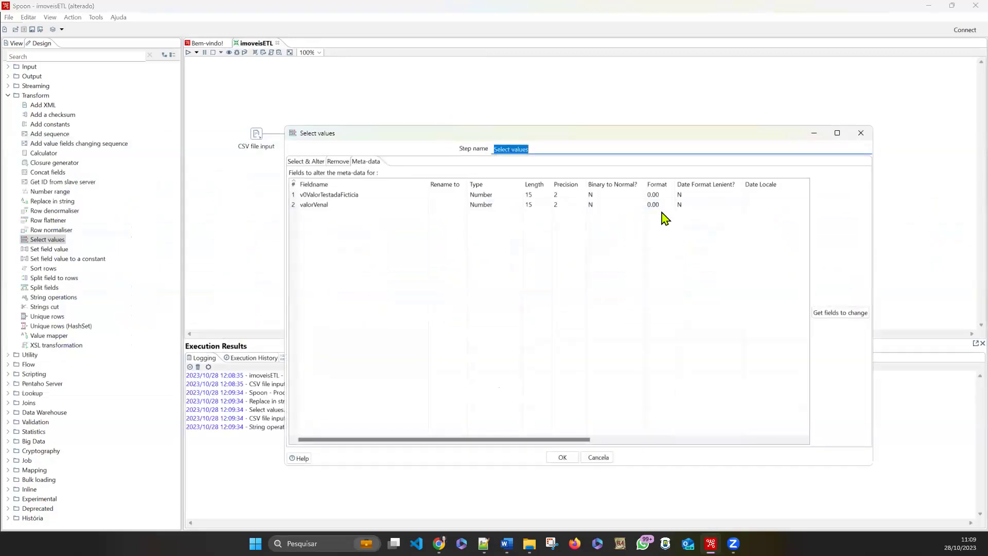
left_click(660, 196)
left_click(674, 196)
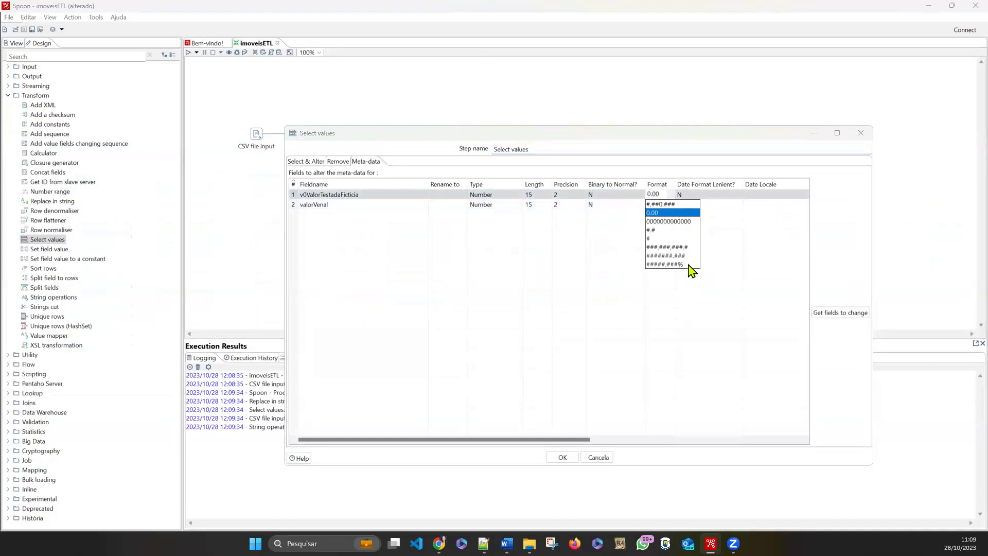
left_click(658, 204)
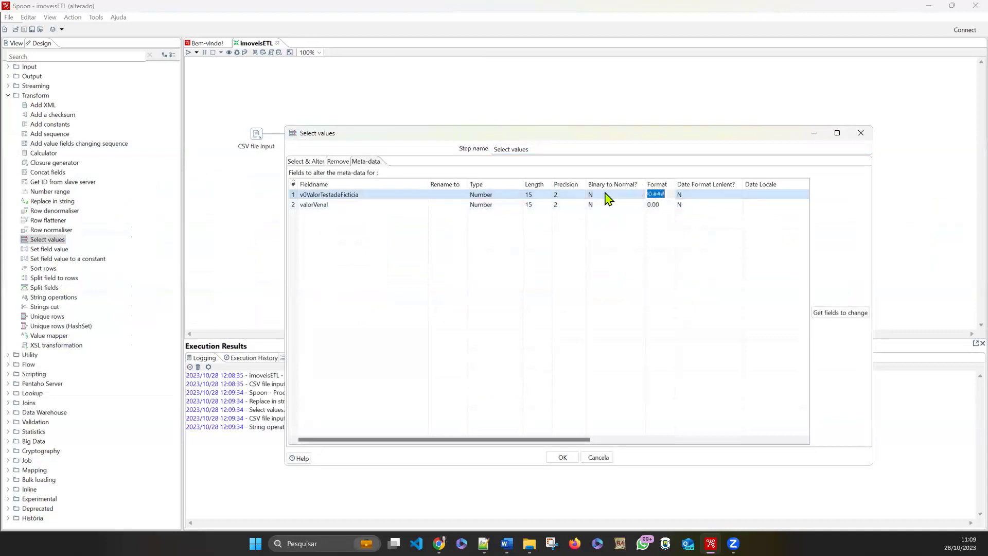
type("0.00")
key("Return")
left_click(661, 205)
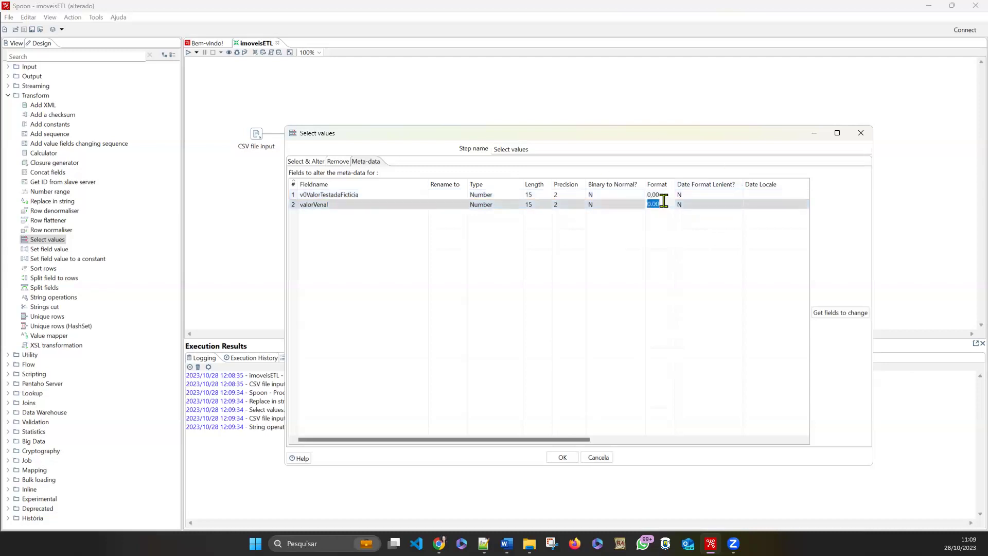
type("0,00")
key("Return")
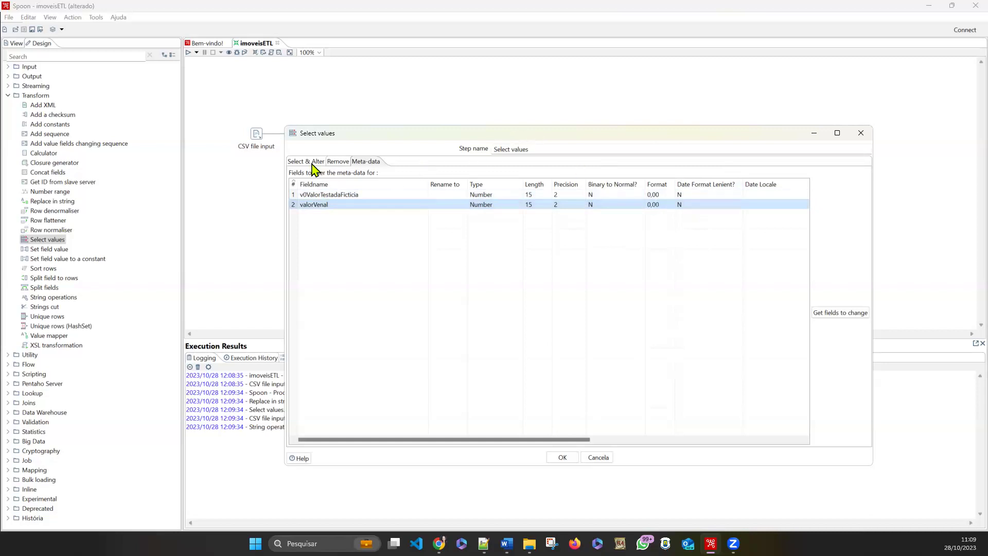
left_click(562, 457)
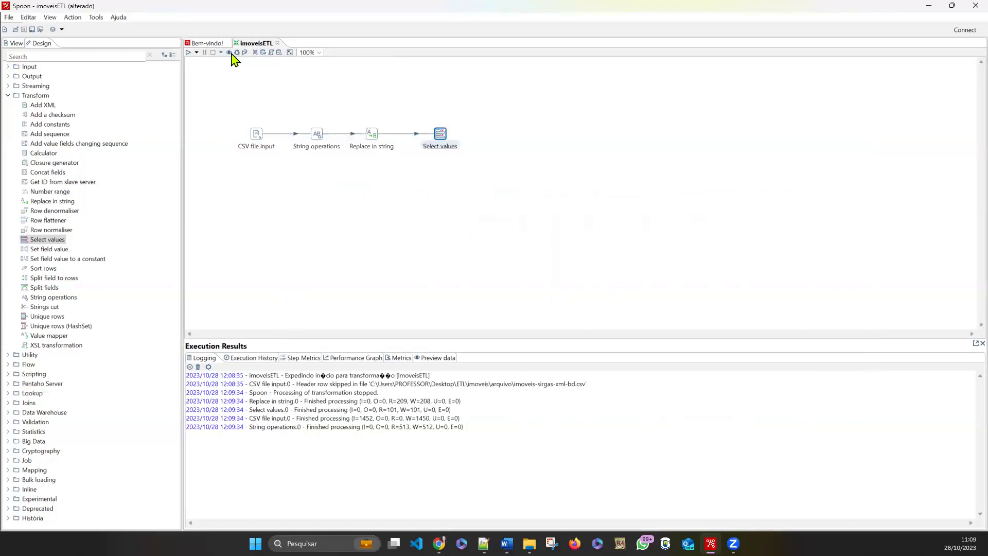
left_click(230, 53)
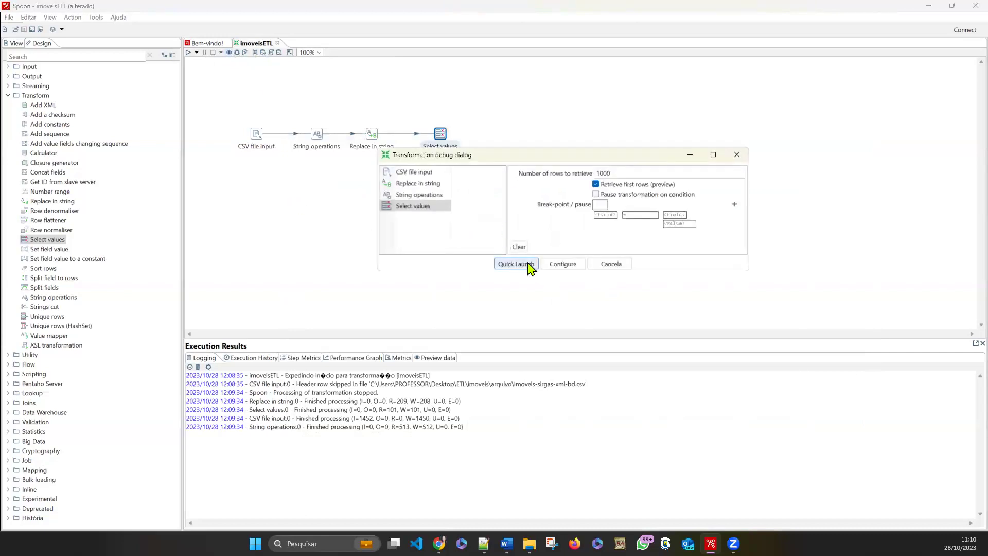
left_click(532, 265)
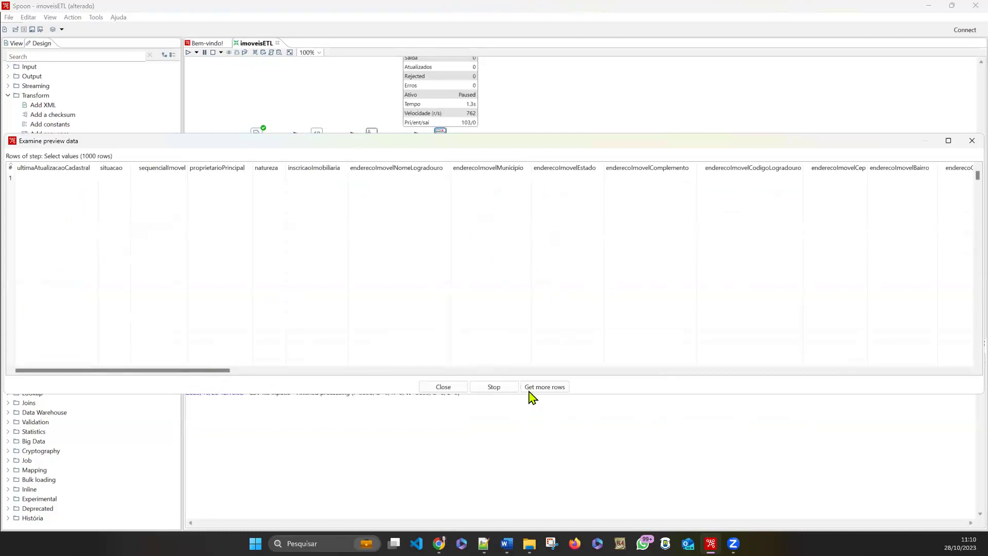
left_click(497, 388)
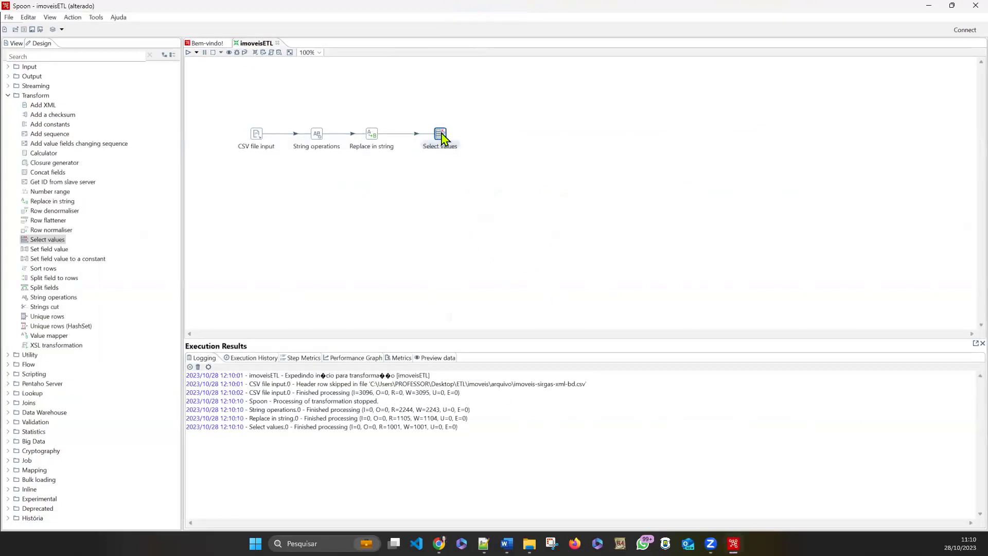
right_click(441, 135)
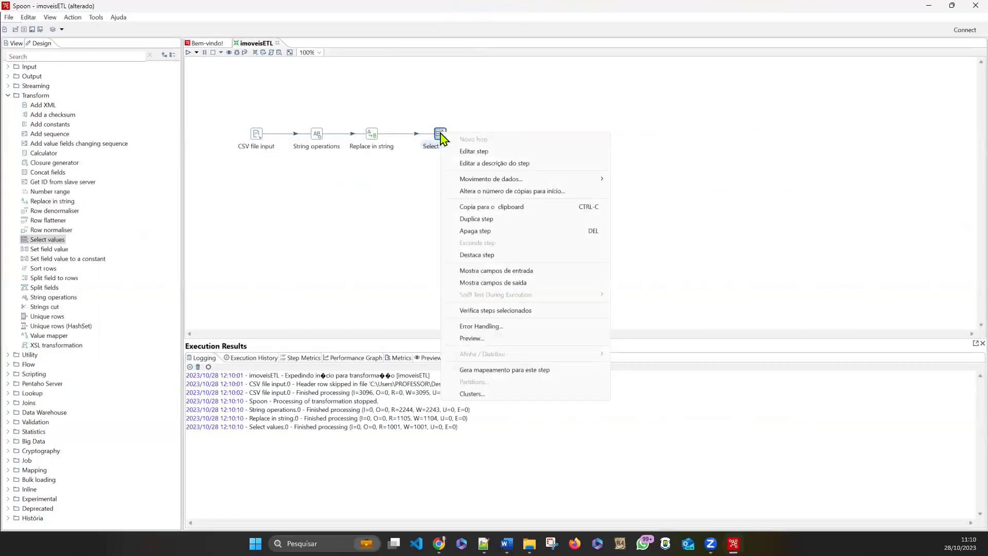
Preview 100 rows of the Select values step and locate the valorVenal and v0ValorTestadaFicticia columns.
left_click(229, 53)
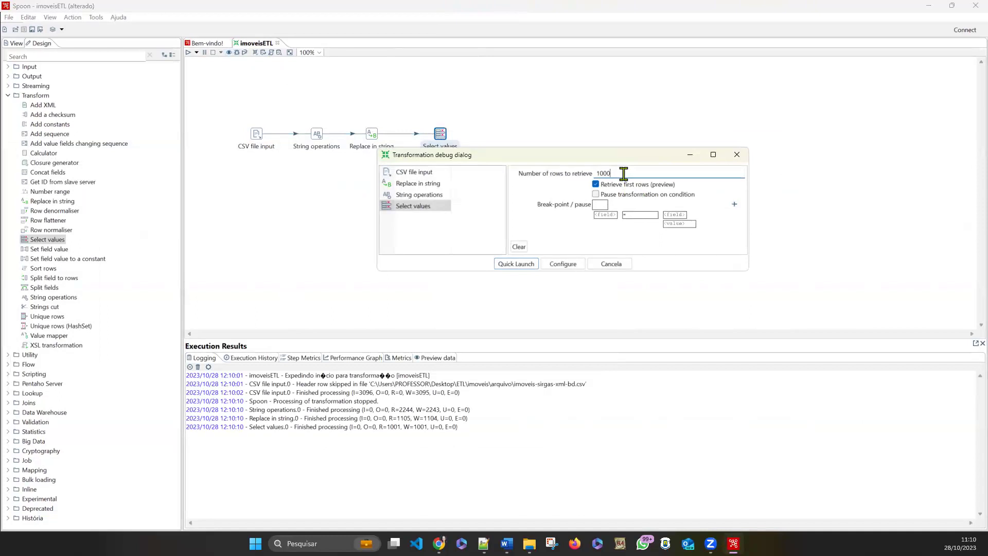
left_click(512, 265)
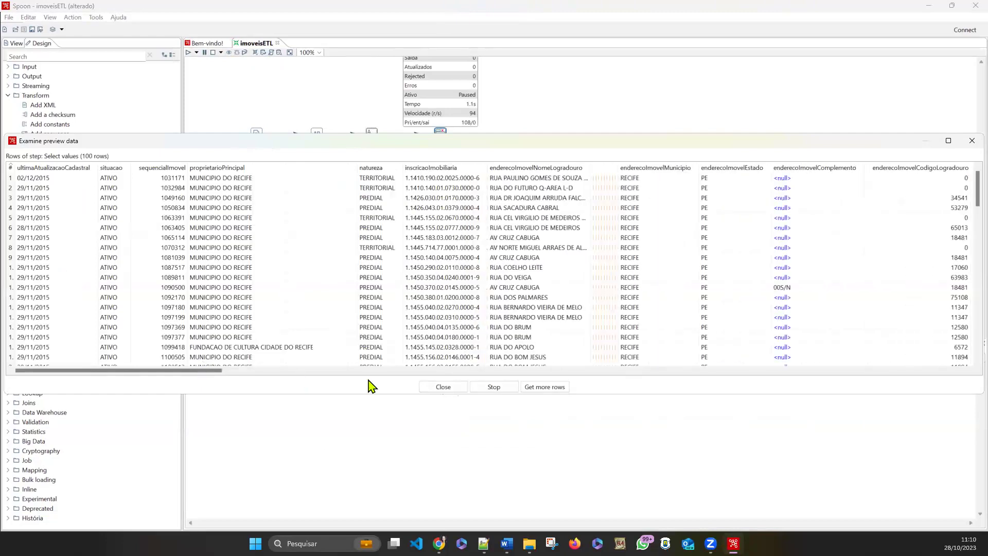
left_click_drag(27, 370, 209, 369)
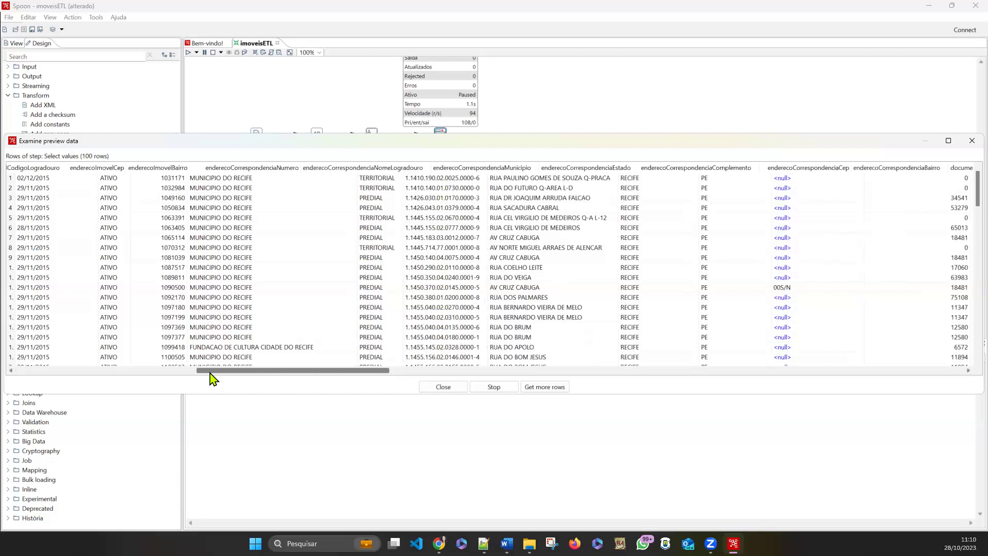
scroll(555, 370, "right", 3)
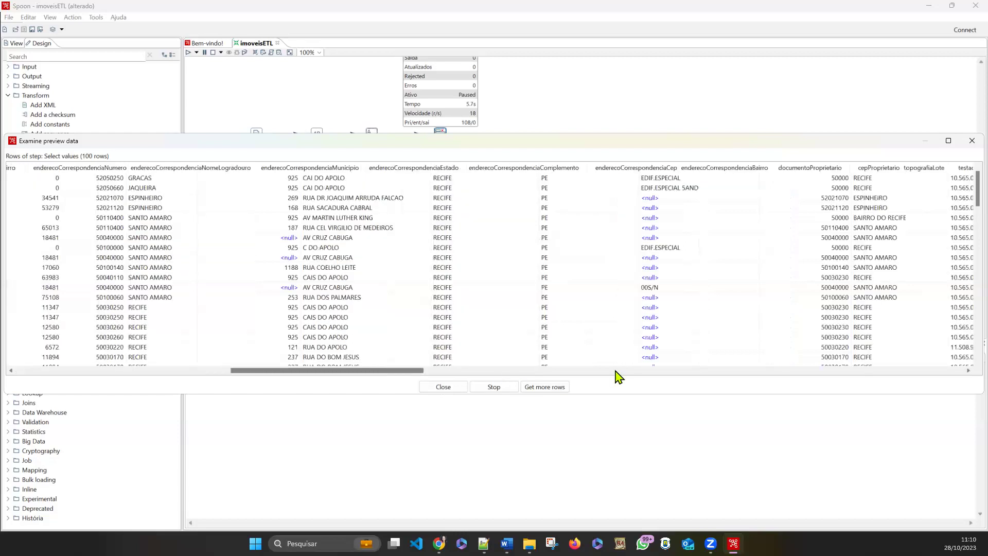
scroll(655, 185, "right", 9)
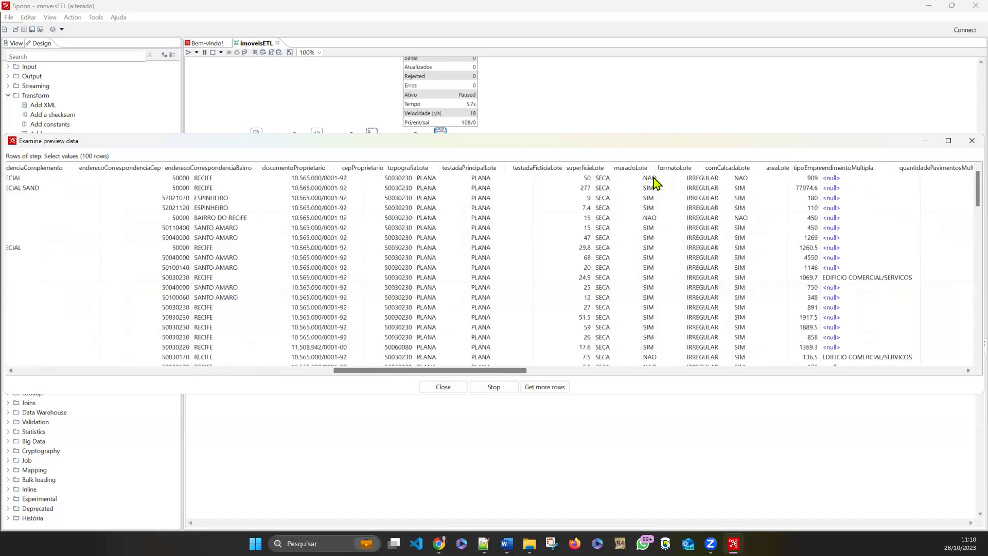
scroll(654, 184, "right", 20)
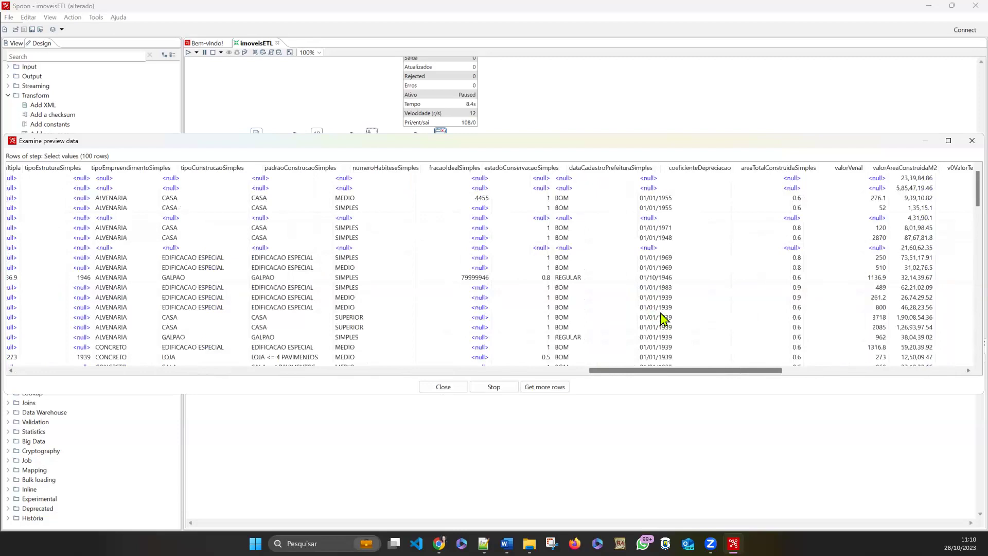
scroll(659, 327, "right", 3)
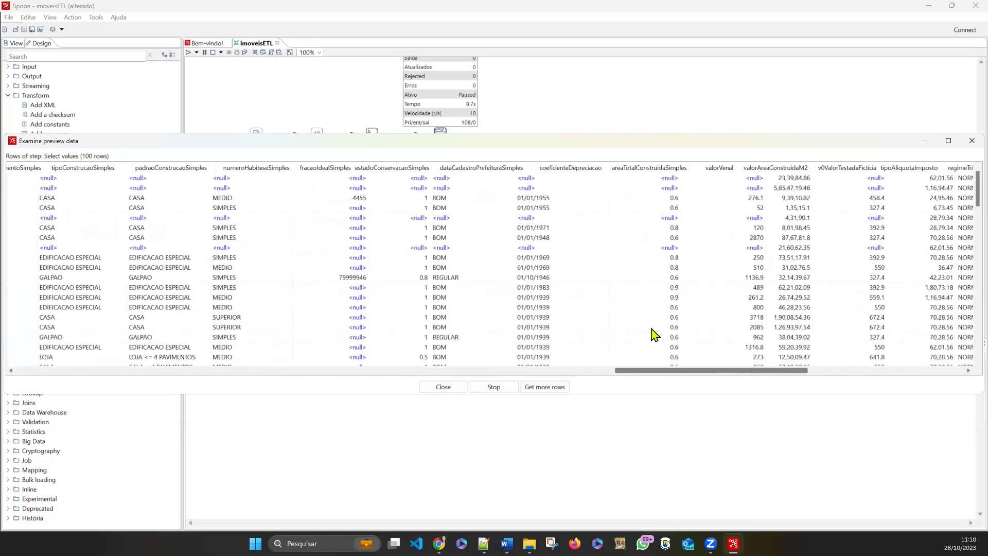
scroll(512, 370, "right", 2)
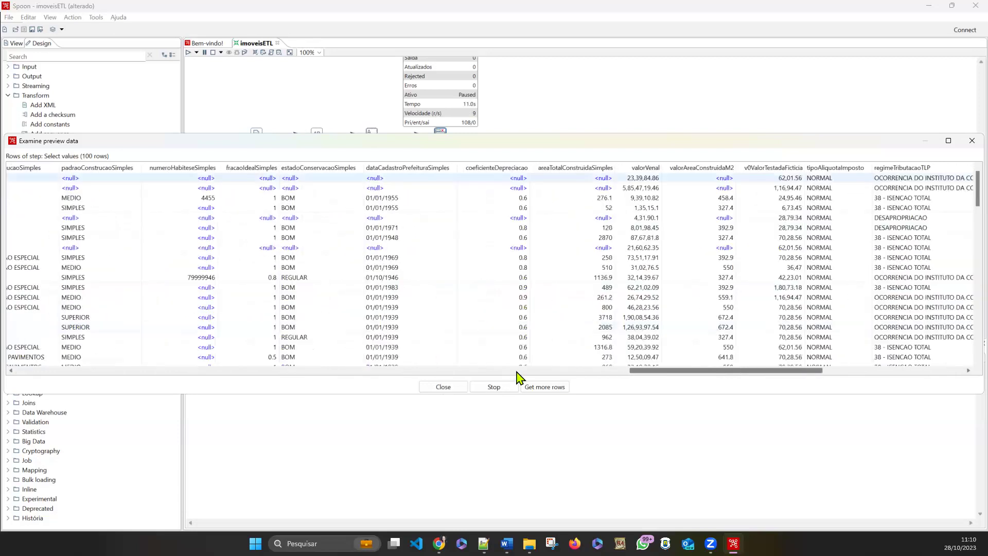
Examine the number formatting of valorVenal and v0ValorTestadaFicticia in the preview rows, then stop the preview.
left_click(831, 315)
key("Down")
key("Down")
key("Down")
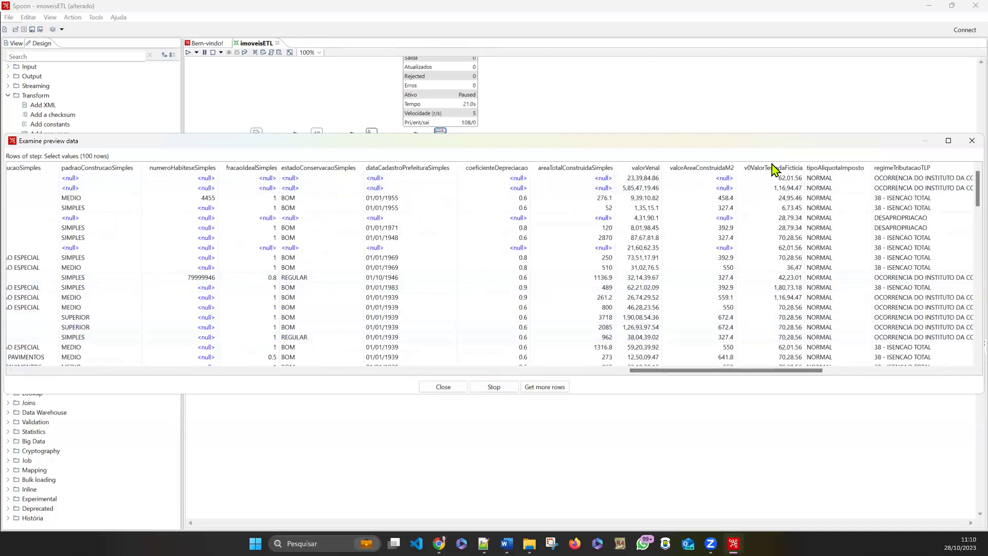
left_click(512, 384)
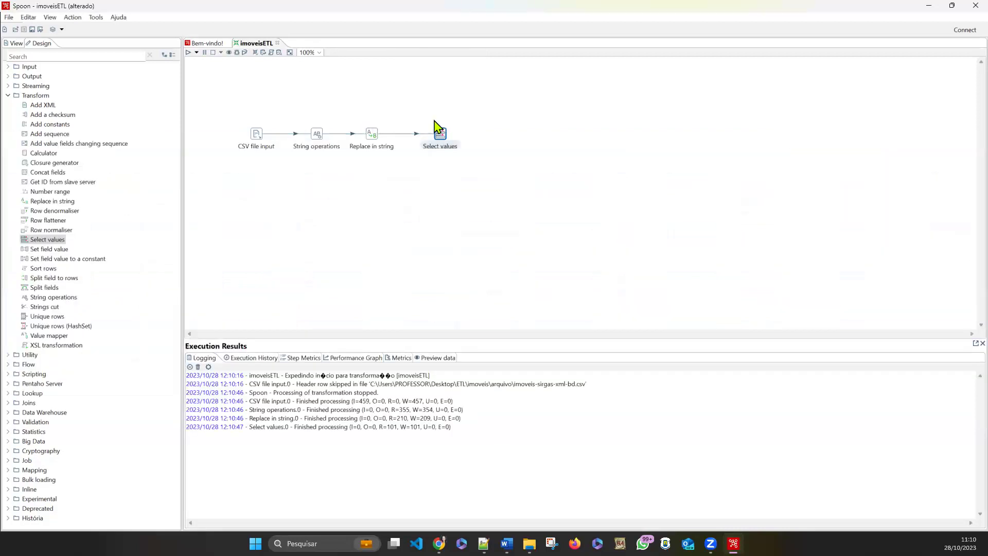
Reopen the Select values settings, set the format of v0ValorTestadaFicticia and valorVenal to 0.00 and accept the settings.
double_click(440, 133)
left_click(654, 195)
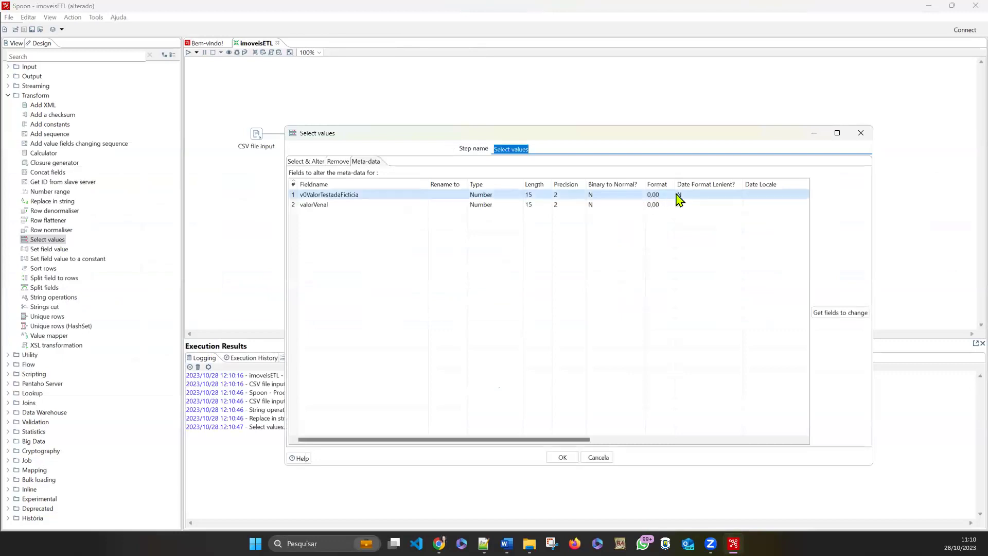
left_click(662, 219)
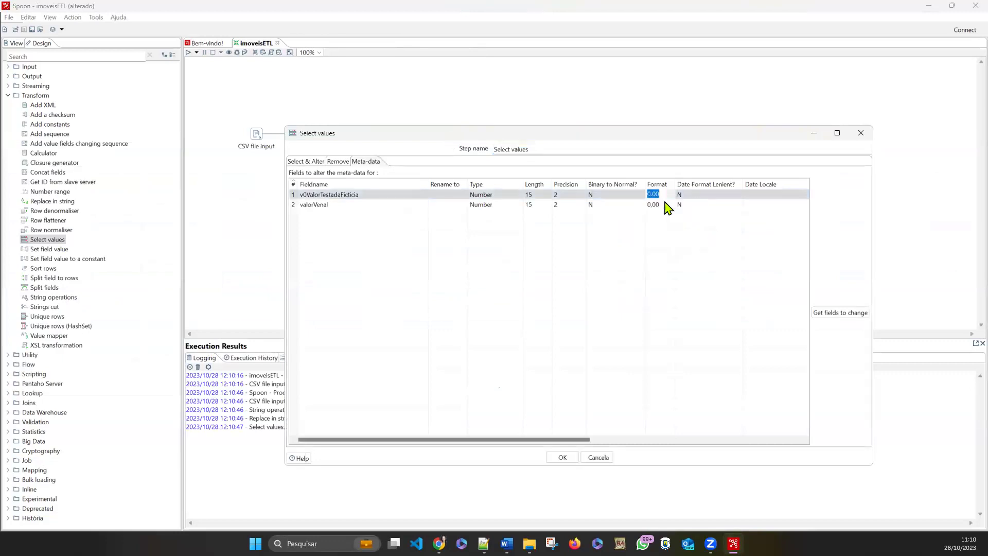
left_click(668, 206)
left_click(659, 228)
left_click(562, 457)
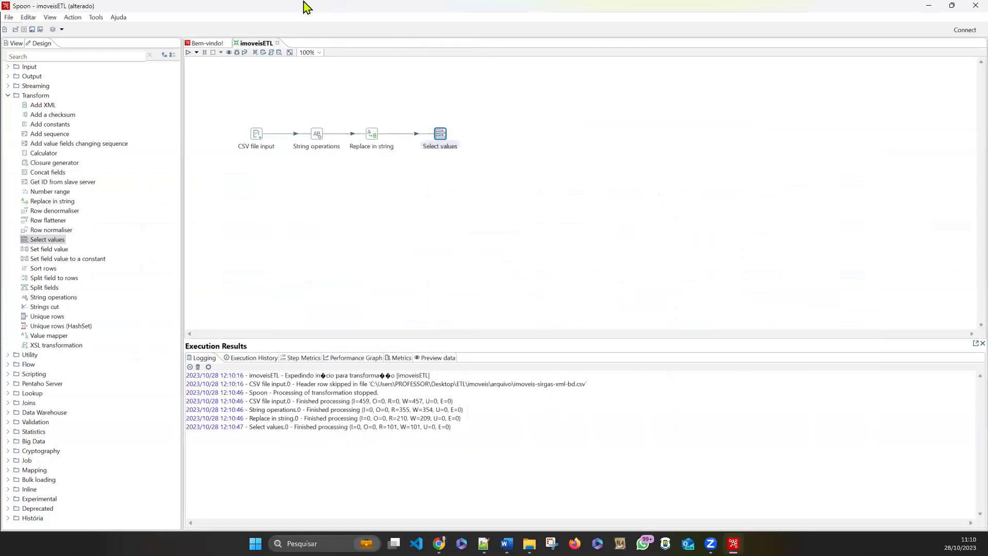
Save the transformation and move the Select values step slightly closer to Replace in string.
left_click(32, 29)
left_click_drag(443, 135, 430, 136)
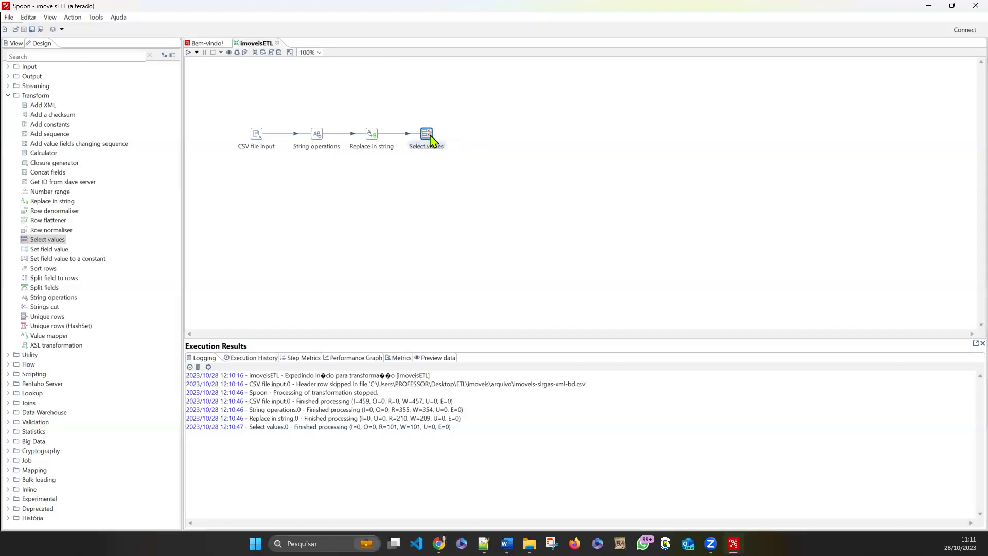
mouse_move(430, 139)
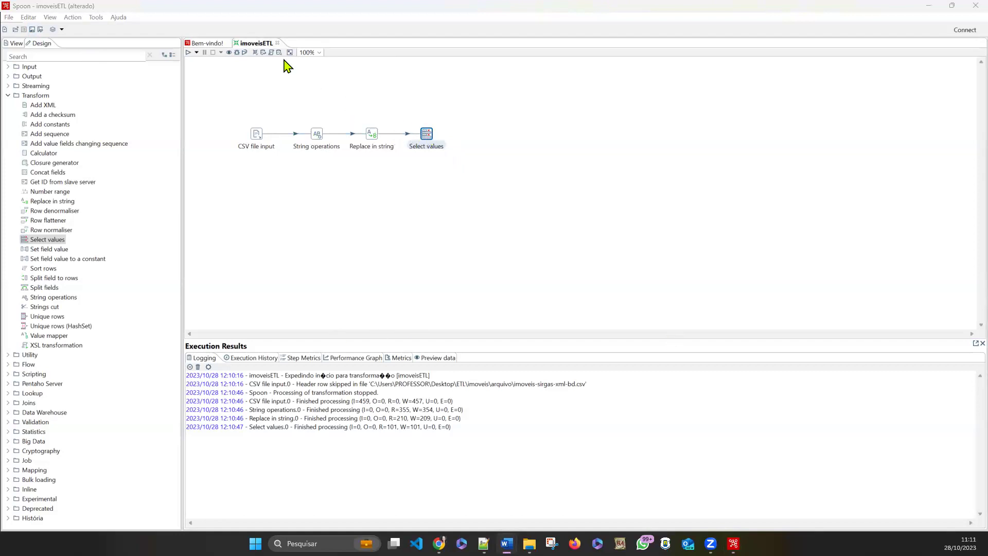
Launch a new preview of the Select values step with 100 rows to retrieve and look through its address columns.
left_click(228, 52)
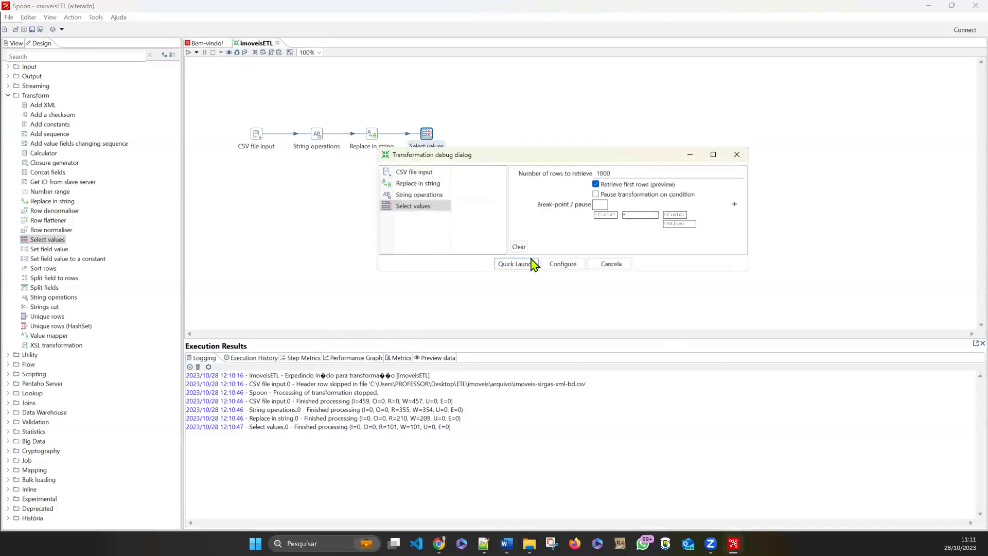
left_click(653, 171)
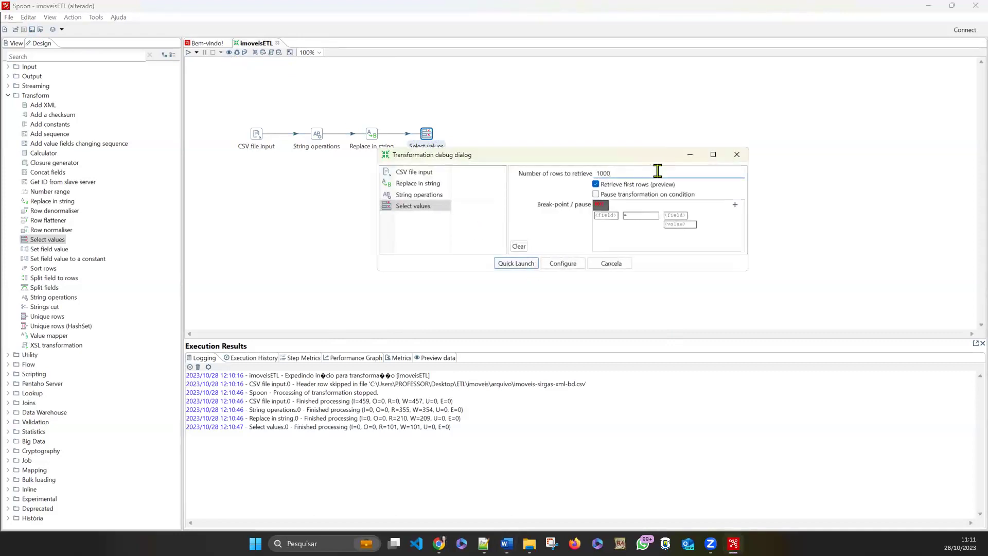
left_click(516, 264)
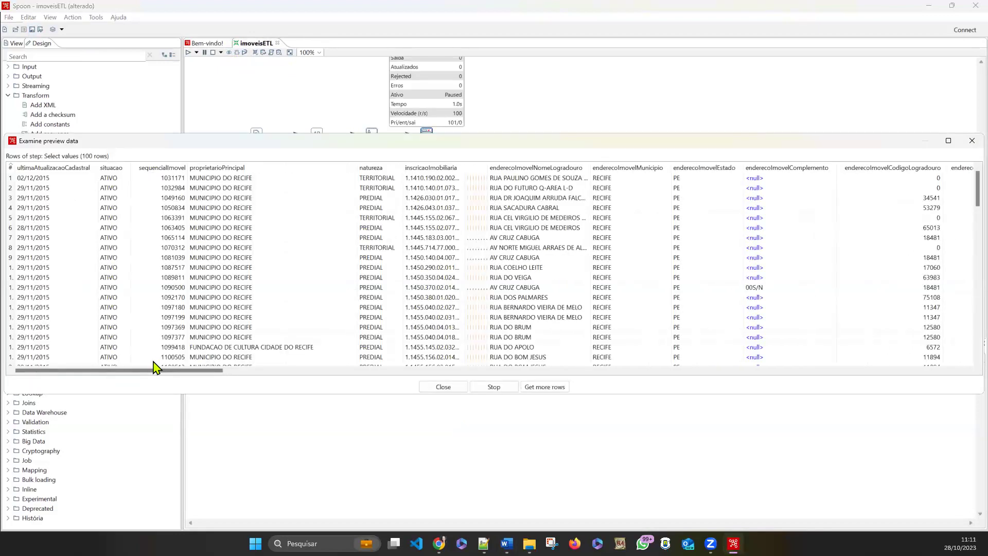
left_click_drag(149, 371, 276, 408)
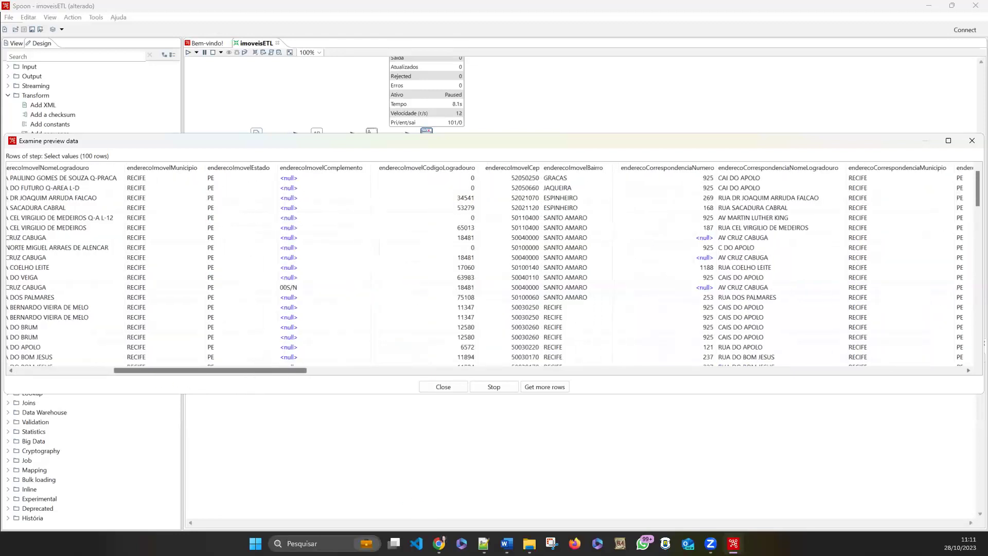
Switch to Notepad++ to inspect the header and rows of imoveis-sirgas-xml-bd.csv in an enlarged window, then return to the preview.
left_click(484, 543)
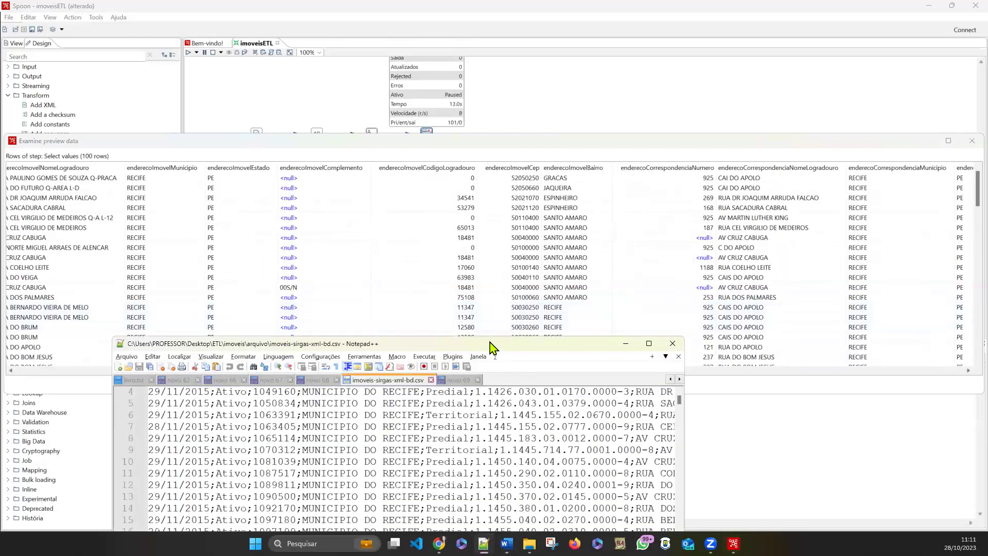
left_click_drag(638, 343, 630, 229)
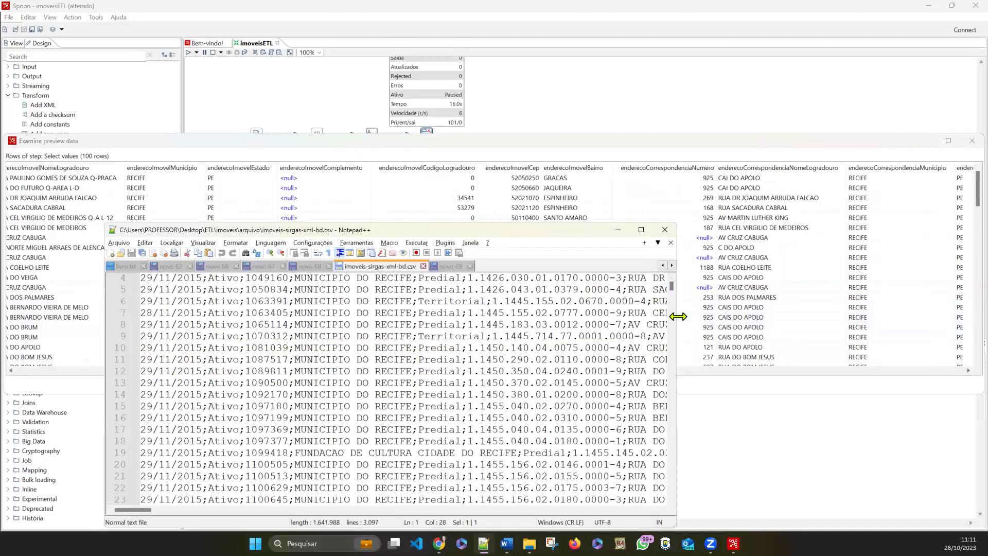
left_click_drag(678, 317, 812, 319)
scroll(684, 327, "up", 1)
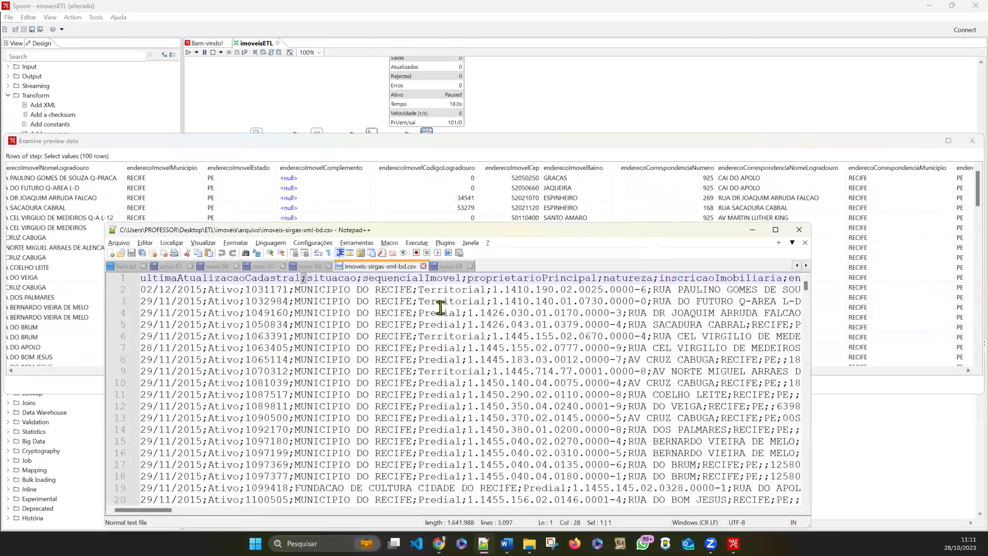
scroll(178, 514, "right", 15)
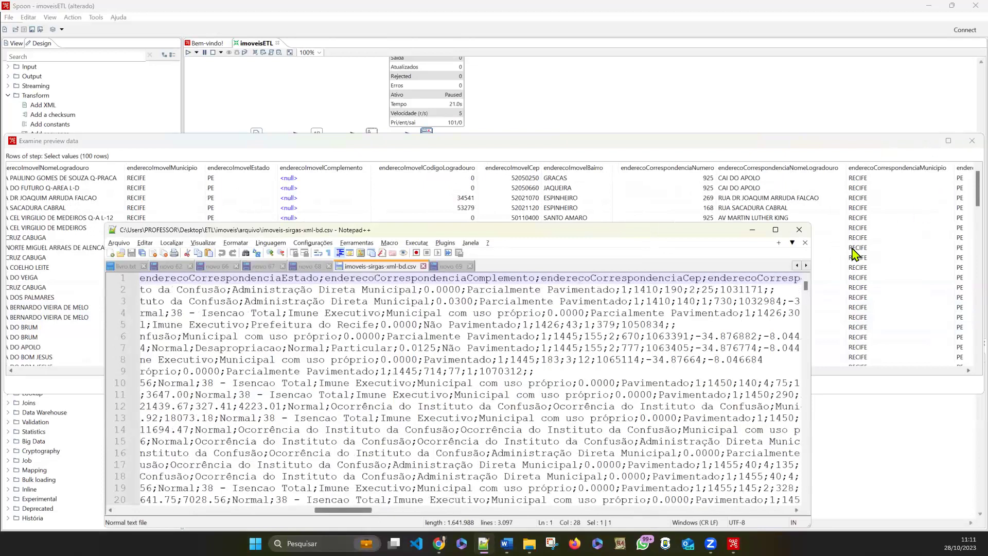
left_click(798, 237)
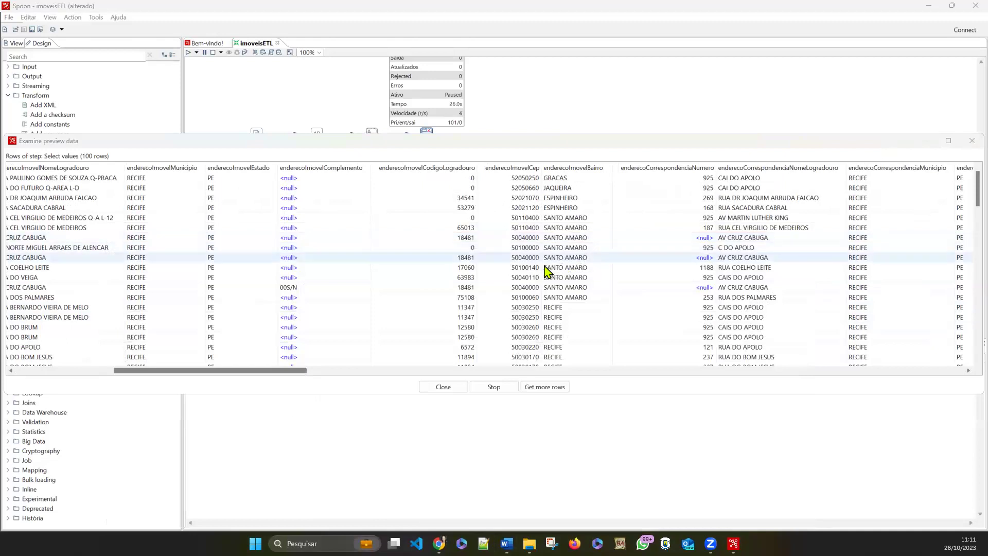
Examine the decimal formatting of valorVenal and v0ValorTestadaFicticia from the first to the last preview row, then stop the preview.
left_click_drag(307, 370, 566, 364)
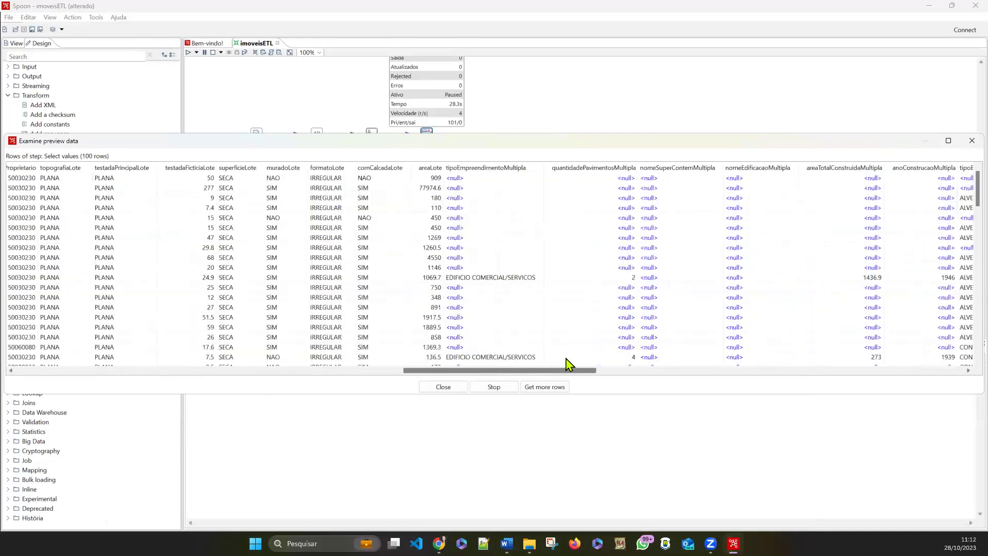
left_click(567, 359)
left_click_drag(489, 375, 787, 371)
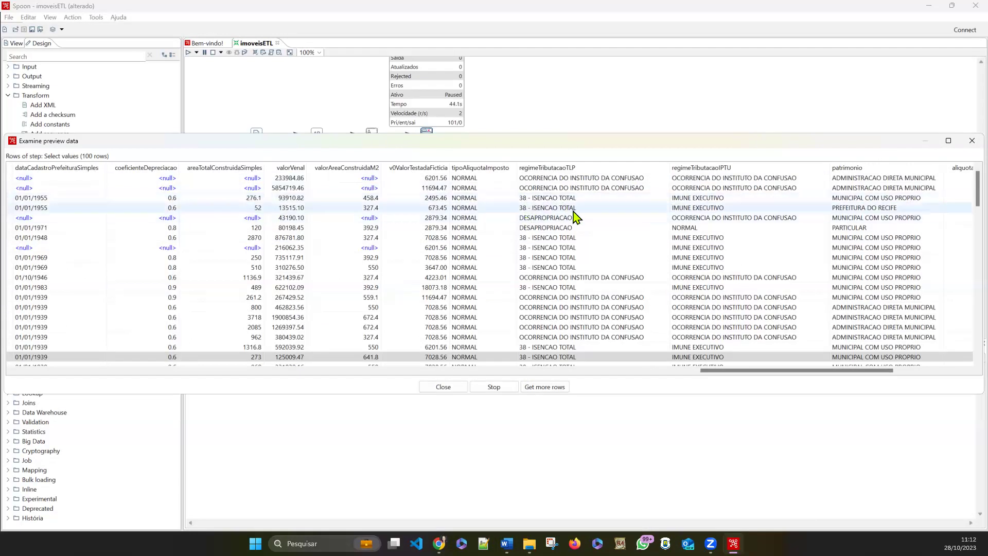
scroll(525, 245, "down", 9)
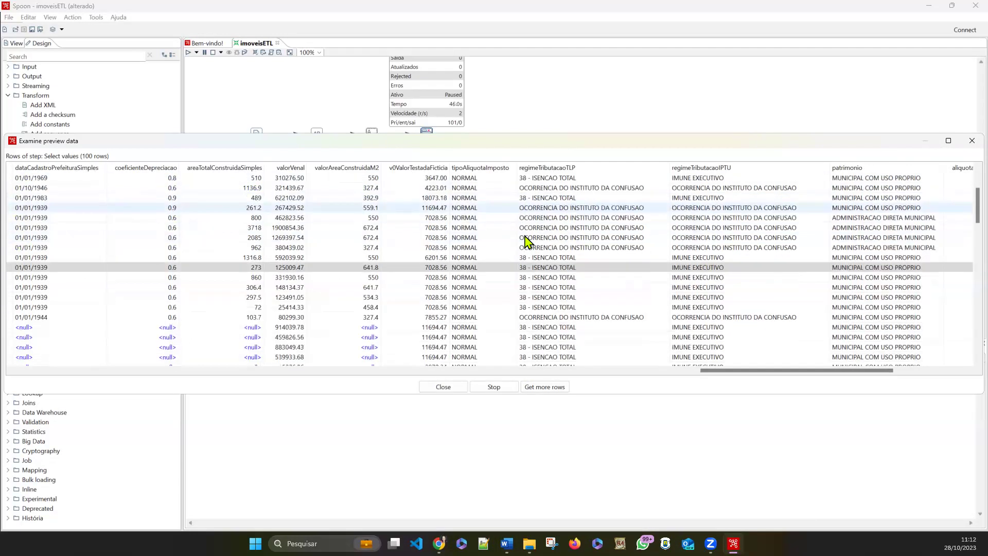
scroll(526, 265, "down", 3)
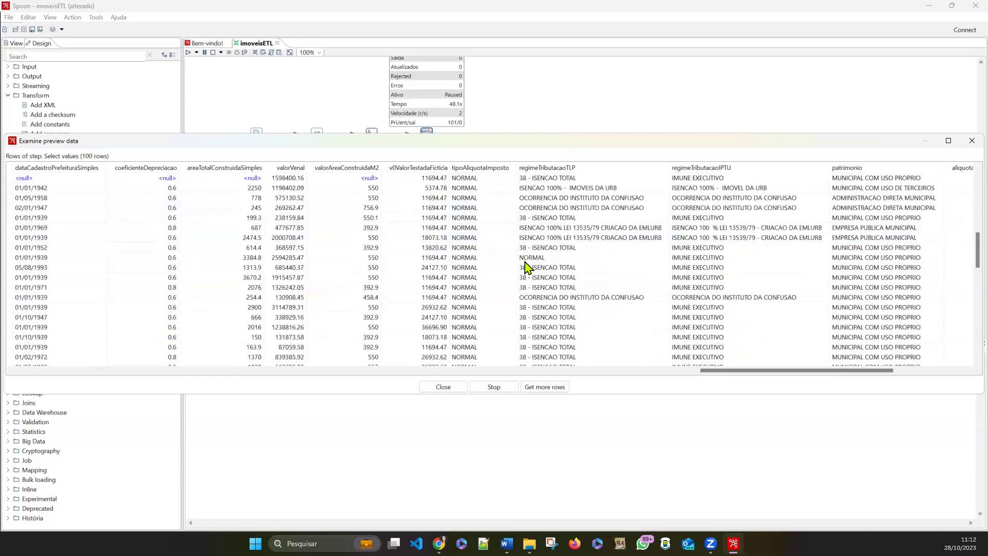
scroll(530, 258, "down", 9)
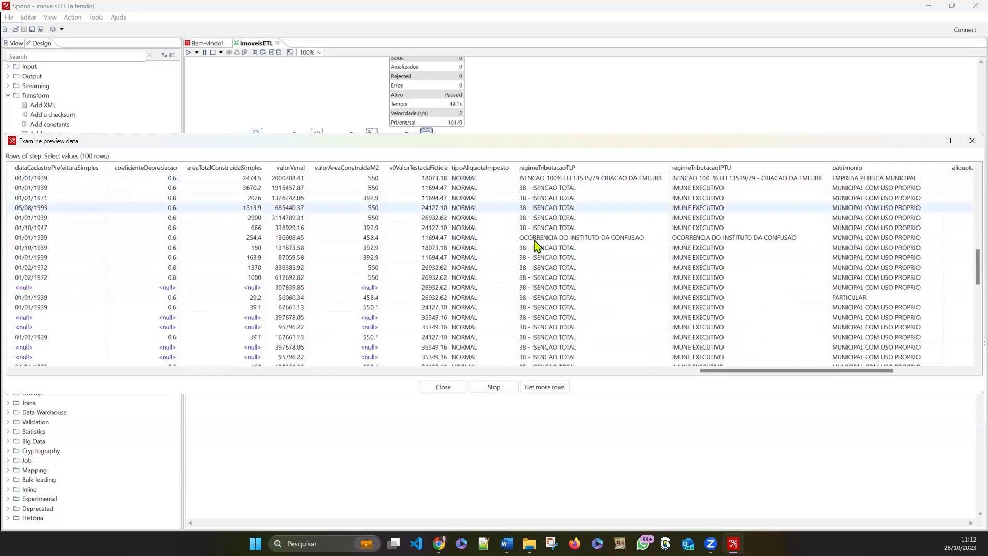
scroll(535, 245, "down", 6)
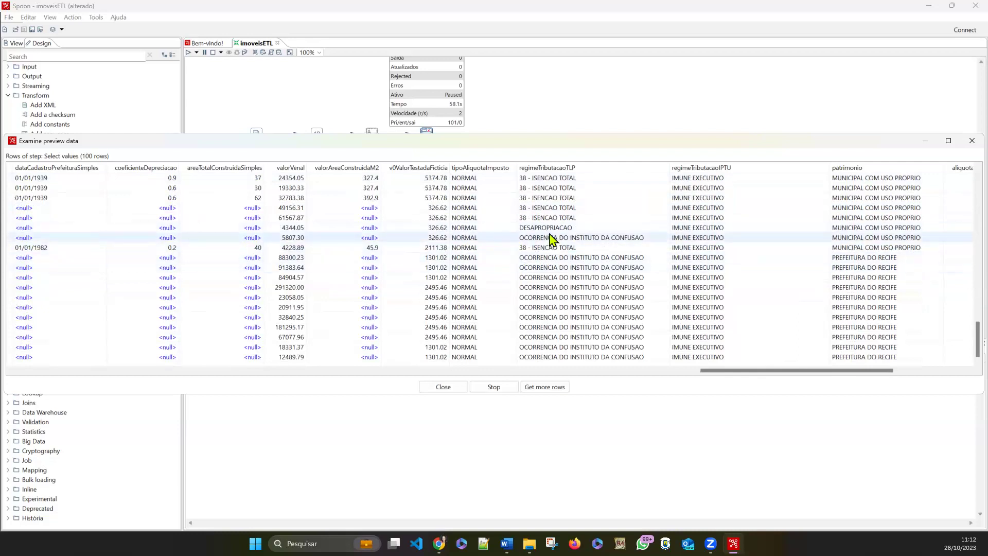
scroll(584, 234, "up", 15)
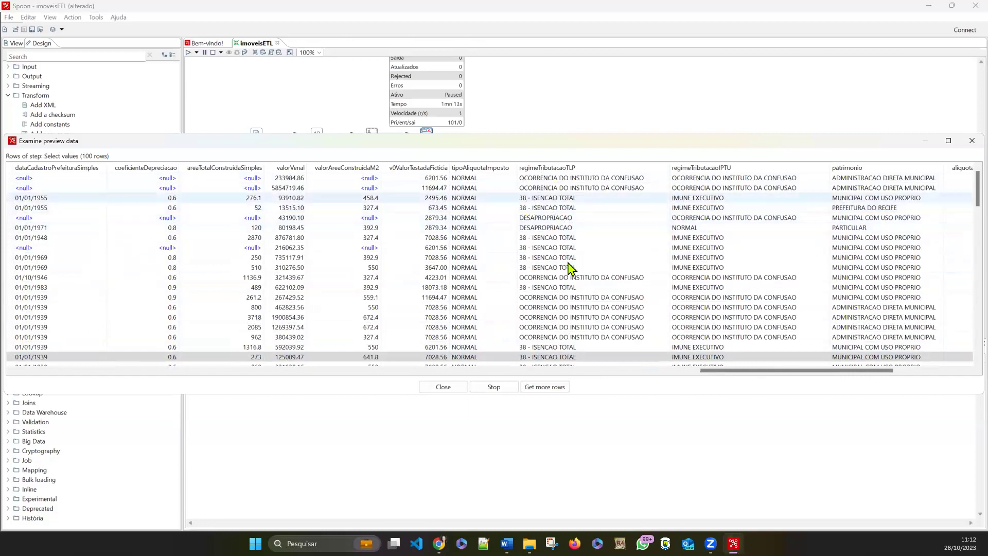
scroll(570, 271, "down", 10)
scroll(570, 271, "down", 12)
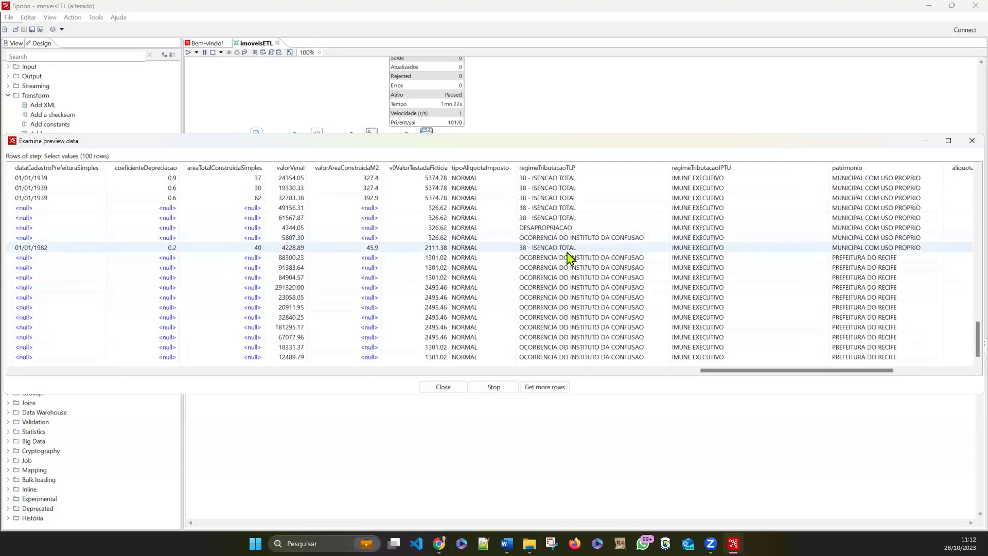
scroll(568, 257, "up", 20)
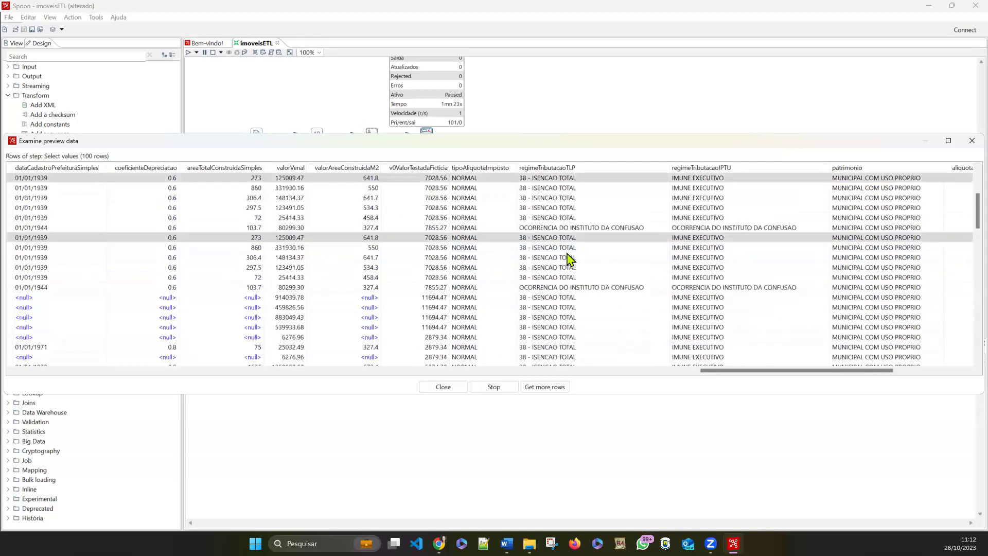
scroll(568, 257, "up", 4)
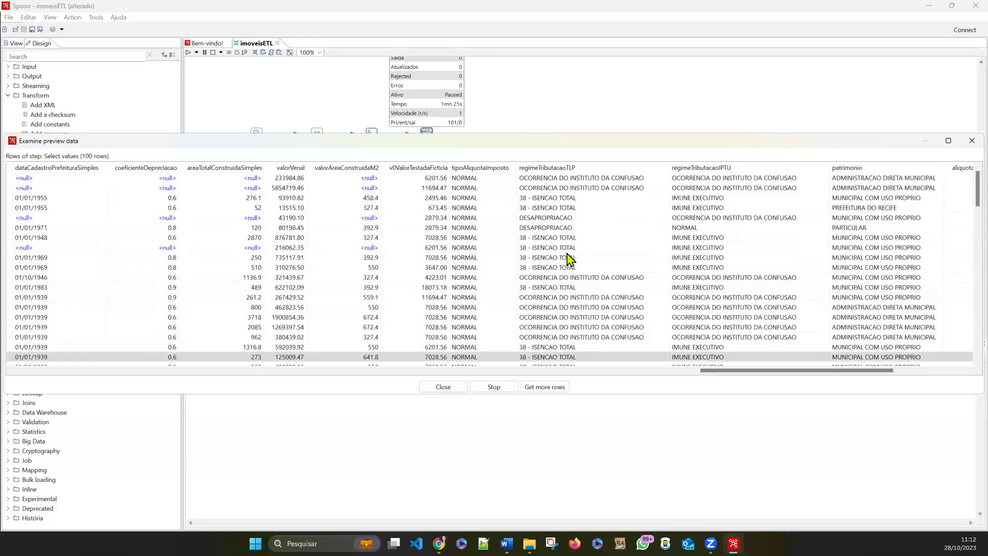
left_click(494, 387)
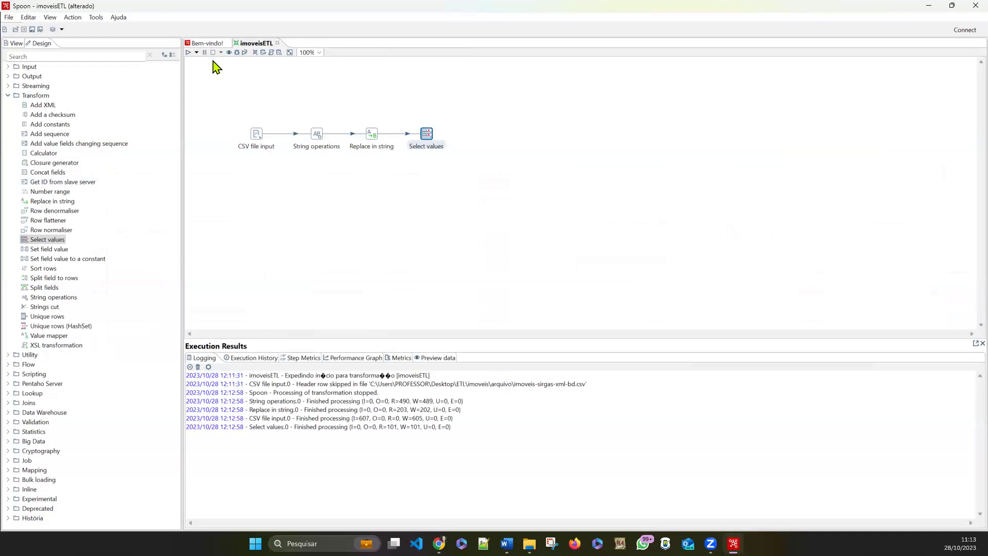
Add a Split fields transform step to the canvas, connected after the Select values step.
left_click(48, 250)
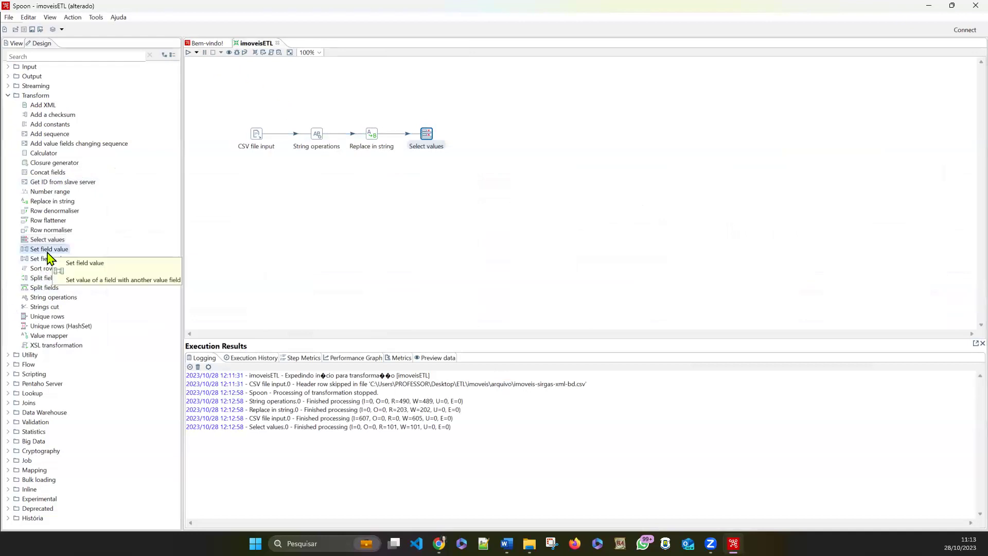
left_click(44, 288)
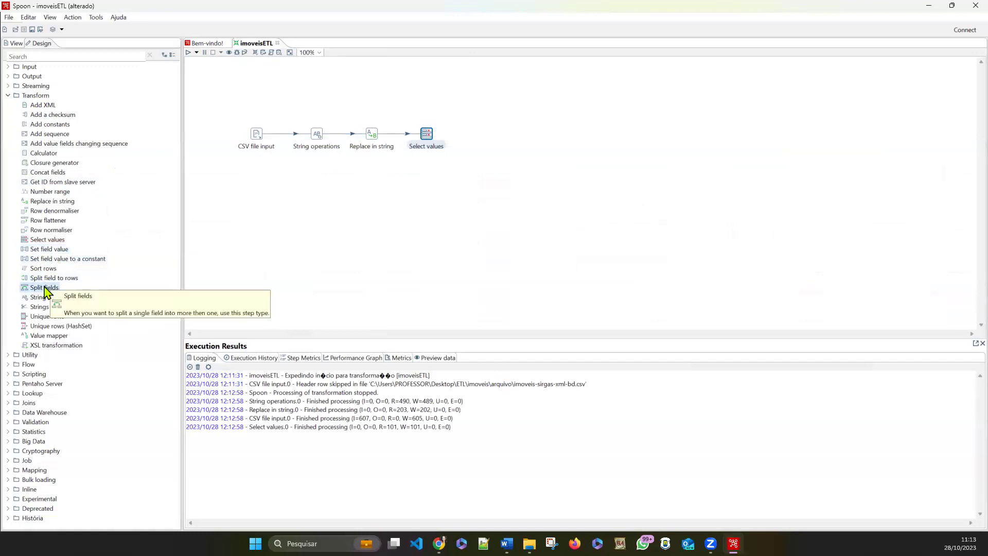
left_click(54, 250)
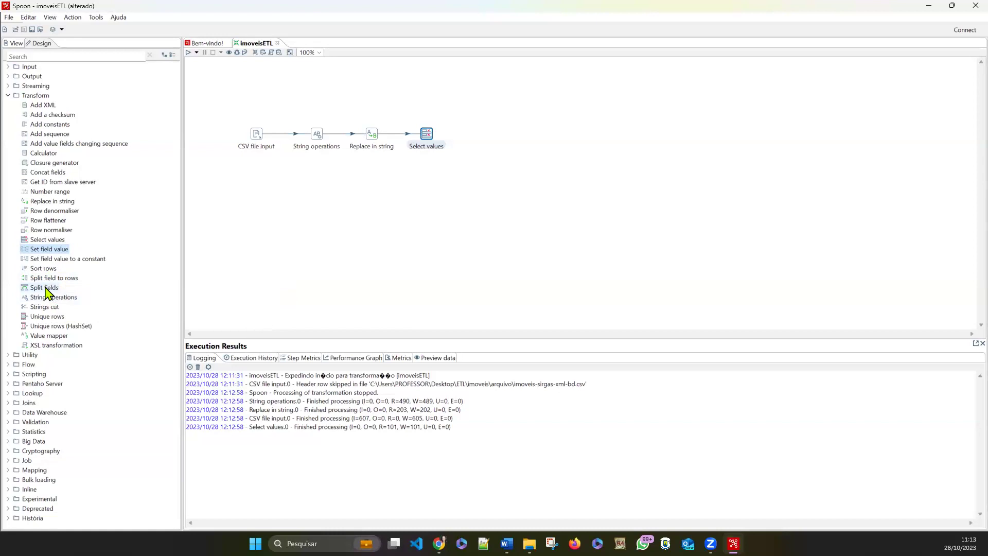
left_click(45, 288)
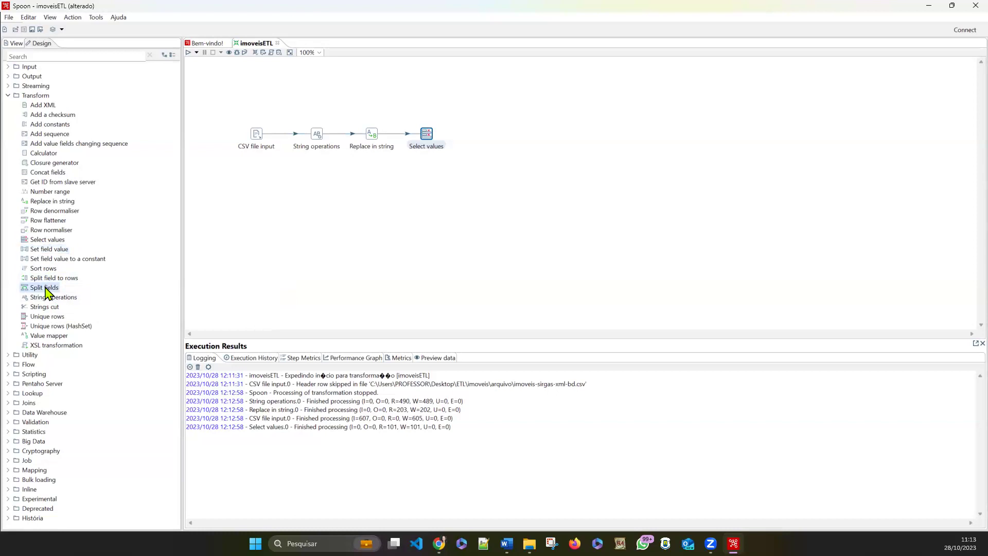
double_click(45, 288)
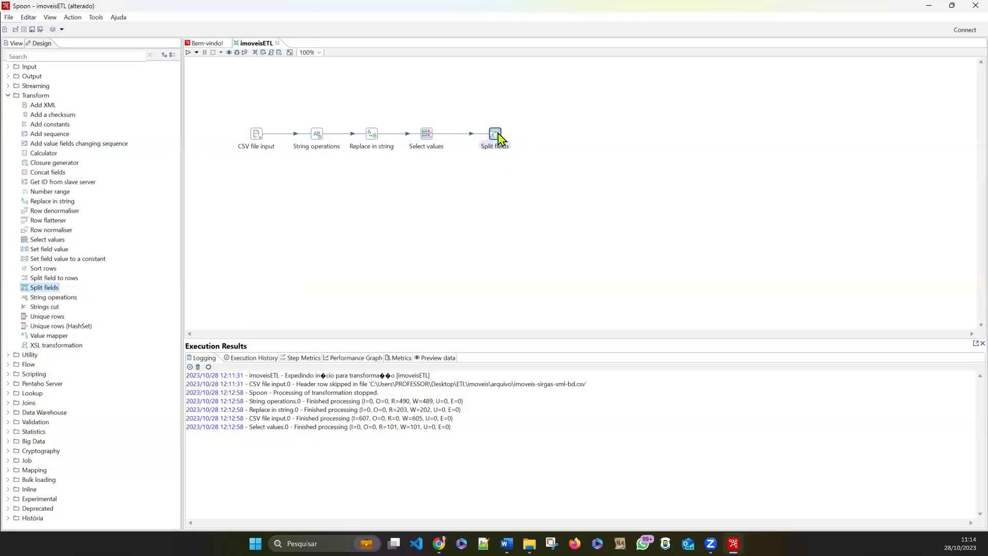
mouse_move(498, 139)
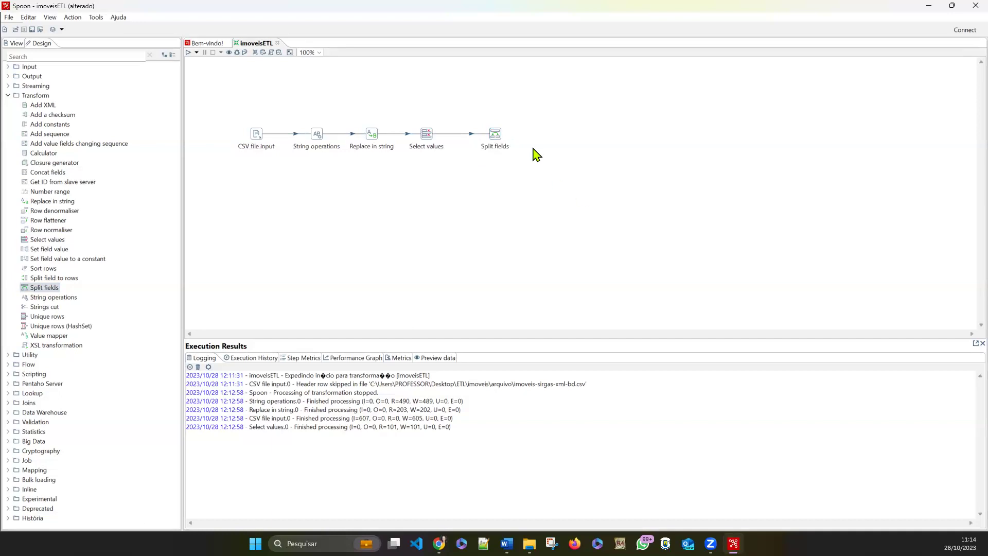
Configure the Split fields step to split regimeTributacaoTLP using "-" as the delimiter.
double_click(494, 137)
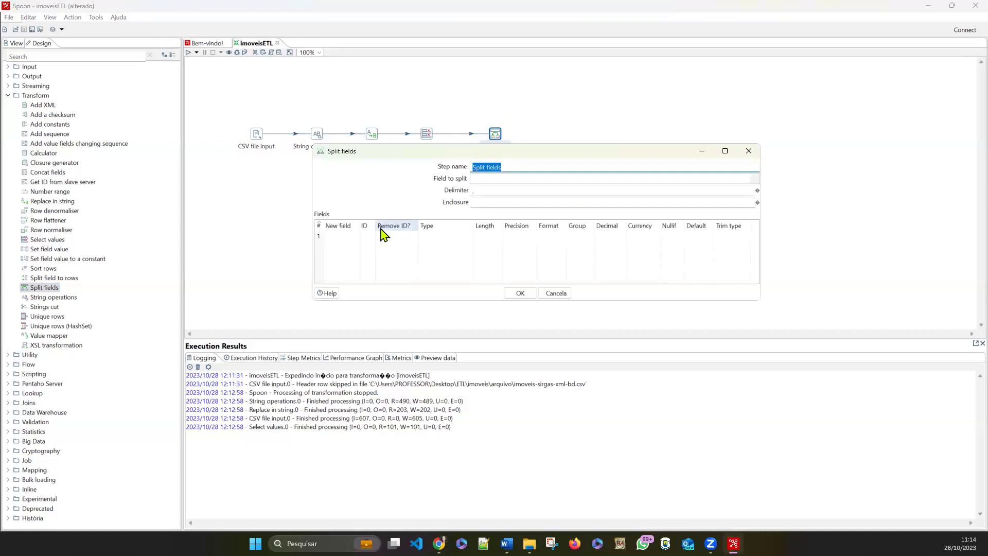
left_click(345, 236)
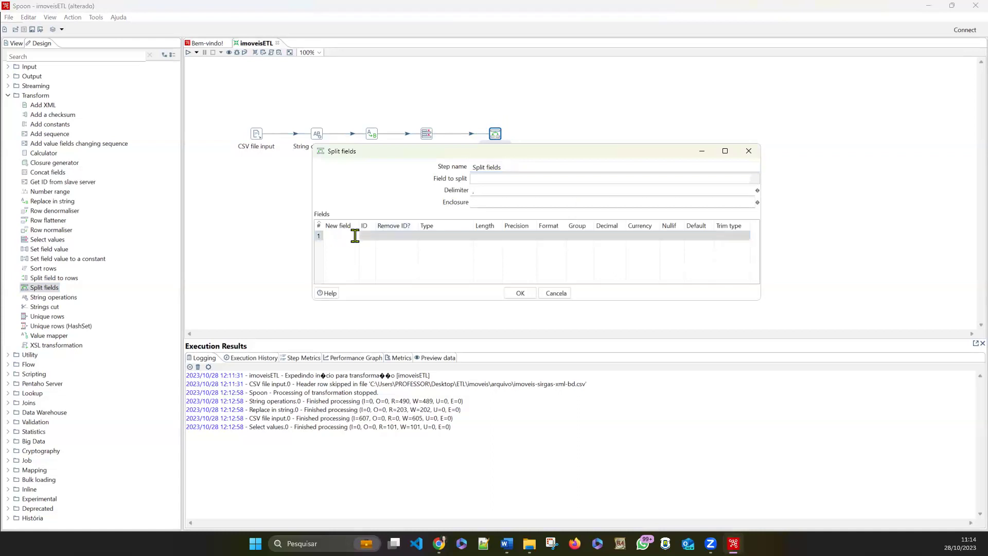
left_click(523, 176)
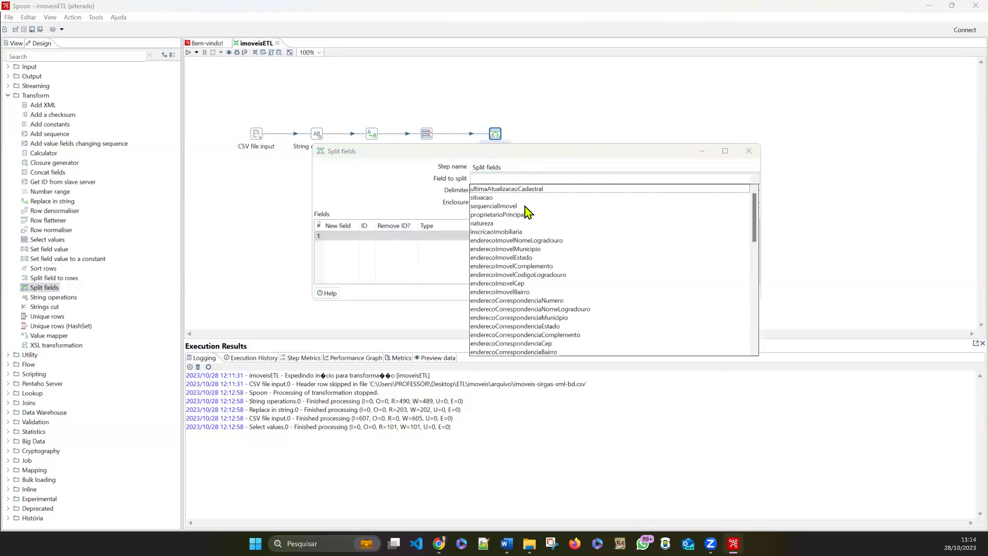
scroll(529, 261, "down", 2)
scroll(529, 261, "down", 7)
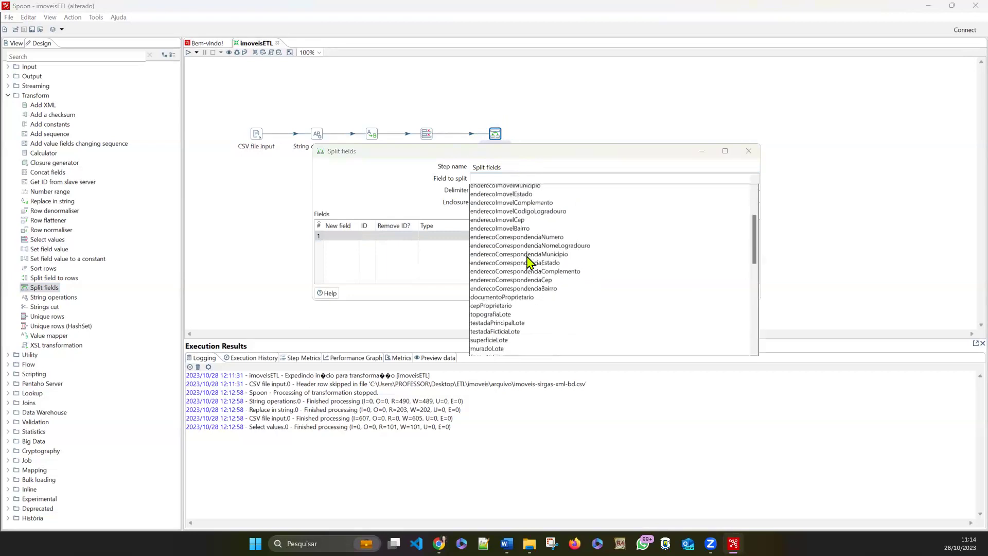
scroll(529, 261, "down", 6)
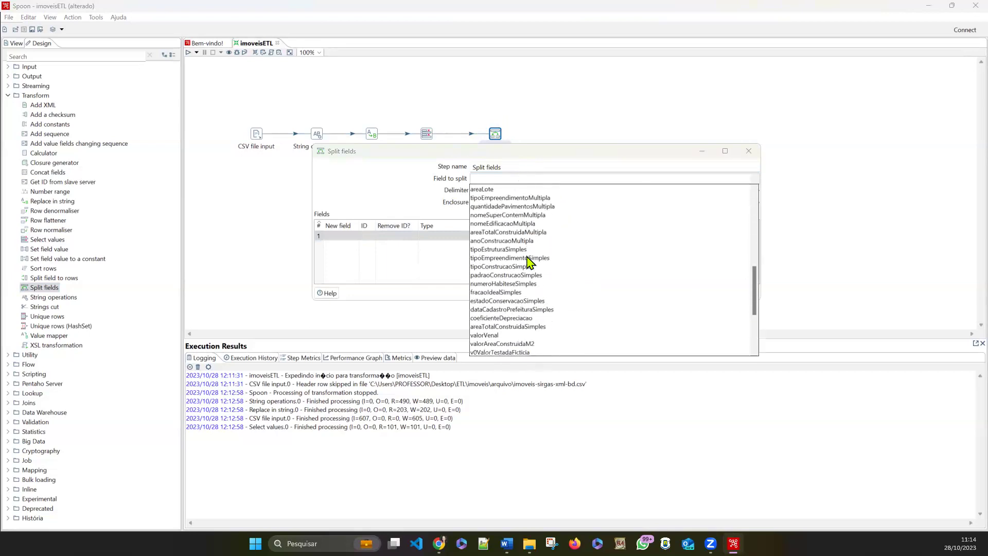
scroll(529, 261, "down", 1)
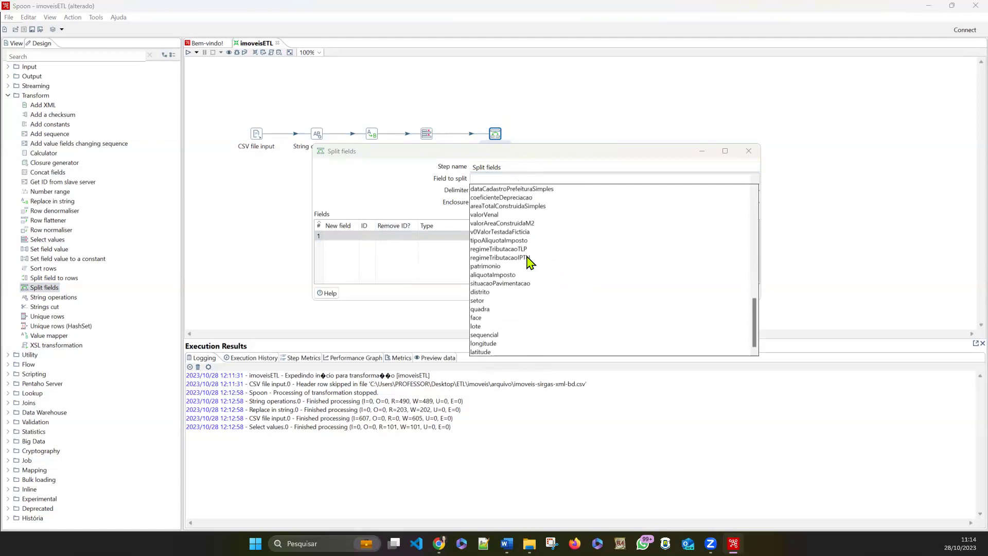
left_click(509, 249)
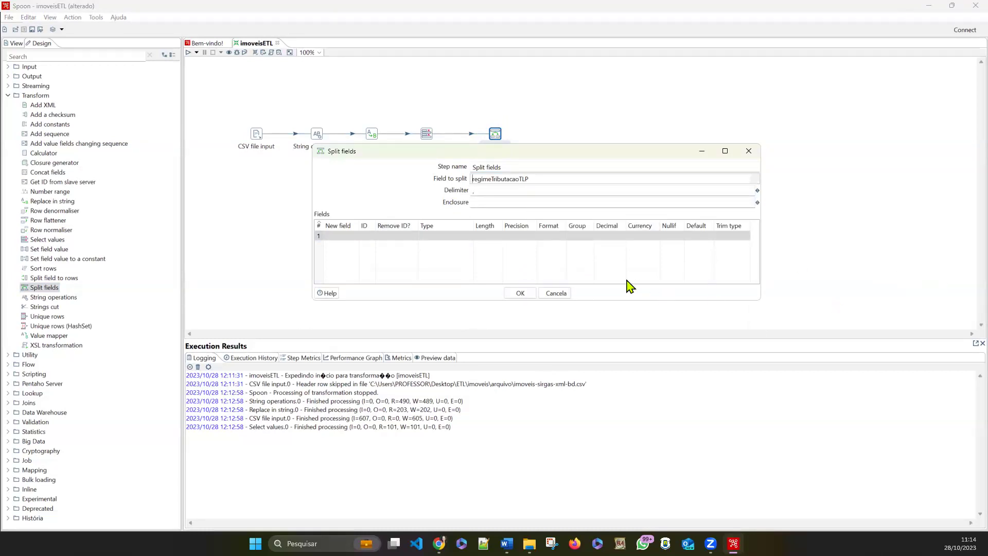
left_click(490, 190)
type("-")
Enter num_regimeTributatioTLP as the first new field of the Split fields step.
left_click(346, 235)
type("reg")
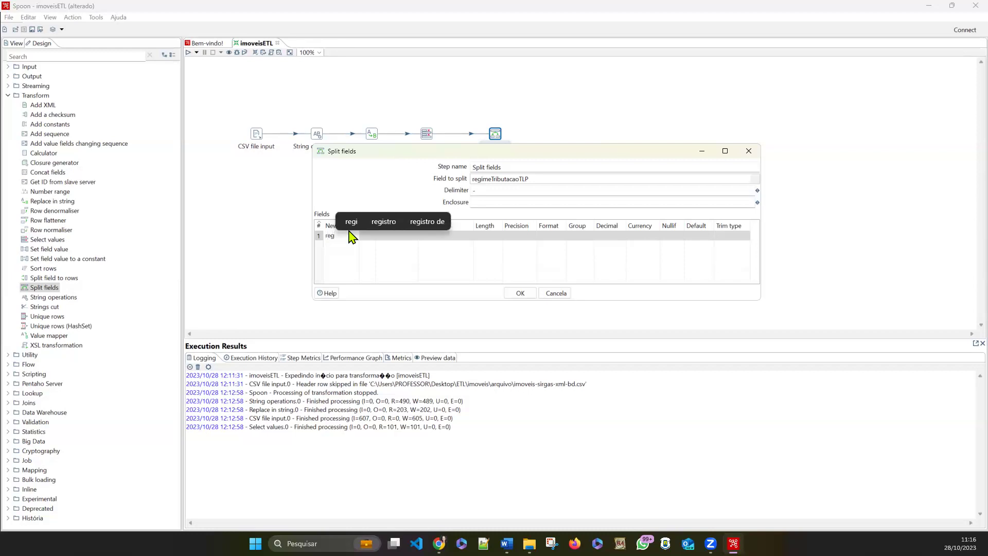
key("BackSpace")
key("BackSpace")
key("BackSpace")
type("n")
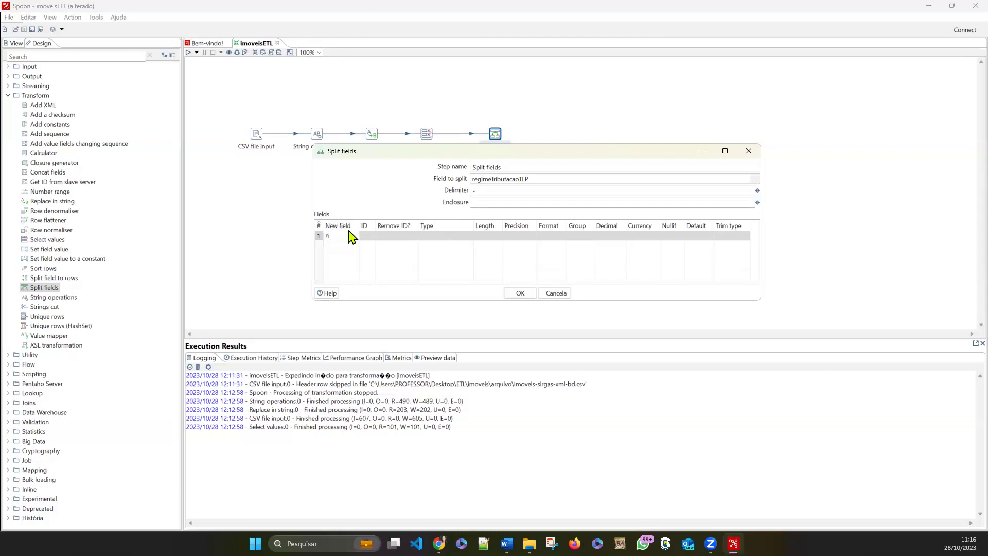
type("um_reg")
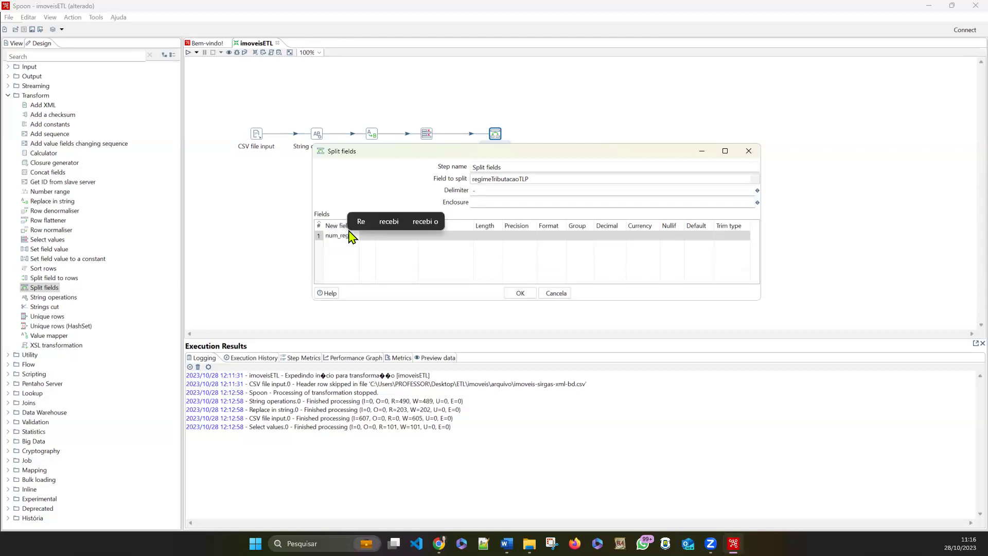
type("imeTributatio")
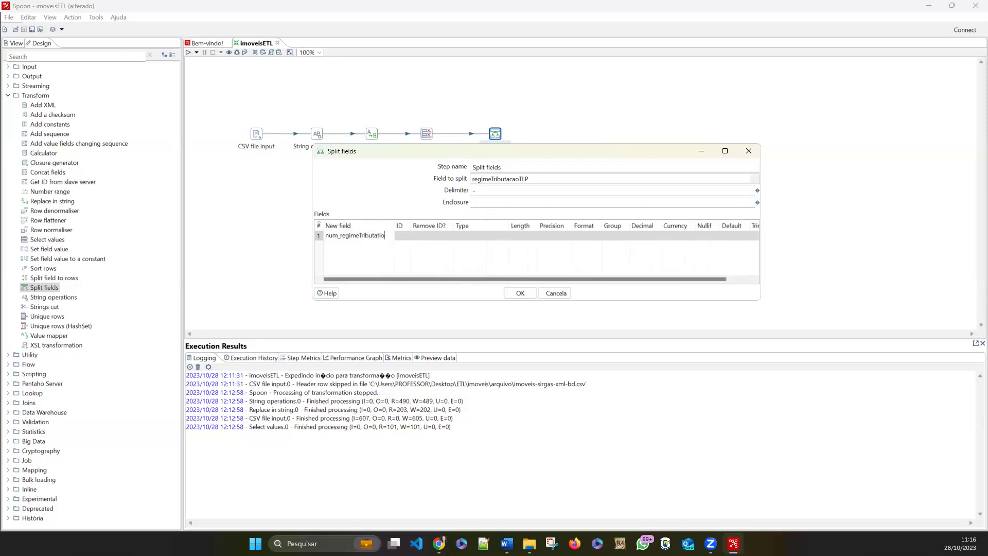
type("TLP")
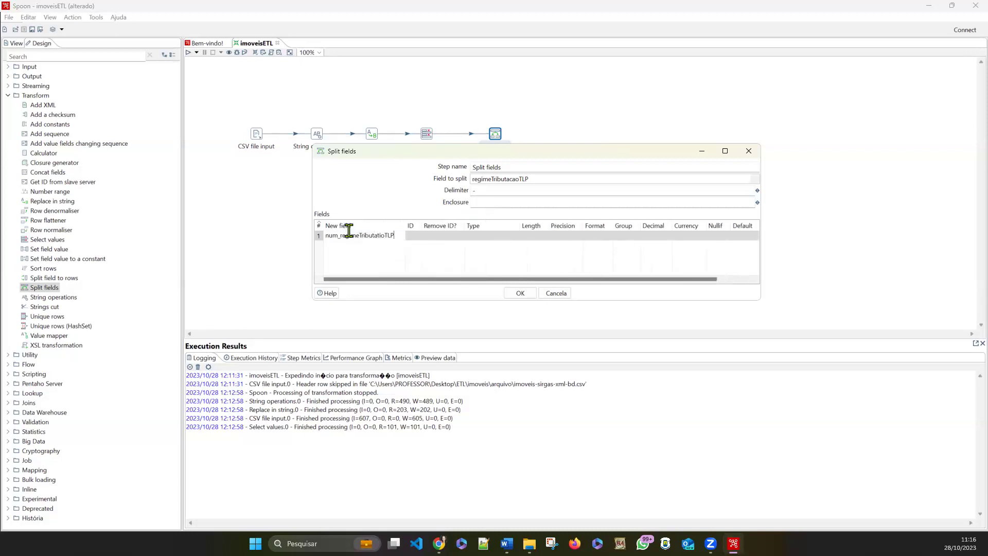
Enter desc_regimeTributarioTLP as the second new field and correct the first field's name to num_regimeTributarioTLP.
left_click(336, 243)
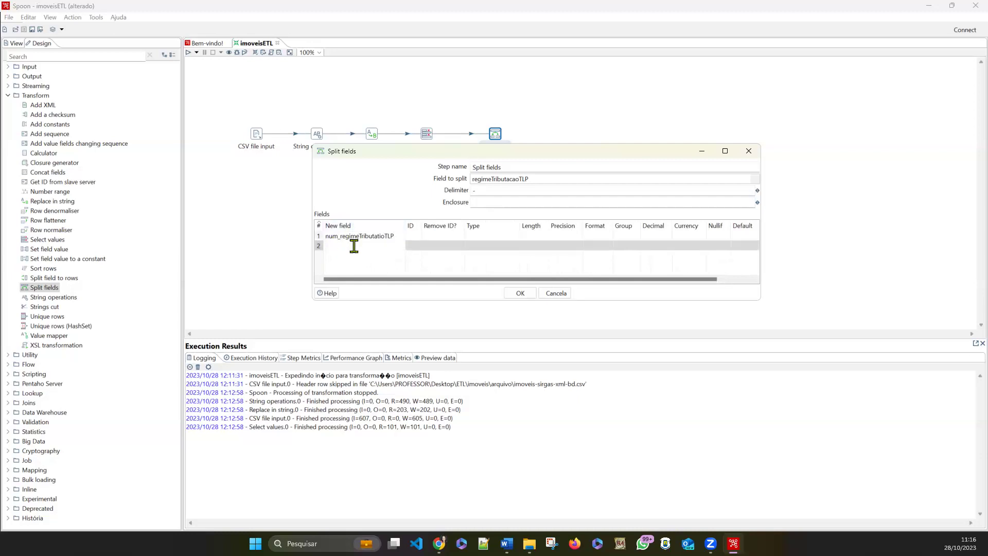
type("desc_regime")
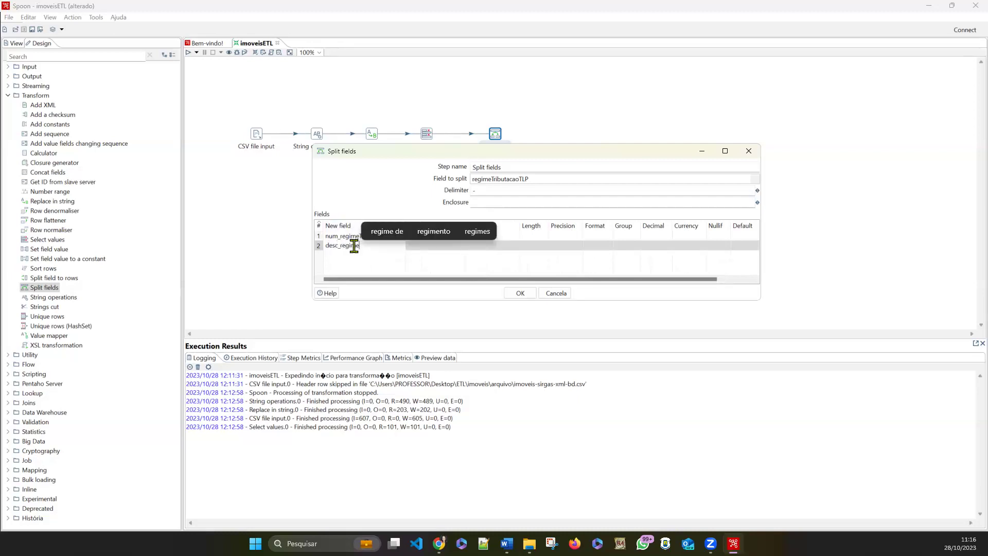
type("Tributi")
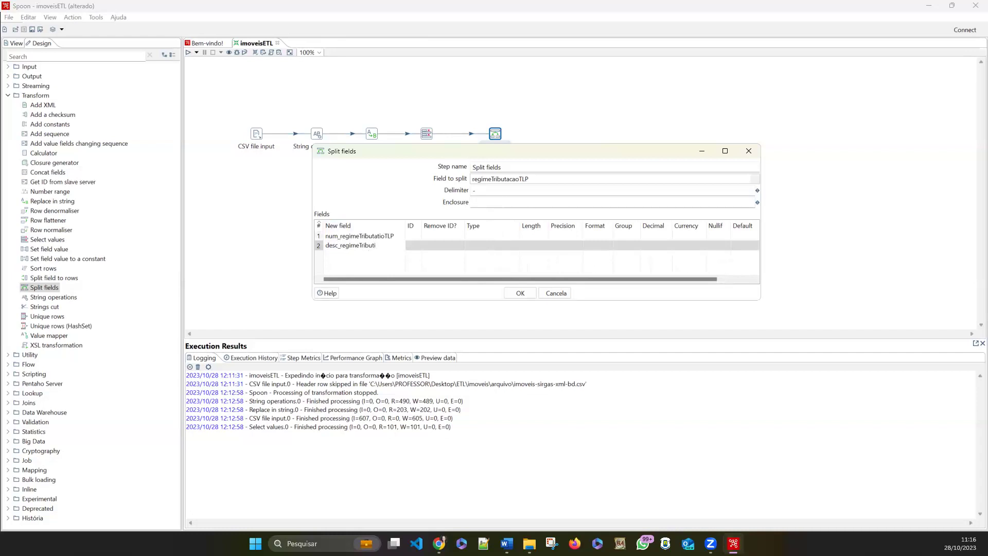
type("arioTLP")
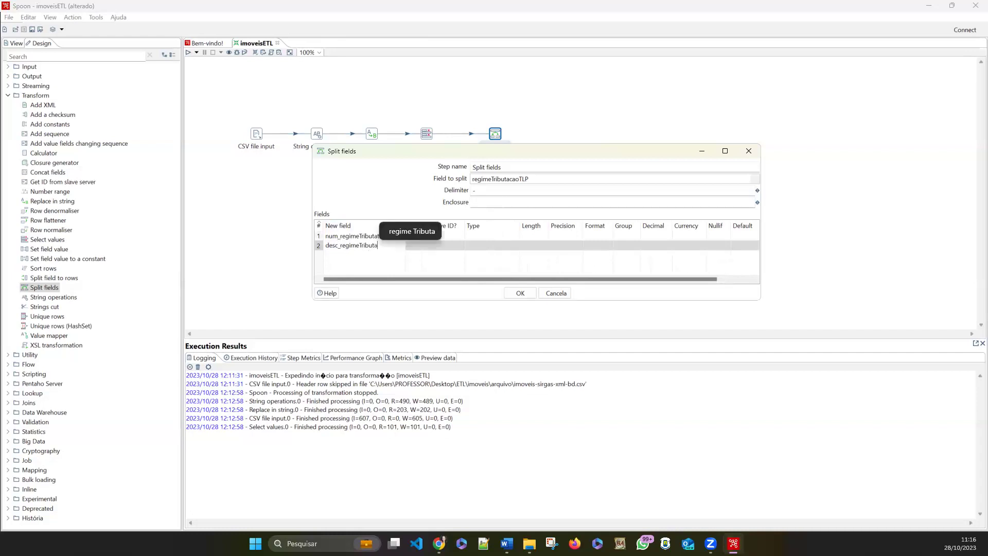
left_click(380, 235)
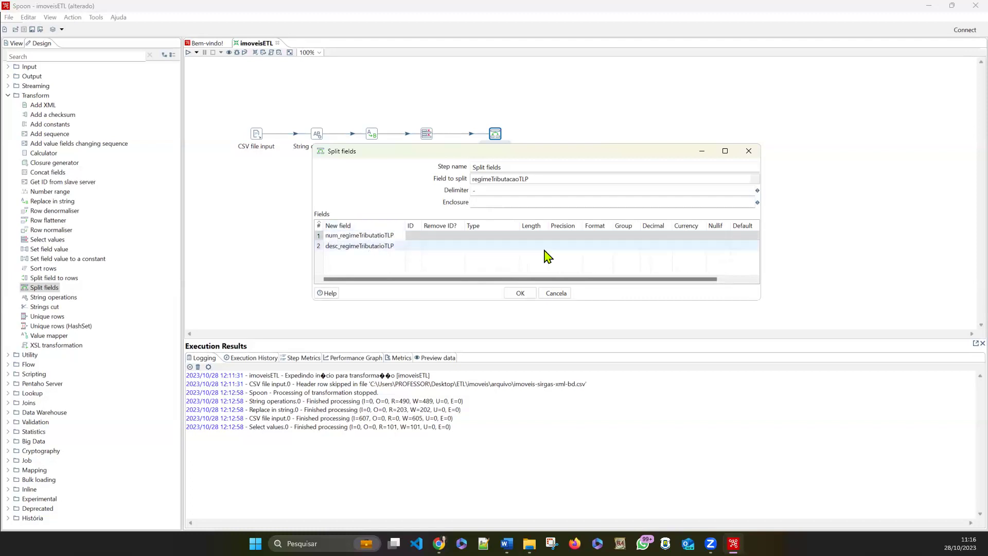
key("BackSpace")
type("i")
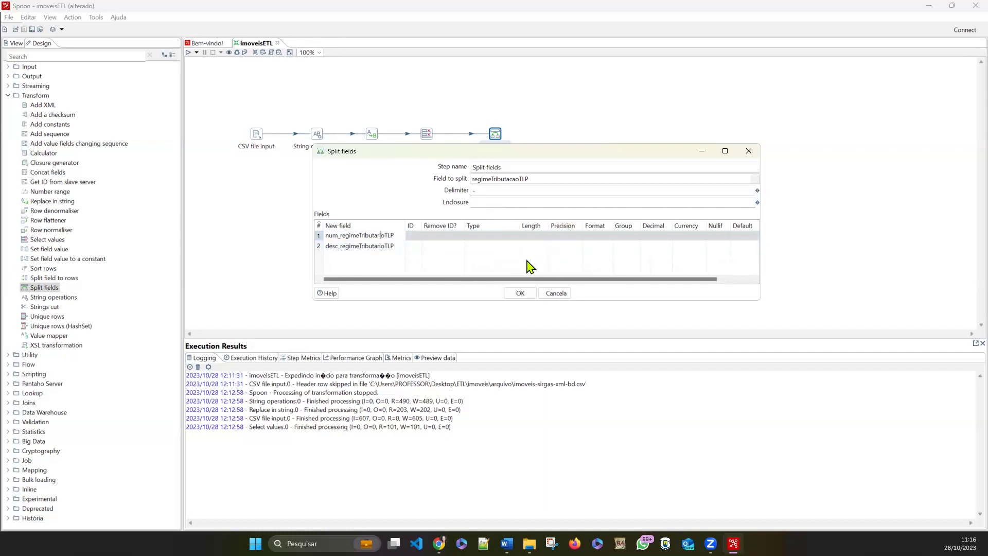
Set the type of both new fields to String and accept the Split fields settings.
left_click(514, 237)
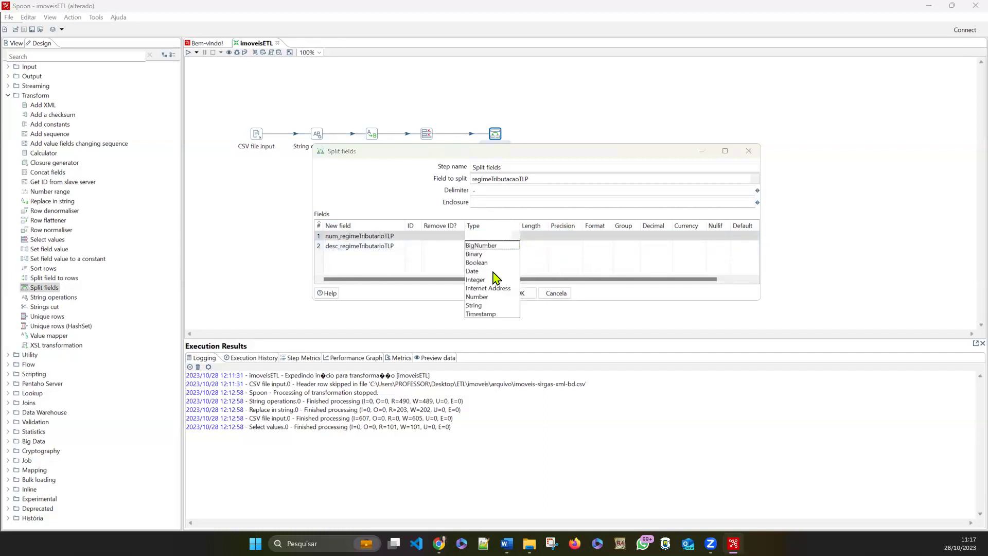
left_click(483, 305)
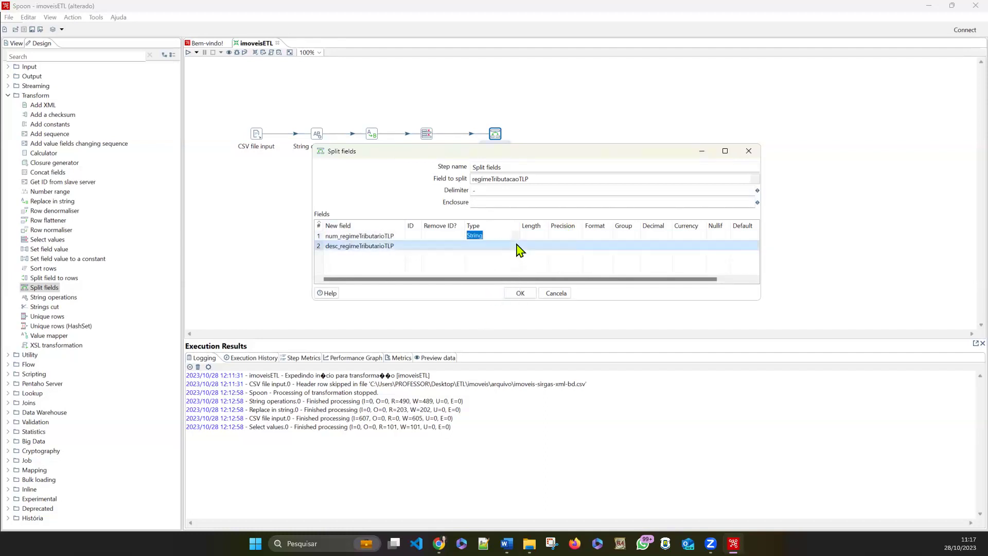
left_click(516, 245)
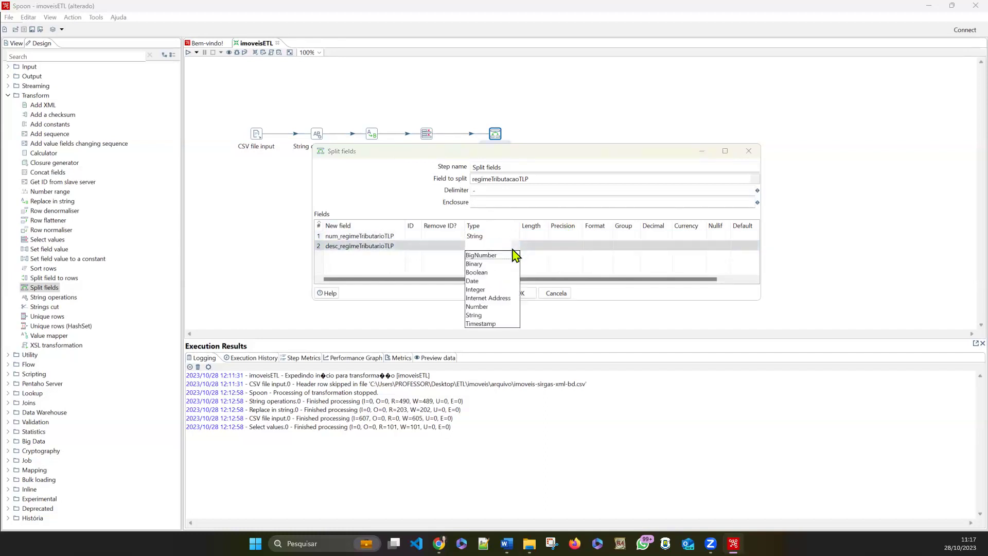
left_click(483, 315)
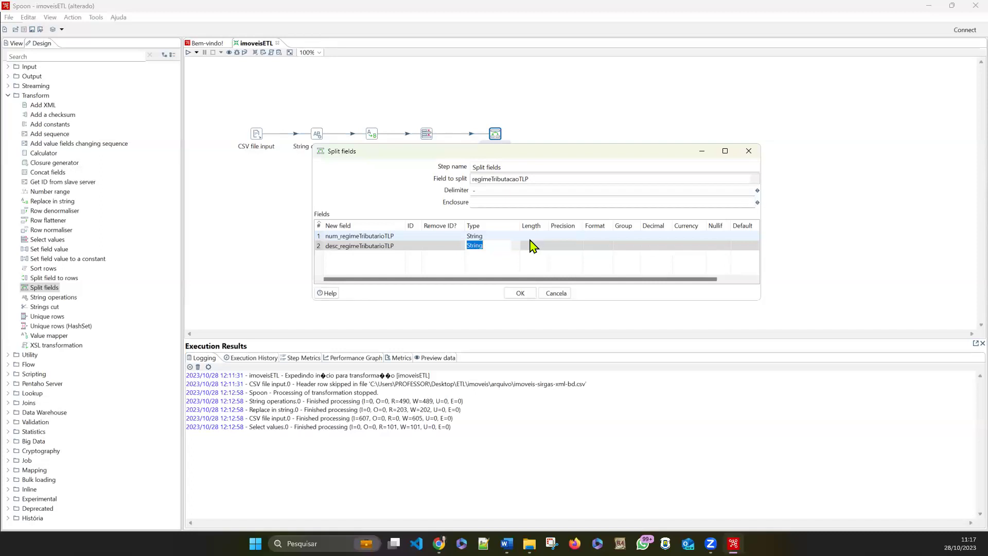
left_click(518, 294)
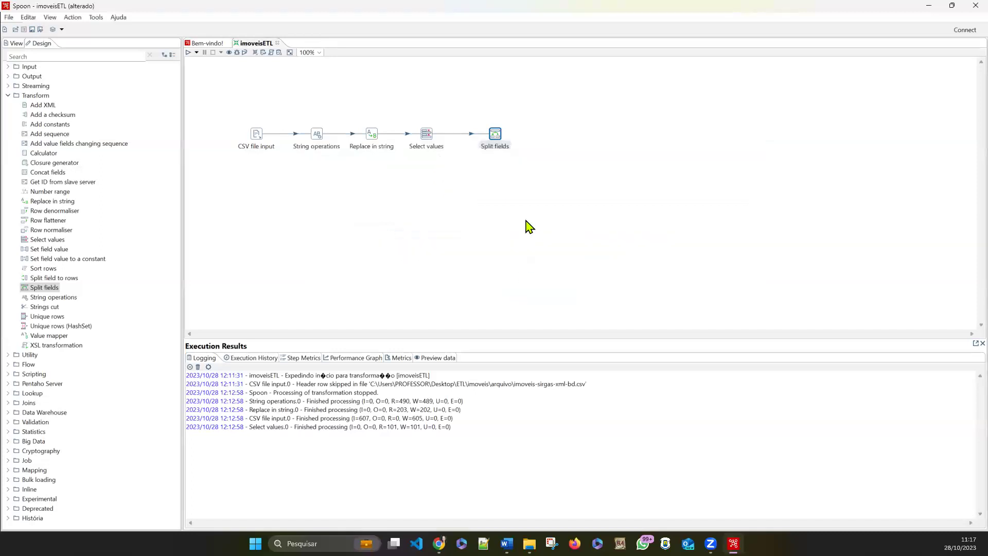
Launch a preview of the Split fields step with 100 rows to retrieve.
left_click(228, 52)
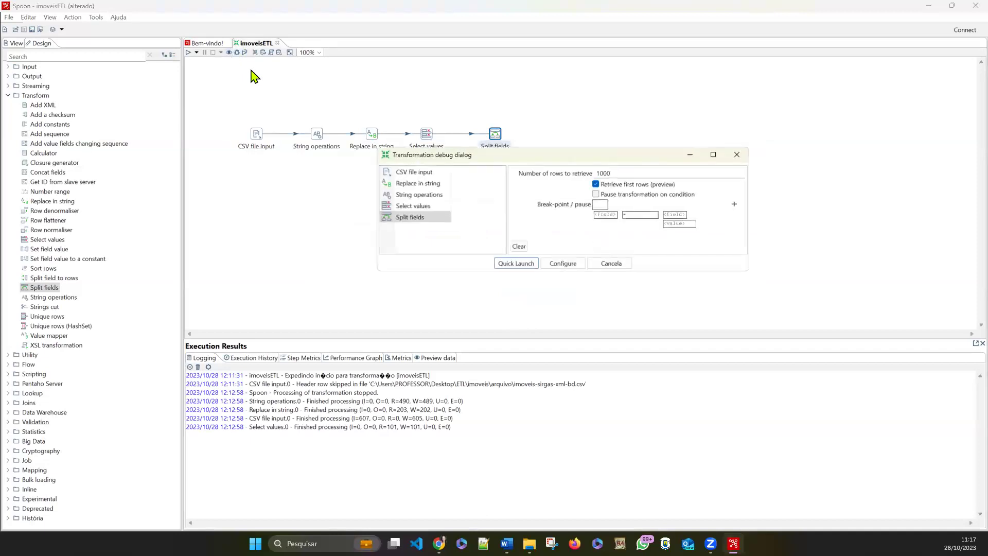
left_click(629, 174)
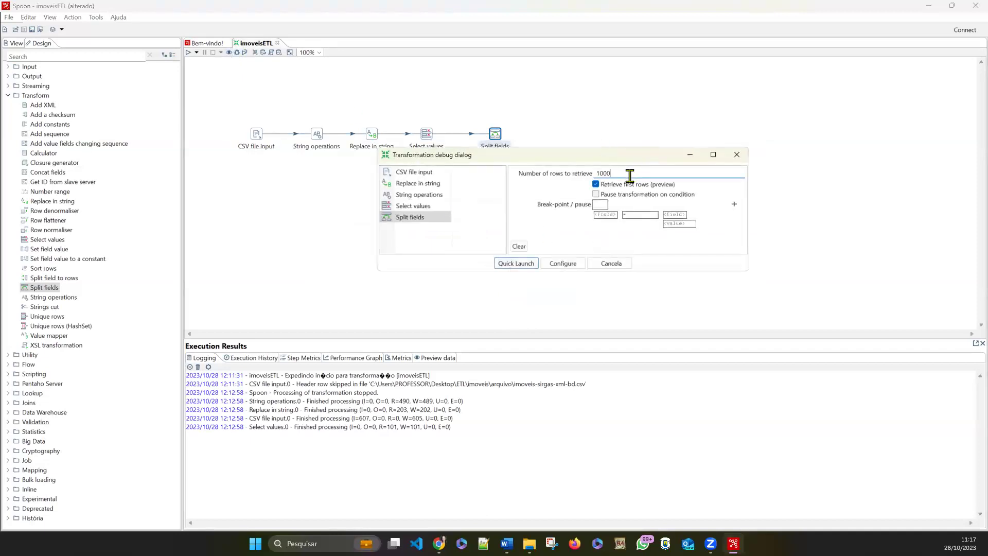
left_click(504, 264)
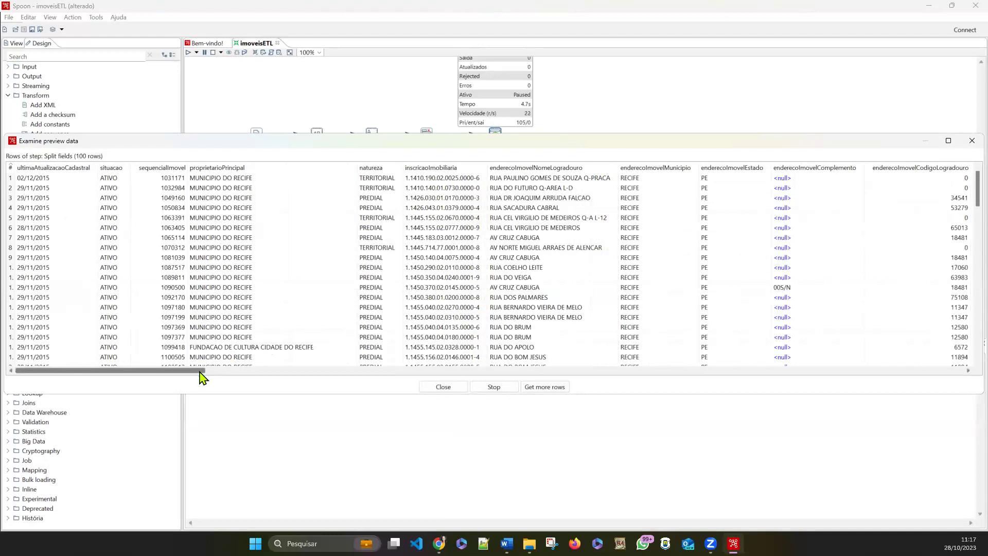
Examine the num_regimeTributarioTLP and desc_regimeTributarioTLP columns in the preview rows, then stop the preview.
left_click_drag(201, 371, 661, 369)
left_click(573, 359)
left_click(573, 357)
left_click_drag(756, 360, 498, 180)
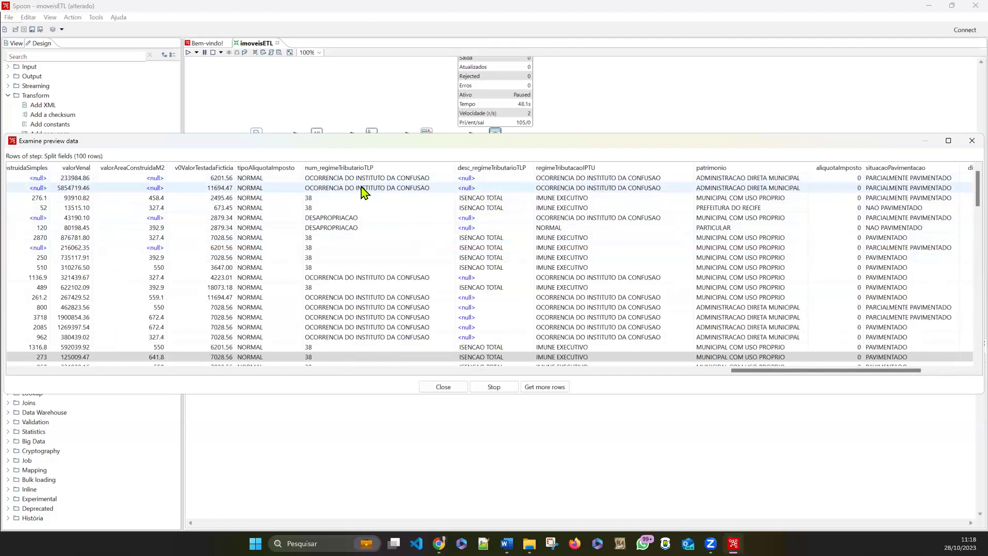
left_click(491, 387)
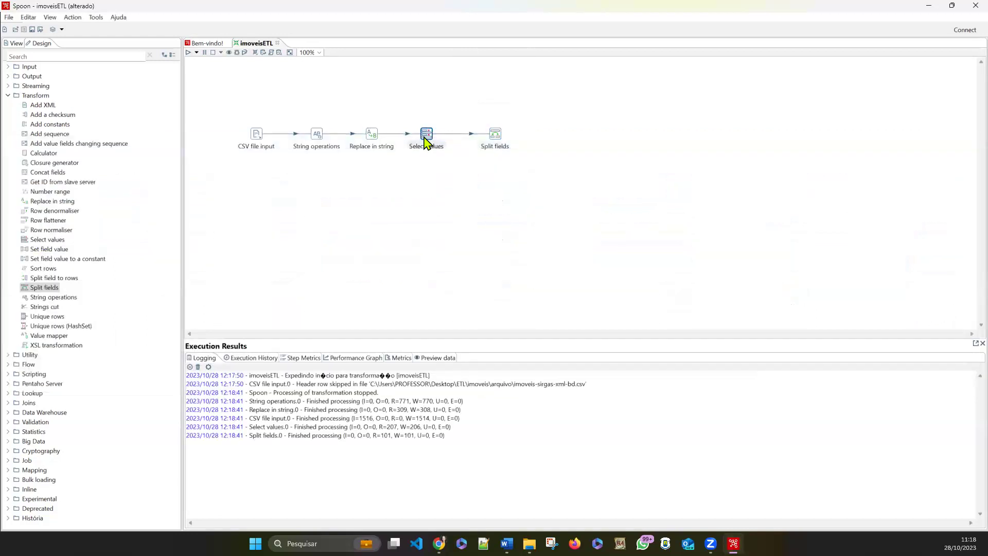
Set the type of num_regimeTributarioTLP to Number in the Split fields step and accept the settings.
double_click(425, 139)
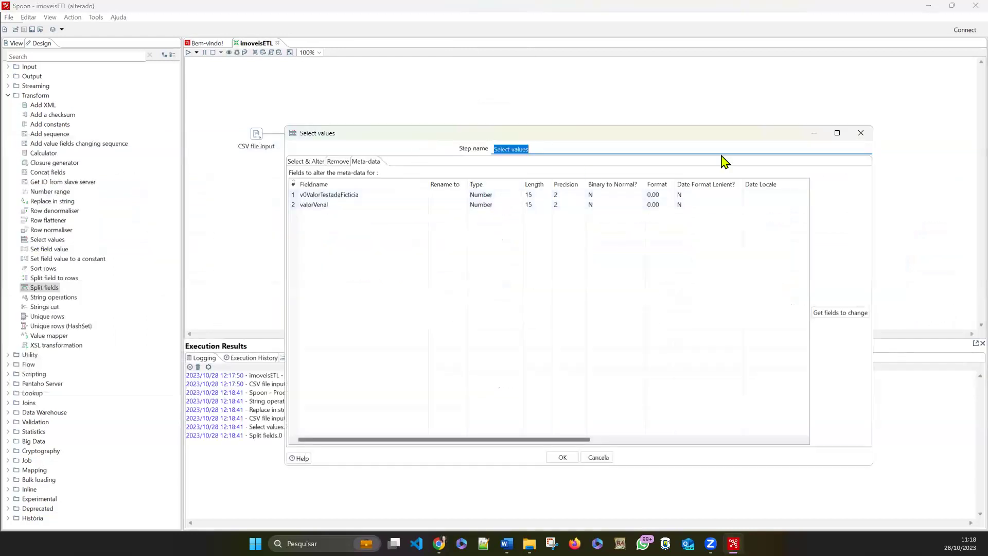
left_click(860, 134)
double_click(495, 136)
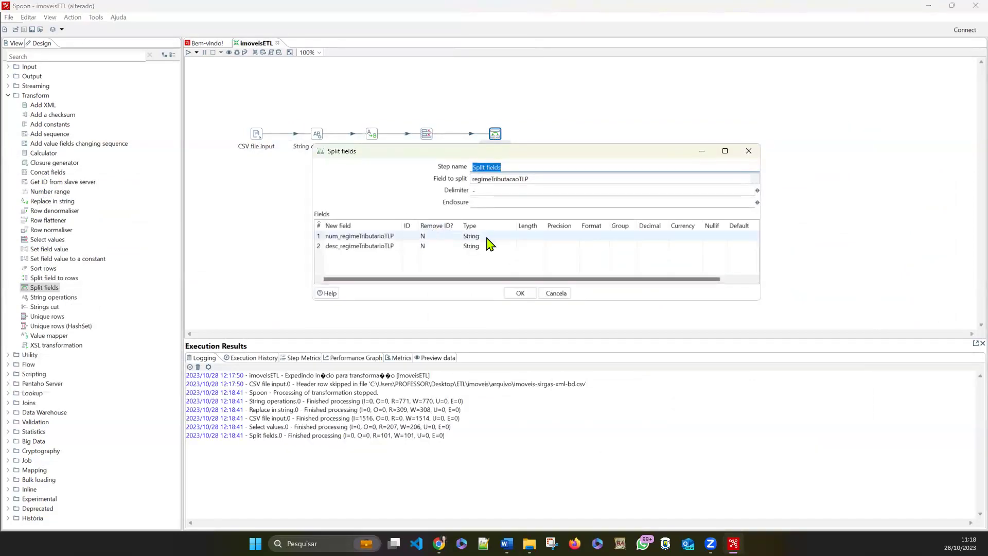
left_click(513, 236)
left_click(513, 237)
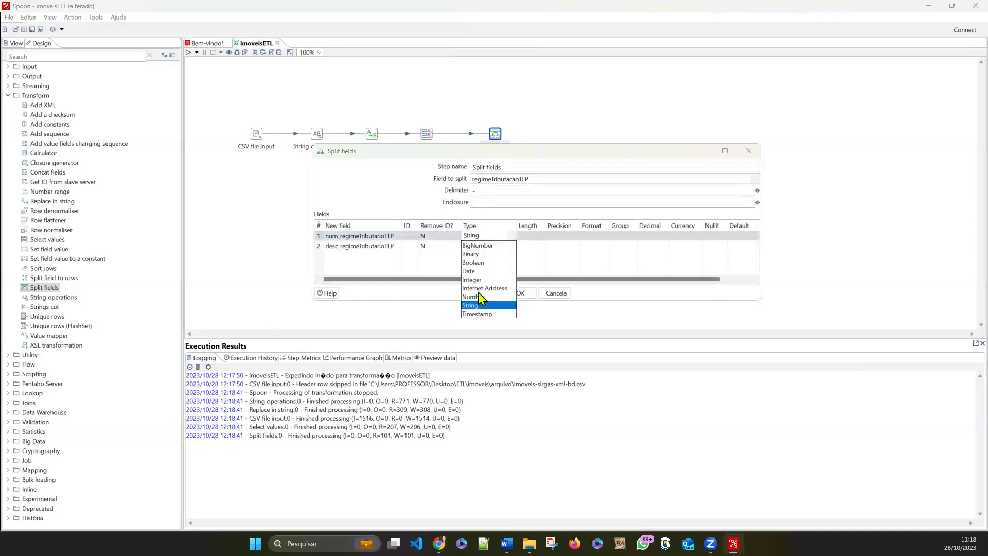
left_click(479, 296)
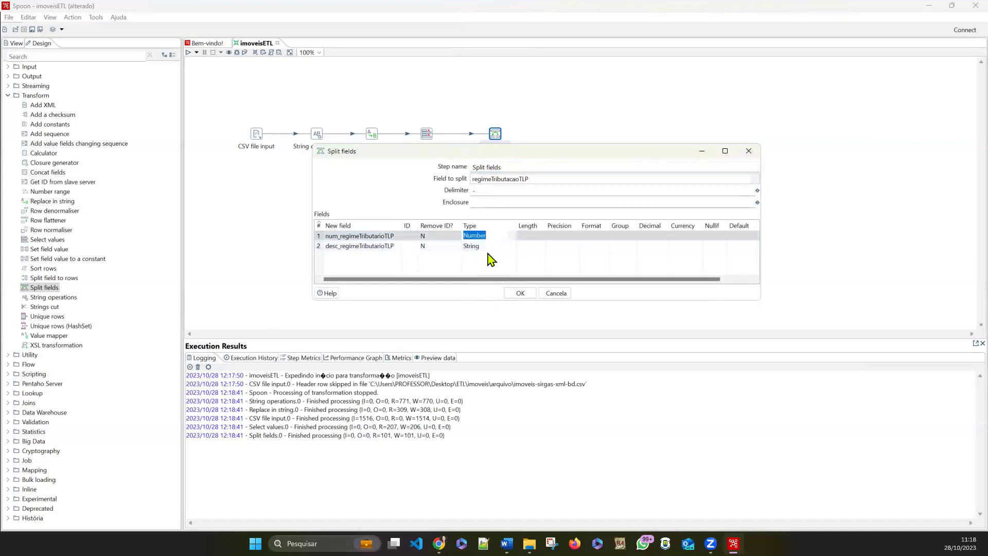
left_click(518, 293)
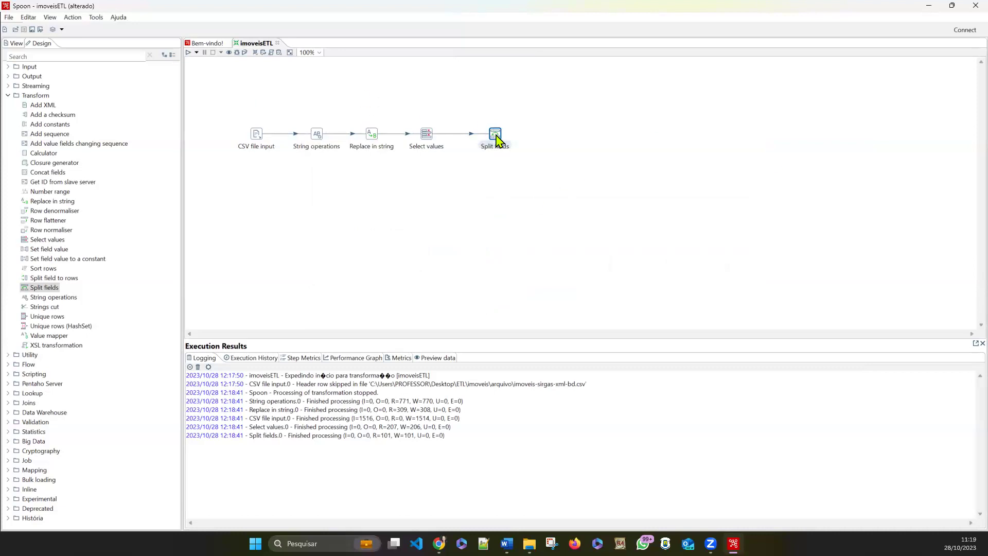
Check the field types in the Split fields step and launch a preview of it with 1000 rows to retrieve.
double_click(496, 135)
left_click(520, 293)
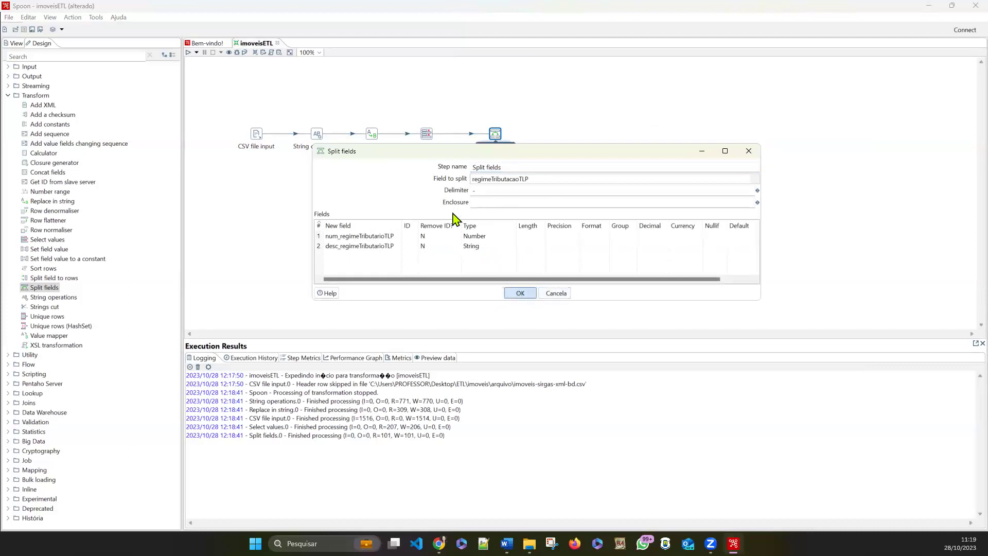
left_click(229, 52)
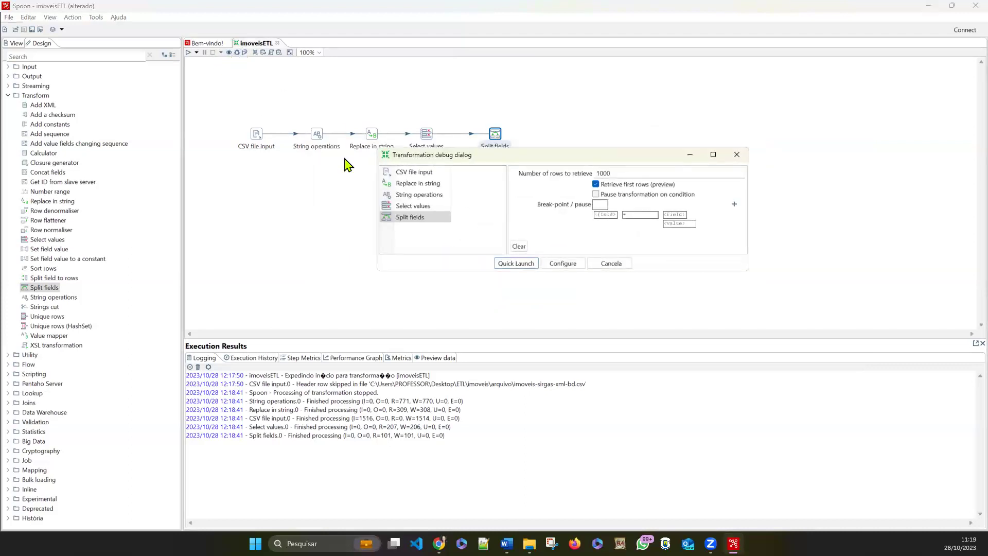
left_click(516, 263)
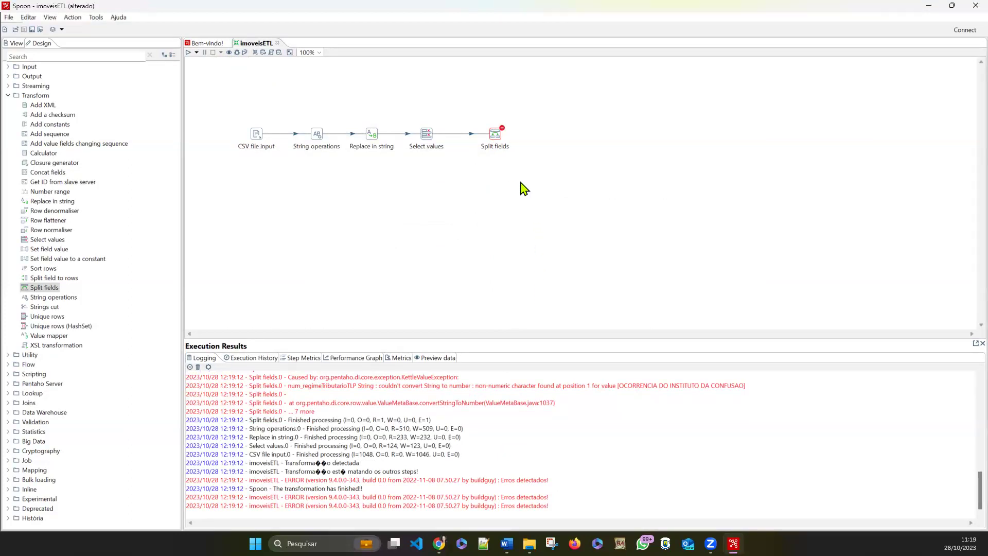
Set the type of num_regimeTributarioTLP to String in the Split fields step, accept the settings and keep the step aligned with Select values.
left_click_drag(498, 140, 495, 139)
mouse_move(495, 138)
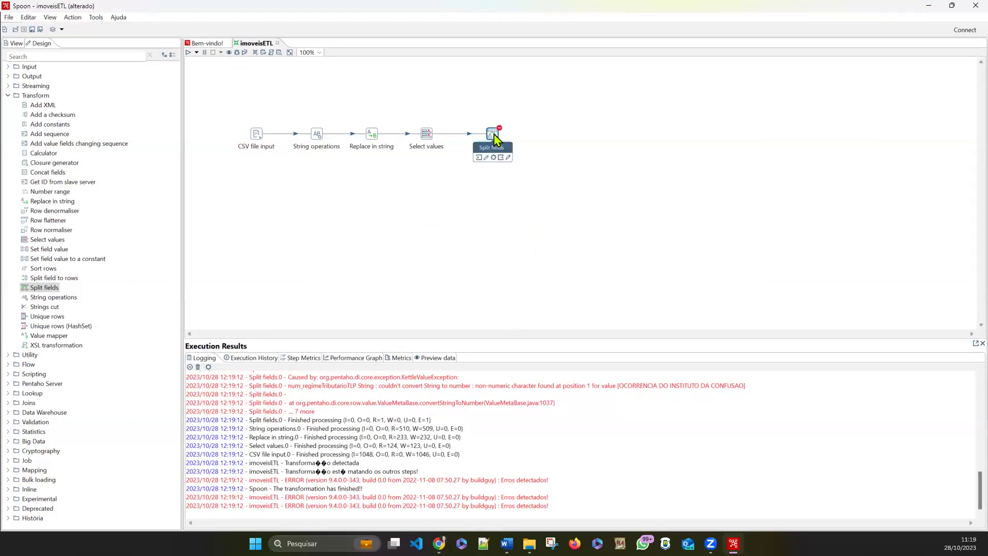
left_click_drag(494, 138, 494, 133)
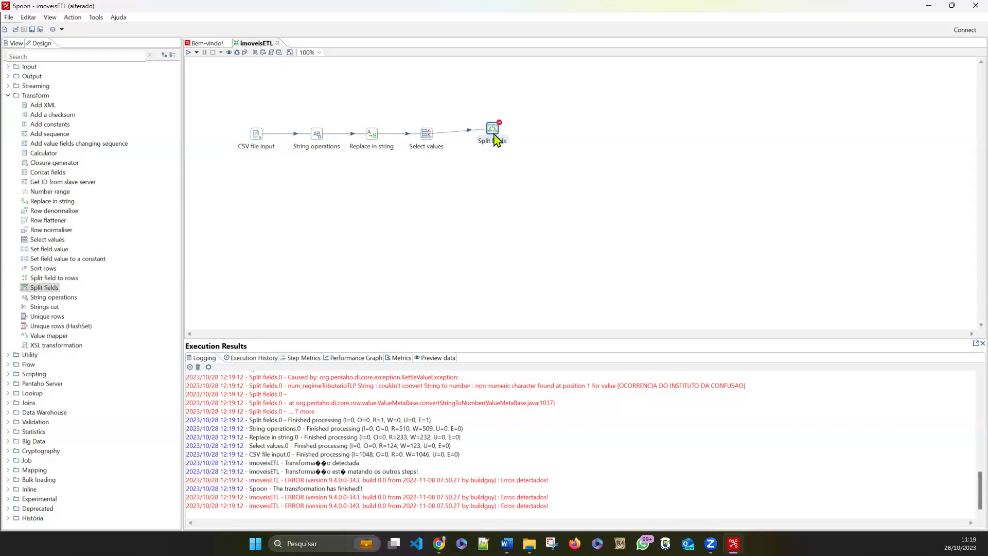
double_click(494, 133)
left_click(475, 235)
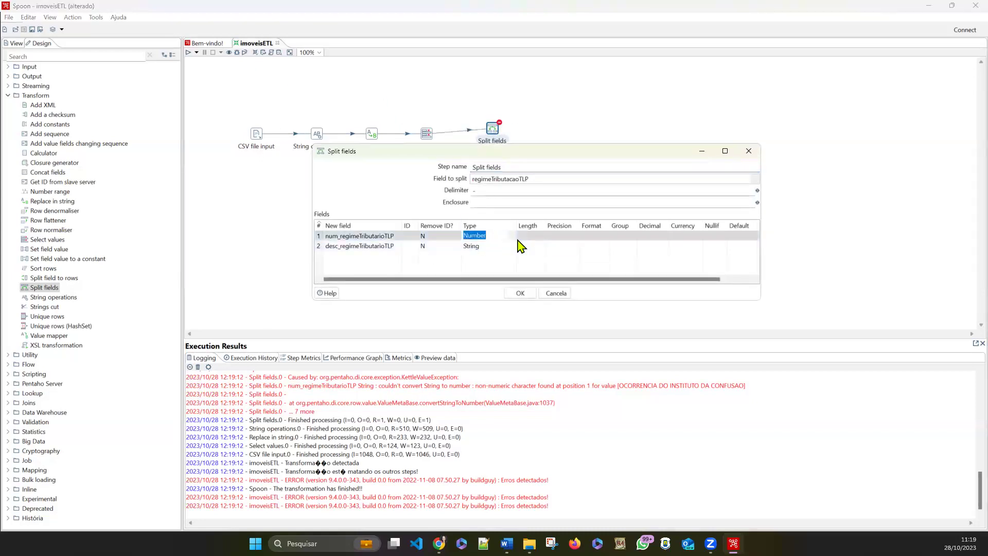
left_click(513, 236)
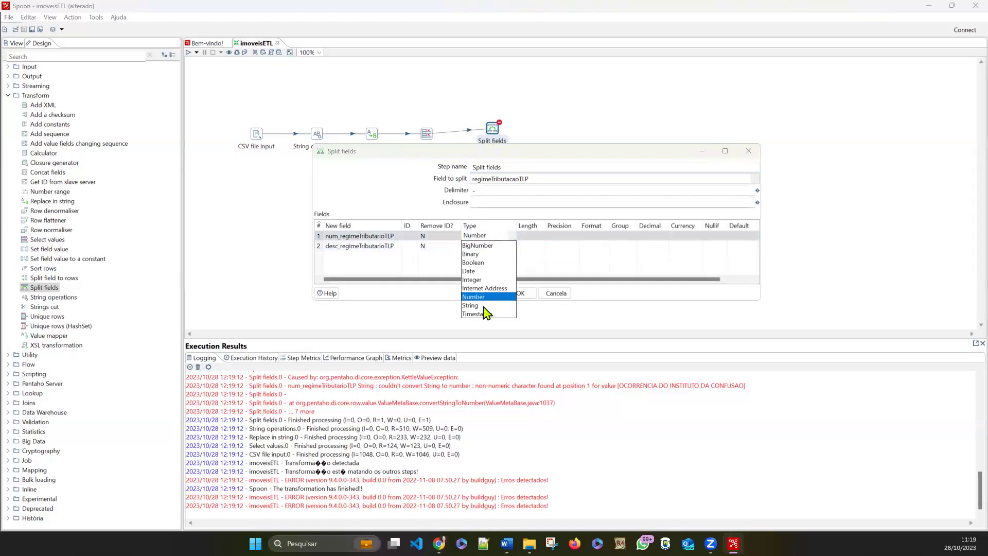
left_click(476, 305)
left_click(520, 293)
left_click_drag(494, 133, 499, 140)
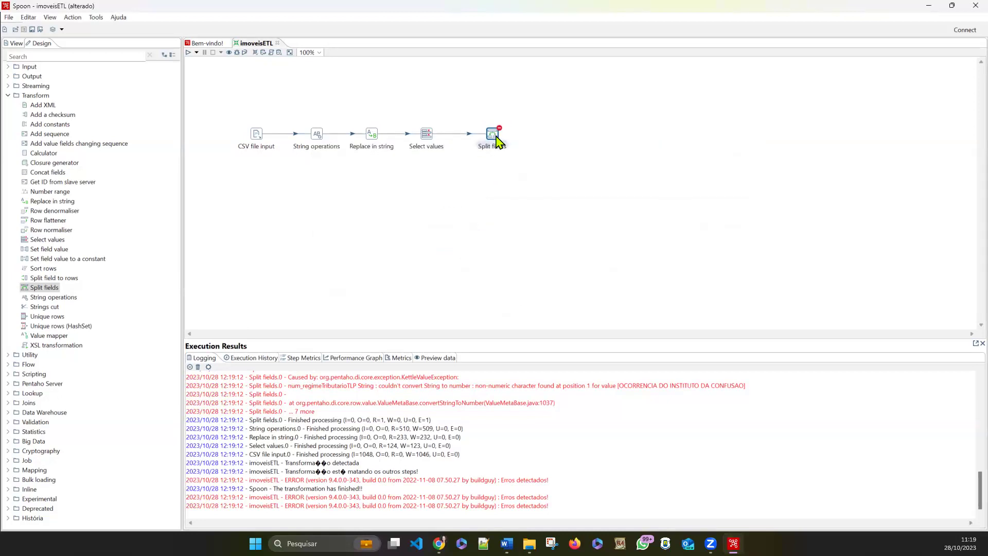
double_click(498, 140)
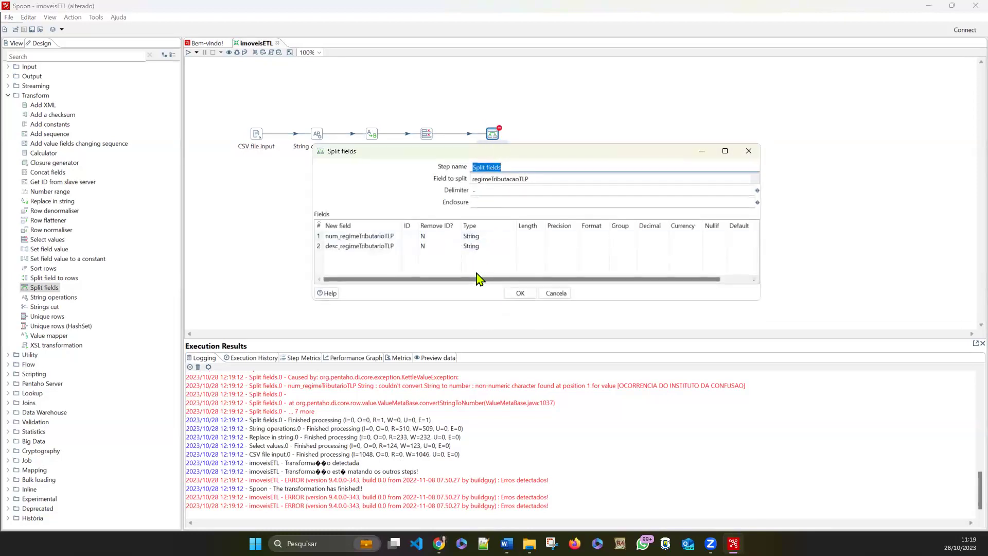
left_click(519, 294)
Preview 1000 rows of the Split fields step and bring up the num_regimeTributarioTLP and desc_regimeTributarioTLP columns.
left_click(229, 52)
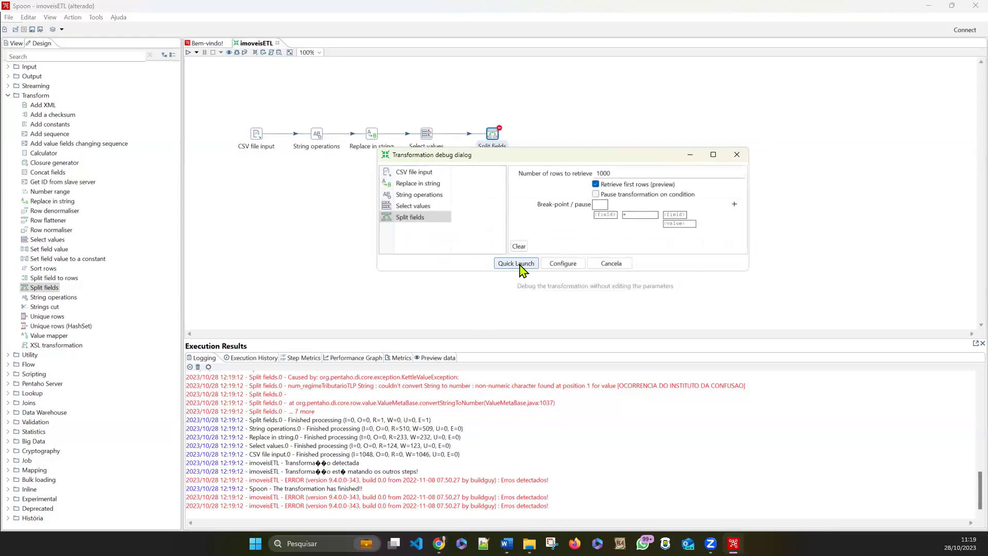
left_click(515, 264)
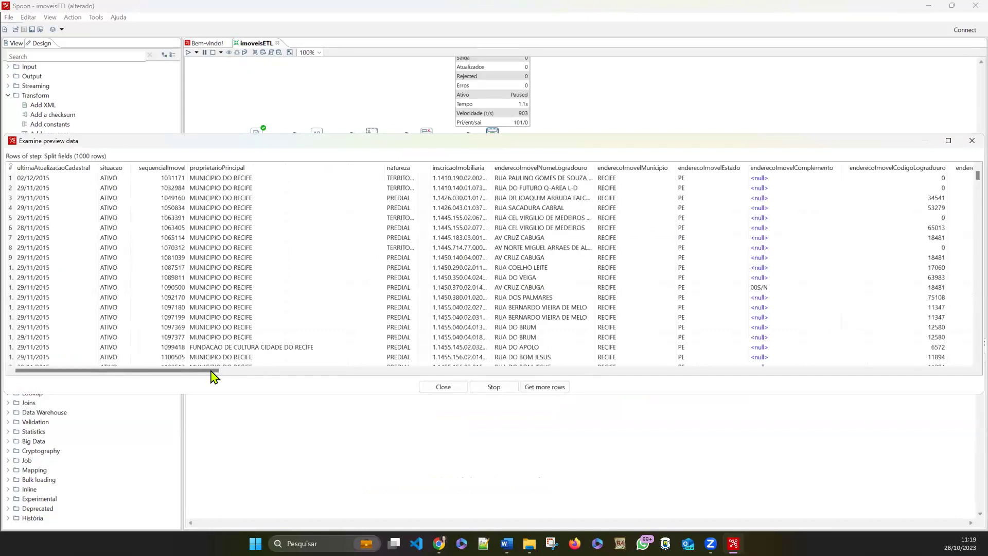
left_click(372, 370)
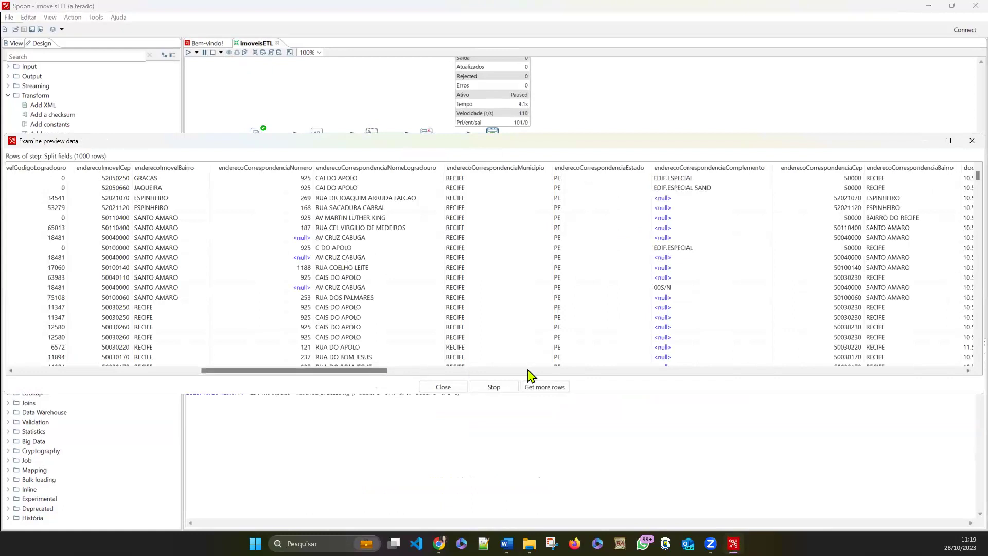
left_click(528, 371)
left_click(599, 371)
left_click(718, 372)
left_click(823, 371)
left_click(849, 371)
left_click(858, 373)
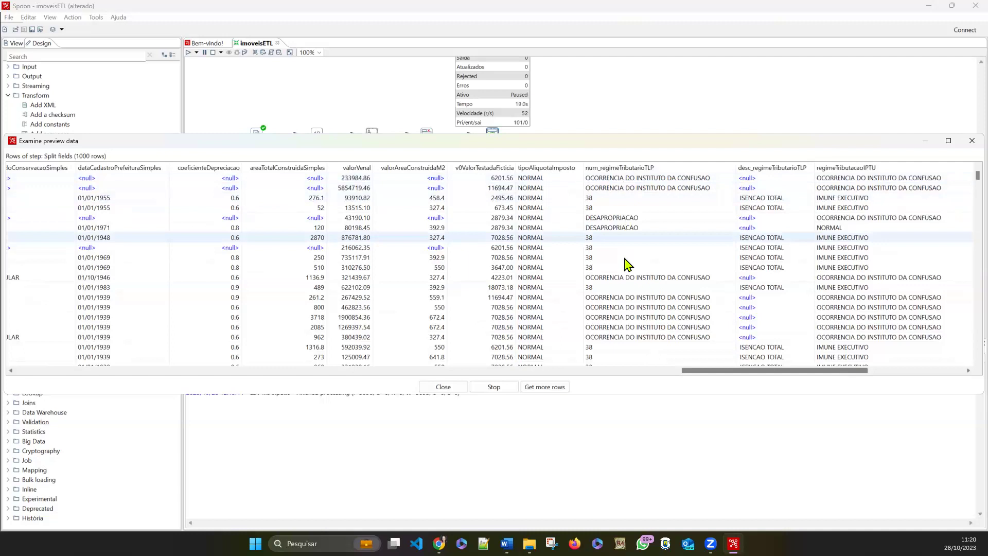
Examine how num_regimeTributarioTLP and desc_regimeTributarioTLP are filled throughout the preview rows.
scroll(628, 262, "down", 15)
scroll(628, 261, "down", 15)
scroll(628, 261, "down", 15)
scroll(631, 235, "down", 15)
scroll(631, 240, "down", 15)
scroll(619, 240, "down", 15)
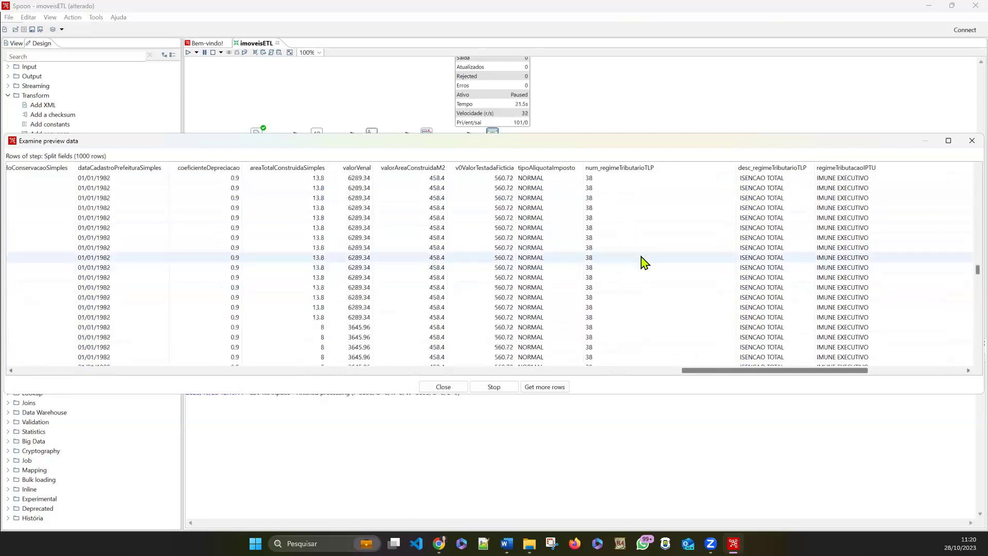
scroll(644, 262, "up", 2)
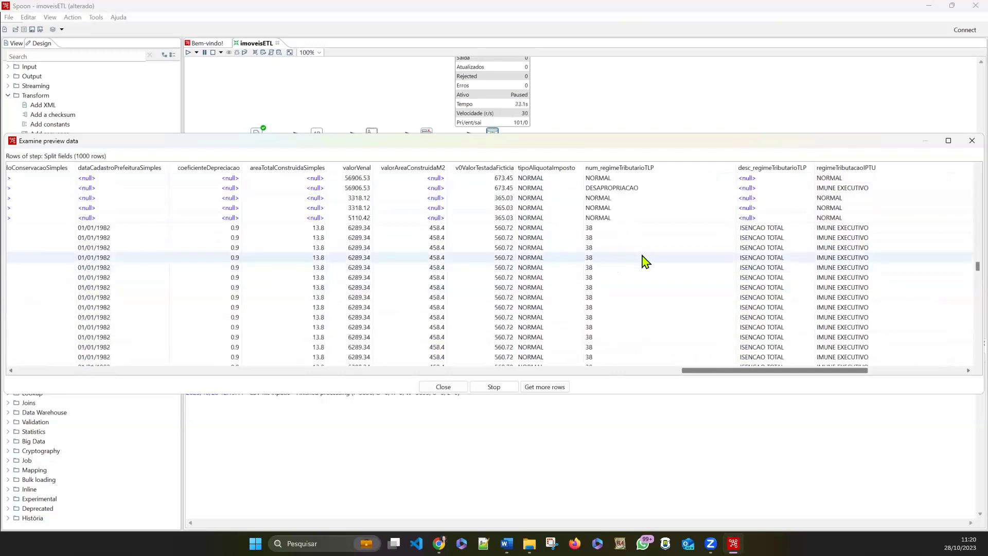
scroll(645, 262, "up", 5)
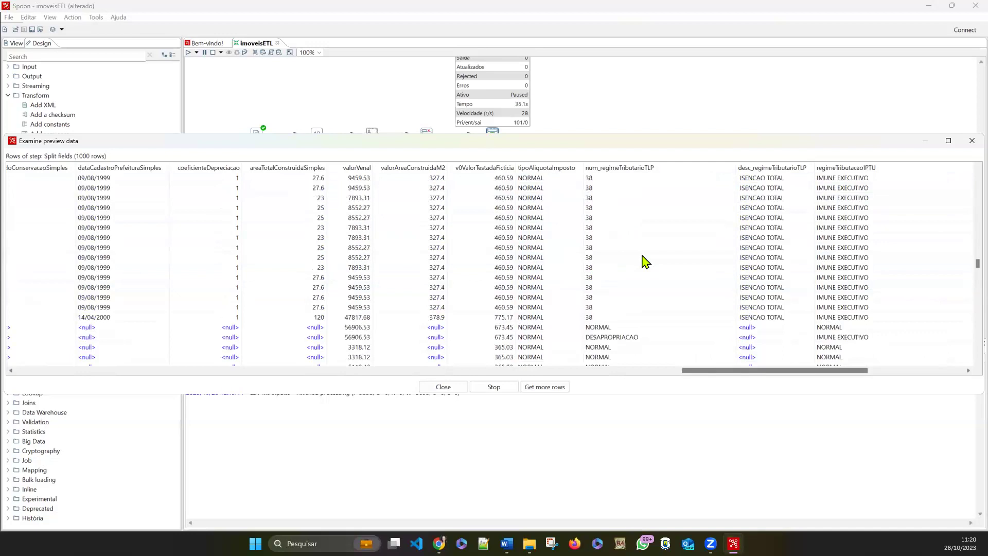
scroll(644, 262, "up", 1)
scroll(645, 262, "down", 4)
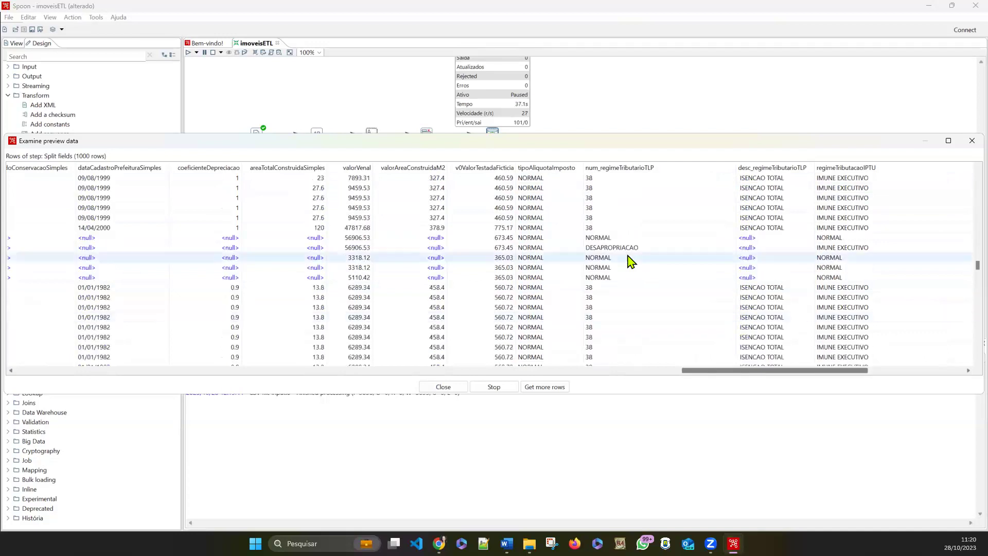
scroll(625, 267, "down", 6)
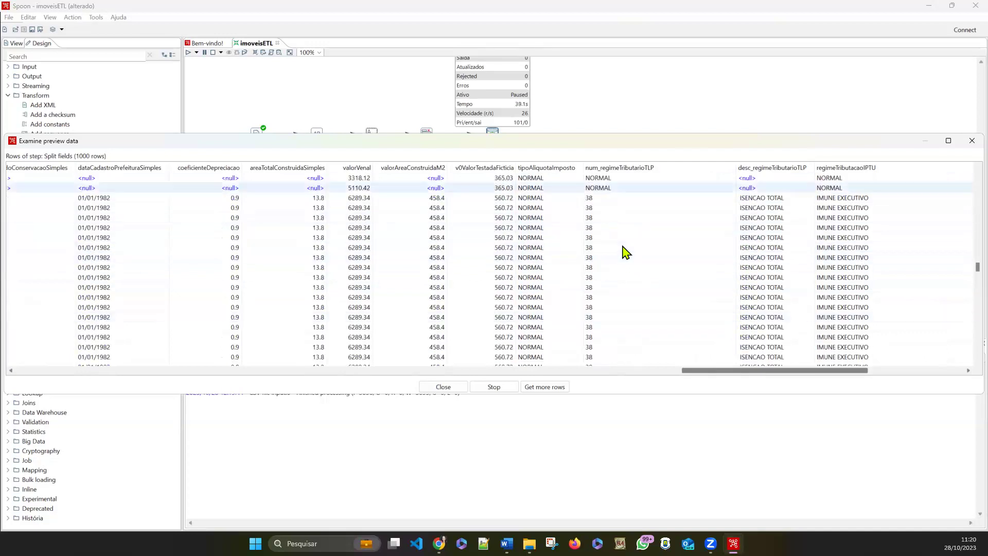
scroll(624, 257, "down", 5)
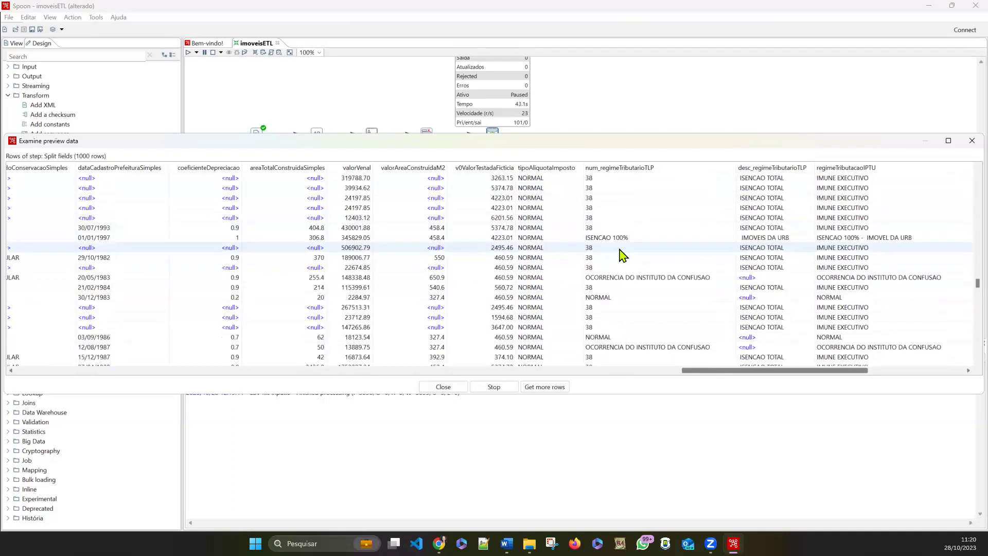
scroll(622, 255, "down", 6)
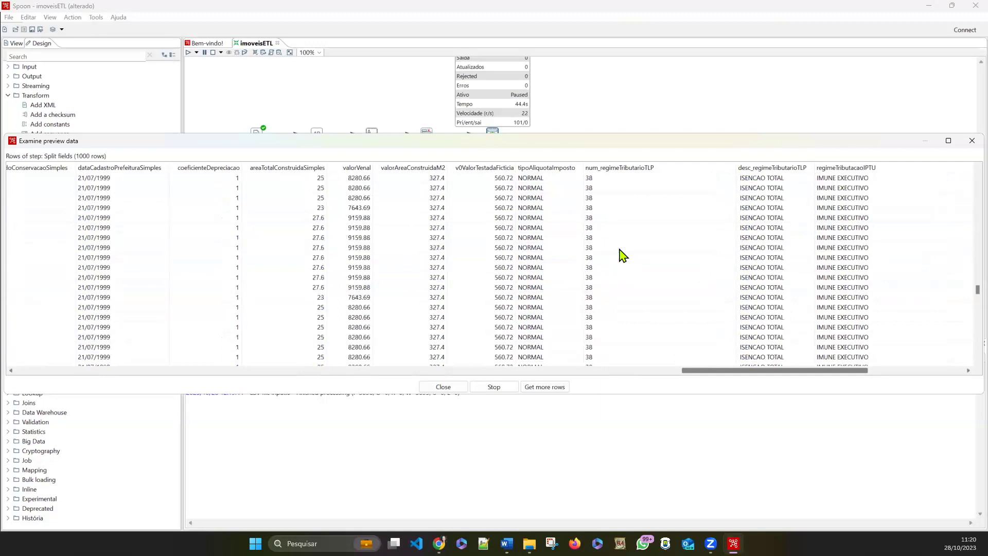
scroll(622, 256, "down", 3)
scroll(619, 261, "down", 5)
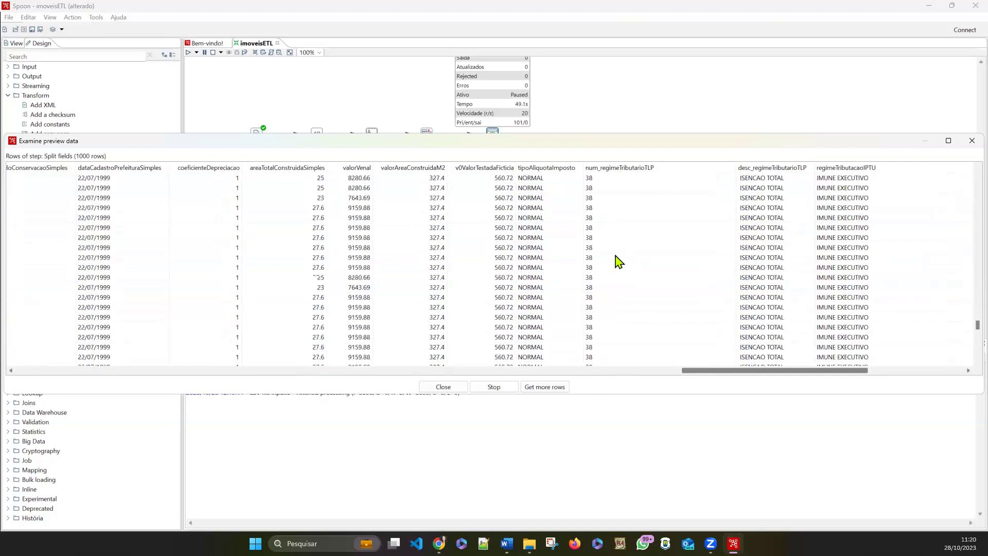
scroll(618, 261, "down", 3)
scroll(618, 261, "down", 5)
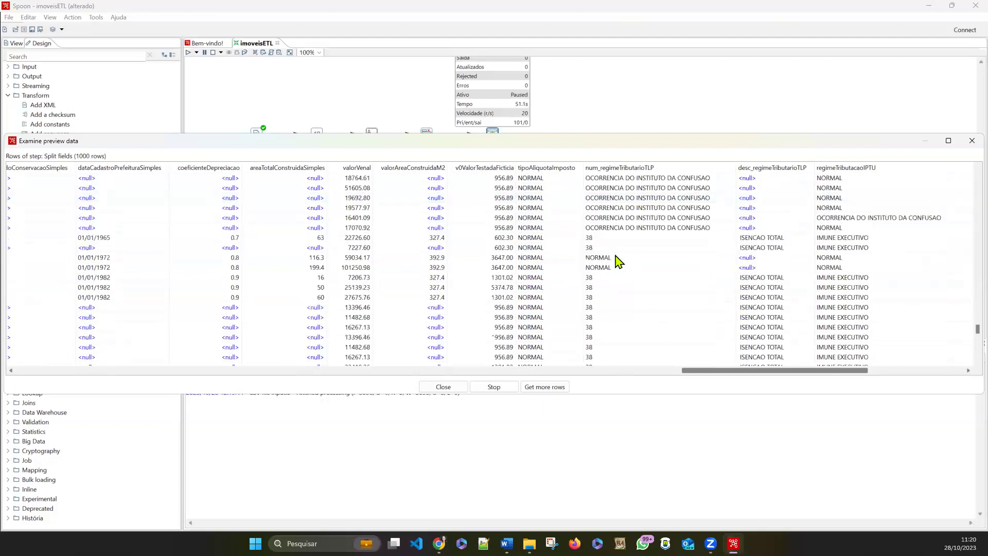
scroll(619, 261, "down", 6)
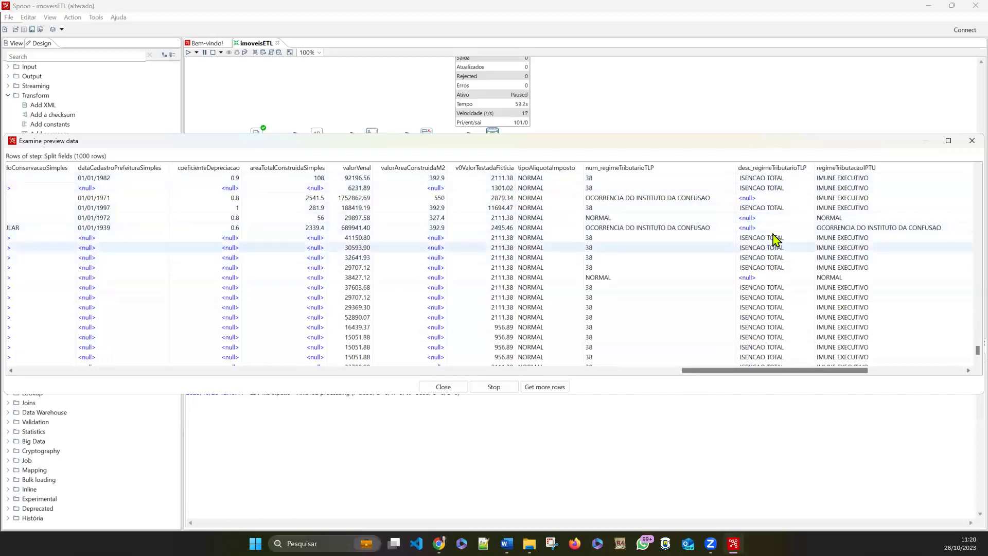
scroll(746, 301, "down", 4)
scroll(723, 309, "up", 20)
scroll(721, 307, "up", 20)
scroll(720, 307, "up", 18)
scroll(693, 228, "up", 18)
scroll(691, 222, "up", 10)
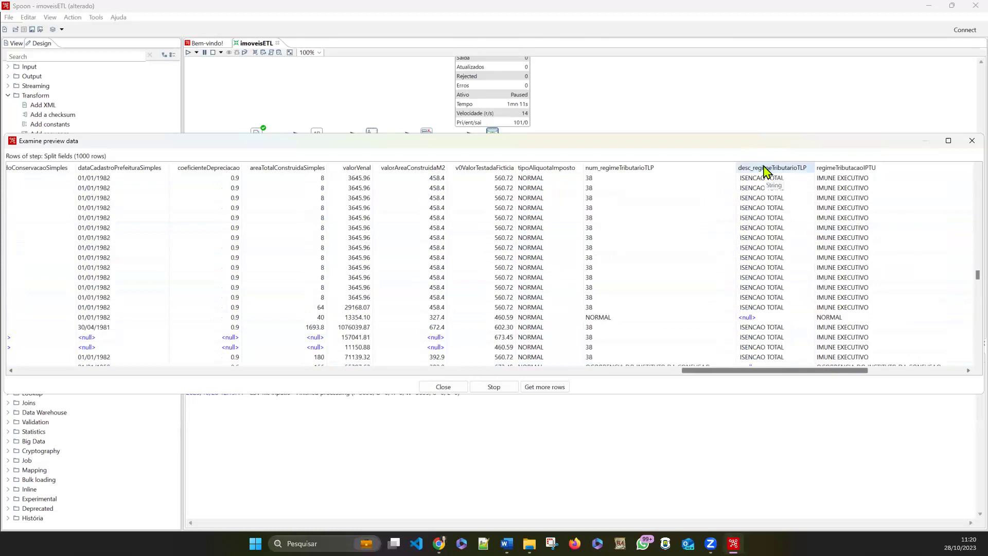
Sort the preview rows by desc_regimeTributarioTLP and compare its values with num_regimeTributarioTLP.
left_click(766, 169)
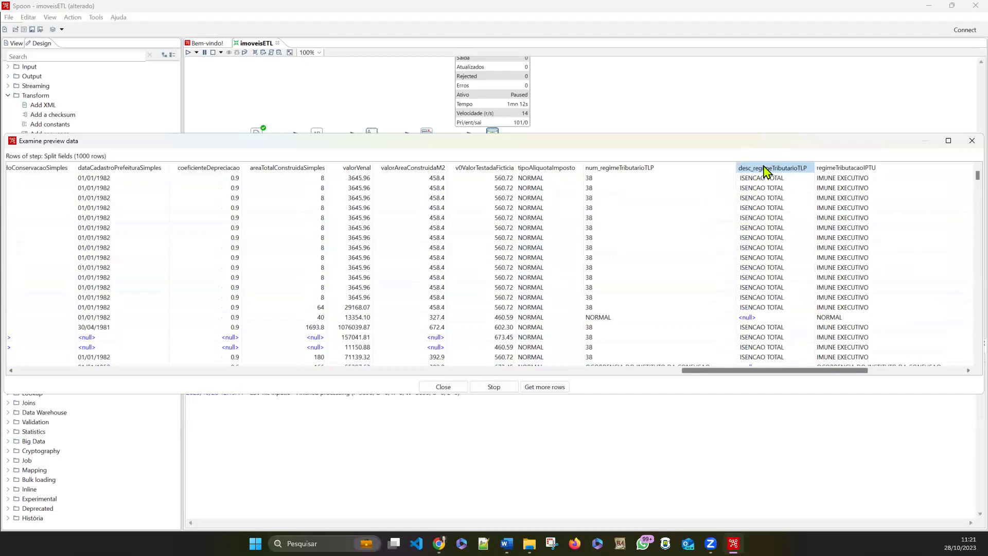
left_click(766, 169)
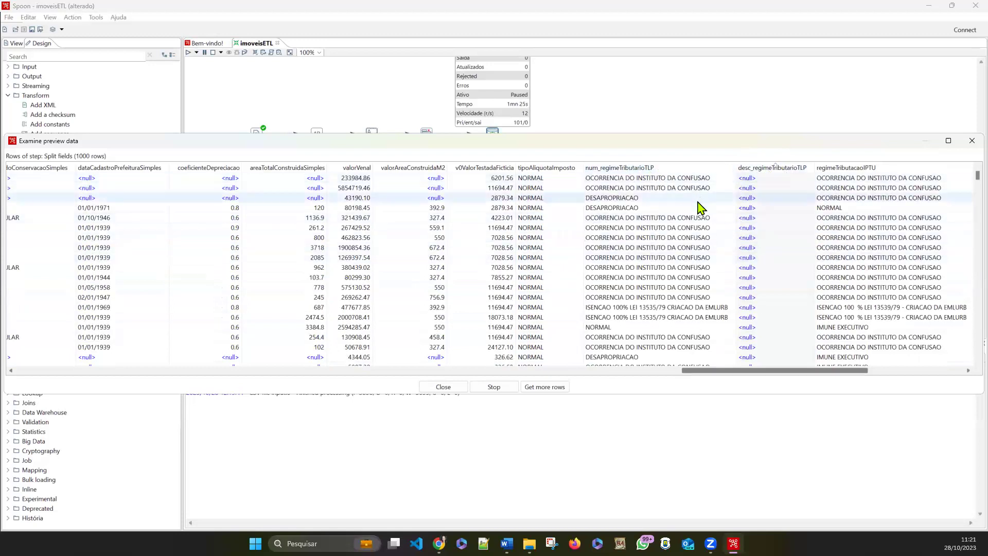
scroll(700, 208, "down", 10)
scroll(700, 208, "down", 10)
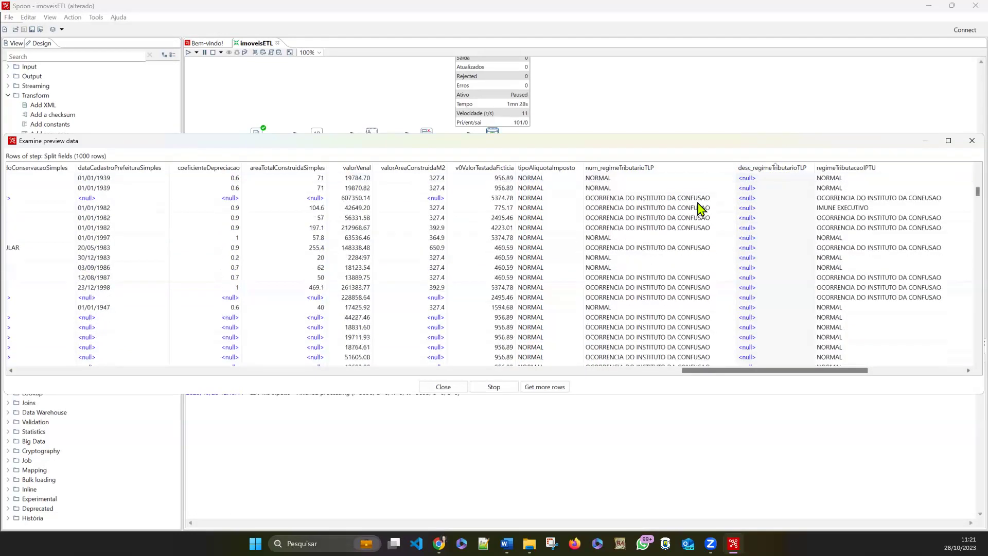
scroll(701, 207, "down", 10)
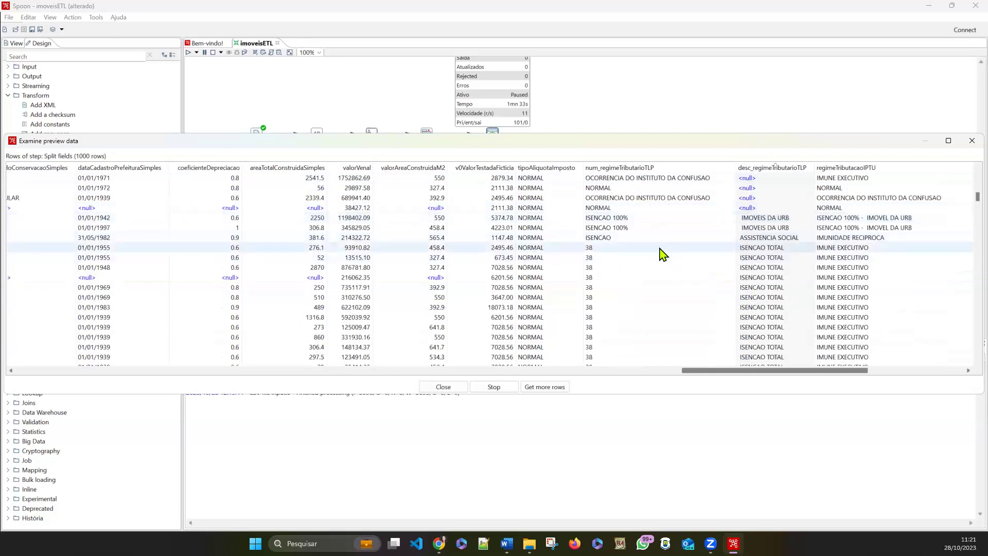
scroll(663, 253, "down", 10)
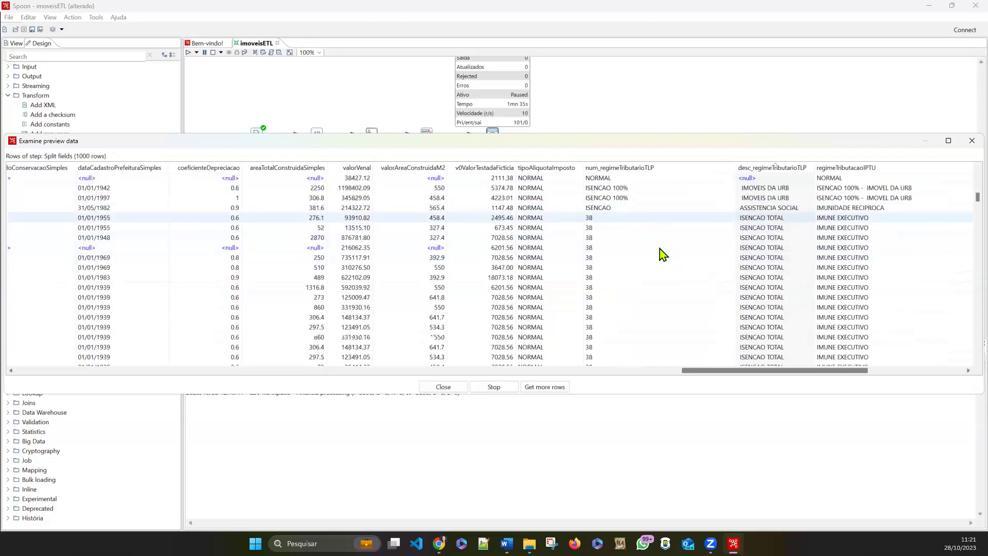
scroll(663, 253, "down", 10)
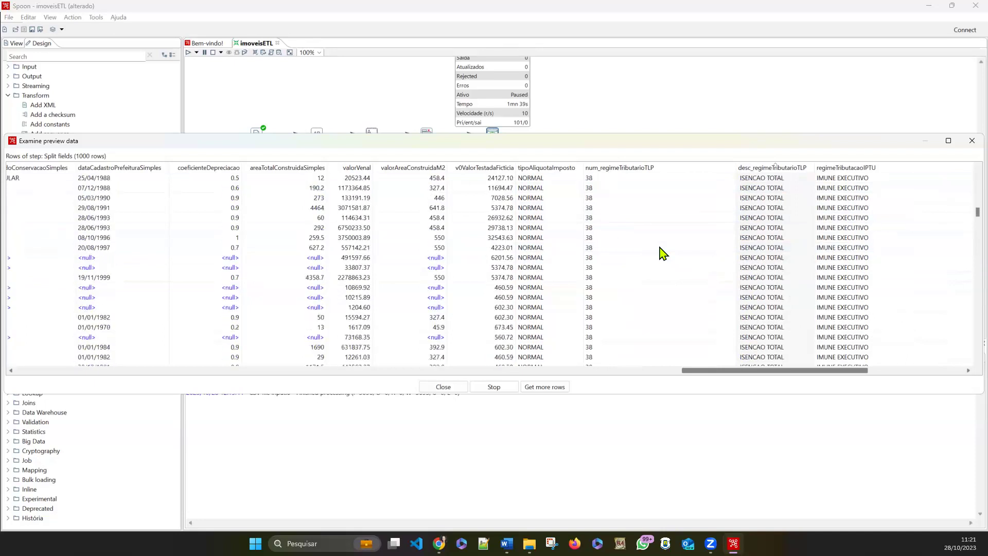
Compare num_regimeTributarioTLP with desc_regimeTributarioTLP across the sorted Split fields preview rows and close the preview.
scroll(663, 253, "down", 10)
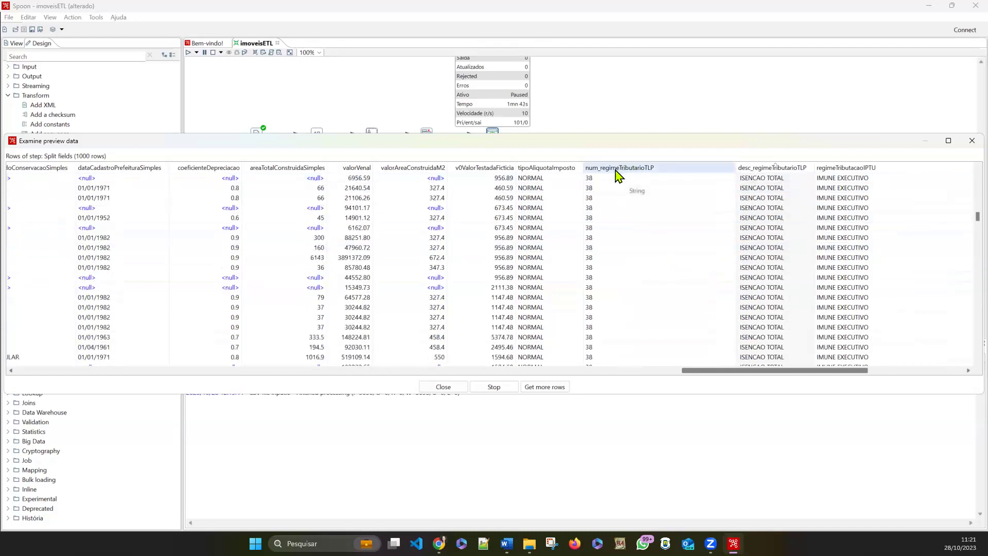
scroll(646, 226, "up", 5)
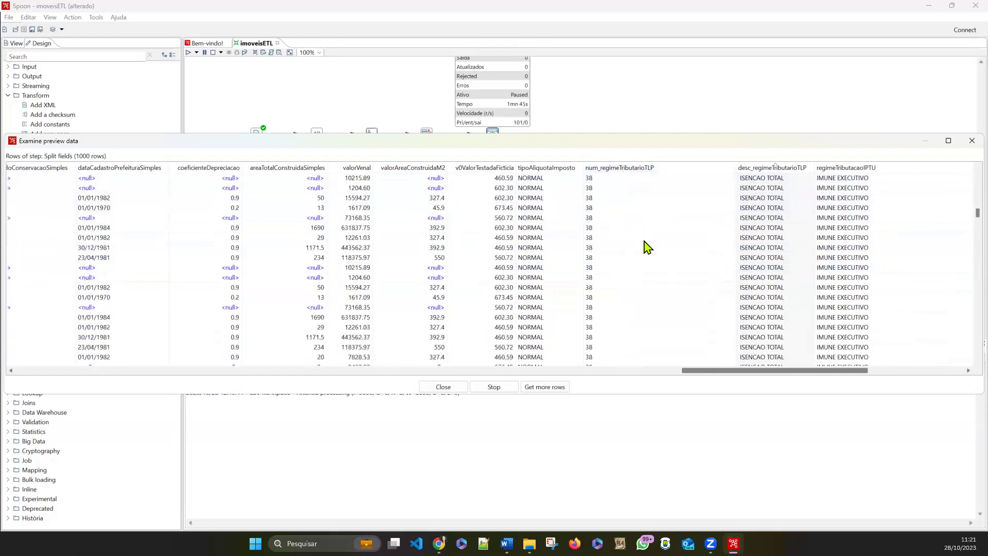
scroll(650, 245, "up", 10)
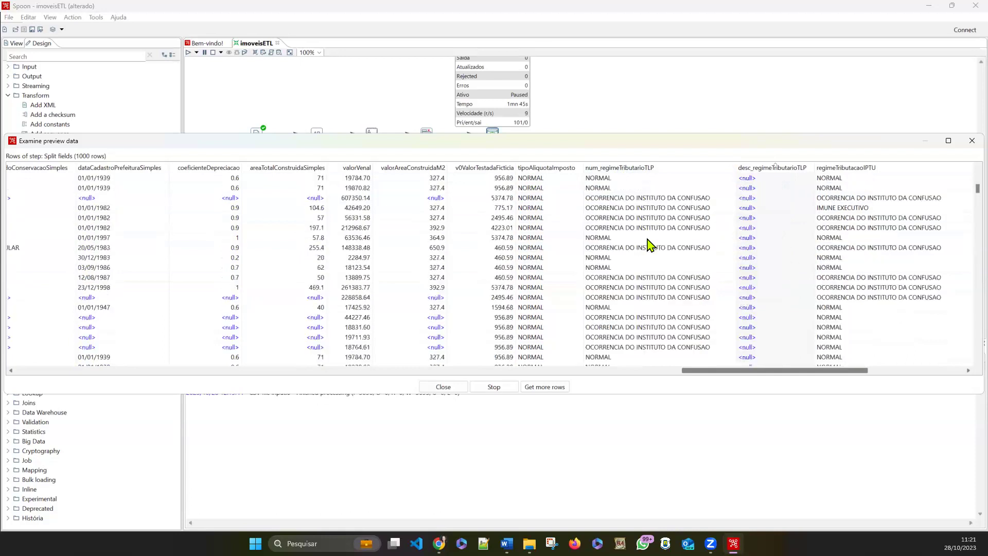
scroll(651, 246, "up", 10)
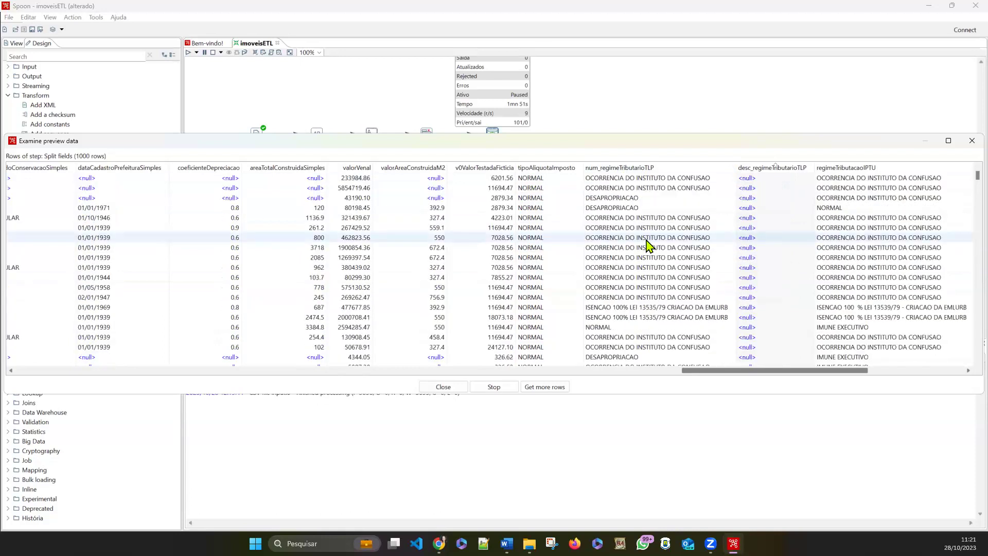
scroll(648, 246, "down", 15)
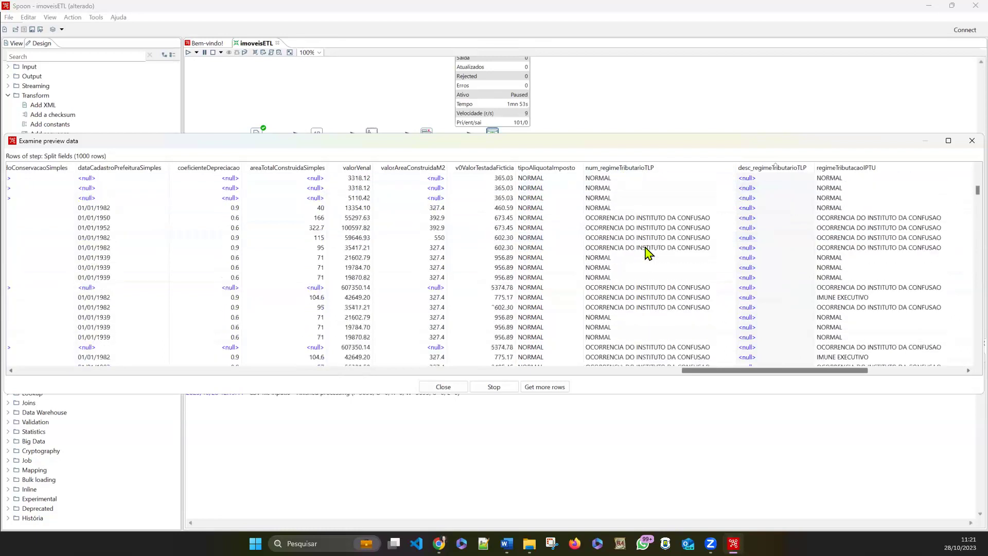
scroll(648, 252, "down", 10)
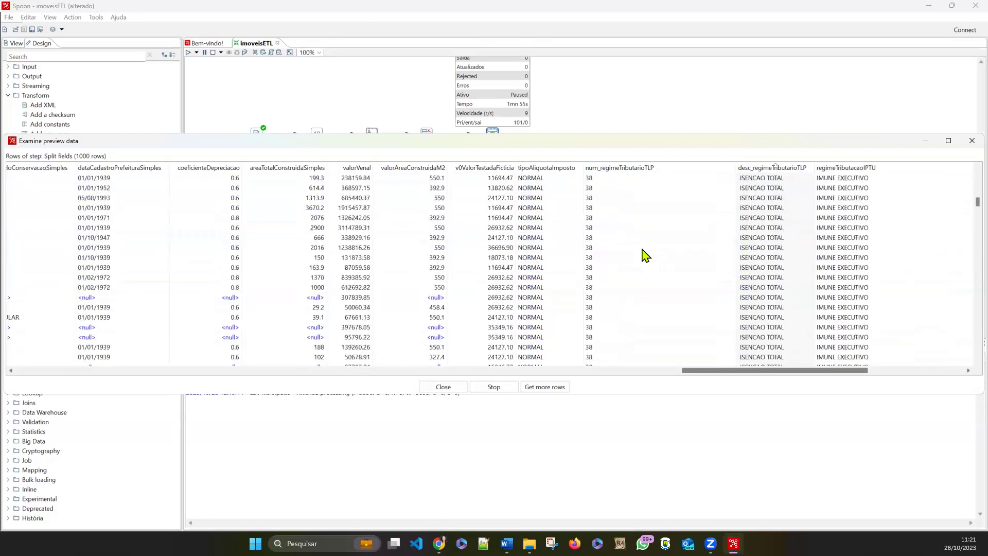
left_click(970, 142)
Delete the Split fields step from the transformation and stop the paused preview run.
right_click(492, 136)
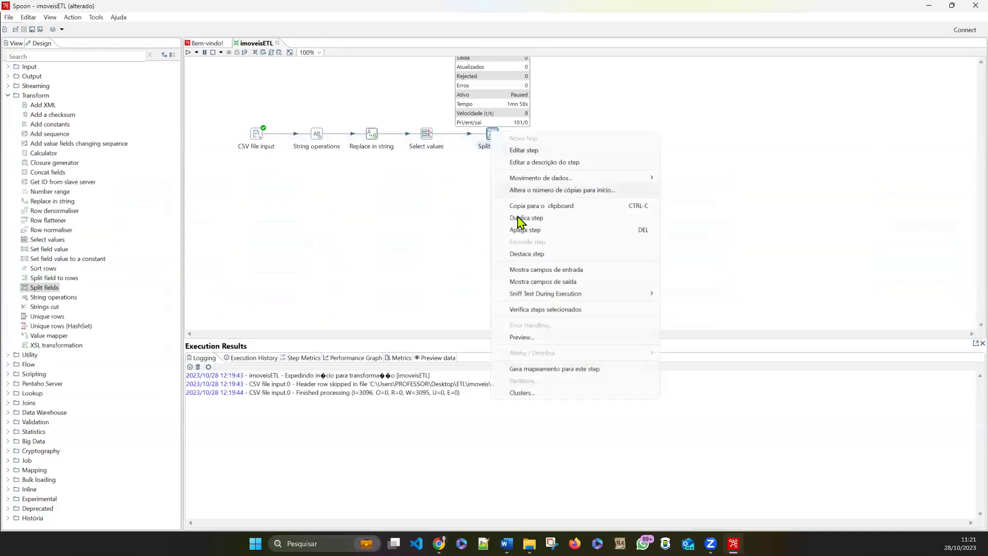
left_click(535, 236)
left_click(428, 139)
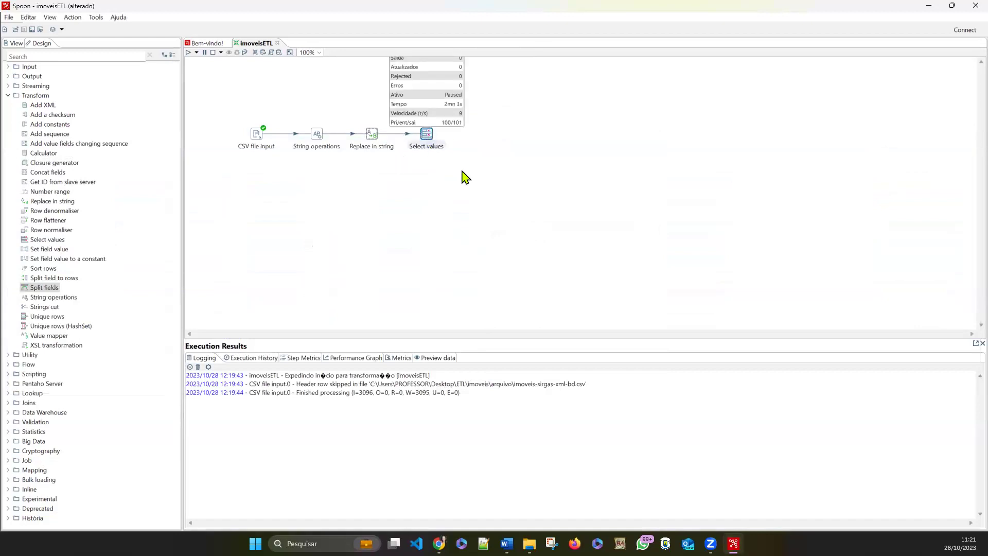
left_click(212, 53)
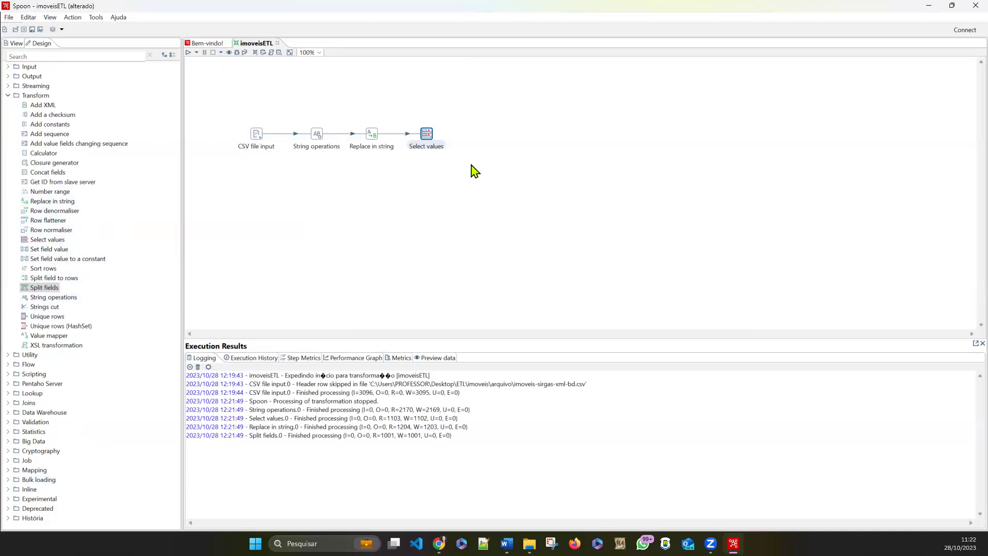
Check the Select values meta-data without changing it, and preview 1000 rows of that step around the regimeTributacaoTLP column.
double_click(426, 135)
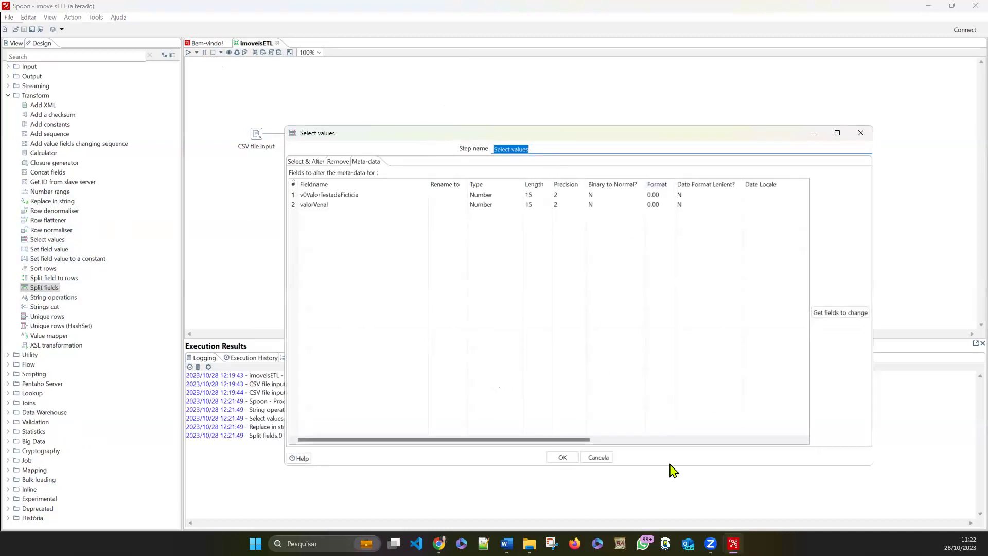
left_click(603, 460)
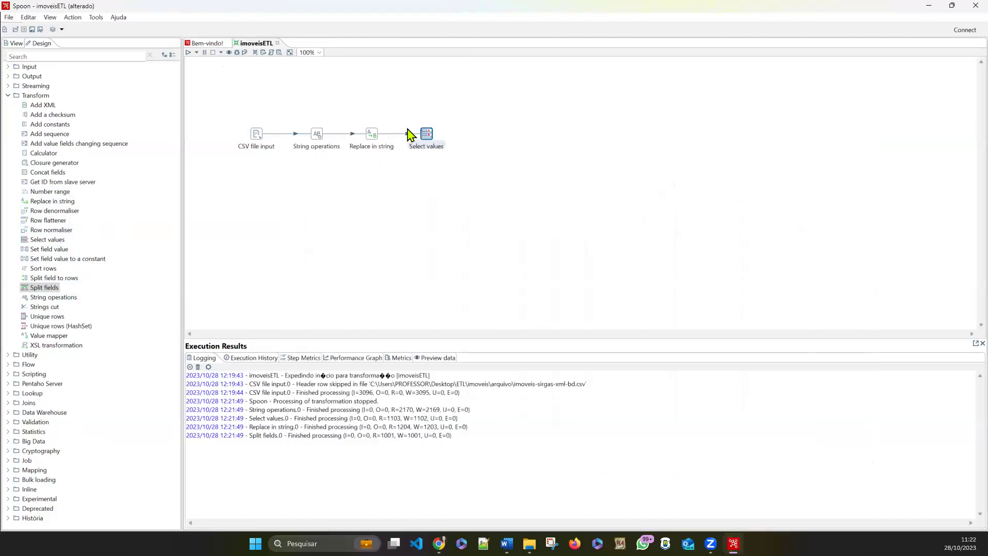
left_click(228, 53)
left_click(517, 265)
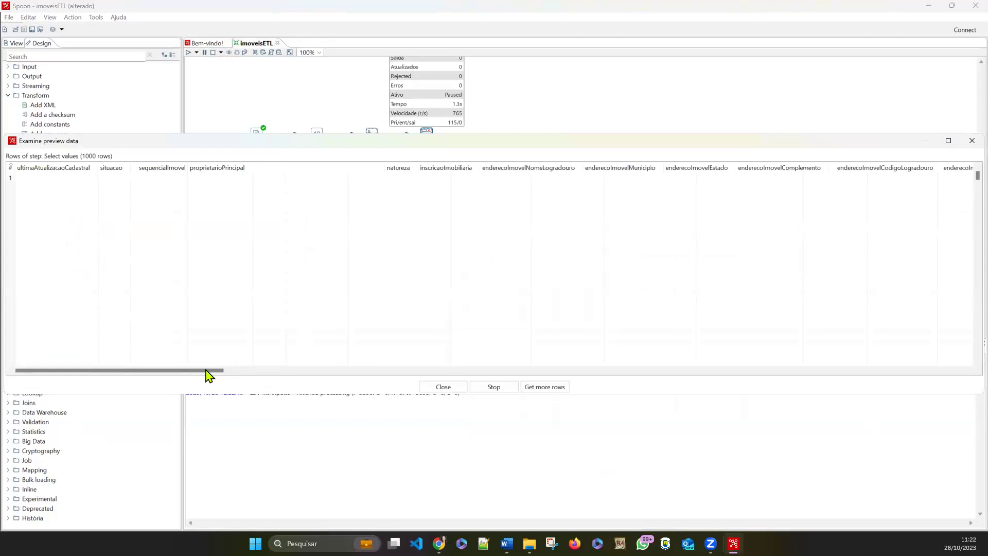
left_click(250, 370)
left_click_drag(289, 370, 864, 369)
left_click_drag(867, 376, 827, 375)
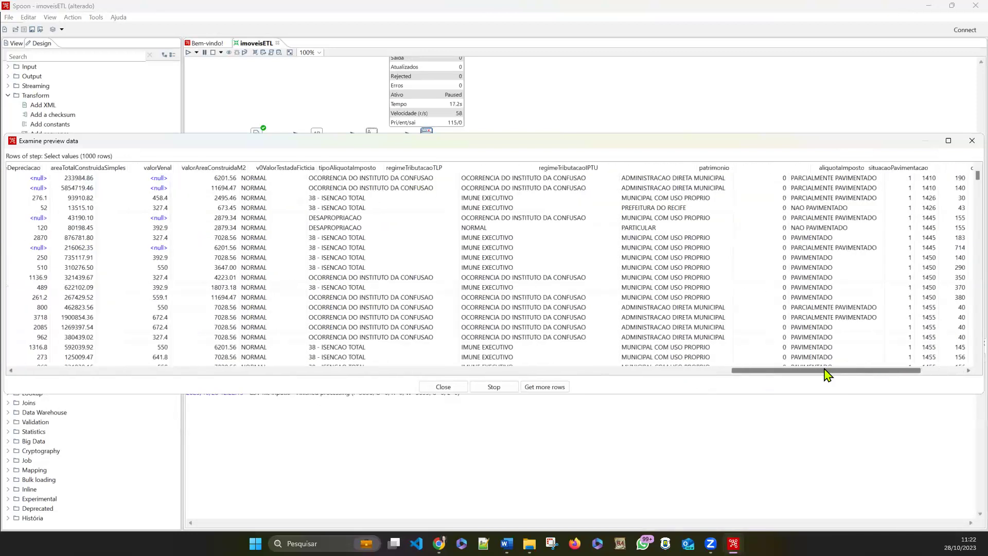
Sort the Select values preview by regimeTributacaoTLP and go through its values down to the last rows.
scroll(554, 206, "down", 2)
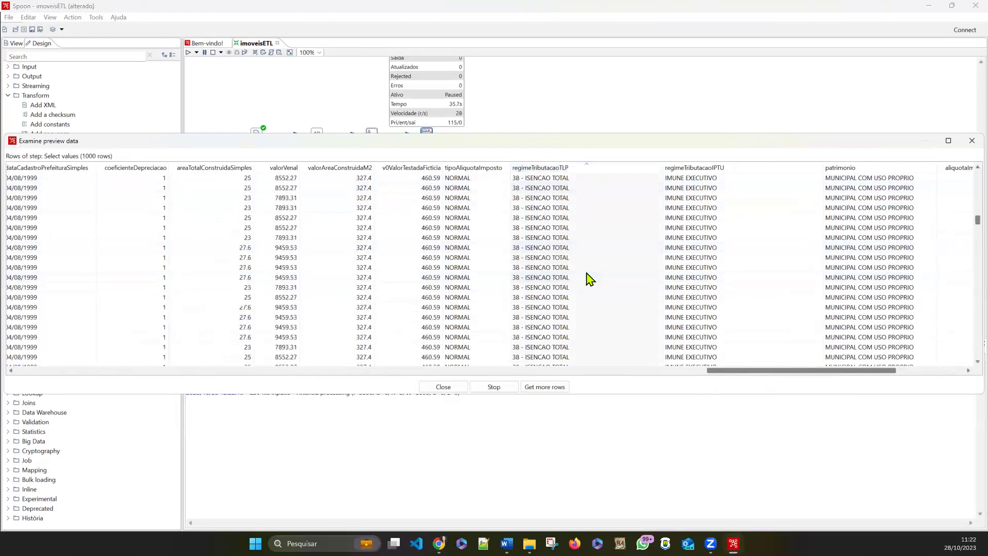
scroll(586, 272, "down", 10)
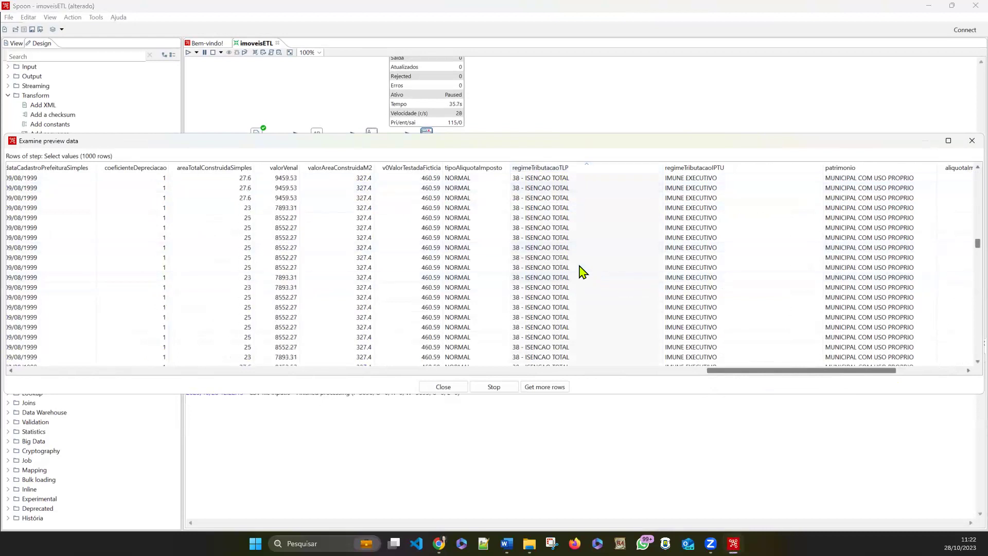
scroll(580, 266, "down", 20)
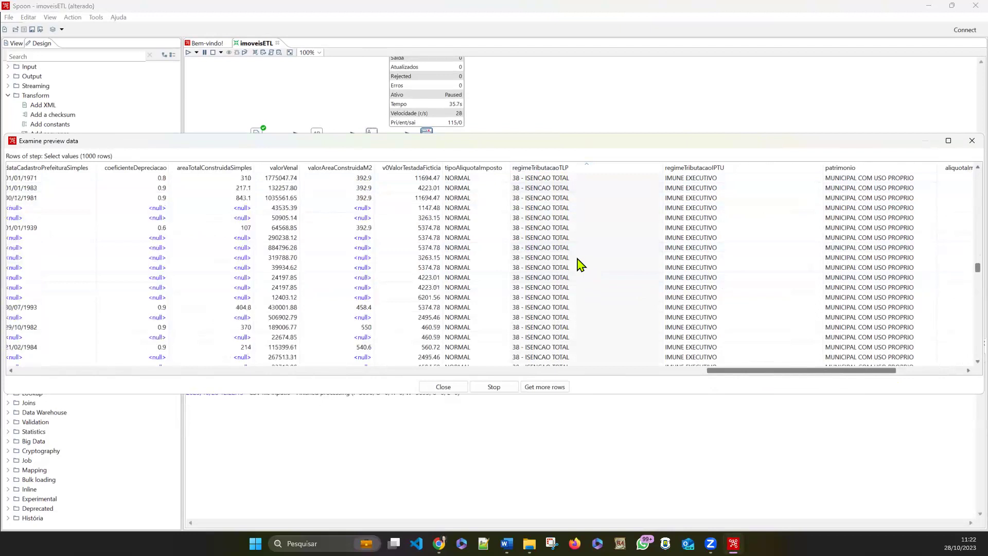
scroll(580, 265, "down", 15)
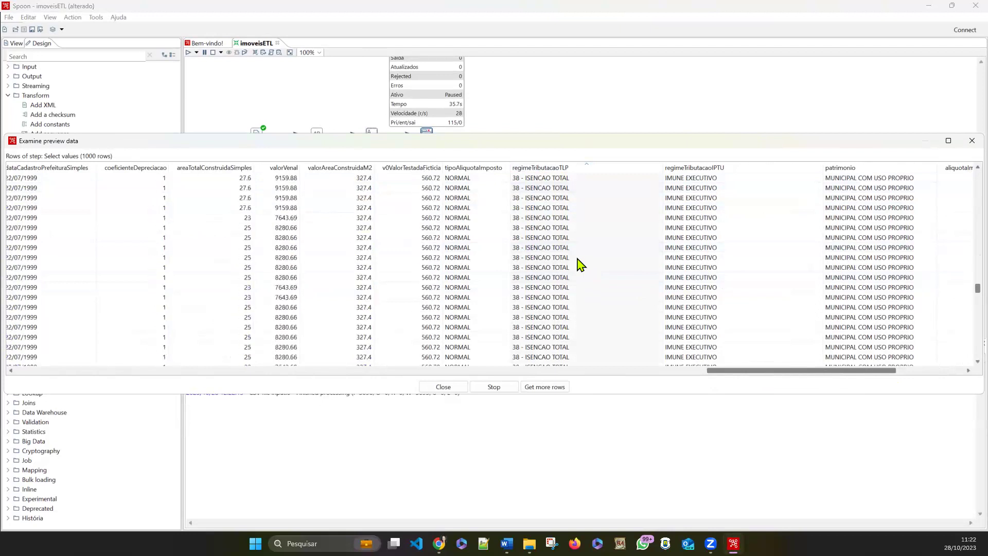
left_click_drag(964, 304, 964, 351)
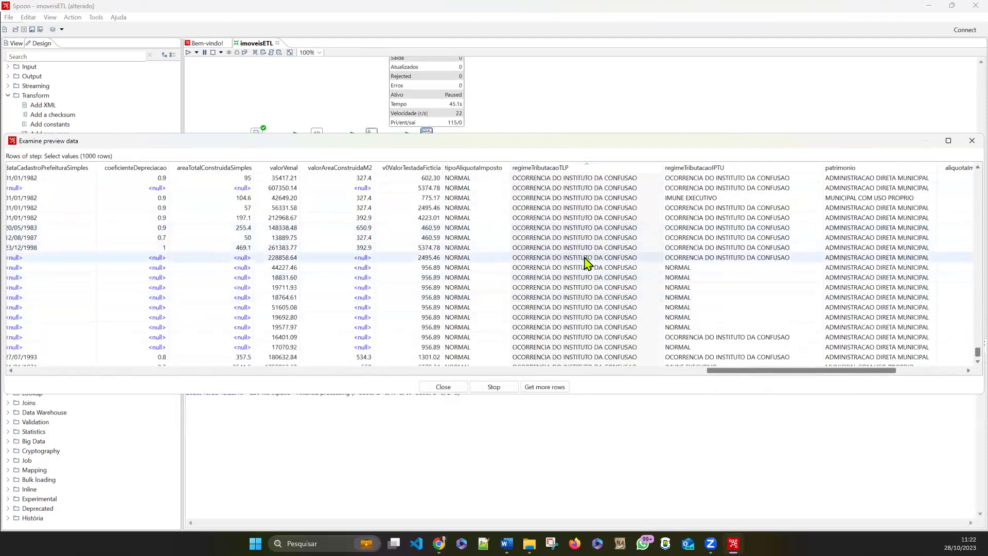
scroll(586, 265, "up", 2)
scroll(586, 268, "down", 3)
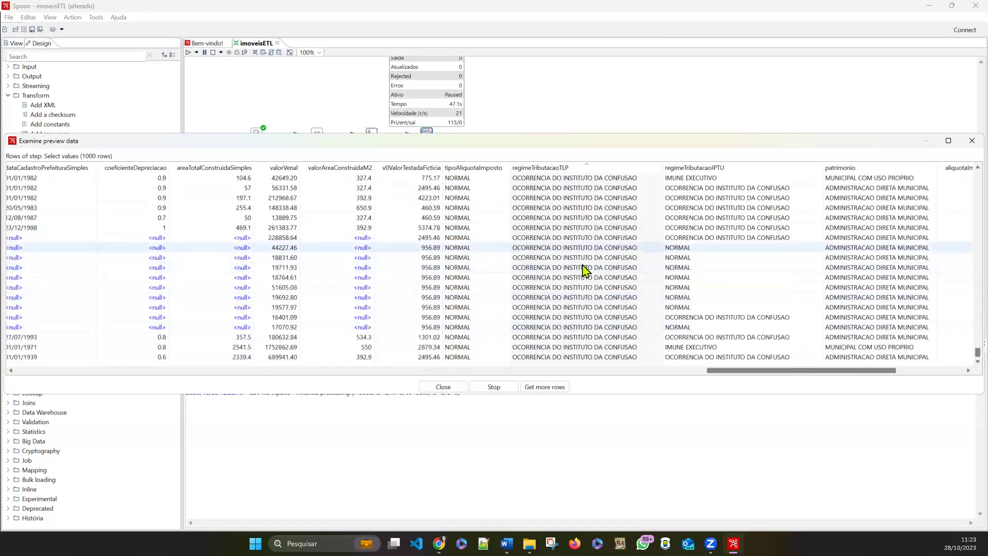
Examine which regimeTributacaoTLP values in the sorted preview carry a number before the description and which contain only text.
scroll(585, 269, "up", 10)
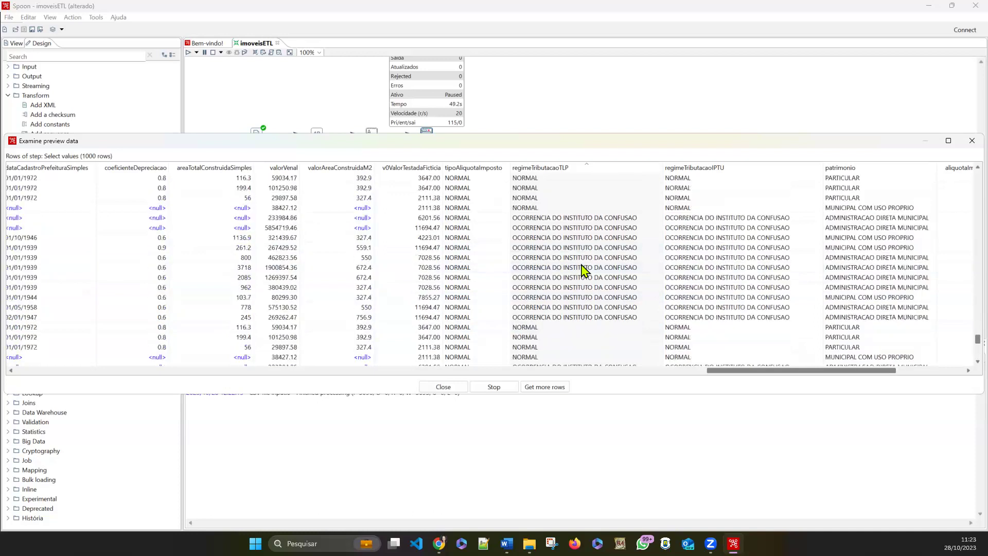
scroll(551, 254, "down", 3)
scroll(544, 247, "up", 2)
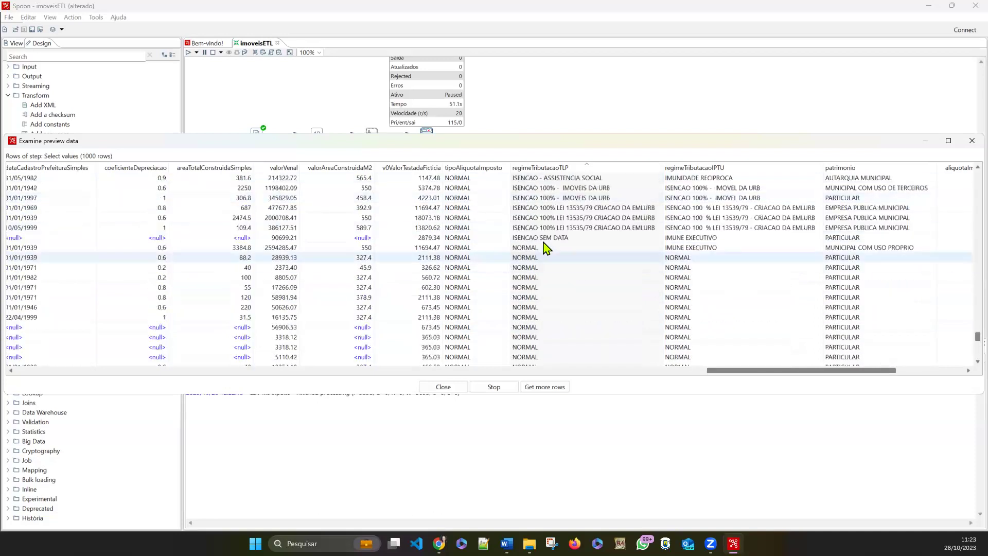
scroll(553, 253, "up", 2)
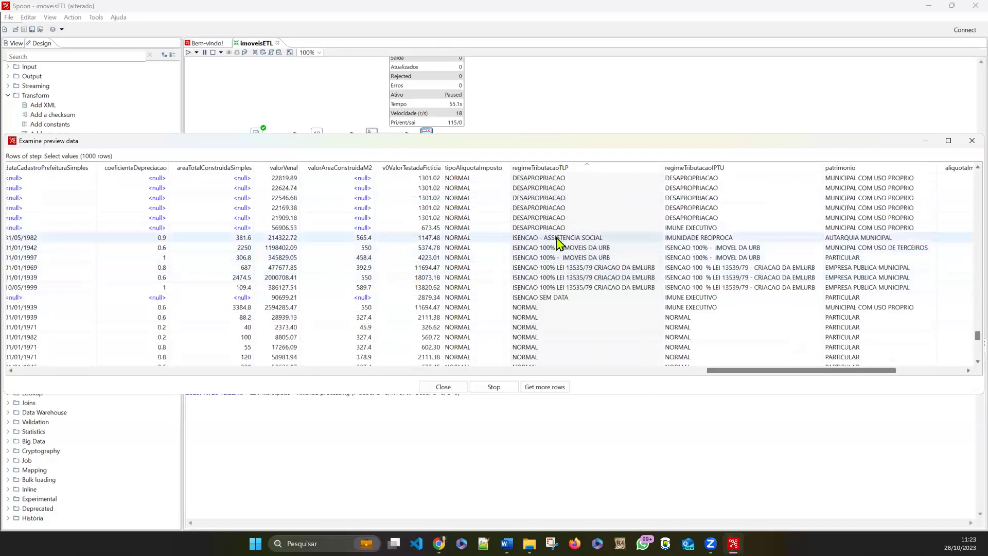
scroll(548, 245, "up", 2)
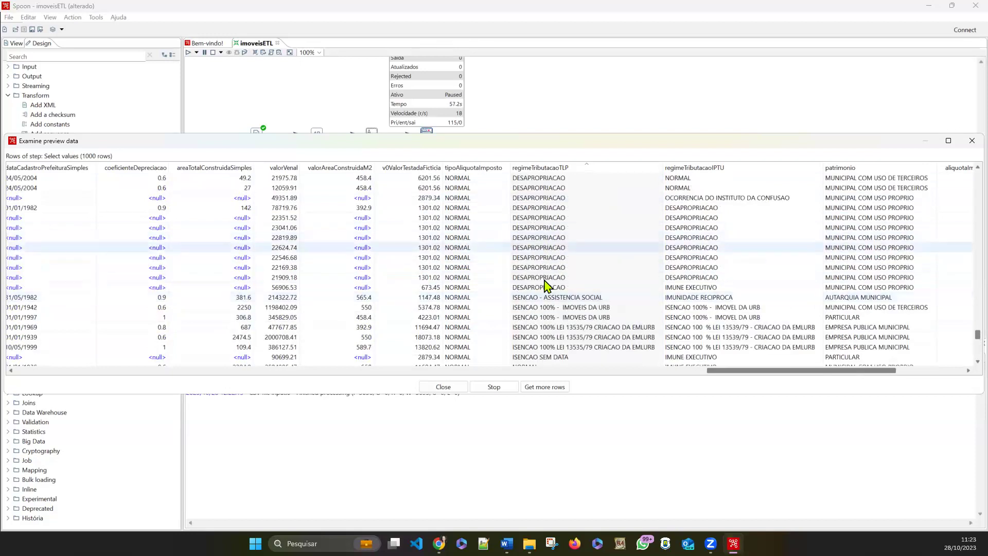
scroll(545, 286, "up", 2)
scroll(545, 293, "up", 4)
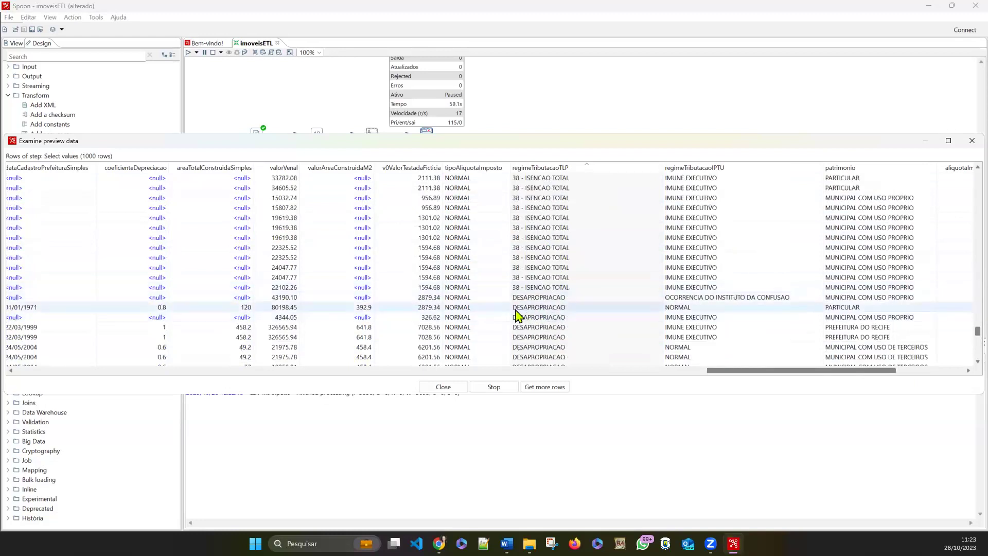
scroll(546, 293, "up", 6)
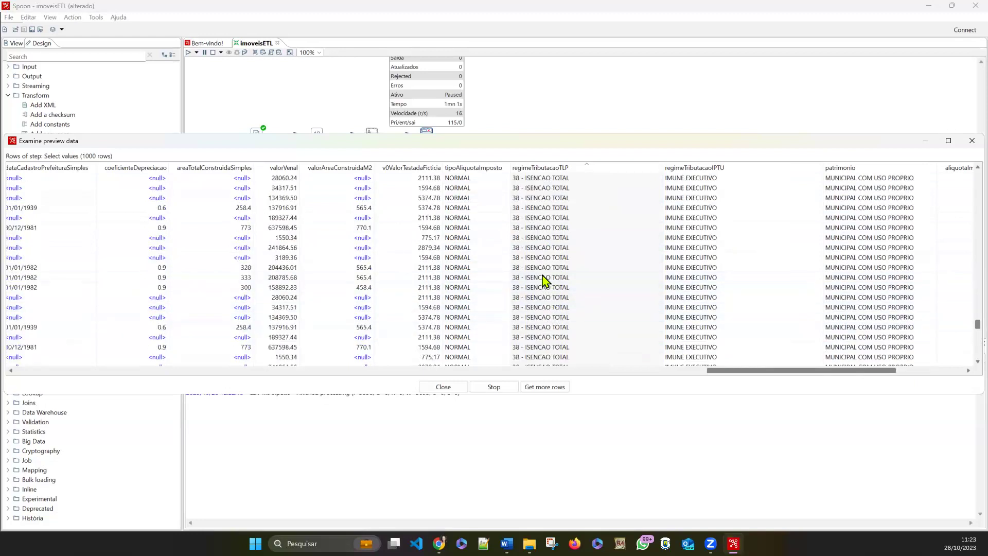
scroll(541, 281, "up", 6)
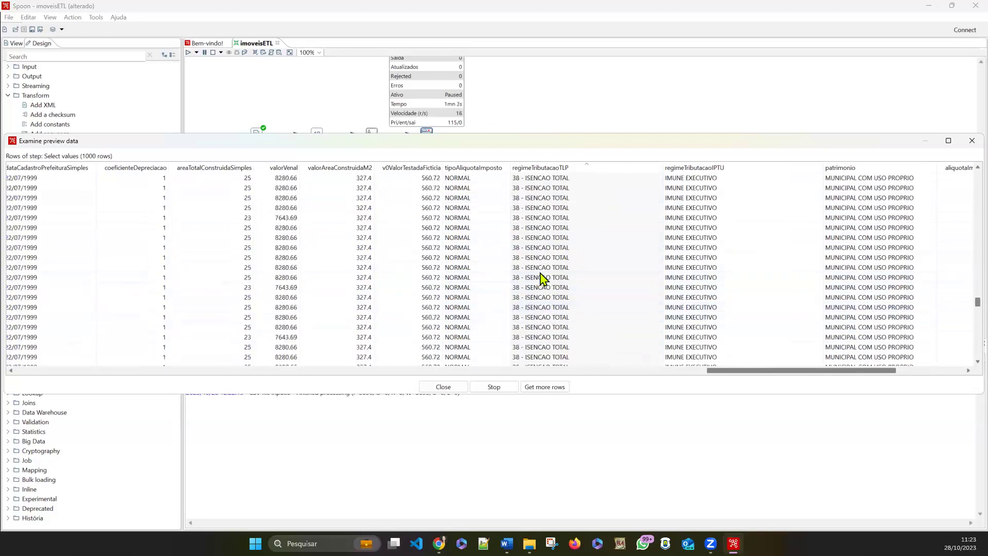
scroll(541, 279, "up", 10)
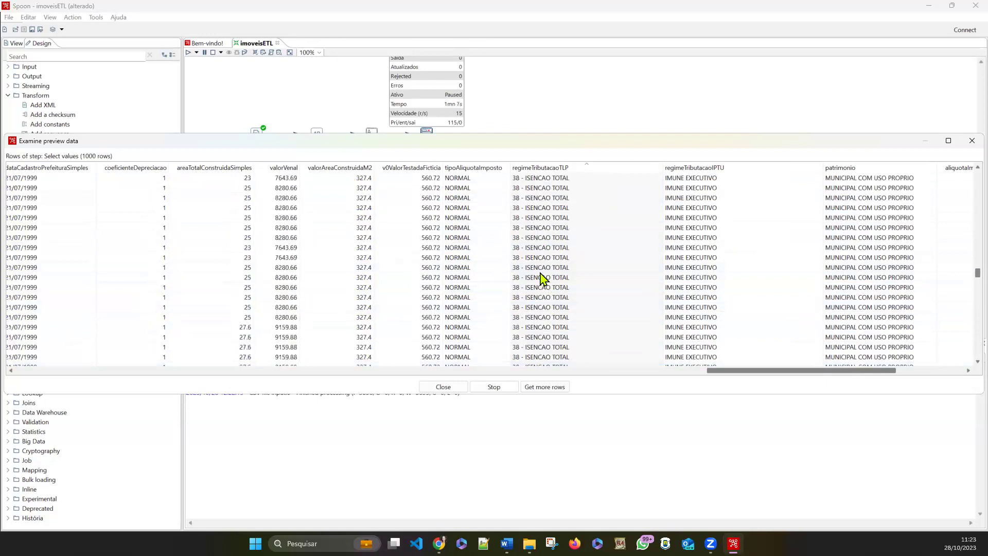
scroll(542, 280, "up", 10)
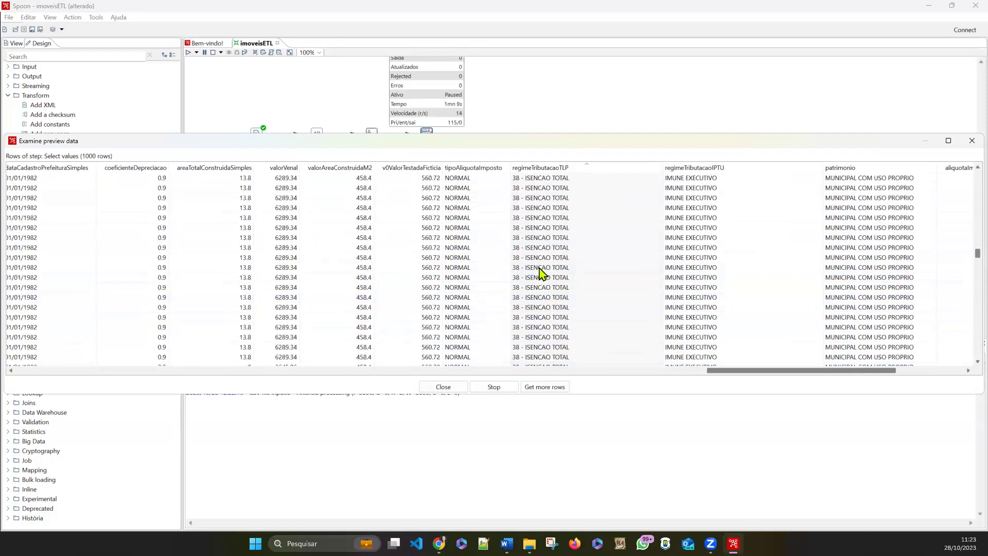
scroll(542, 276, "down", 3)
scroll(542, 276, "down", 10)
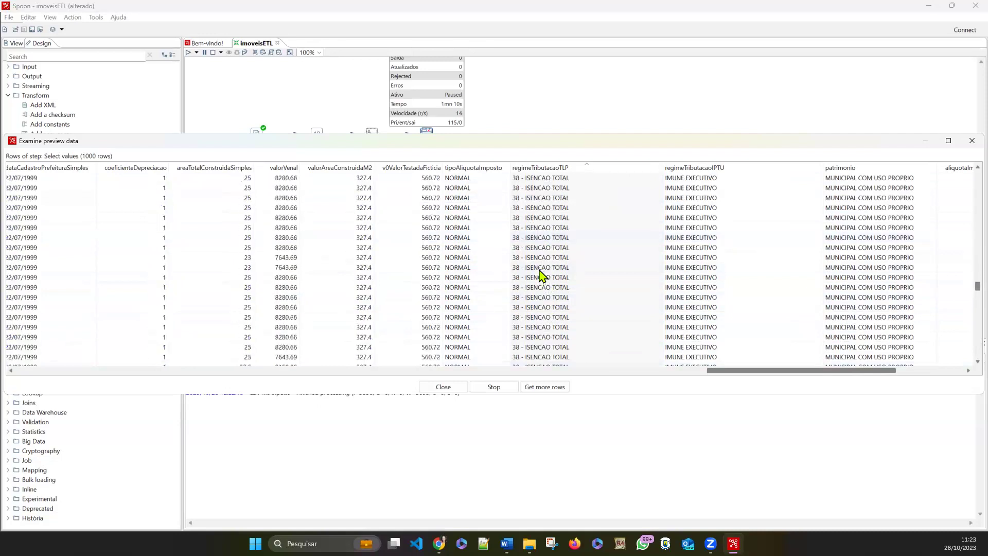
scroll(542, 278, "down", 10)
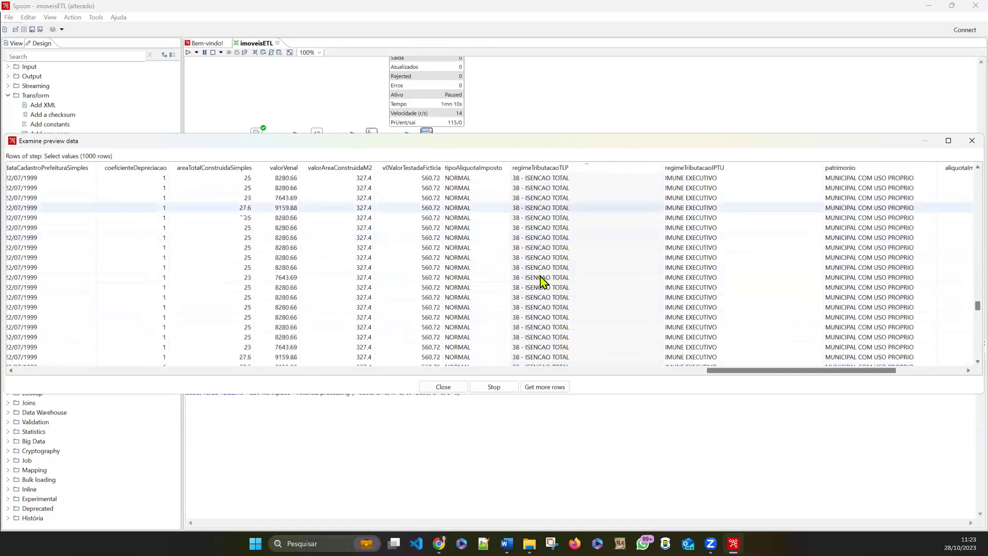
scroll(541, 280, "down", 10)
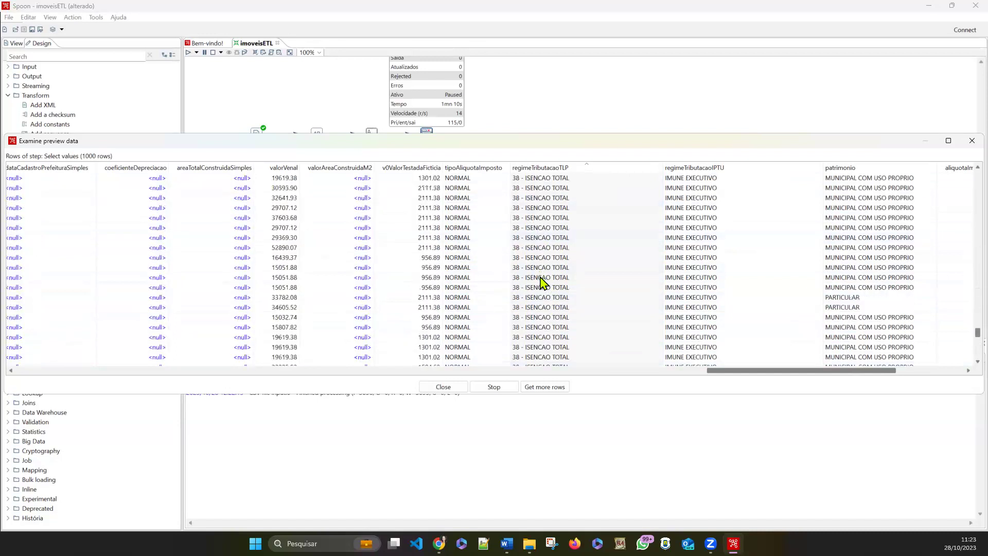
scroll(540, 281, "down", 10)
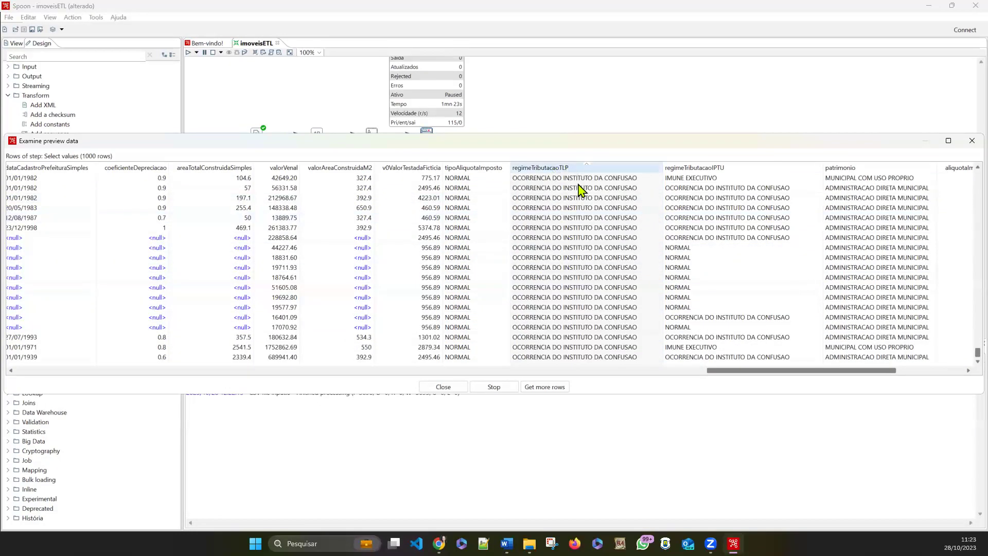
scroll(577, 206, "up", 10)
scroll(577, 226, "up", 10)
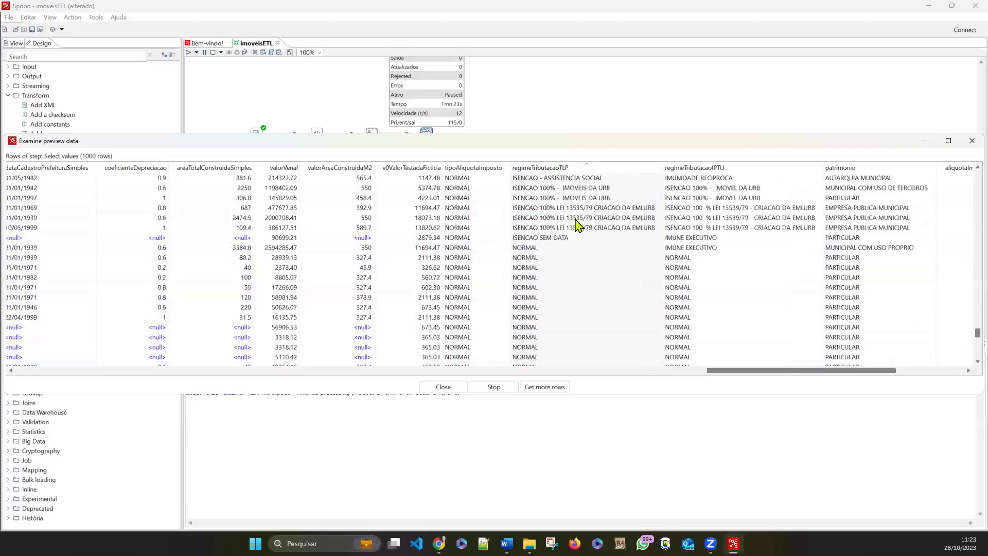
scroll(574, 222, "down", 5)
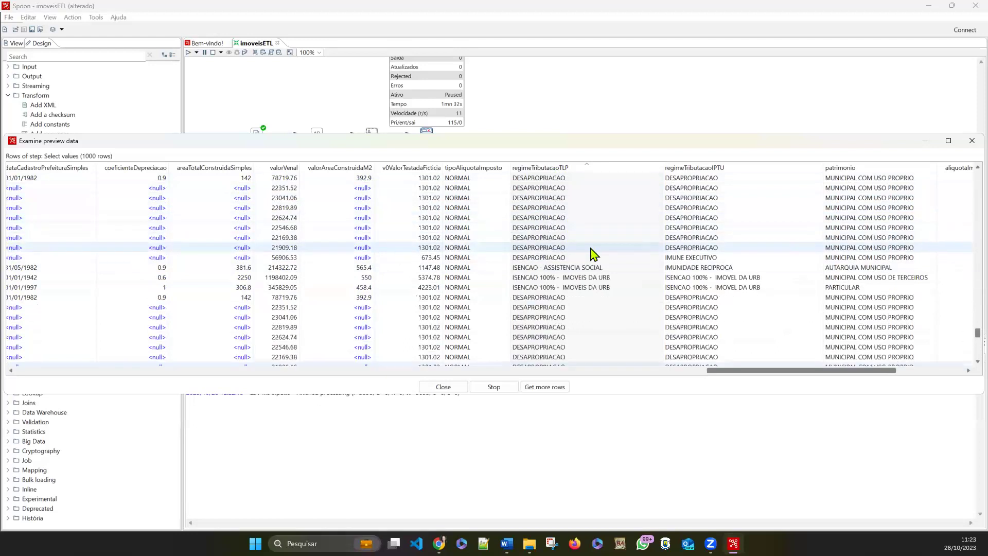
scroll(589, 253, "up", 5)
scroll(588, 255, "up", 5)
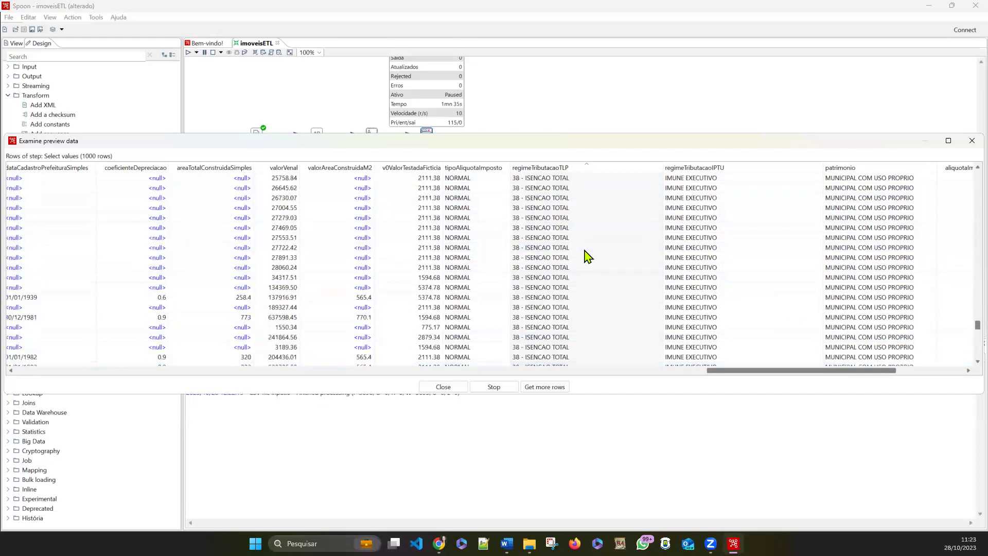
Examine the numbered regimeTributacaoTLP values in the sorted Select values preview, going back toward the first rows.
scroll(588, 256, "up", 5)
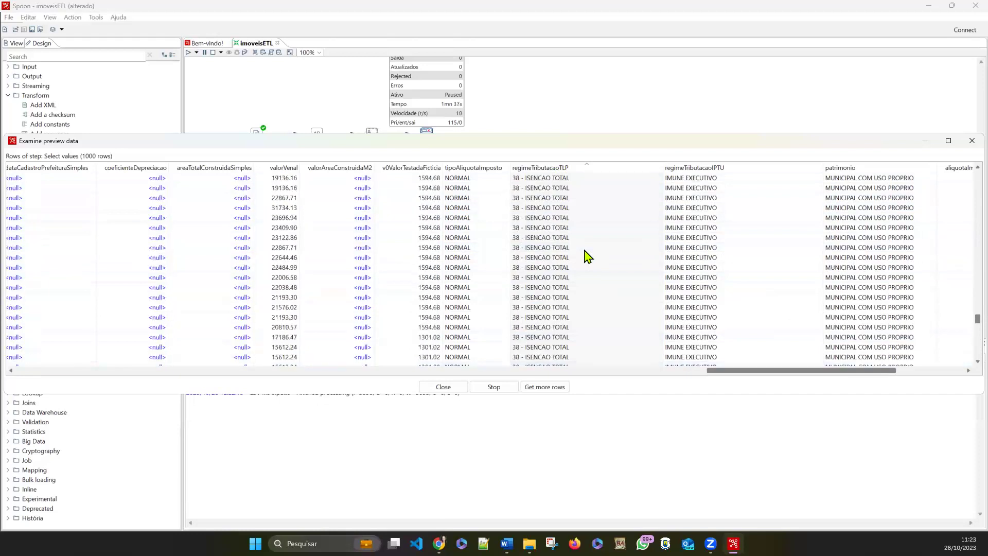
scroll(588, 255, "up", 5)
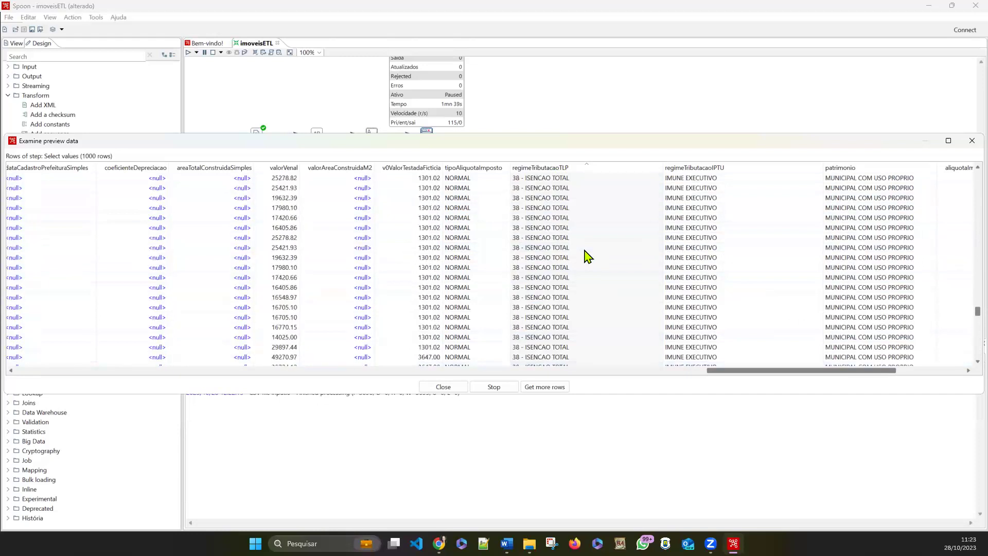
scroll(588, 255, "up", 3)
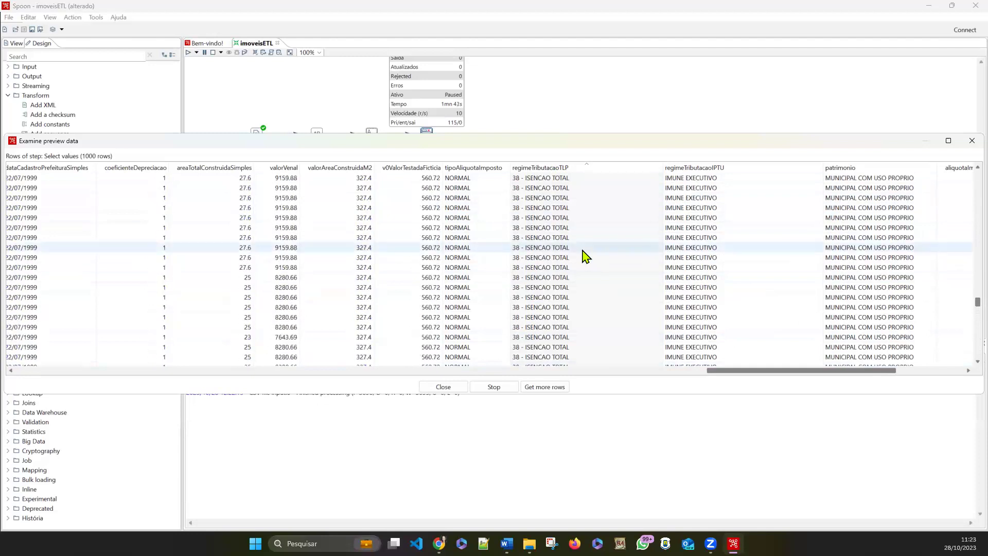
scroll(503, 216, "up", 3)
scroll(591, 270, "up", 3)
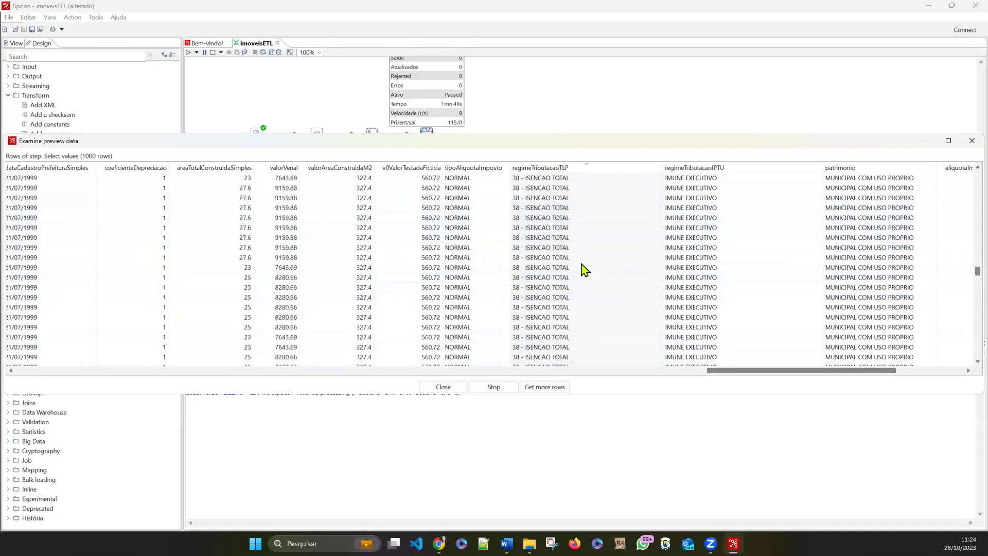
scroll(584, 268, "up", 5)
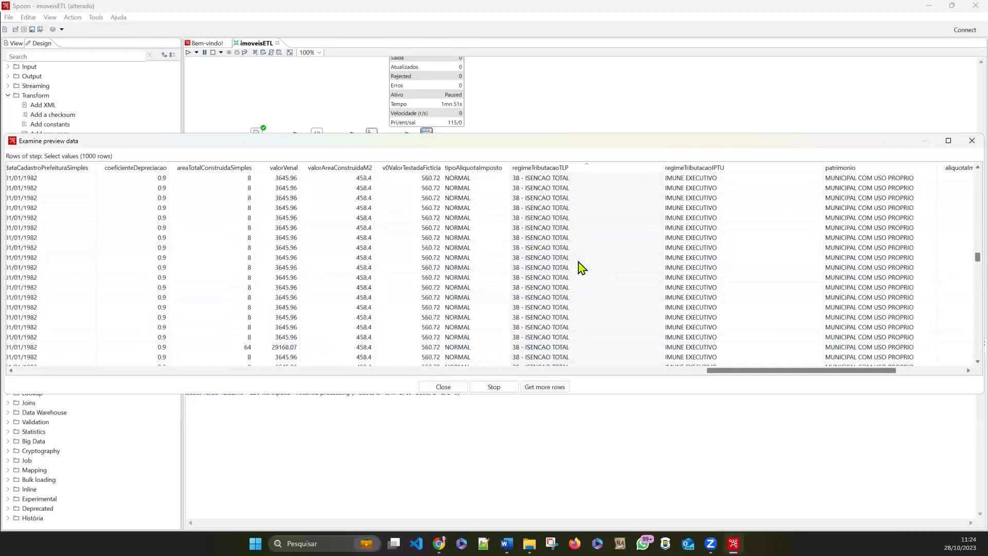
scroll(571, 232, "up", 5)
scroll(558, 191, "up", 3)
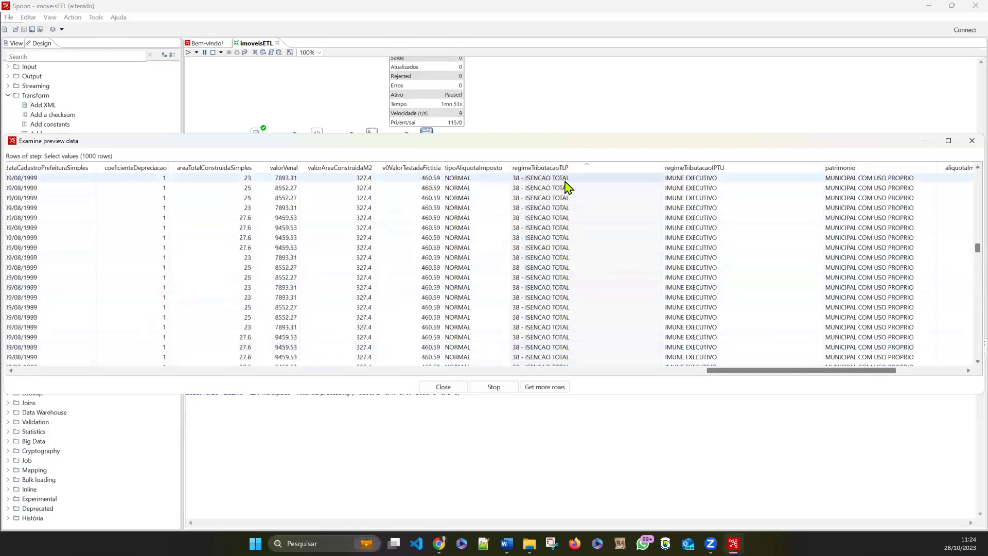
scroll(560, 212, "up", 5)
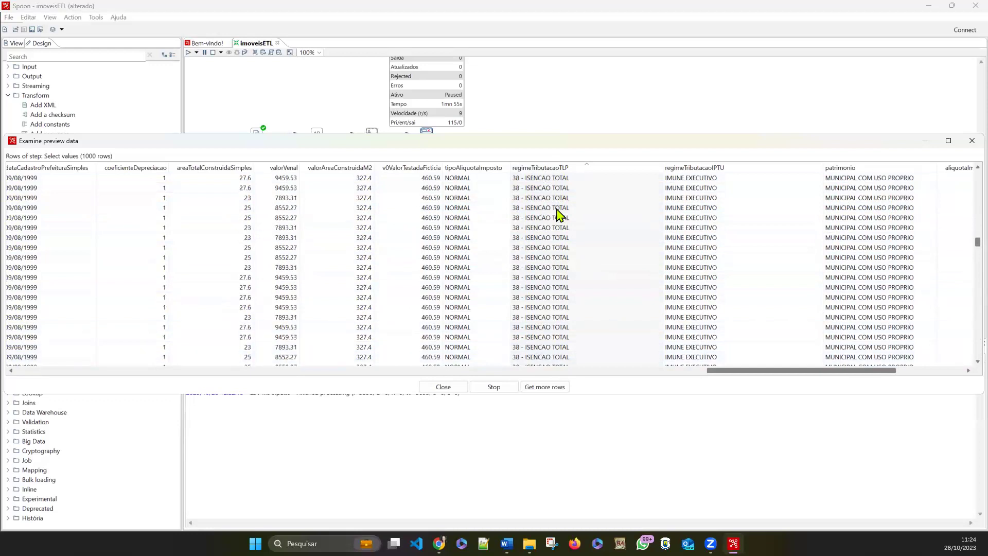
scroll(559, 211, "up", 5)
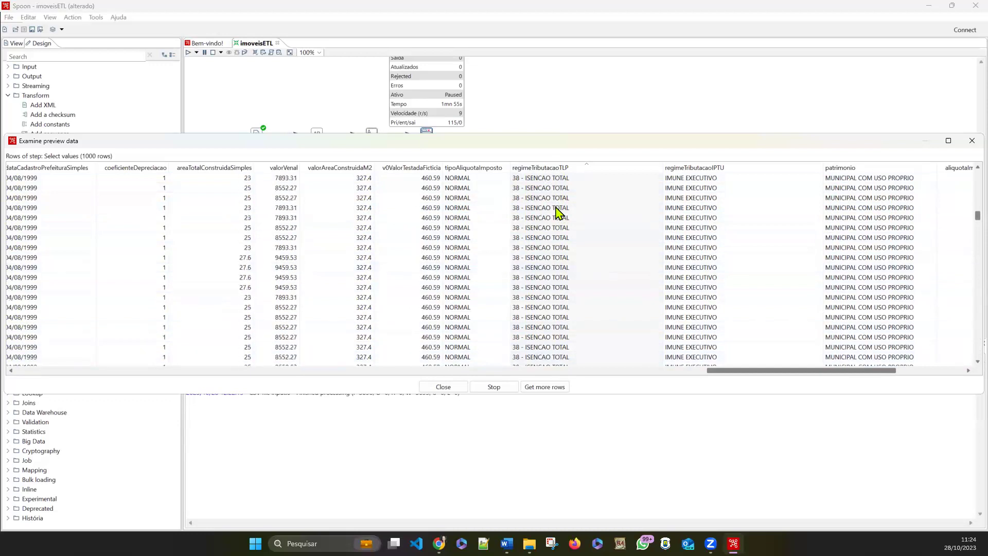
scroll(557, 211, "up", 6)
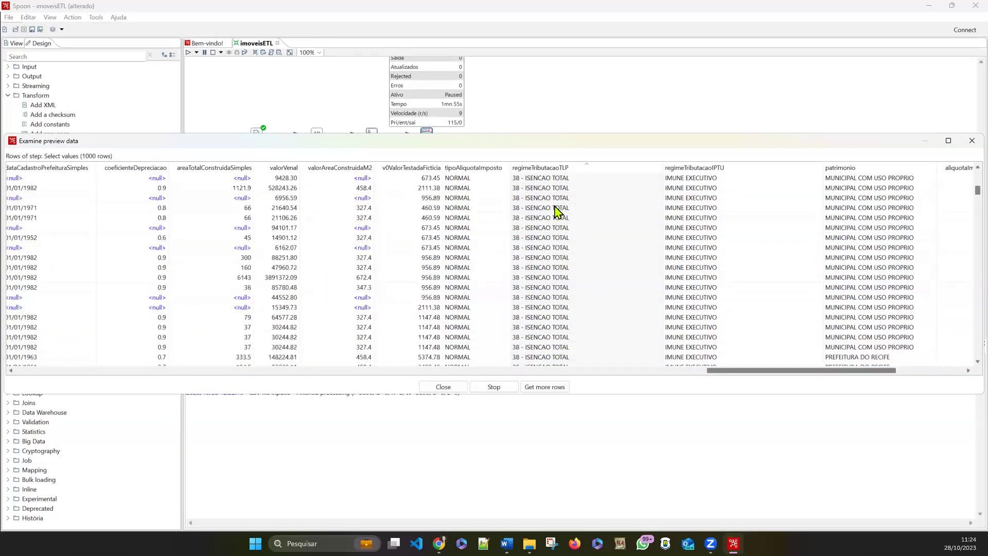
Recheck the sorted regimeTributacaoTLP values down to where the numbered entries end, and stop the paused preview run.
scroll(557, 211, "down", 5)
scroll(553, 226, "down", 6)
scroll(525, 286, "down", 3)
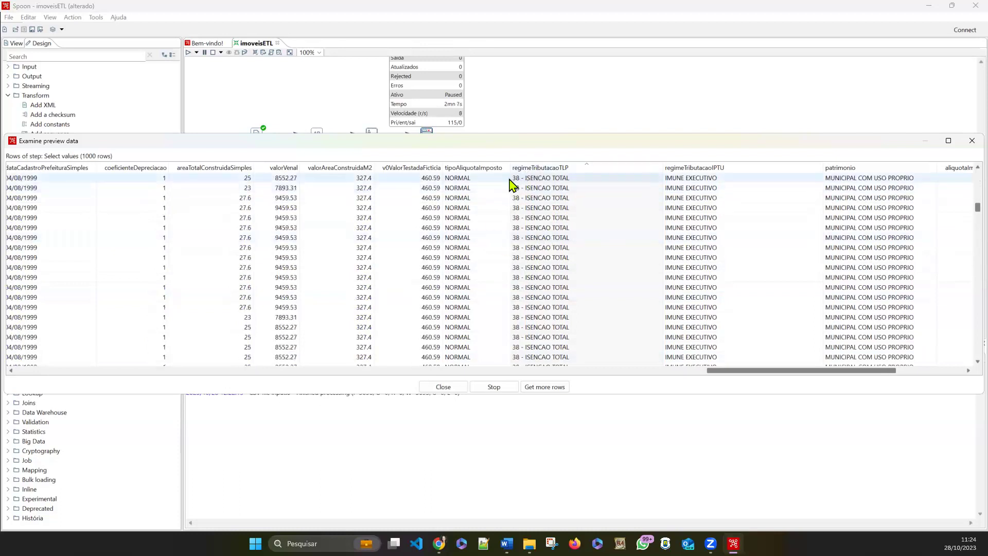
scroll(527, 206, "down", 3)
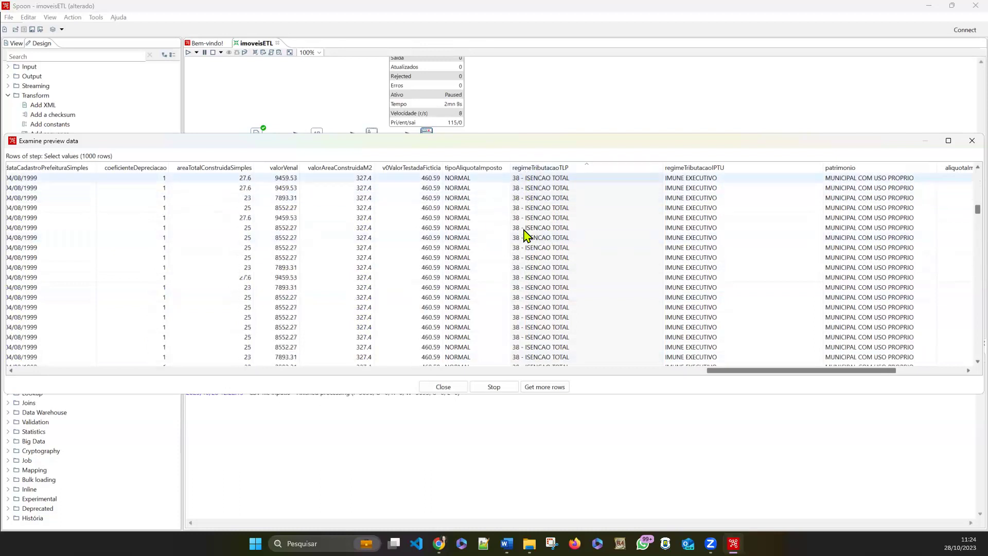
scroll(525, 236, "down", 10)
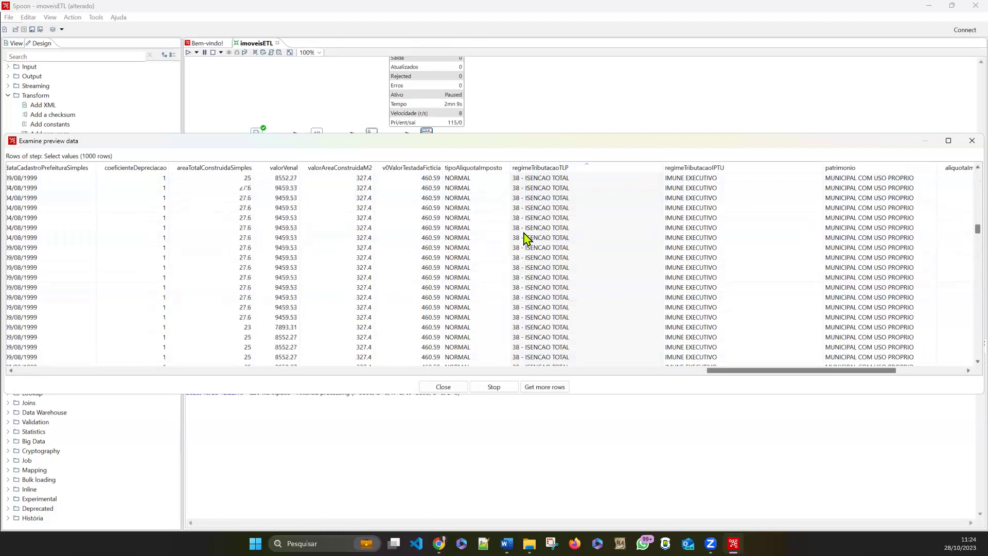
scroll(530, 249, "down", 10)
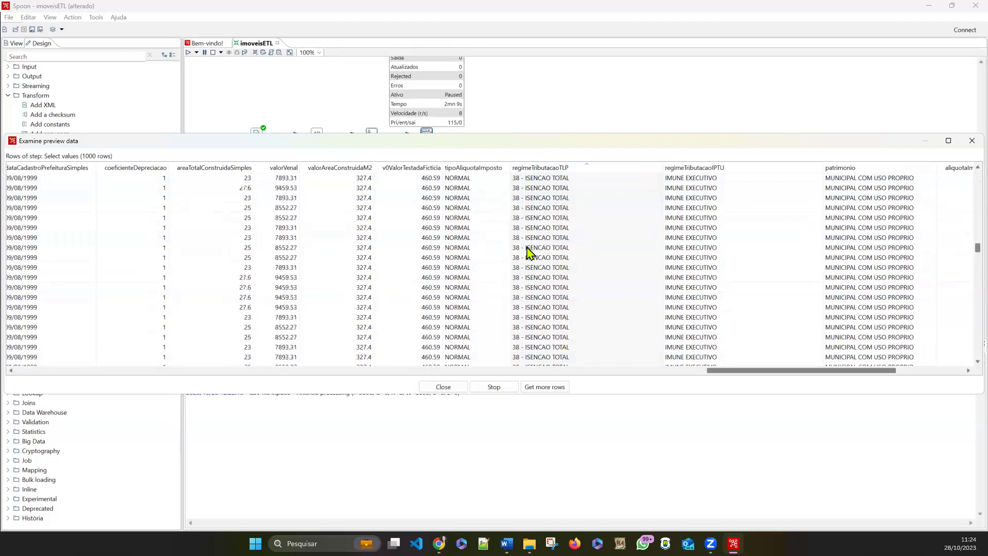
scroll(525, 257, "down", 10)
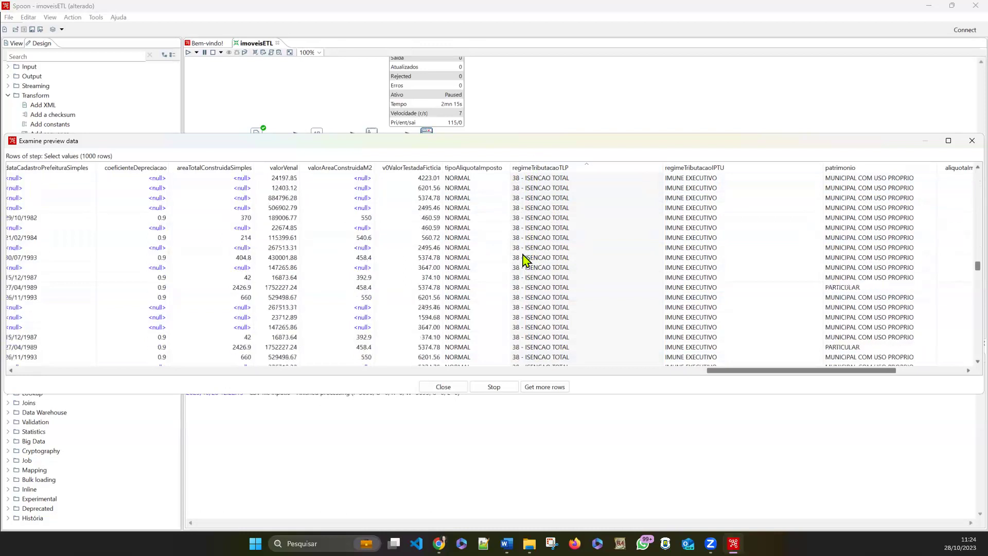
scroll(518, 257, "down", 2)
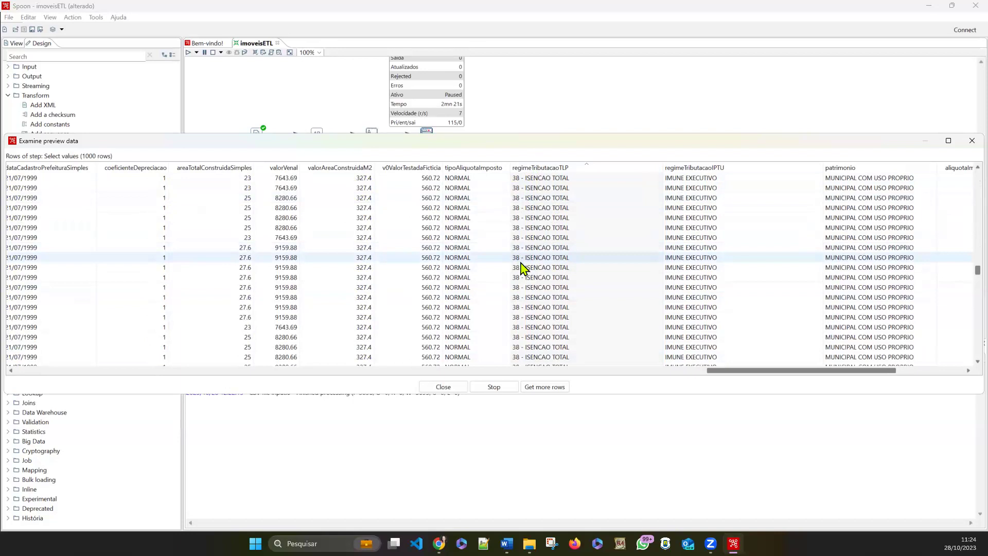
scroll(548, 270, "down", 1)
scroll(548, 271, "down", 10)
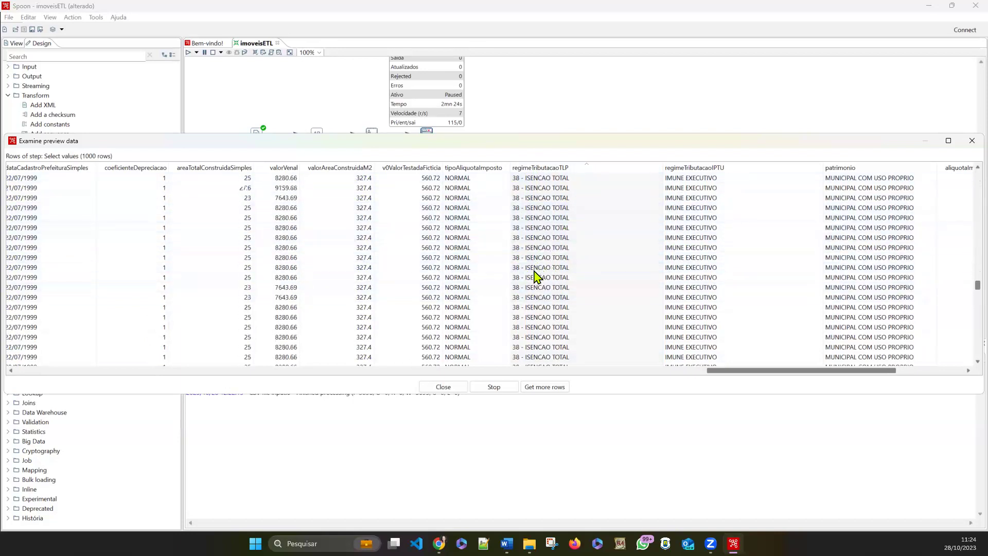
scroll(535, 281, "down", 10)
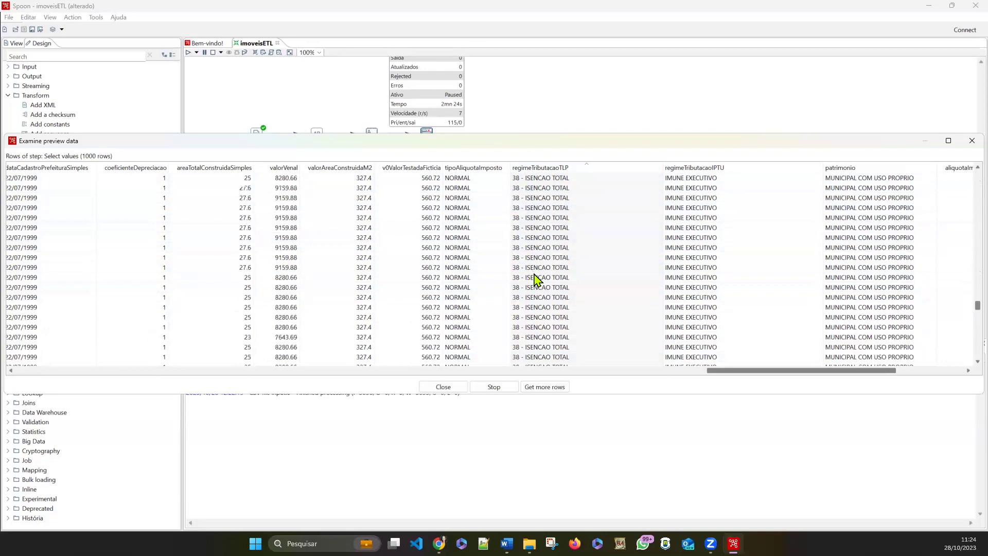
scroll(535, 290, "down", 6)
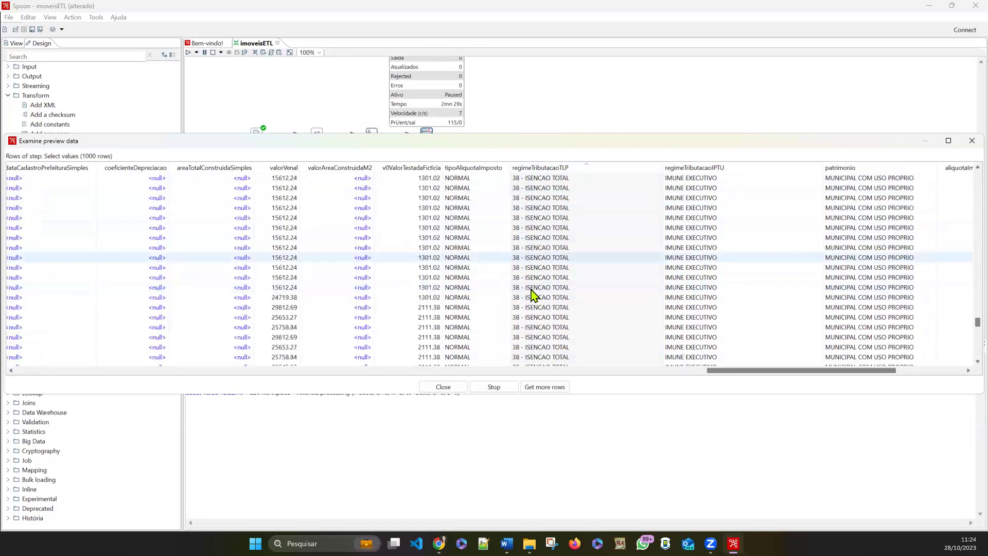
scroll(533, 294, "down", 5)
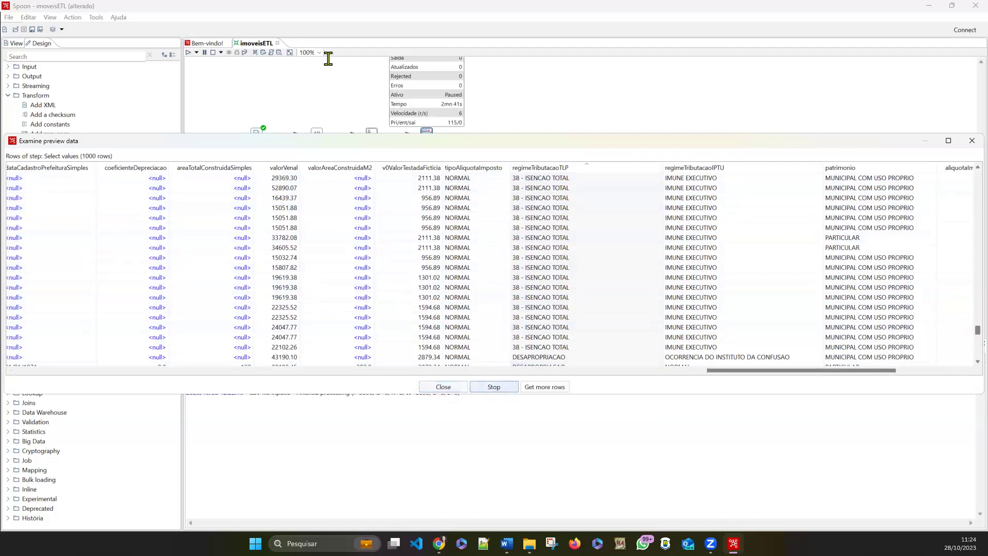
left_click(213, 53)
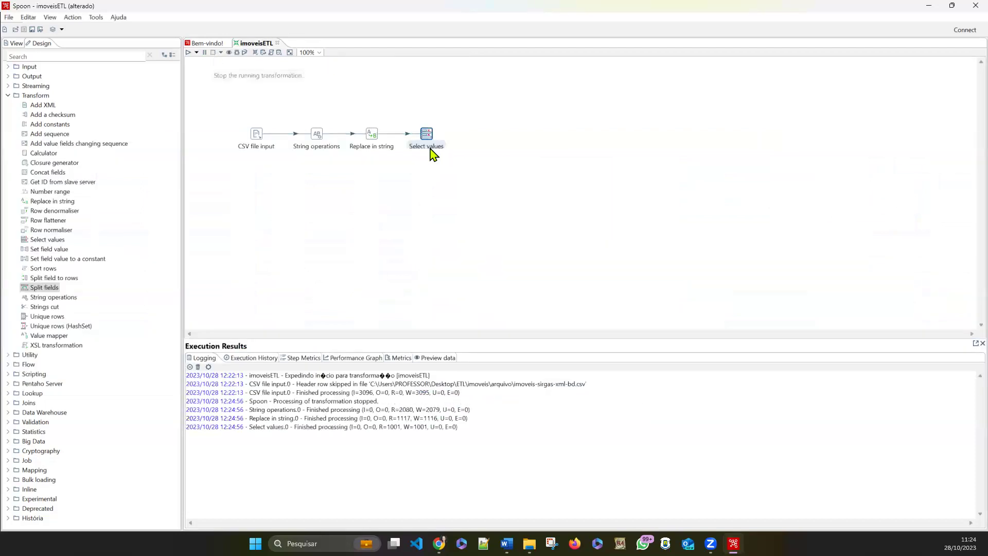
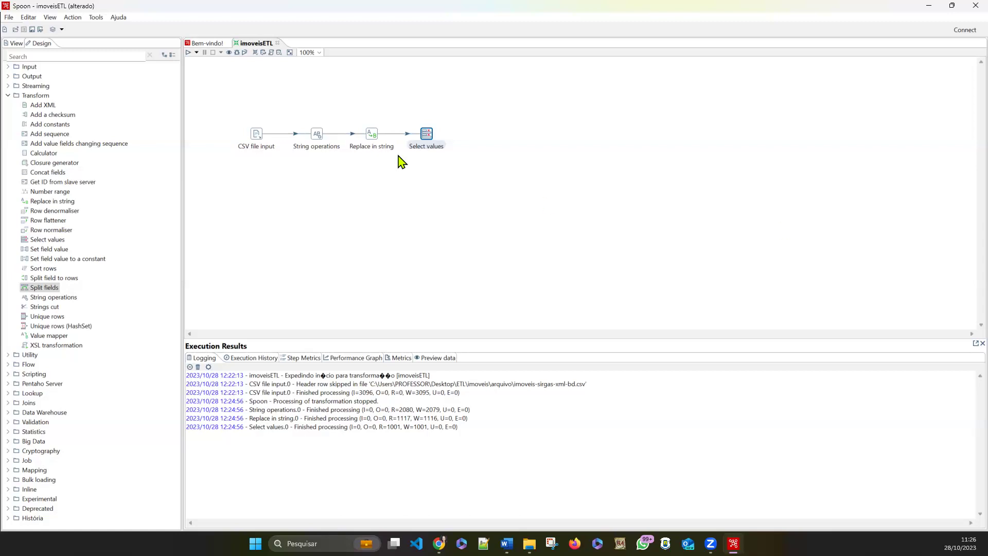
Open the CSV file input step's settings and review its field list down to the last fields.
left_click(258, 139)
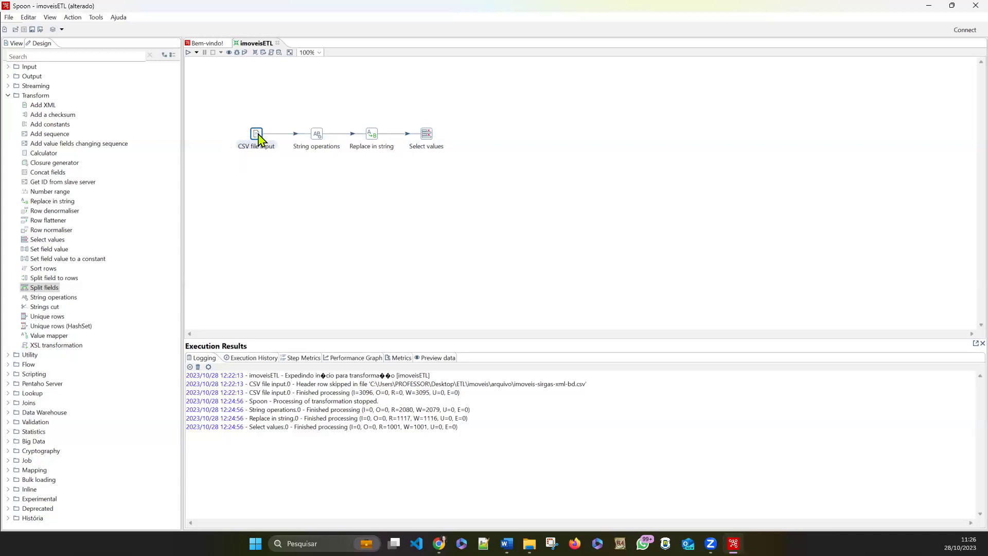
double_click(259, 138)
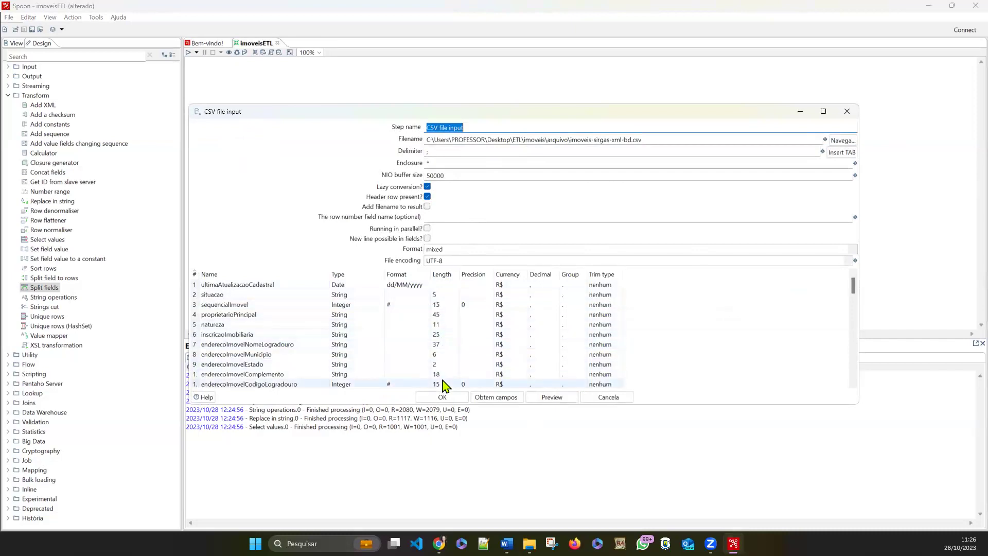
scroll(445, 320, "down", 10)
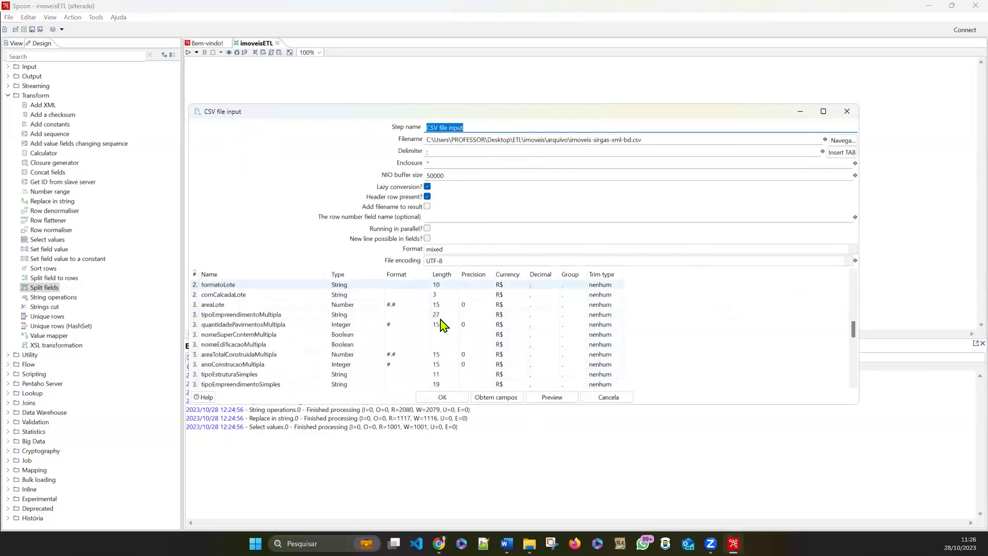
scroll(441, 324, "down", 6)
scroll(446, 355, "up", 6)
scroll(239, 321, "down", 6)
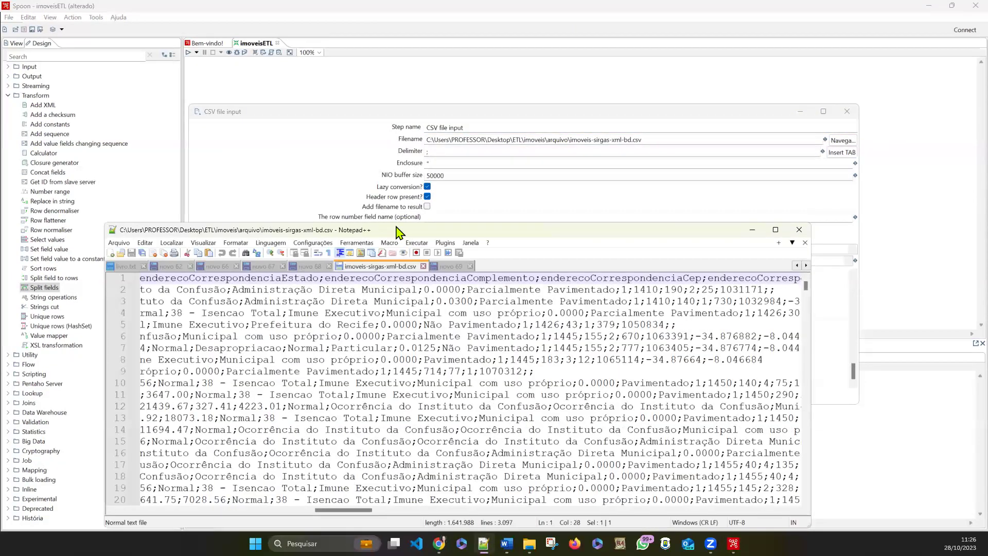
Inspect imoveis-sirgas-xml-bd.csv in Notepad++ down to its last lines, and minimize it to return to the CSV file input settings.
left_click_drag(393, 232, 407, 174)
scroll(339, 412, "down", 12)
left_click_drag(820, 234, 820, 342)
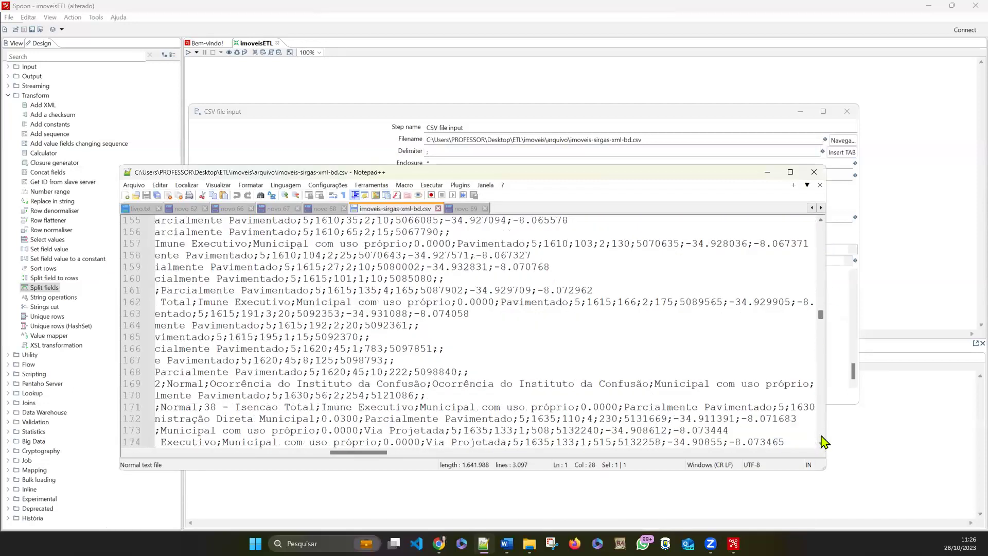
left_click_drag(823, 441, 821, 443)
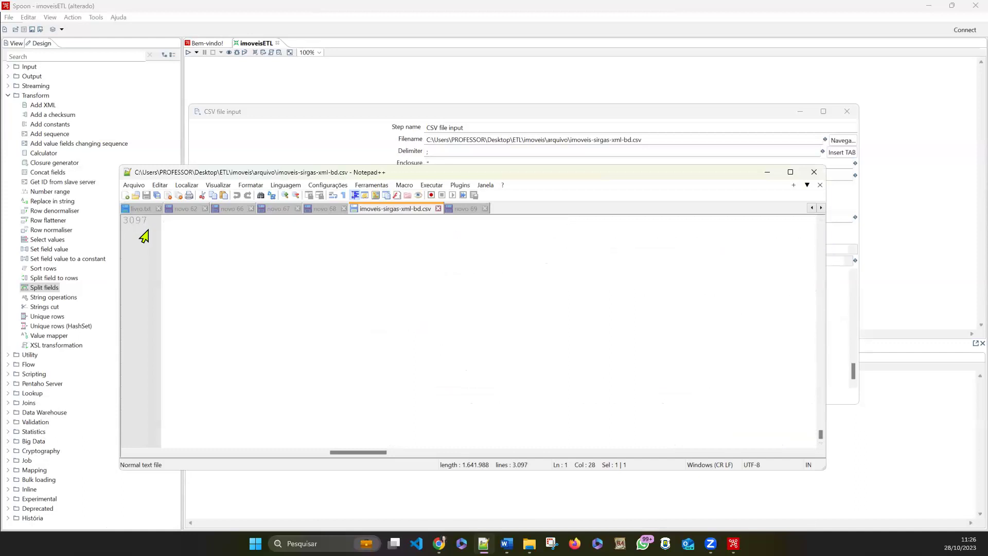
scroll(394, 315, "up", 4)
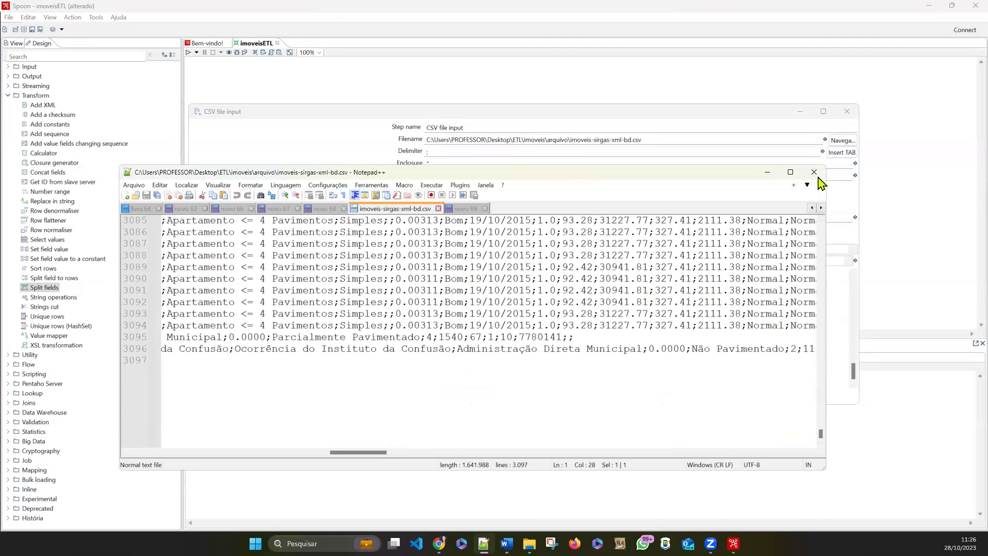
left_click(767, 172)
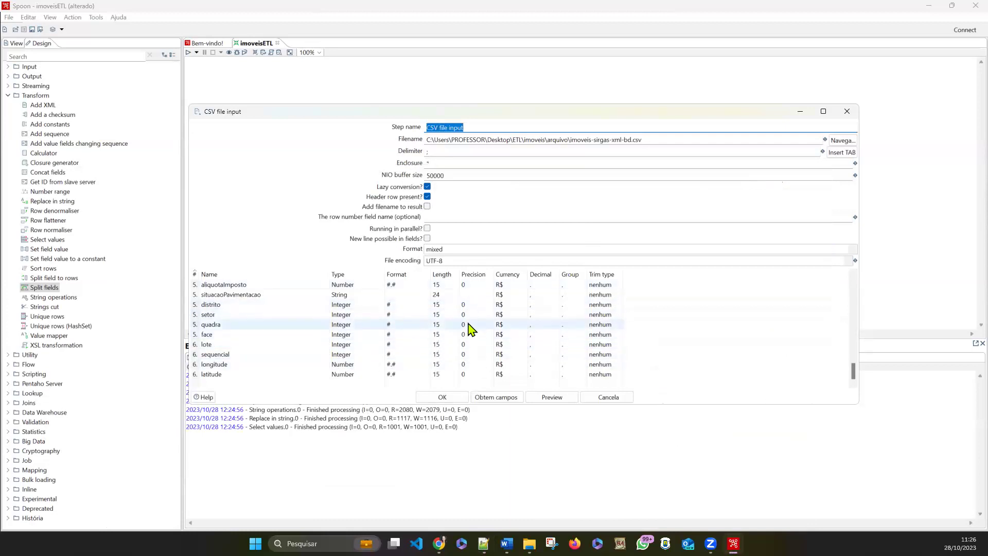
Review the types and lengths of the CSV file input fields from first to last, and switch back to the CSV file in Notepad++.
scroll(459, 337, "up", 15)
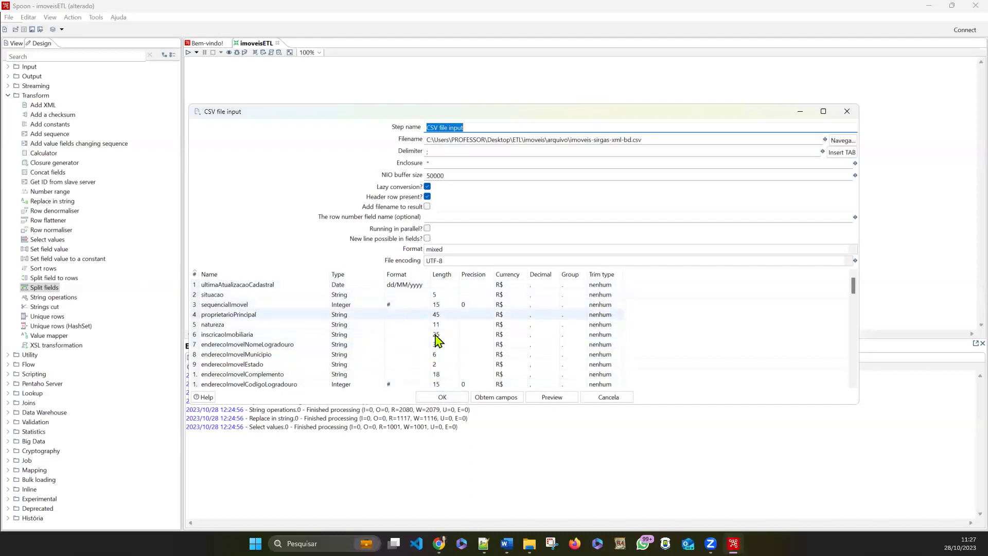
scroll(337, 342, "down", 4)
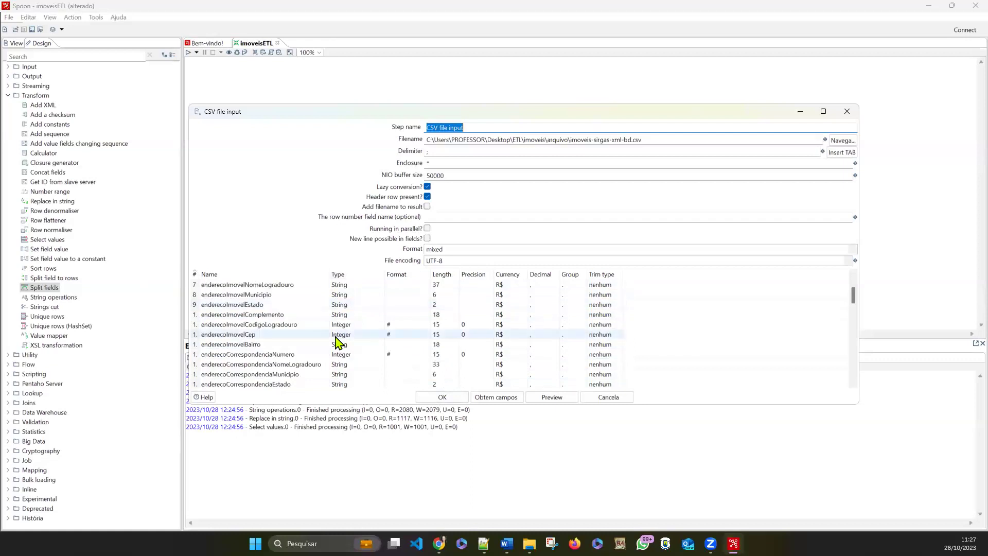
scroll(340, 342, "down", 2)
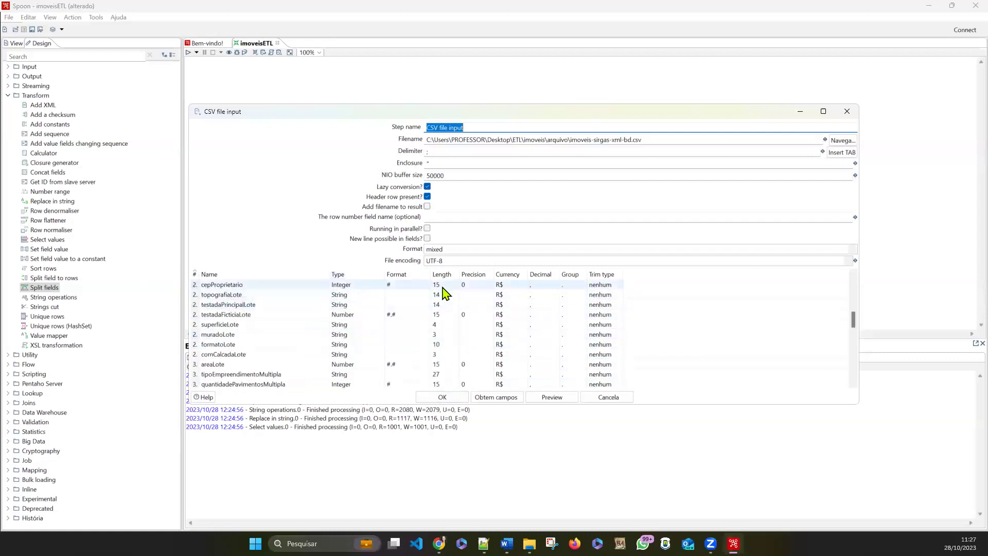
scroll(438, 291, "down", 5)
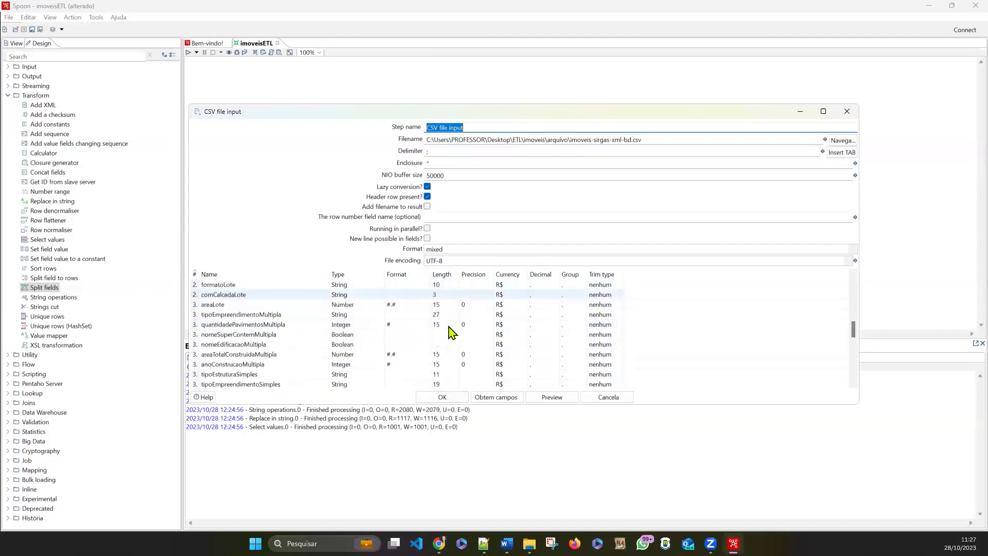
scroll(451, 330, "down", 2)
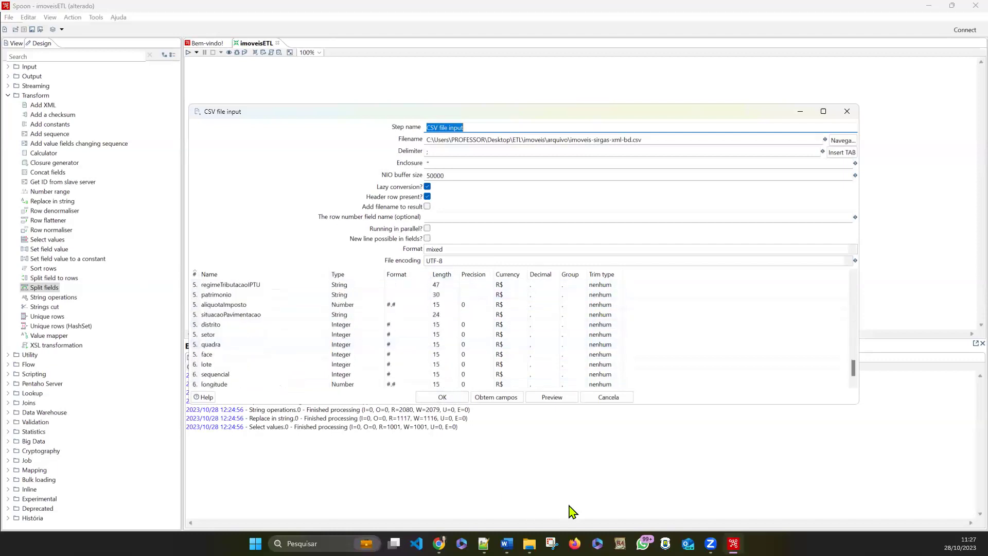
left_click(483, 543)
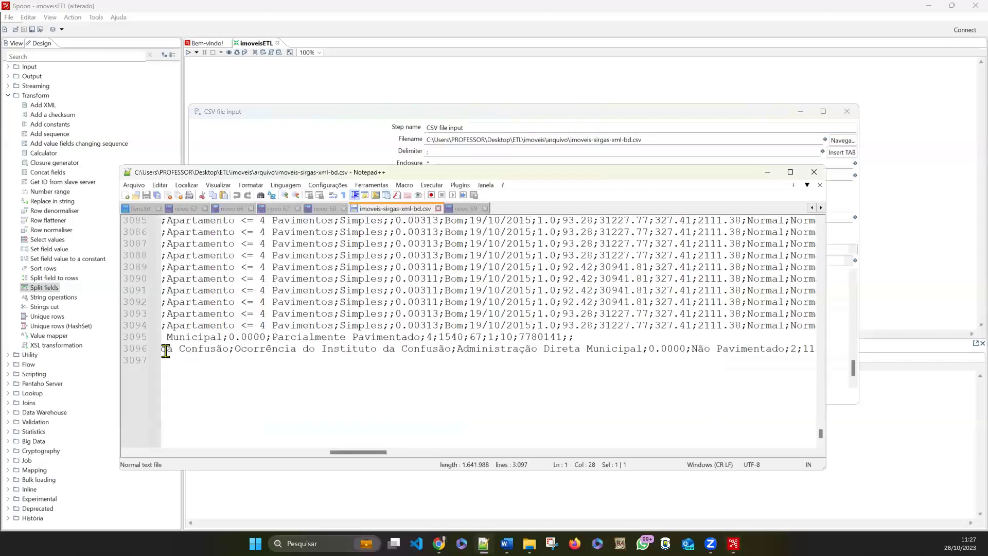
Minimize the CSV file in Notepad++ and accept the CSV file input settings in Spoon.
left_click(767, 173)
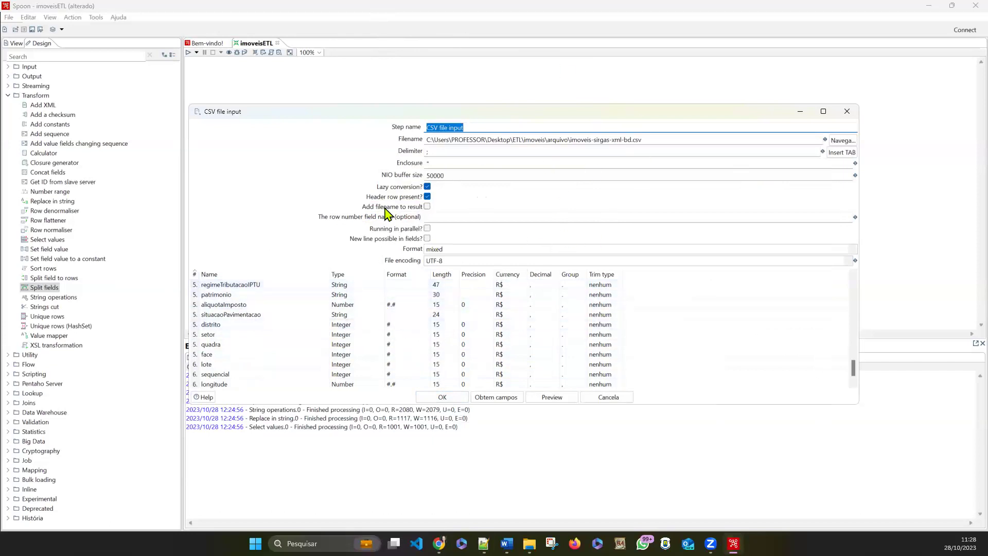
left_click(449, 397)
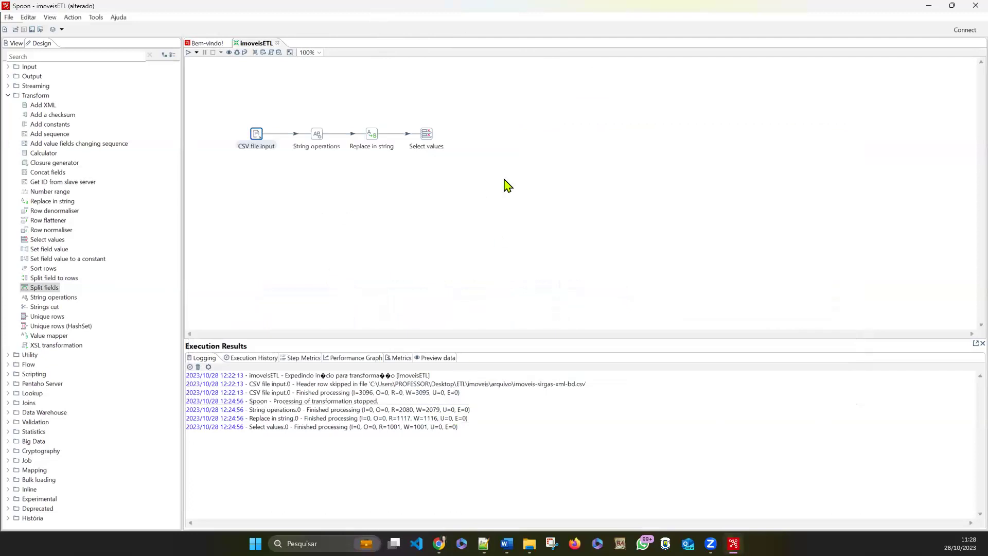
left_click(426, 134)
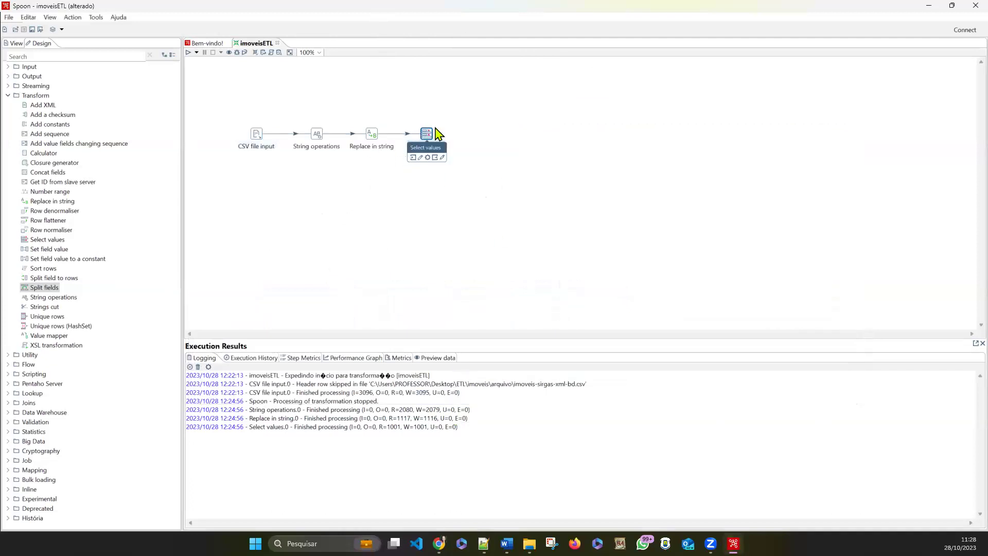
left_click(511, 165)
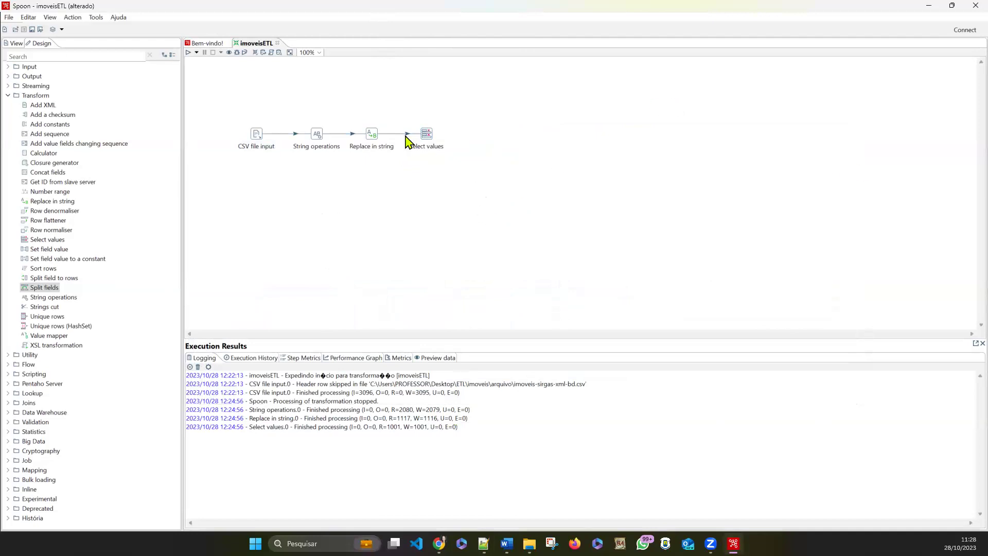
Rename the existing Select values step as alterarNumber.
left_click(428, 138)
double_click(428, 138)
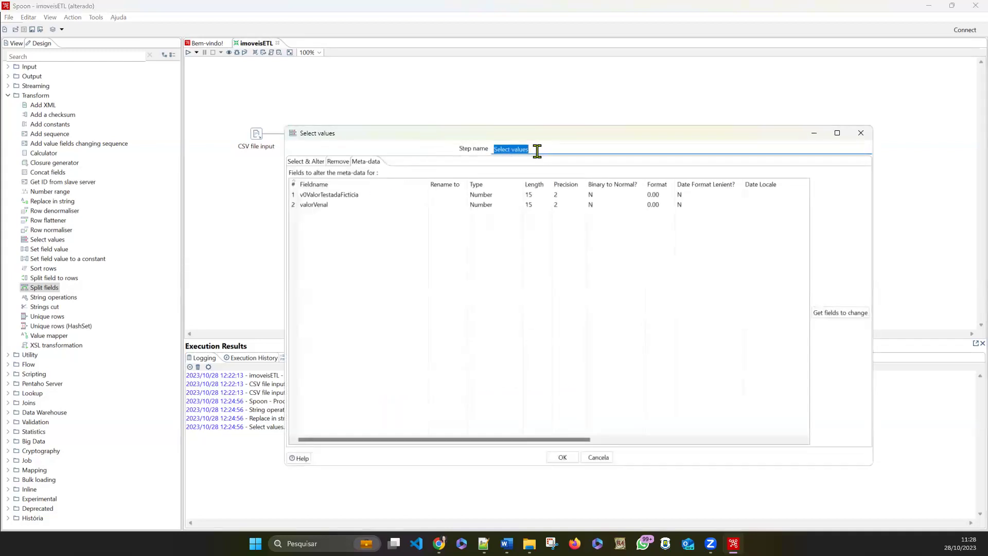
type("alterarNumber")
left_click(563, 457)
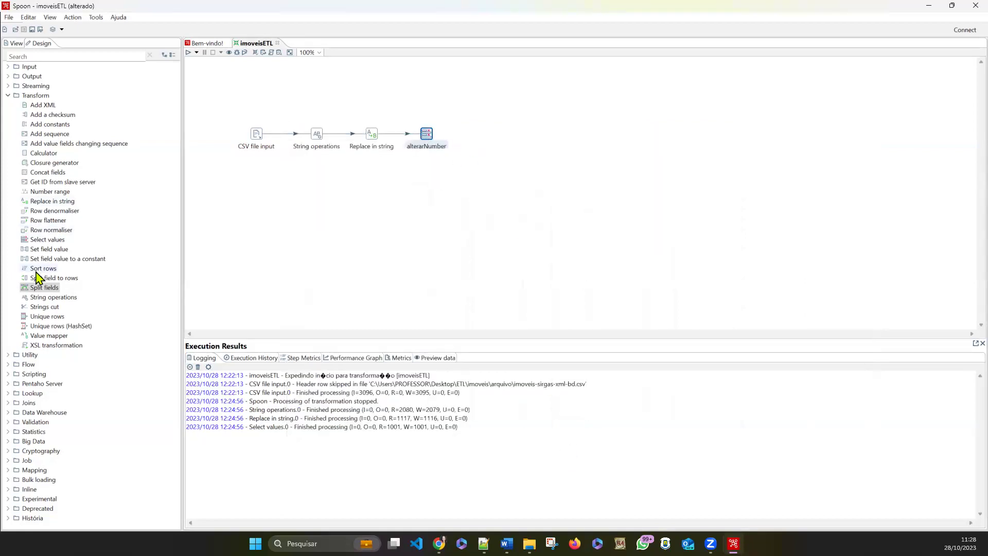
Add a second Select values step connected after alterarNumber and name it analiseDado.
double_click(46, 240)
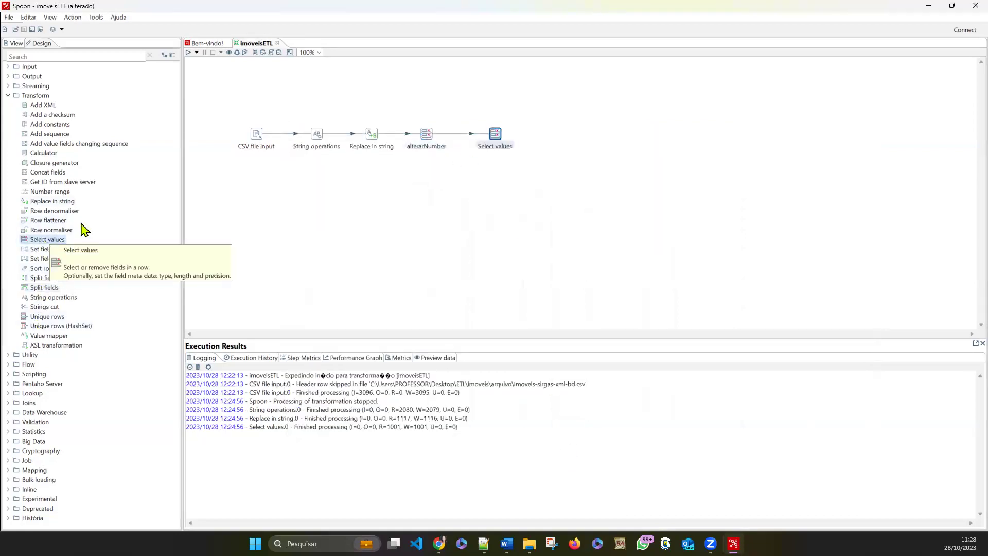
double_click(495, 134)
double_click(499, 130)
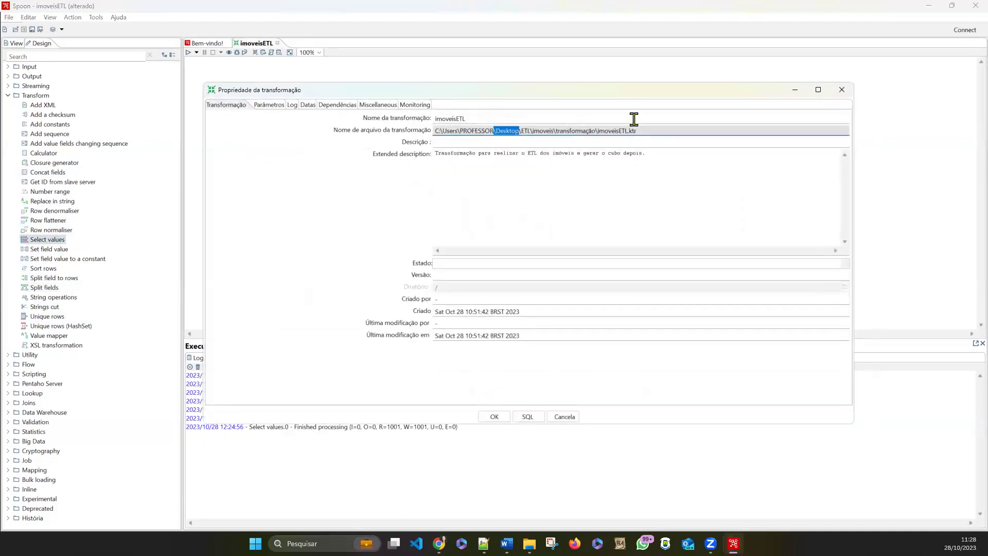
left_click(842, 90)
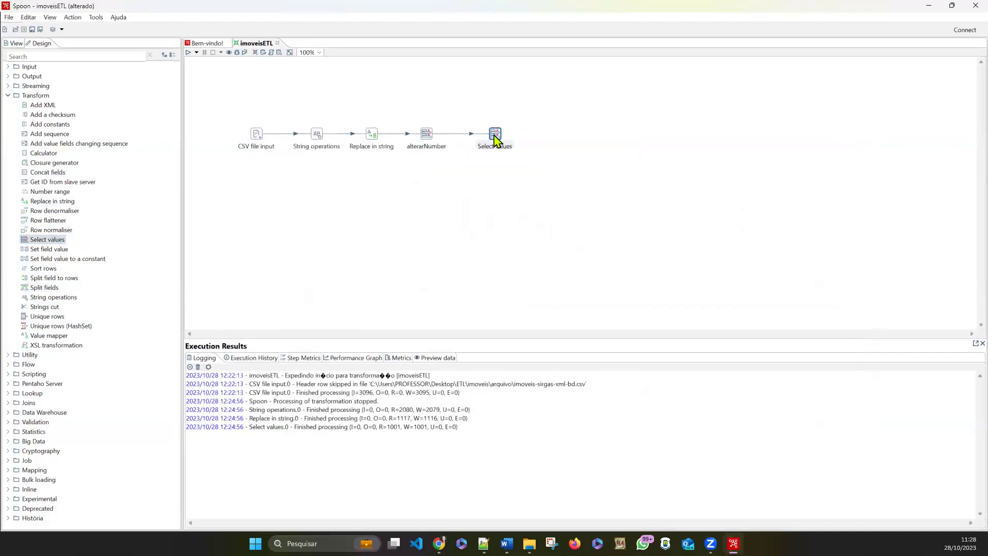
double_click(494, 137)
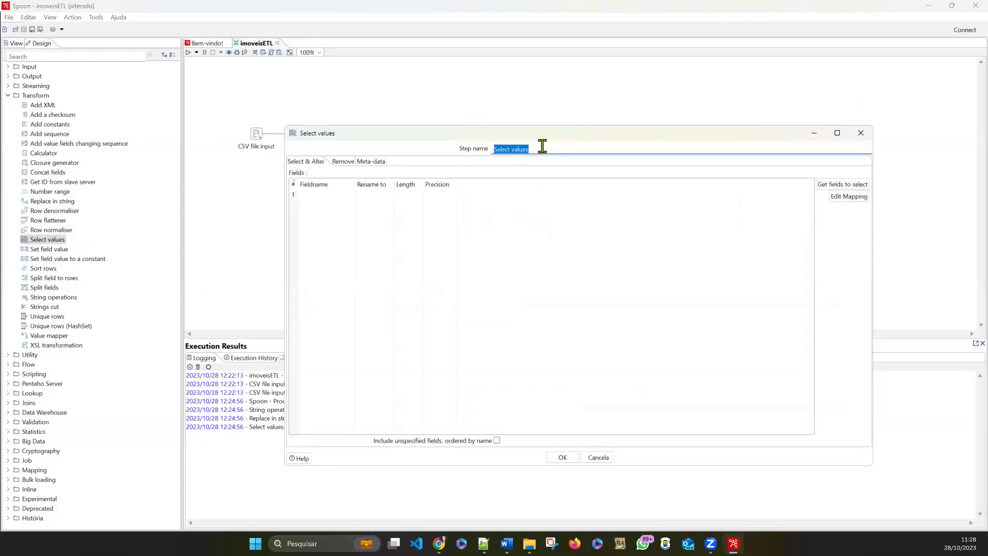
type("analise")
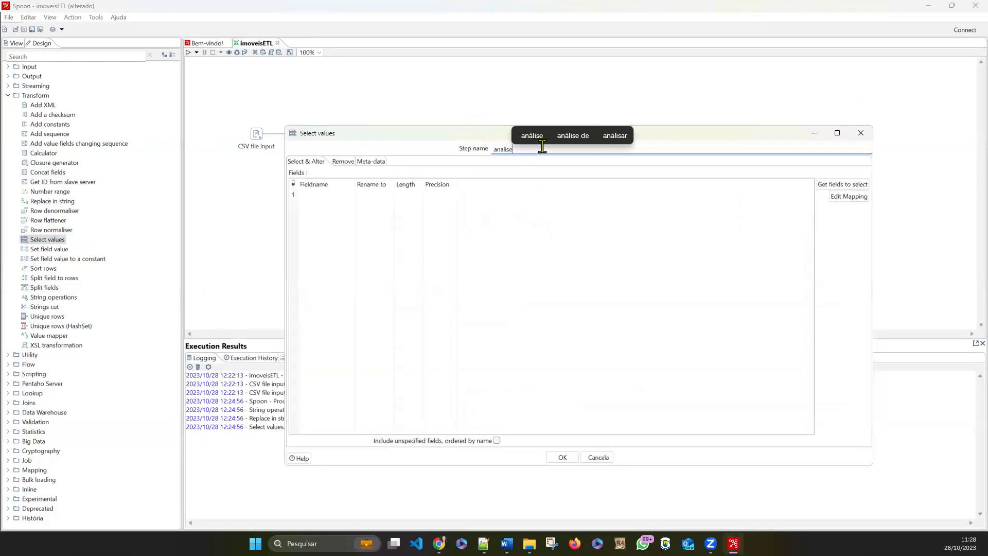
type("Dado")
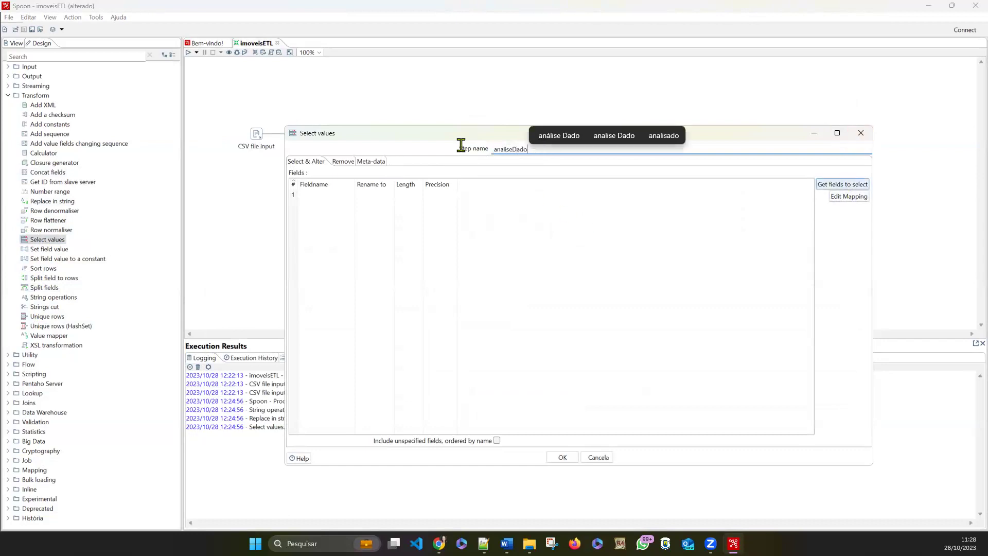
Load all incoming fields into the meta-data list of analiseDado, accept it, and move the step closer to alterarNumber.
left_click(372, 161)
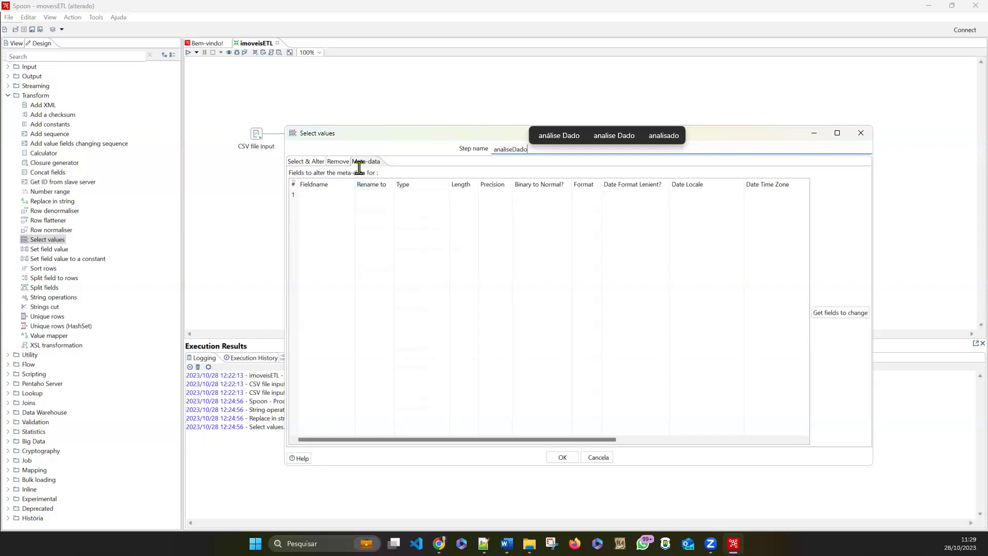
left_click(847, 312)
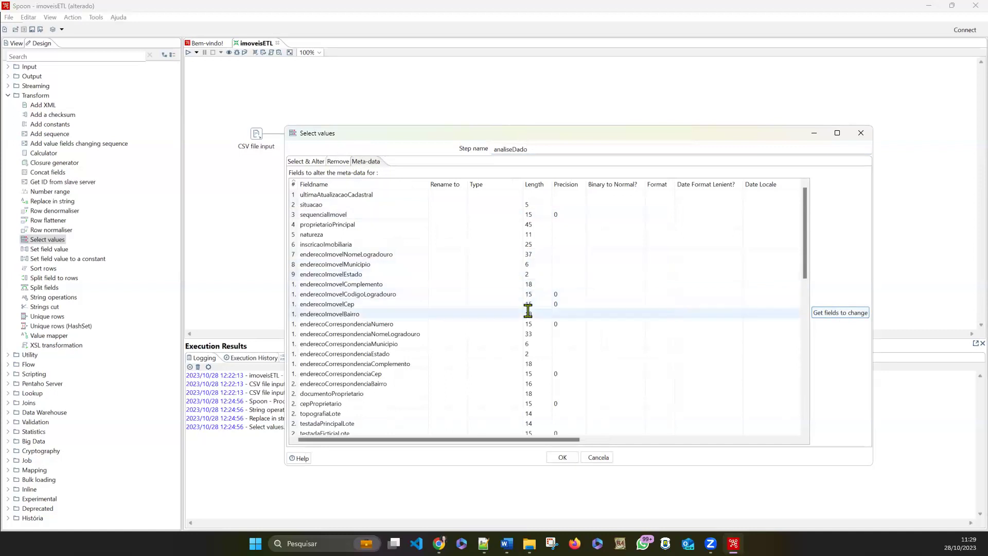
scroll(528, 311, "down", 7)
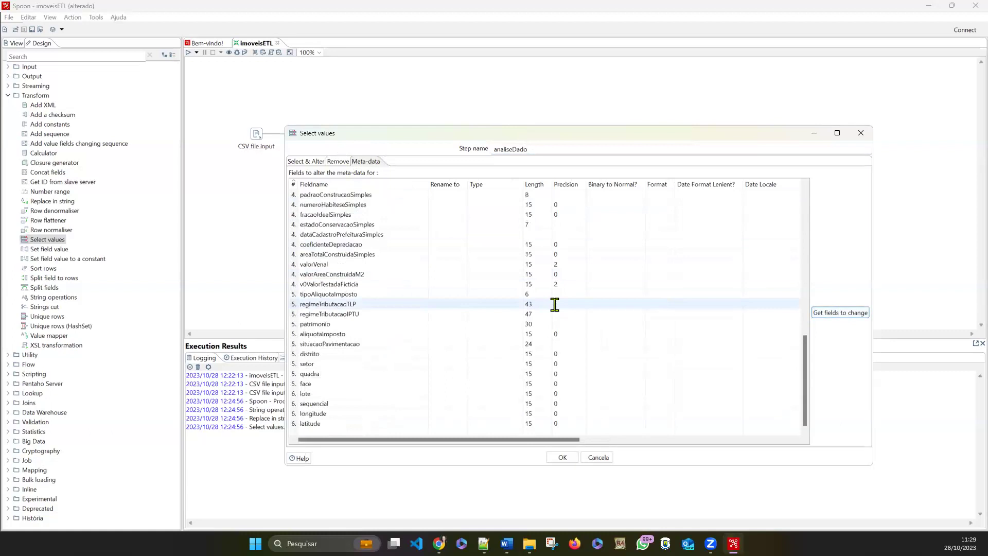
scroll(554, 303, "up", 4)
scroll(552, 304, "up", 7)
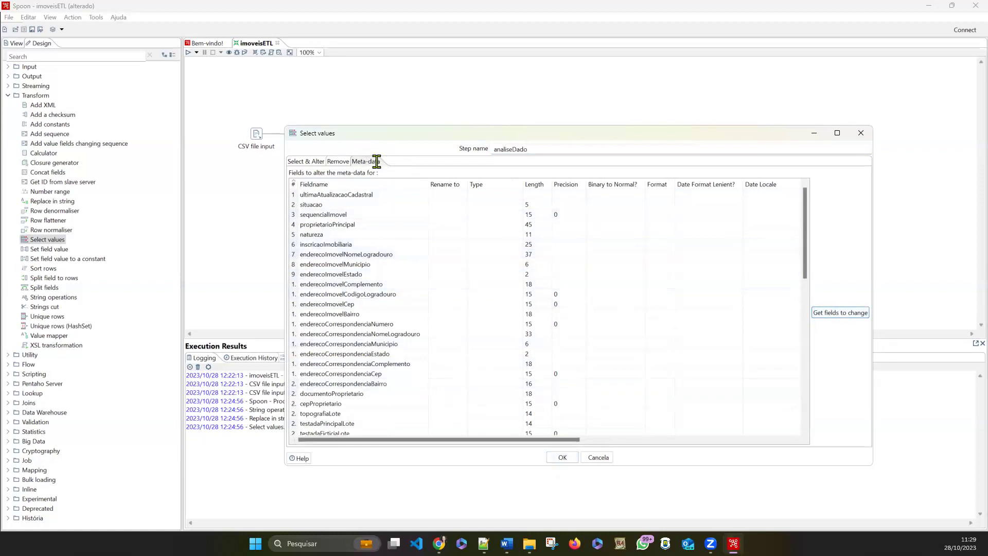
left_click(535, 150)
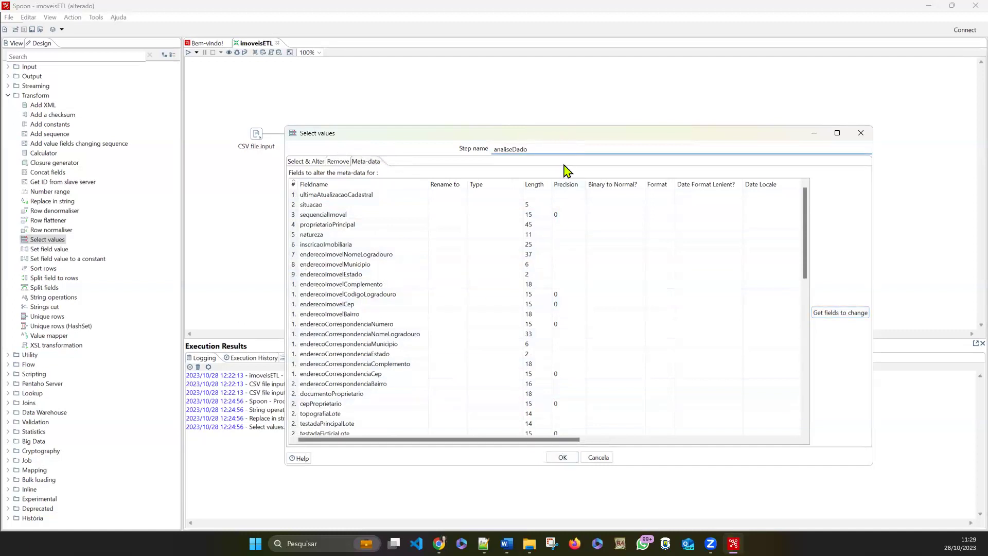
left_click(562, 457)
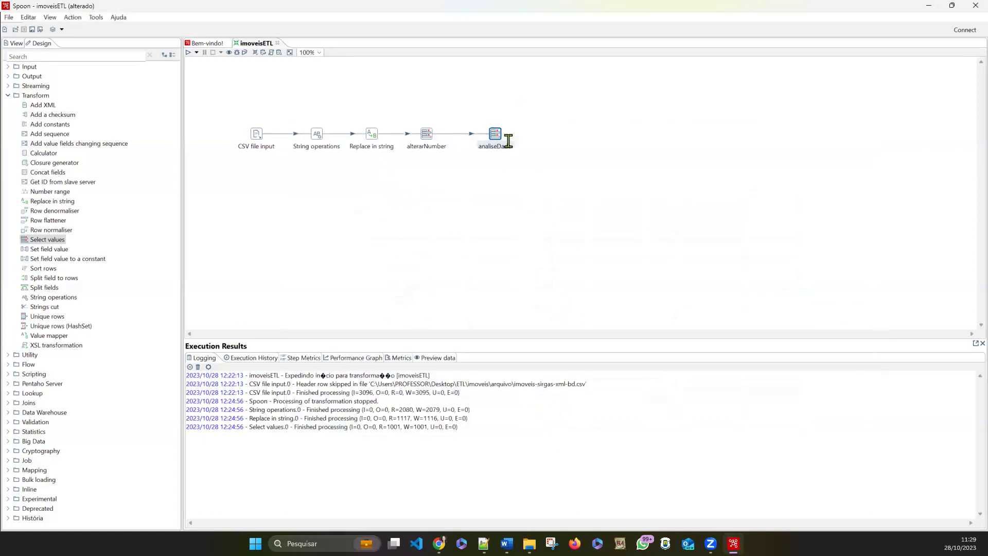
left_click_drag(495, 133, 479, 133)
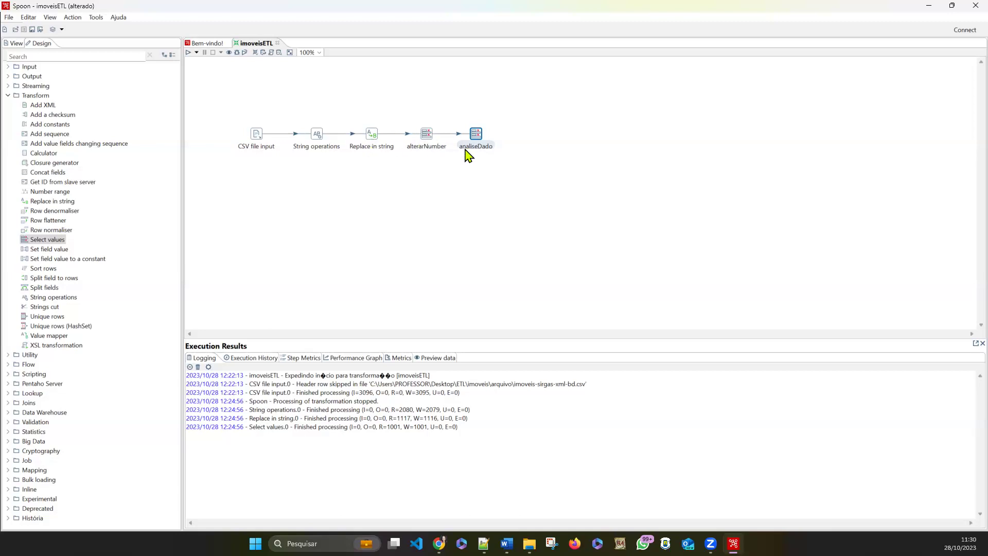
Check the settings of alterarNumber, Replace in string and String operations without changing them.
left_click(426, 136)
double_click(426, 136)
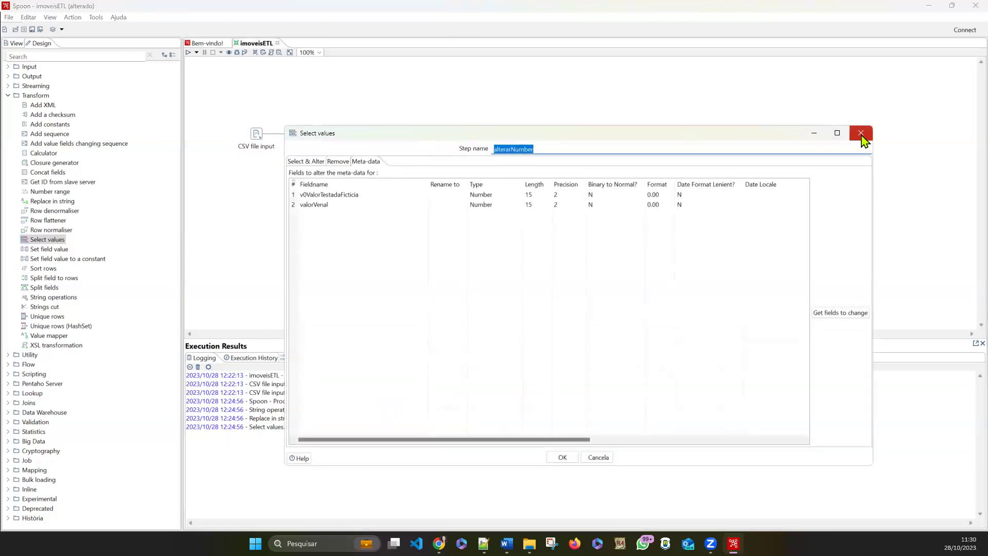
left_click(861, 133)
left_click(372, 135)
double_click(372, 135)
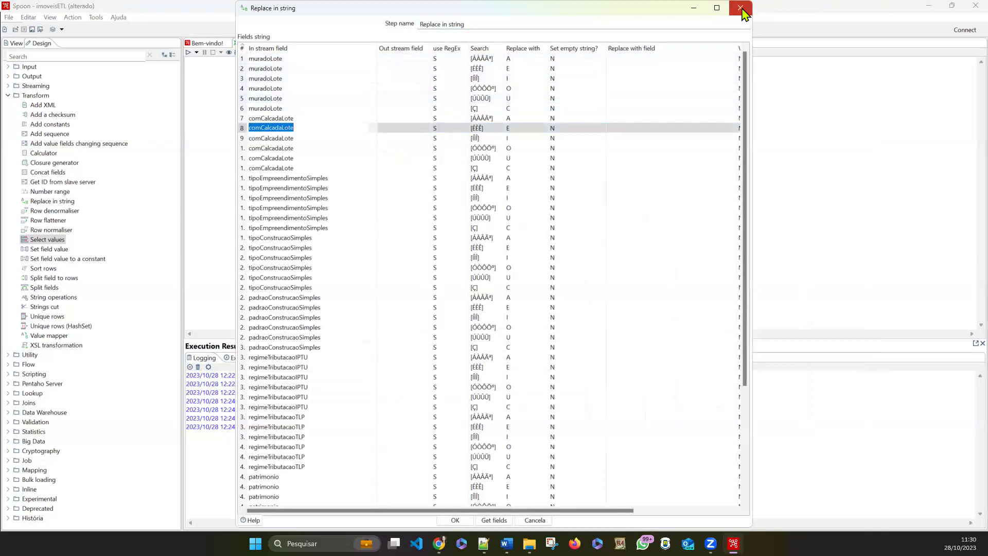
left_click(739, 8)
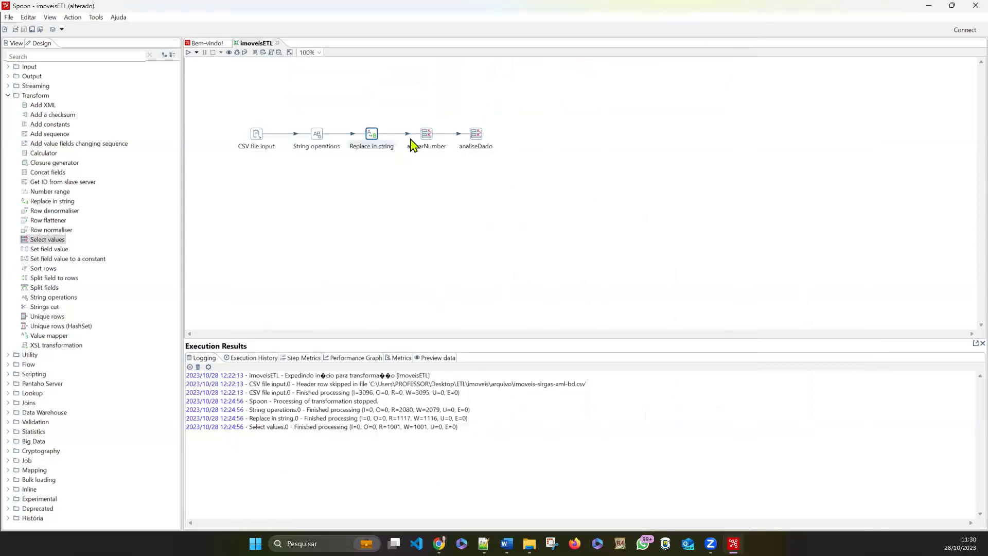
left_click(322, 138)
double_click(320, 137)
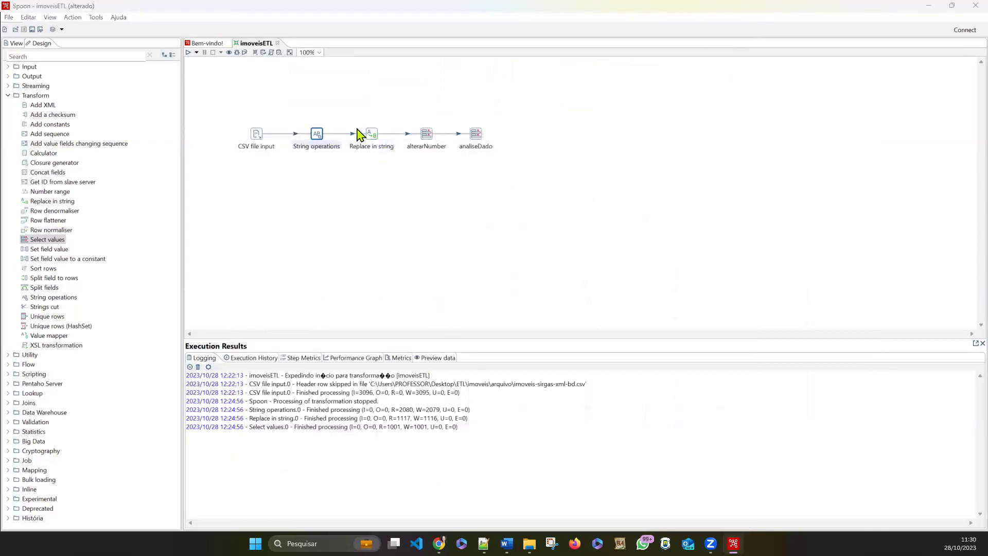
left_click(749, 99)
Rename the Replace in string step as retirarAcentos.
double_click(370, 137)
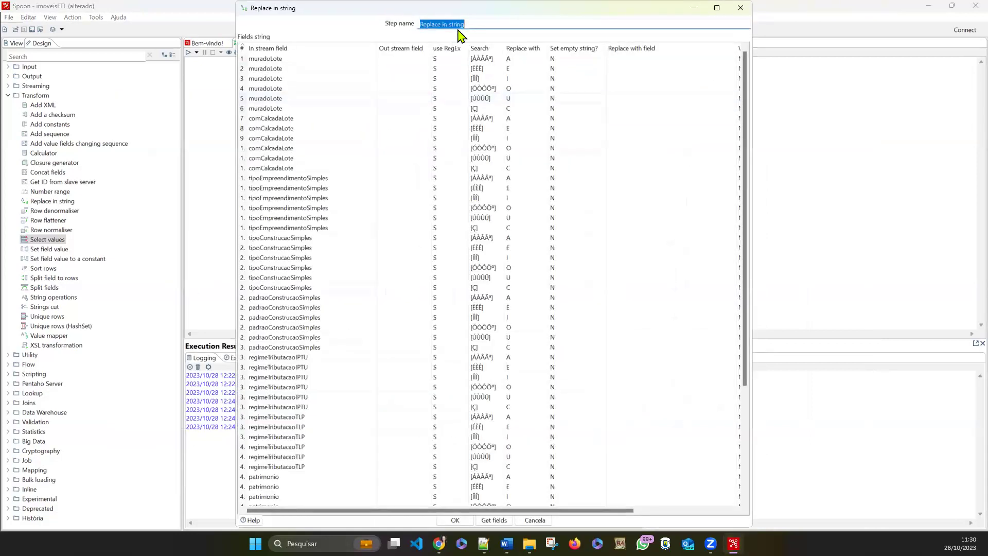
type("retirarA")
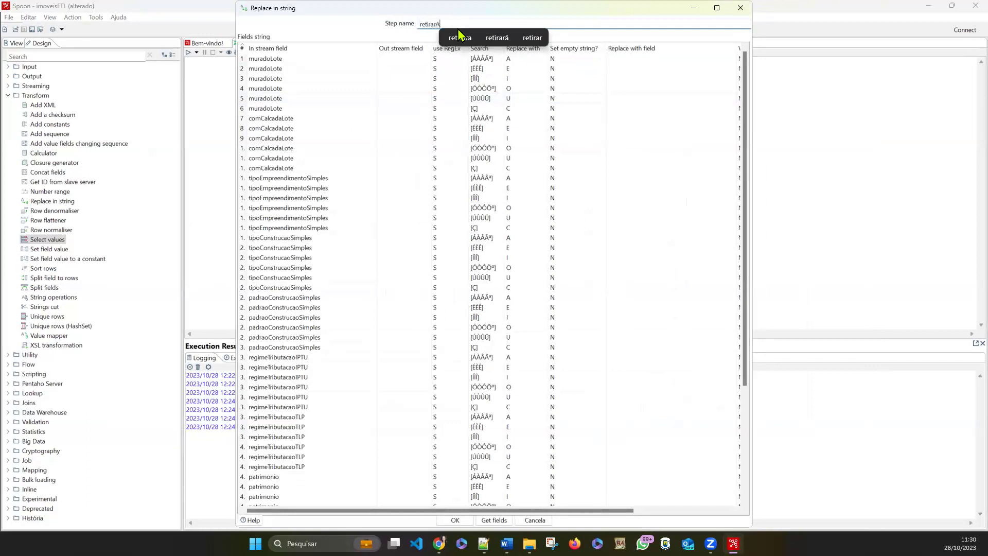
type("centos")
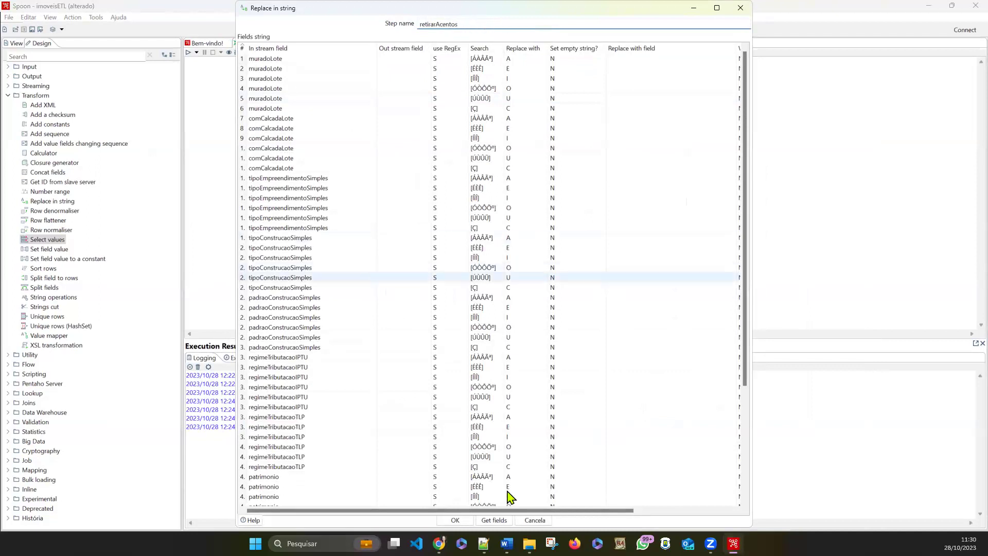
left_click_drag(597, 6, 577, 19)
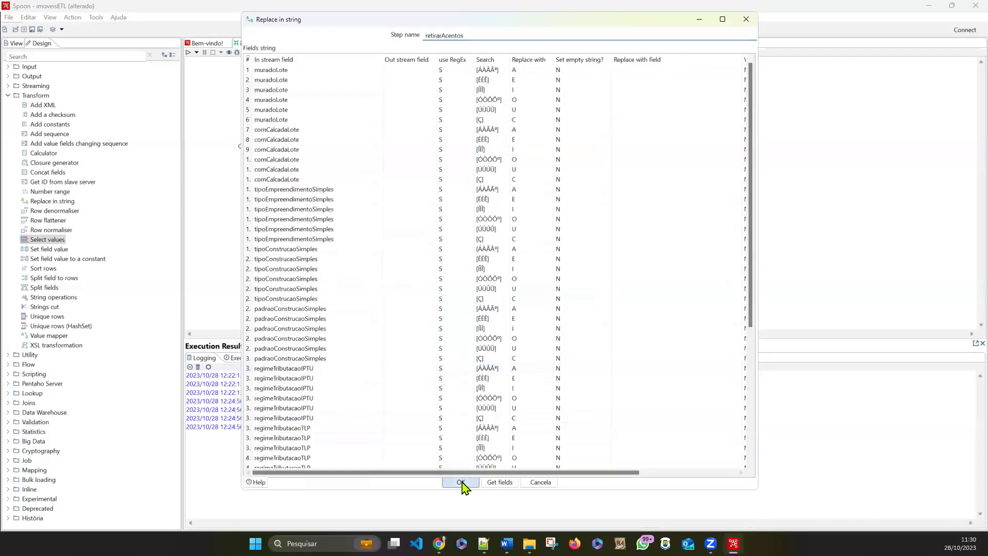
left_click(461, 483)
left_click(314, 157)
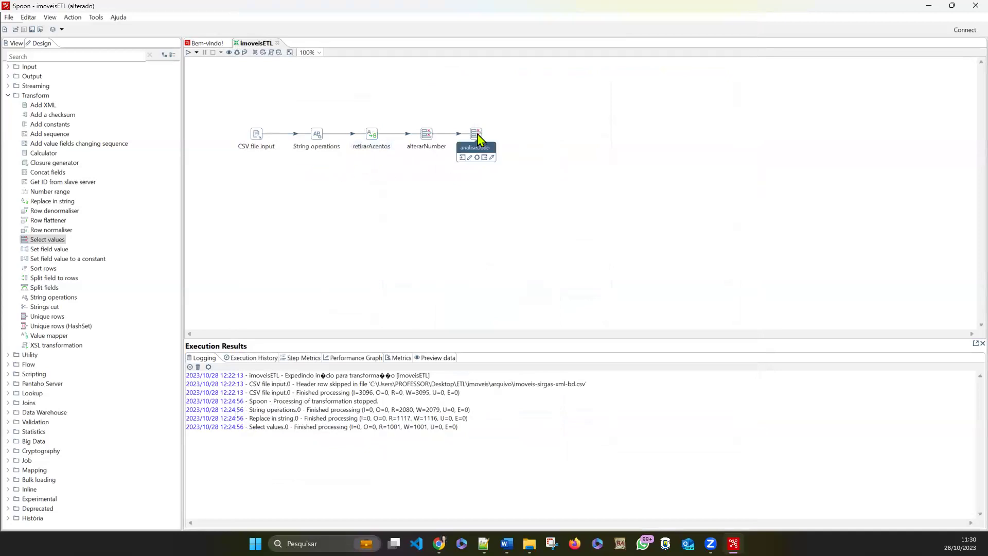
Review the field lengths in the meta-data list of analiseDado, especially patrimonio, and close the settings without saving.
mouse_move(479, 135)
double_click(475, 136)
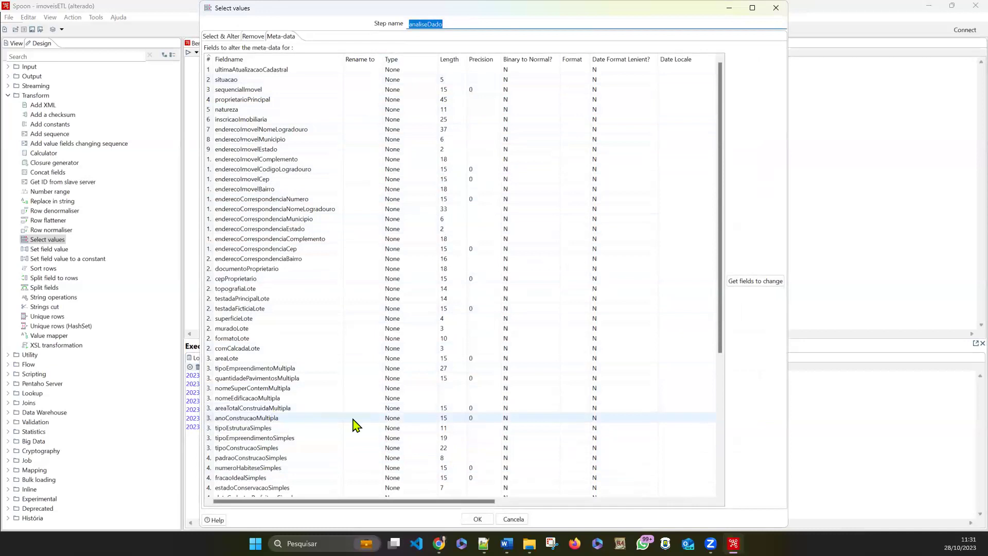
scroll(318, 461, "down", 7)
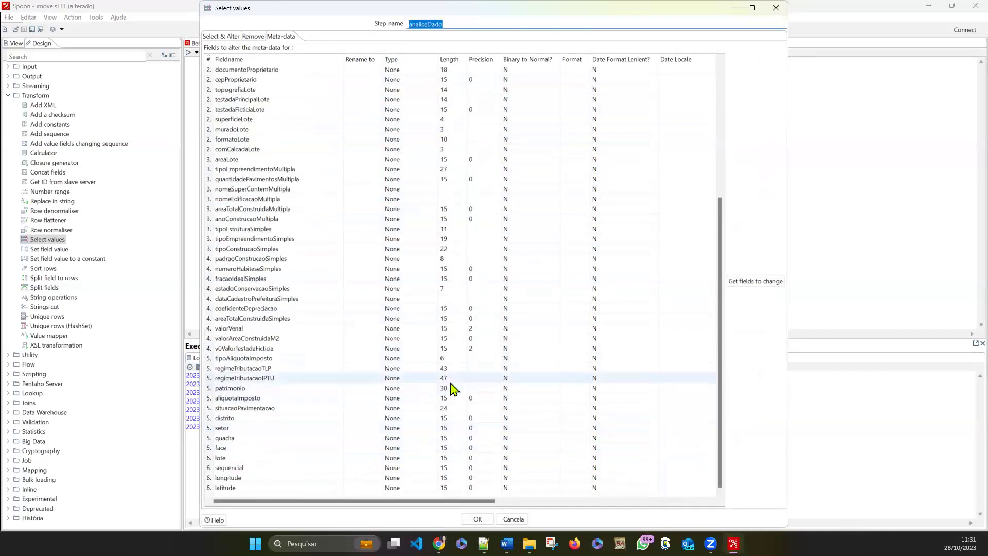
left_click(443, 388)
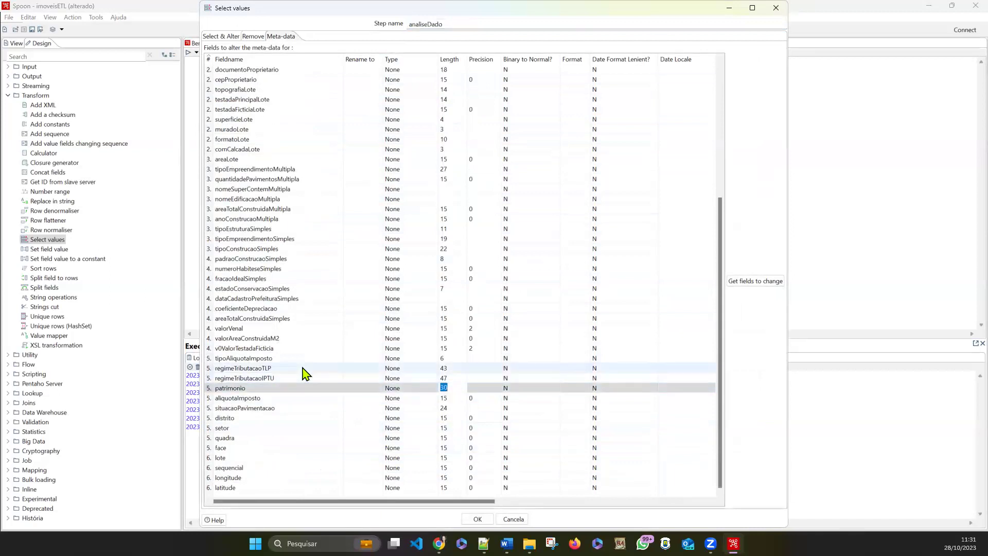
left_click(452, 389)
left_click(260, 390)
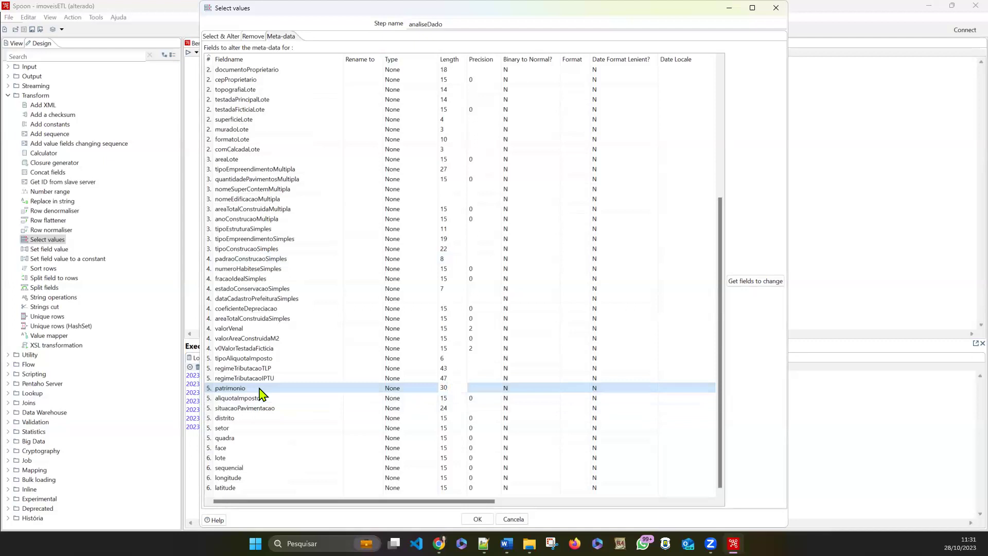
left_click(439, 388)
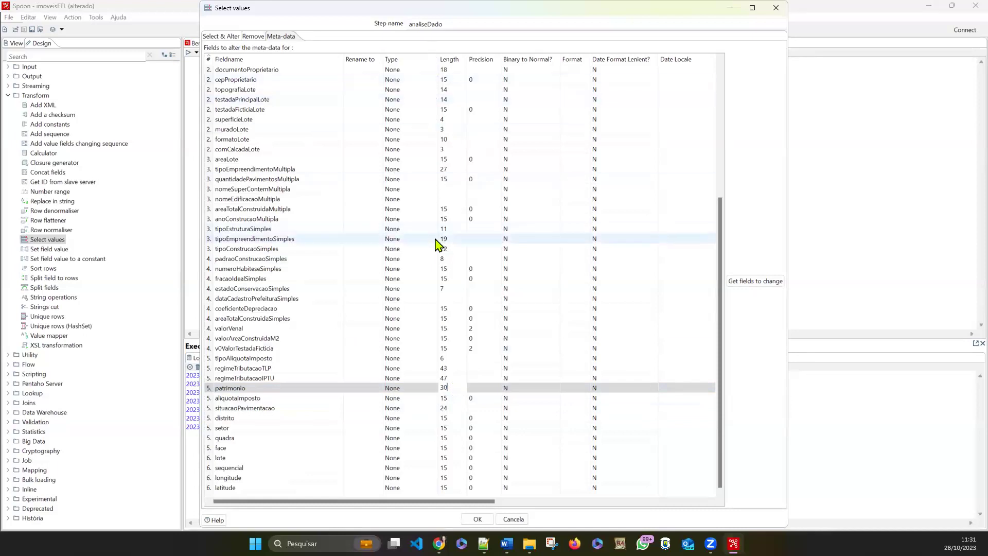
scroll(436, 245, "up", 3)
scroll(436, 244, "down", 3)
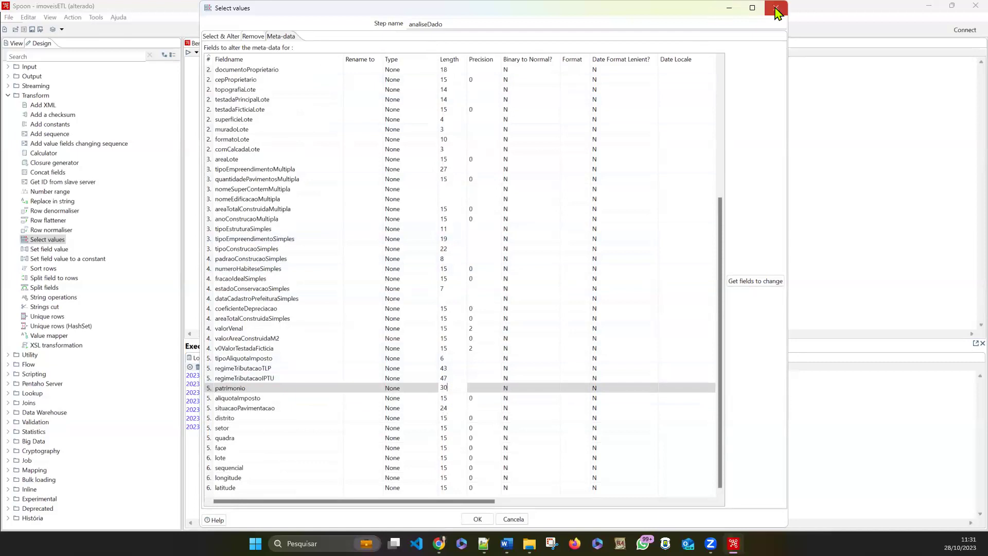
left_click(775, 8)
Check the file settings and field list of the CSV file input step.
double_click(259, 140)
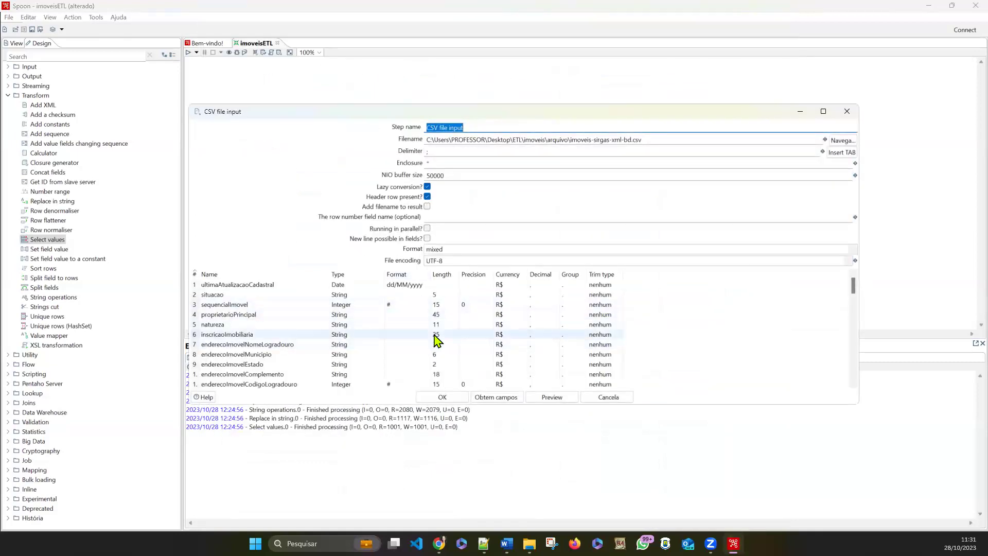
left_click(450, 398)
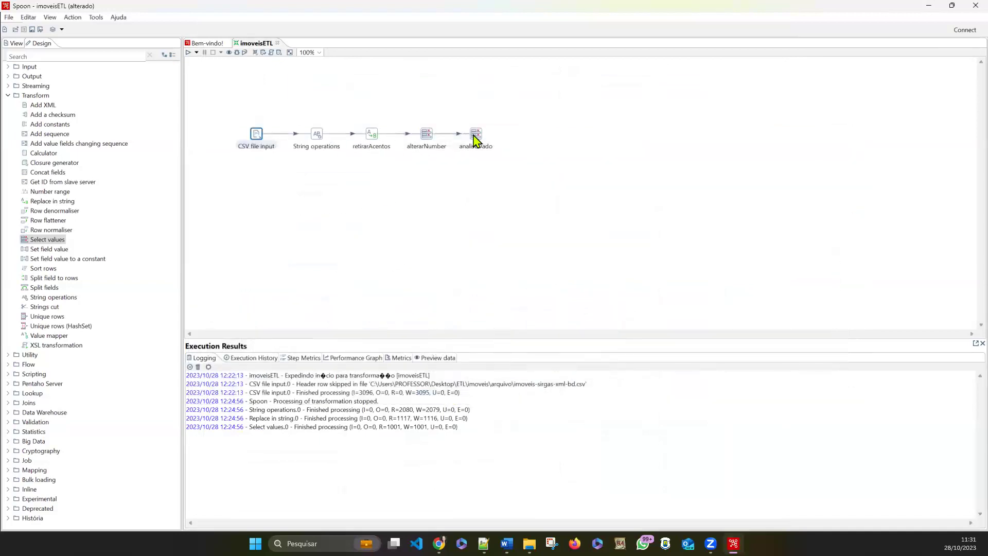
double_click(256, 134)
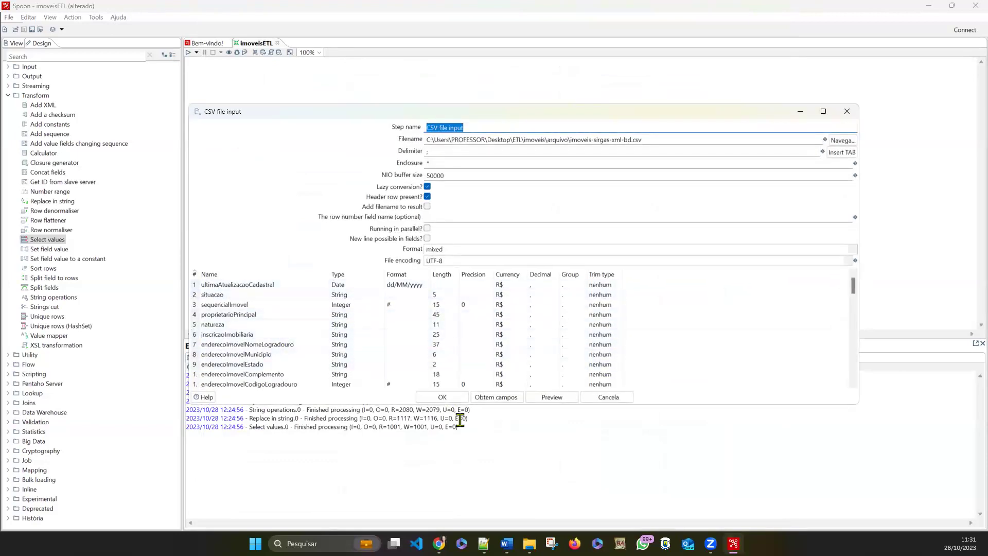
left_click(445, 397)
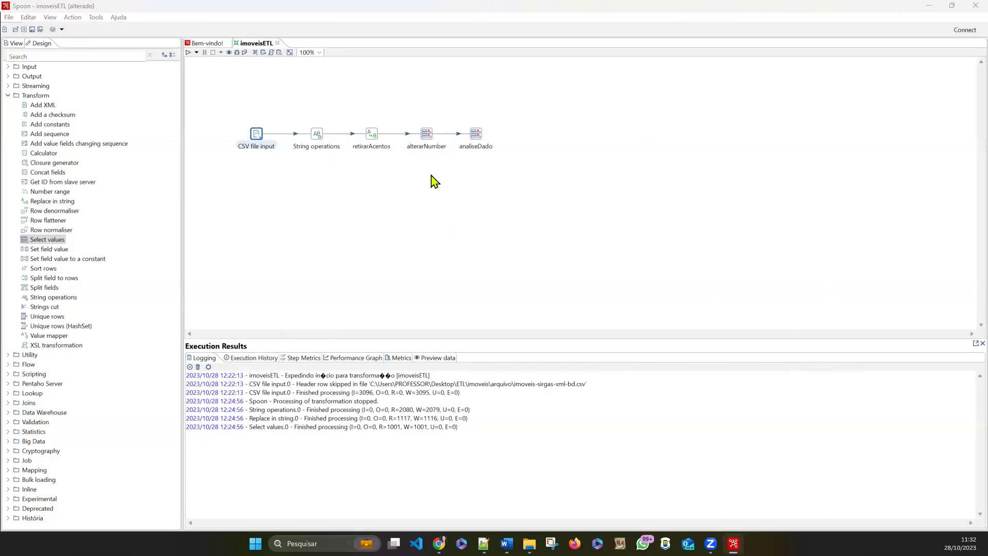
Rename the CSV file input step as arquivoBruto.
double_click(257, 136)
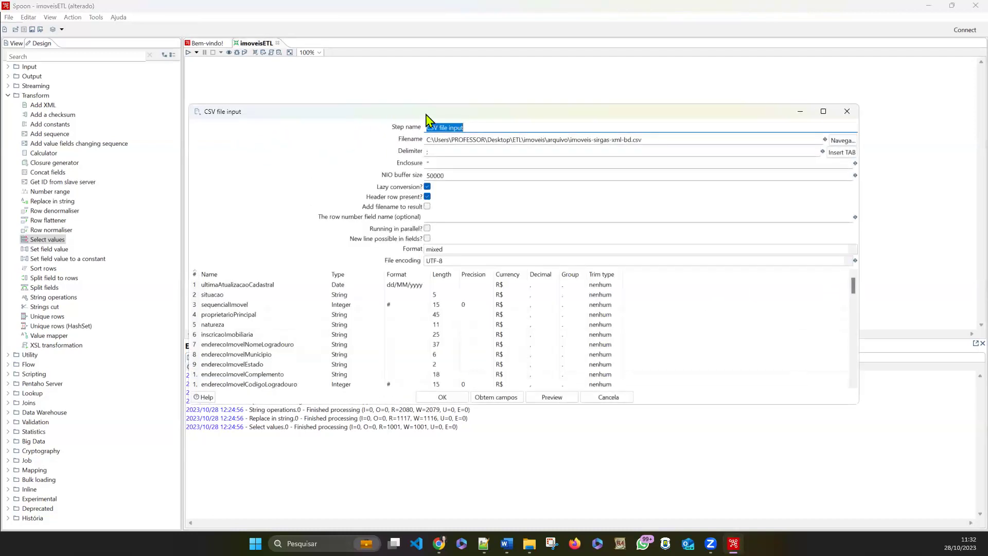
type("arquivo")
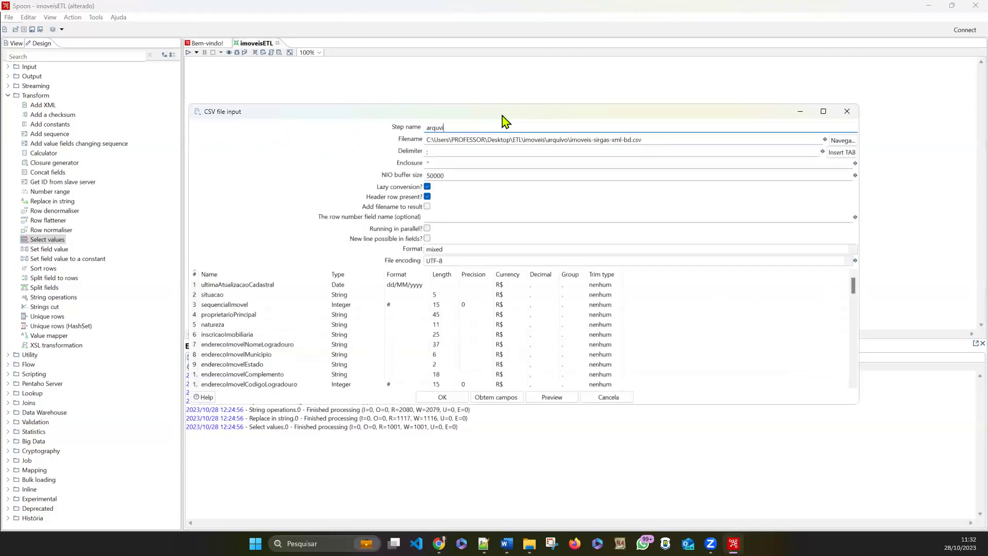
type("Bruto")
left_click(445, 397)
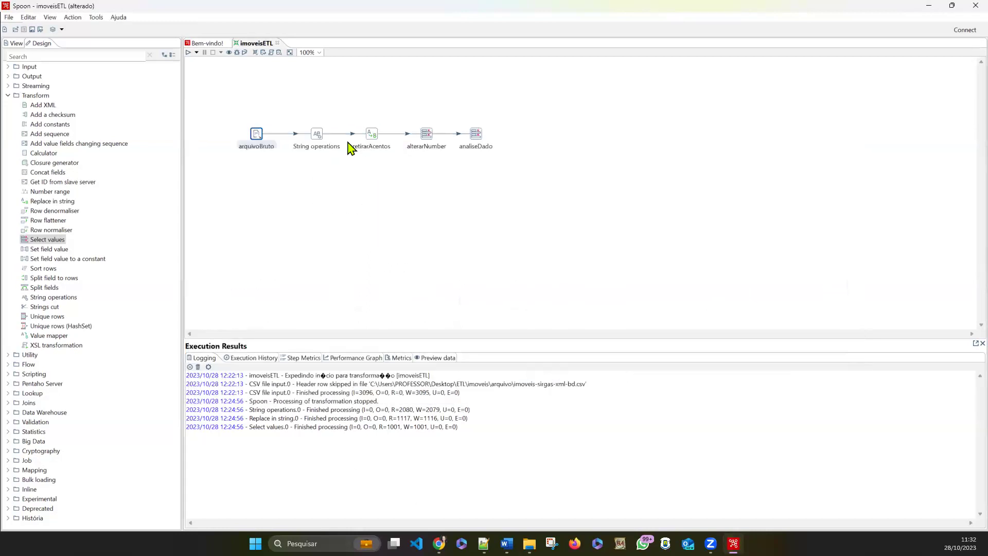
Rename the String operations step as colocarMaiuscula.
double_click(320, 139)
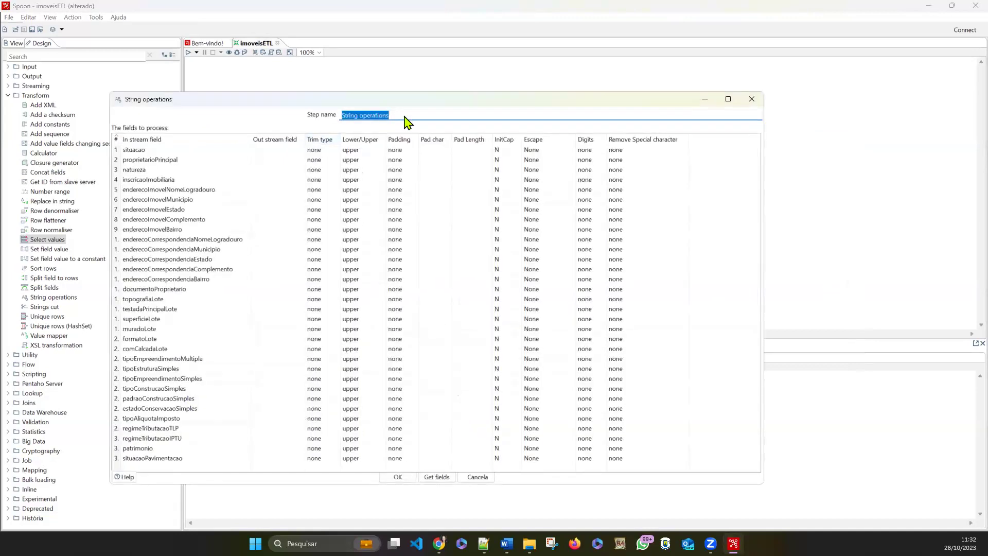
type("colocarM")
type("uscula")
left_click(397, 477)
left_click(372, 134)
left_click(475, 134)
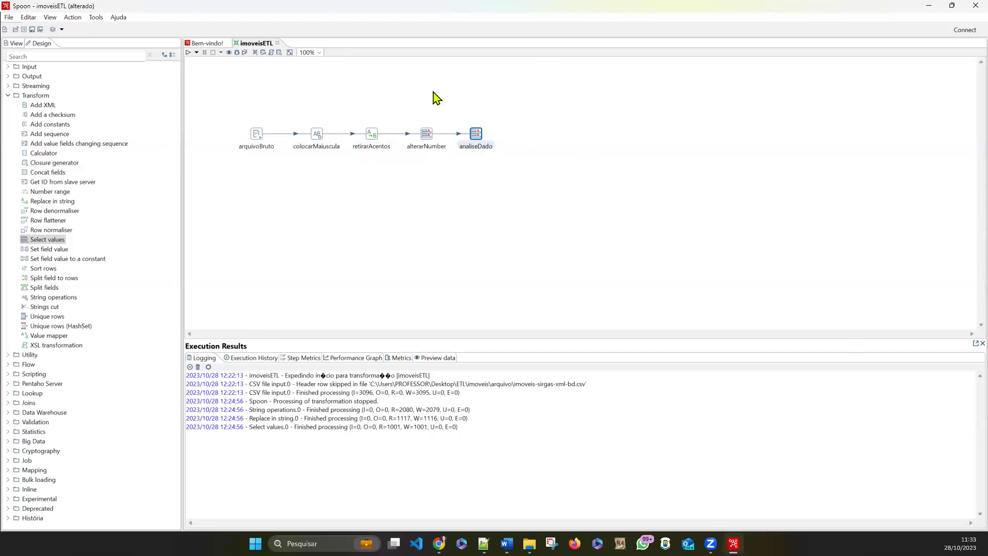
left_click(562, 160)
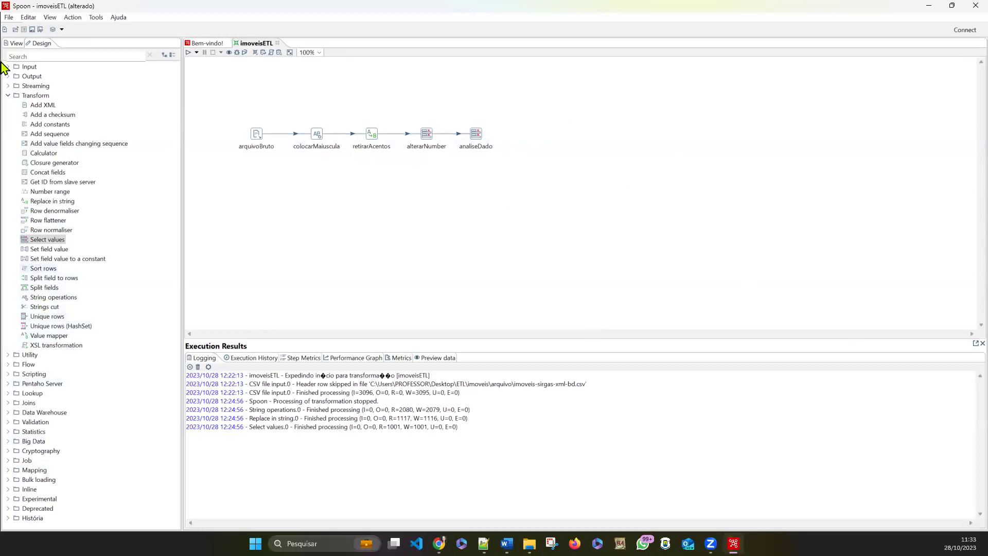
Add an Insert / update output step beyond analiseDado, check its available connections, and align it with the other steps.
left_click(8, 77)
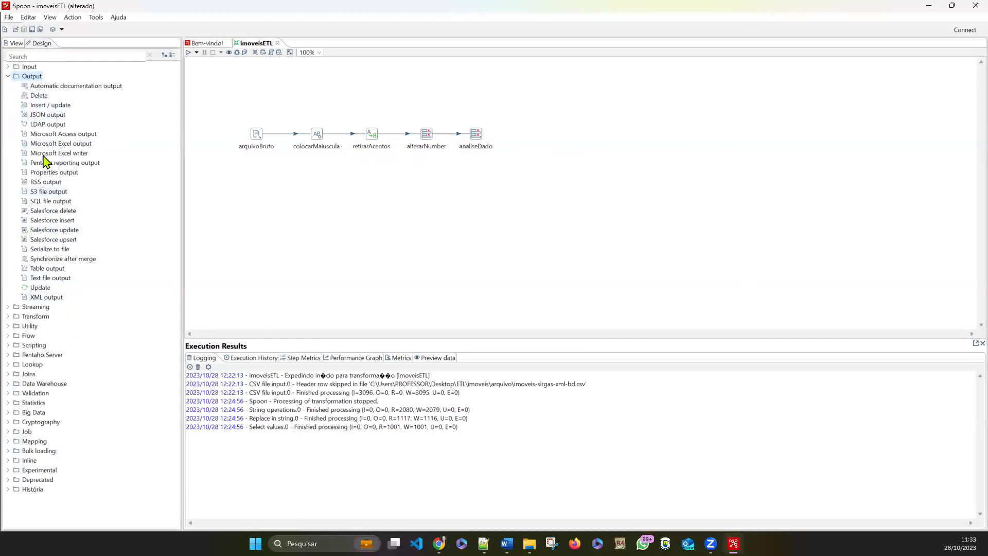
left_click_drag(49, 106, 671, 150)
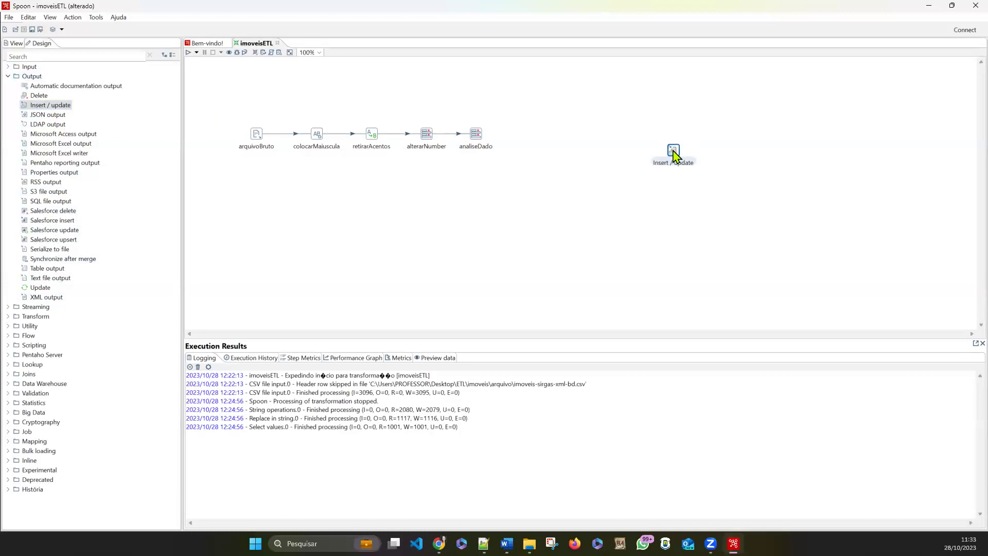
double_click(673, 151)
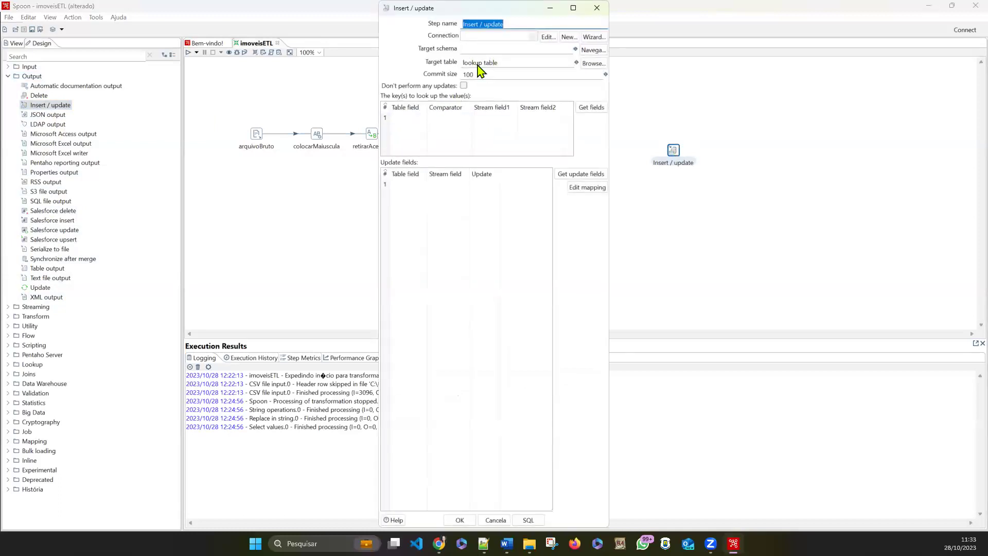
left_click(532, 37)
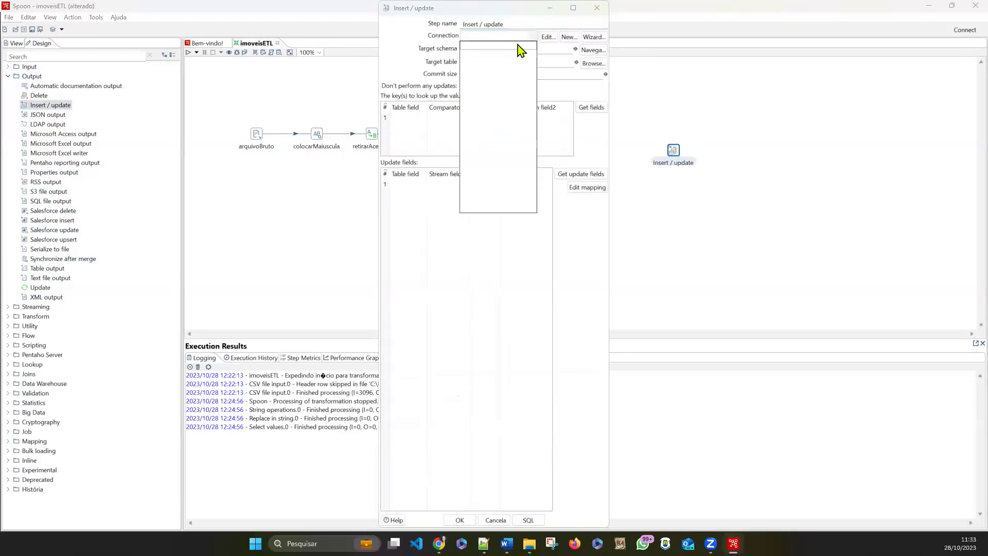
left_click(588, 11)
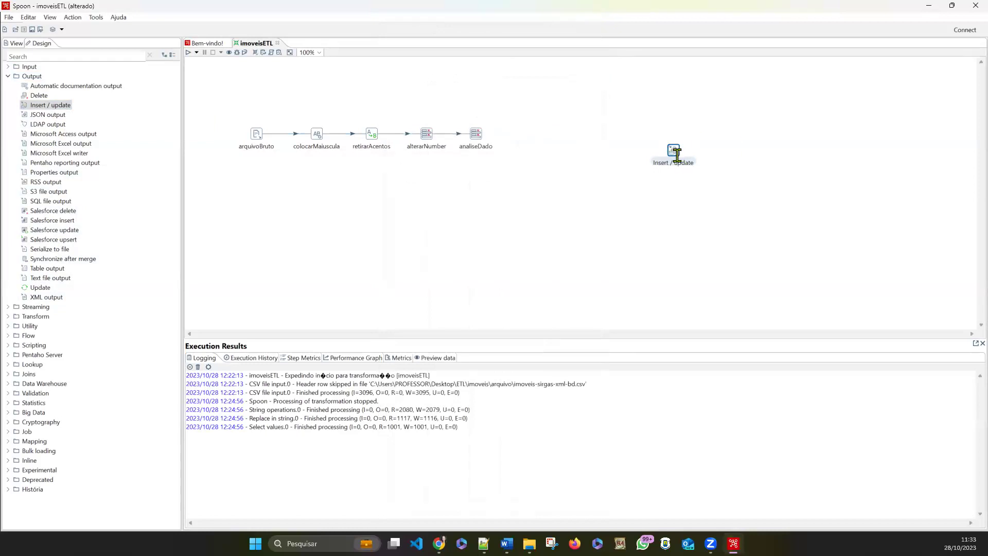
left_click_drag(690, 140, 722, 125)
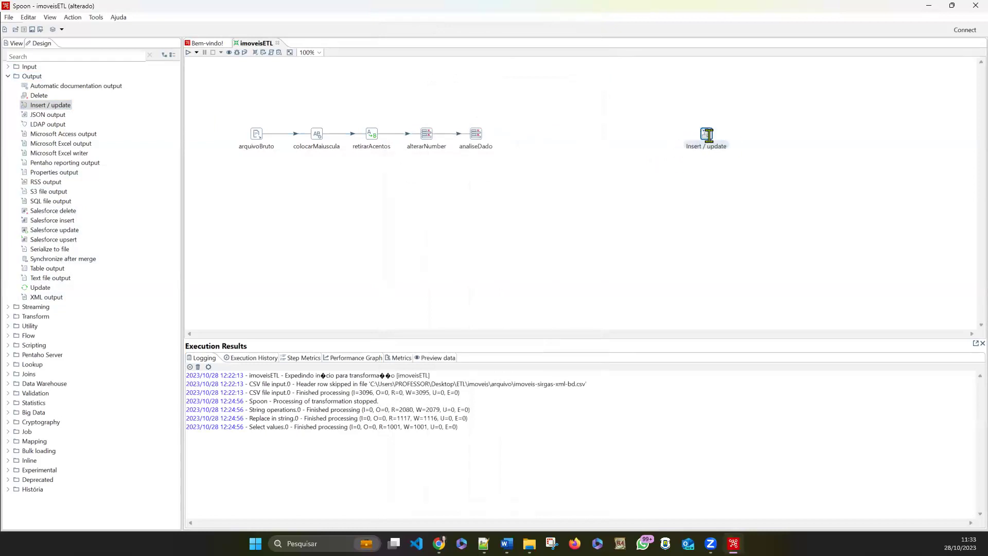
View the new database connection settings for the transformation's Conexões and close them without creating a connection.
left_click(13, 46)
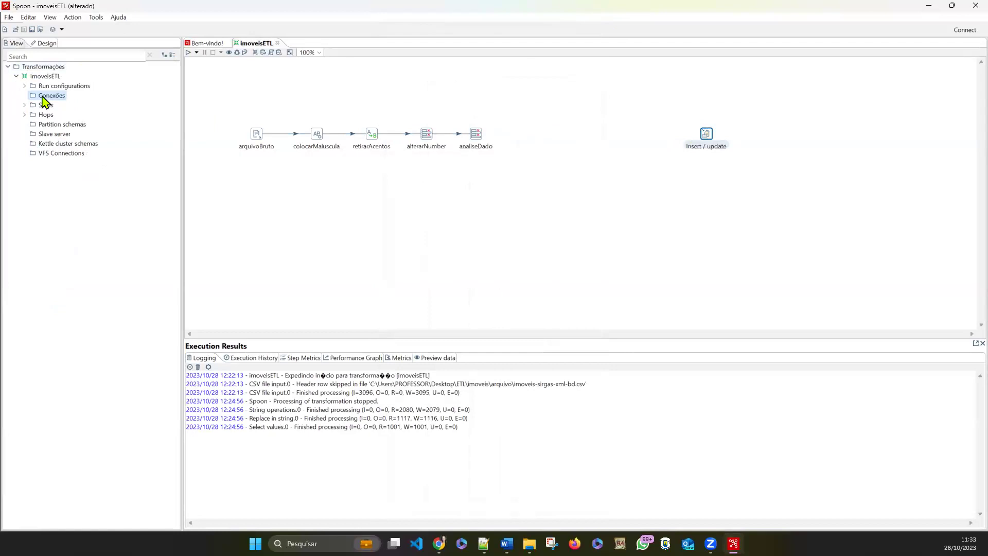
left_click(43, 97)
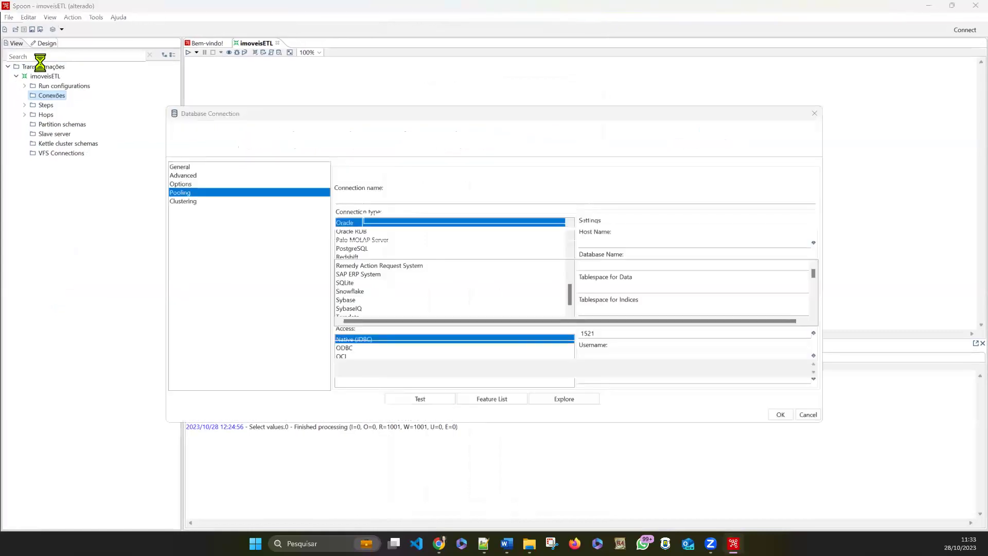
left_click(814, 115)
Delete the Insert / update step from the canvas and save the imoveisETL transformation.
left_click(31, 29)
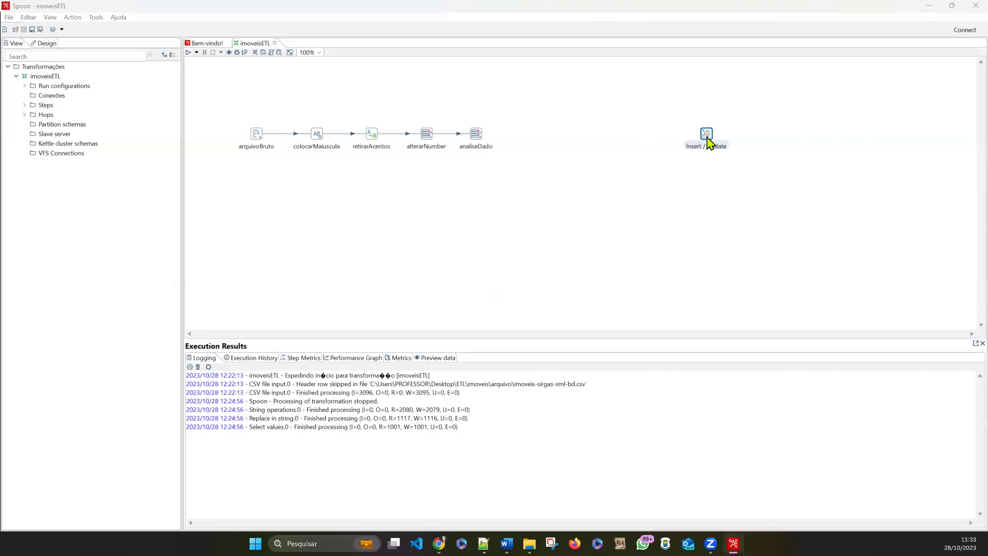
left_click(760, 230)
key("Delete")
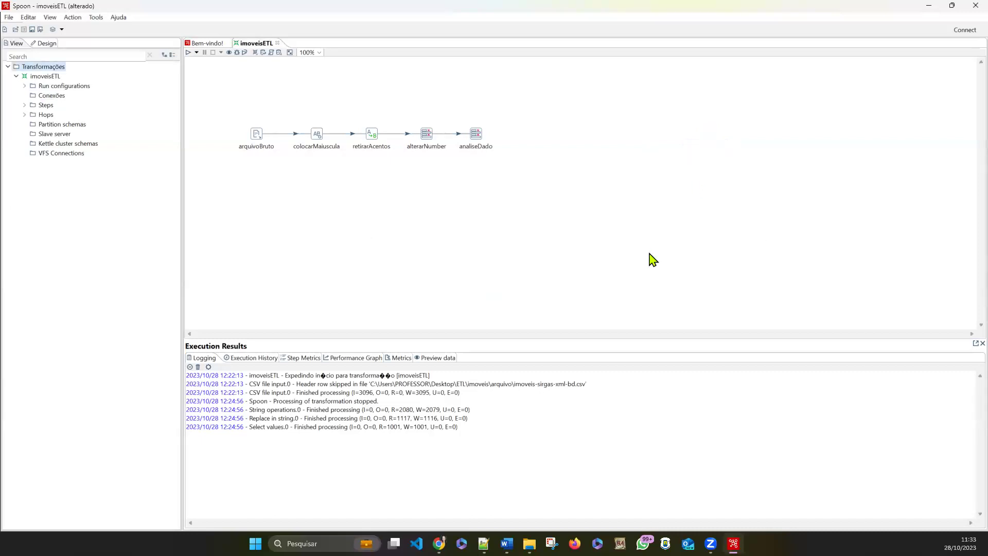
left_click(32, 29)
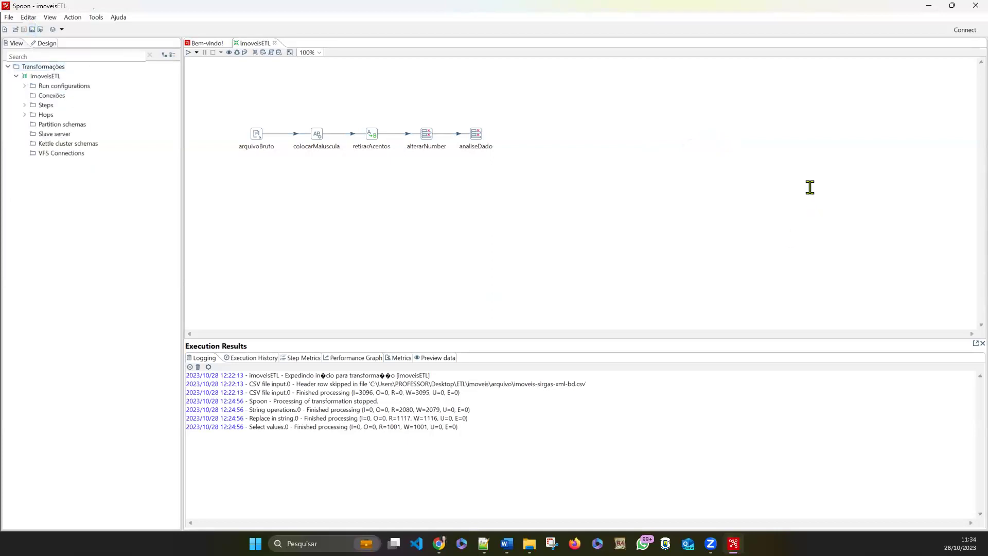